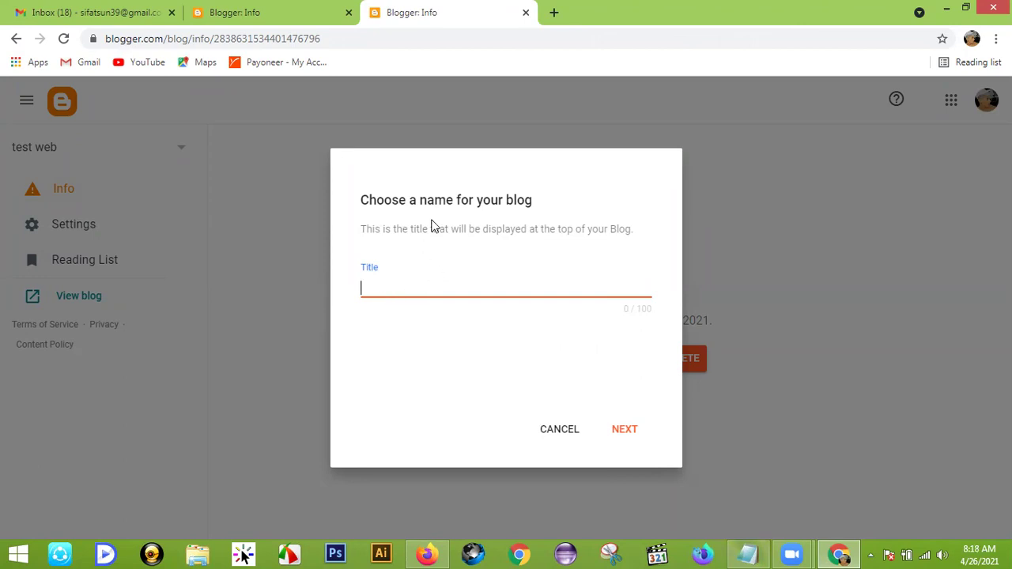
# Close the duplicate Blogger tab, open Facebook in a new tab, and return to the blog-naming dialog
pyautogui.click(348, 13)
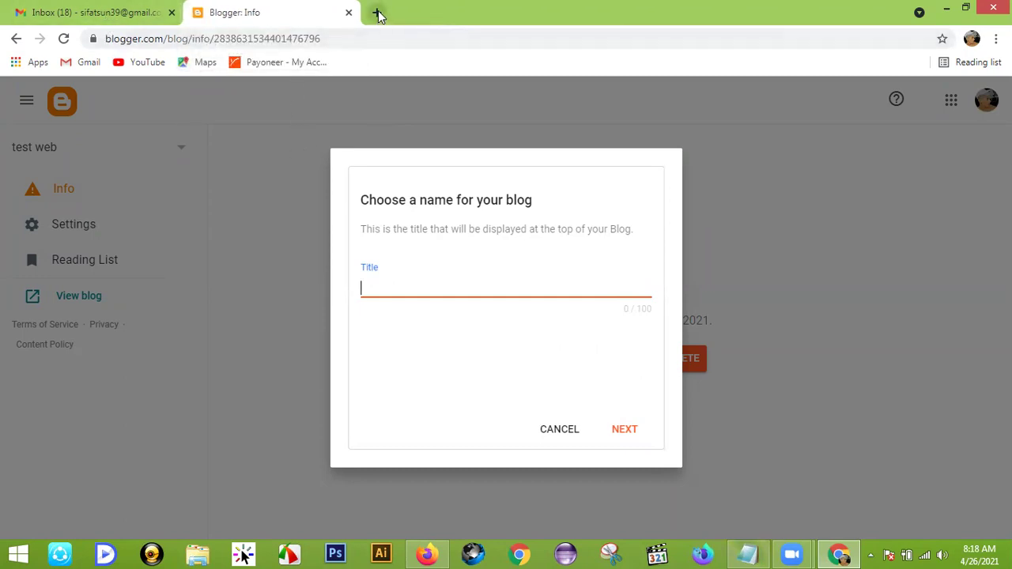
pyautogui.click(378, 14)
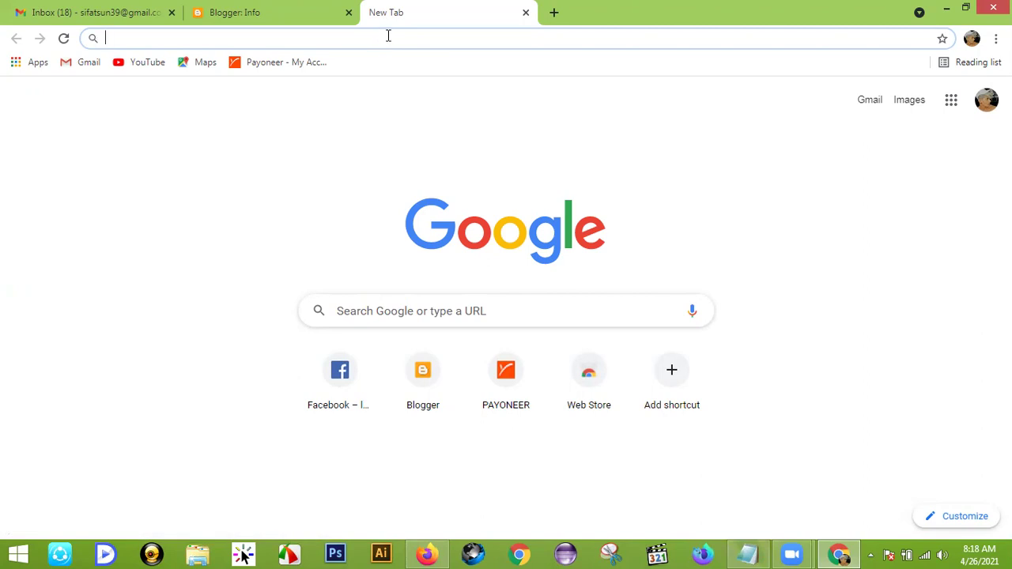
pyautogui.write('facebook.com')
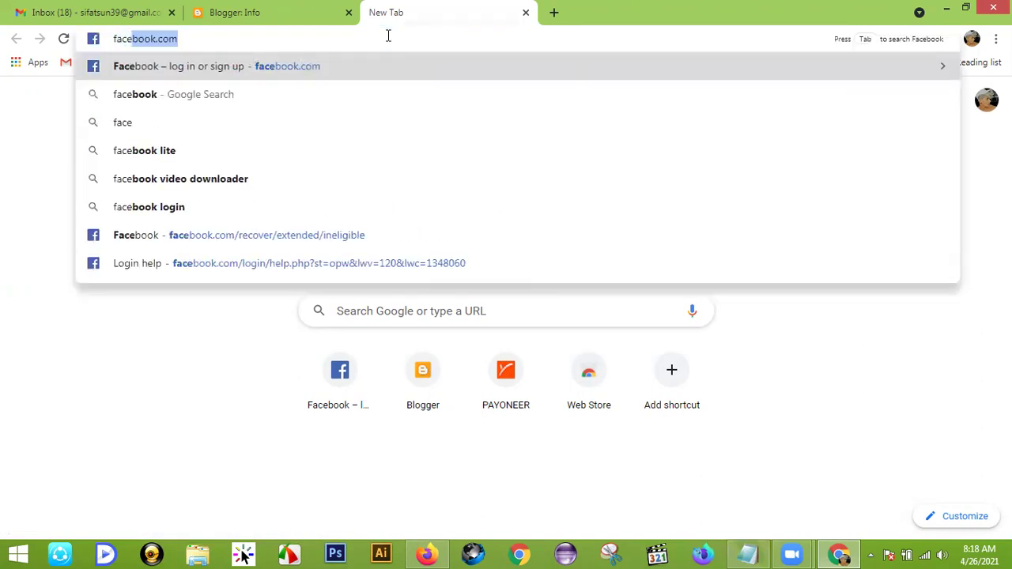
pyautogui.press('Return')
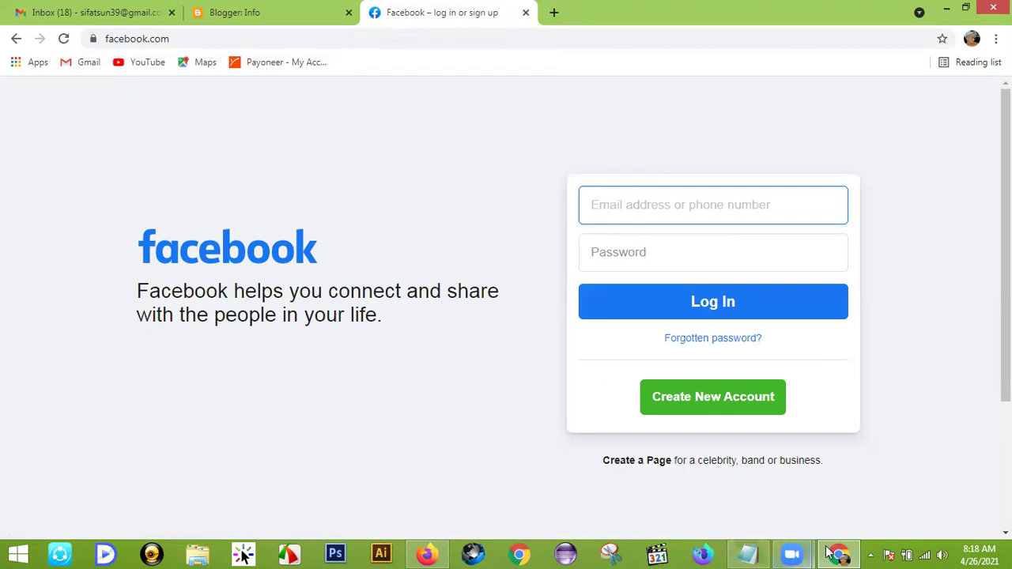
pyautogui.click(286, 11)
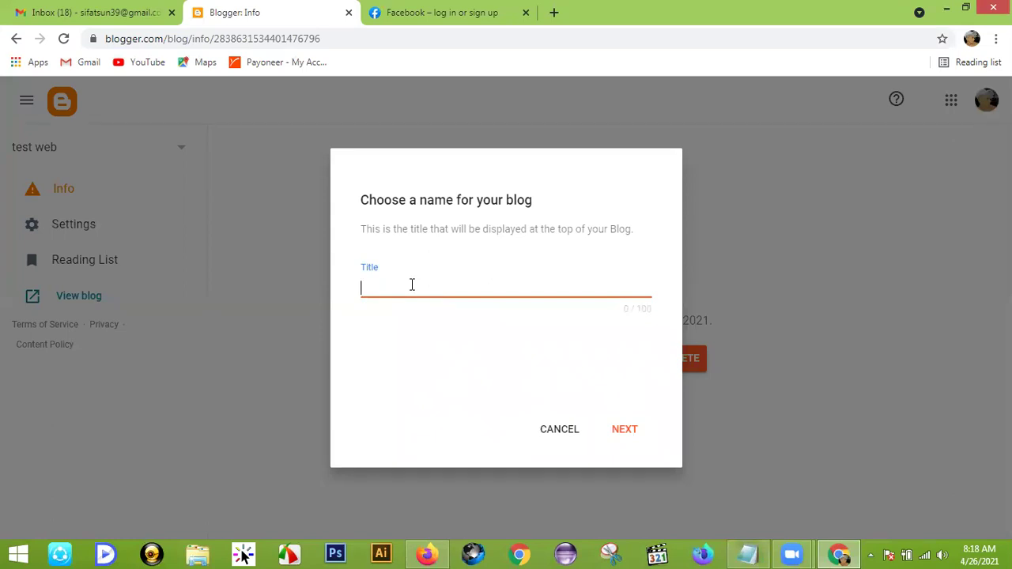
# Enter 'ajker dokan' as the blog title and continue to the Address field
pyautogui.write('ajker dokan')
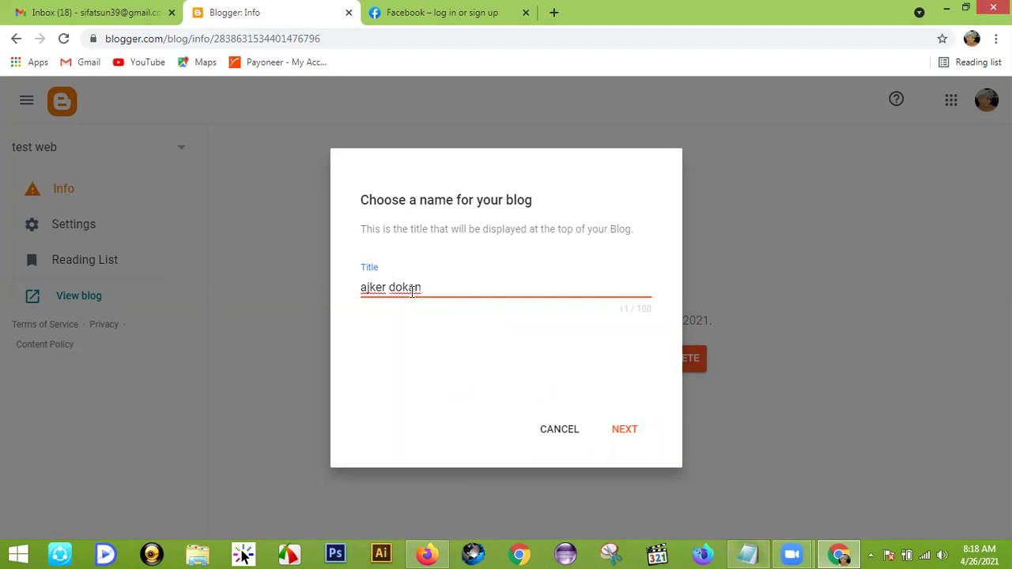
pyautogui.click(625, 431)
pyautogui.click(412, 289)
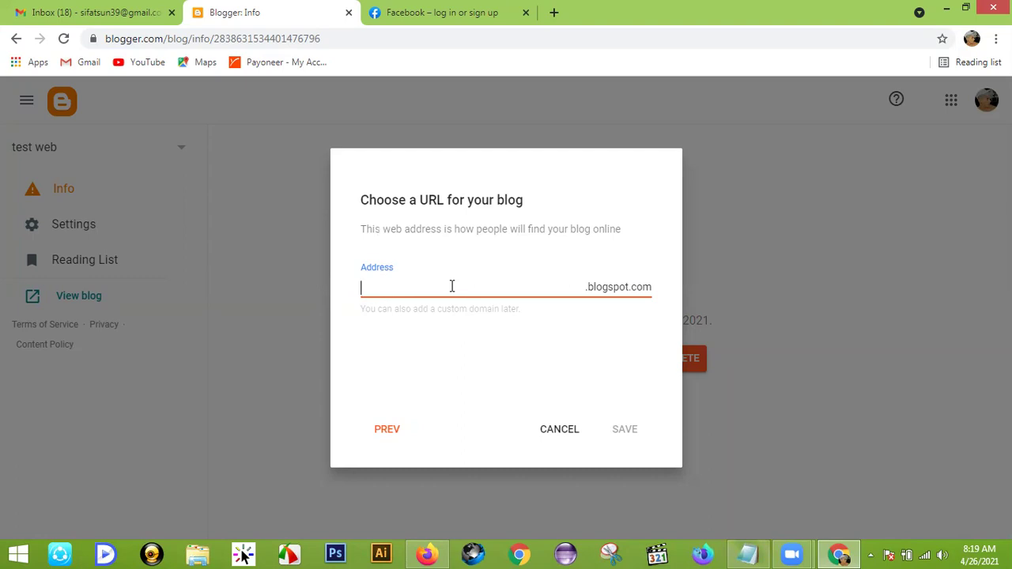
# Use the available address ajkerdokanbd.blogspot.com, since ajkerdokan is taken, and save the new blog
pyautogui.write('ajkerdokan')
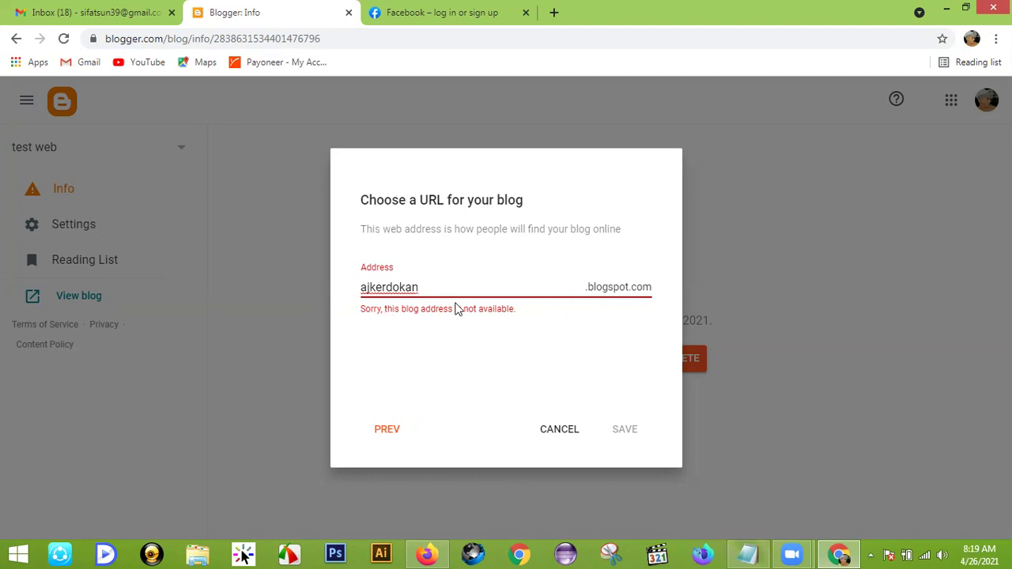
pyautogui.write('bd')
pyautogui.click(448, 357)
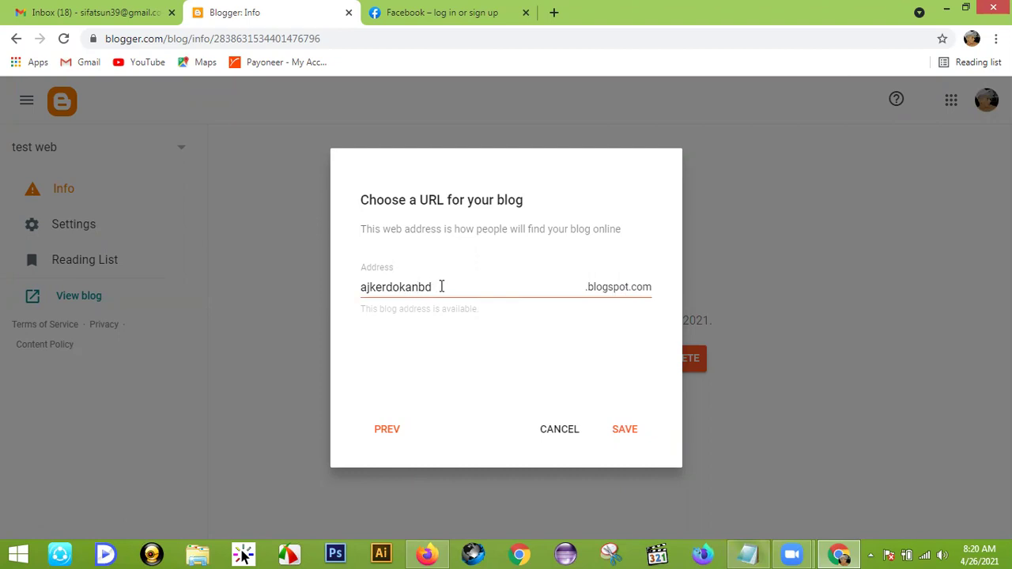
pyautogui.click(625, 431)
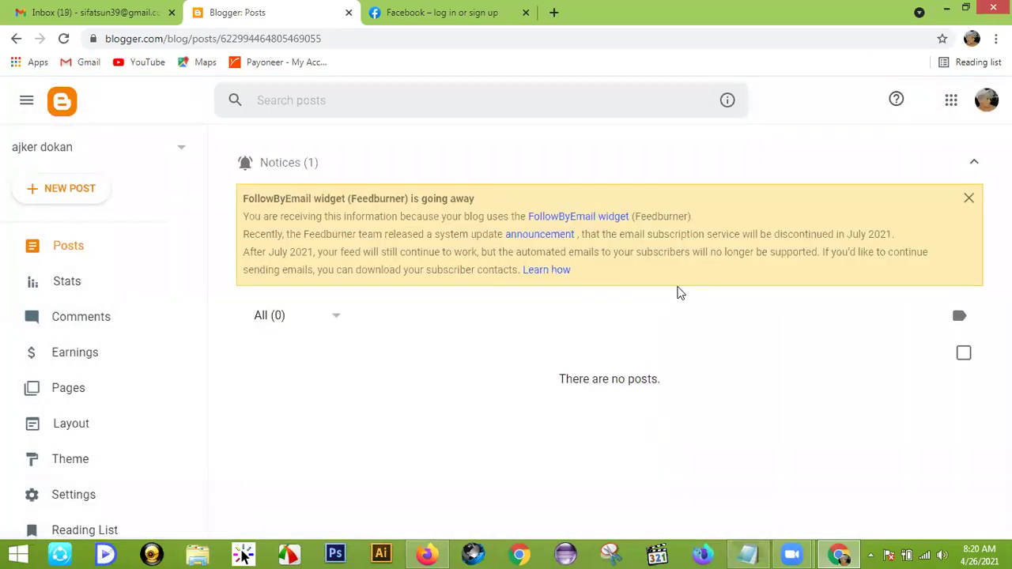
# Dismiss the FollowByEmail notice, close Facebook, and load ajkerdokanbd.blogspot.com in a new tab
pyautogui.click(970, 200)
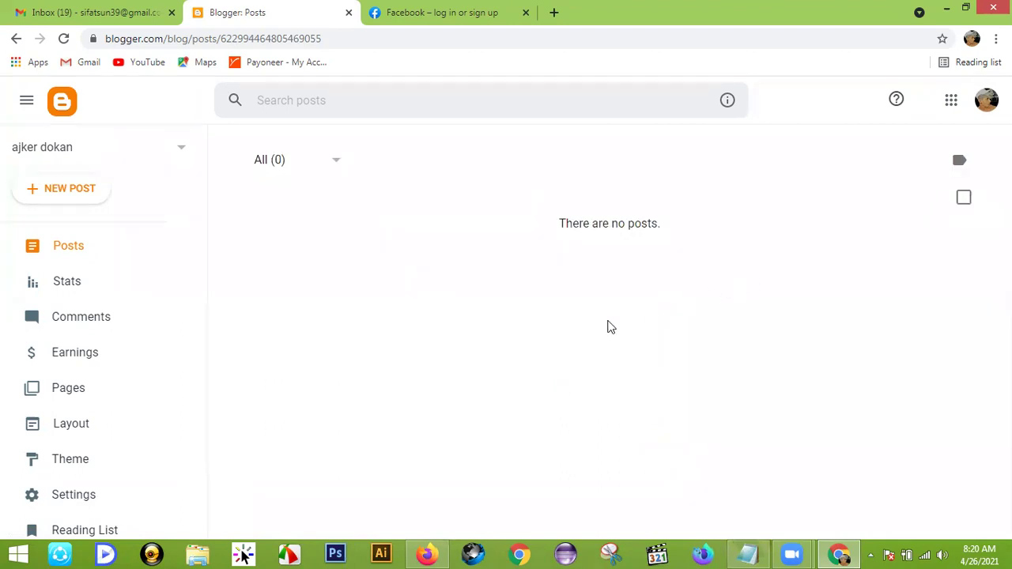
pyautogui.click(554, 13)
pyautogui.click(526, 13)
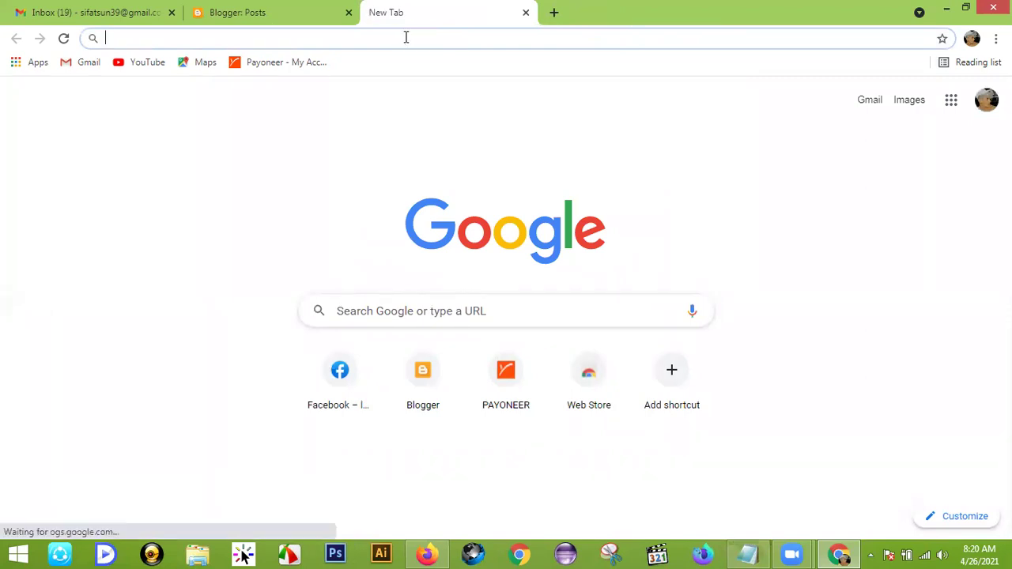
pyautogui.write('ajker')
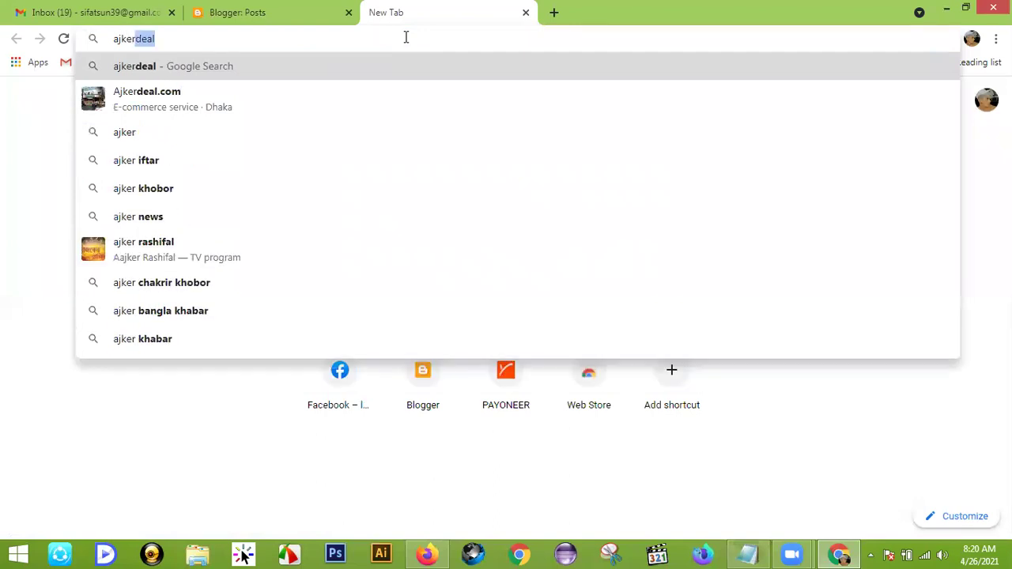
pyautogui.write('dokan')
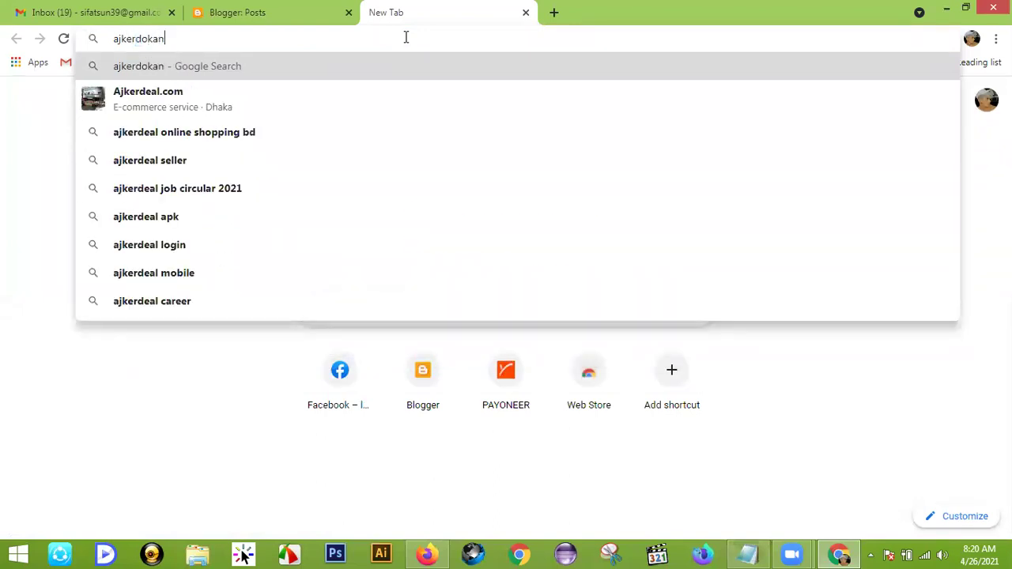
pyautogui.write('bd.blogspot.com')
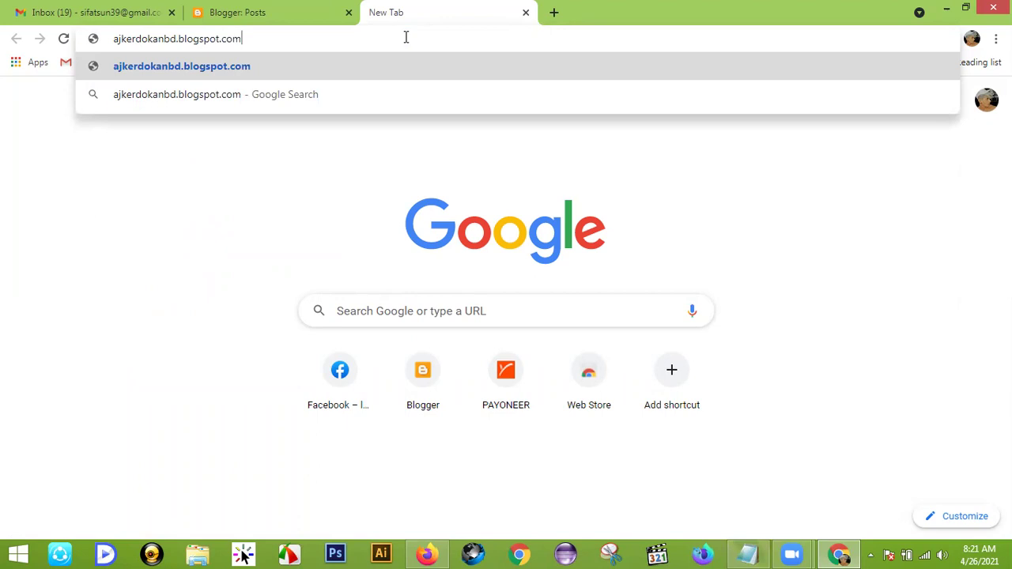
pyautogui.press('Return')
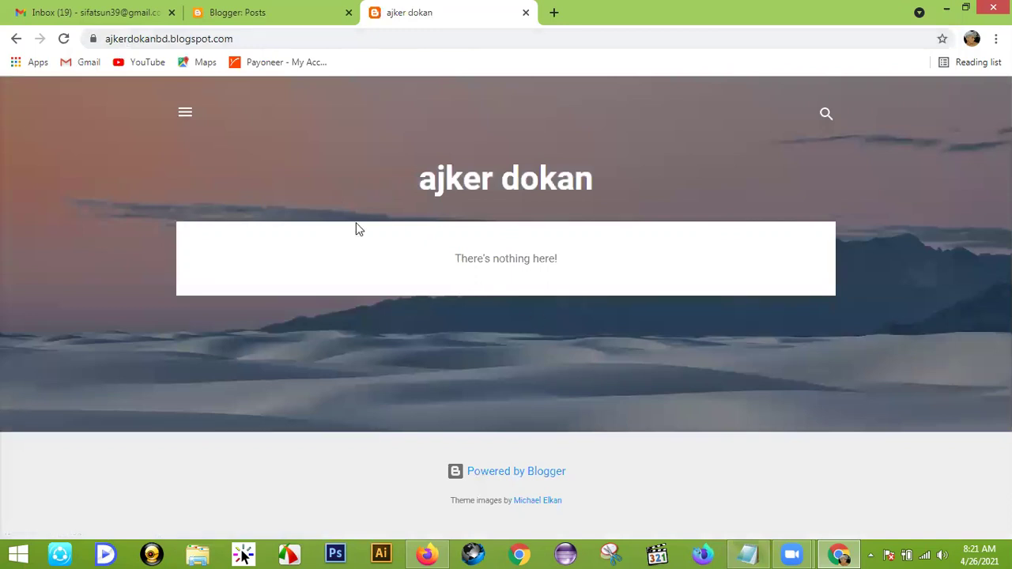
# View the live blog, close the duplicate blog and Gmail tabs, and return to the Posts dashboard
pyautogui.click(282, 12)
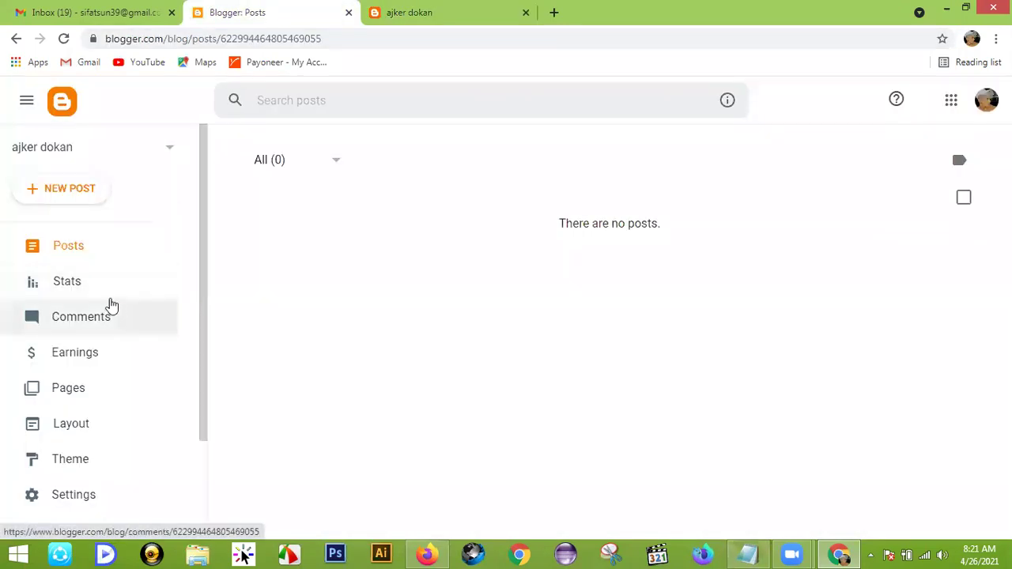
pyautogui.scroll(-2, 110, 304)
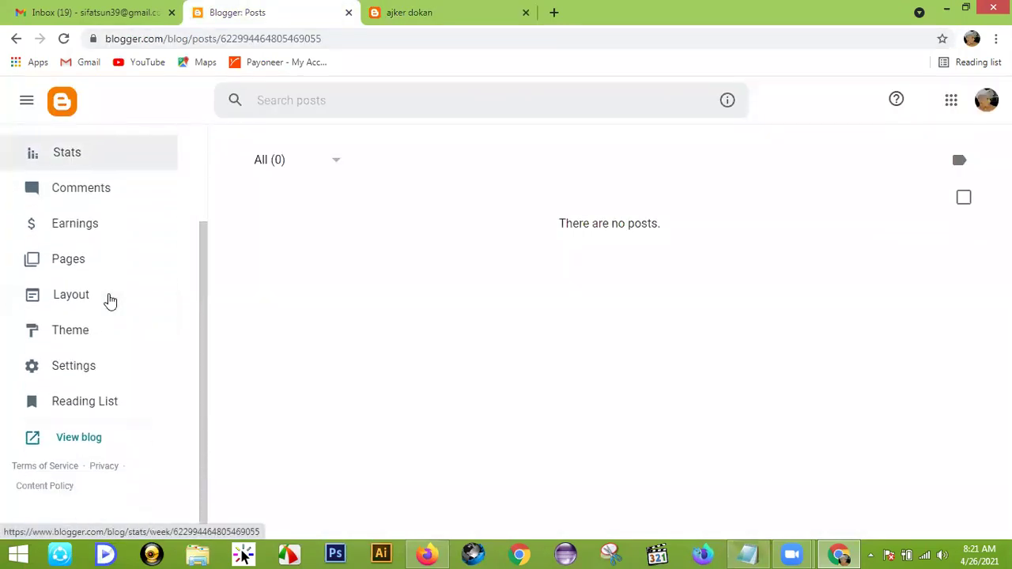
pyautogui.click(89, 441)
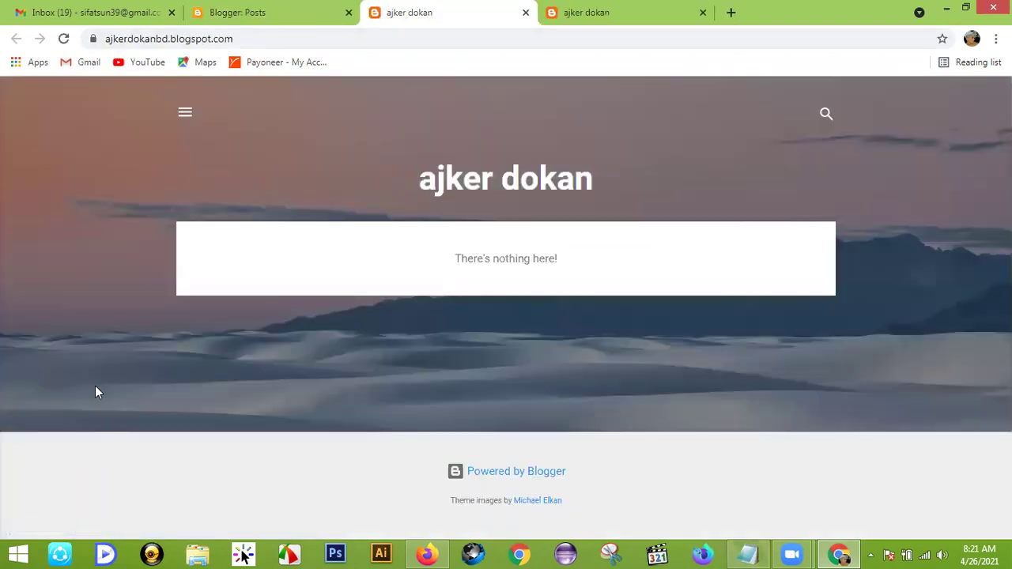
pyautogui.click(702, 12)
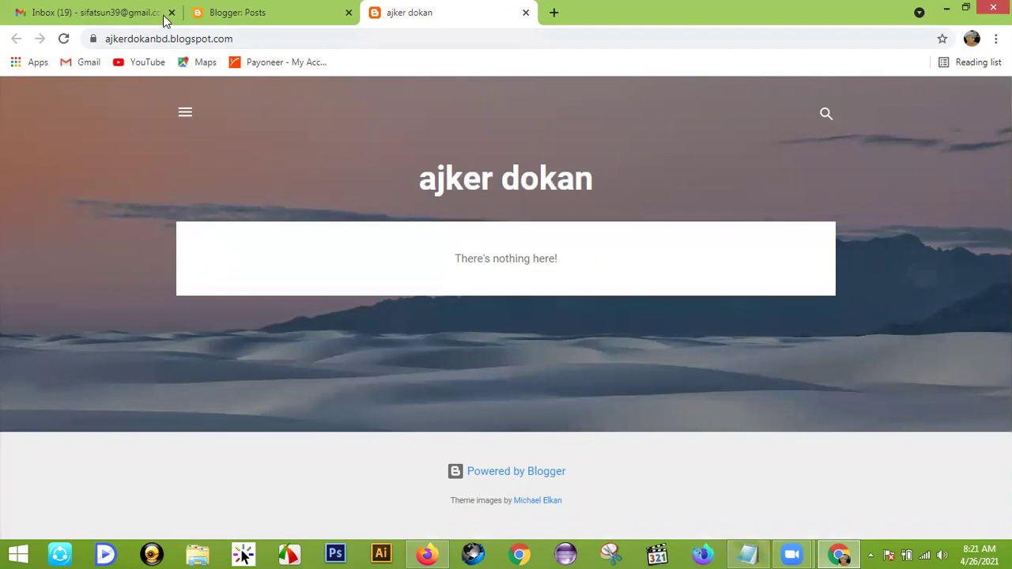
pyautogui.click(138, 14)
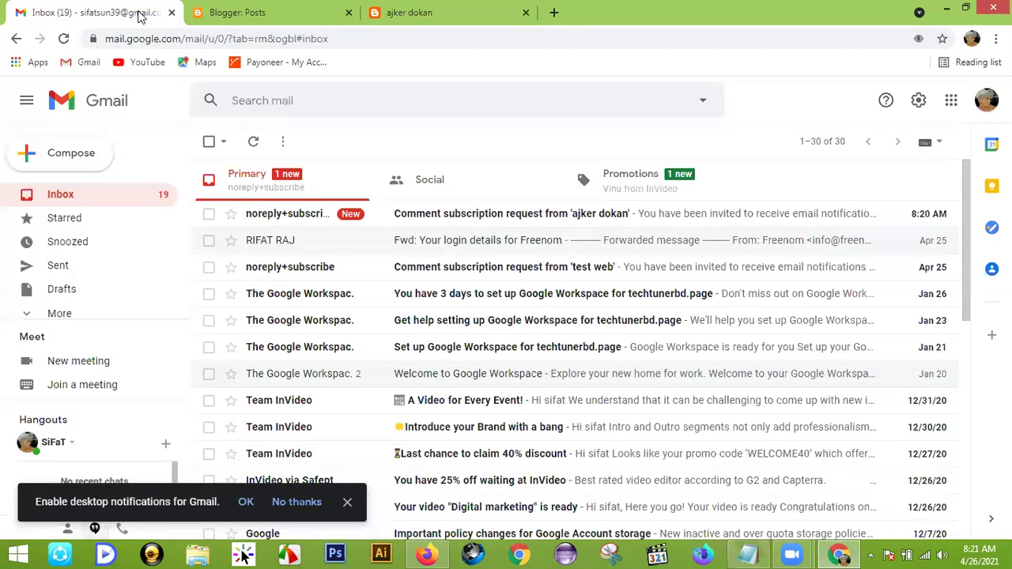
pyautogui.click(170, 13)
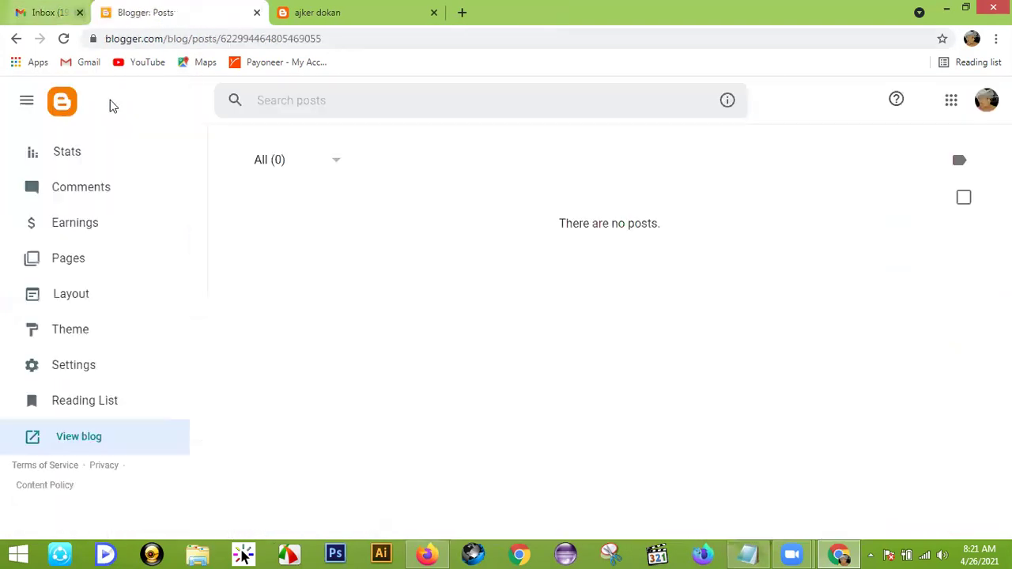
pyautogui.click(280, 19)
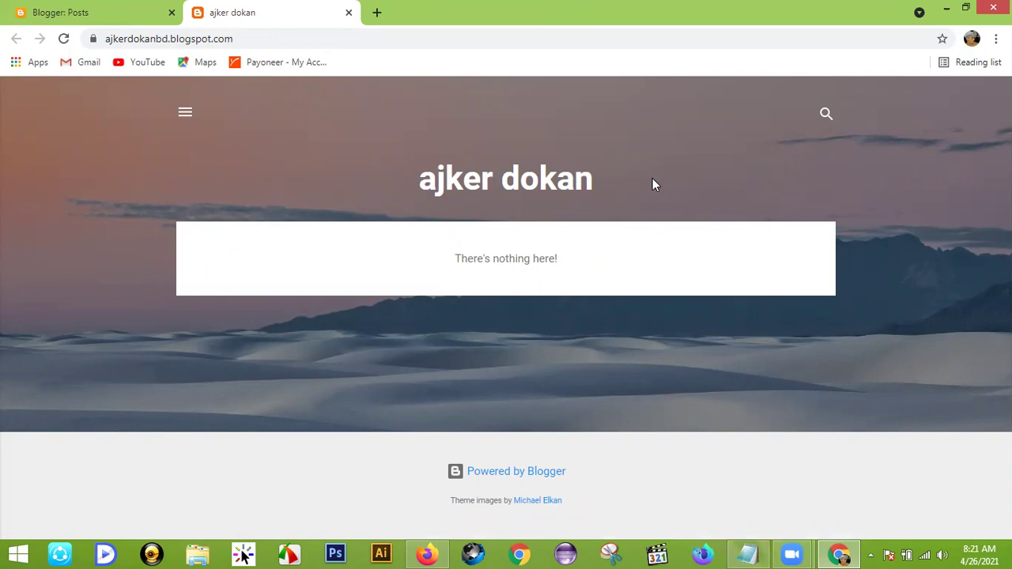
pyautogui.click(94, 10)
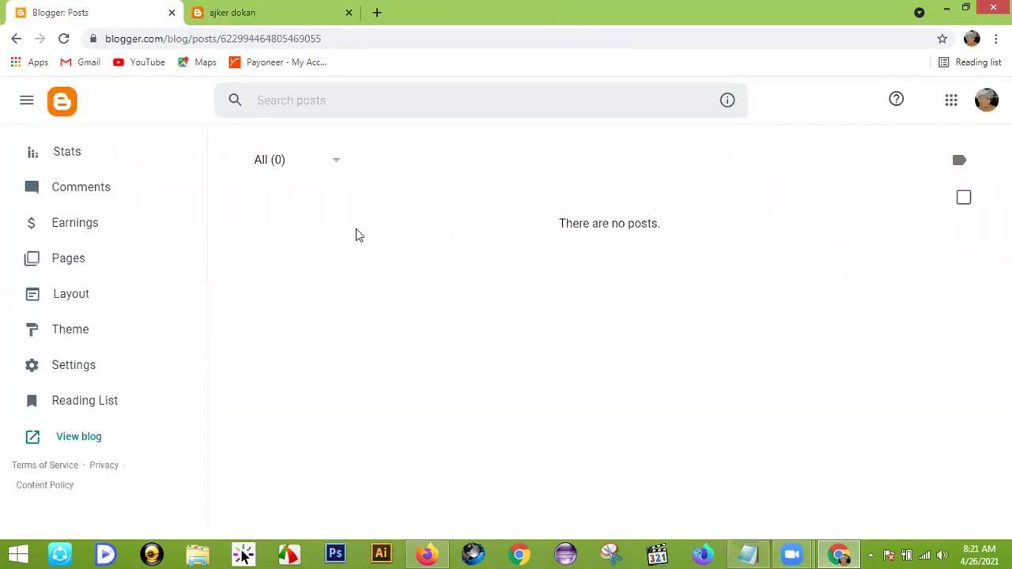
# Scroll the left sidebar and go to the Settings page for ajker dokan
pyautogui.scroll(3, 177, 277)
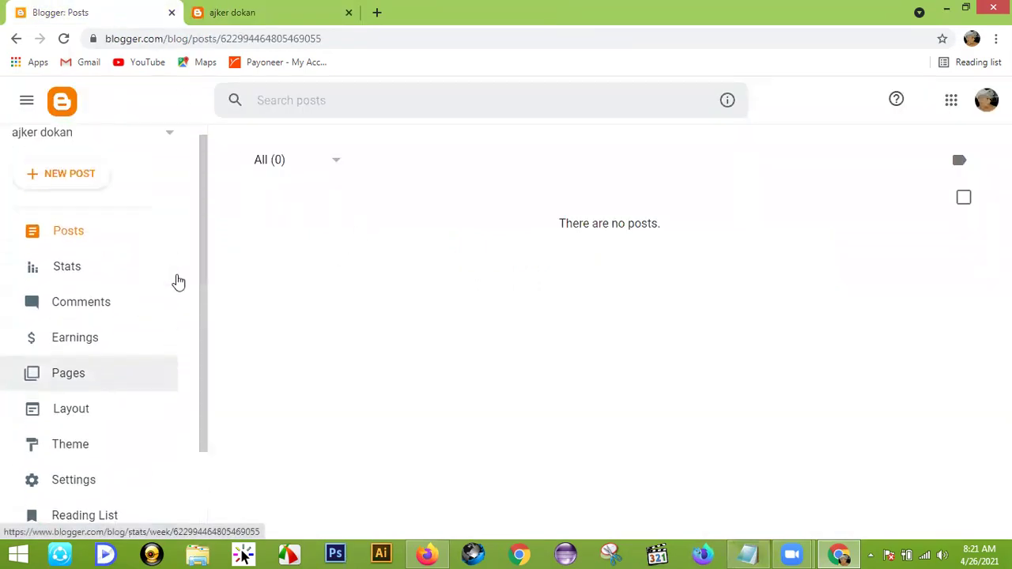
pyautogui.scroll(-3, 200, 272)
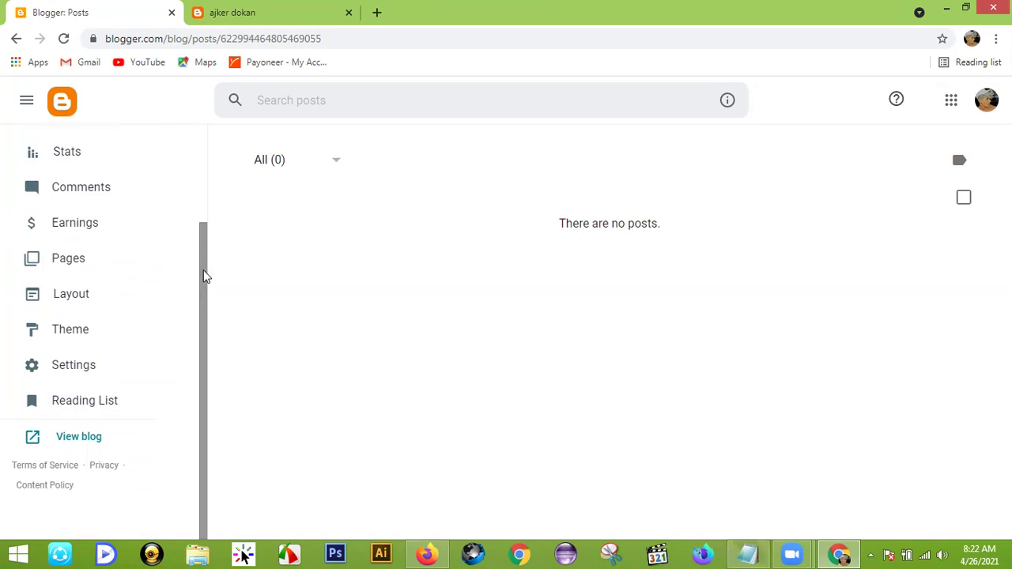
pyautogui.moveTo(203, 276); pyautogui.dragTo(202, 212)
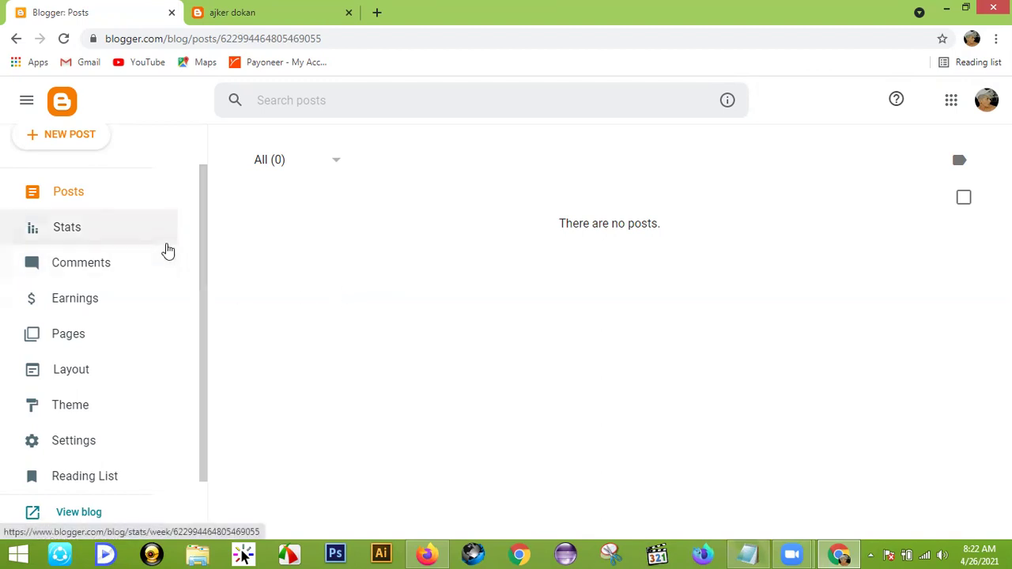
pyautogui.click(71, 443)
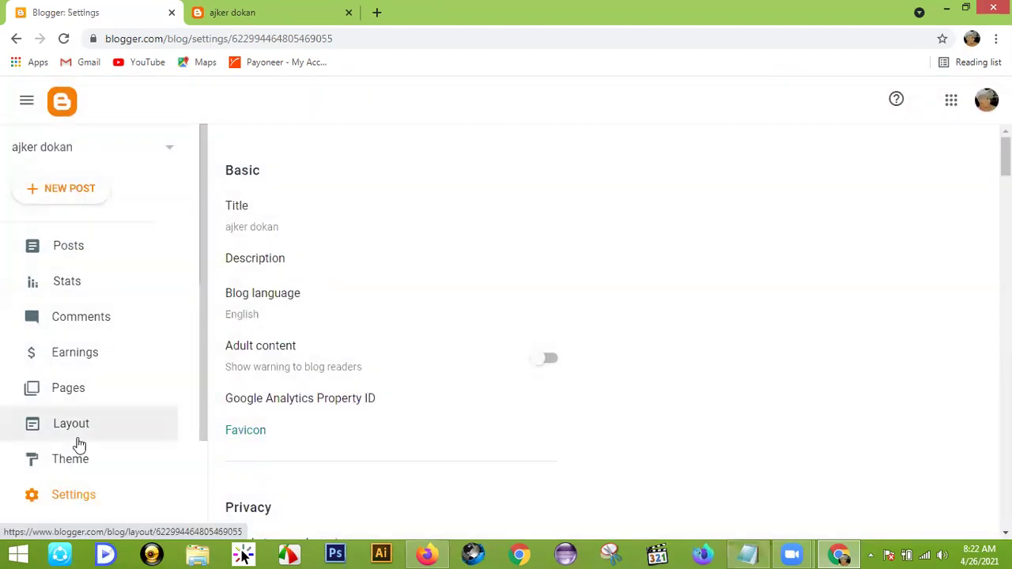
# Edit the blog title in Settings to read 'Ajker Dokan BD' and save it
pyautogui.scroll(-1, 369, 277)
pyautogui.scroll(1, 370, 278)
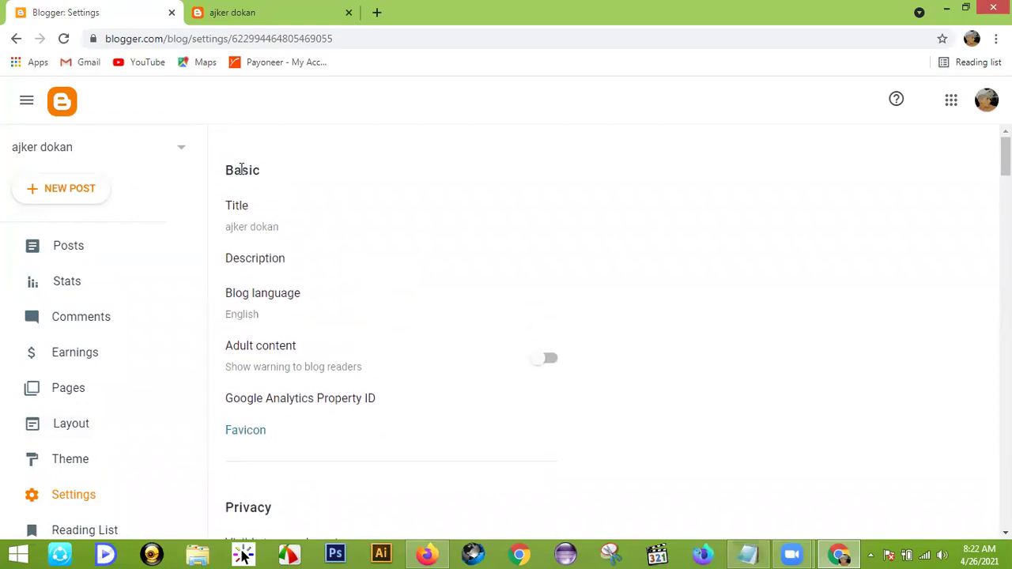
pyautogui.scroll(-1, 253, 175)
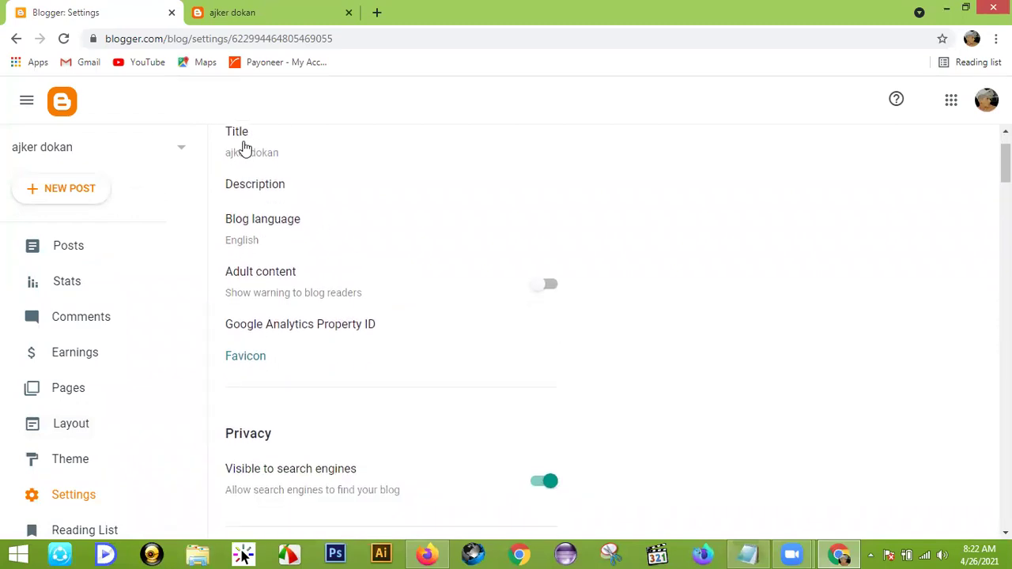
pyautogui.click(248, 153)
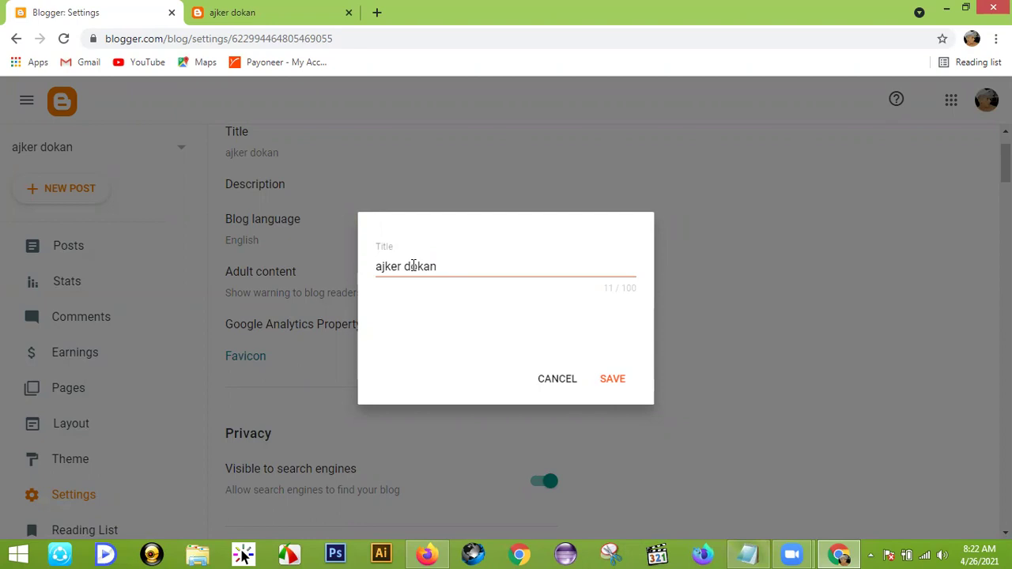
pyautogui.moveTo(380, 269); pyautogui.dragTo(375, 269)
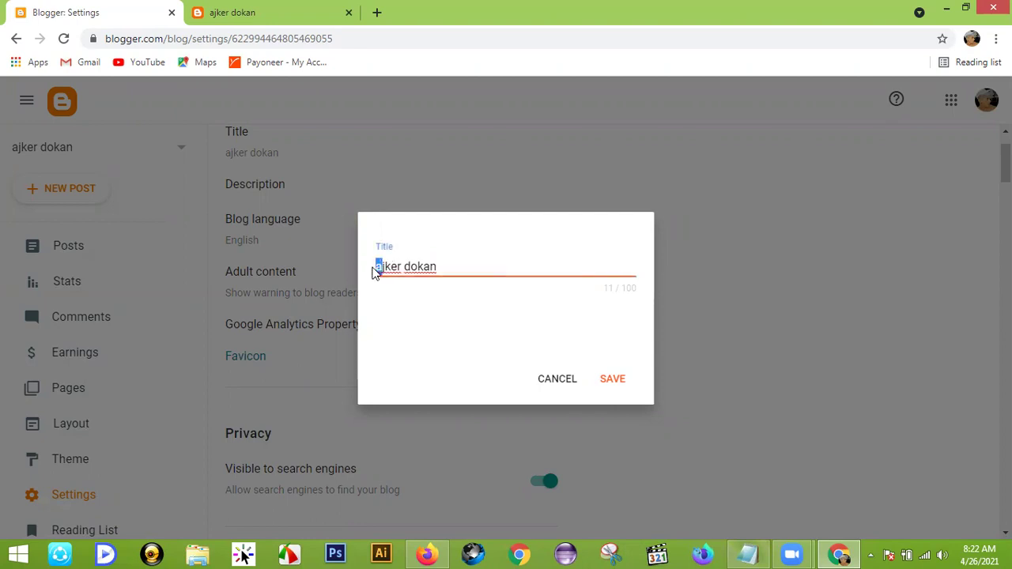
pyautogui.write('A')
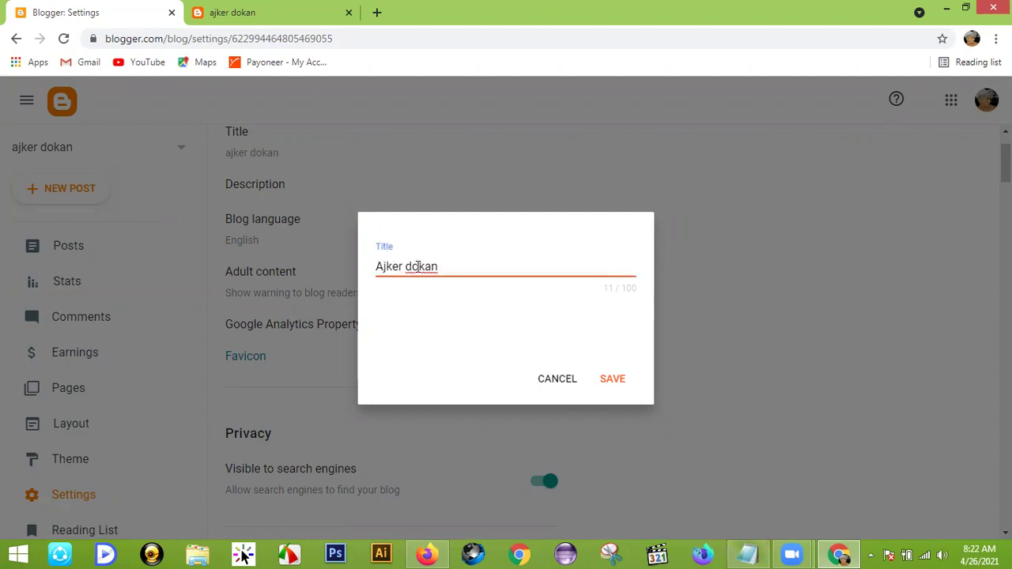
pyautogui.moveTo(414, 269); pyautogui.dragTo(407, 268)
pyautogui.write('D')
pyautogui.write('D')
pyautogui.click(440, 265)
pyautogui.write('BD')
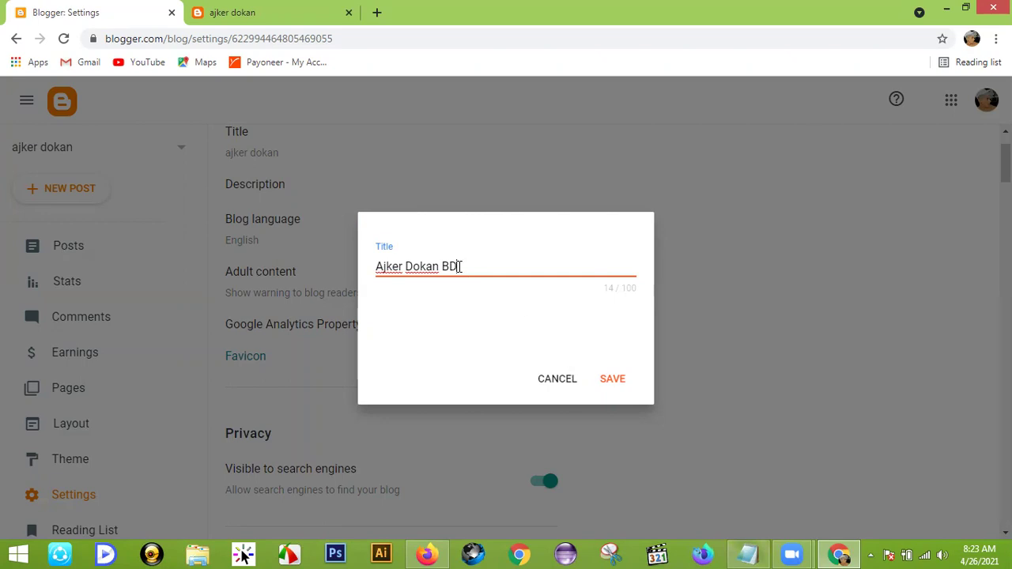
pyautogui.click(610, 380)
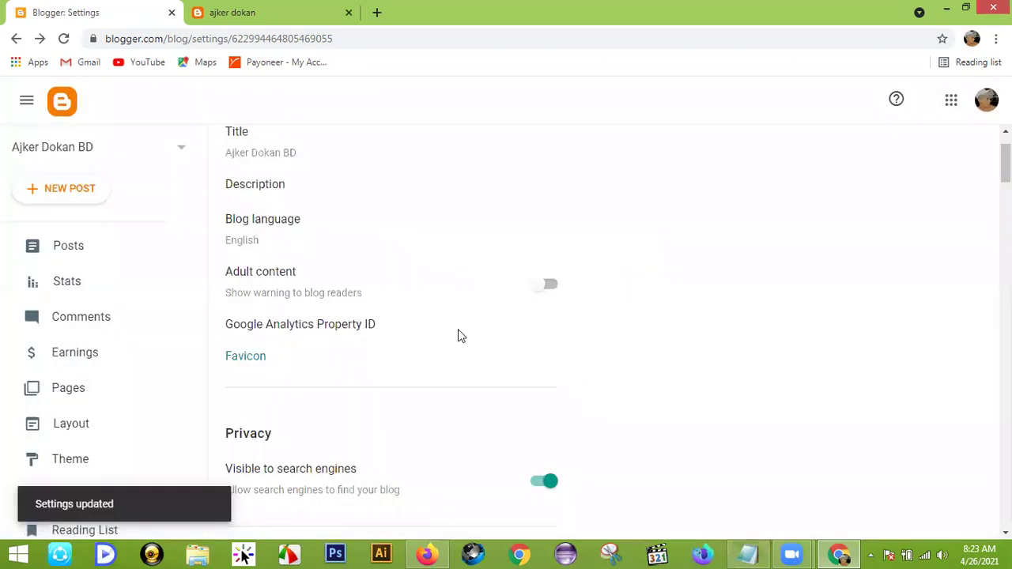
pyautogui.click(267, 186)
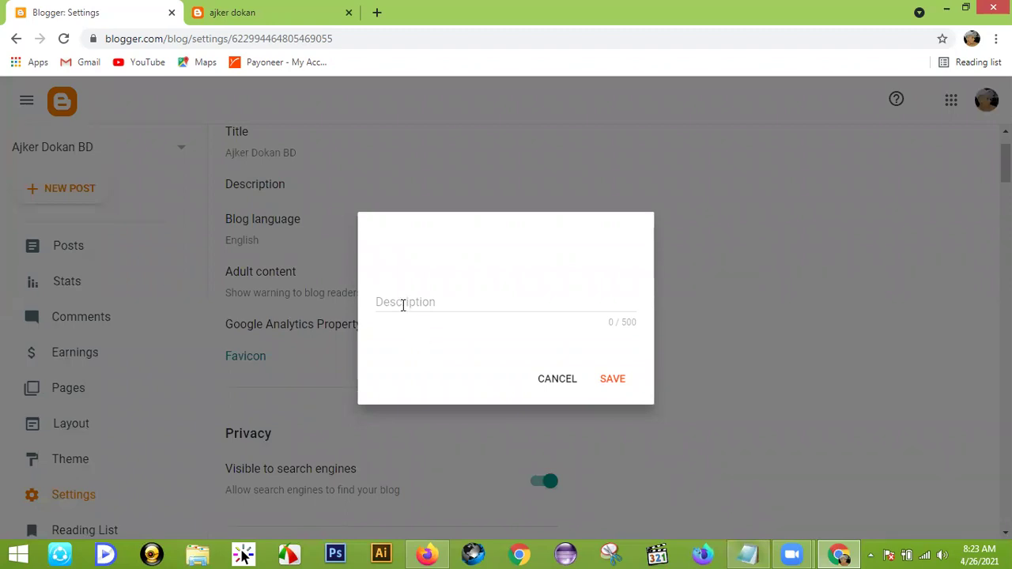
pyautogui.click(236, 15)
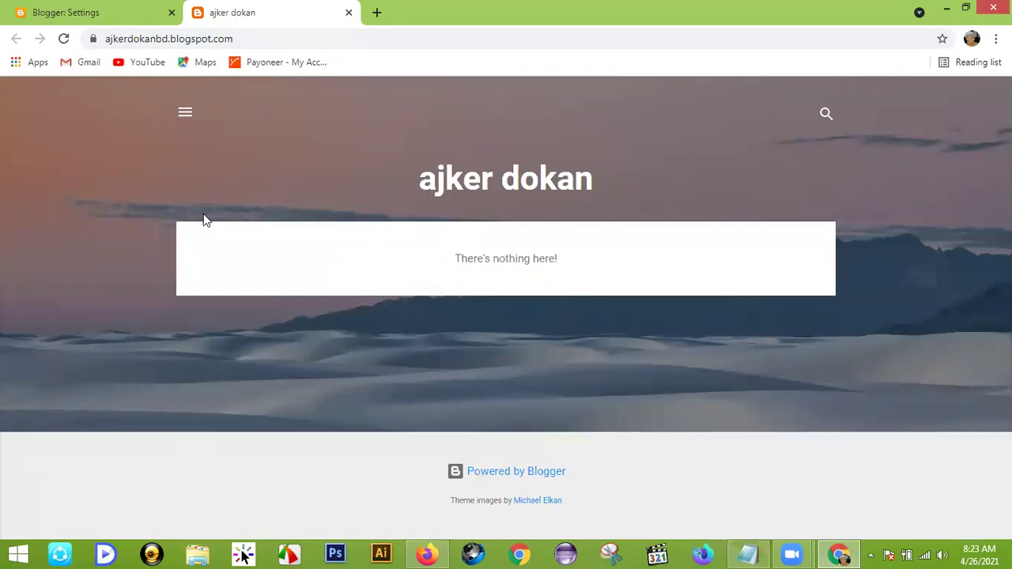
pyautogui.click(87, 14)
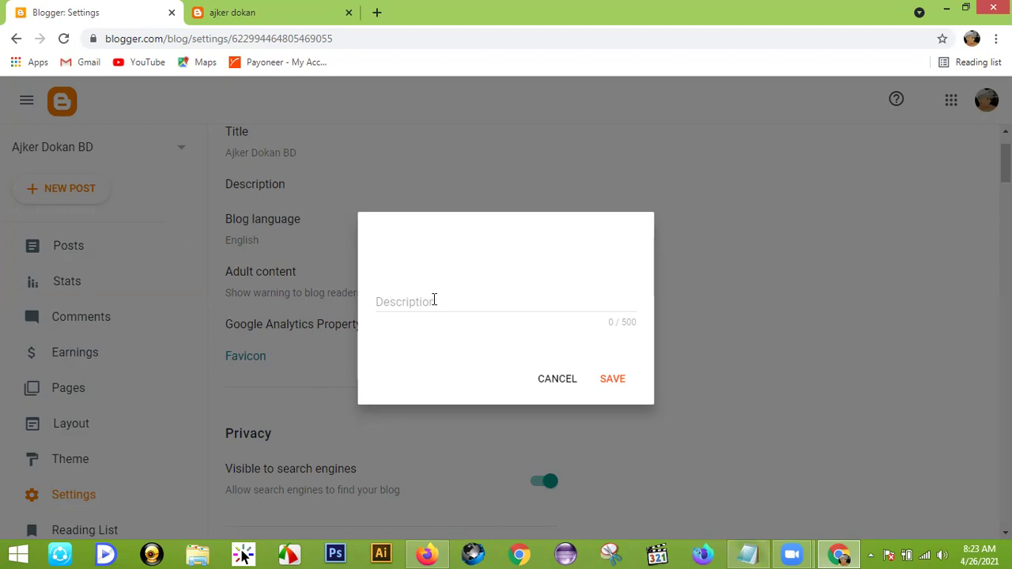
pyautogui.click(614, 383)
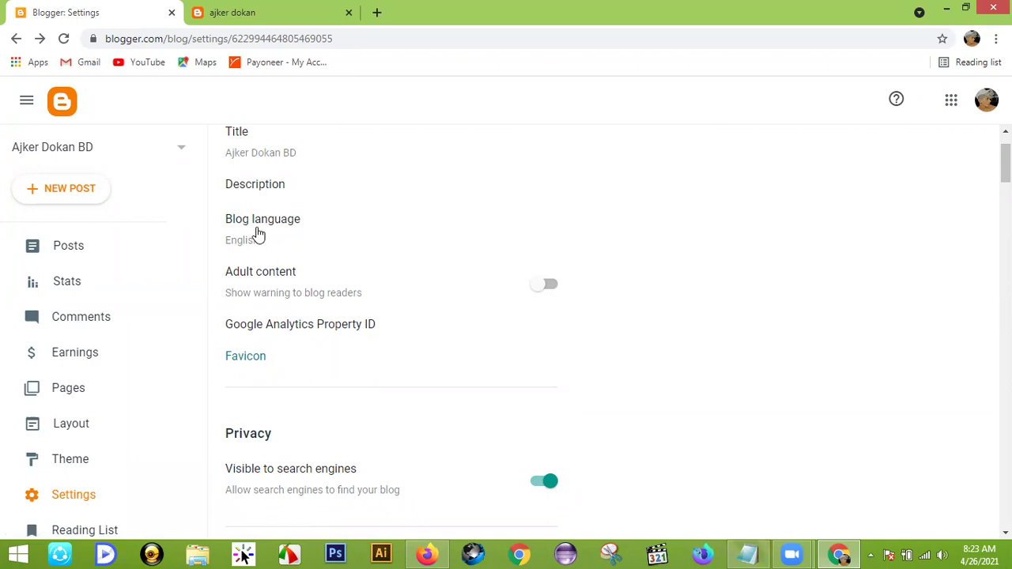
# Scroll down in Settings and switch the Adult content toggle on
pyautogui.scroll(-1, 247, 239)
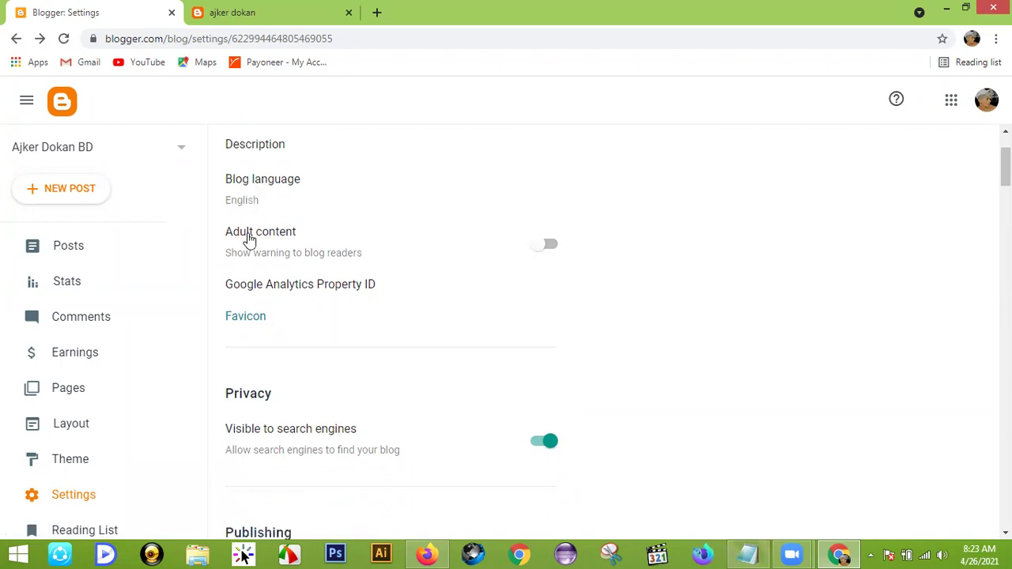
pyautogui.scroll(-1, 248, 240)
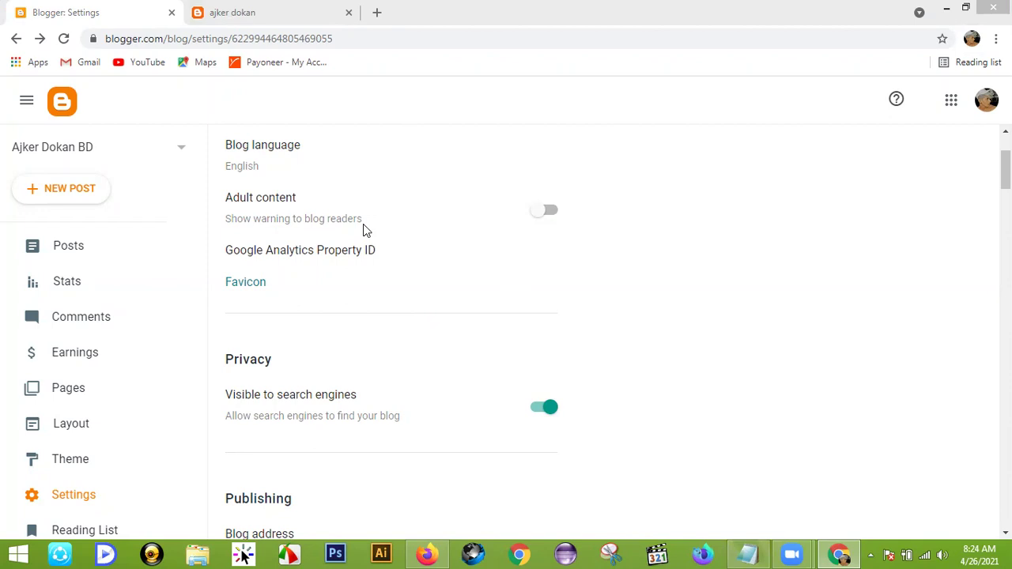
pyautogui.click(548, 211)
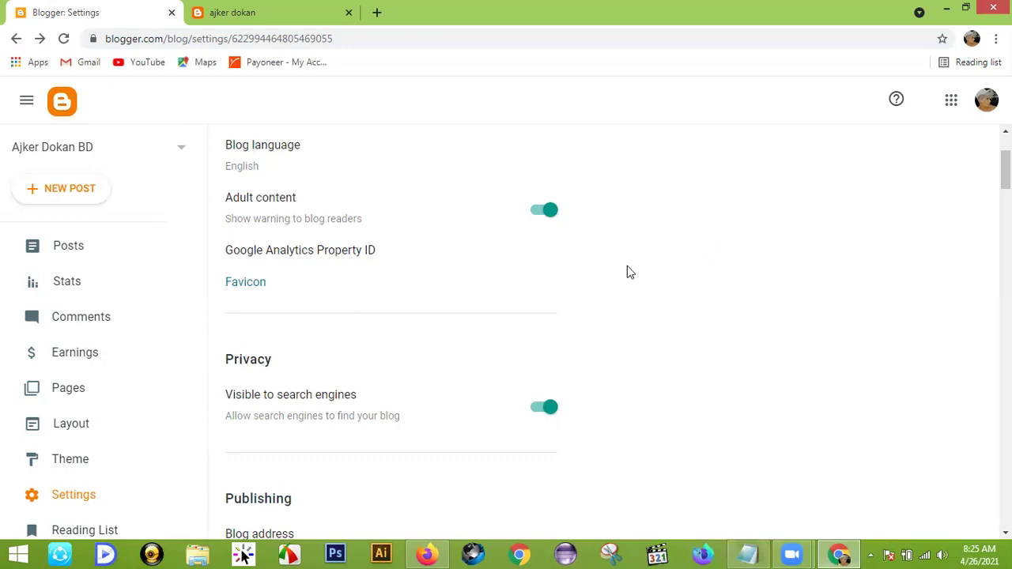
# Switch the Adult content toggle back off
pyautogui.click(538, 214)
# Search Google Images for 'AD logo concept' in a new tab
pyautogui.click(378, 12)
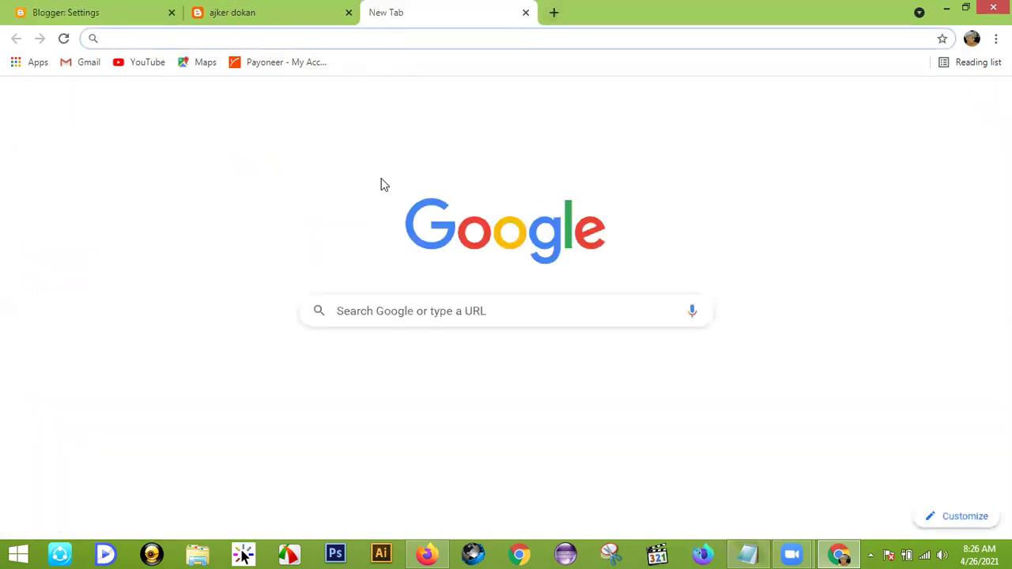
pyautogui.click(375, 302)
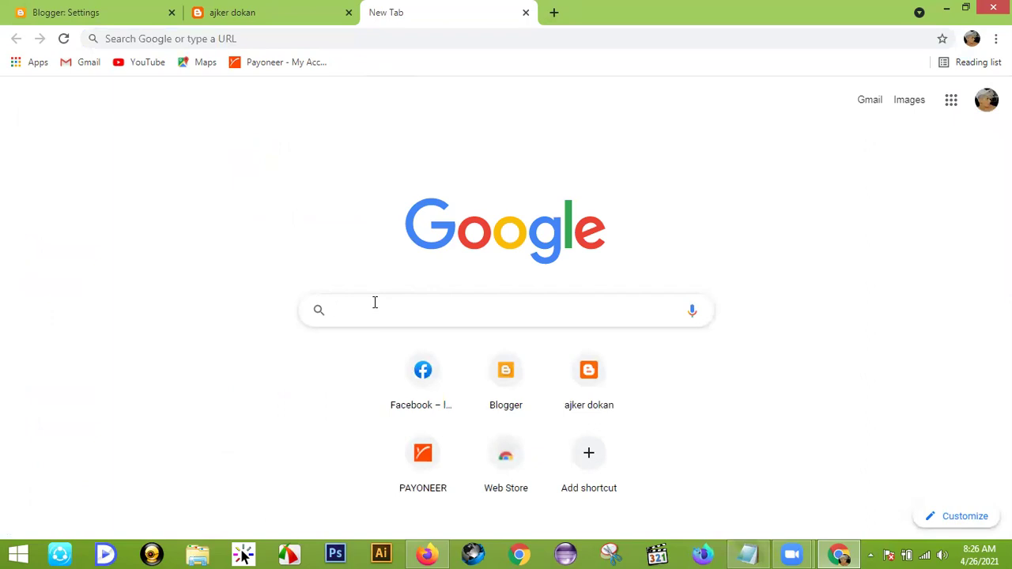
pyautogui.write('AD l')
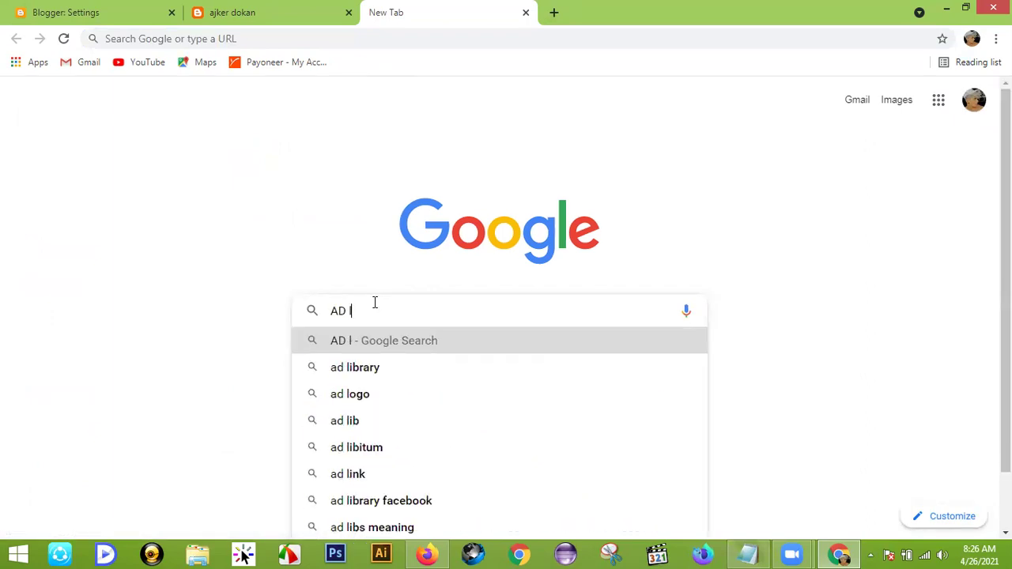
pyautogui.write('ogo')
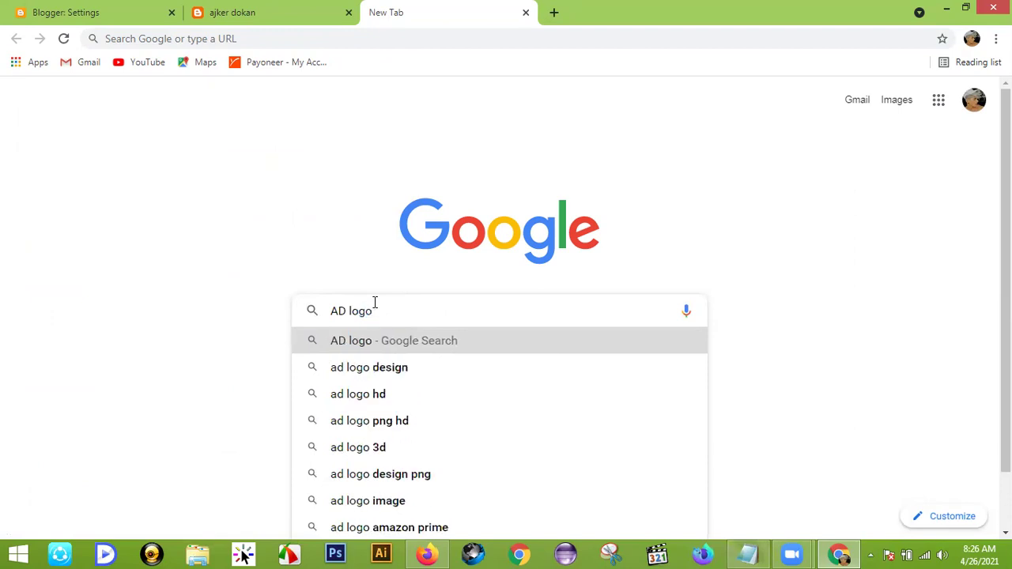
pyautogui.write(' conce')
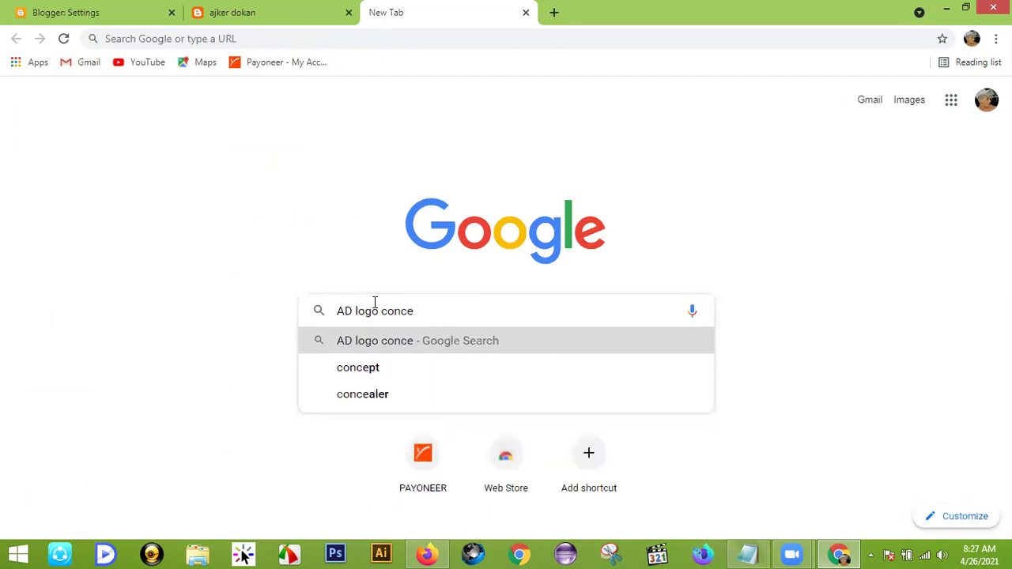
pyautogui.write('p')
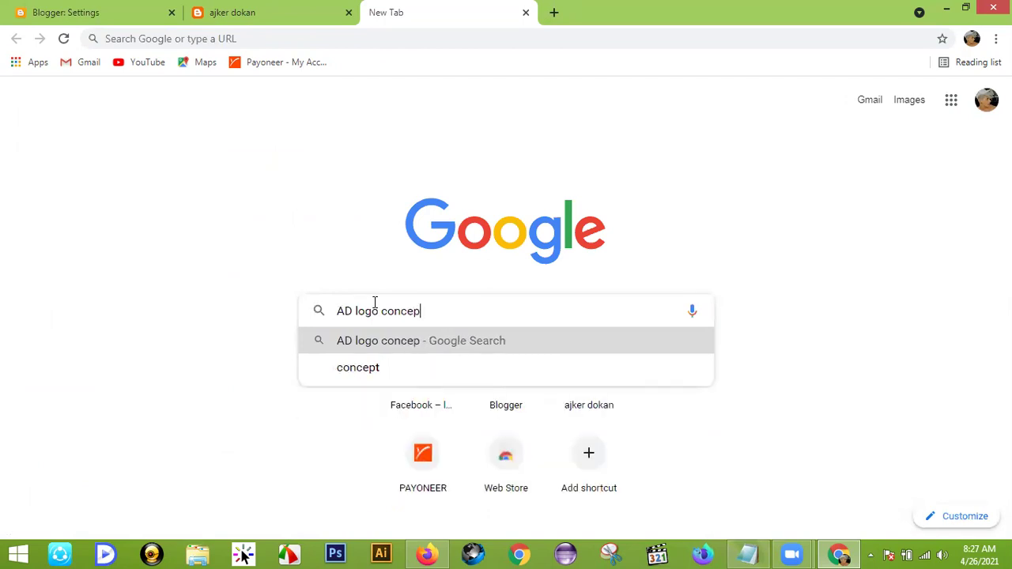
pyautogui.press('Return')
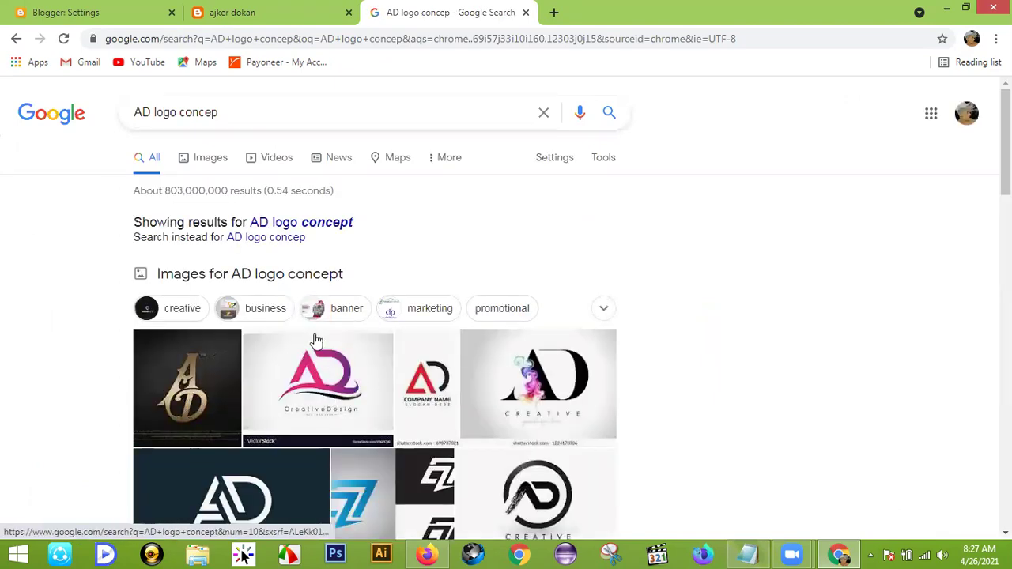
pyautogui.click(203, 162)
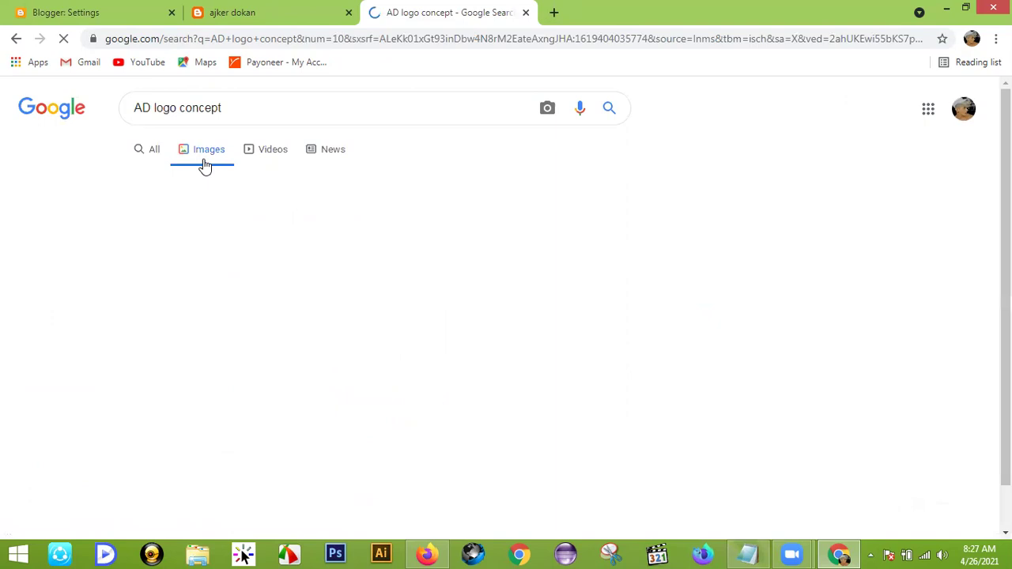
pyautogui.scroll(-2, 668, 366)
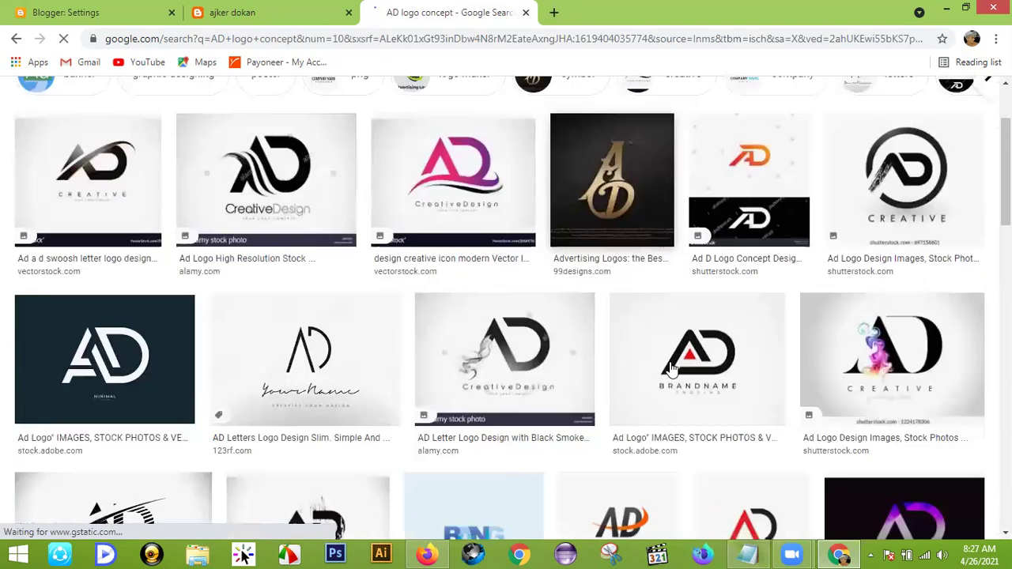
pyautogui.scroll(-2, 616, 340)
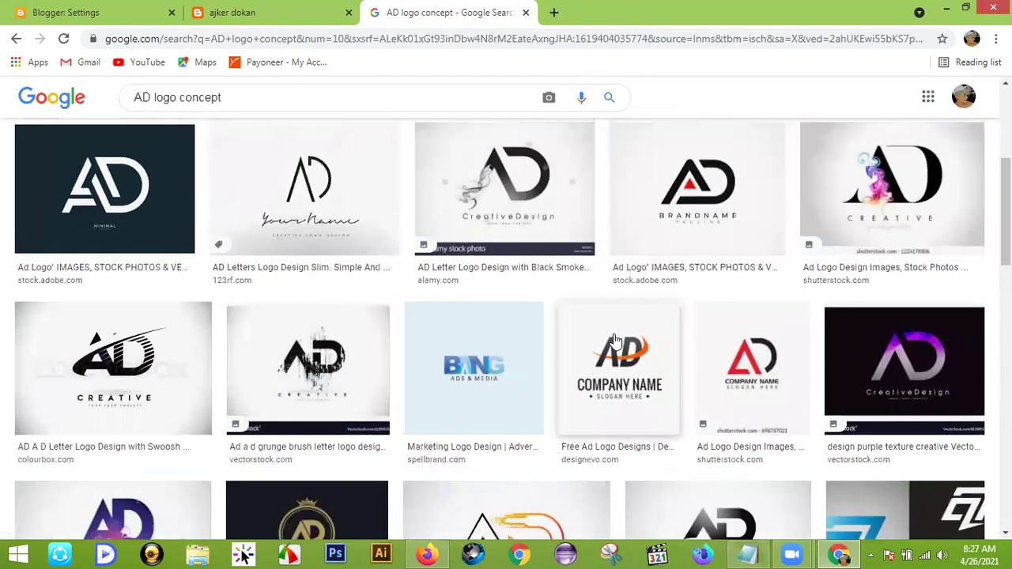
pyautogui.scroll(-1, 617, 341)
pyautogui.scroll(2, 621, 345)
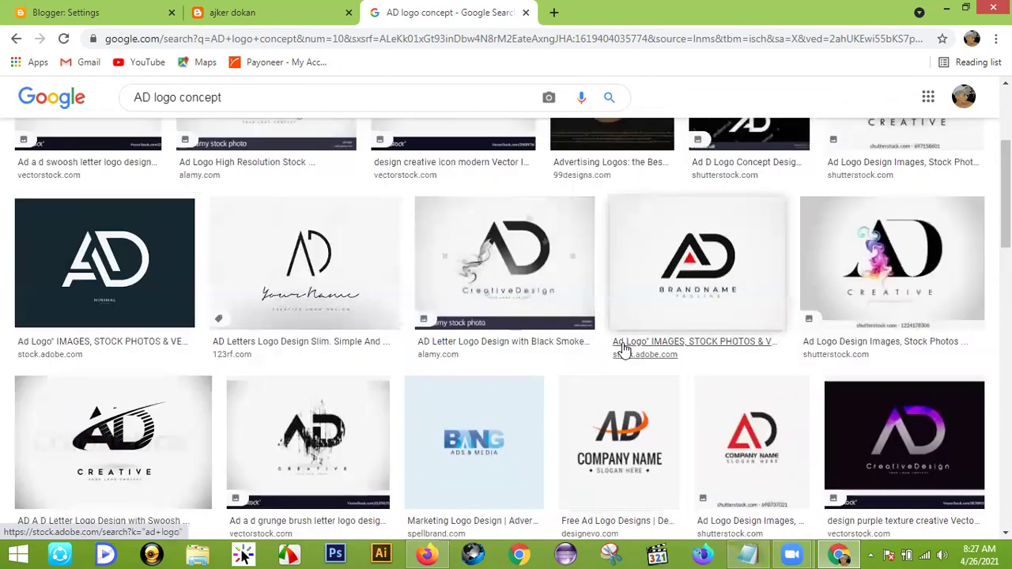
# Save the colourful creative AD logo to the Desktop and close the search tab
pyautogui.click(891, 263)
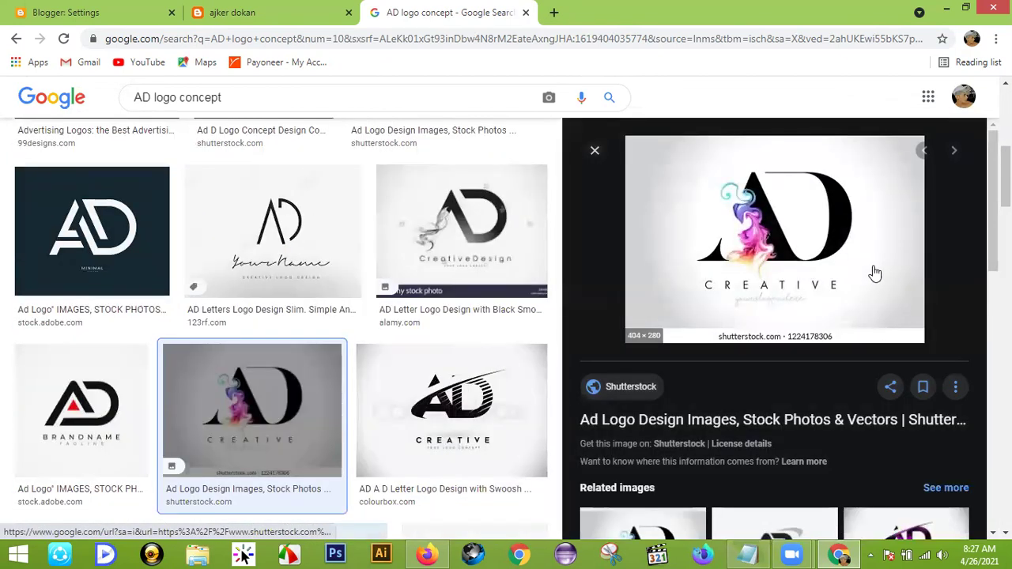
pyautogui.rightClick(853, 240)
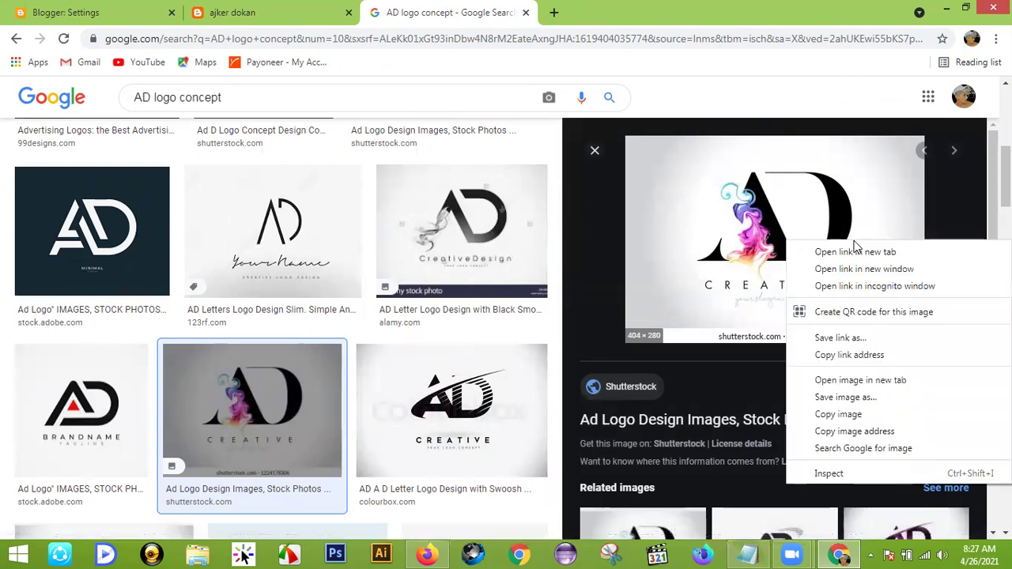
pyautogui.click(875, 393)
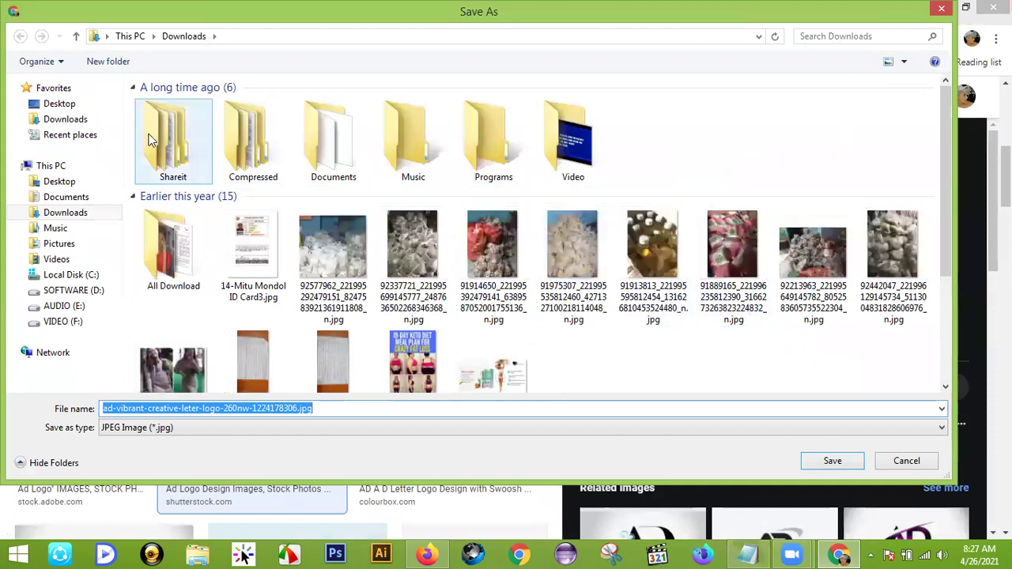
pyautogui.click(58, 106)
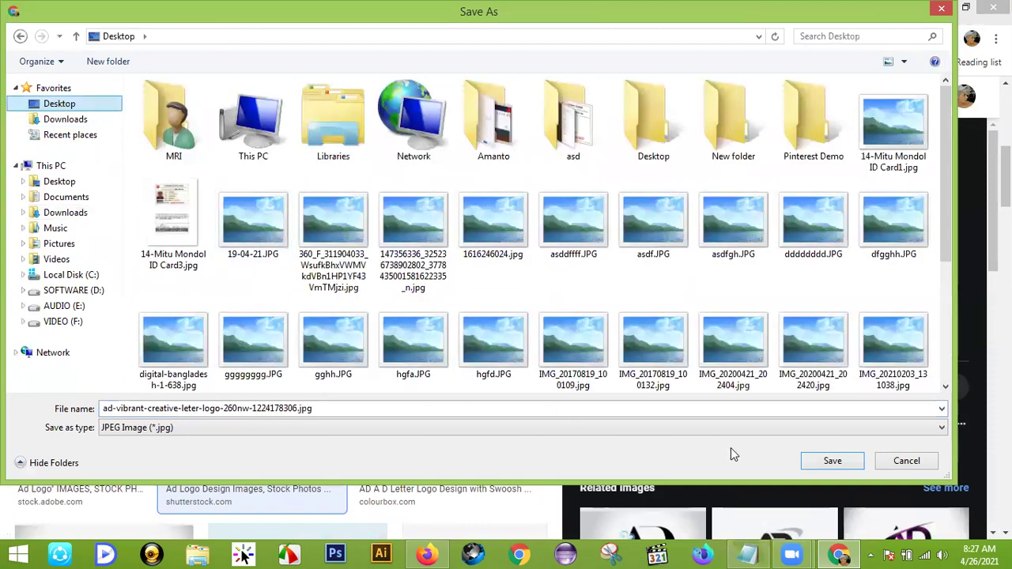
pyautogui.click(832, 462)
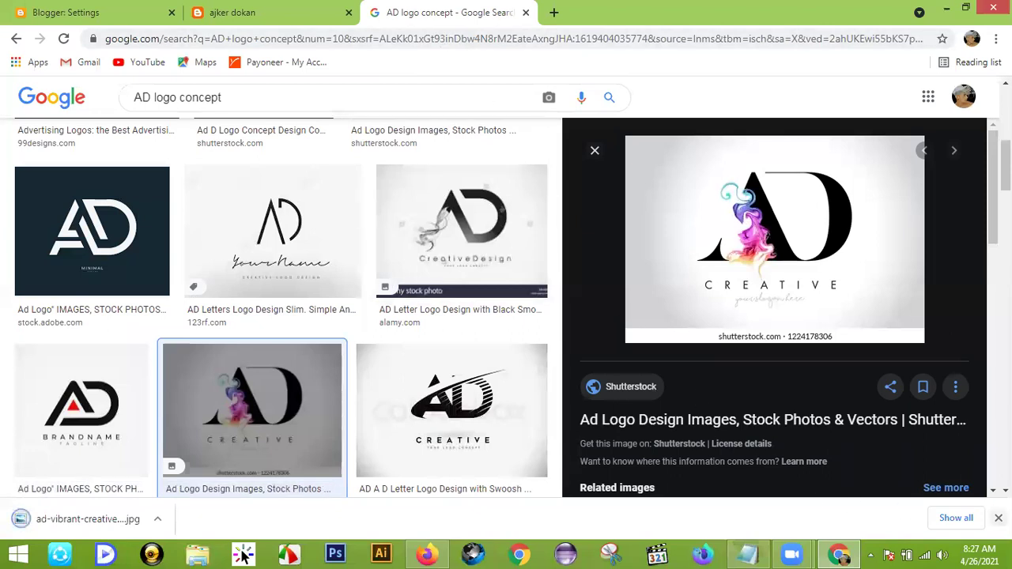
pyautogui.click(998, 518)
pyautogui.click(526, 13)
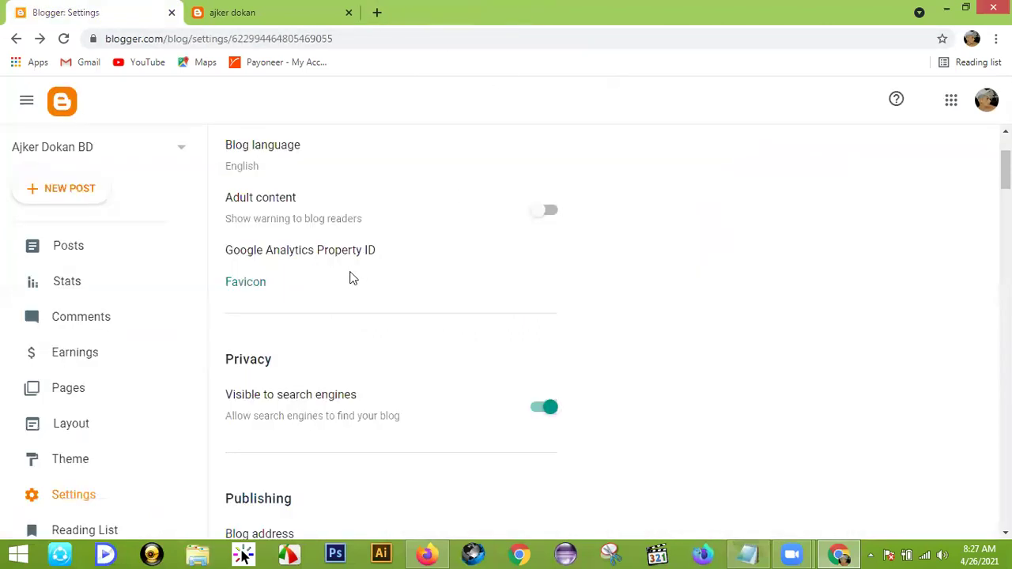
# Try ad-vibrant-creative-leter-logo as the favicon; it is rejected as not square, so reselect it
pyautogui.click(247, 286)
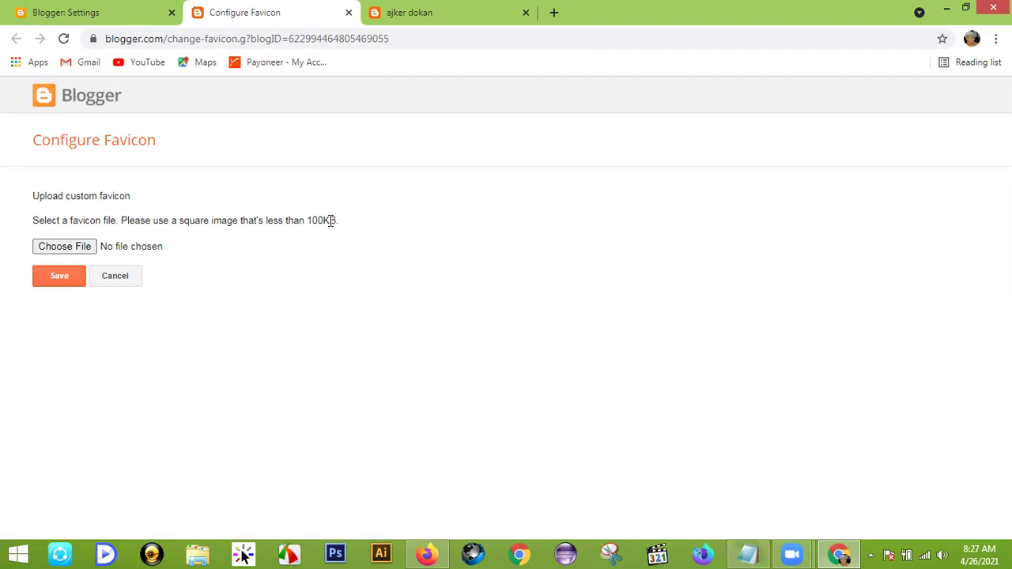
pyautogui.click(80, 252)
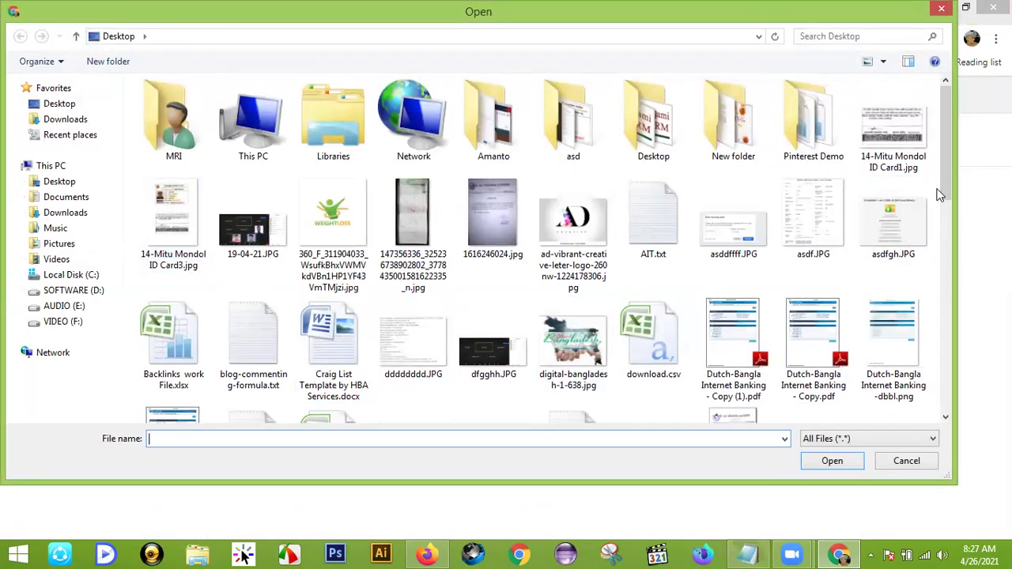
pyautogui.click(574, 225)
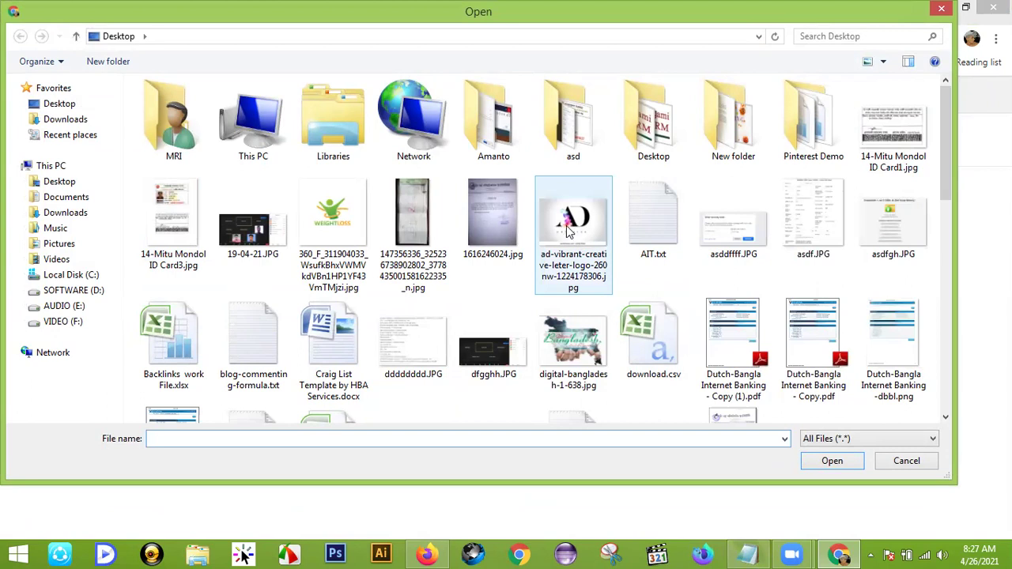
pyautogui.click(820, 458)
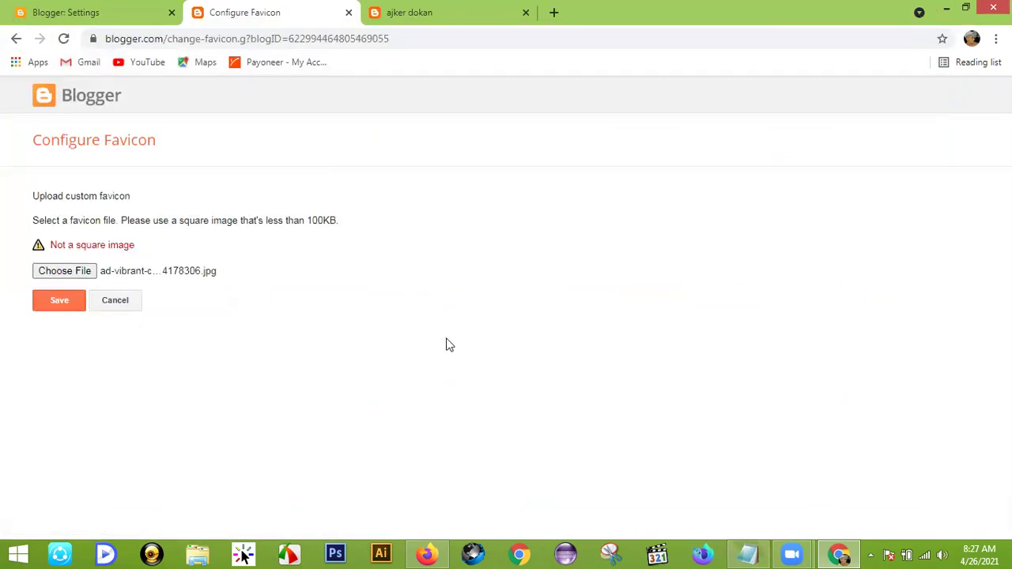
pyautogui.click(82, 271)
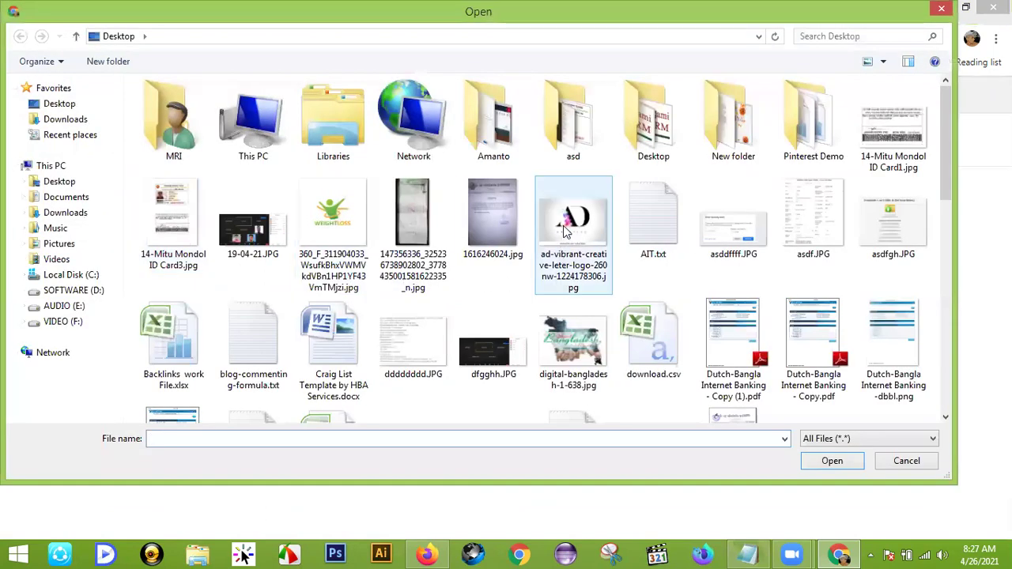
pyautogui.click(564, 229)
# Open the logo in Paint, crop it to just the AD letters and save
pyautogui.rightClick(558, 229)
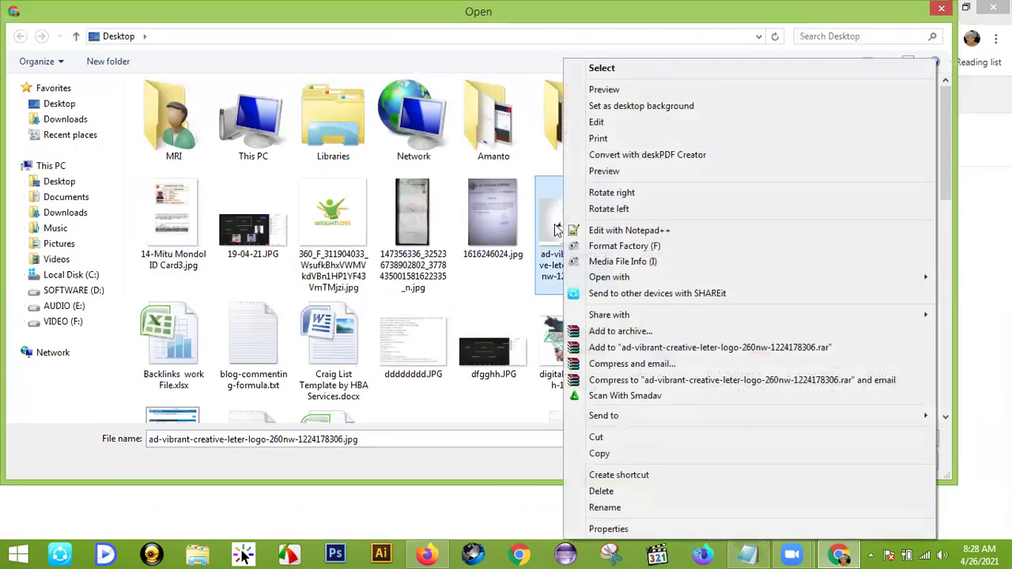
pyautogui.click(597, 125)
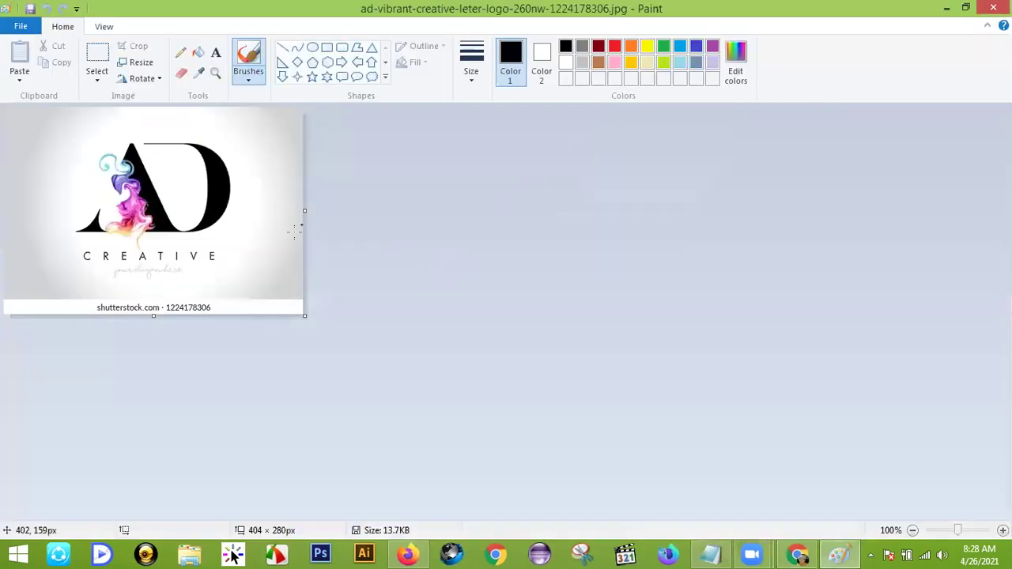
pyautogui.click(95, 70)
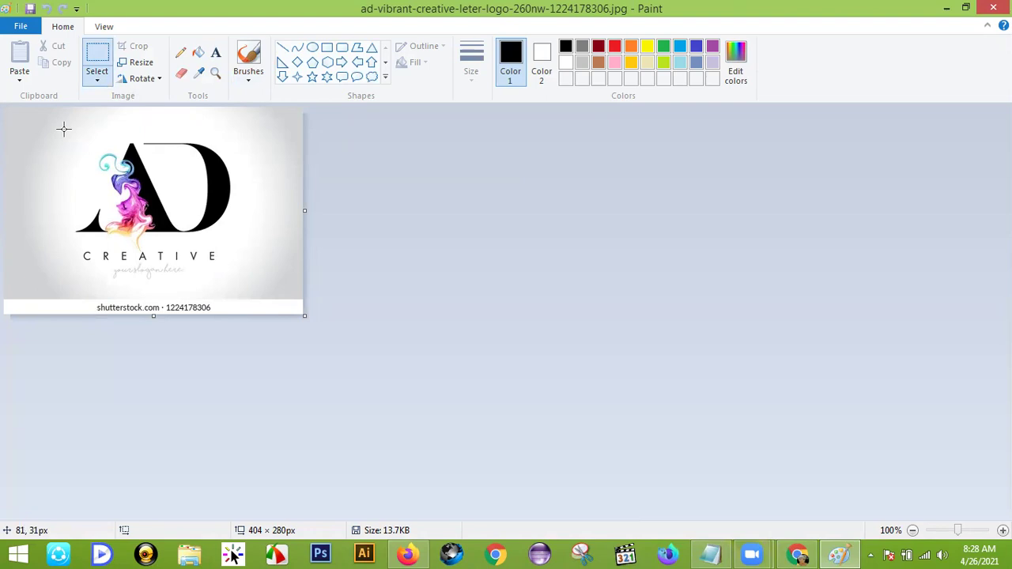
pyautogui.moveTo(64, 127); pyautogui.dragTo(244, 253)
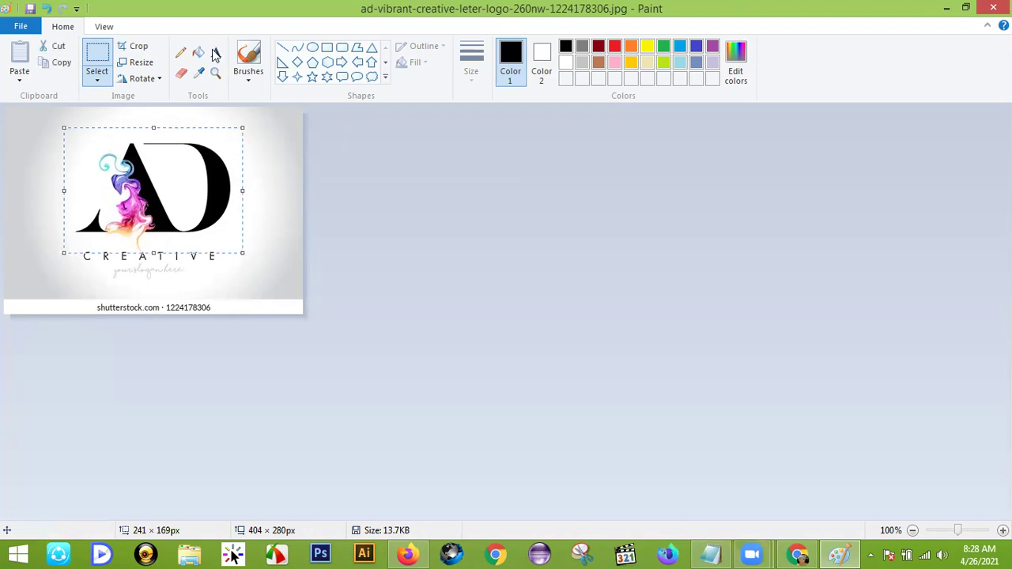
pyautogui.click(139, 46)
pyautogui.moveTo(93, 233); pyautogui.dragTo(95, 230)
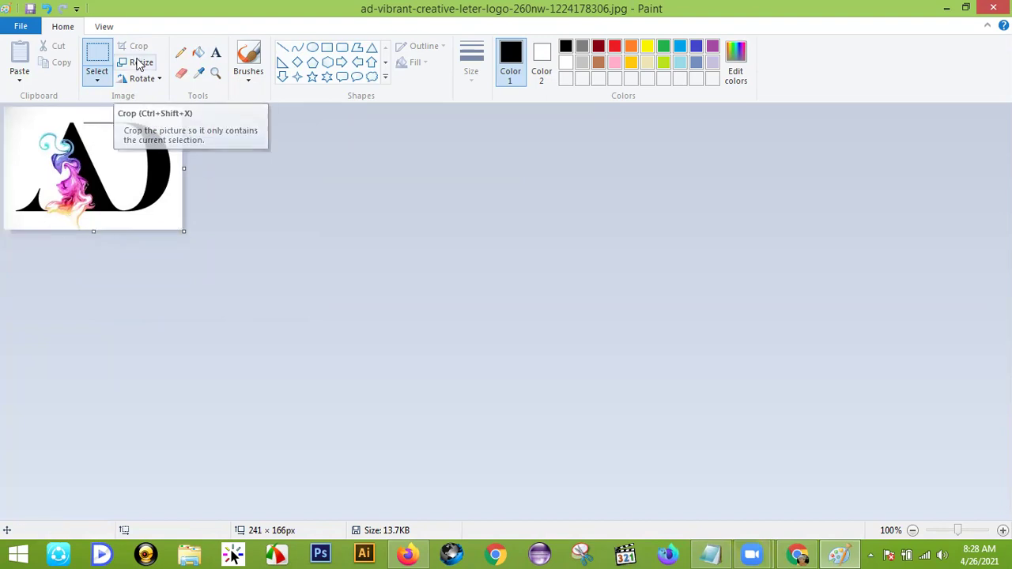
pyautogui.click(30, 8)
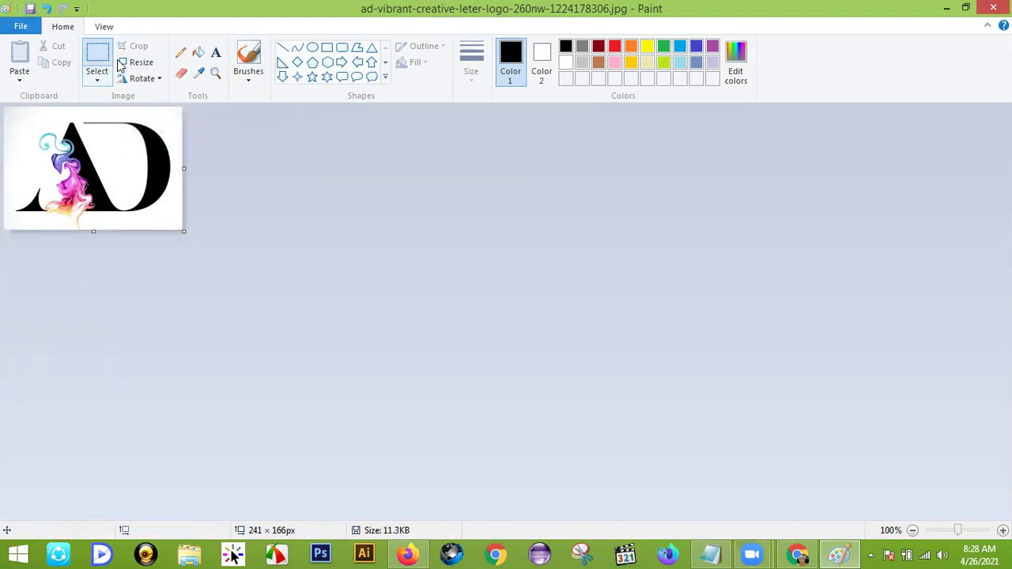
# Resize the image by pixels to 400 × 400 with aspect ratio unlocked
pyautogui.click(141, 63)
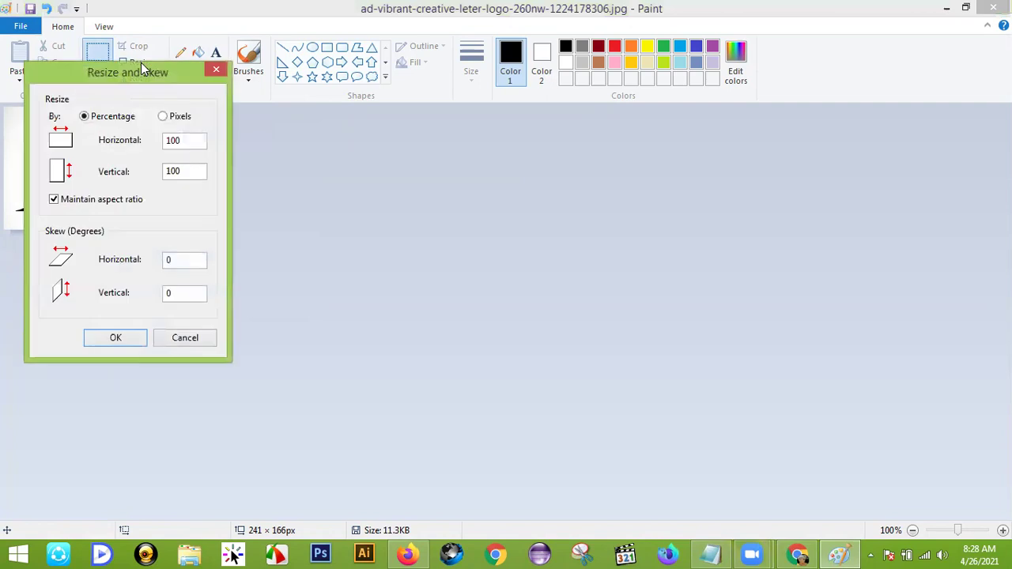
pyautogui.click(163, 117)
pyautogui.click(54, 200)
pyautogui.doubleClick(184, 140)
pyautogui.write('4')
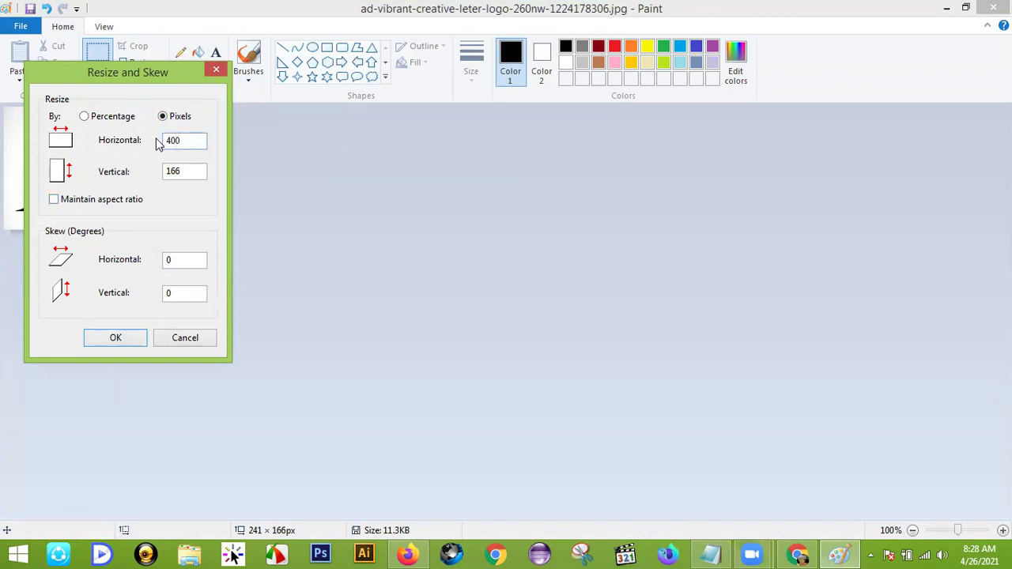
pyautogui.doubleClick(188, 168)
pyautogui.write('400')
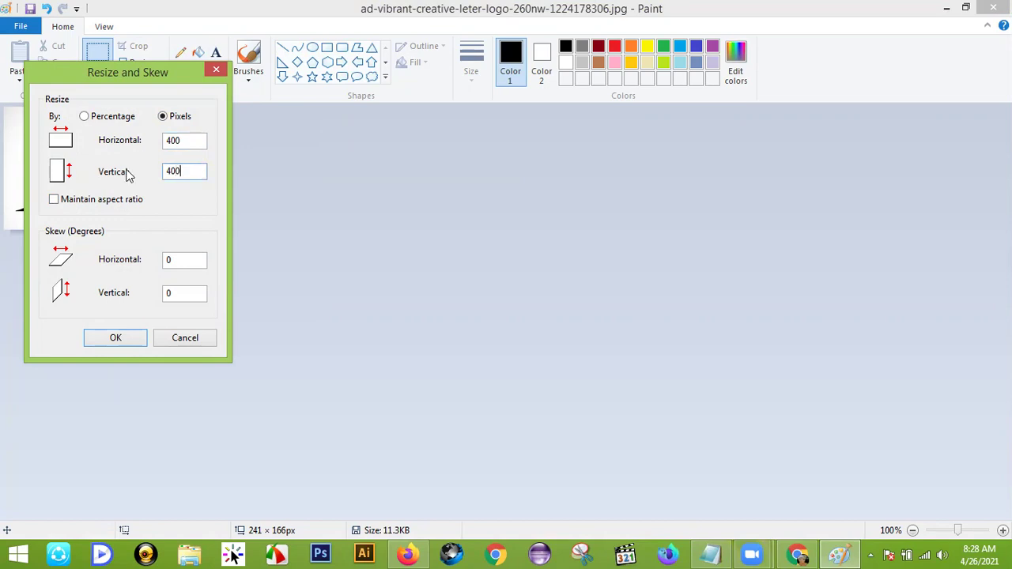
pyautogui.click(113, 337)
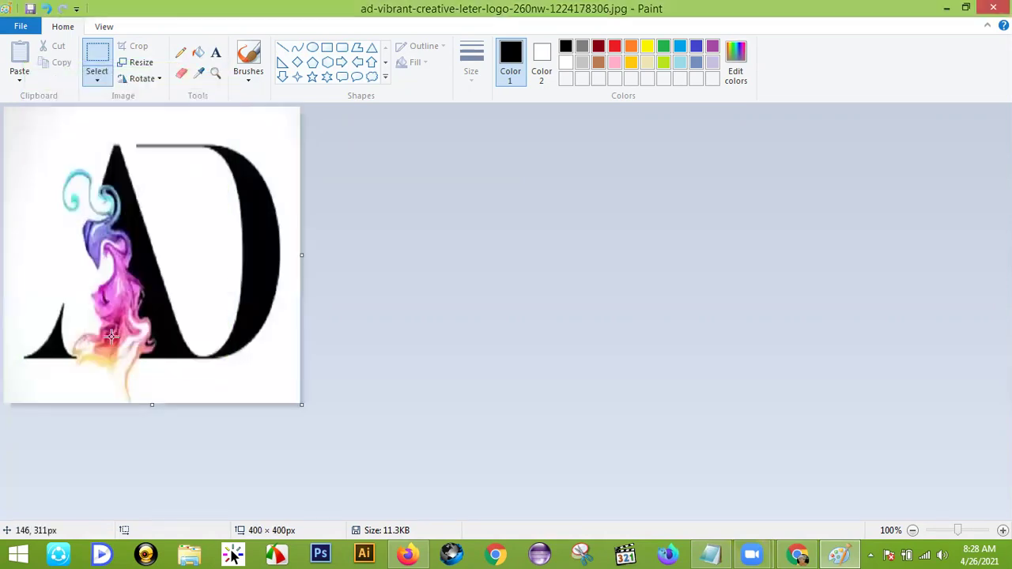
# Save the square logo in Paint and load it into Blogger's favicon form
pyautogui.click(29, 10)
pyautogui.click(993, 8)
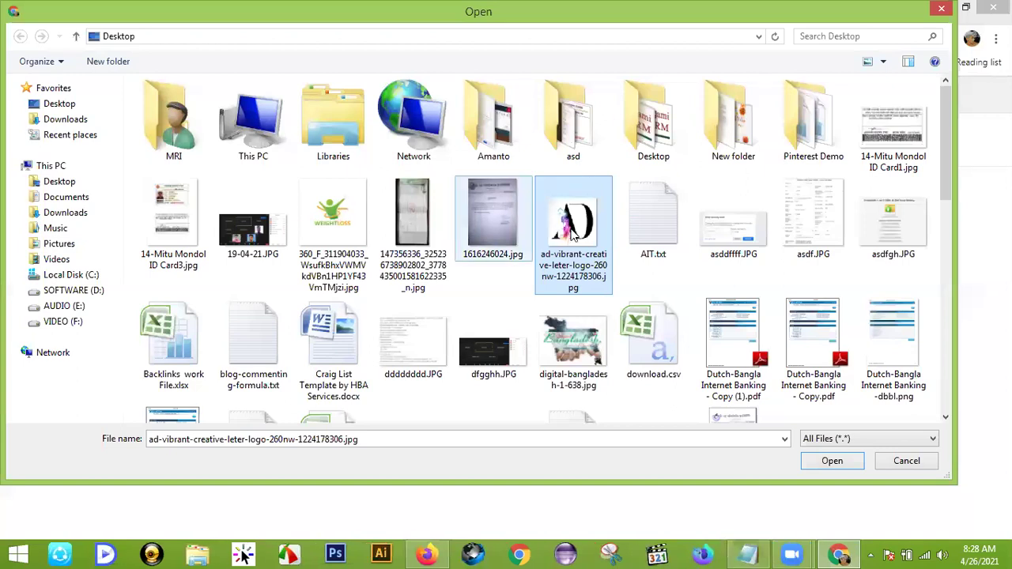
pyautogui.click(830, 461)
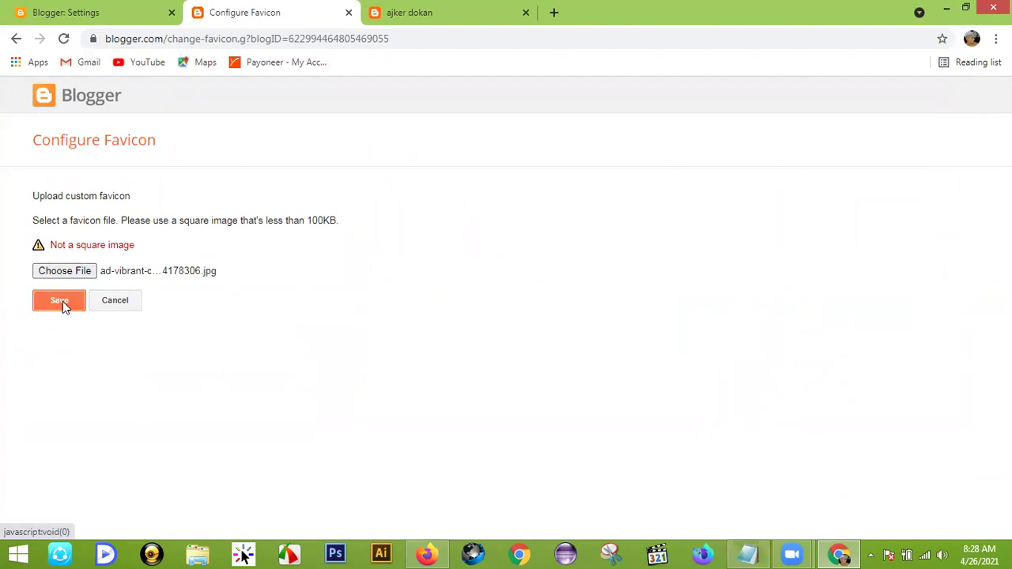
pyautogui.click(63, 41)
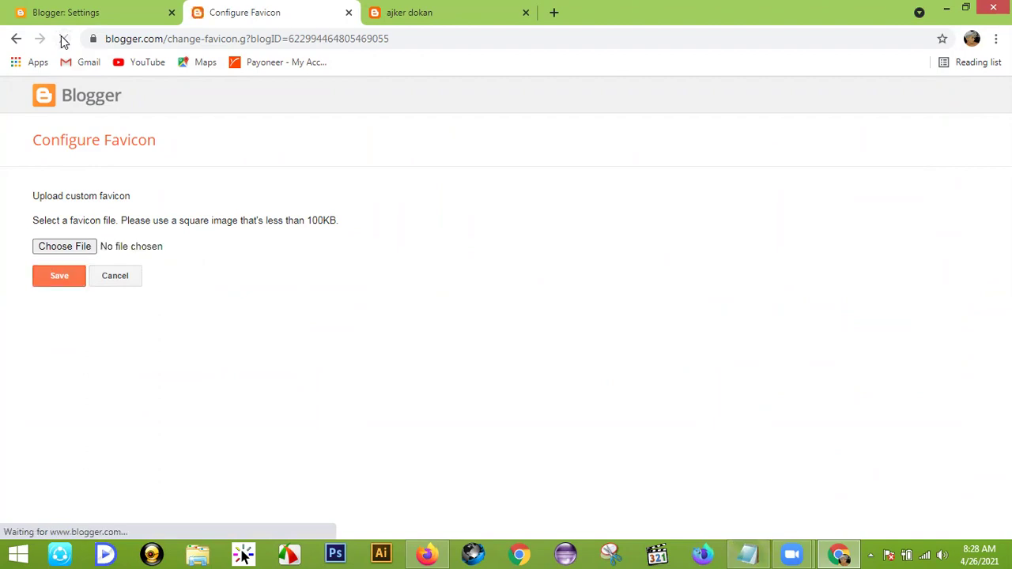
pyautogui.click(67, 247)
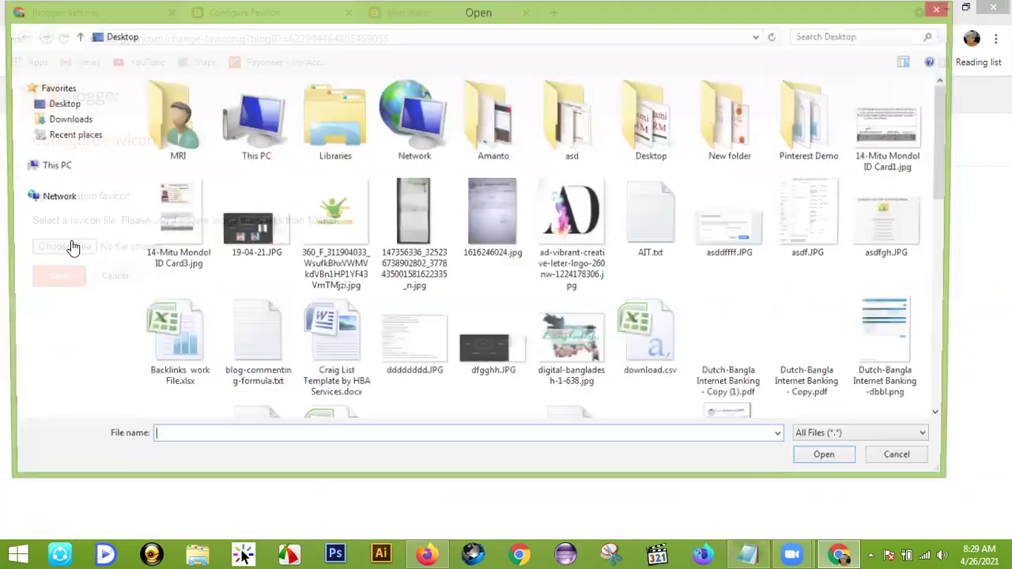
pyautogui.click(573, 229)
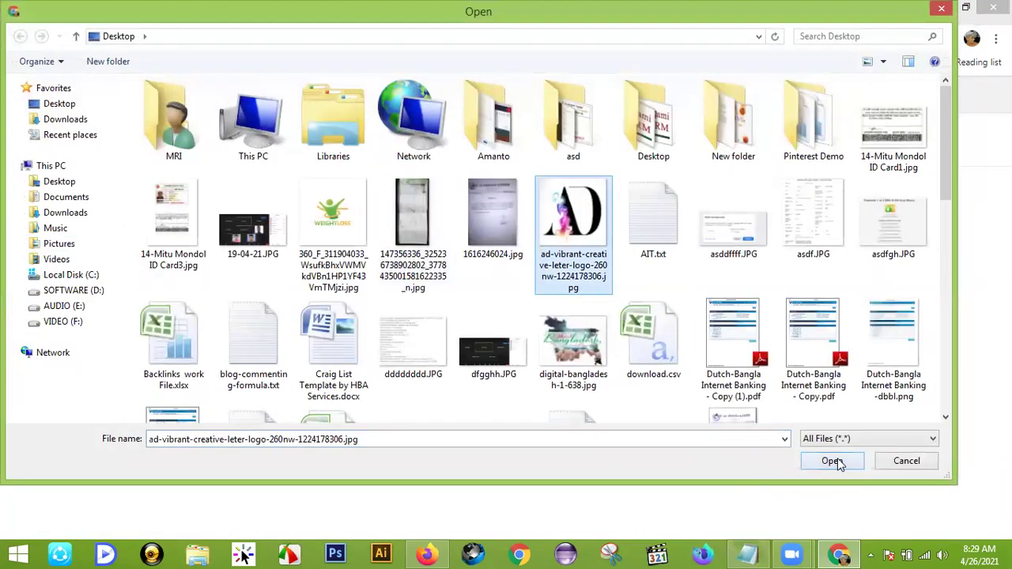
pyautogui.click(837, 462)
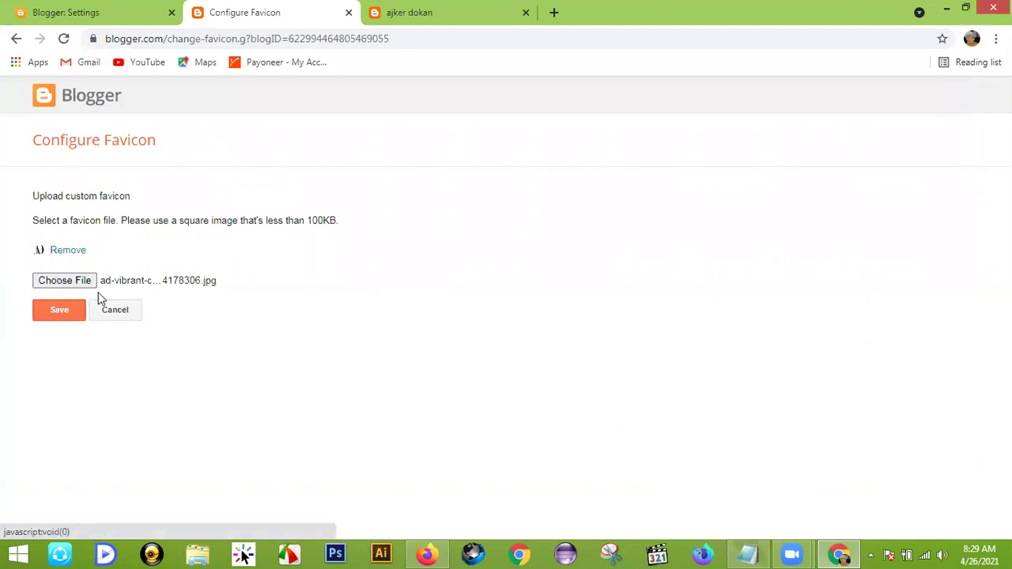
# Save the square AD logo as the favicon, reload to confirm, and return to Settings
pyautogui.click(61, 312)
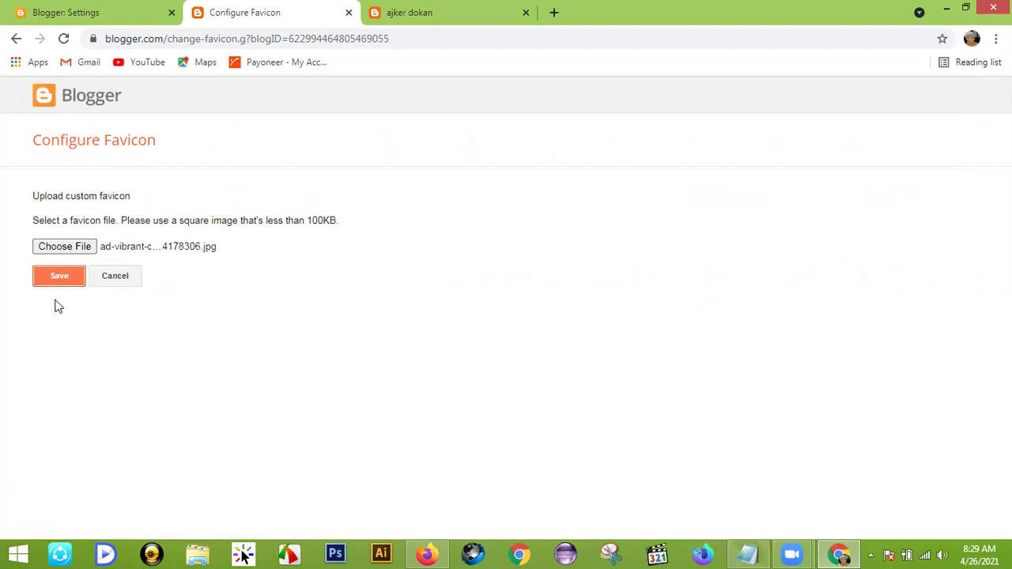
pyautogui.click(58, 309)
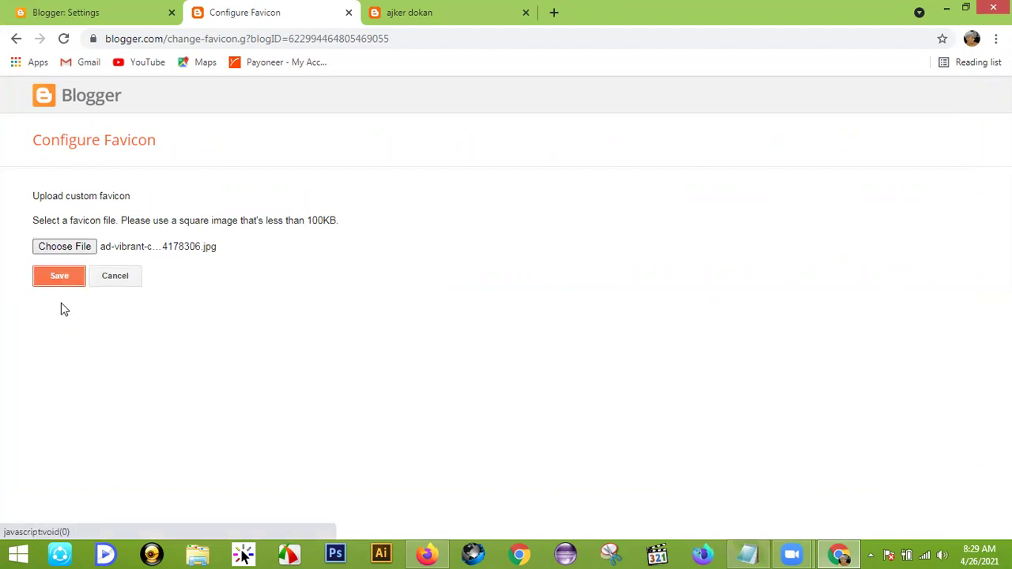
pyautogui.click(66, 310)
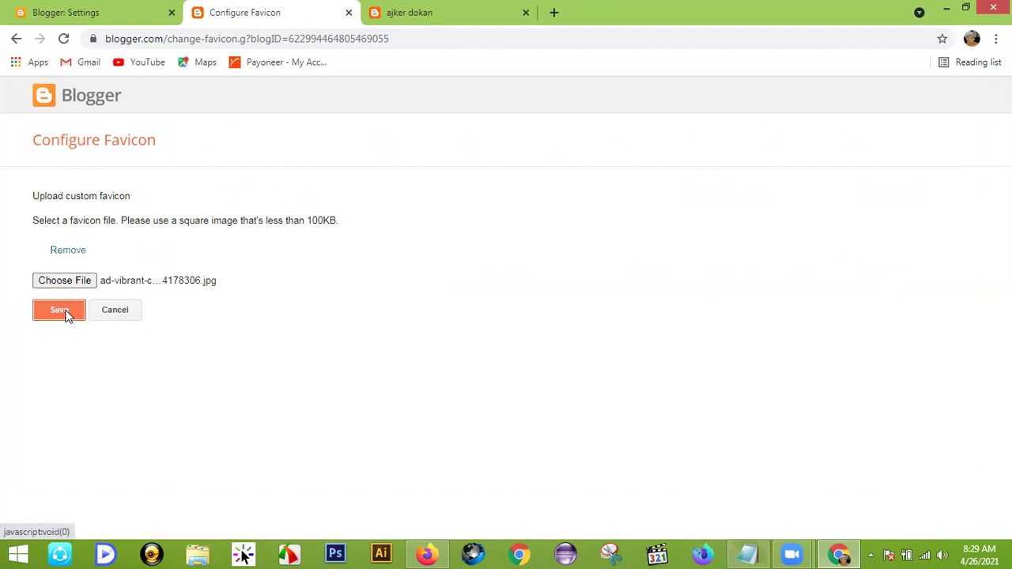
pyautogui.click(66, 312)
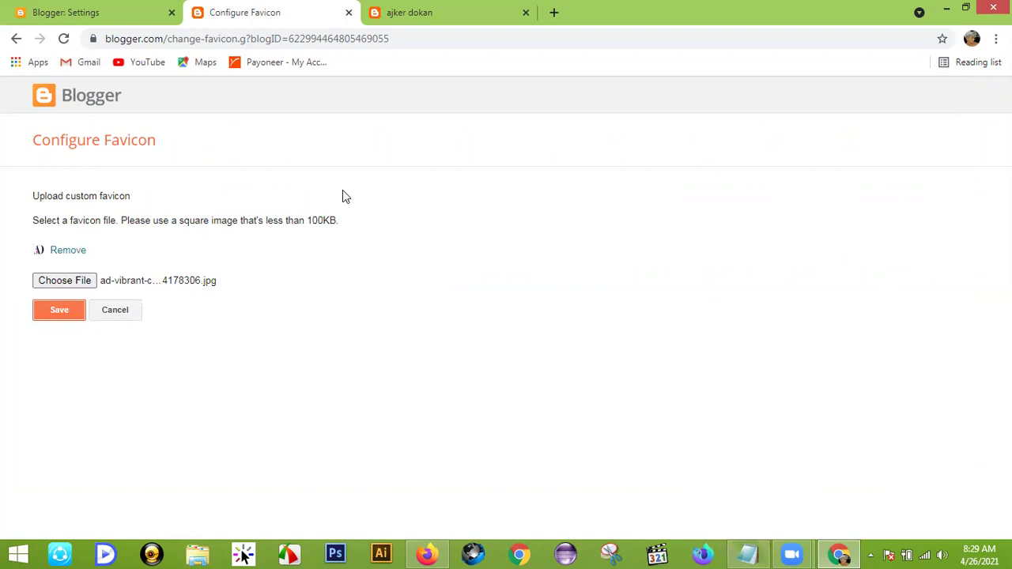
pyautogui.click(68, 309)
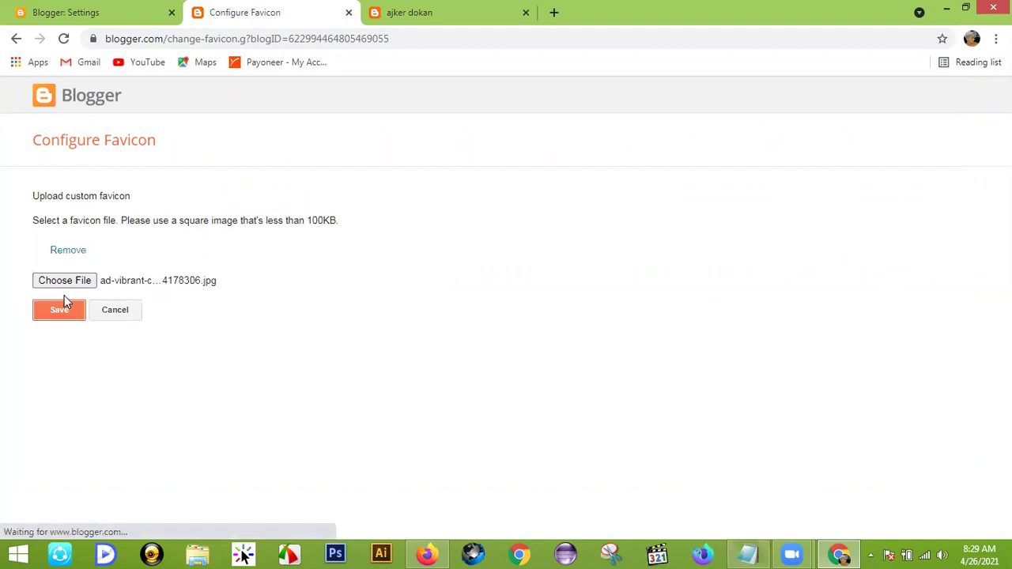
pyautogui.click(59, 307)
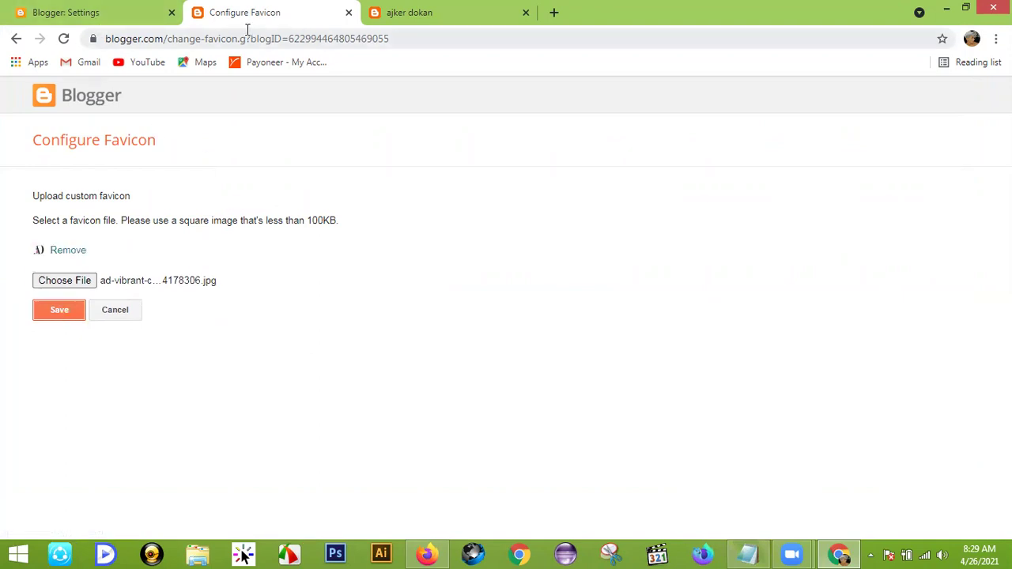
pyautogui.click(63, 38)
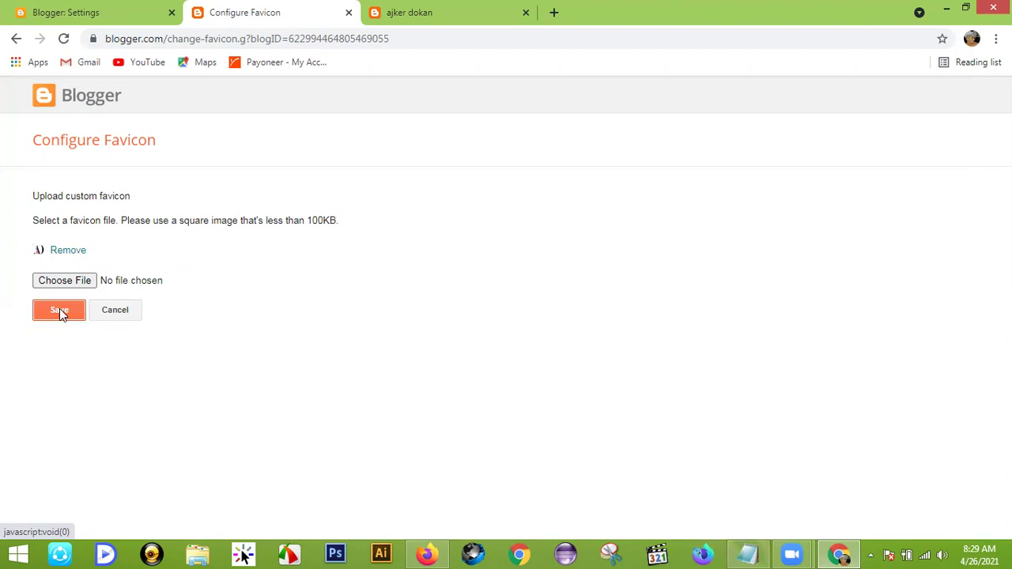
pyautogui.click(100, 13)
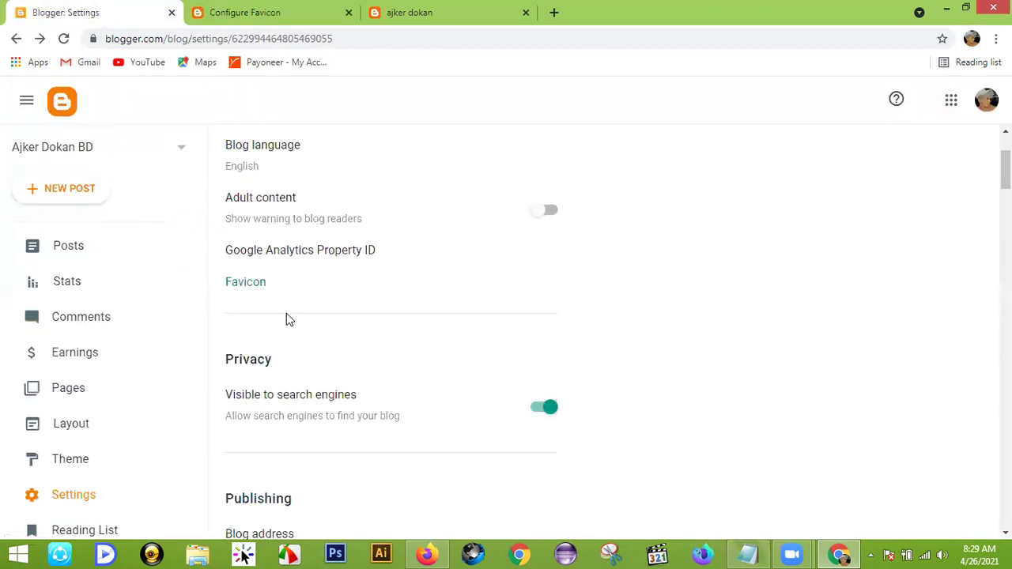
# Save the favicon setting, close the favicon pages, and reload the live blog homepage
pyautogui.click(252, 284)
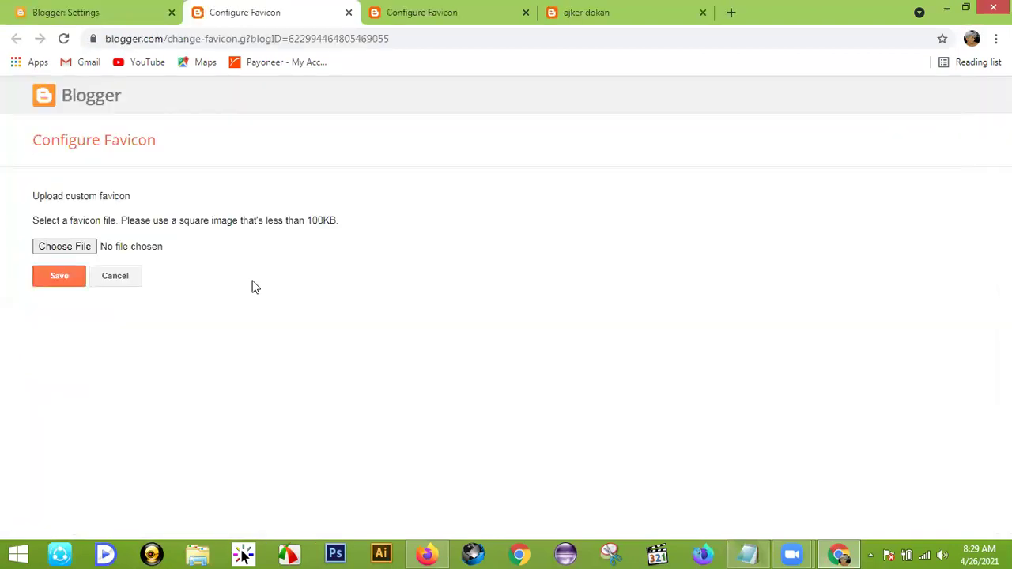
pyautogui.click(57, 313)
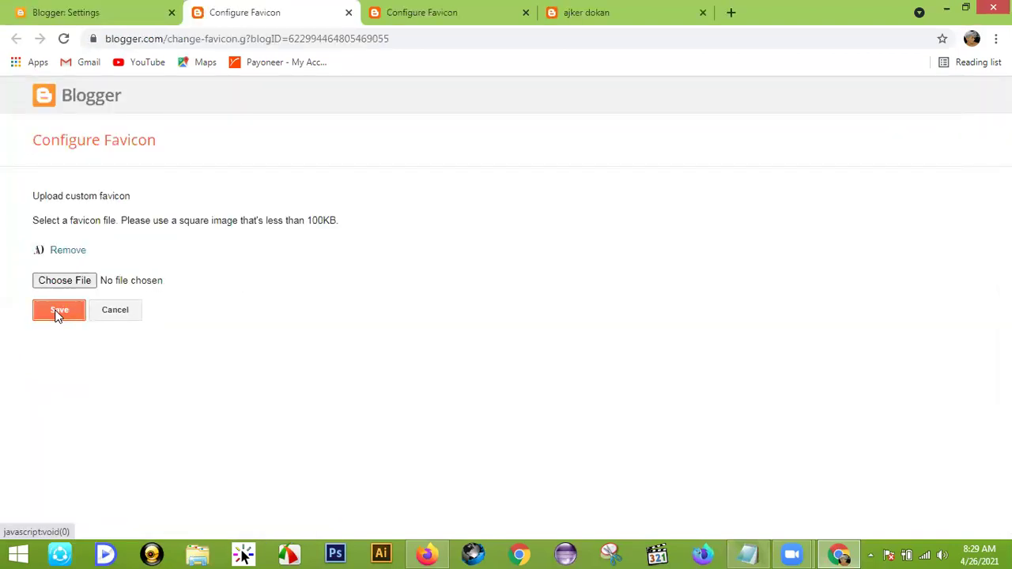
pyautogui.click(348, 13)
pyautogui.click(349, 13)
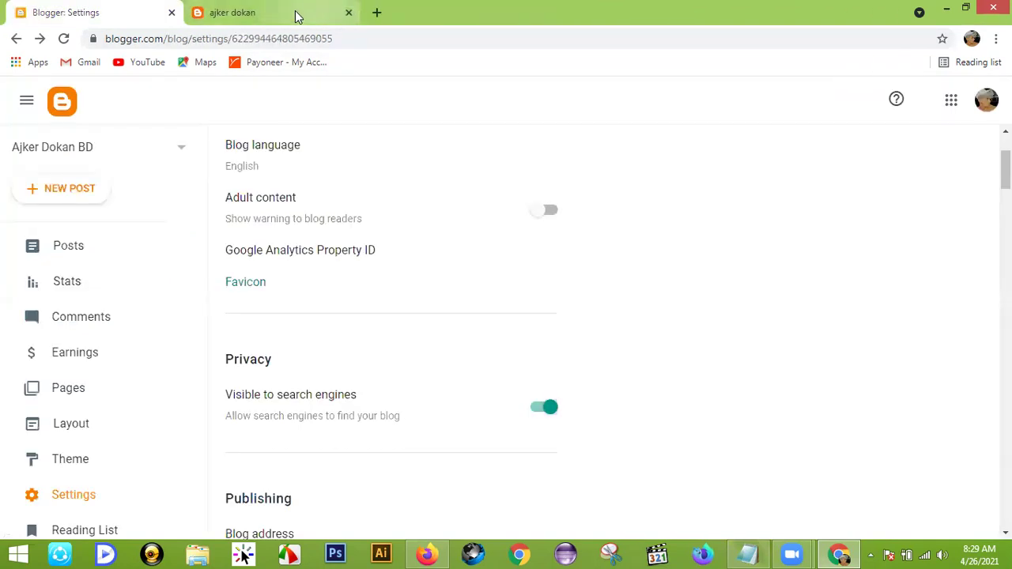
pyautogui.click(246, 16)
pyautogui.click(63, 41)
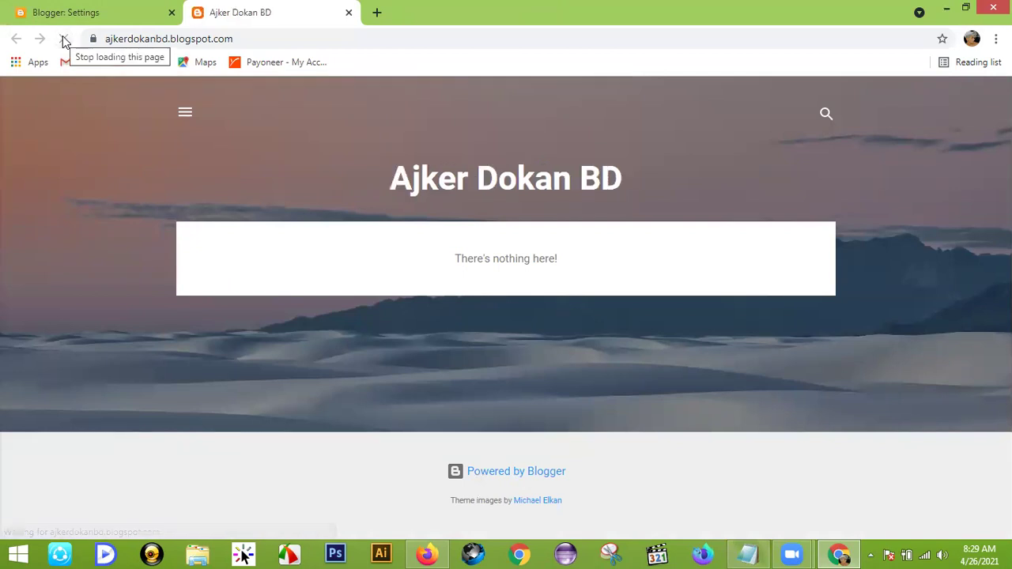
# Recheck the favicon page and the blog homepage's AD favicon, ending on Settings
pyautogui.click(91, 12)
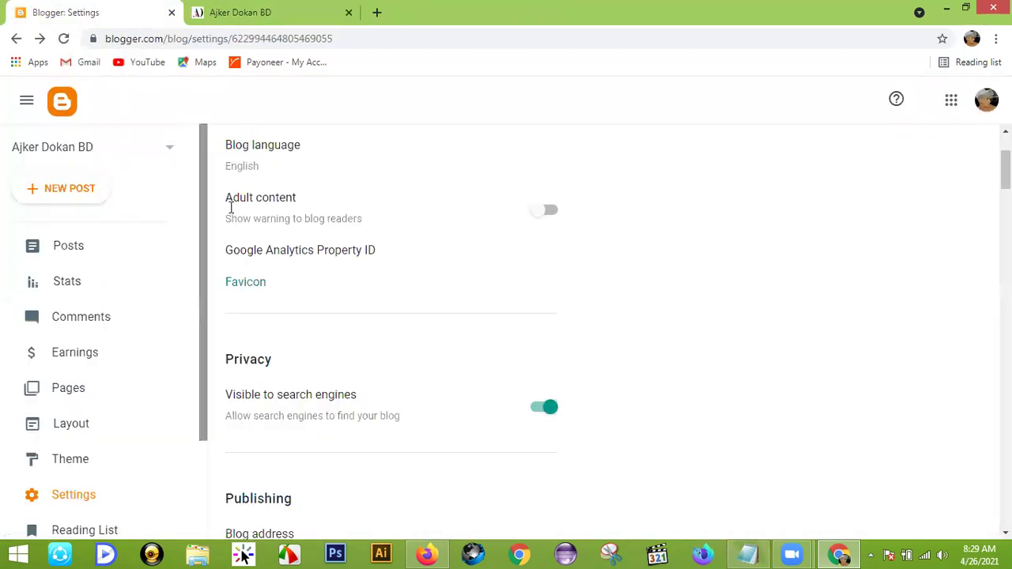
pyautogui.click(253, 283)
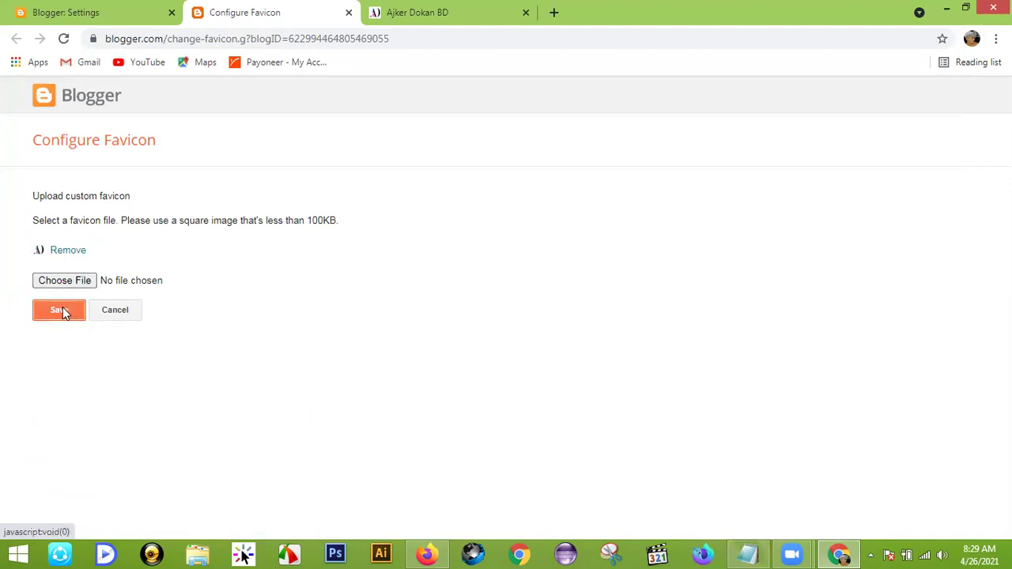
pyautogui.click(349, 13)
pyautogui.click(267, 11)
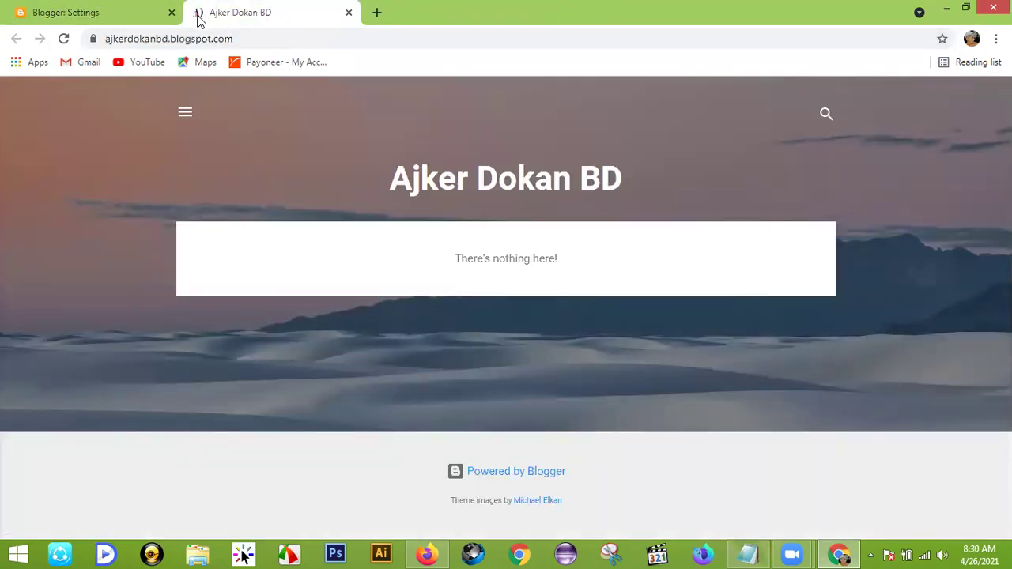
pyautogui.click(86, 11)
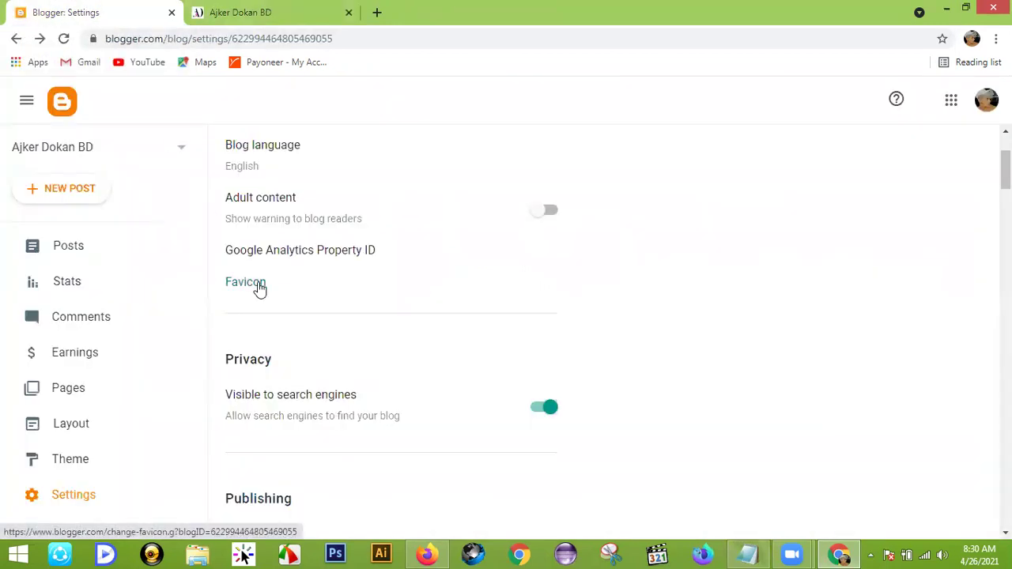
pyautogui.click(228, 12)
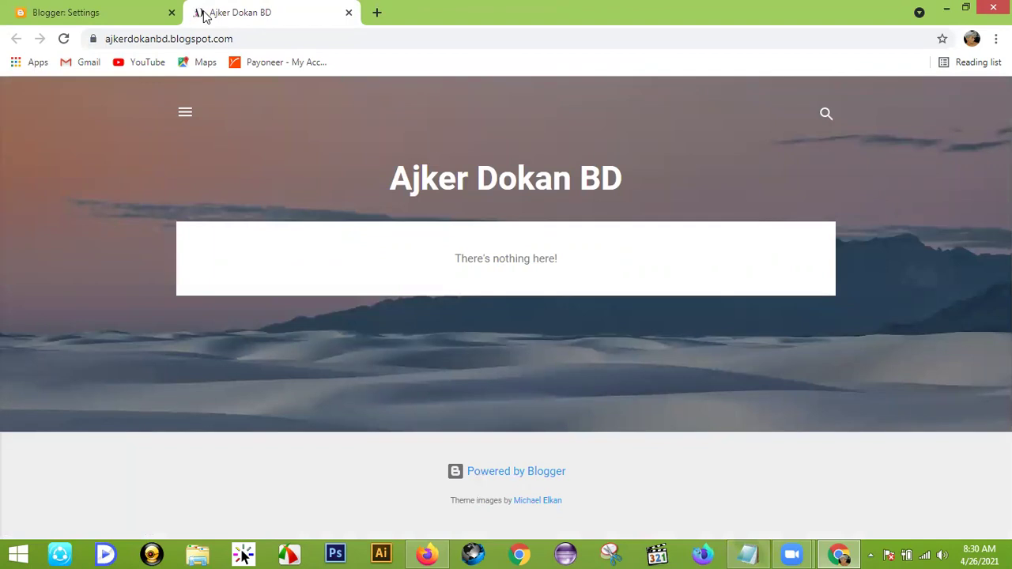
pyautogui.click(115, 13)
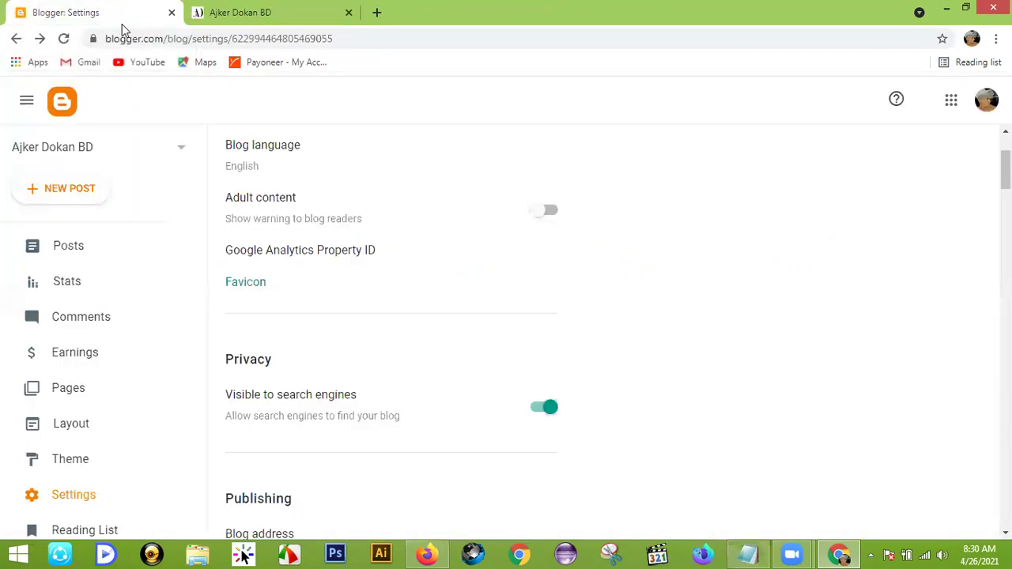
pyautogui.scroll(-3, 300, 276)
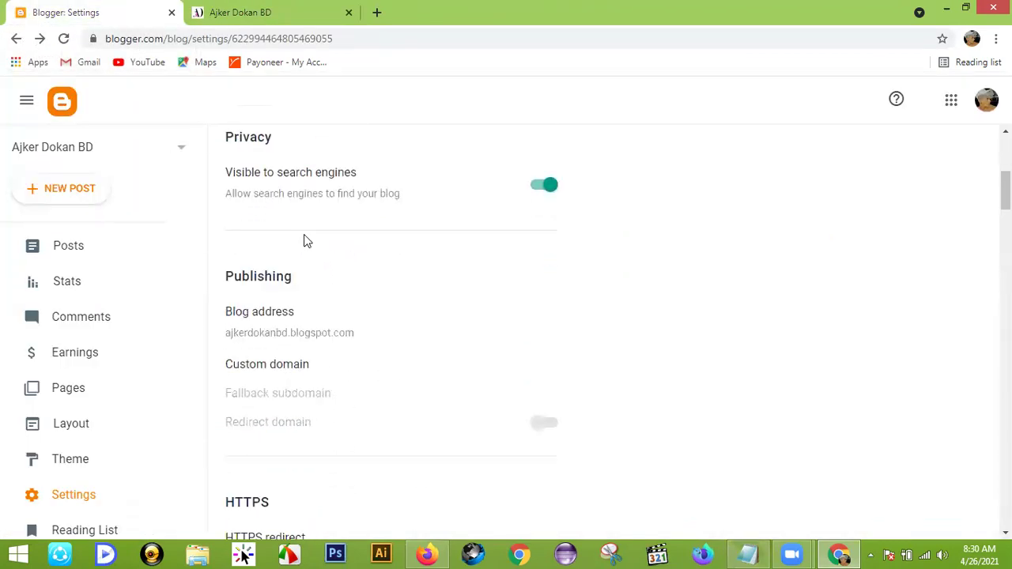
pyautogui.scroll(-1, 304, 238)
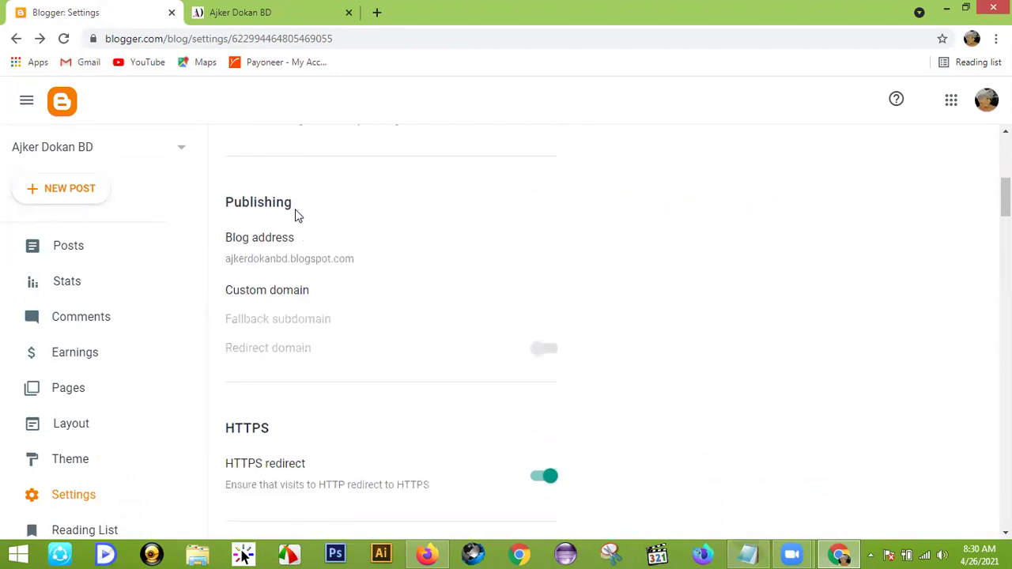
pyautogui.click(274, 241)
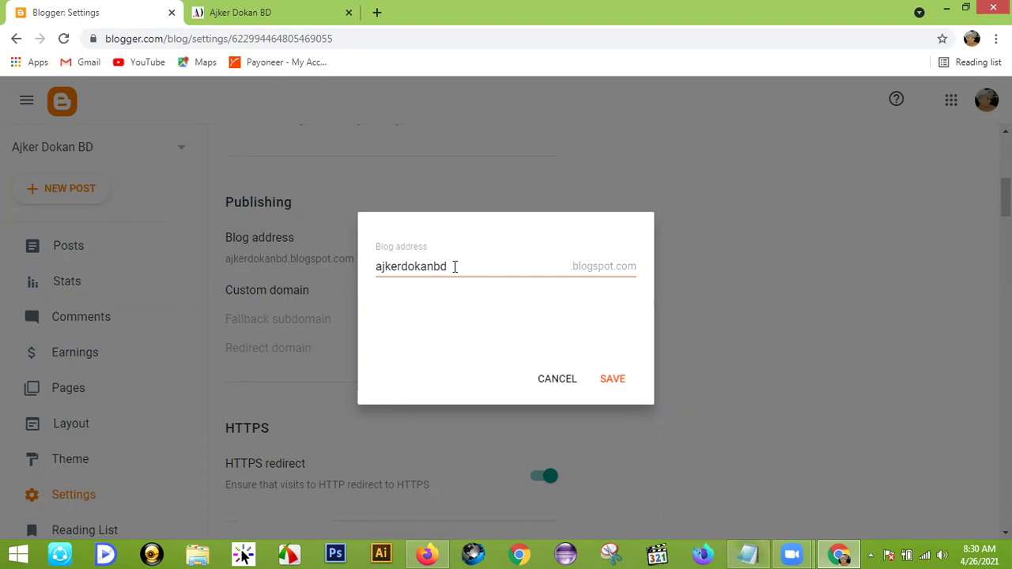
pyautogui.click(455, 267)
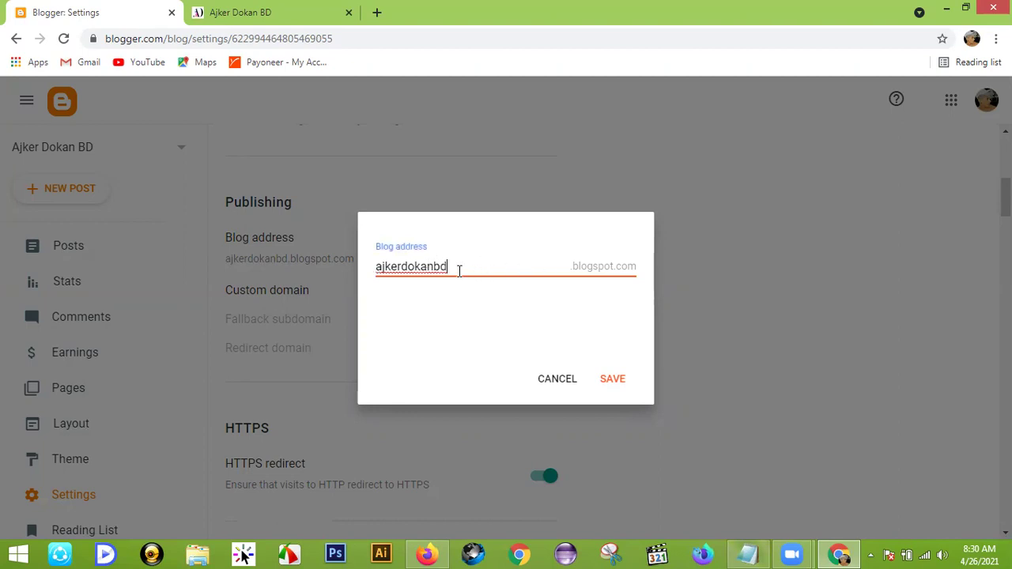
pyautogui.click(557, 380)
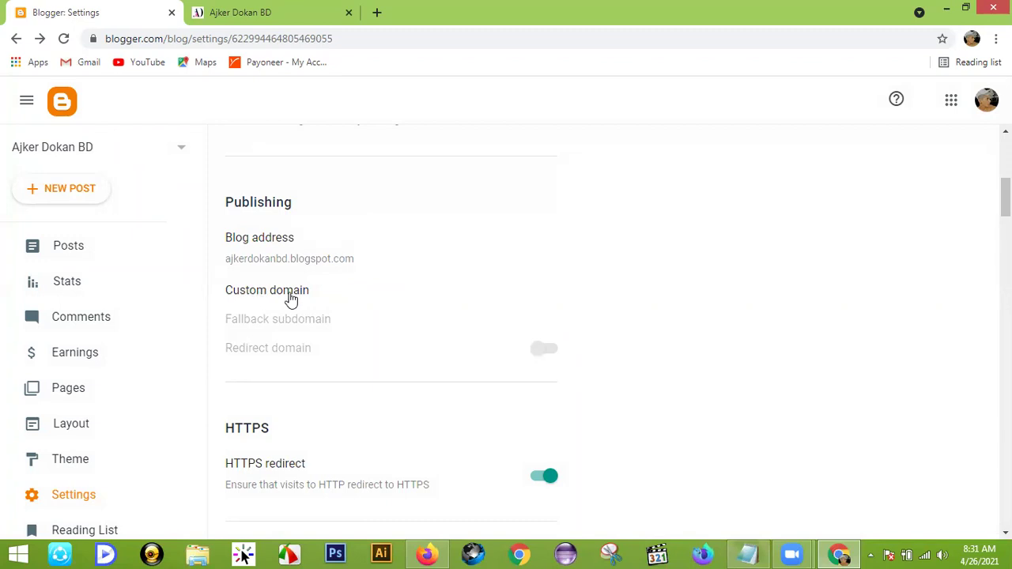
pyautogui.scroll(-2, 292, 298)
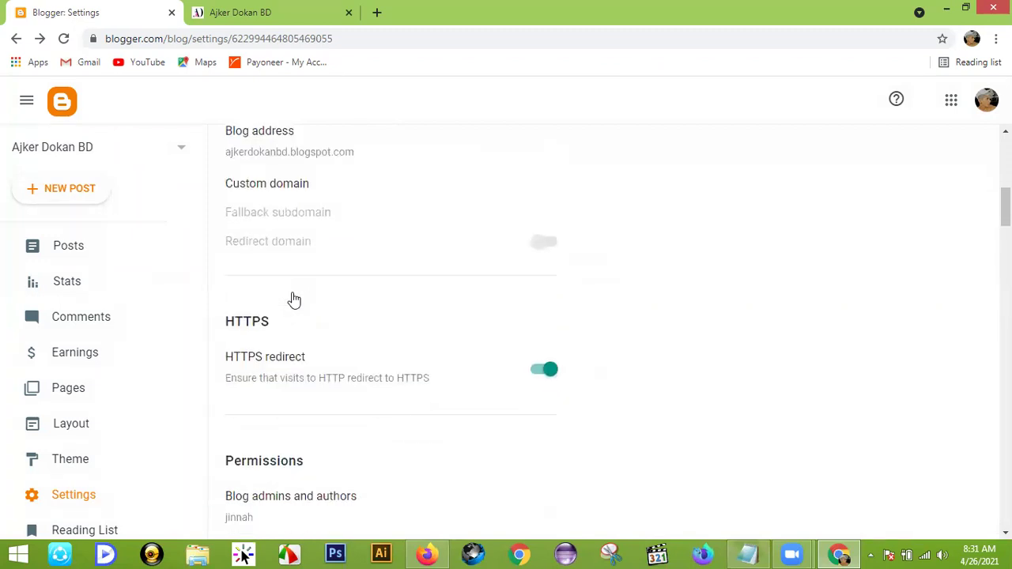
pyautogui.scroll(2, 293, 296)
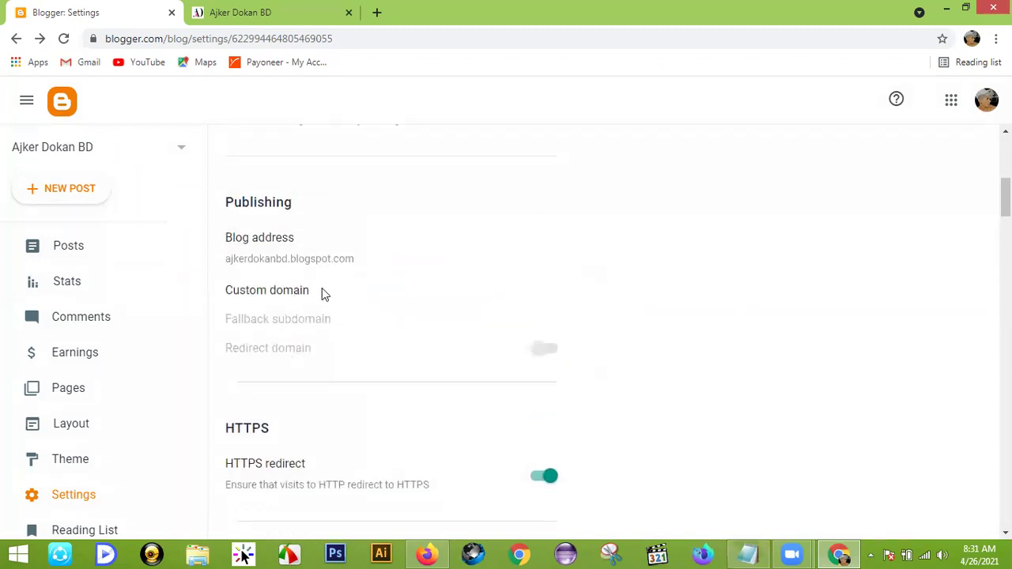
# Load ajkerdokan.live in a new Chrome tab, which fails with DNS_PROBE_FINISHED_NXDOMAIN
pyautogui.click(245, 14)
pyautogui.click(378, 13)
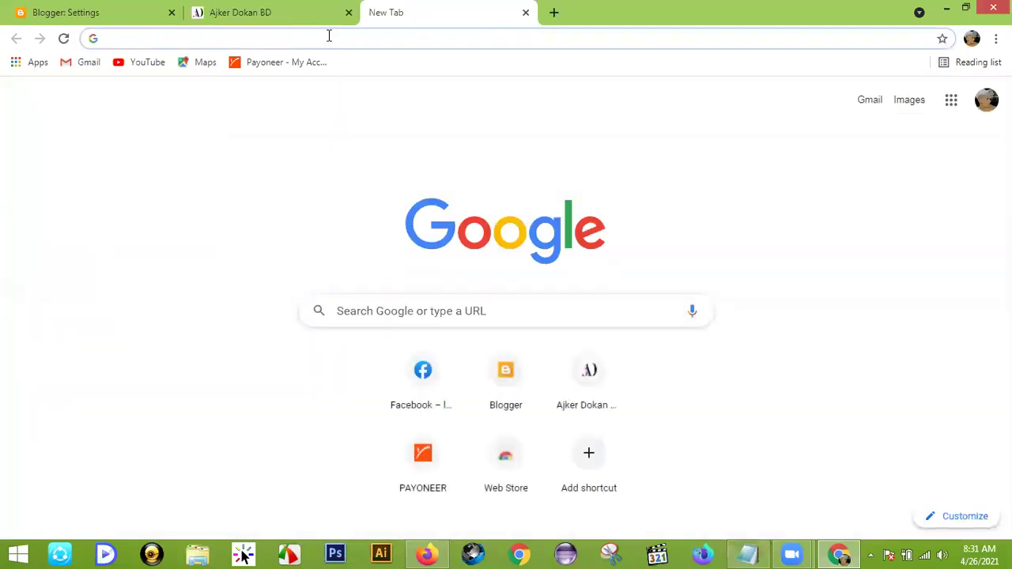
pyautogui.write('ajker')
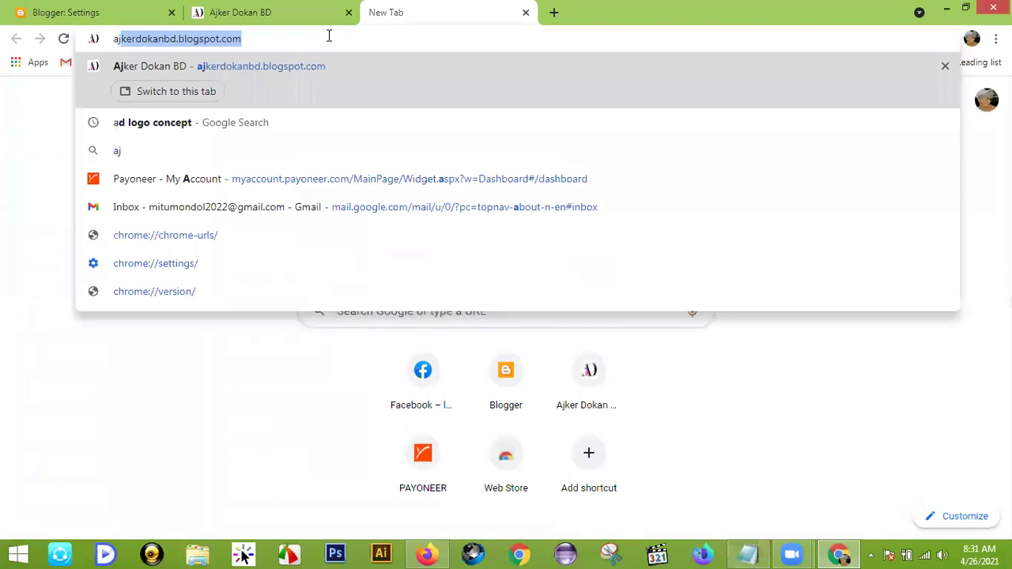
pyautogui.write('dokan')
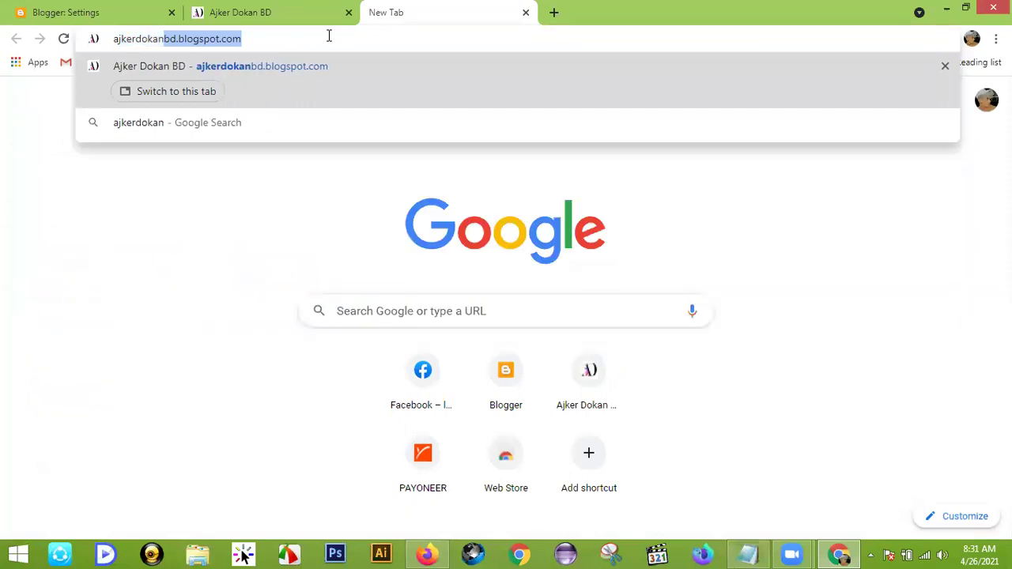
pyautogui.write('.li')
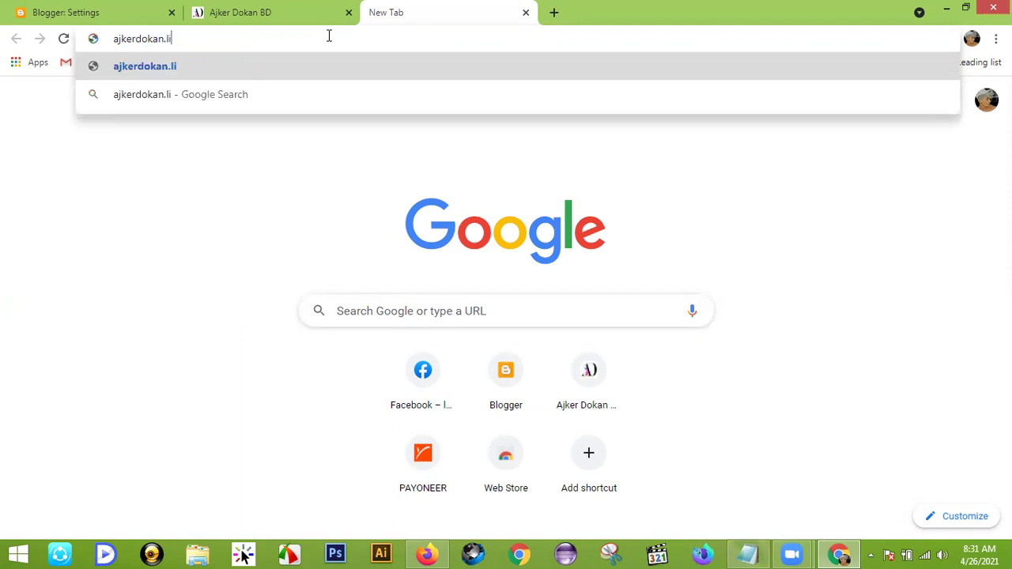
pyautogui.write('ve')
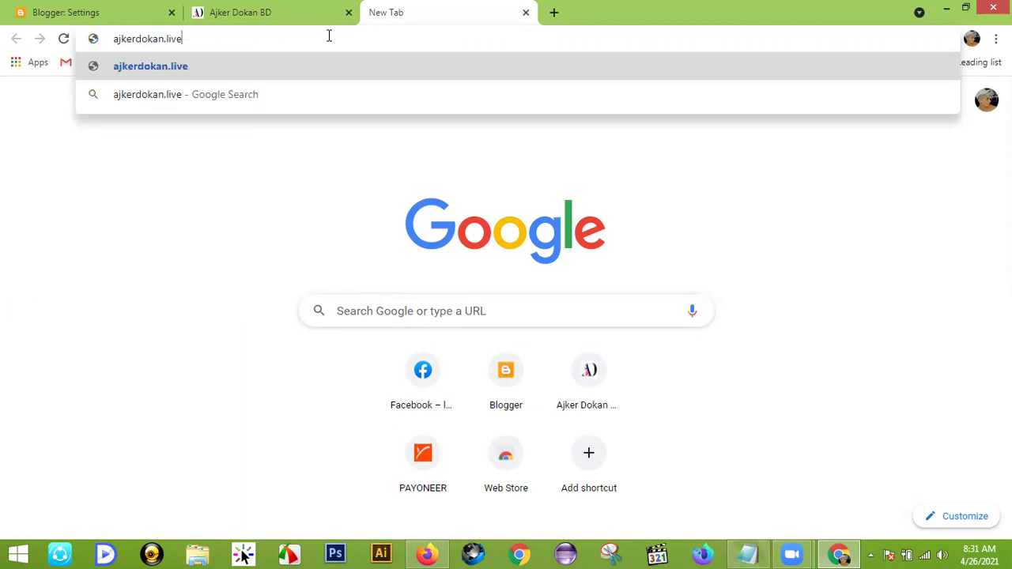
pyautogui.press('Return')
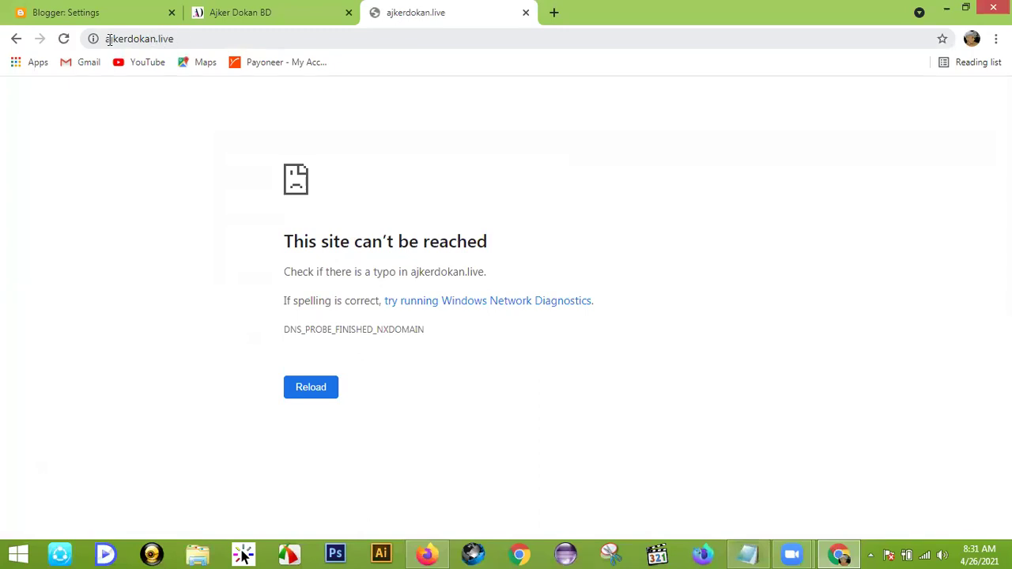
pyautogui.click(154, 38)
pyautogui.hotkey('ctrl', 'c')
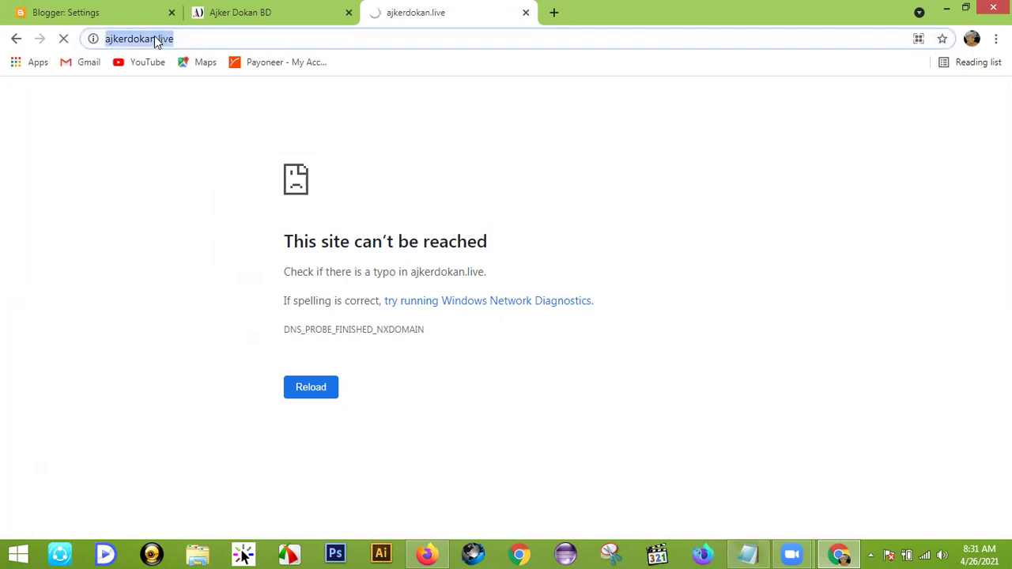
pyautogui.click(121, 16)
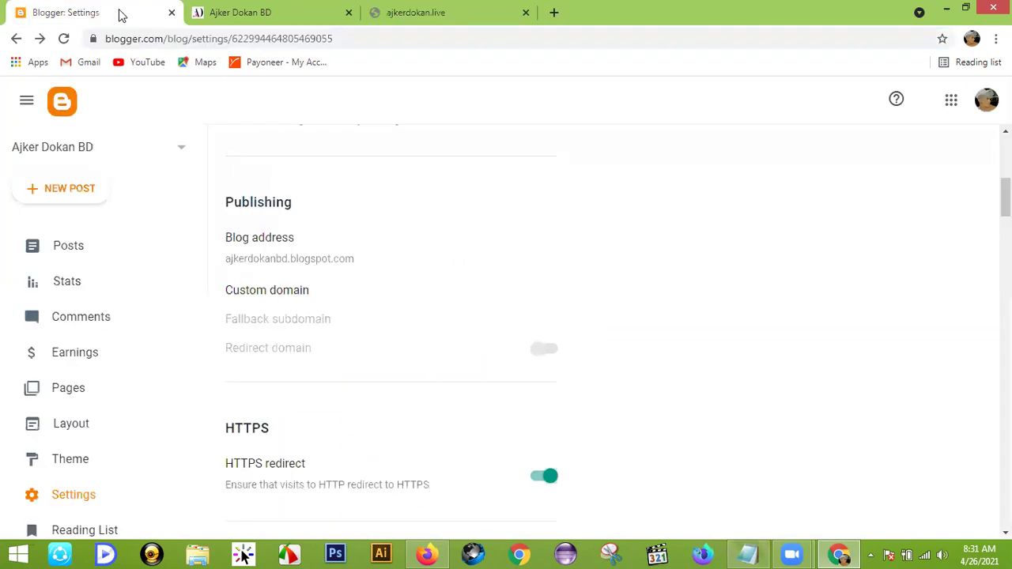
pyautogui.click(269, 293)
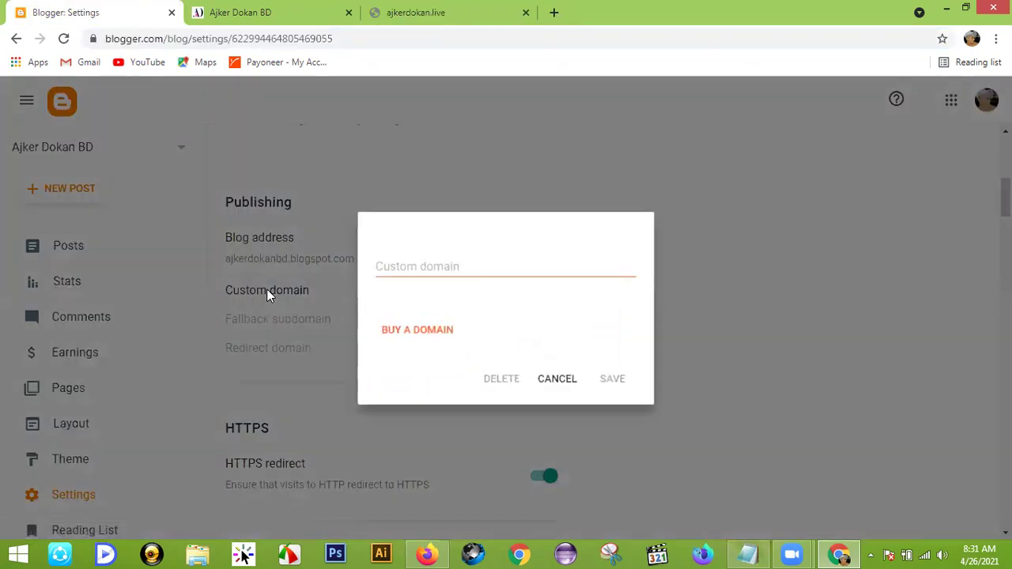
pyautogui.click(387, 266)
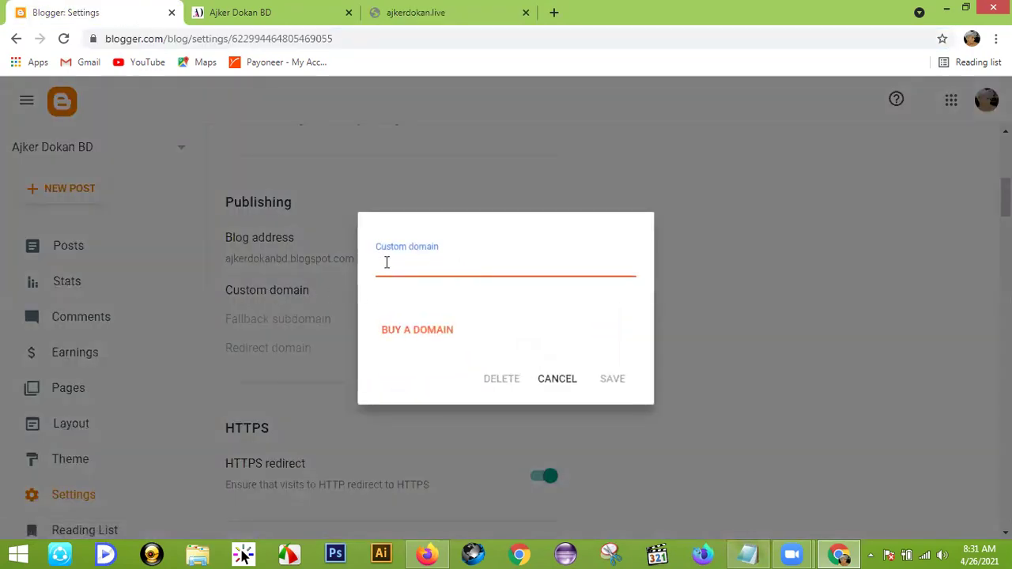
pyautogui.hotkey('ctrl', 'v')
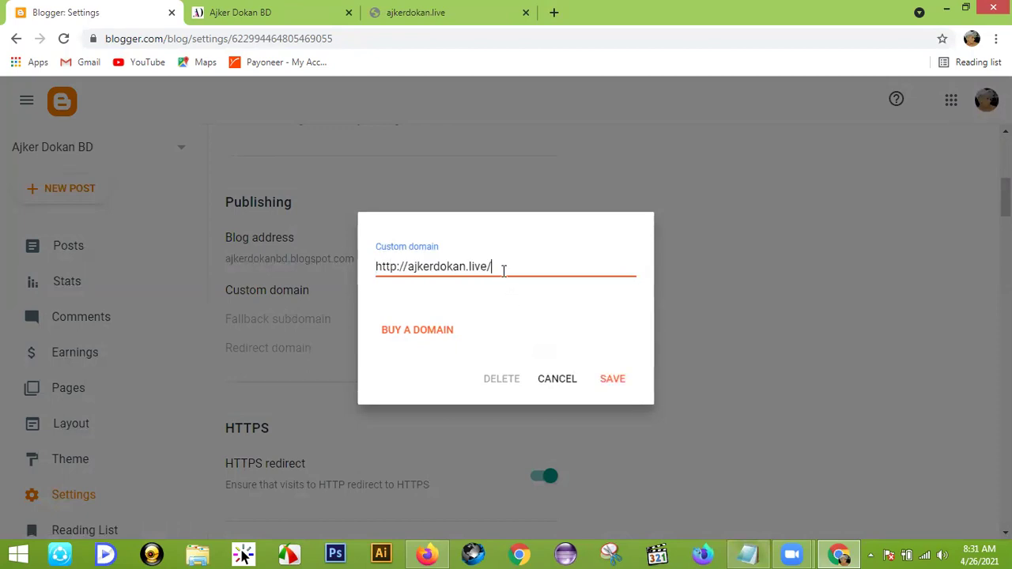
pyautogui.click(614, 380)
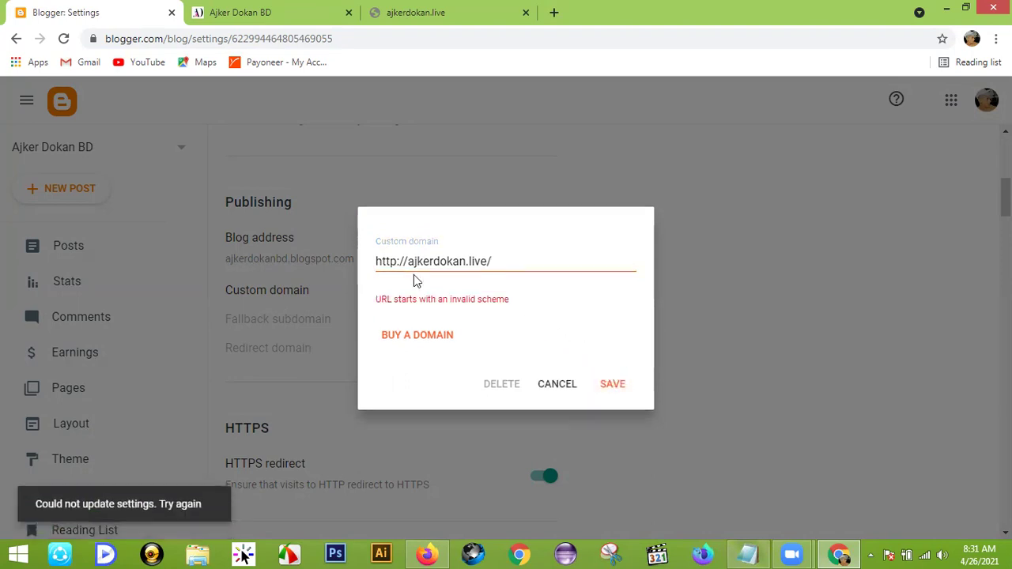
pyautogui.moveTo(407, 261); pyautogui.dragTo(304, 265)
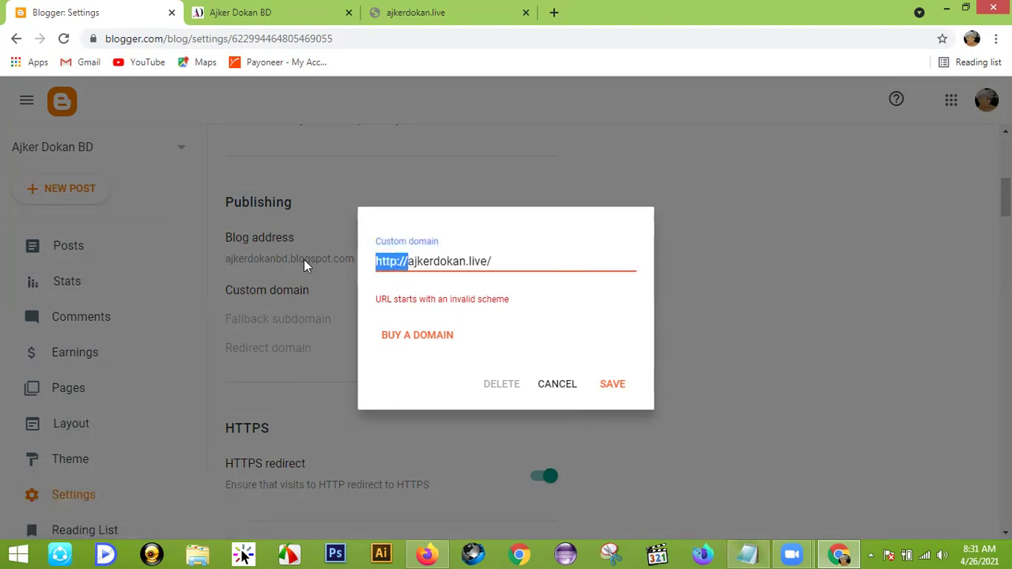
pyautogui.click(511, 258)
pyautogui.press('BackSpace')
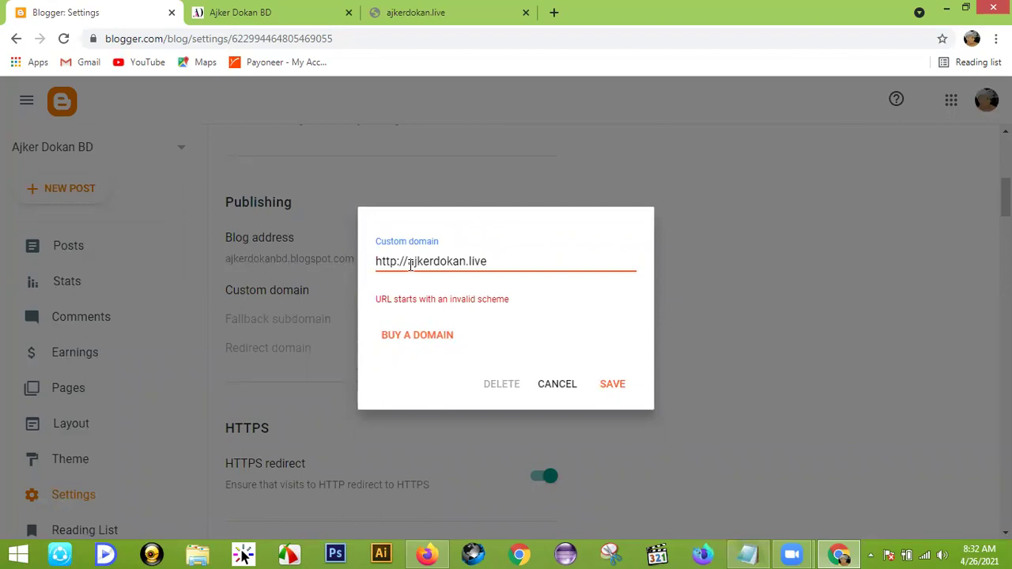
pyautogui.moveTo(407, 265); pyautogui.dragTo(305, 259)
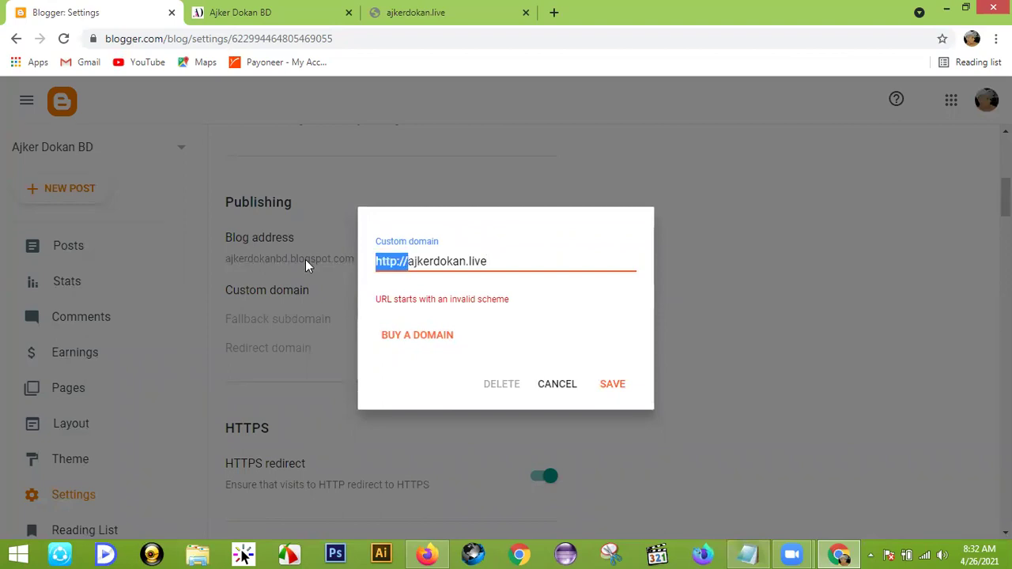
pyautogui.write('www')
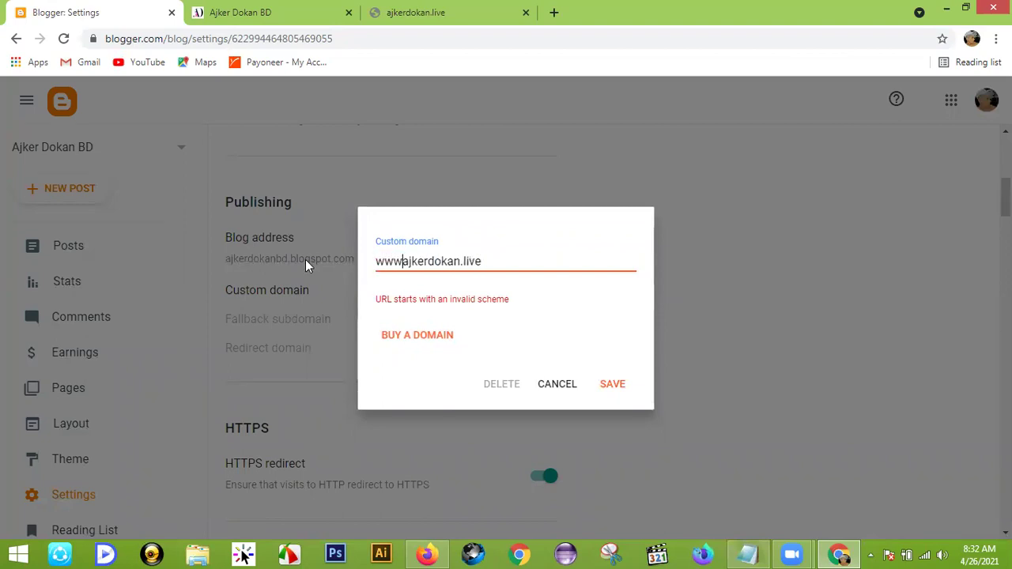
pyautogui.write('.')
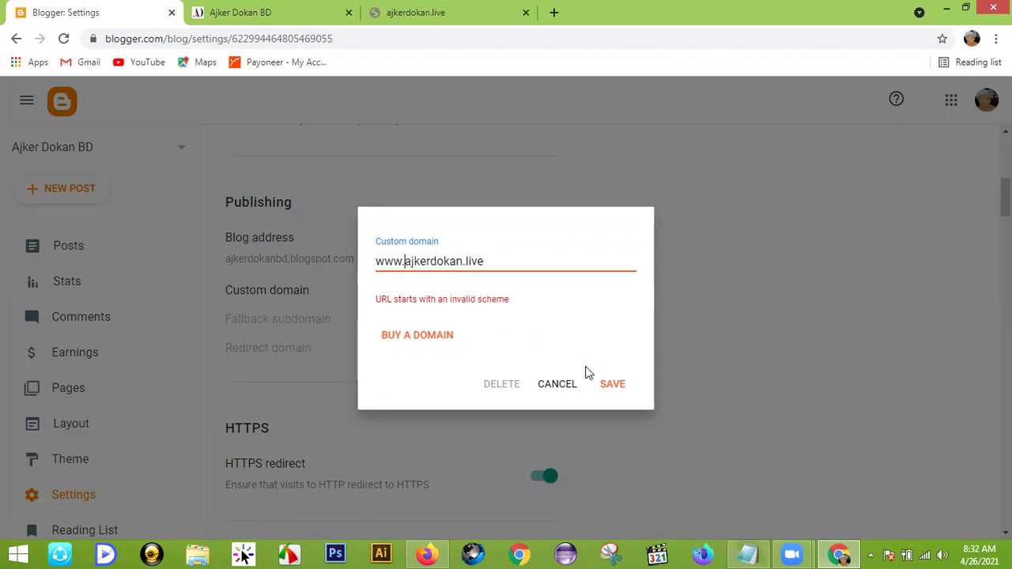
pyautogui.click(611, 388)
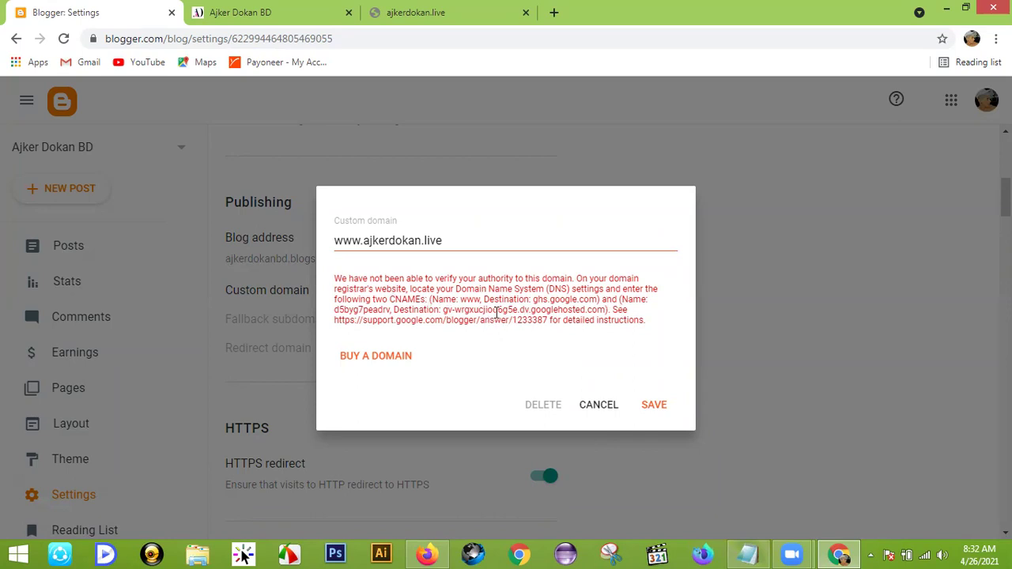
# Review the two required CNAME records, cancel the domain change, and close the ajkerdokan.live tab
pyautogui.click(441, 11)
pyautogui.click(156, 158)
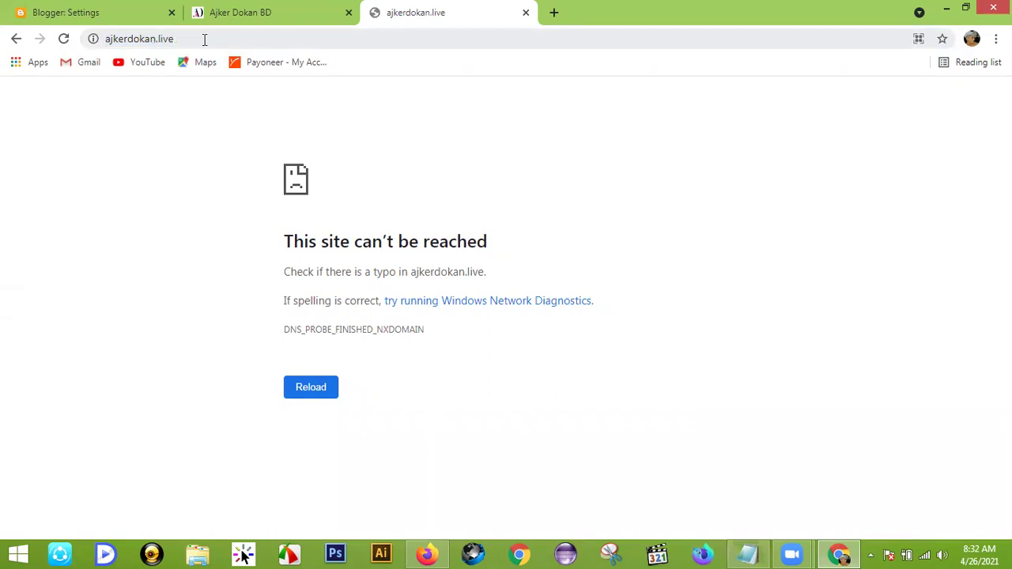
pyautogui.click(110, 10)
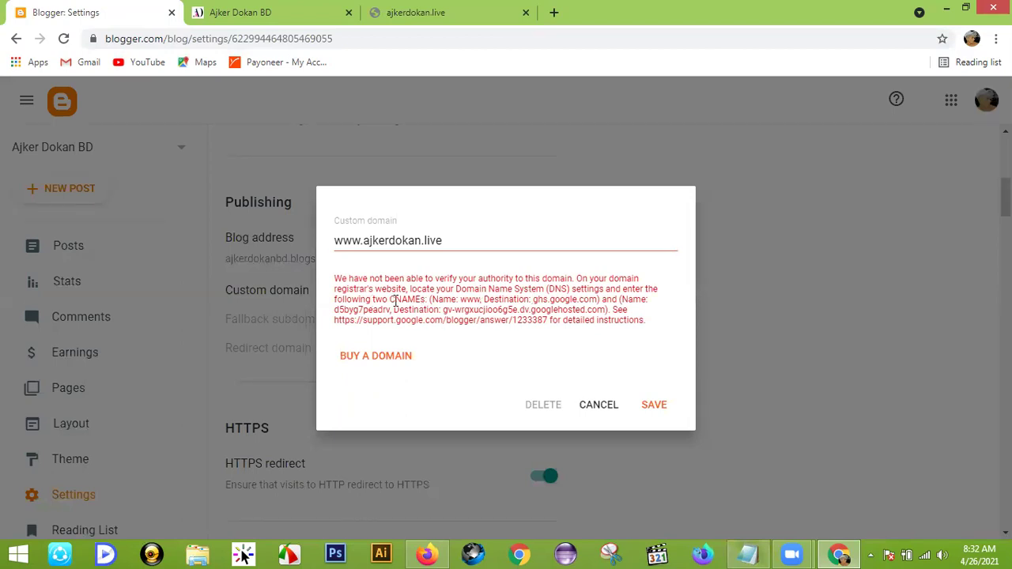
pyautogui.moveTo(430, 300); pyautogui.dragTo(545, 317)
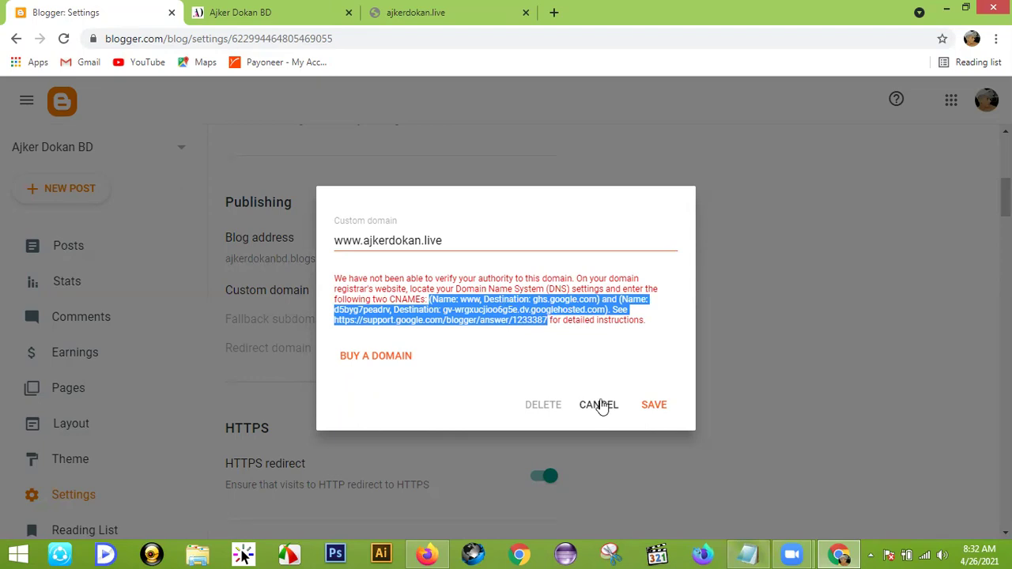
pyautogui.click(598, 405)
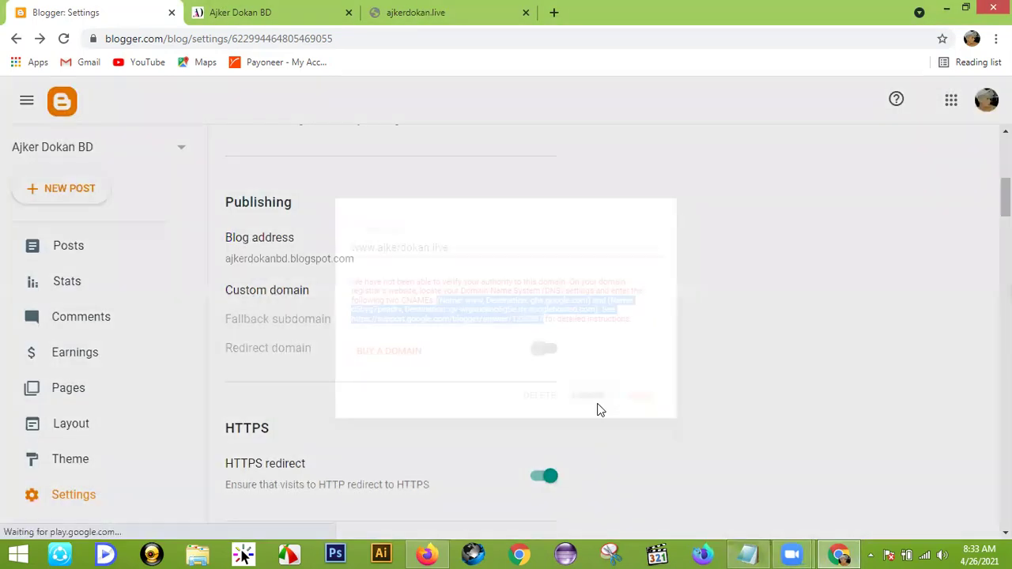
pyautogui.click(526, 12)
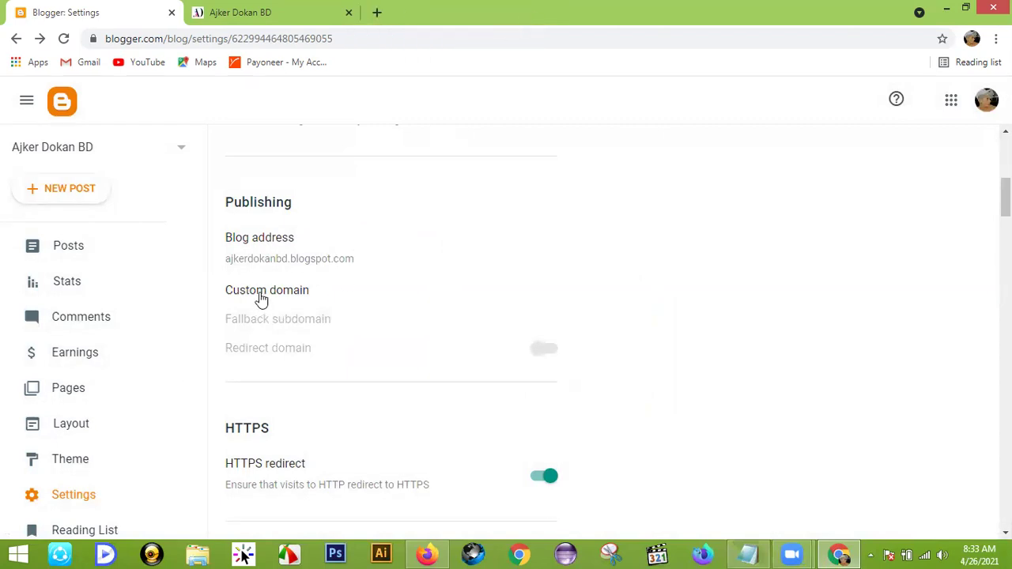
# Scroll the Settings page down to the HTTPS and Permissions sections
pyautogui.scroll(-1, 285, 296)
pyautogui.scroll(-1, 285, 296)
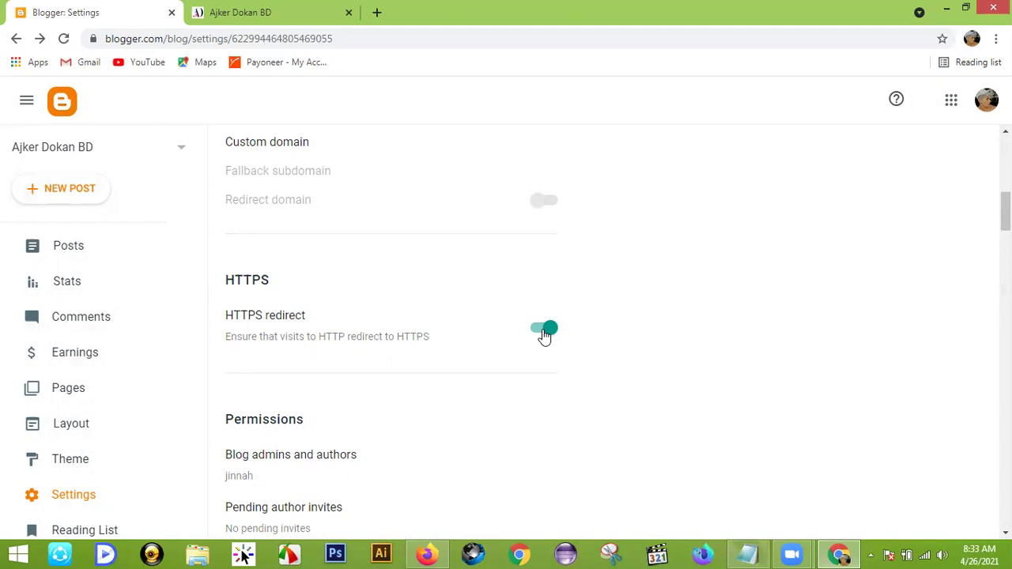
pyautogui.scroll(-3, 394, 332)
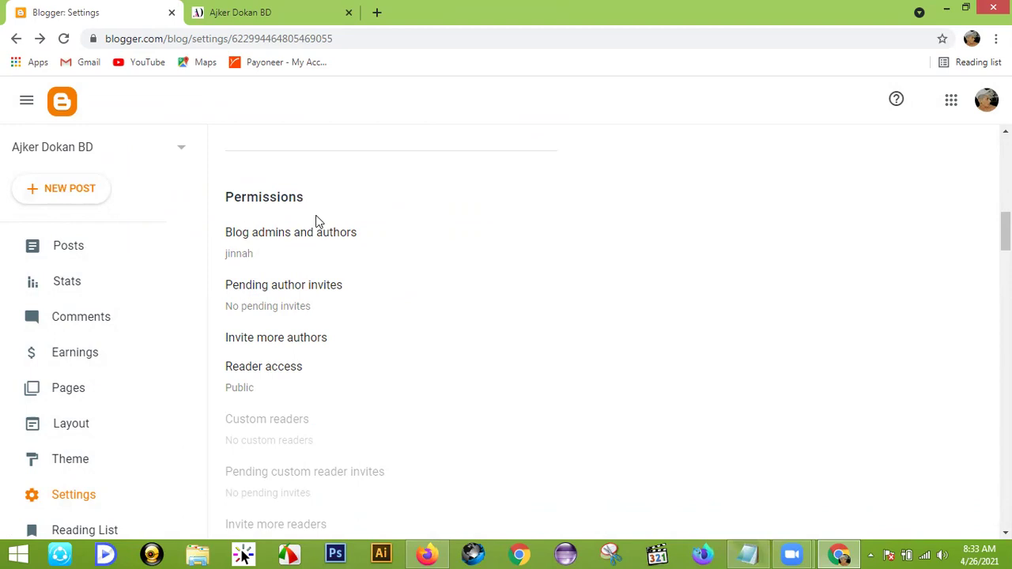
pyautogui.scroll(-1, 316, 220)
pyautogui.scroll(1, 317, 221)
pyautogui.scroll(-2, 324, 261)
pyautogui.scroll(4, 297, 213)
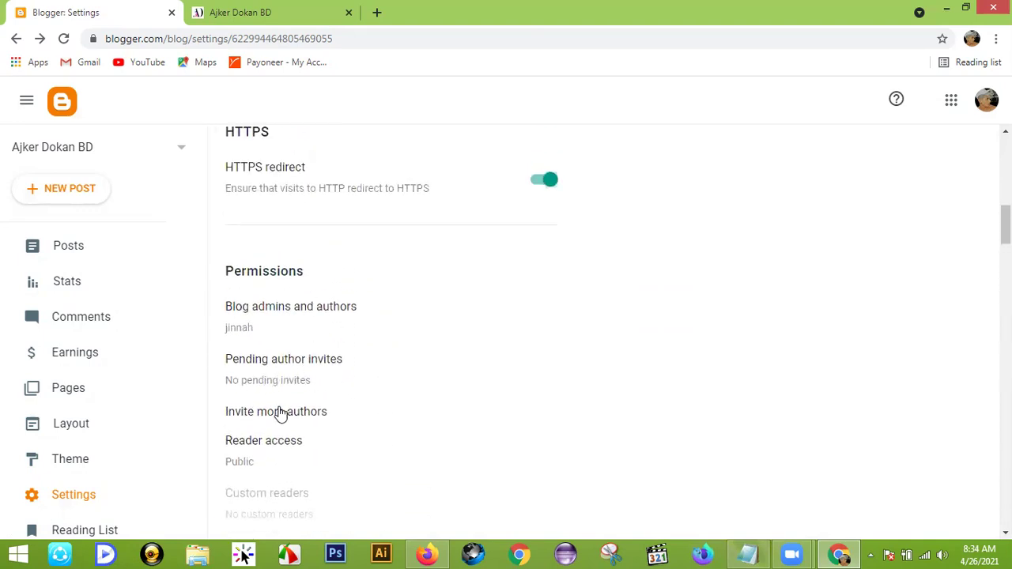
# Open and cancel the invite-authors form, then confirm the pending invites list is empty
pyautogui.click(273, 411)
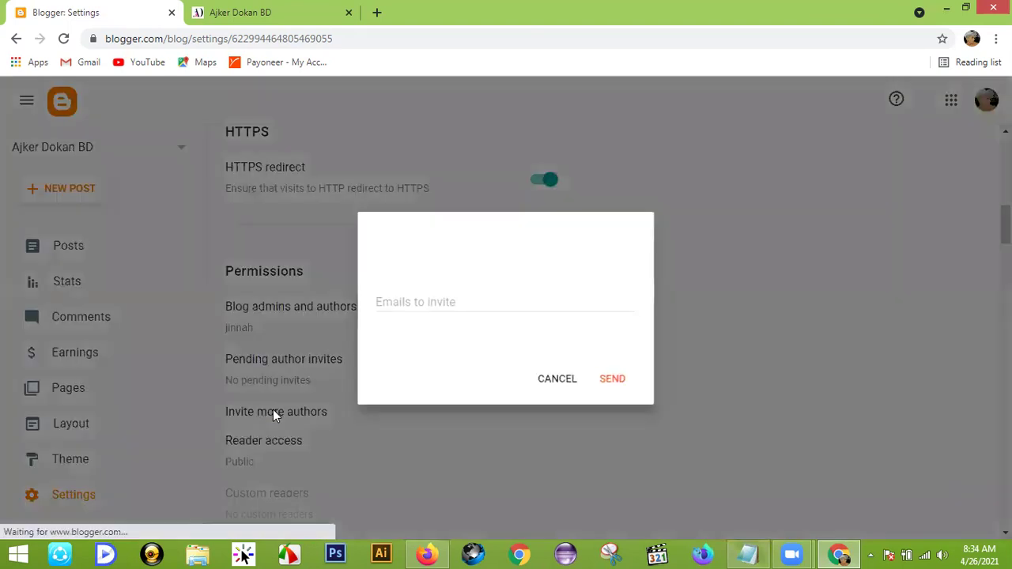
pyautogui.click(385, 301)
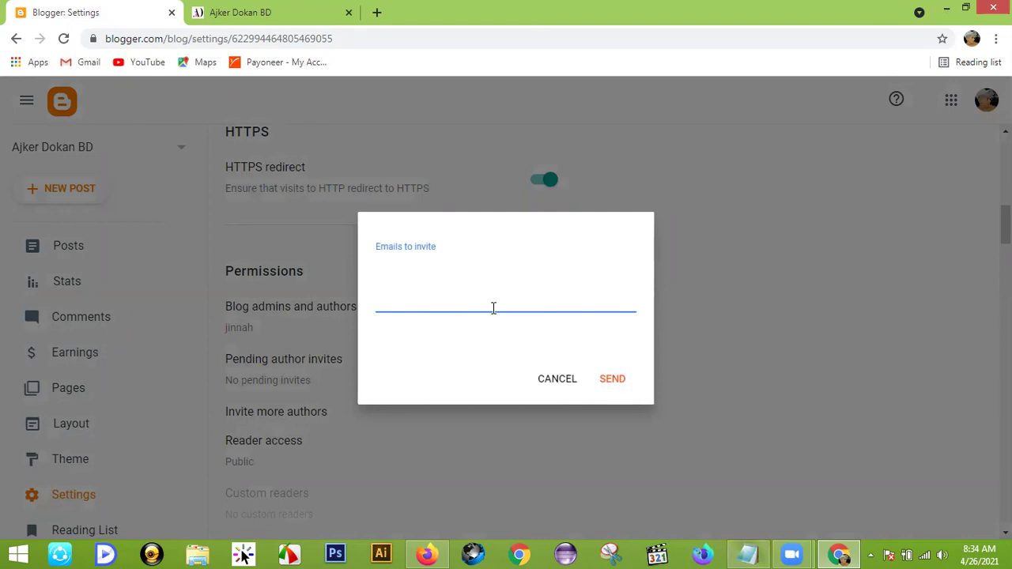
pyautogui.click(546, 381)
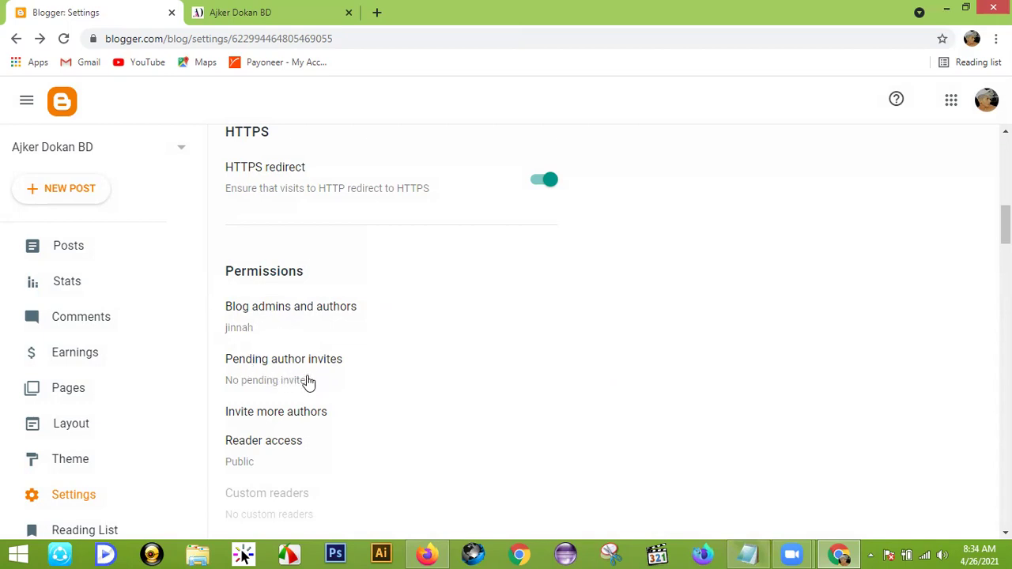
pyautogui.click(278, 362)
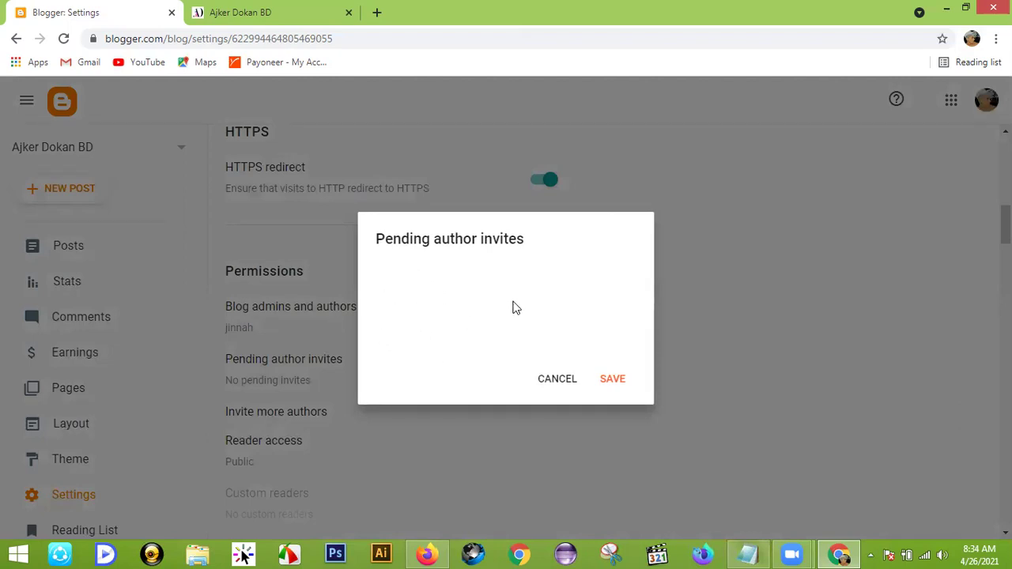
pyautogui.click(562, 383)
pyautogui.scroll(-1, 303, 356)
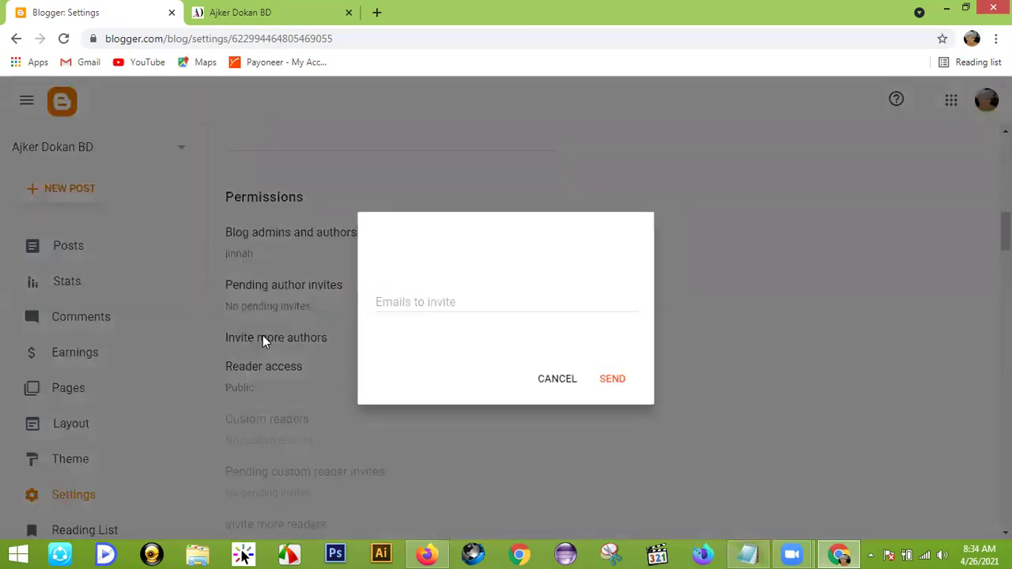
# Invite the contributor's e-mail address as an author and confirm it is listed as pending
pyautogui.click(392, 298)
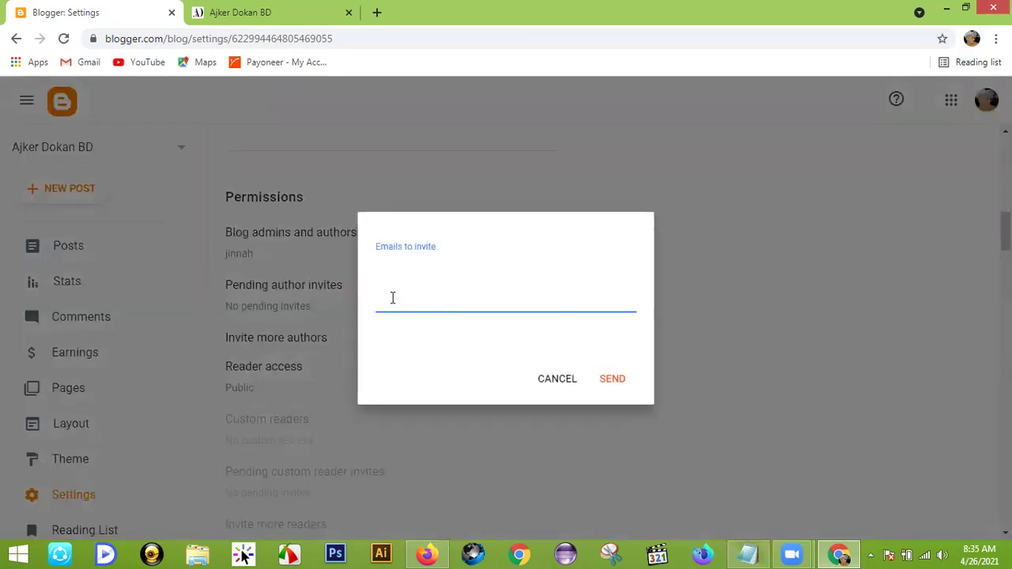
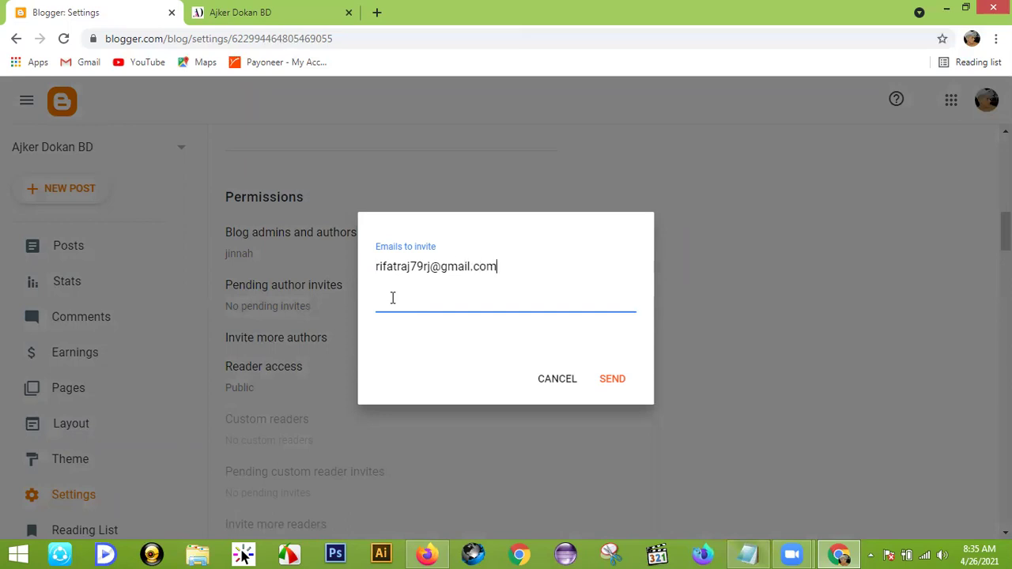
pyautogui.click(611, 382)
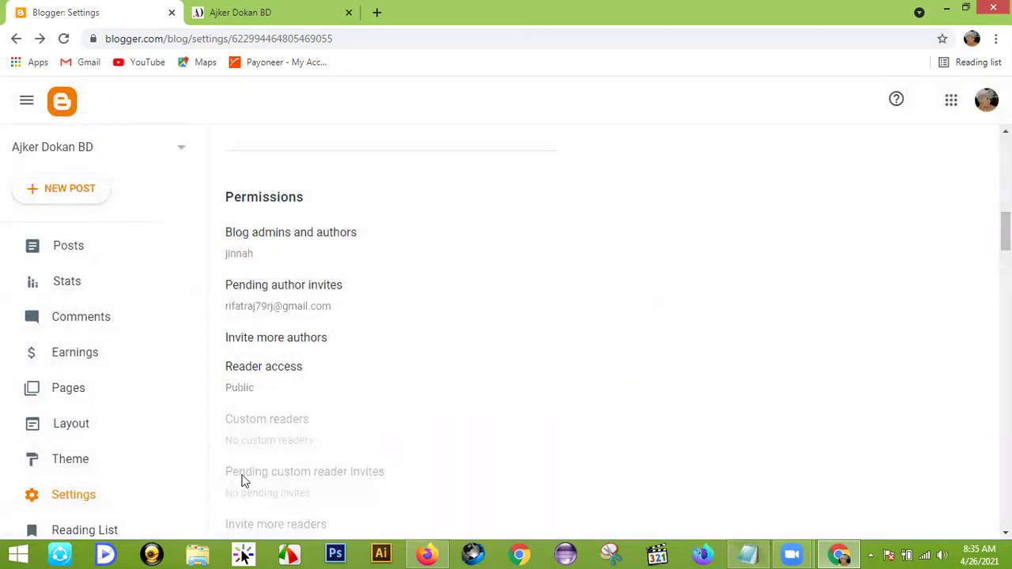
pyautogui.click(292, 290)
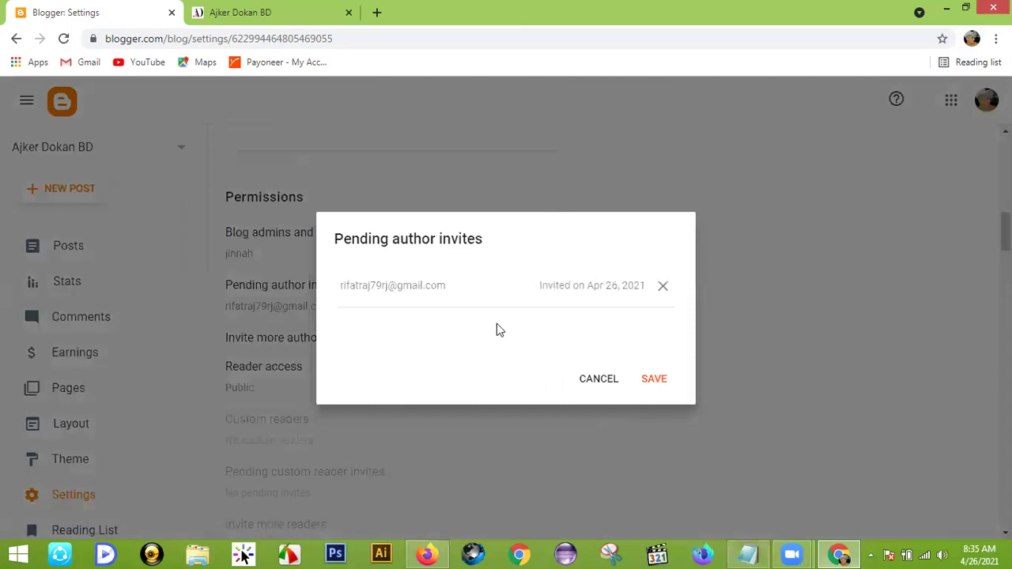
pyautogui.click(599, 380)
pyautogui.click(428, 553)
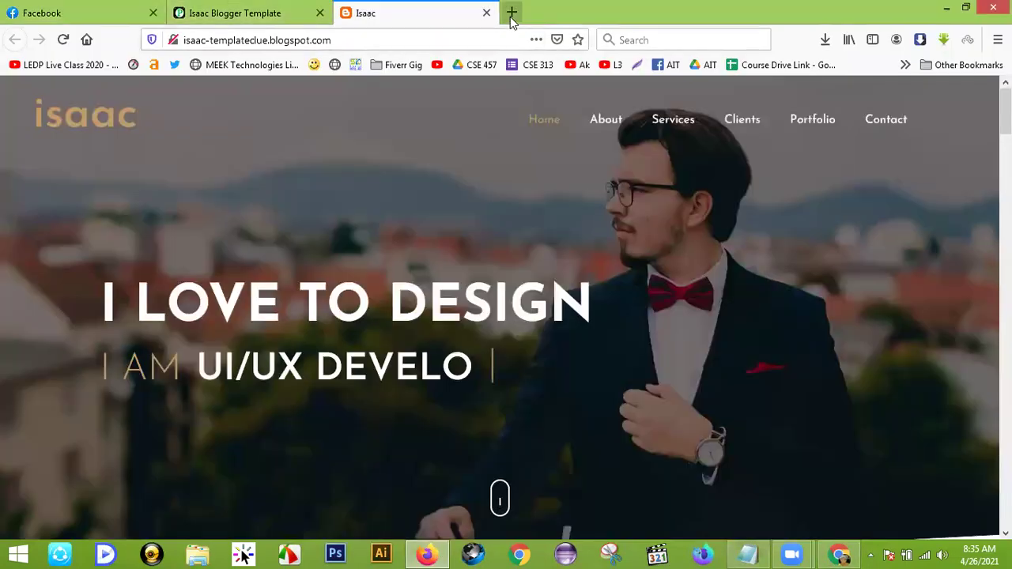
# In the invitee's Gmail, open the Ajker Dokan BD invitation e-mail and accept it
pyautogui.click(511, 13)
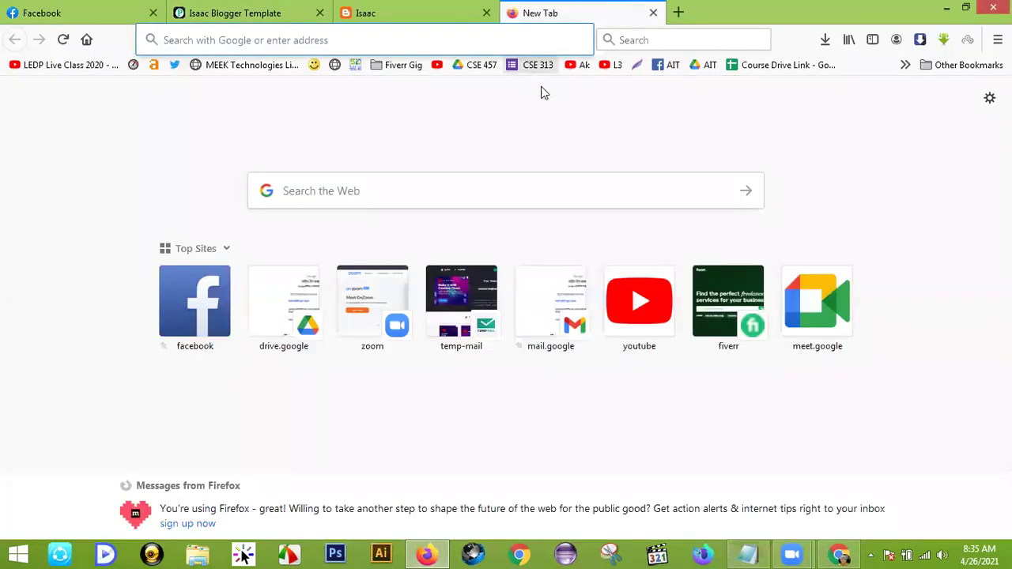
pyautogui.click(555, 315)
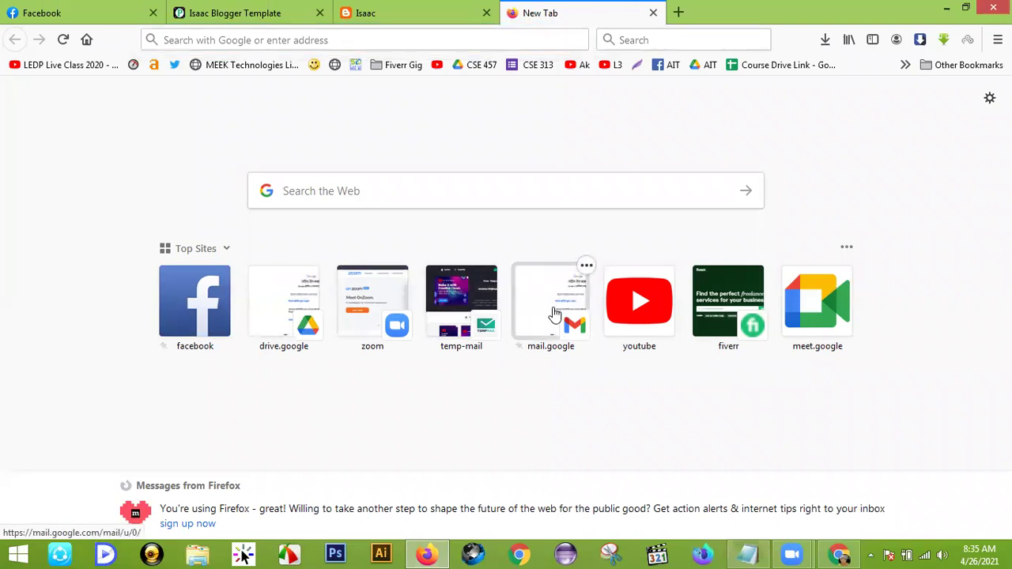
pyautogui.click(555, 315)
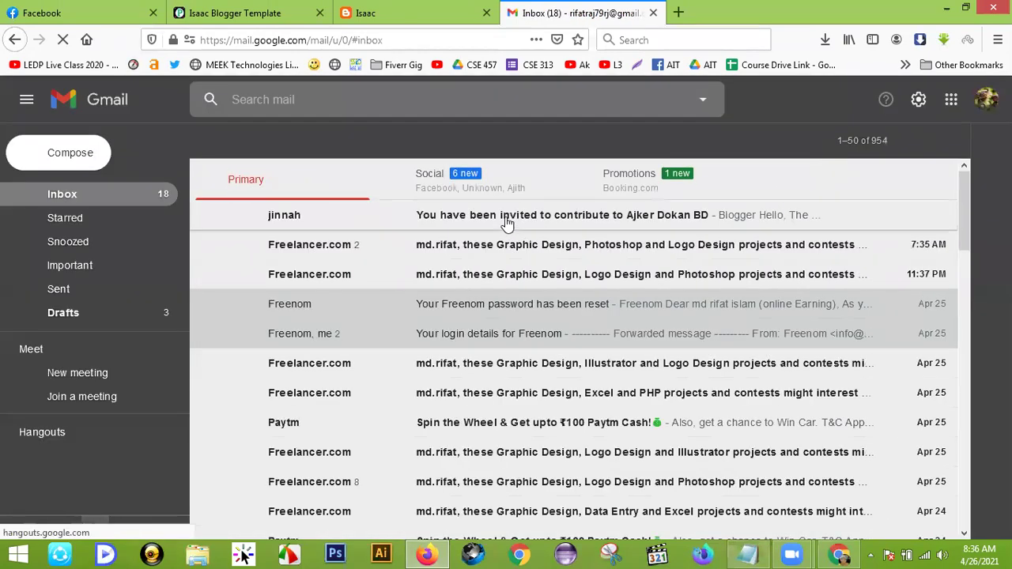
pyautogui.click(507, 223)
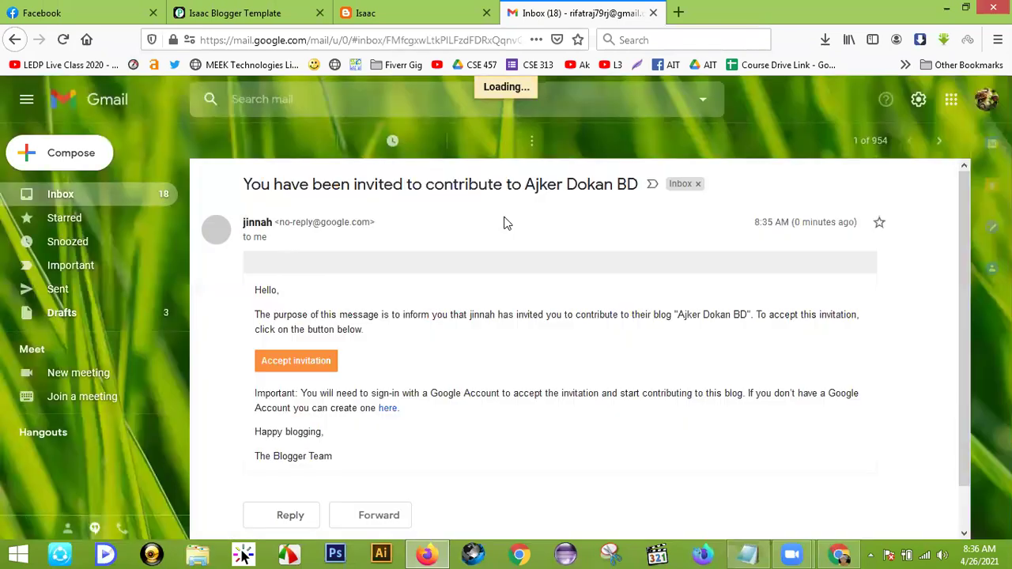
pyautogui.click(298, 375)
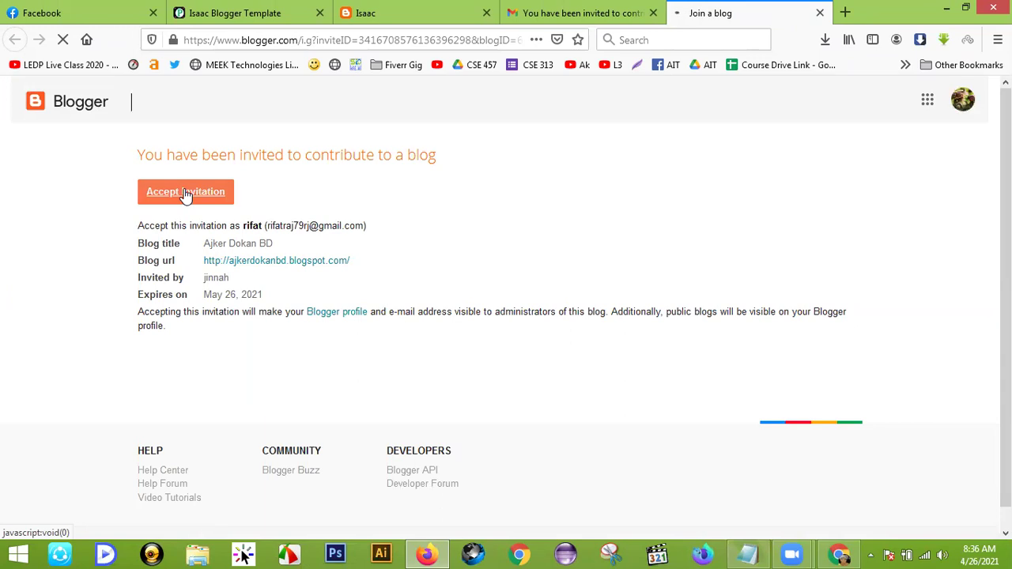
# Accept the author invitation to Ajker Dokan BD, then switch back to the owner's Chrome Settings
pyautogui.click(185, 192)
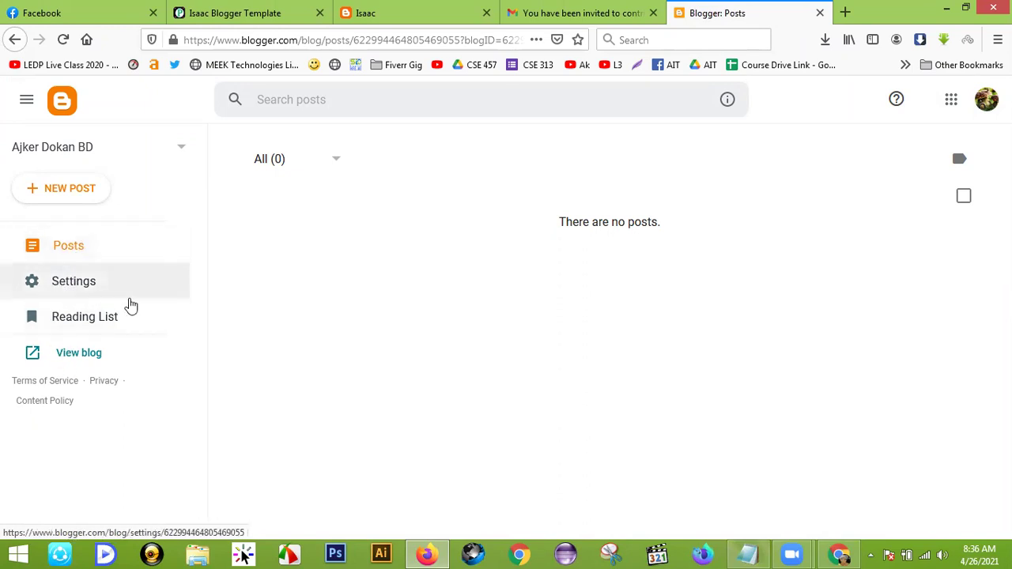
pyautogui.click(838, 554)
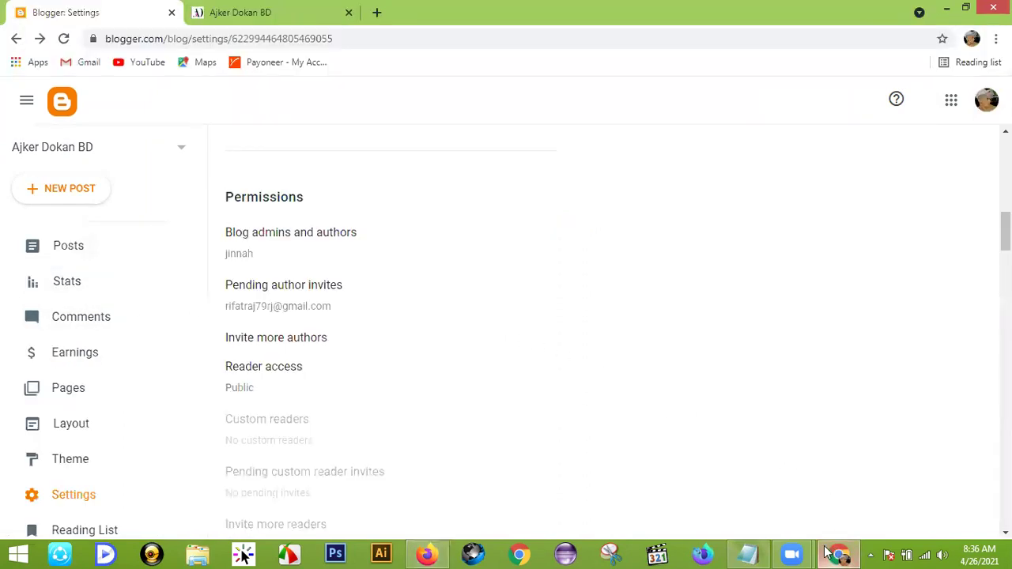
# Under Blog admins and authors, change the second member from Author to Admin and save
pyautogui.click(64, 41)
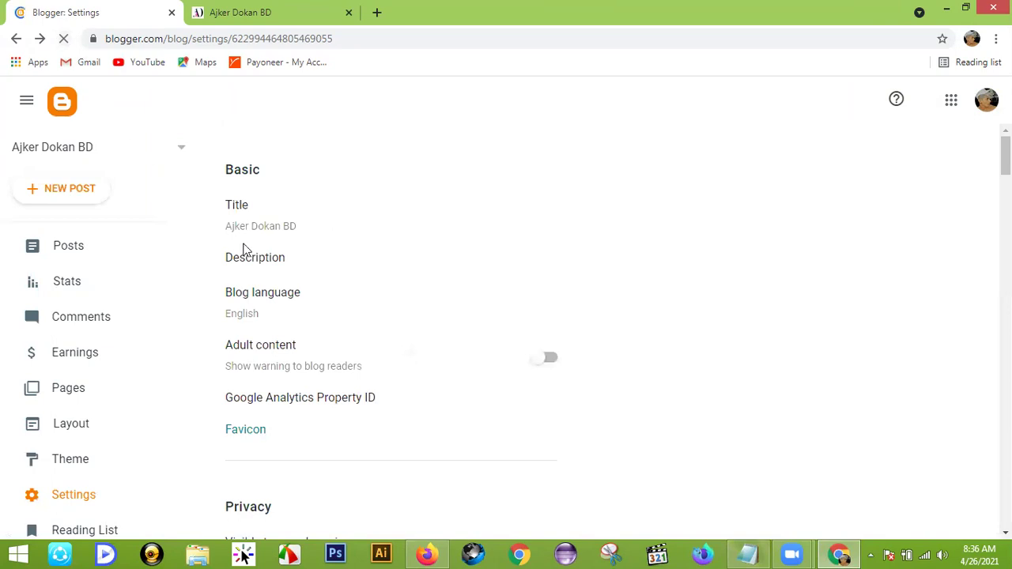
pyautogui.scroll(-5, 373, 254)
pyautogui.scroll(-2, 371, 250)
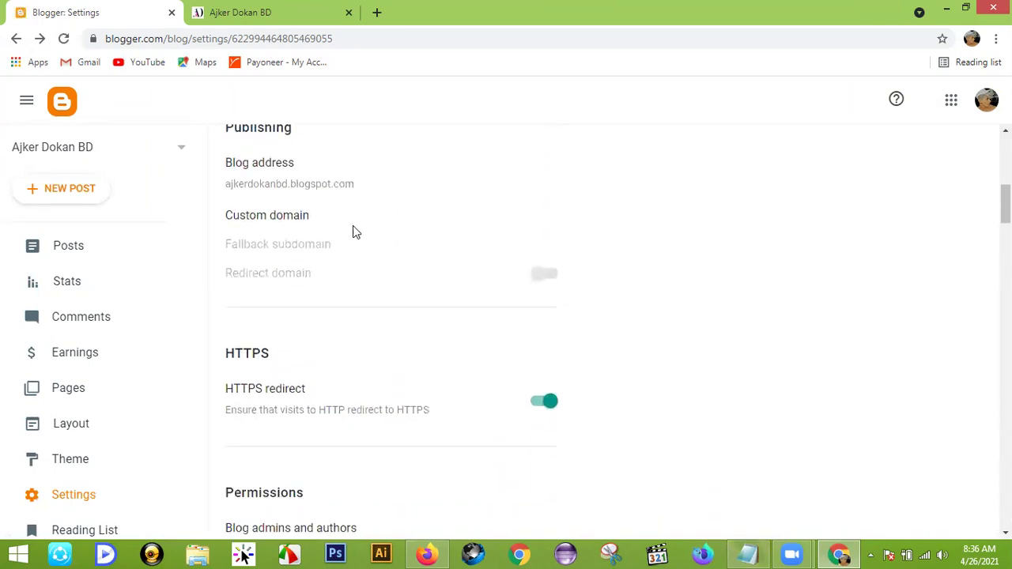
pyautogui.scroll(-4, 330, 212)
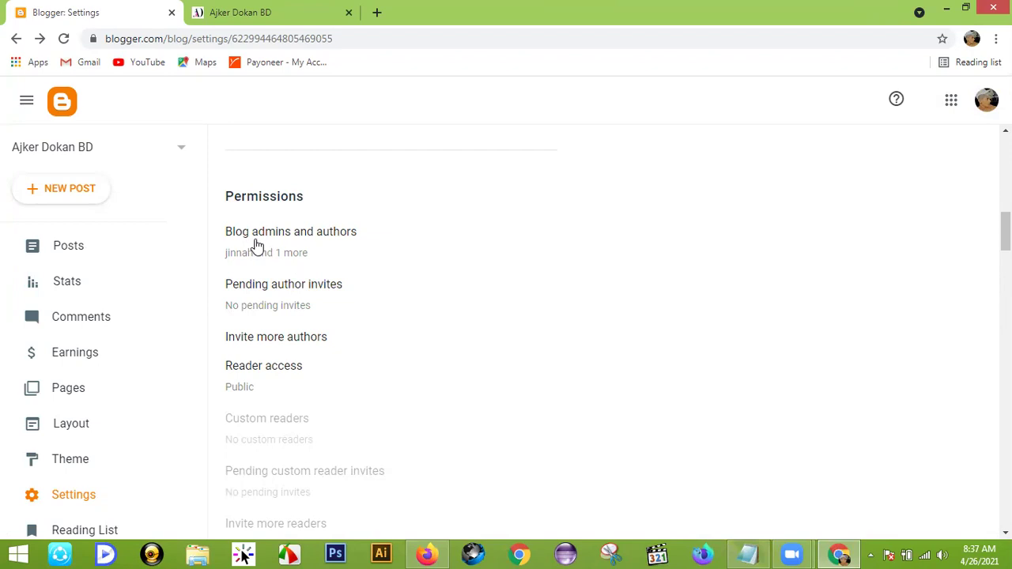
pyautogui.click(299, 245)
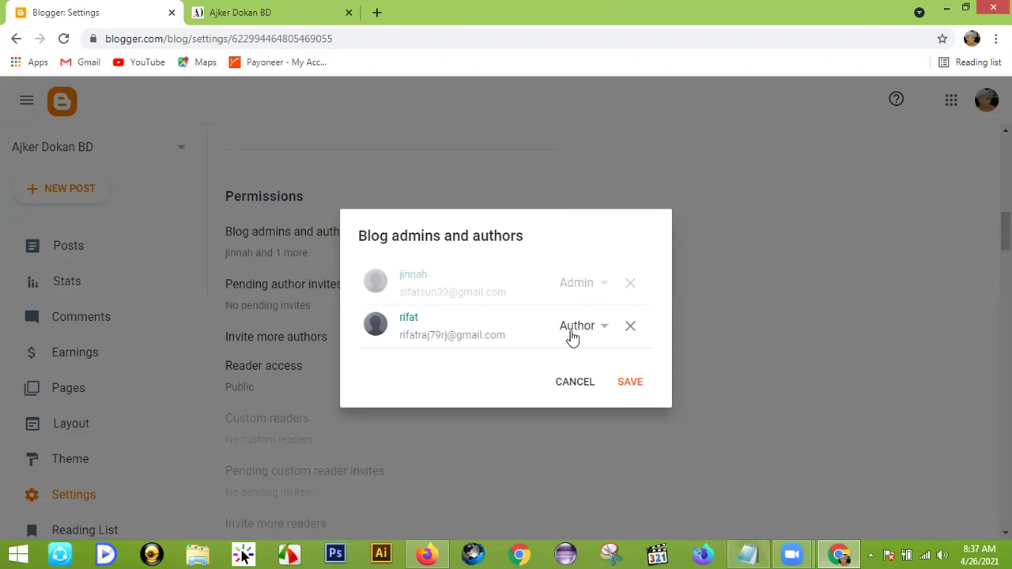
pyautogui.click(606, 329)
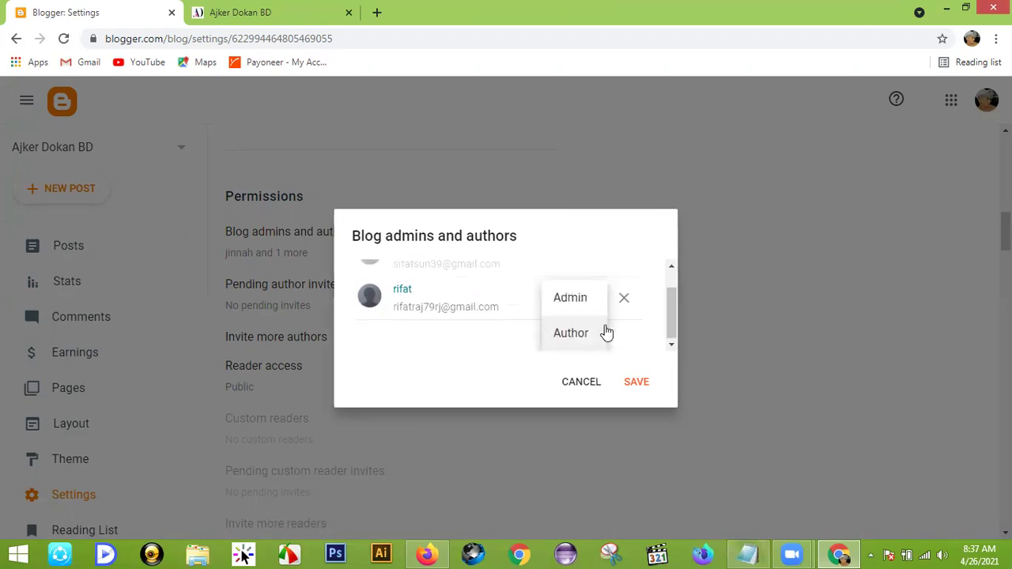
pyautogui.click(570, 299)
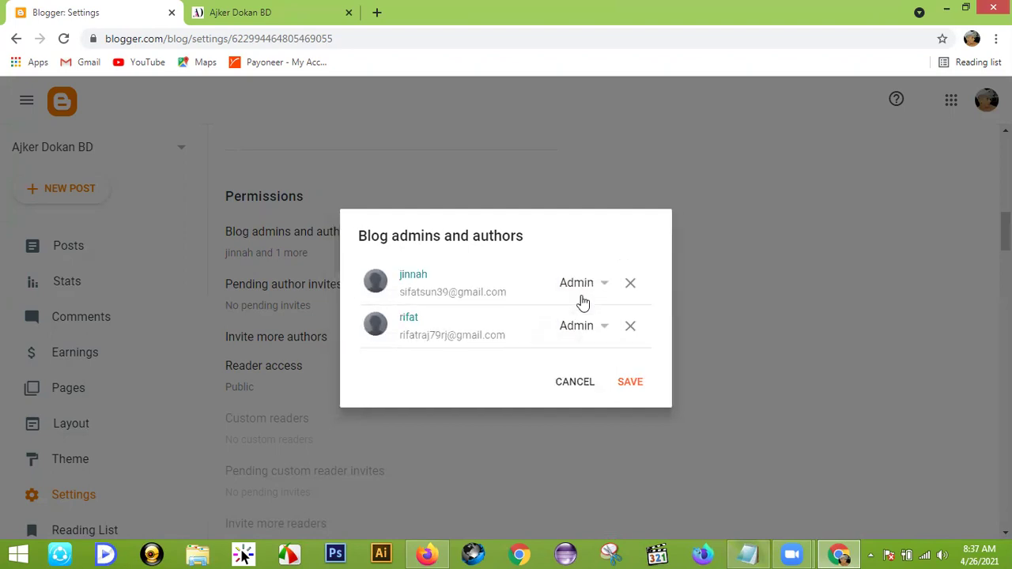
pyautogui.click(621, 382)
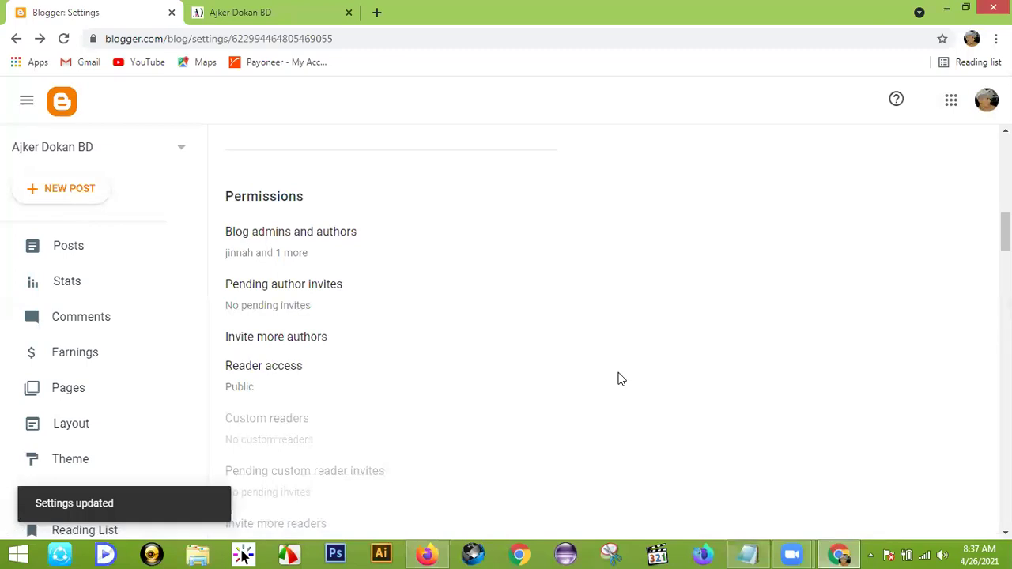
# Reload the second account's dashboard to confirm Stats, Pages, Layout and Theme now appear
pyautogui.click(253, 11)
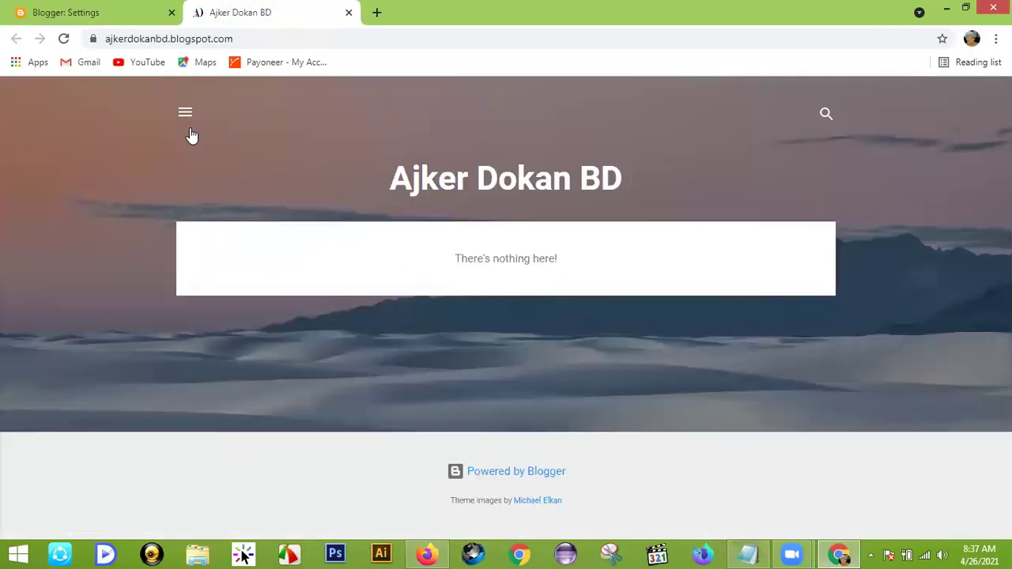
pyautogui.click(120, 17)
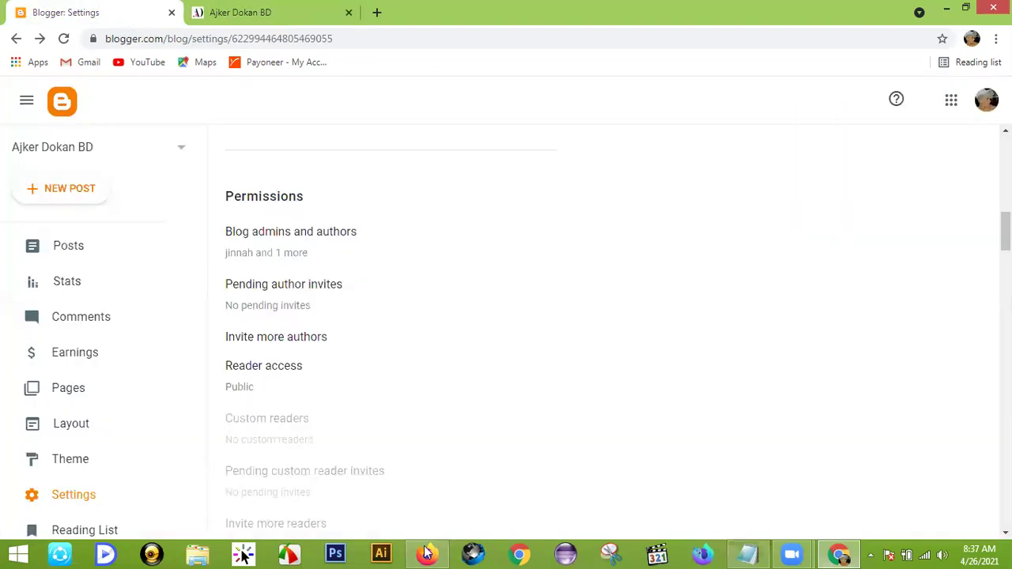
pyautogui.click(427, 554)
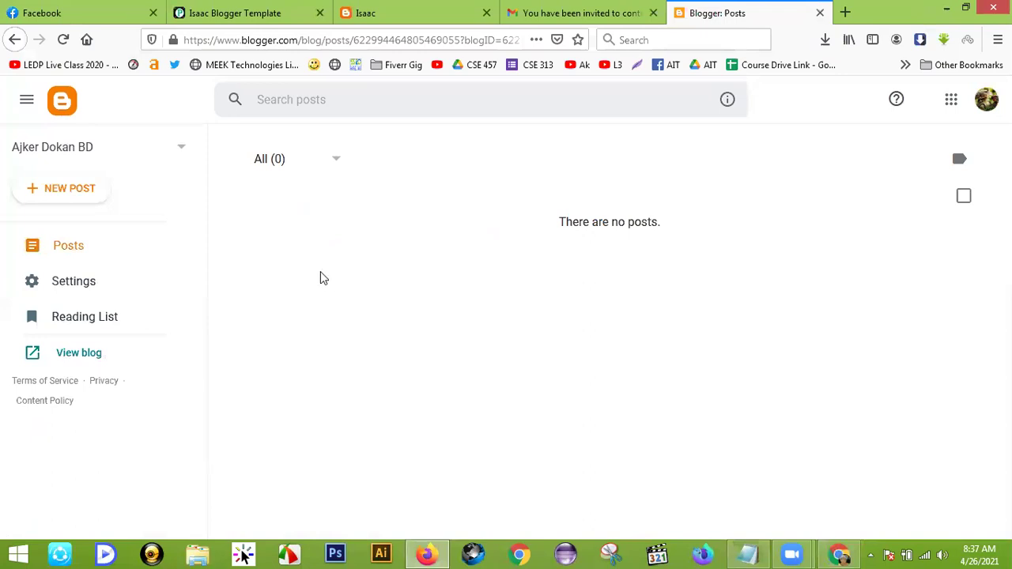
pyautogui.click(63, 42)
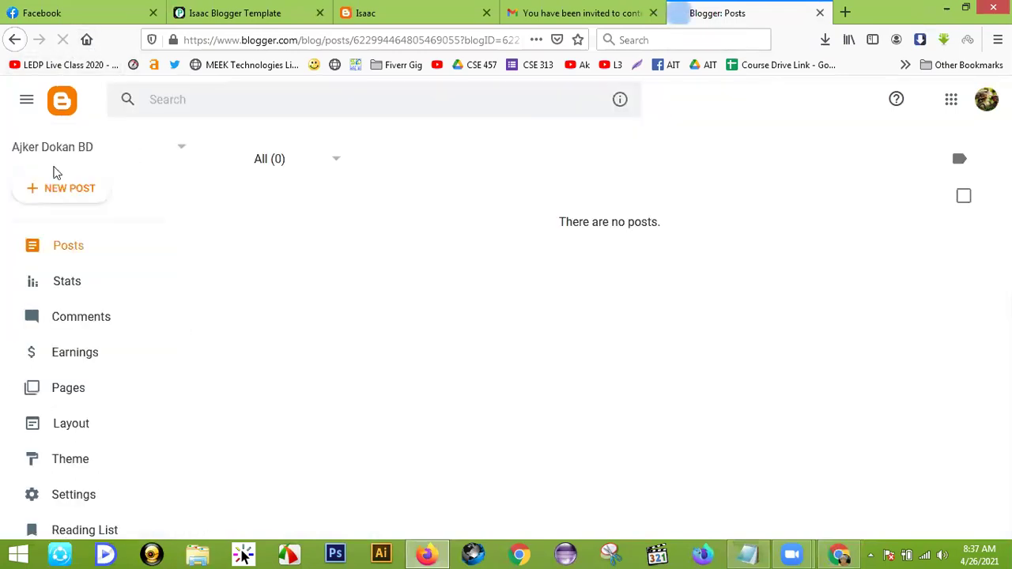
pyautogui.scroll(-2, 79, 309)
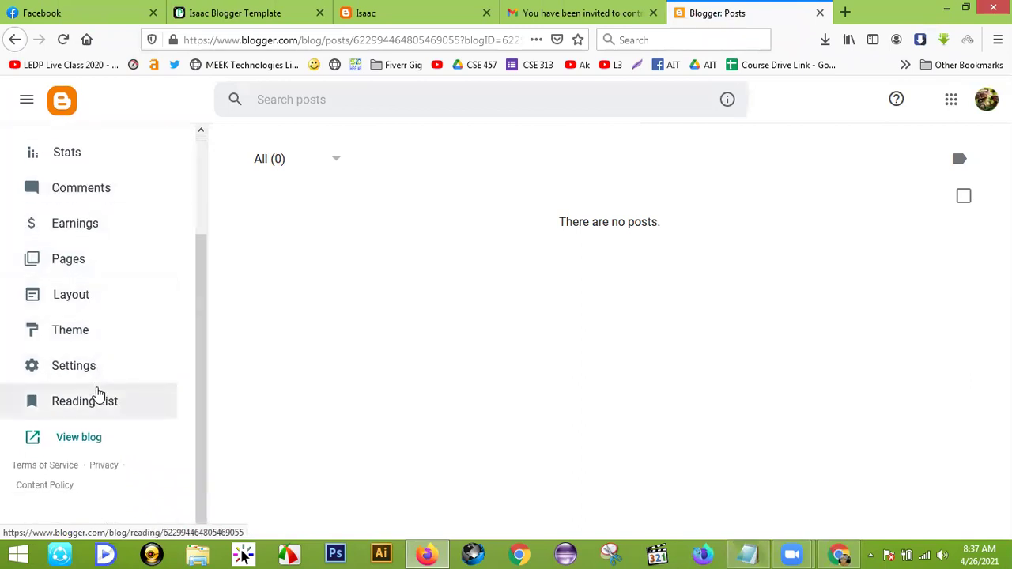
# Close Firefox's Blogger: Posts and Gmail tabs and minimize it to return to Chrome's Permissions settings
pyautogui.scroll(3, 97, 389)
pyautogui.click(125, 292)
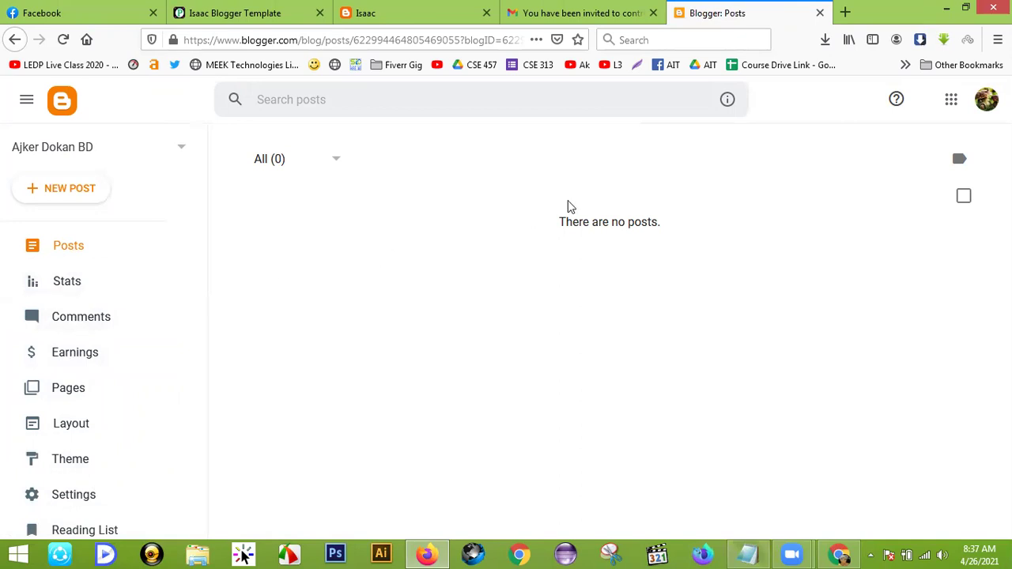
pyautogui.click(819, 16)
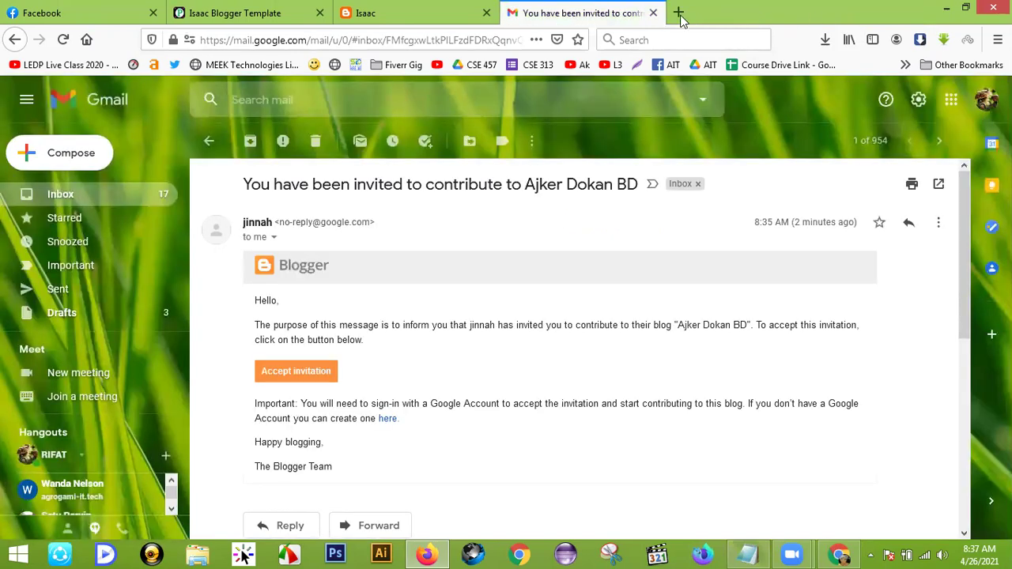
pyautogui.click(653, 14)
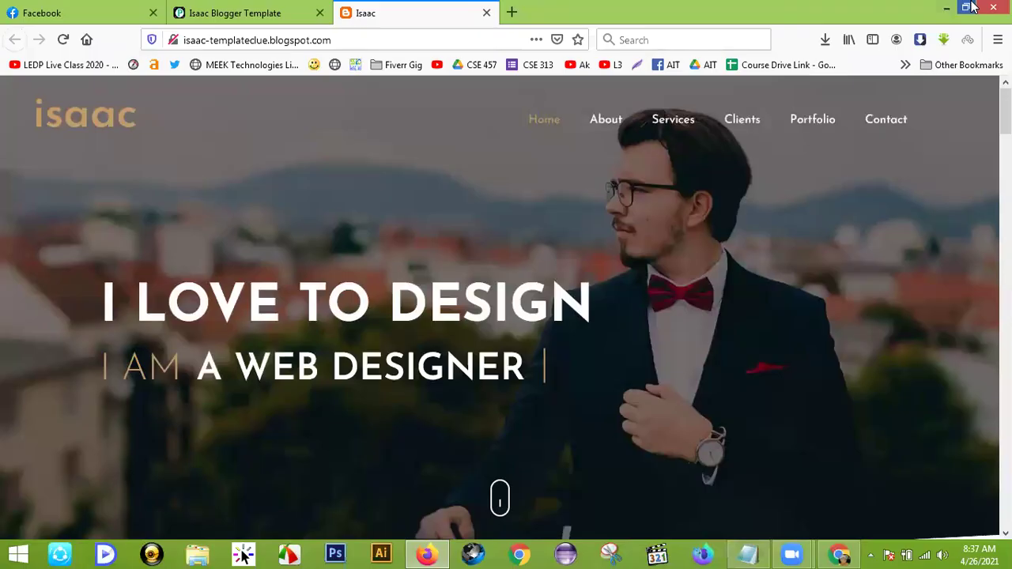
pyautogui.click(946, 7)
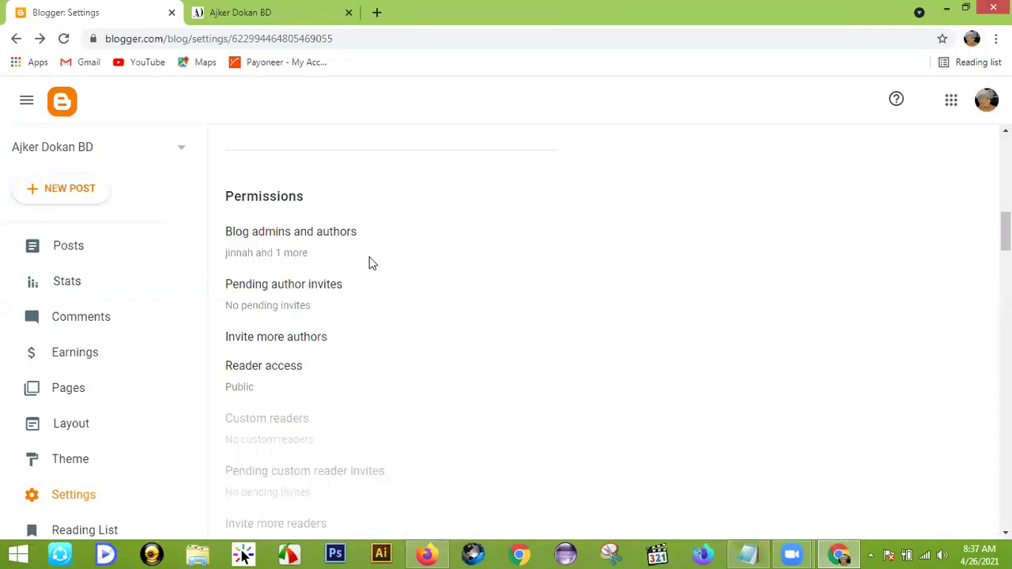
# Scroll Settings down to the Email section and open Post using email, currently Disabled
pyautogui.scroll(-4, 303, 276)
pyautogui.scroll(-6, 303, 276)
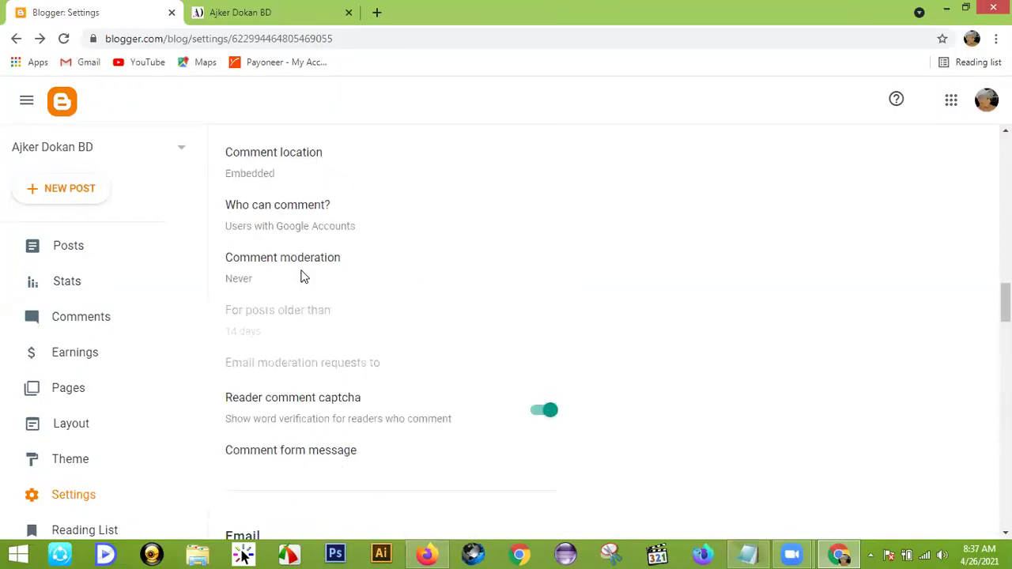
pyautogui.scroll(1, 298, 215)
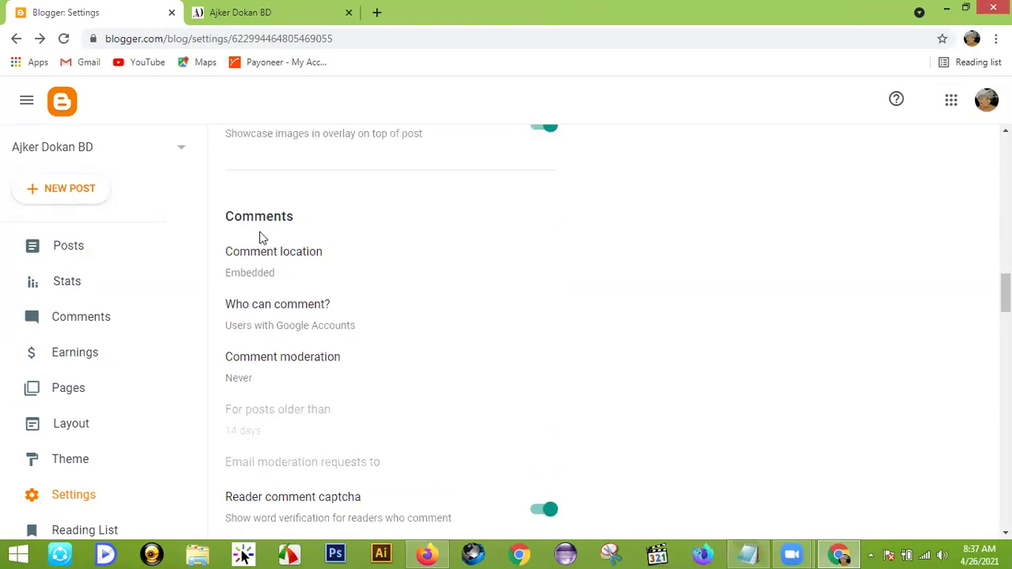
pyautogui.scroll(-2, 269, 237)
pyautogui.scroll(-4, 272, 198)
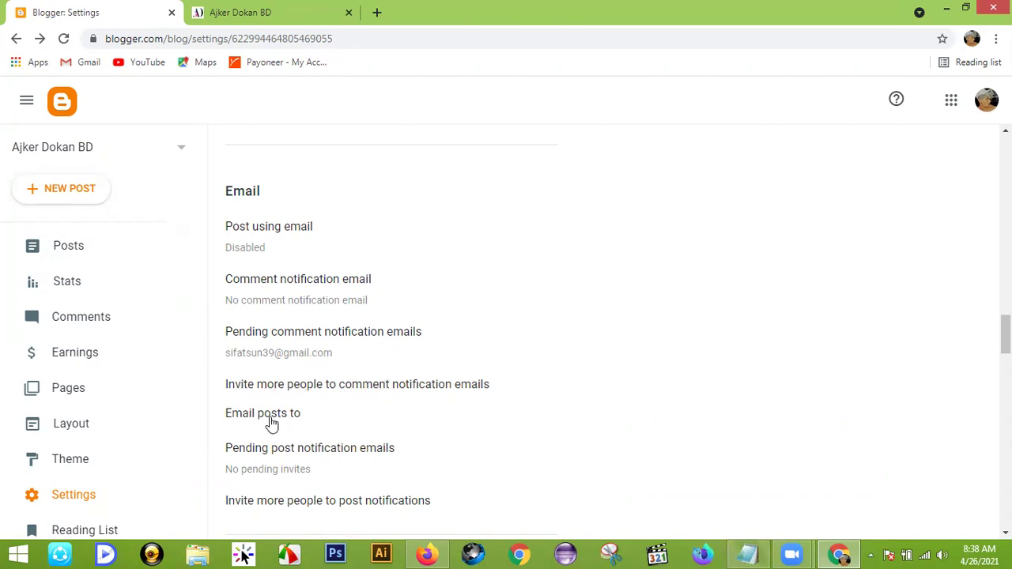
pyautogui.scroll(-2, 284, 443)
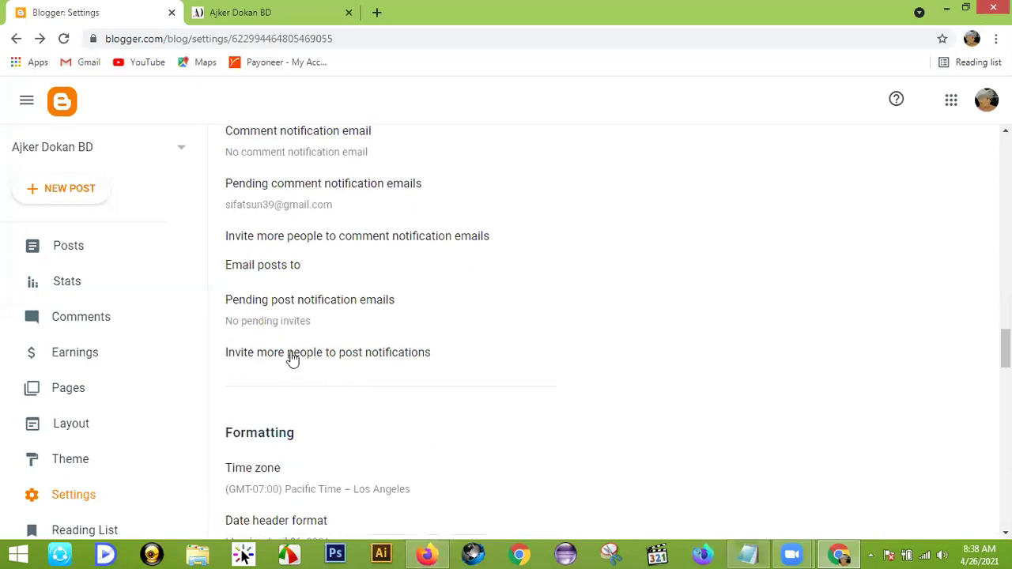
pyautogui.scroll(2, 293, 357)
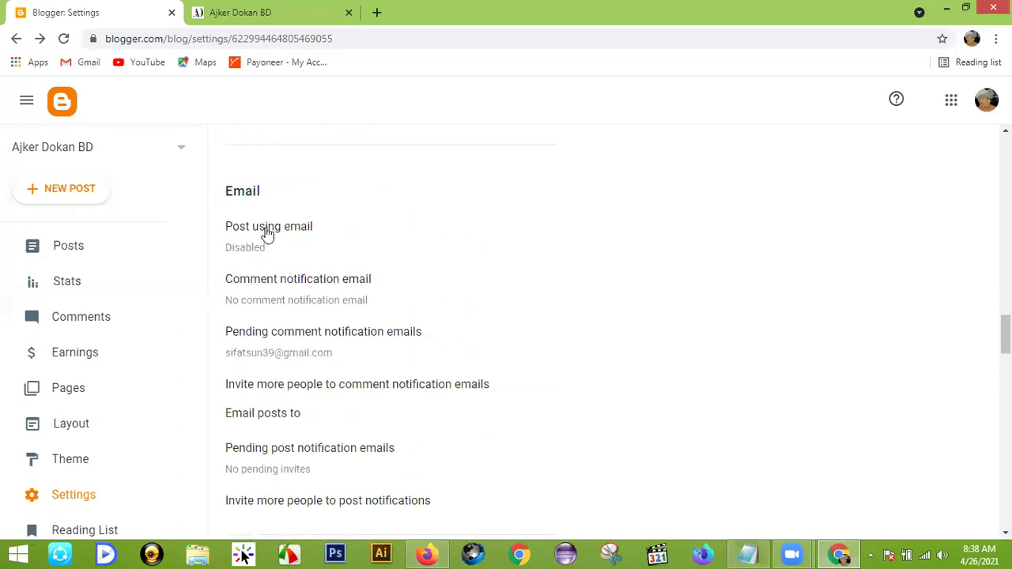
pyautogui.click(268, 230)
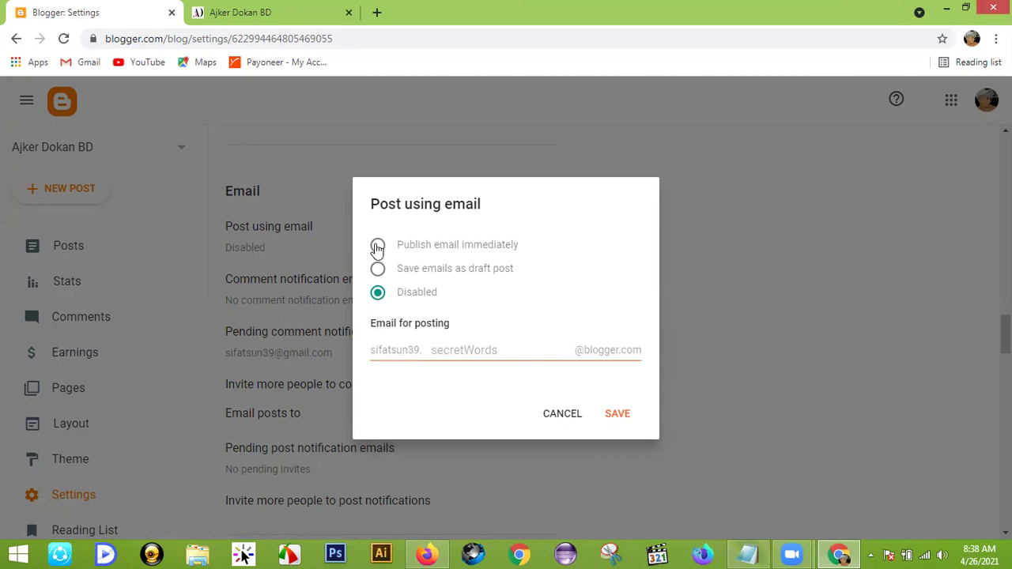
# Choose Publish email immediately, enter the secret posting words, then cancel without saving
pyautogui.click(378, 247)
pyautogui.click(471, 350)
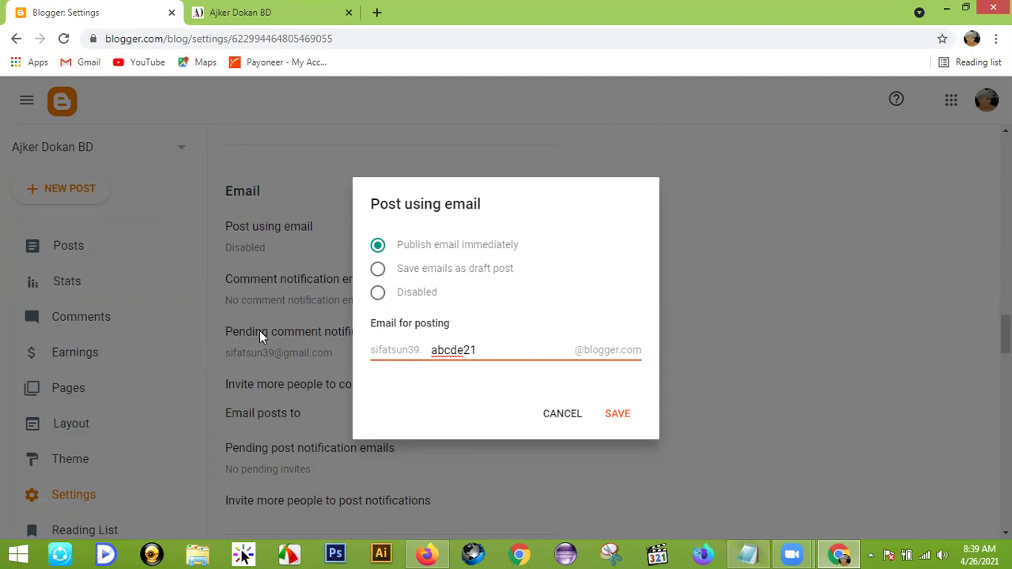
pyautogui.click(565, 419)
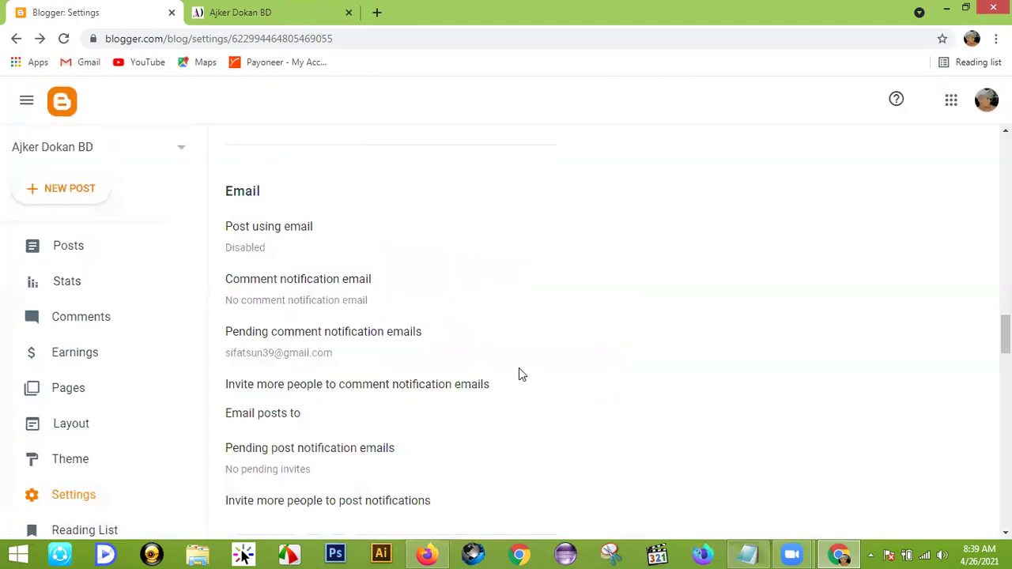
pyautogui.scroll(-3, 475, 364)
# Switch on Enable search description under Meta tags and review the remaining settings sections
pyautogui.scroll(-5, 387, 310)
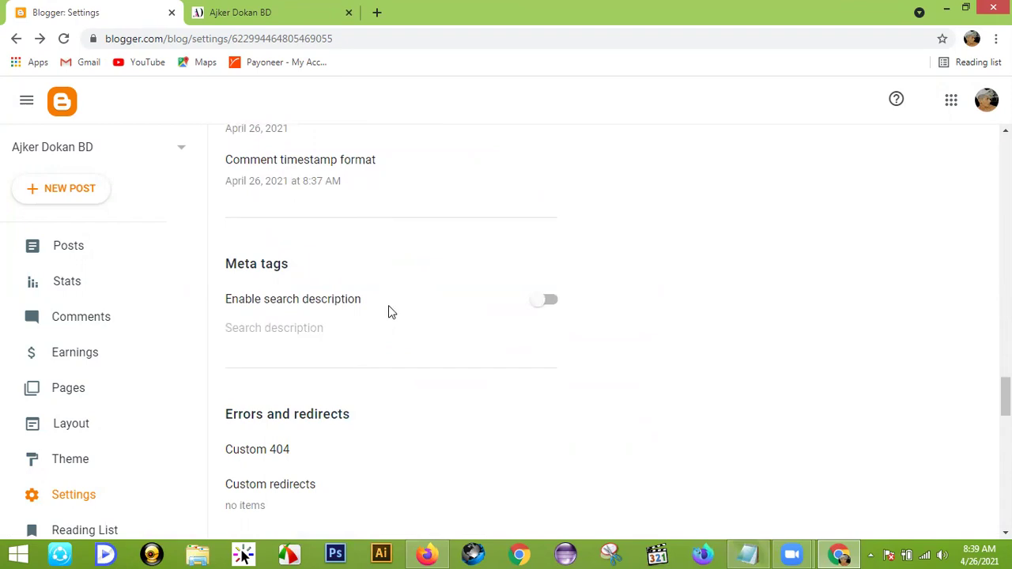
pyautogui.click(554, 306)
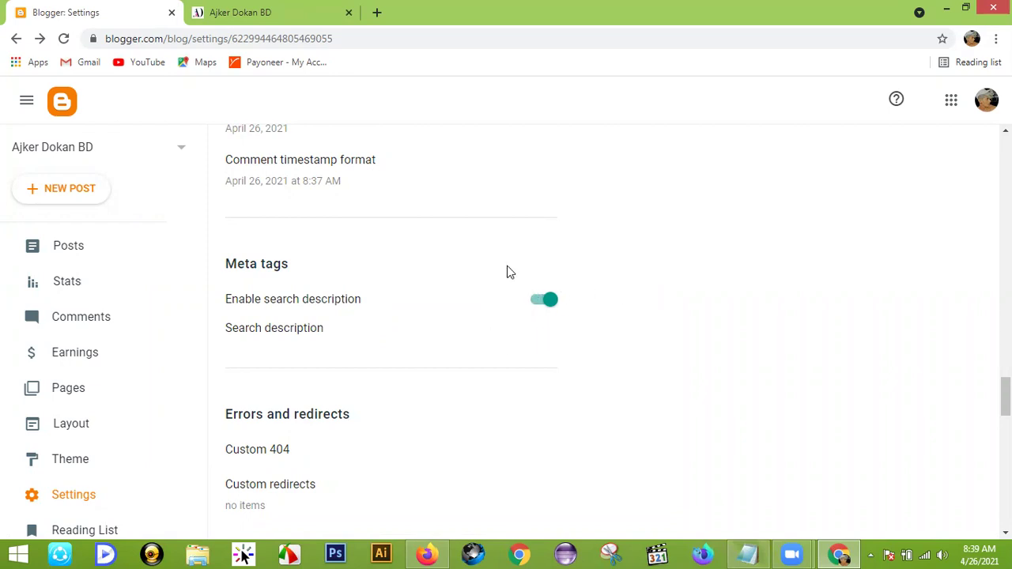
pyautogui.scroll(-3, 542, 336)
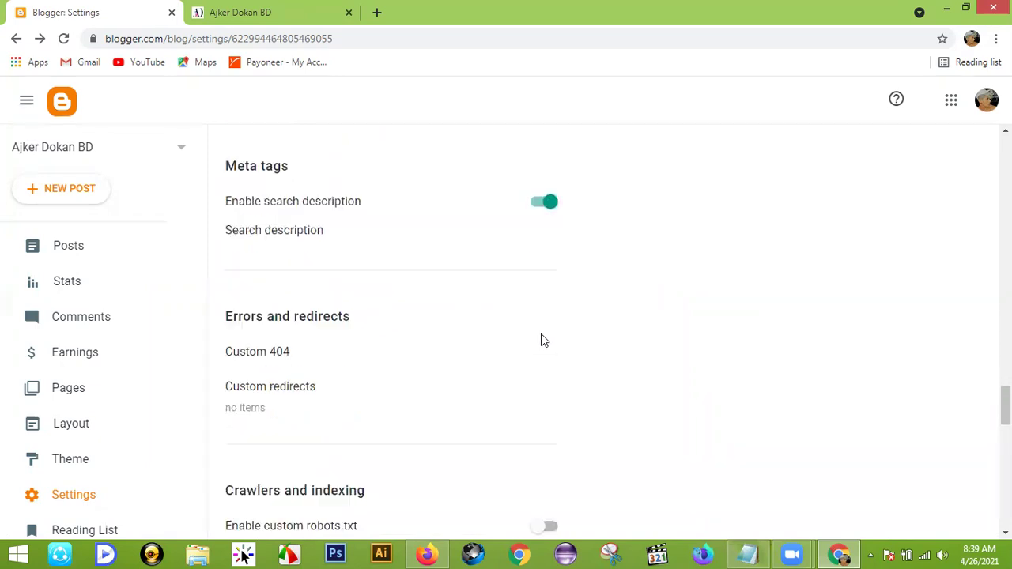
pyautogui.scroll(-10, 545, 345)
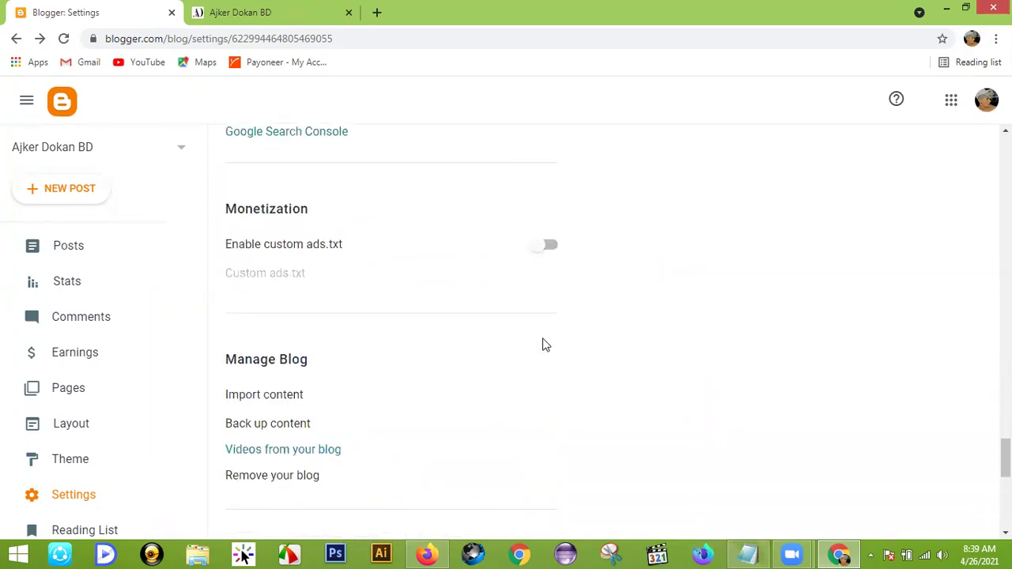
pyautogui.scroll(-4, 542, 345)
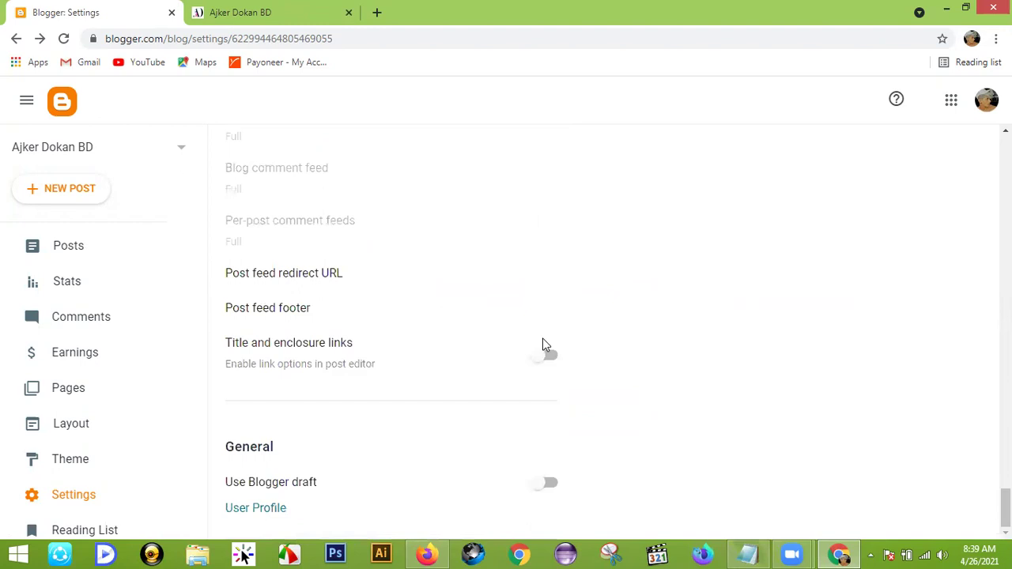
pyautogui.scroll(5, 458, 363)
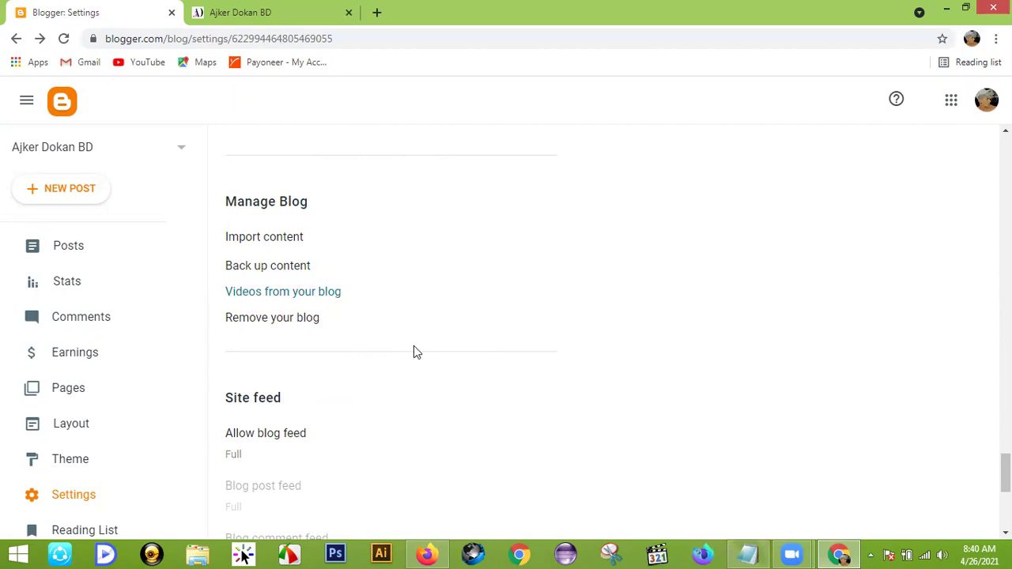
pyautogui.scroll(1, 403, 348)
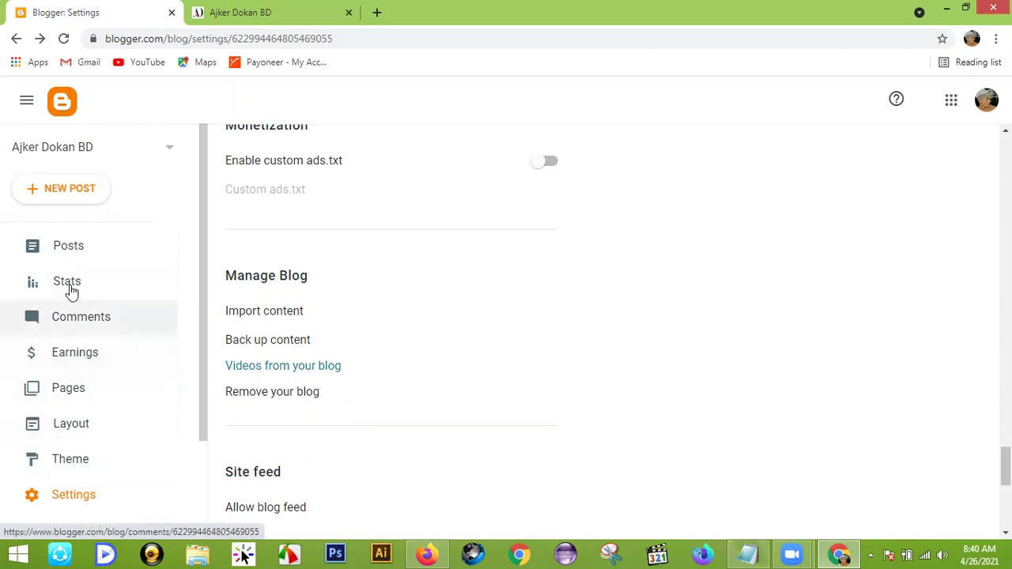
# Reload the live Ajker Dokan BD blog to check it's empty, then open the Theme page showing Contempo Light
pyautogui.click(63, 249)
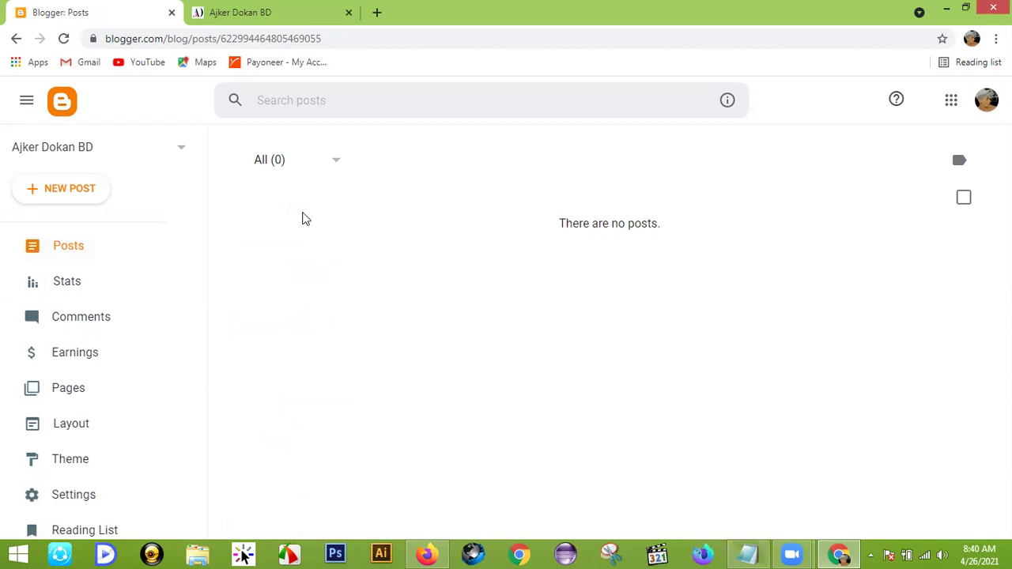
pyautogui.click(259, 12)
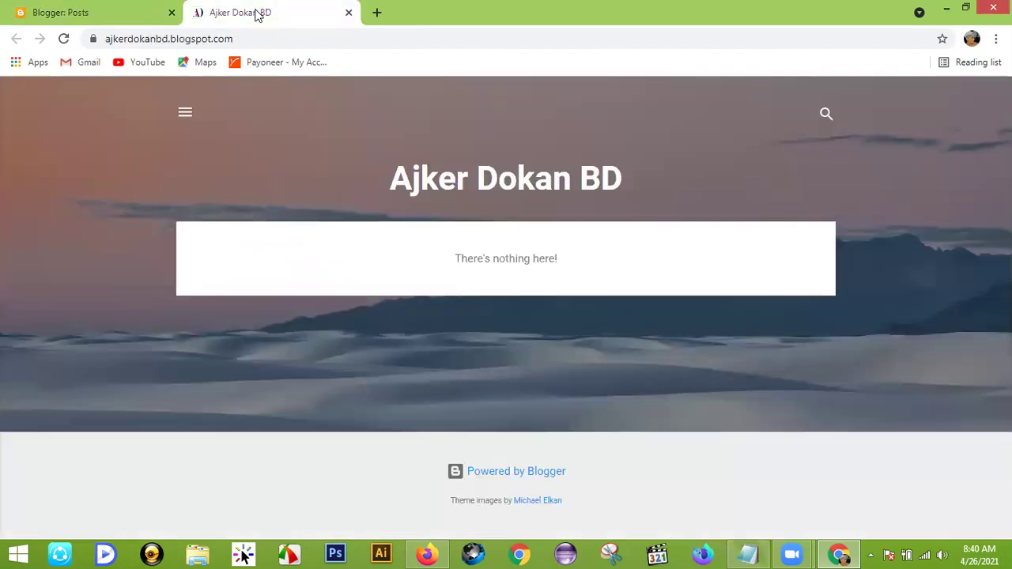
pyautogui.click(63, 38)
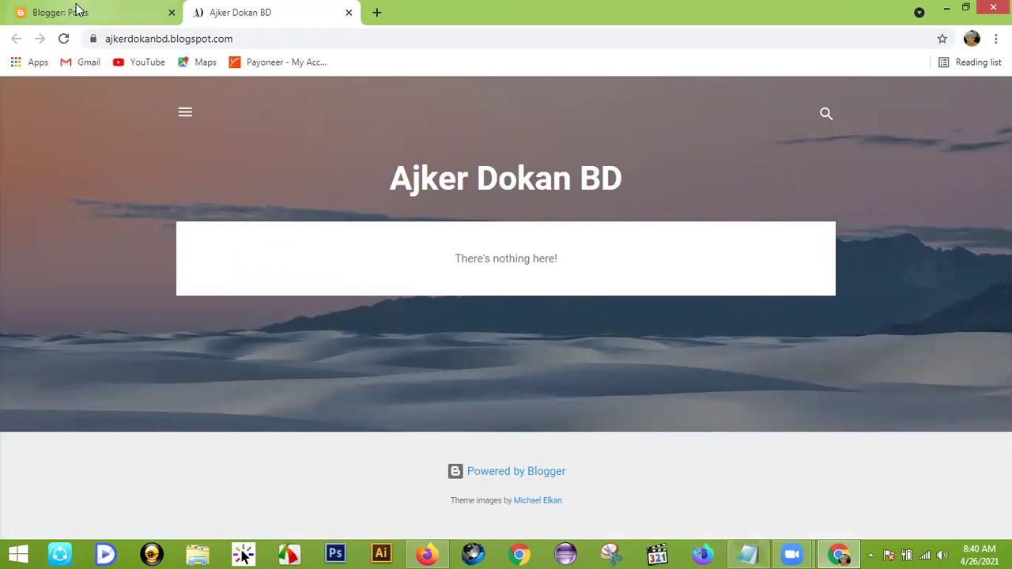
pyautogui.click(78, 10)
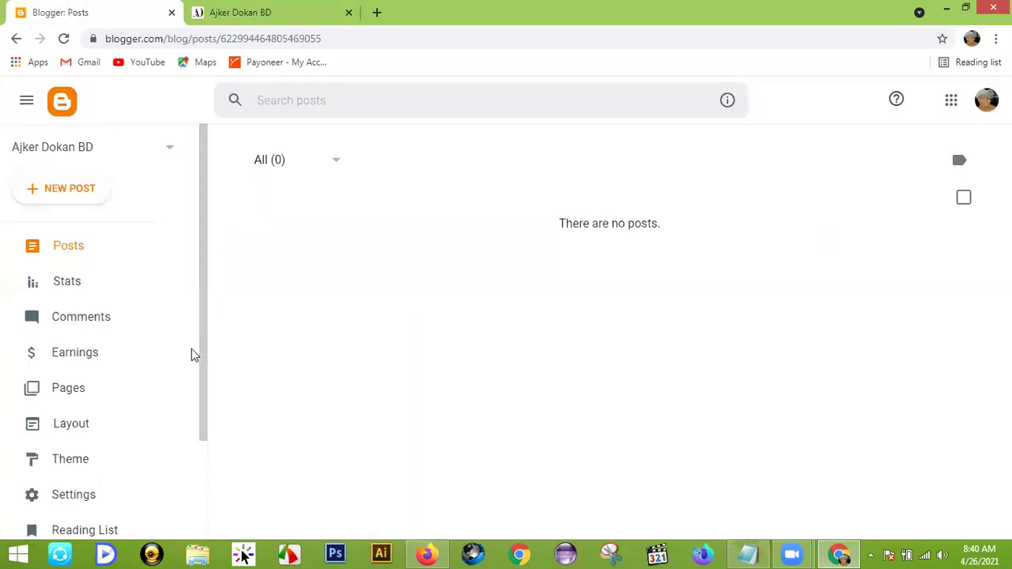
pyautogui.click(268, 12)
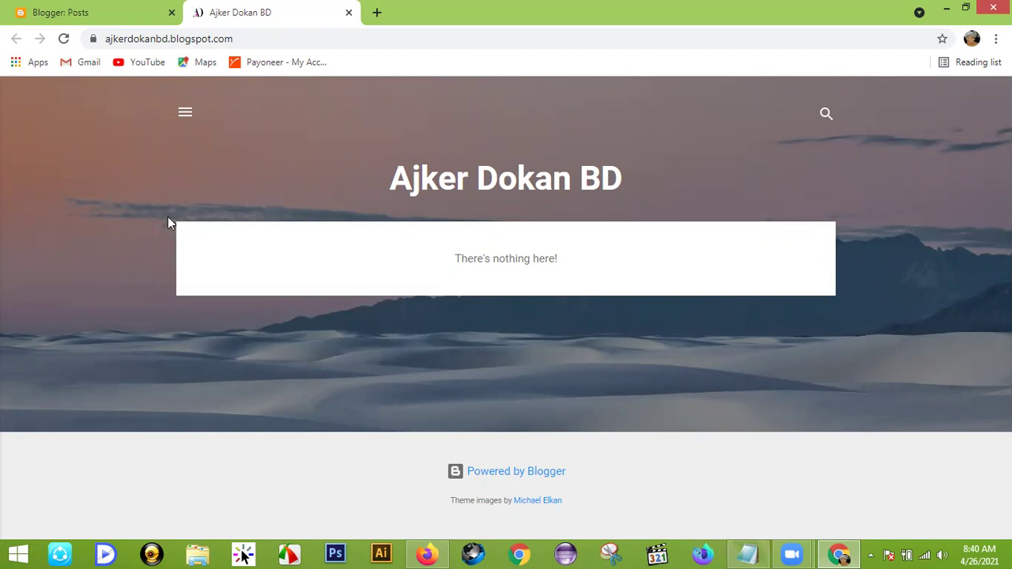
pyautogui.click(109, 10)
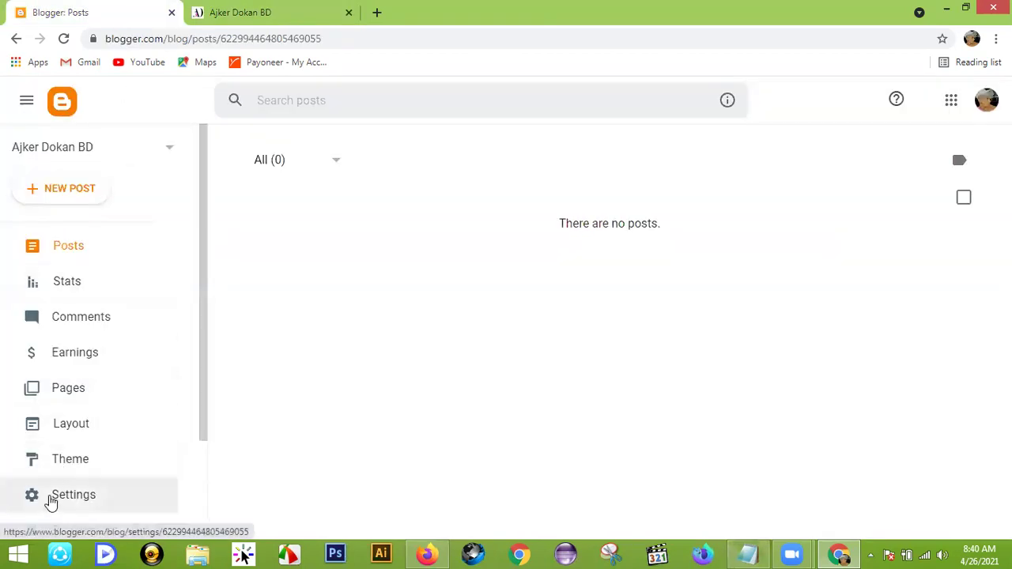
pyautogui.click(71, 461)
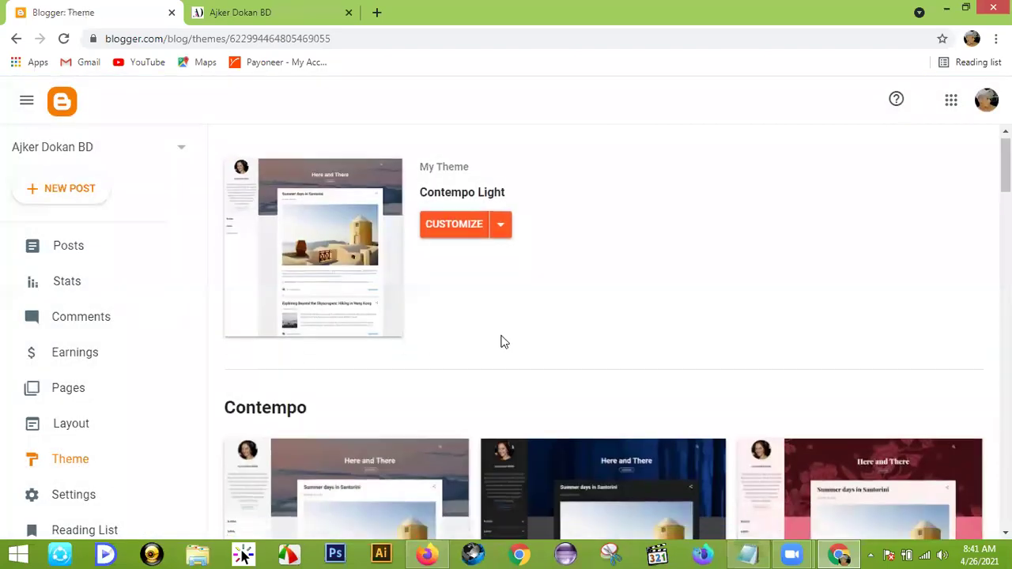
pyautogui.scroll(-4, 491, 336)
pyautogui.scroll(-10, 470, 332)
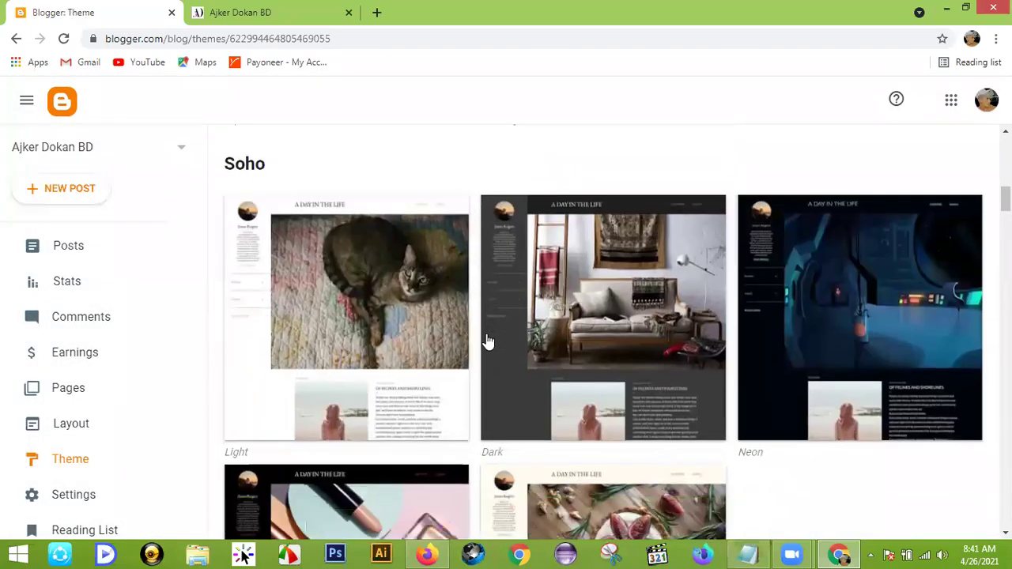
pyautogui.scroll(-10, 556, 338)
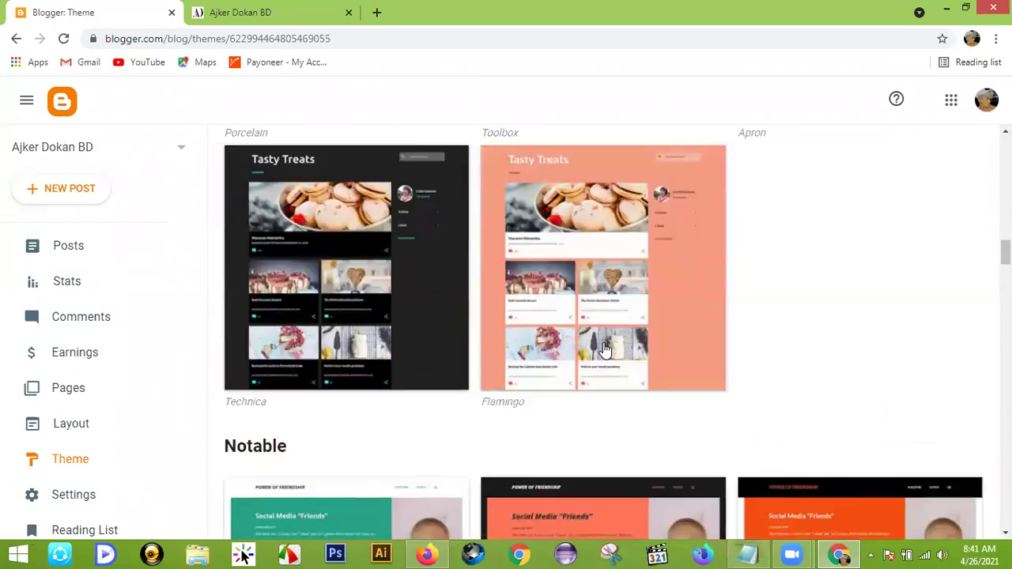
pyautogui.scroll(-12, 605, 351)
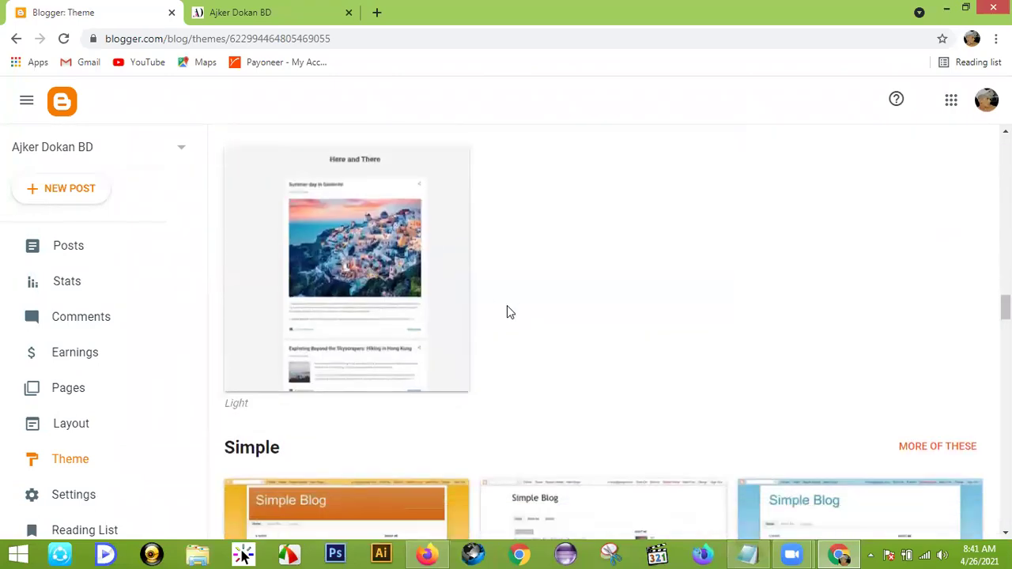
pyautogui.scroll(-12, 515, 320)
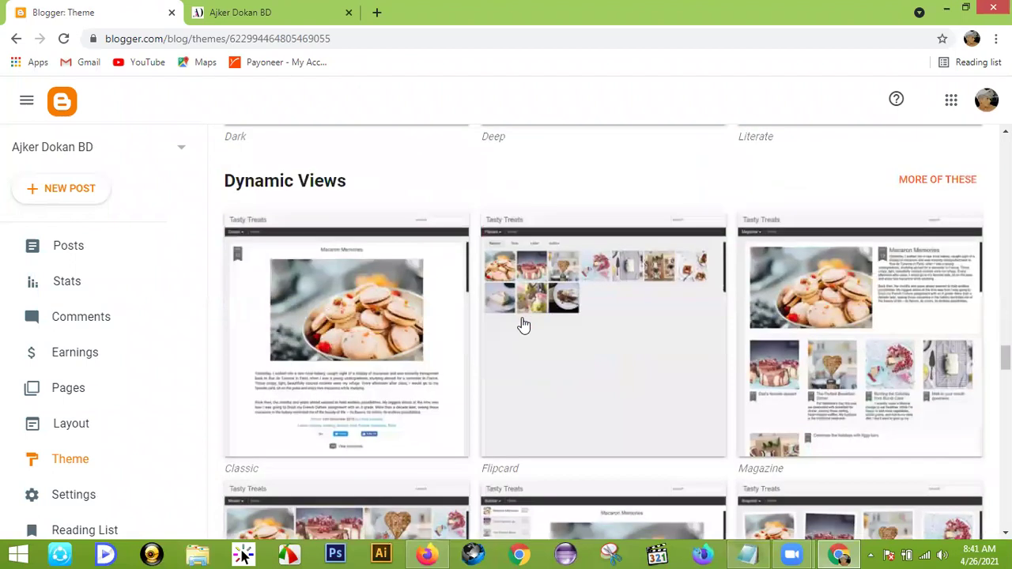
pyautogui.scroll(-8, 522, 324)
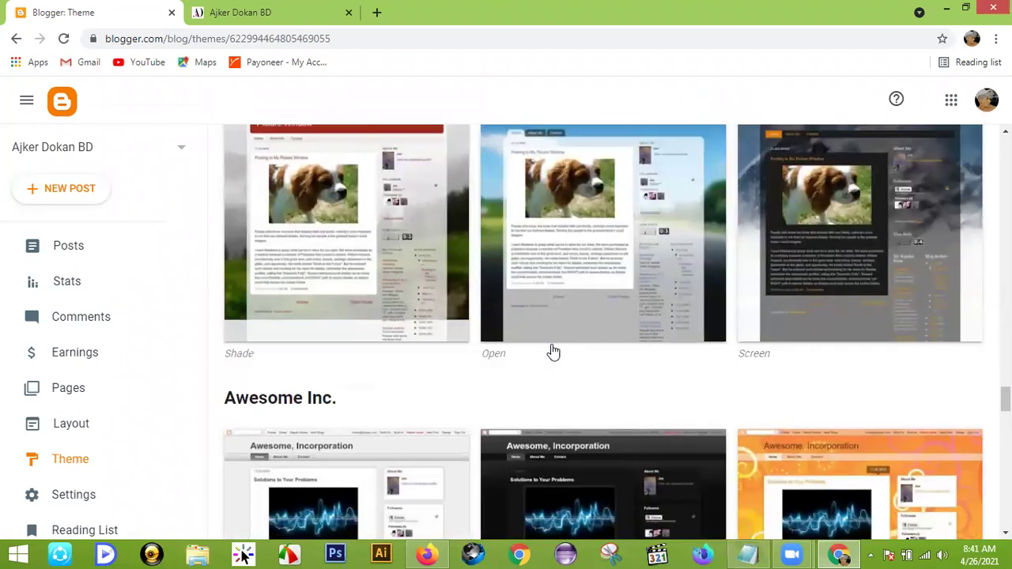
pyautogui.scroll(-10, 551, 348)
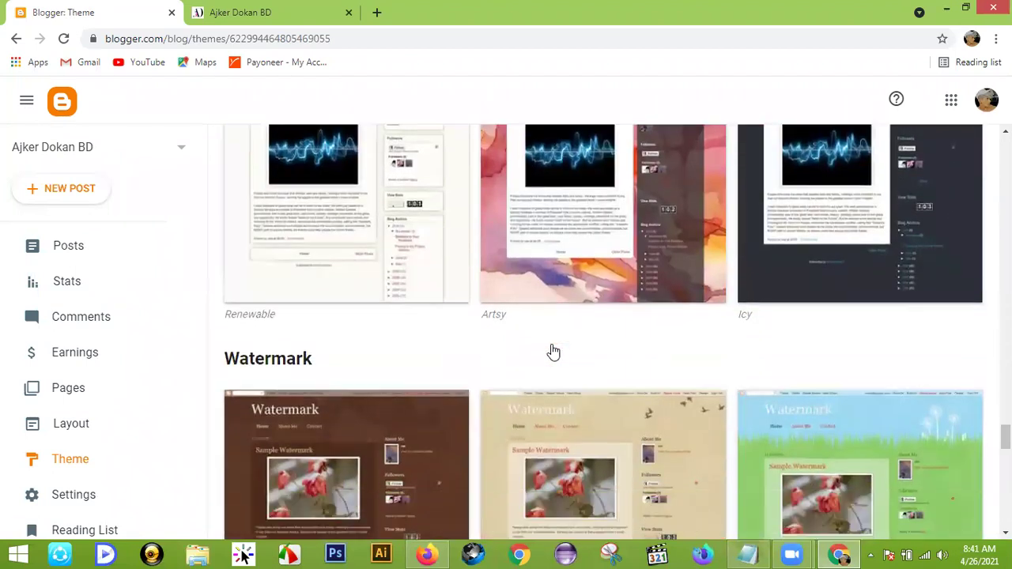
pyautogui.scroll(-2, 551, 353)
pyautogui.scroll(12, 551, 351)
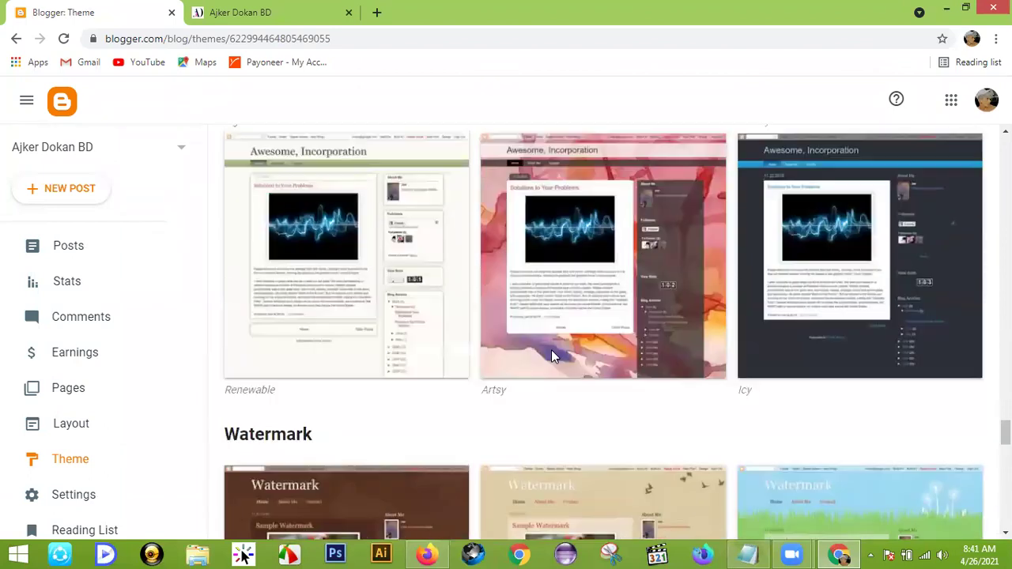
pyautogui.scroll(20, 549, 365)
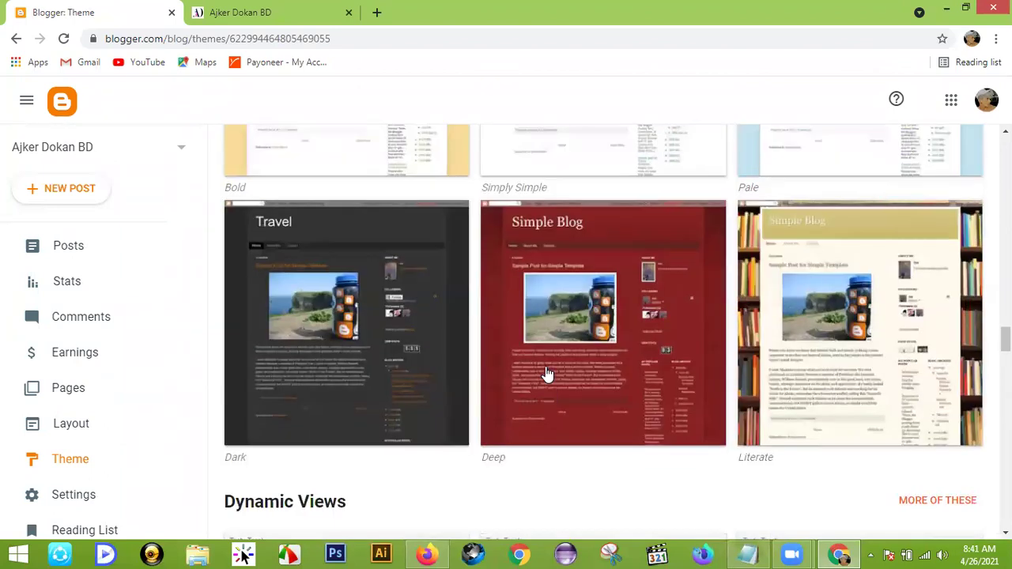
pyautogui.scroll(6, 547, 372)
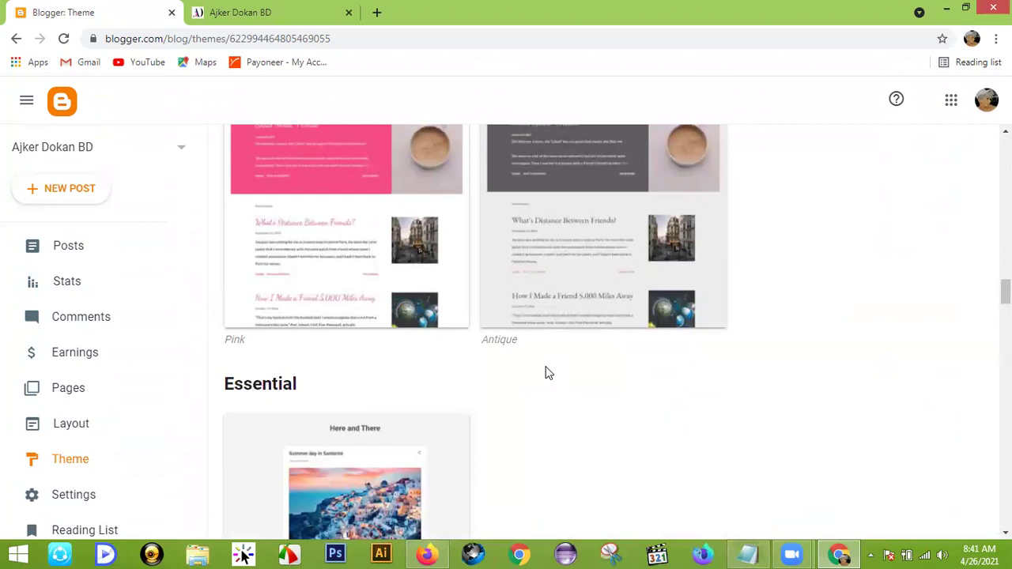
pyautogui.scroll(3, 545, 368)
pyautogui.scroll(12, 546, 367)
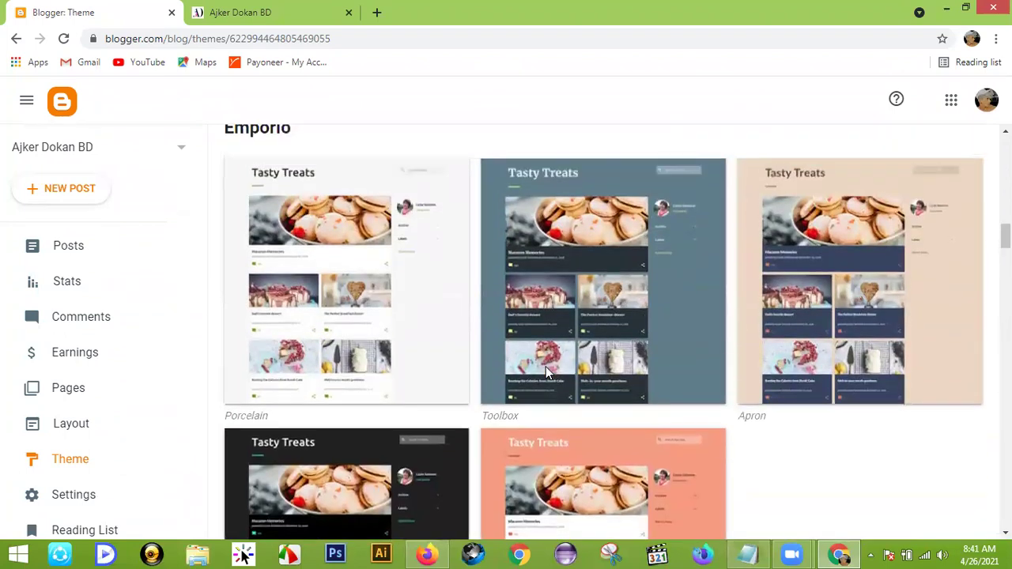
pyautogui.scroll(15, 547, 370)
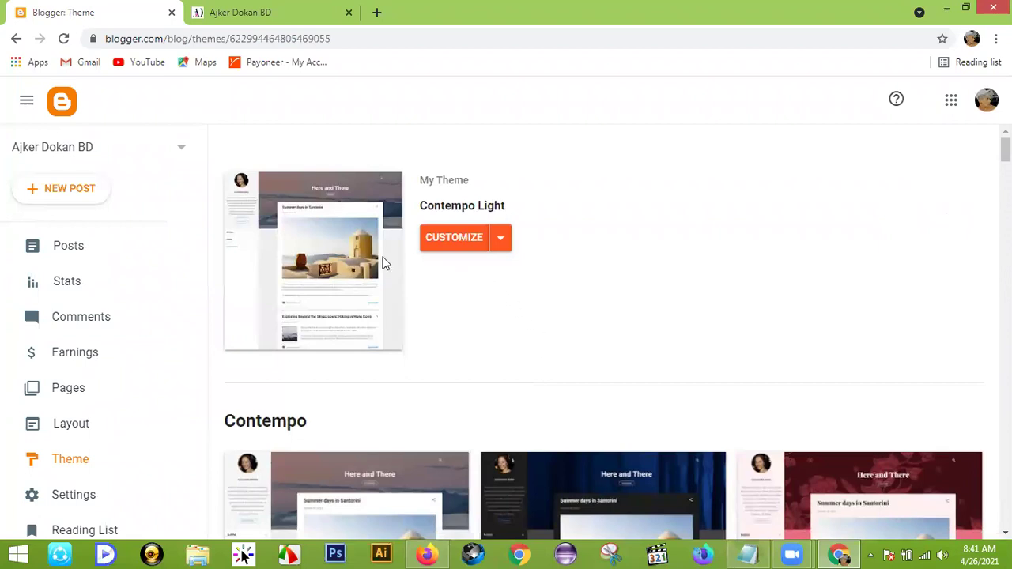
# Choose Restore from the CUSTOMIZE arrow menu and start an UPLOAD from the Desktop
pyautogui.click(502, 242)
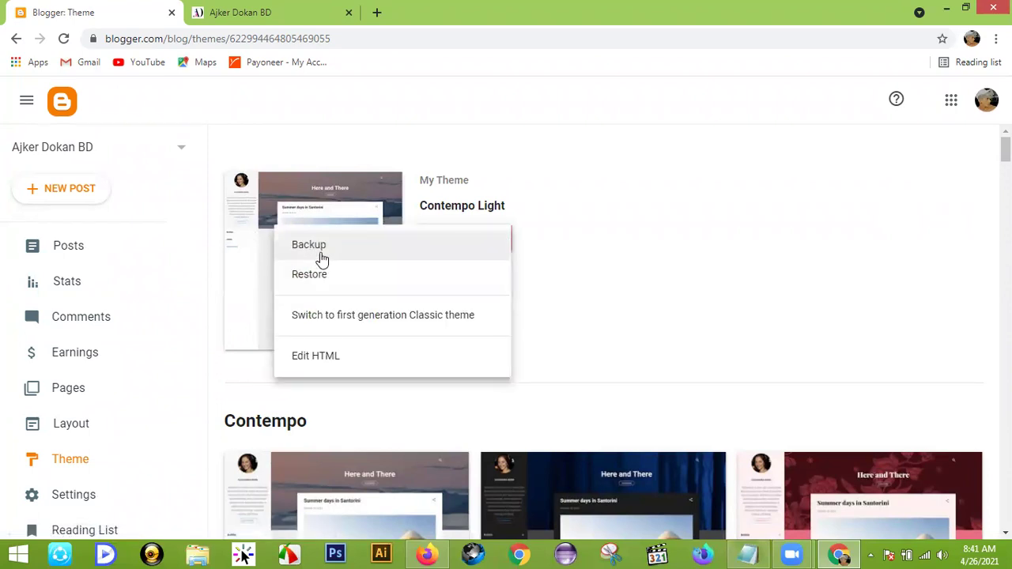
pyautogui.click(318, 277)
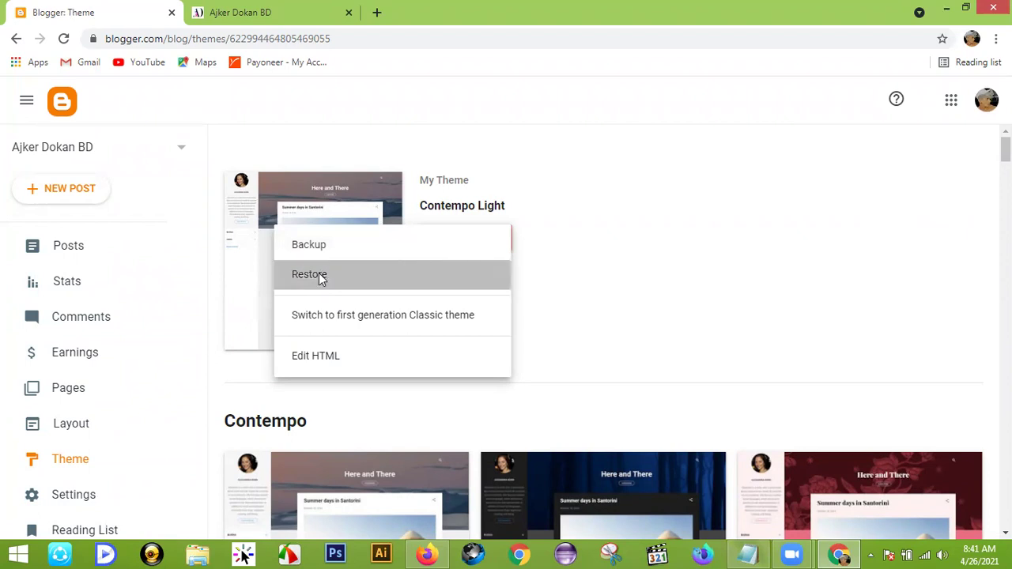
pyautogui.click(596, 353)
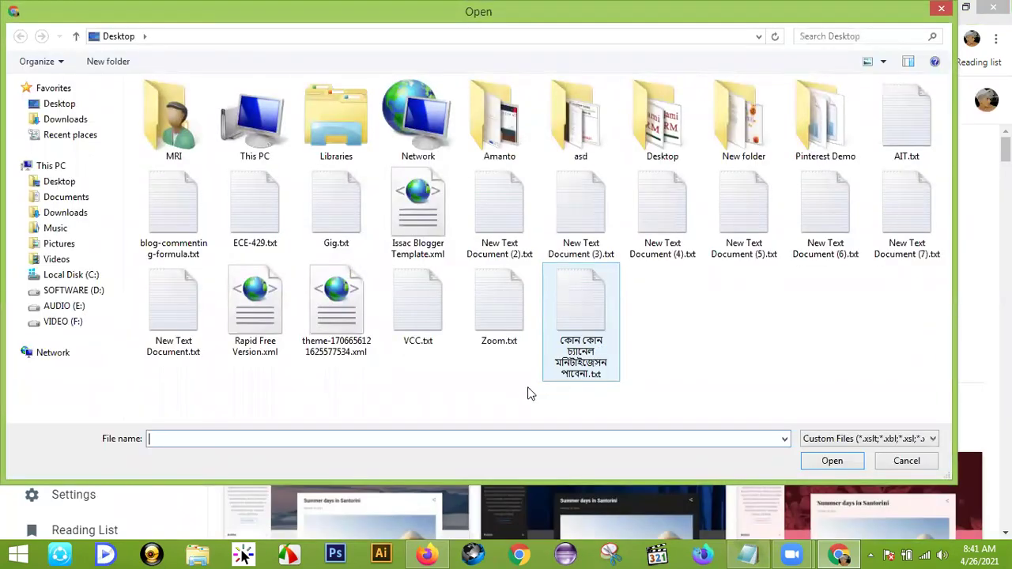
# Upload Rapid Free Version.xml from the Desktop so My Theme becomes custom (Modified)
pyautogui.click(255, 296)
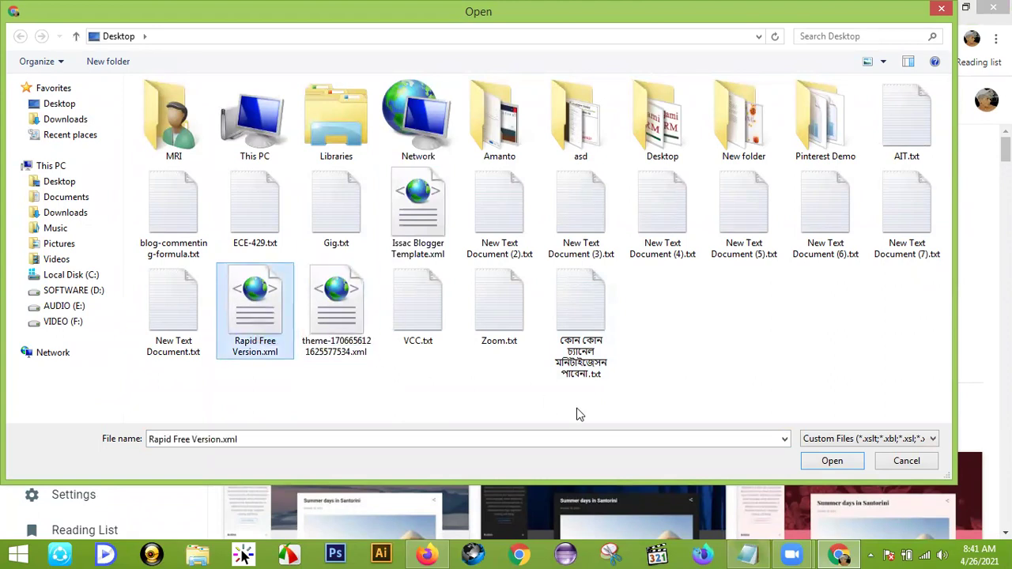
pyautogui.click(834, 459)
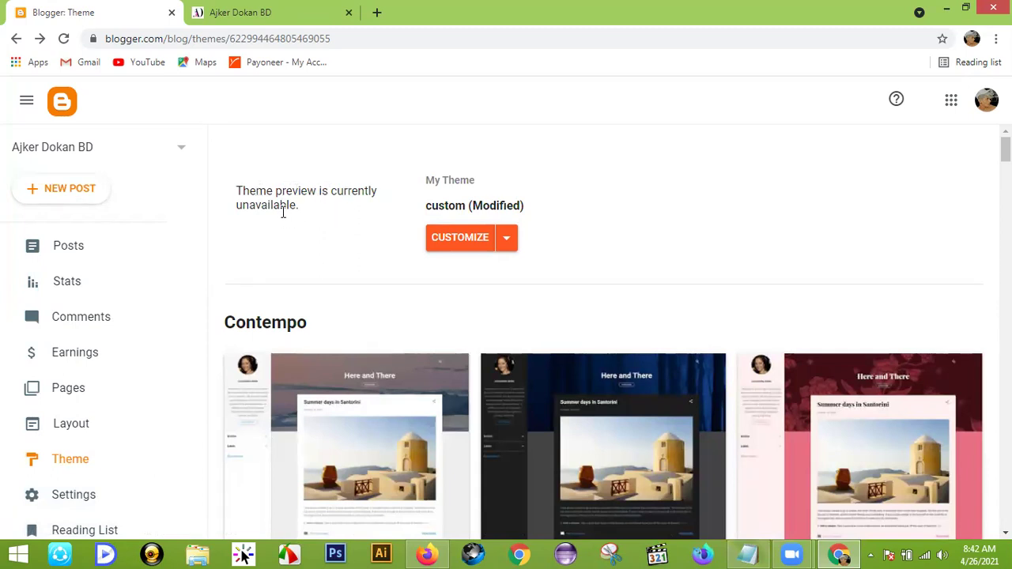
pyautogui.click(277, 12)
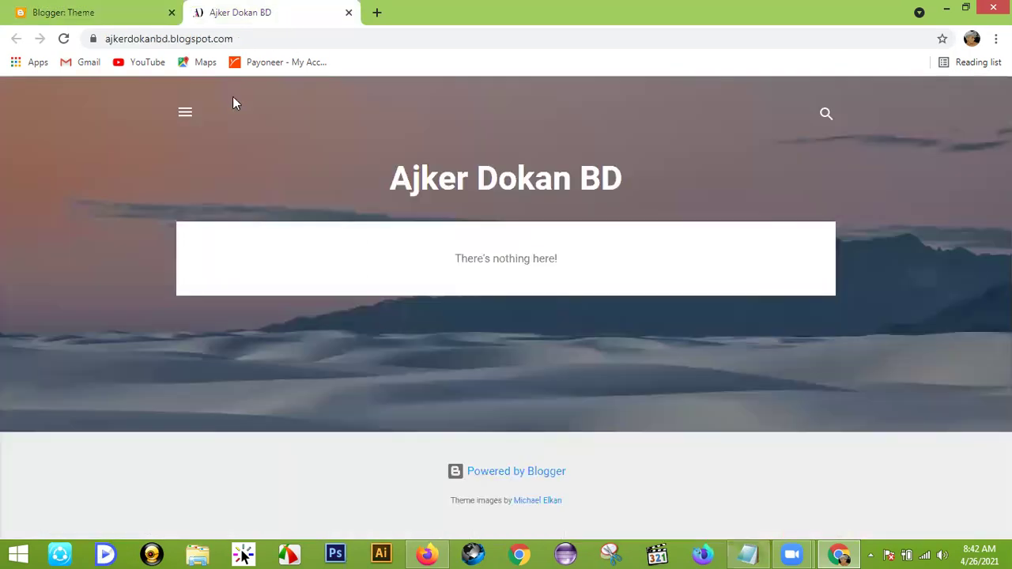
pyautogui.click(64, 40)
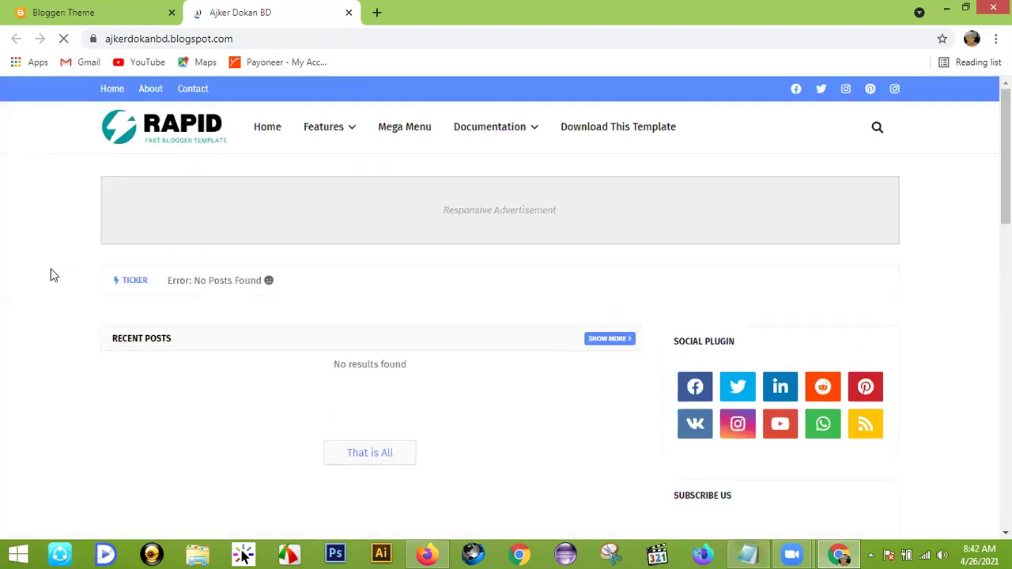
pyautogui.scroll(-3, 22, 291)
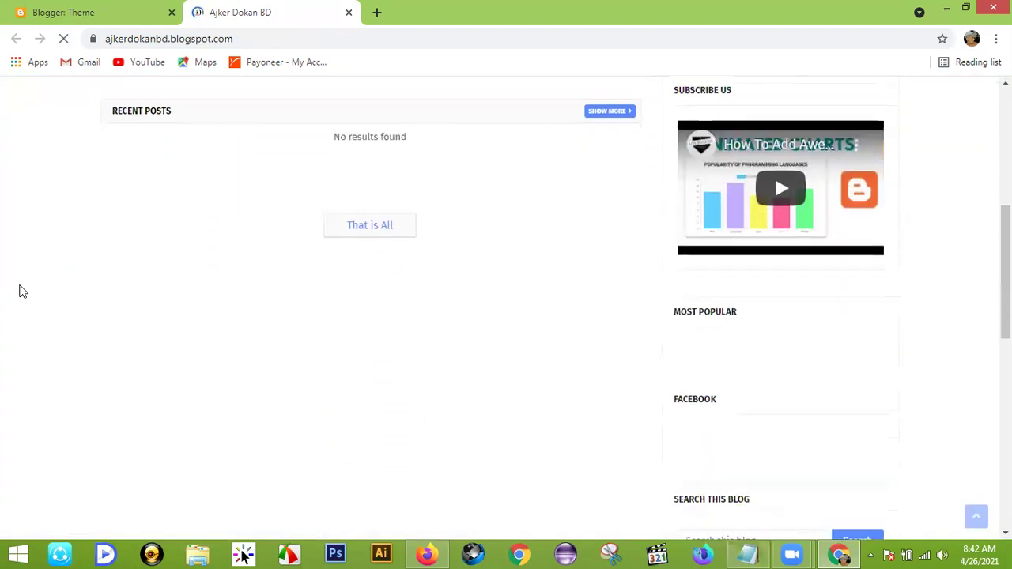
pyautogui.scroll(-8, 22, 291)
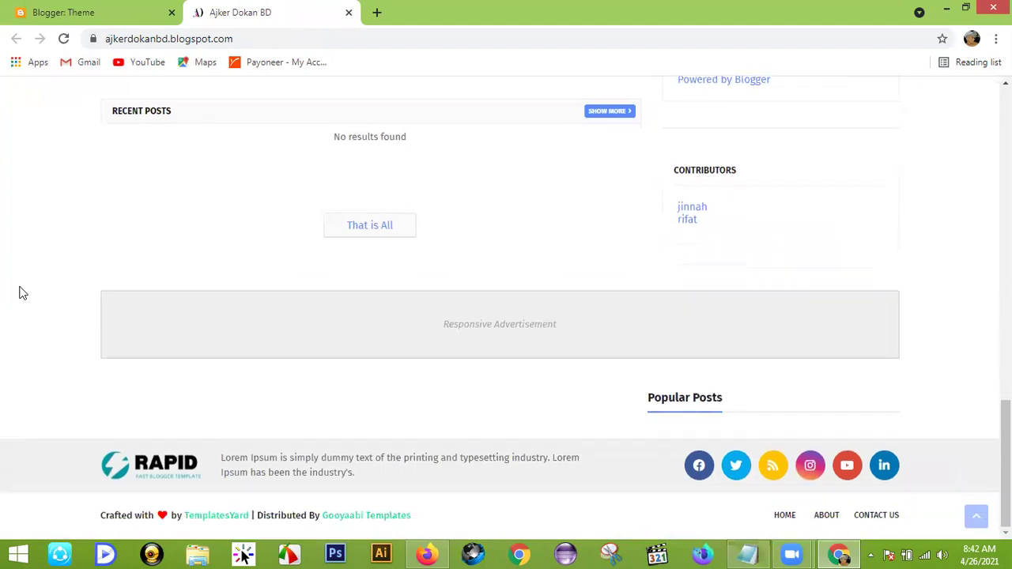
pyautogui.scroll(10, 20, 294)
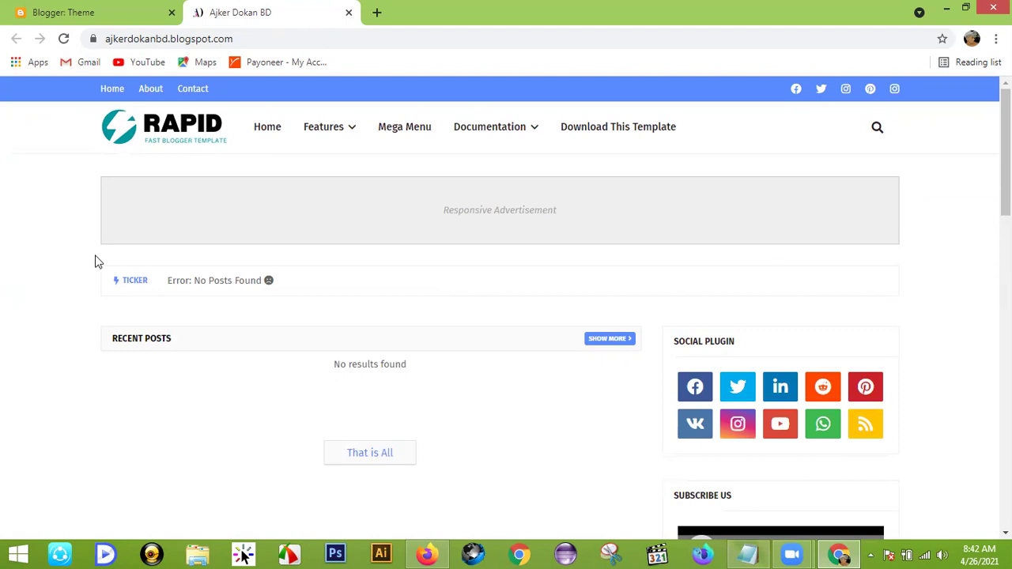
pyautogui.click(115, 14)
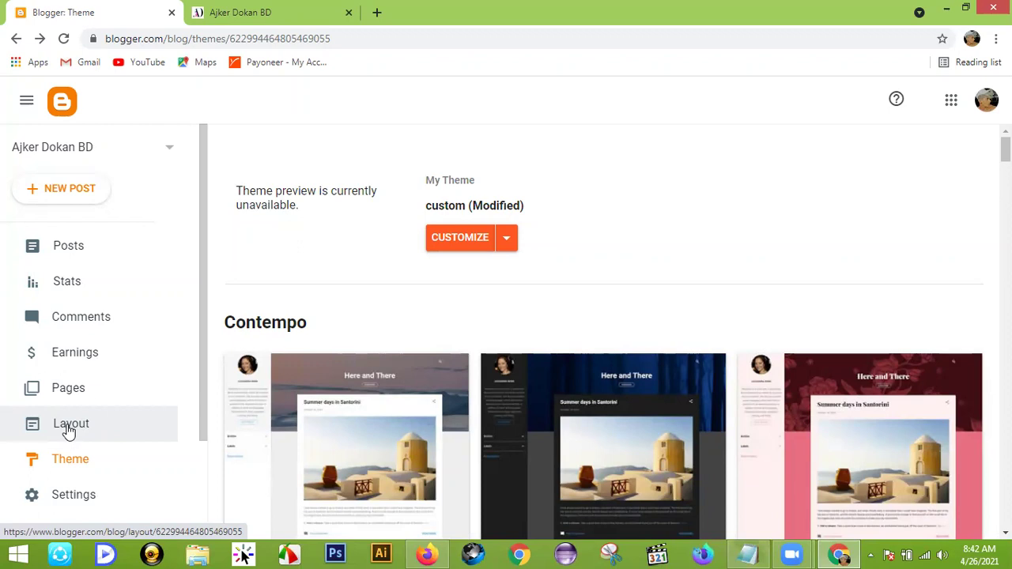
# Expand Advanced and Gadgets in the theme customizer and switch off Show Contributors
pyautogui.click(459, 239)
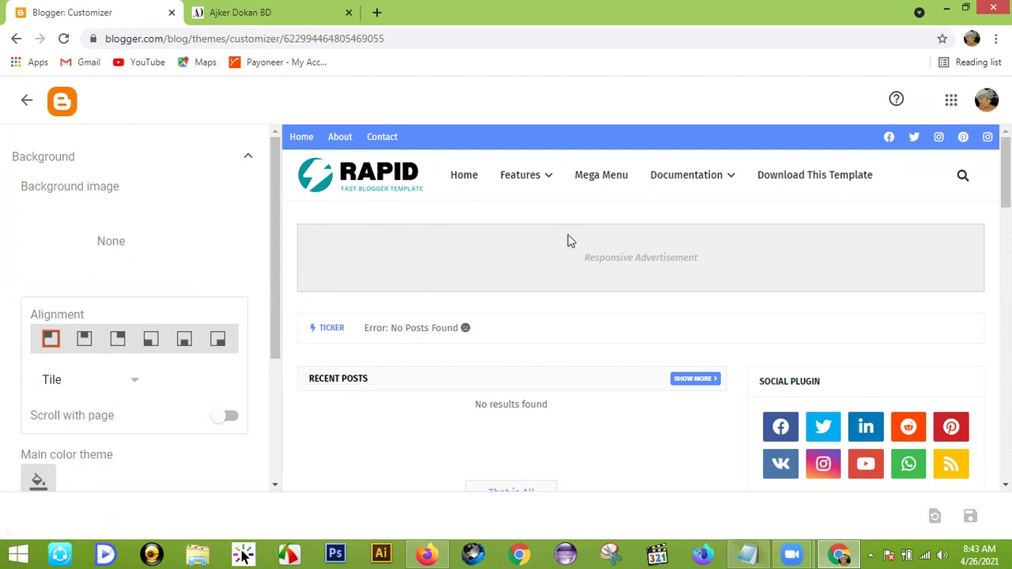
pyautogui.scroll(-3, 259, 267)
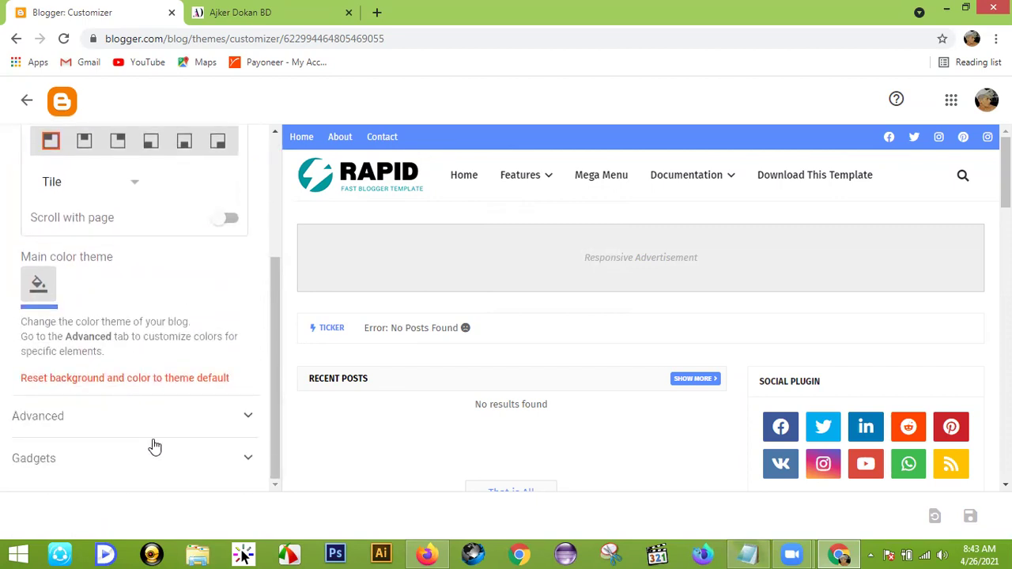
pyautogui.click(246, 417)
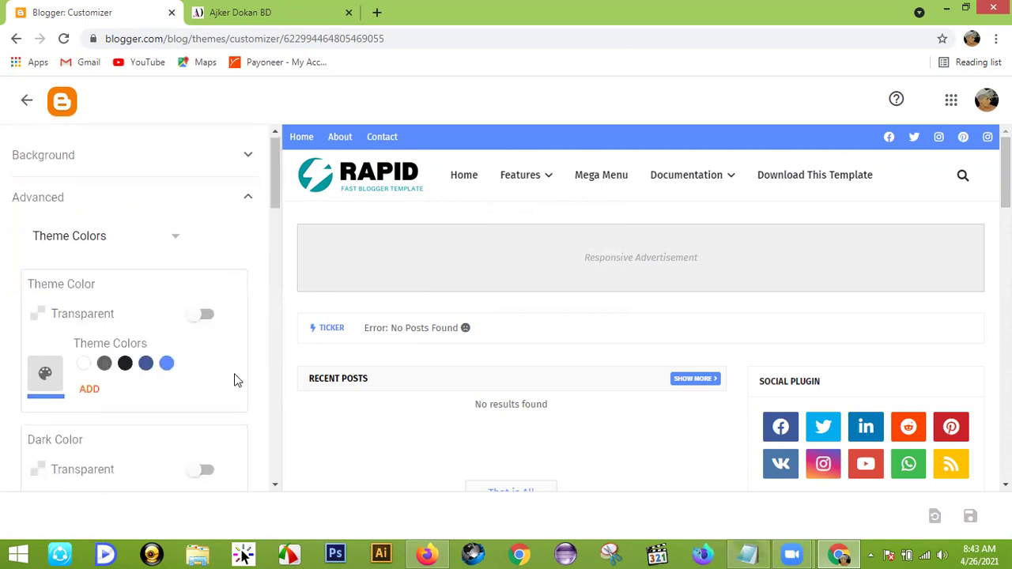
pyautogui.scroll(-4, 230, 372)
pyautogui.scroll(-4, 133, 288)
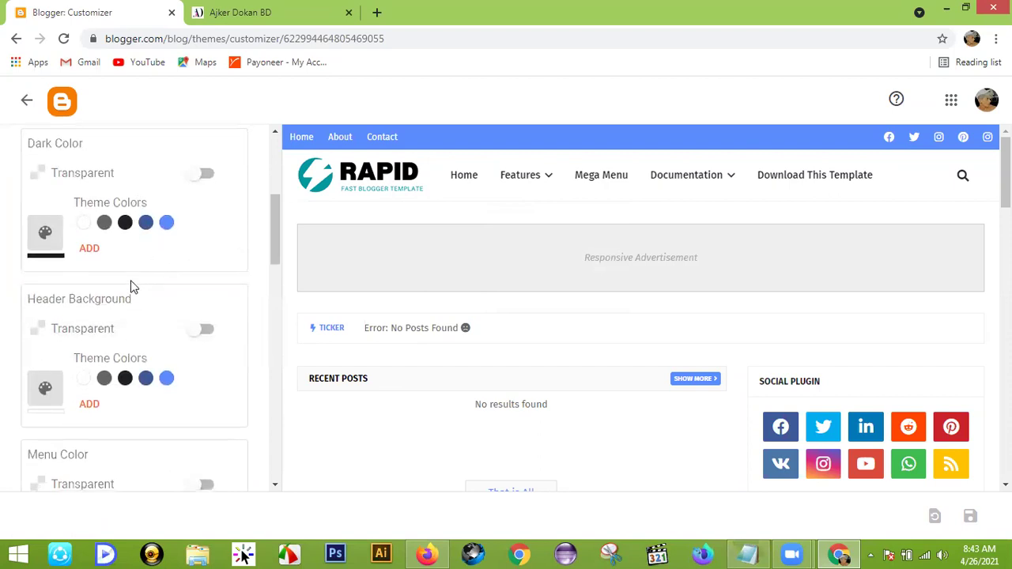
pyautogui.scroll(-2, 146, 313)
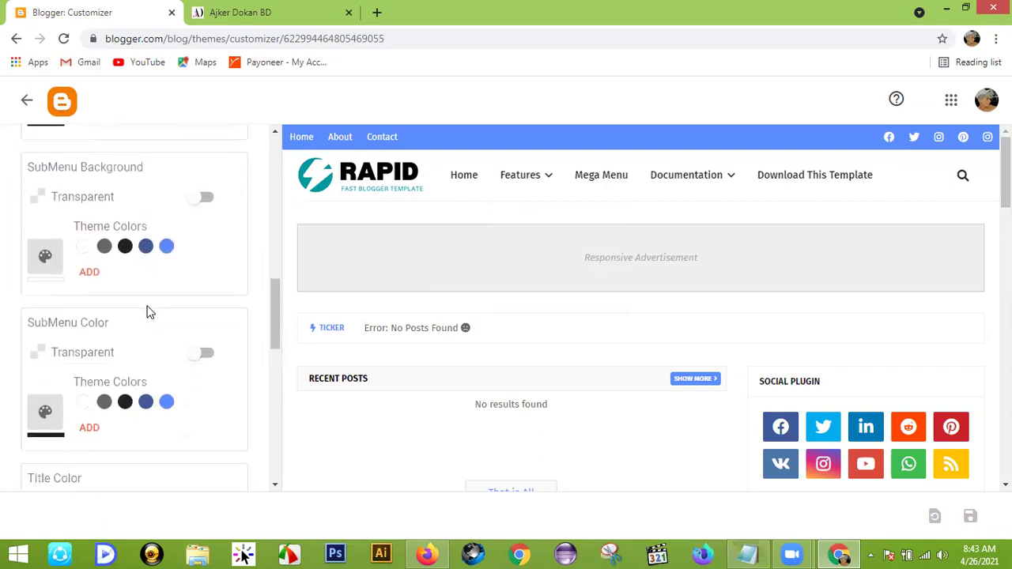
pyautogui.scroll(-5, 166, 340)
pyautogui.scroll(-5, 158, 335)
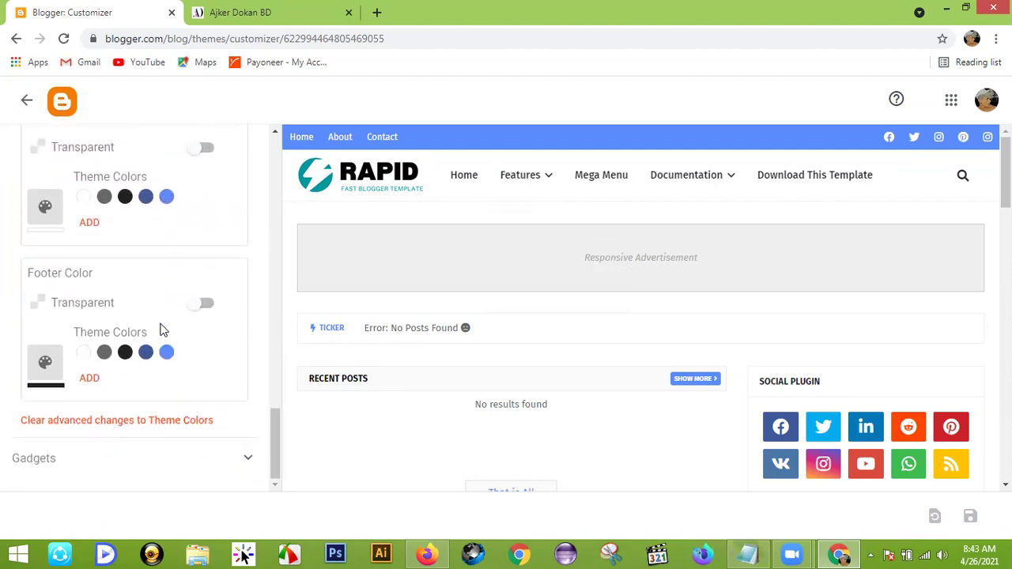
pyautogui.click(245, 461)
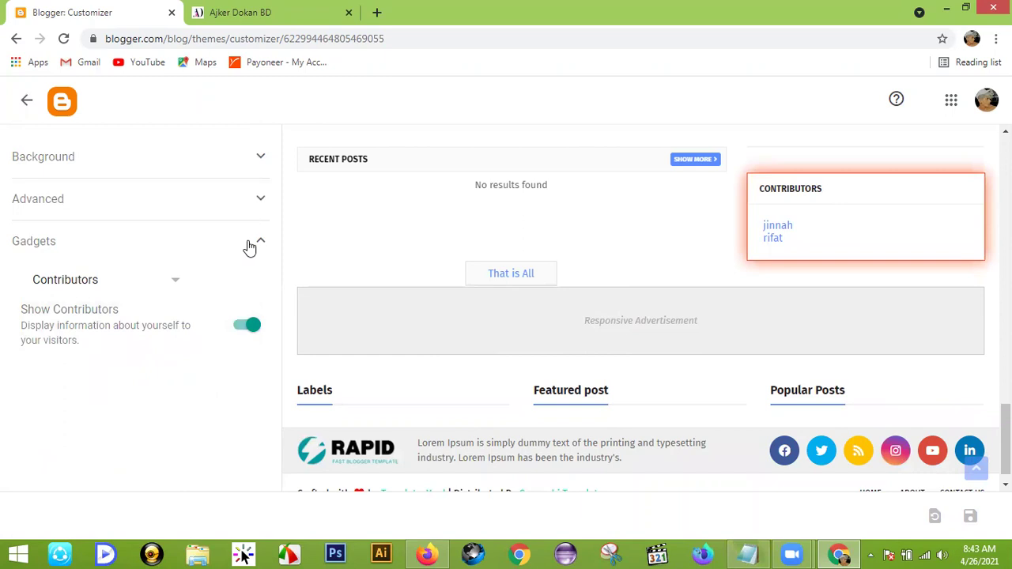
pyautogui.click(241, 330)
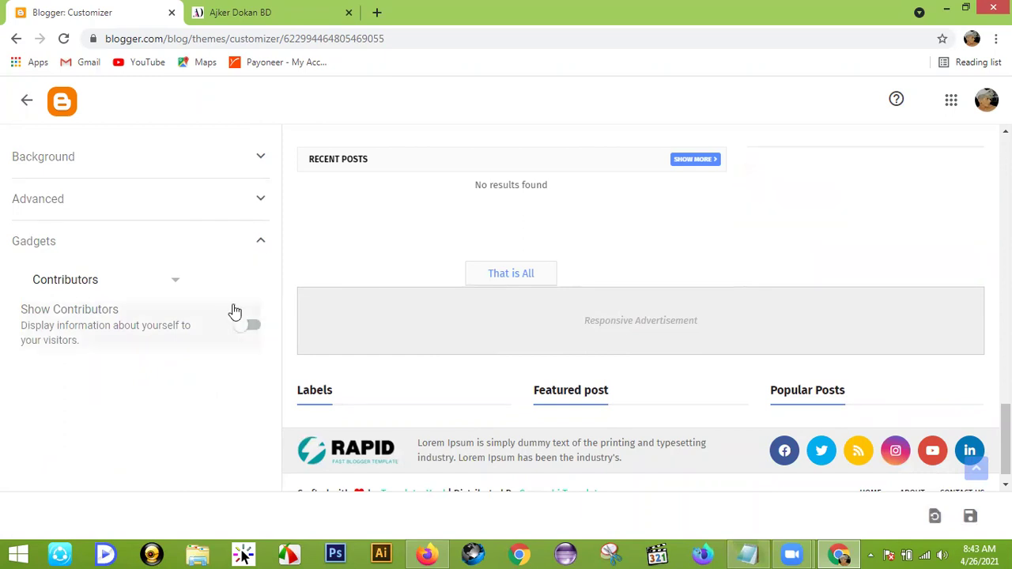
# Expand the Background settings and scroll through them
pyautogui.click(262, 159)
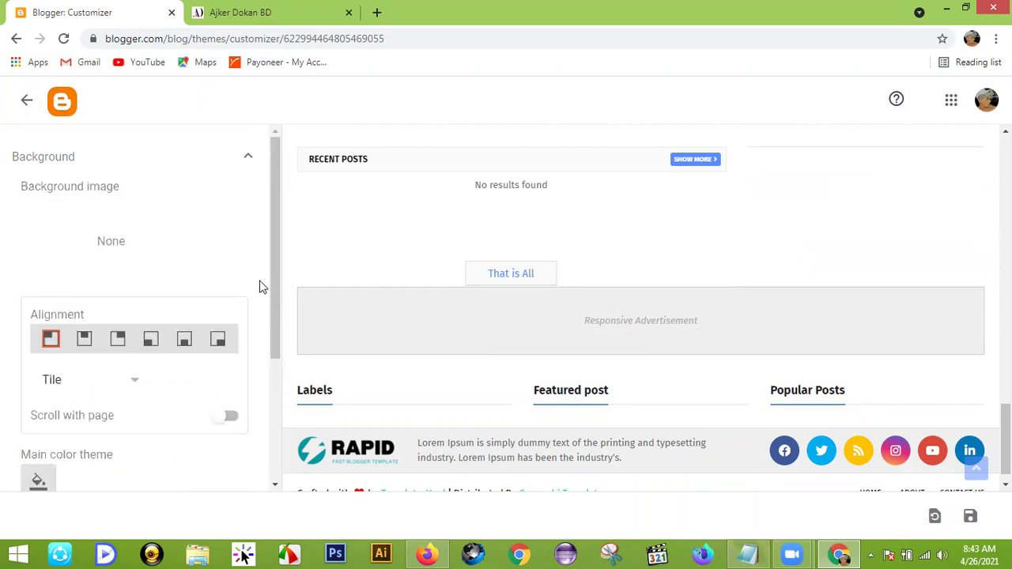
pyautogui.scroll(-2, 261, 287)
pyautogui.scroll(-1, 256, 302)
pyautogui.scroll(3, 255, 298)
# Exit the theme customizer, discard its unsaved change, and go to the Layout page
pyautogui.click(26, 100)
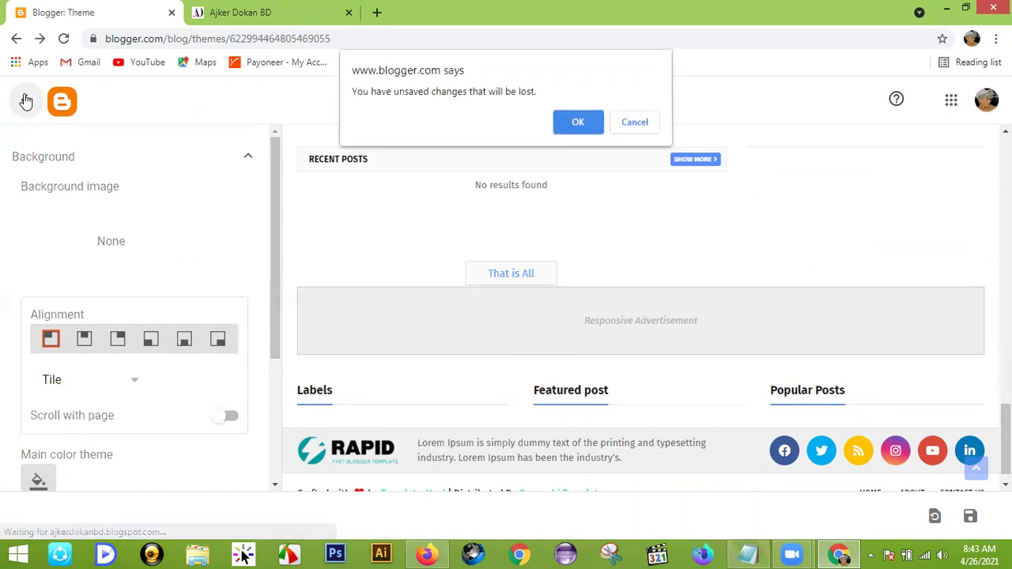
pyautogui.click(580, 123)
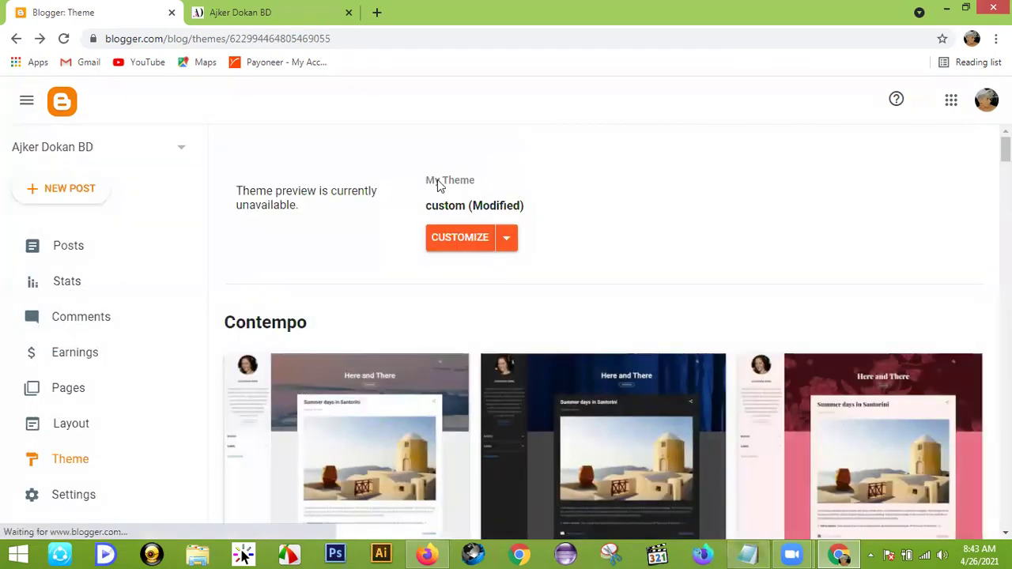
pyautogui.click(65, 426)
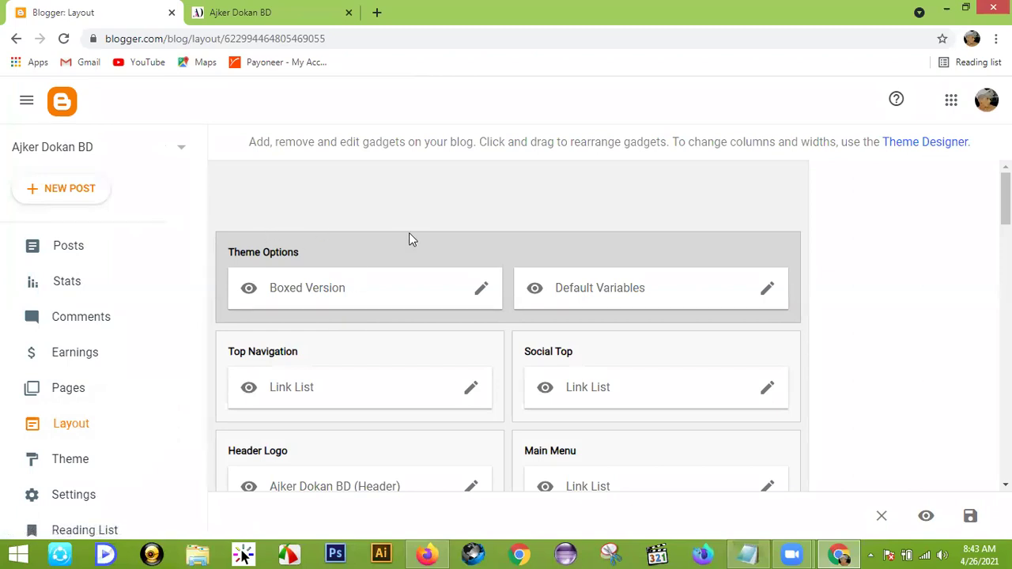
pyautogui.click(253, 12)
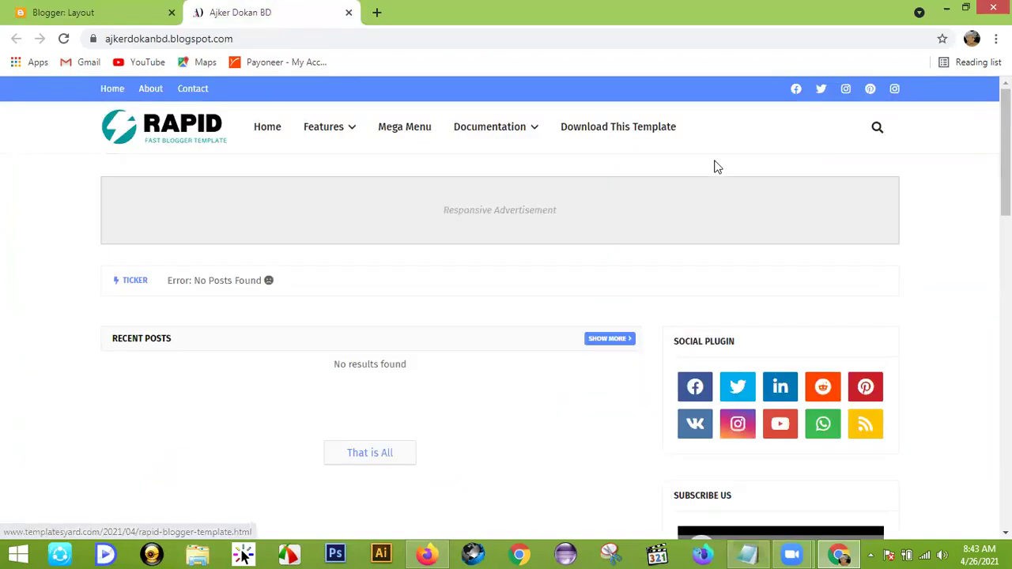
pyautogui.scroll(-10, 475, 371)
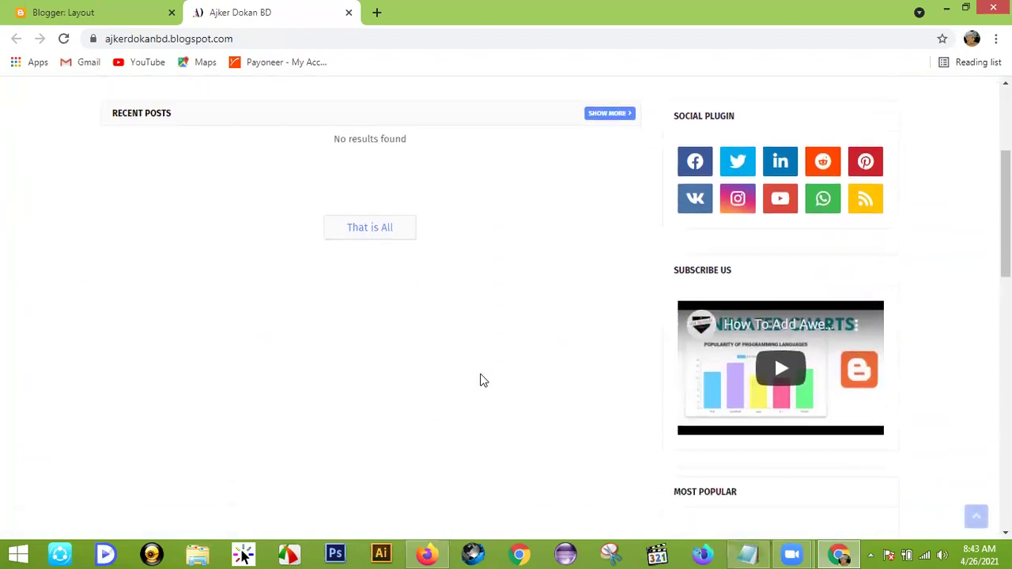
pyautogui.scroll(-5, 479, 360)
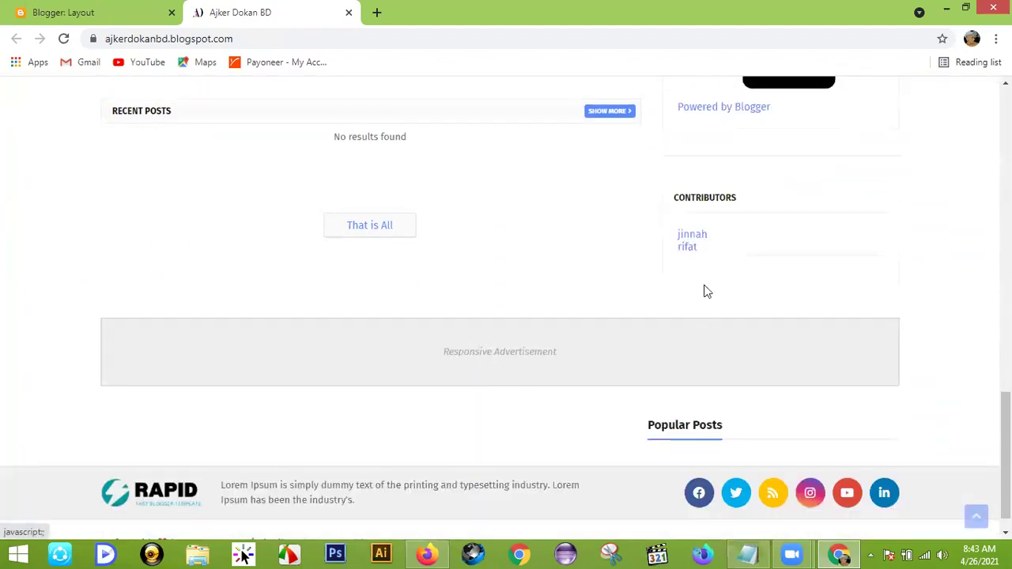
pyautogui.scroll(-1, 549, 254)
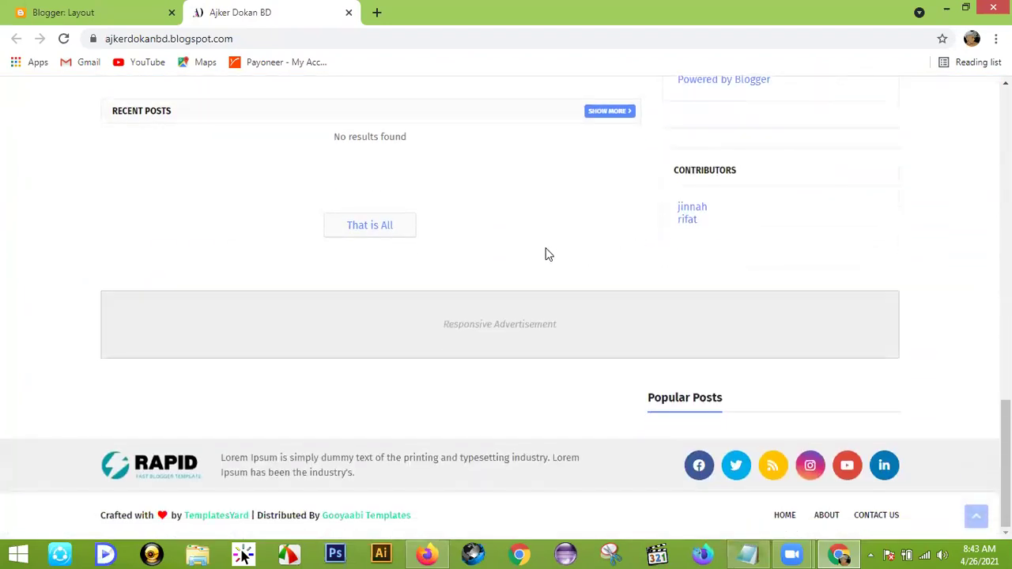
pyautogui.scroll(5, 544, 269)
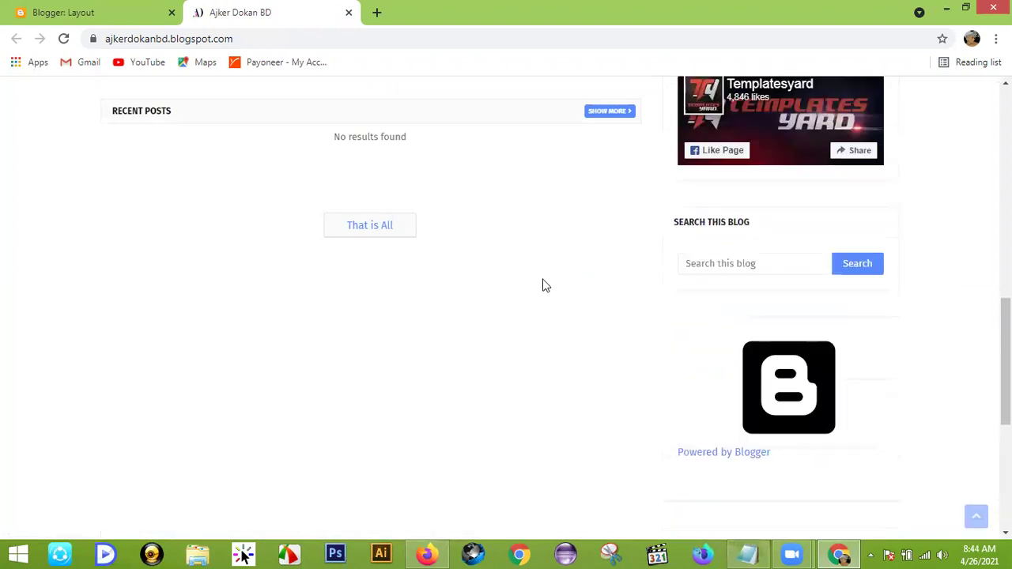
pyautogui.scroll(2, 545, 286)
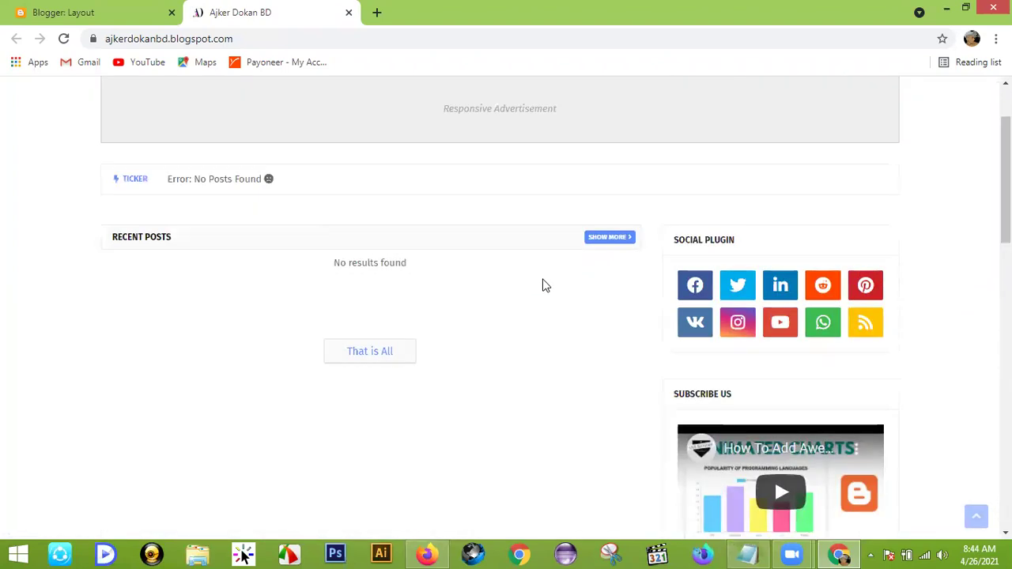
pyautogui.scroll(2, 544, 286)
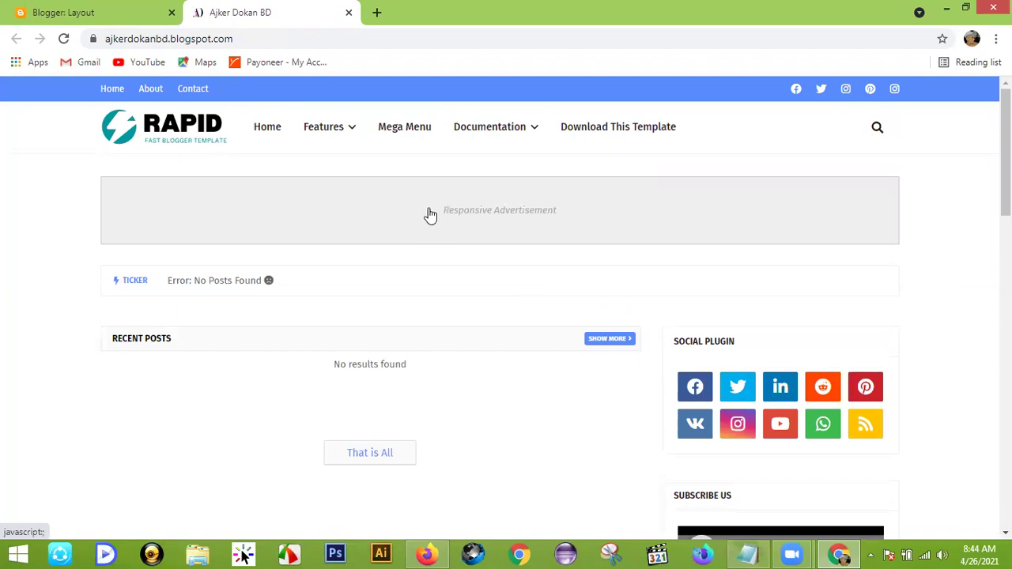
pyautogui.click(113, 12)
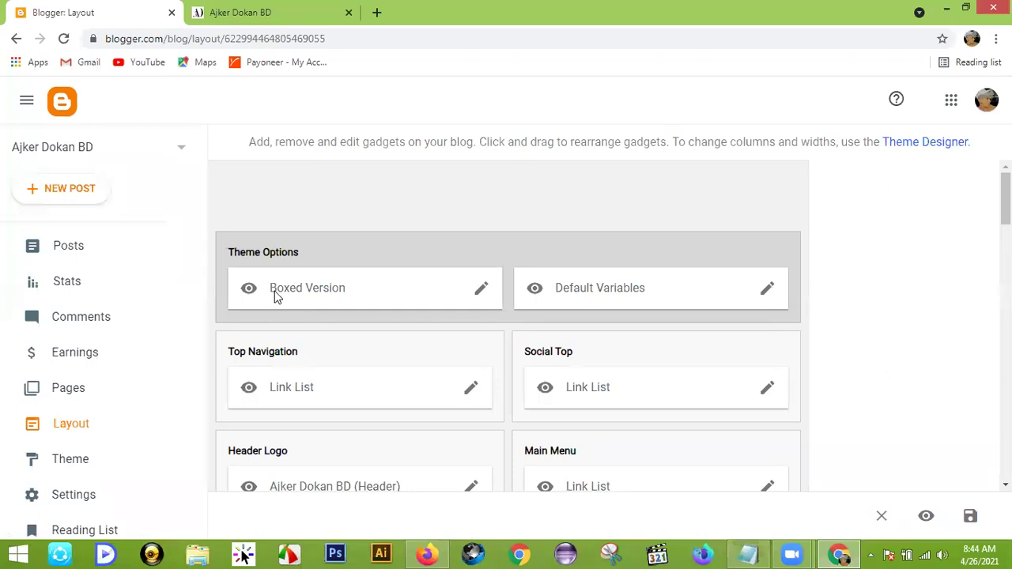
pyautogui.scroll(-2, 278, 289)
pyautogui.scroll(2, 451, 302)
# Review the Boxed Version Link List gadget's settings, cancel unchanged, then view the live Ajker Dokan BD homepage
pyautogui.click(290, 12)
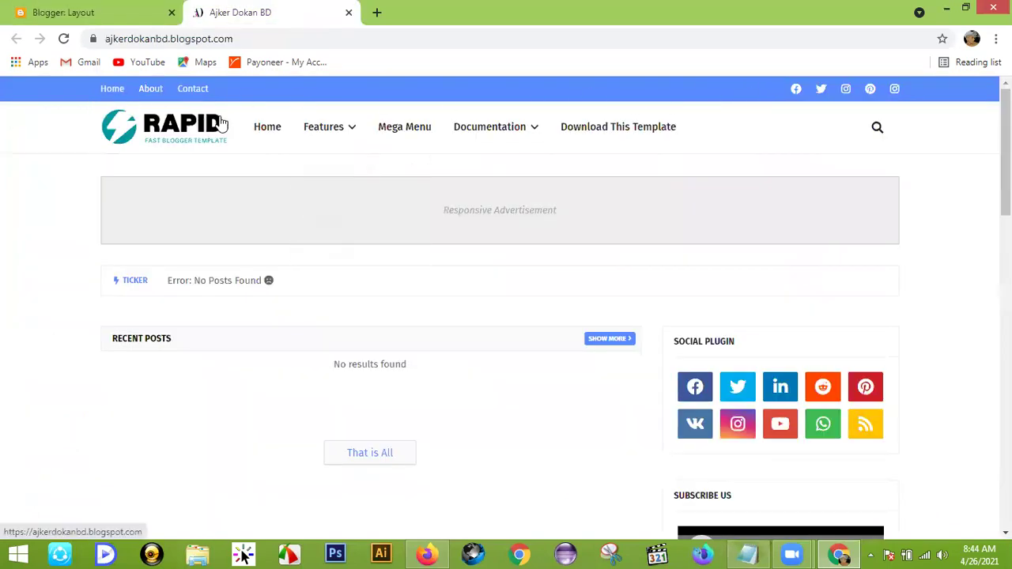
pyautogui.click(101, 9)
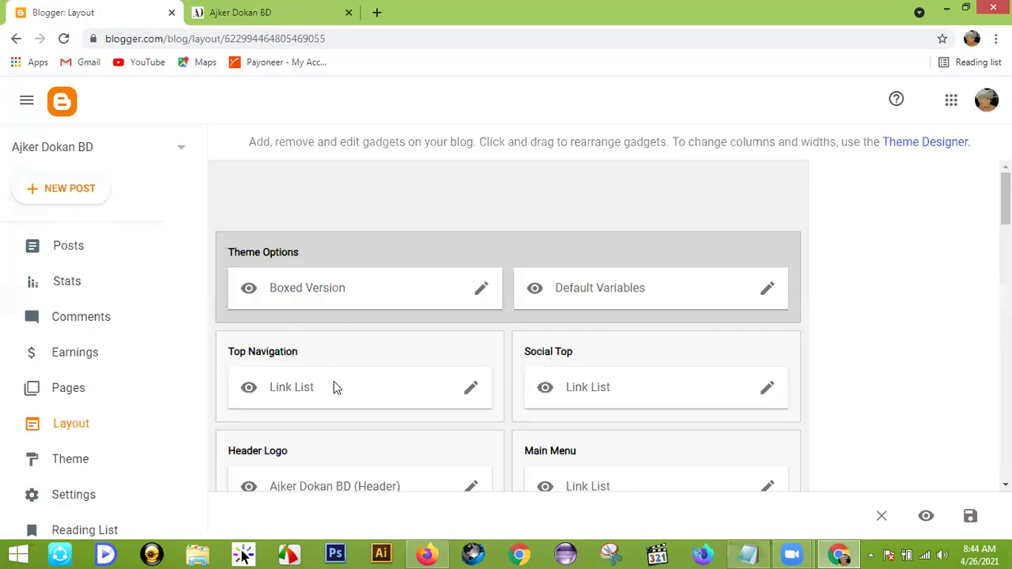
pyautogui.click(481, 291)
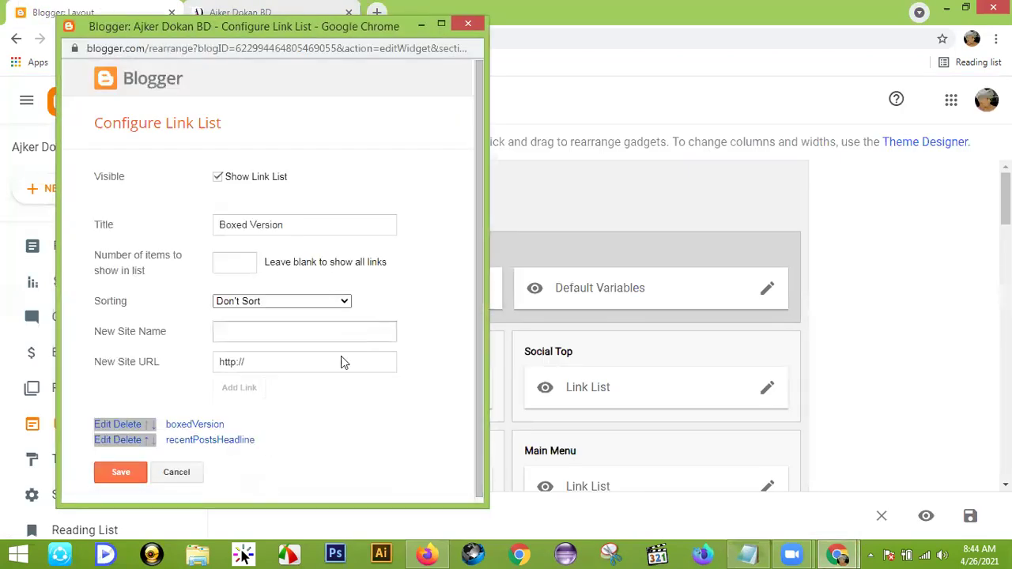
pyautogui.click(177, 472)
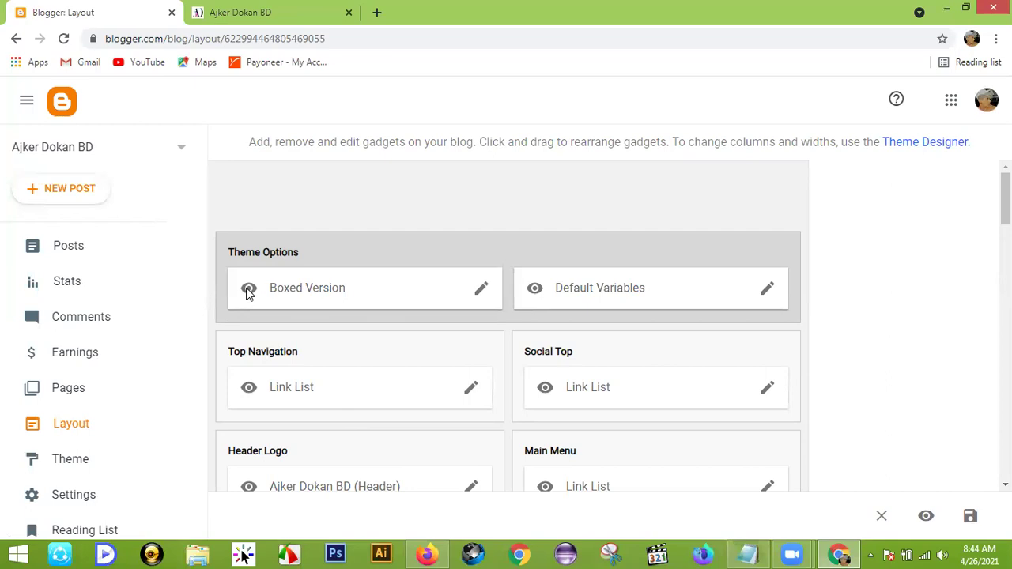
pyautogui.scroll(-2, 360, 368)
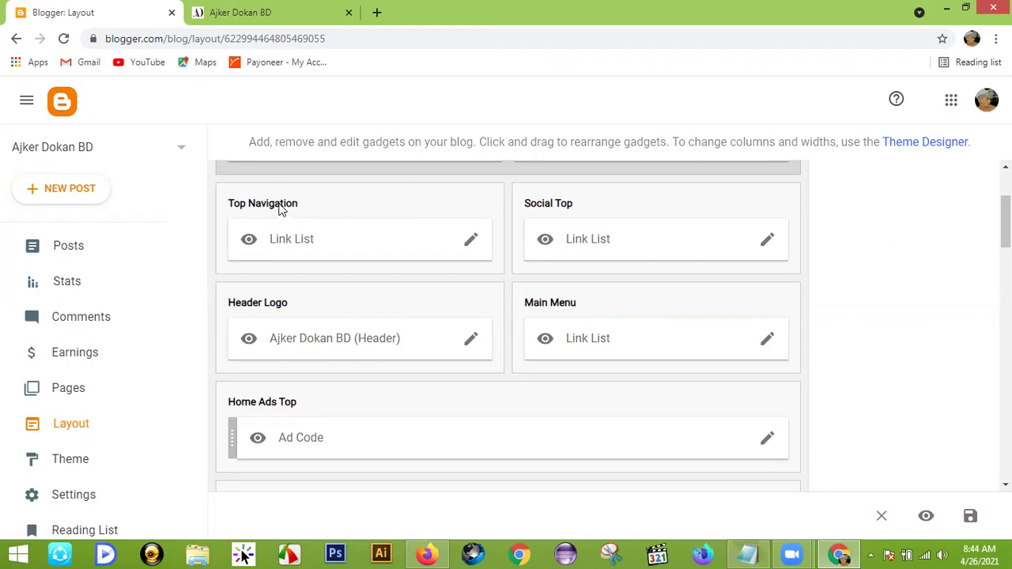
pyautogui.click(237, 9)
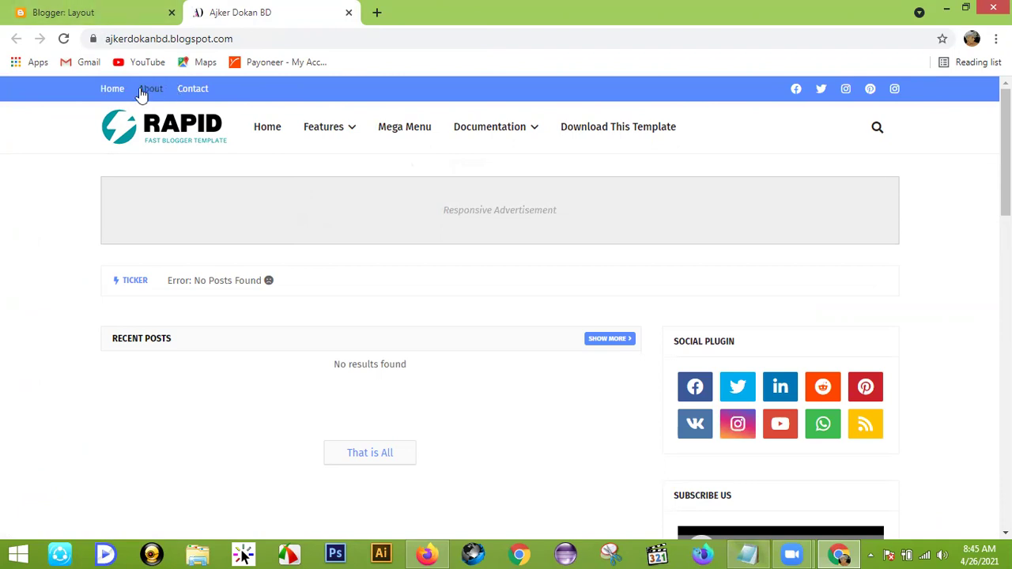
# Add a new Blog link with URL # to the Top Navigation link list
pyautogui.click(122, 16)
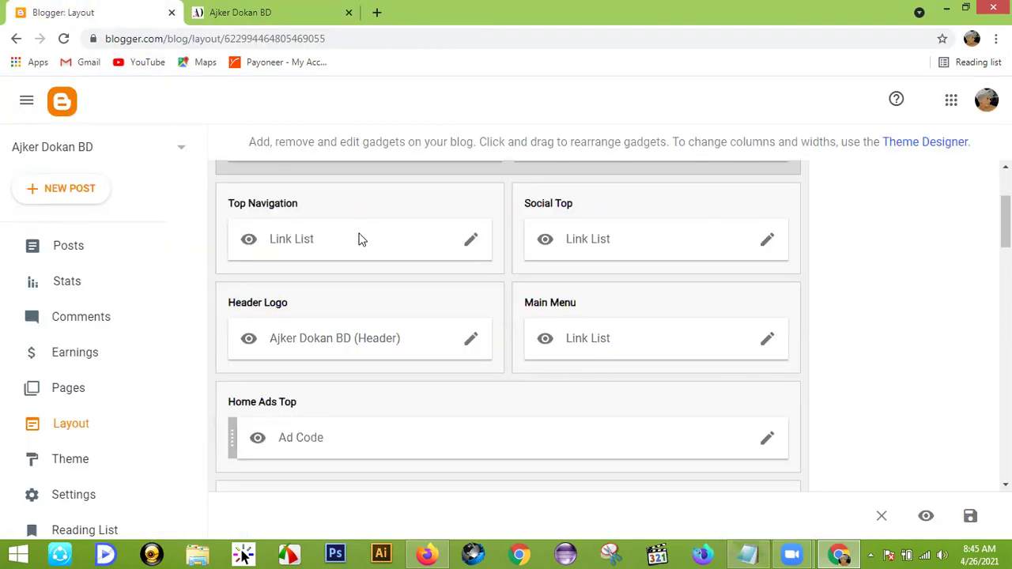
pyautogui.click(471, 240)
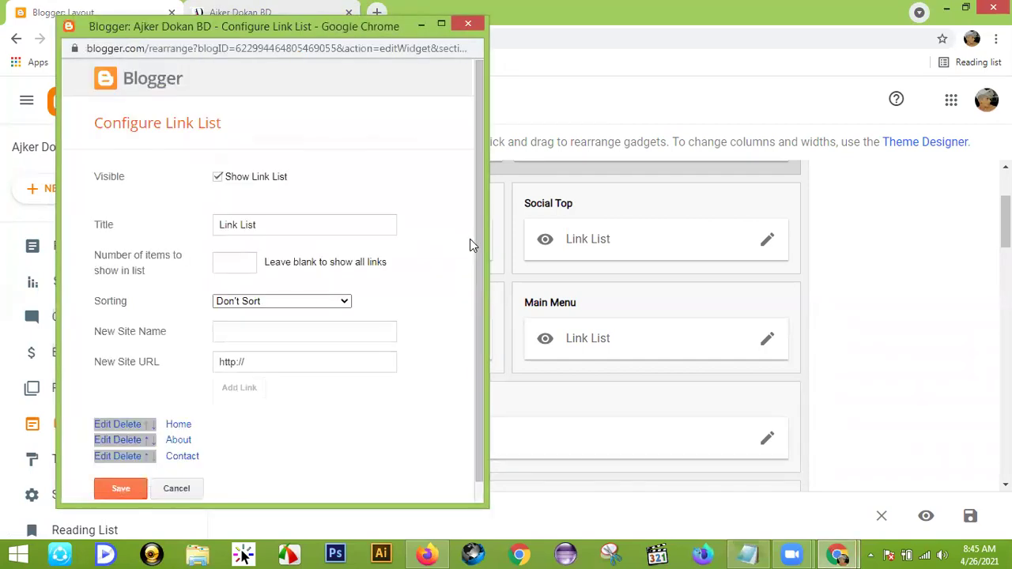
pyautogui.scroll(-1, 215, 344)
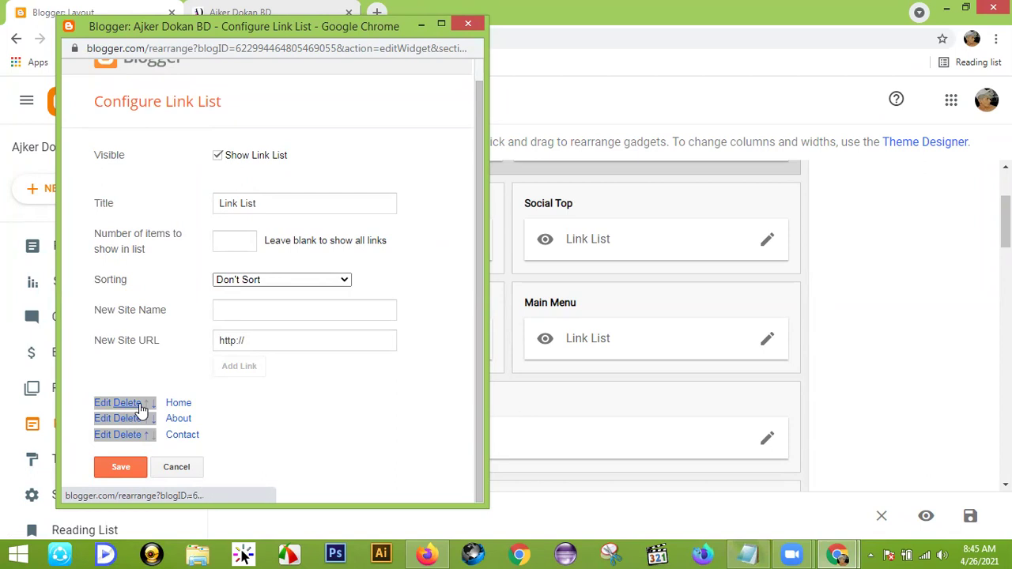
pyautogui.click(255, 311)
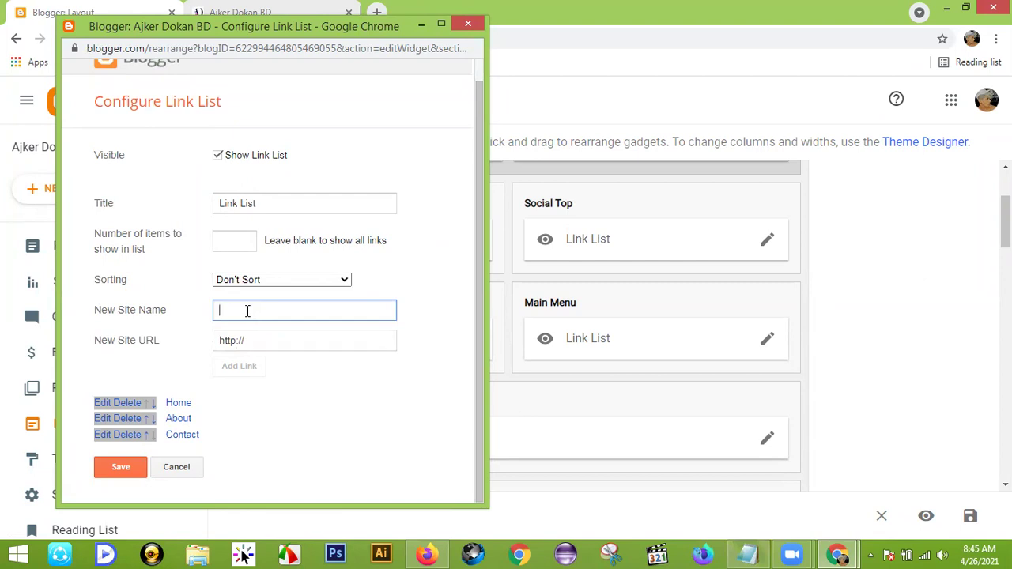
pyautogui.write('Blog')
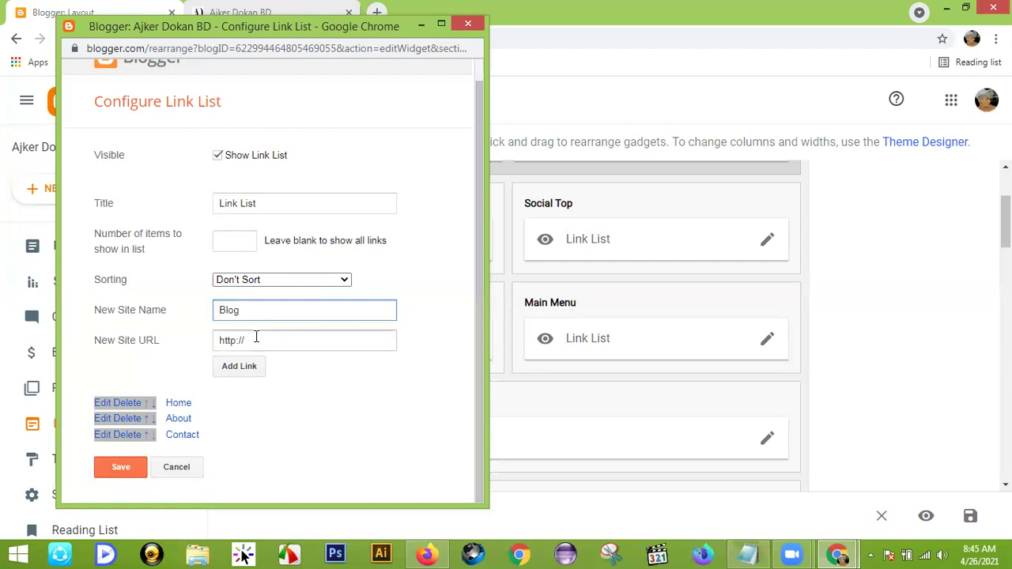
pyautogui.click(260, 340)
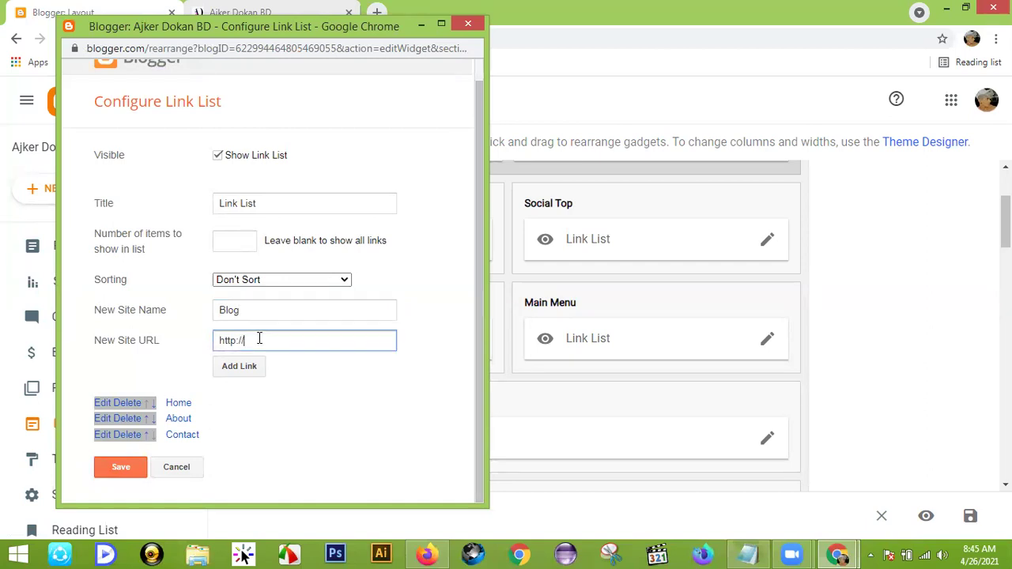
pyautogui.moveTo(240, 336); pyautogui.dragTo(194, 339)
pyautogui.write('#')
pyautogui.click(238, 366)
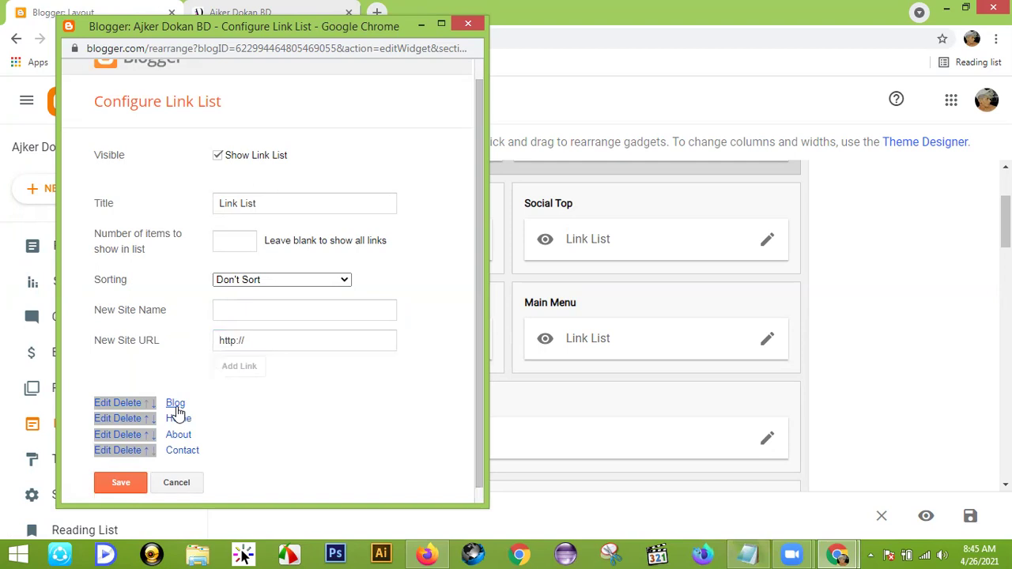
# Move the Blog link directly below Home and save the Top Navigation links
pyautogui.scroll(-1, 210, 395)
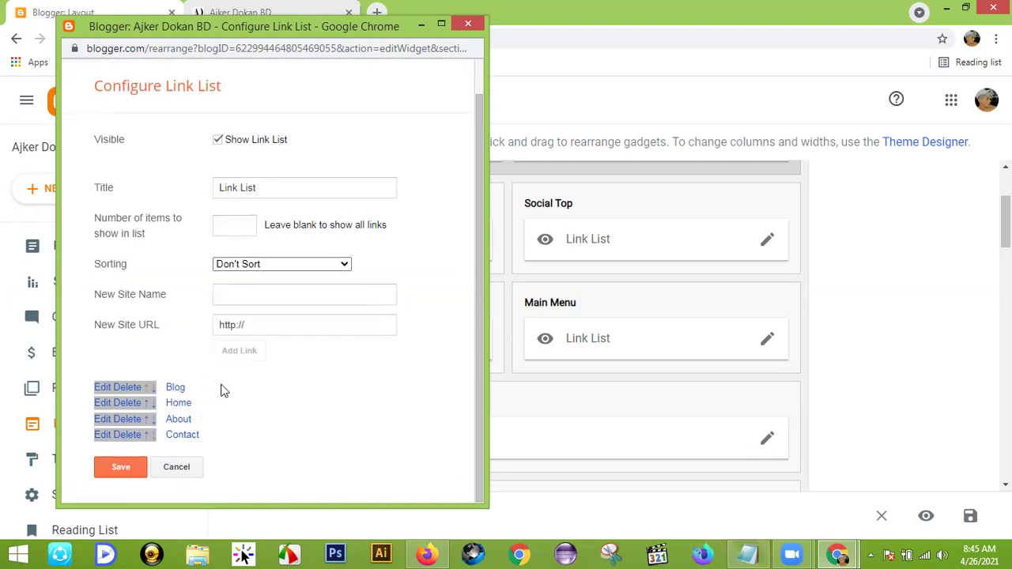
pyautogui.click(152, 390)
pyautogui.click(120, 467)
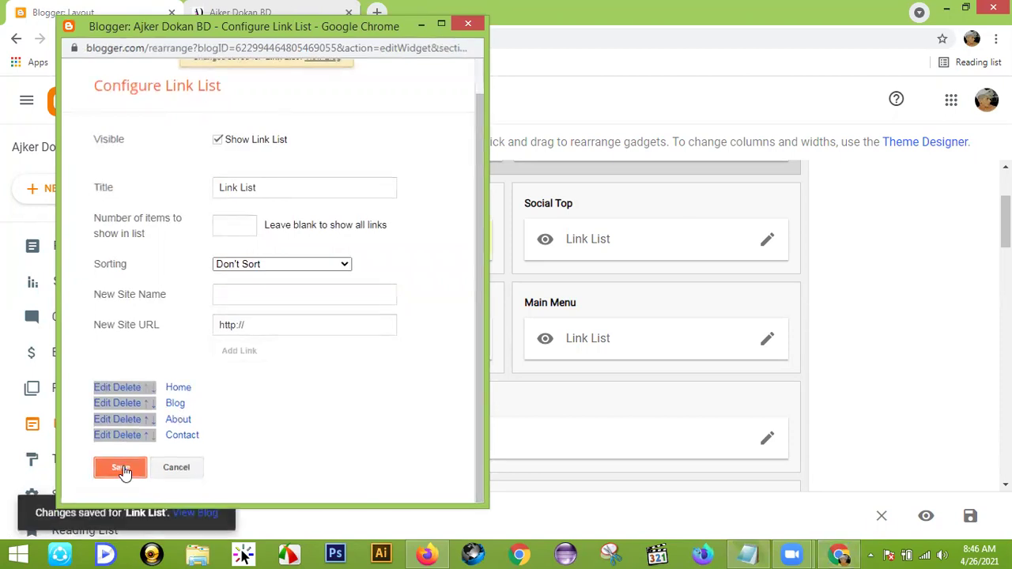
pyautogui.click(246, 19)
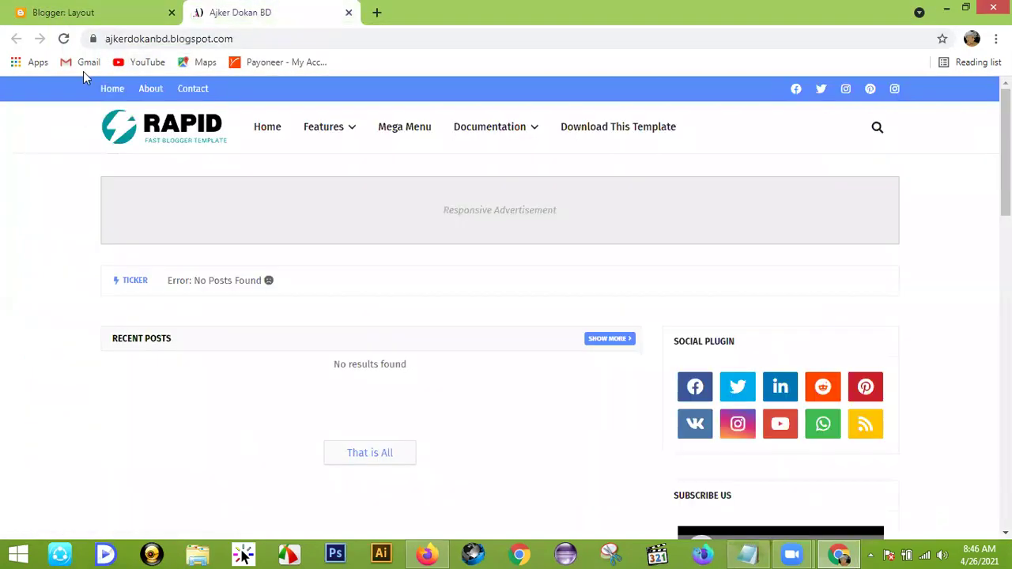
# Reload the live blog to confirm the Home, Blog, About, Contact menu, then return to Layout
pyautogui.click(65, 40)
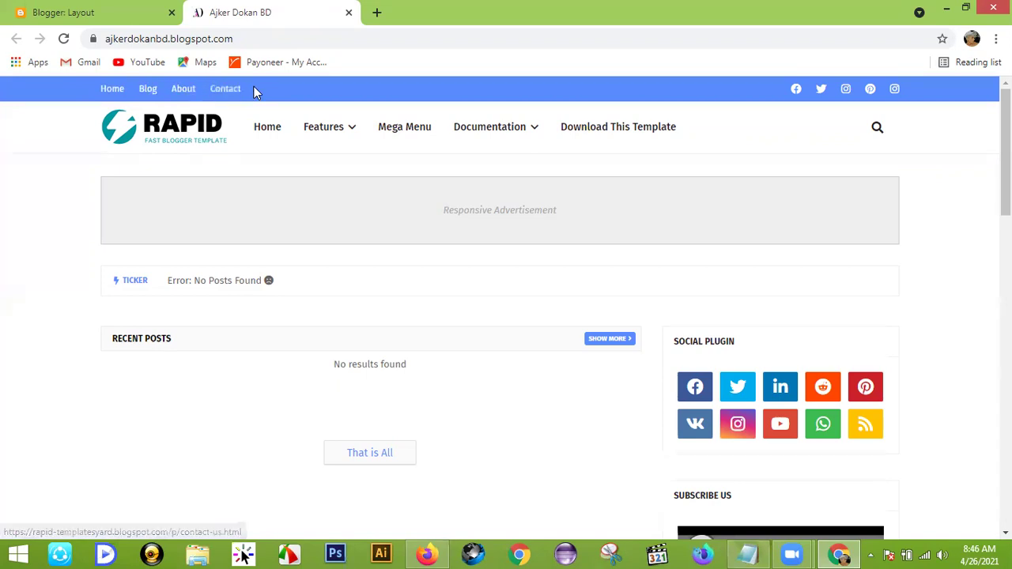
pyautogui.click(117, 13)
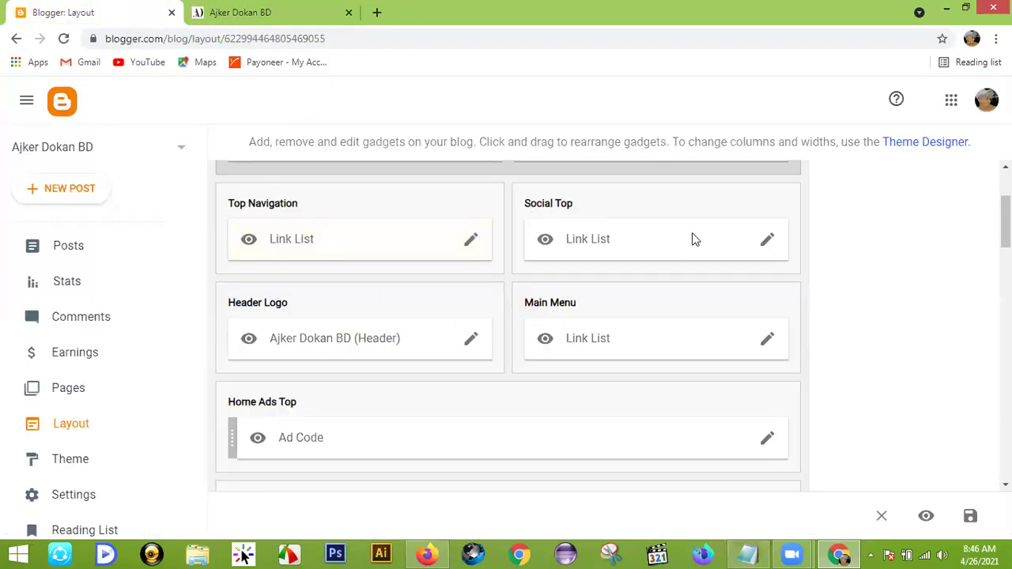
# Rename the duplicate last instagram entry in Social Top to YouTube
pyautogui.click(766, 242)
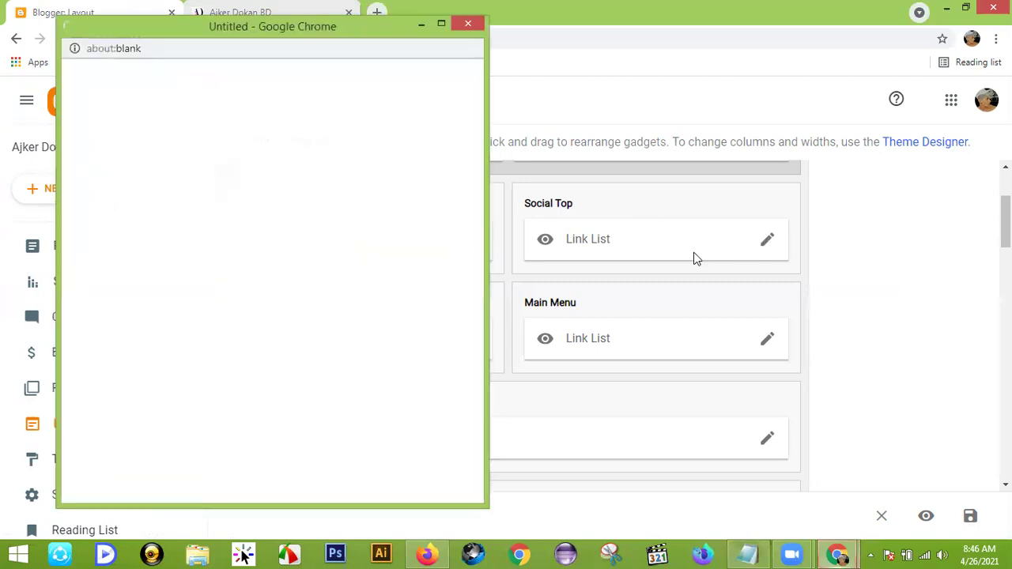
pyautogui.scroll(-1, 316, 265)
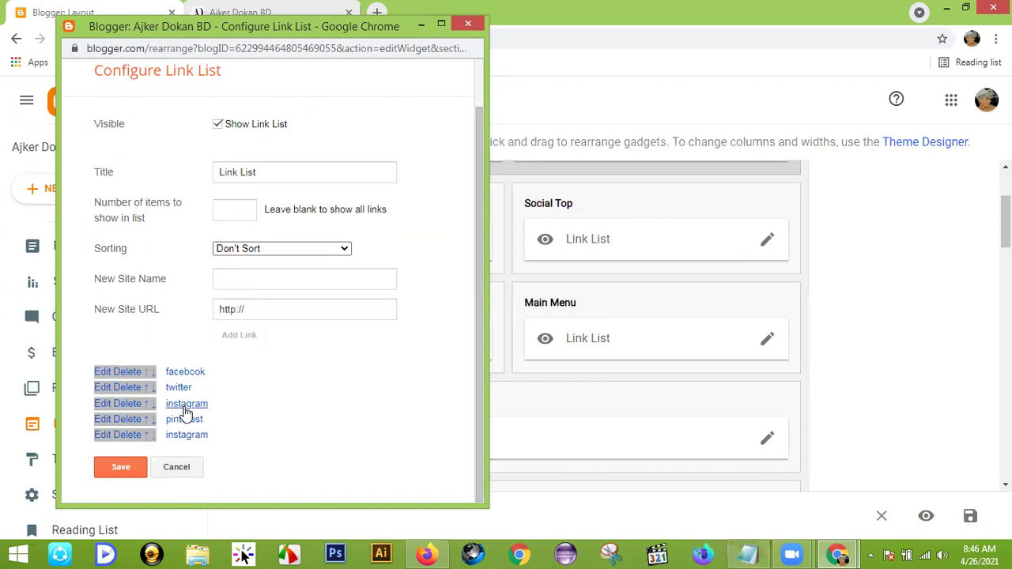
pyautogui.click(102, 435)
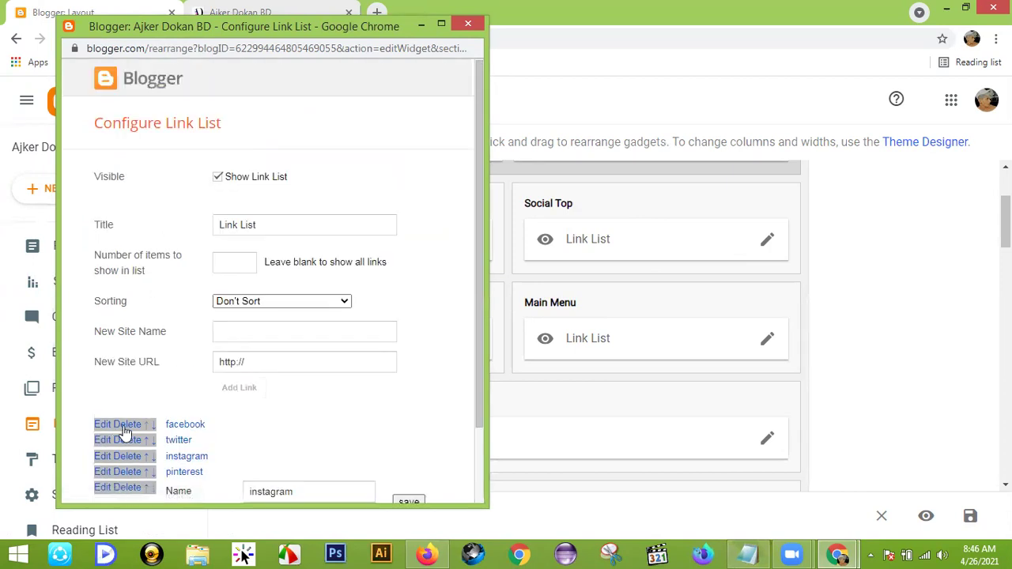
pyautogui.scroll(-2, 287, 368)
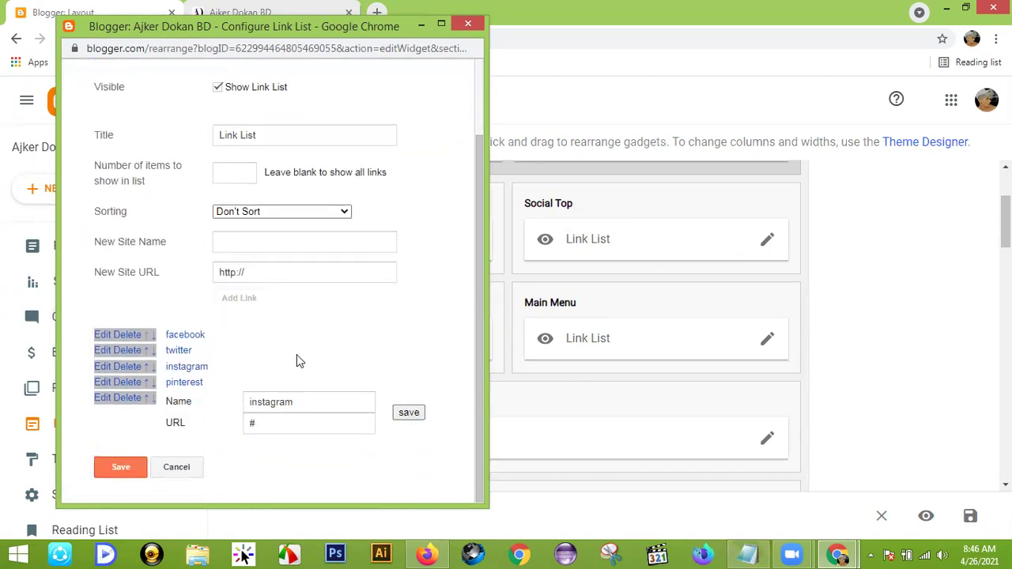
pyautogui.moveTo(299, 402); pyautogui.dragTo(187, 401)
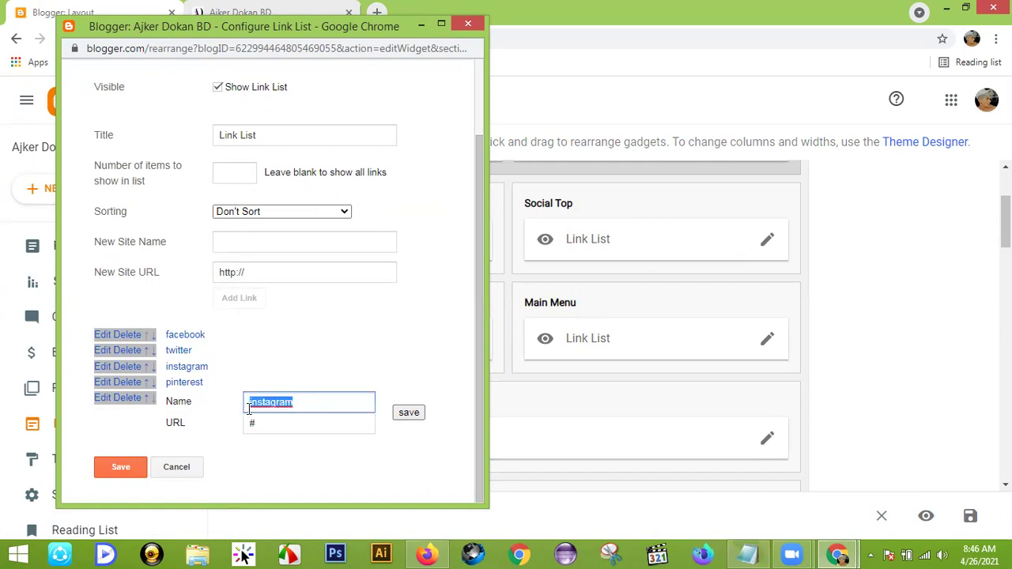
pyautogui.write('YouTube')
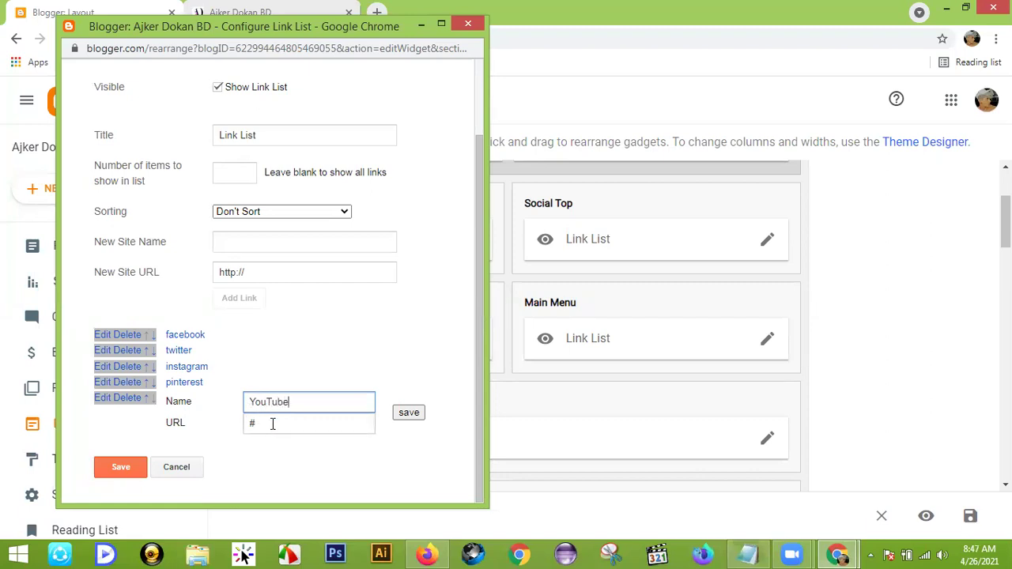
pyautogui.click(409, 413)
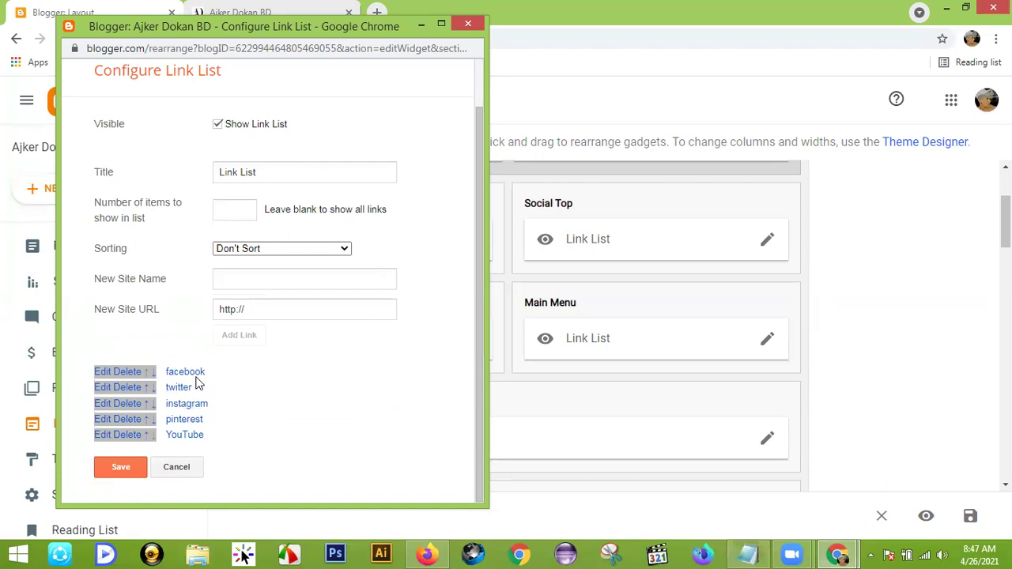
# Open the Social Top facebook entry for editing
pyautogui.click(238, 279)
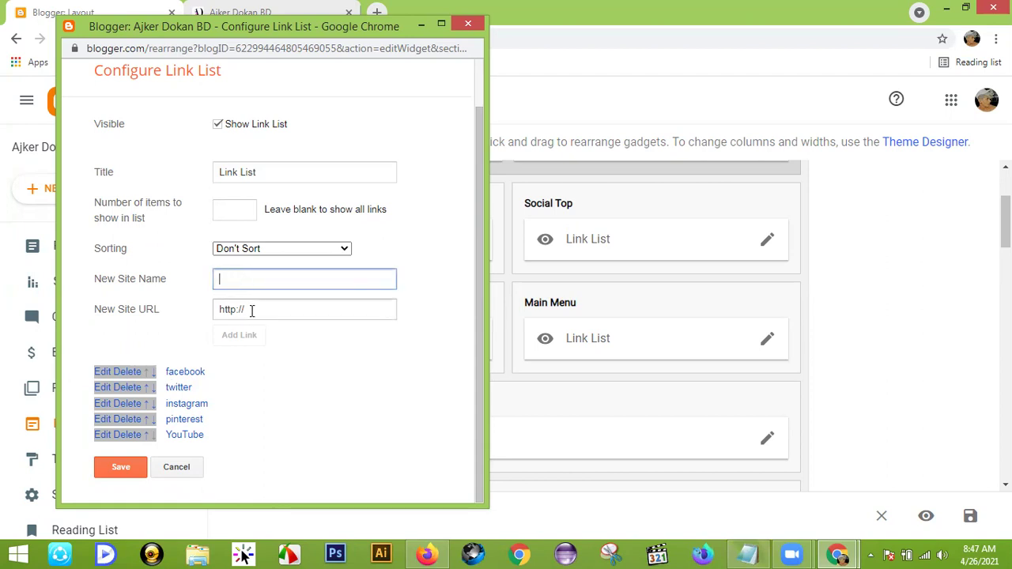
pyautogui.click(291, 405)
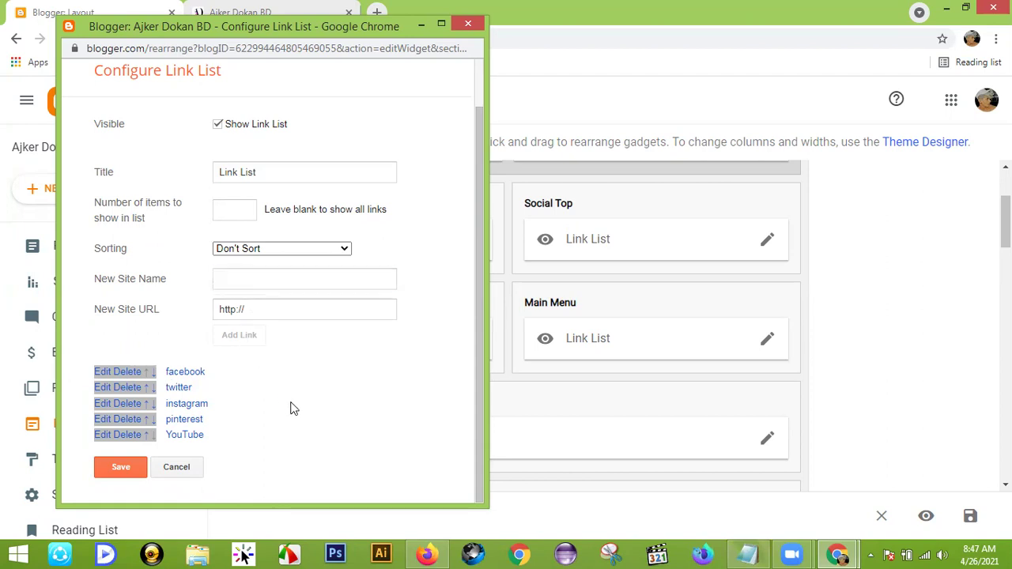
pyautogui.click(98, 372)
pyautogui.scroll(-1, 180, 361)
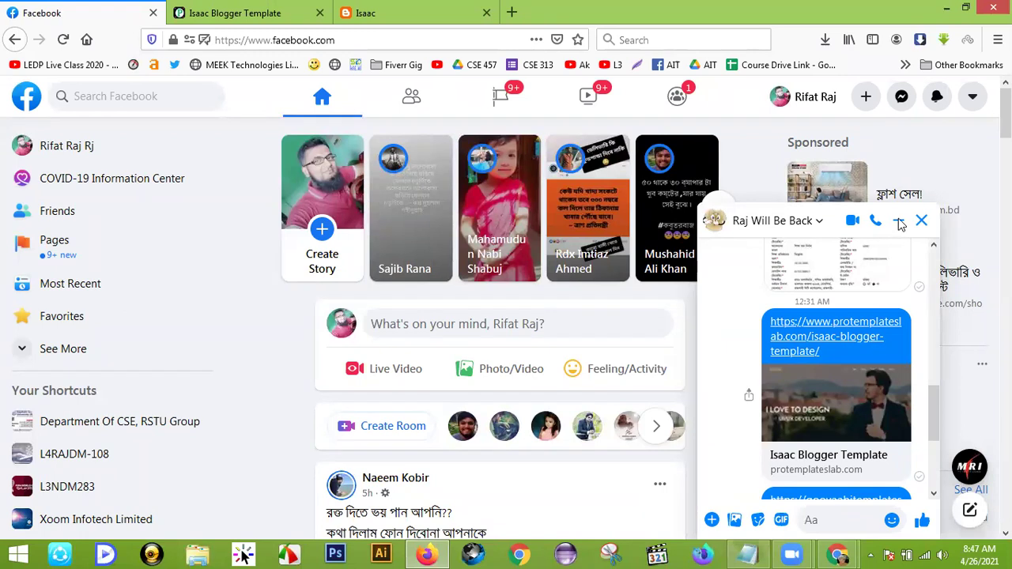
# Close the Messenger chat and stray ad tab, then copy the Facebook profile page's address
pyautogui.click(899, 225)
pyautogui.click(827, 184)
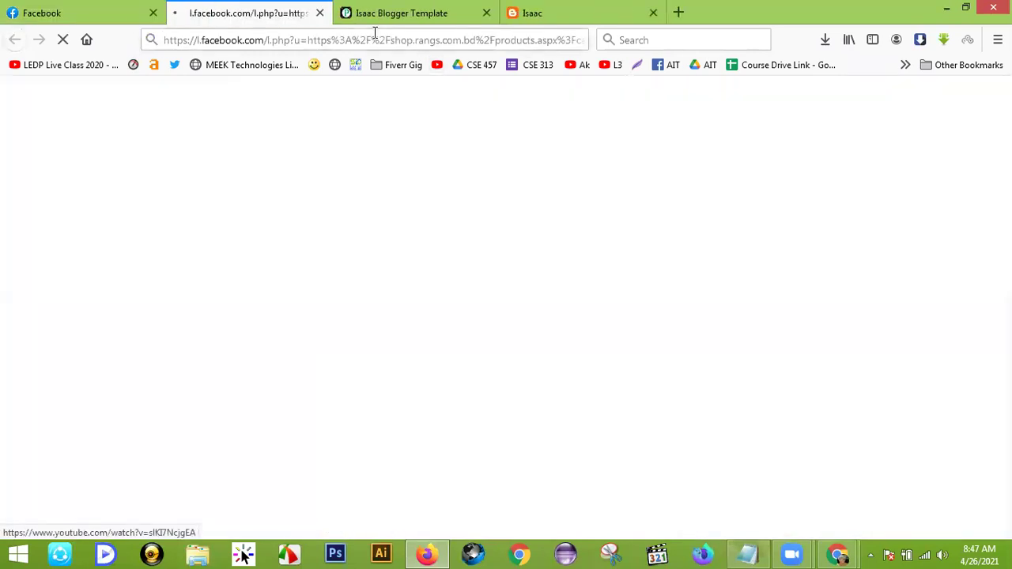
pyautogui.click(319, 13)
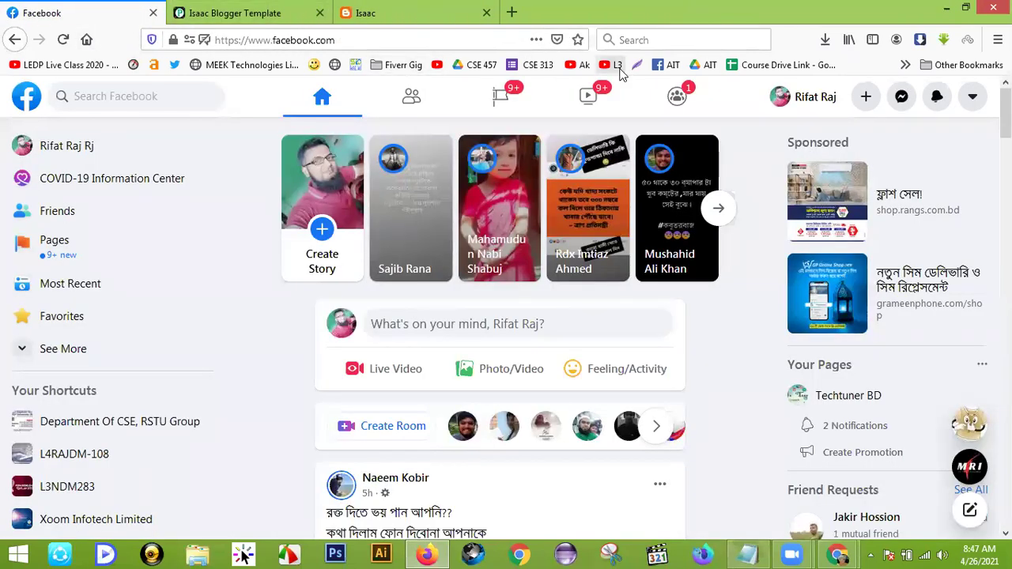
pyautogui.click(814, 101)
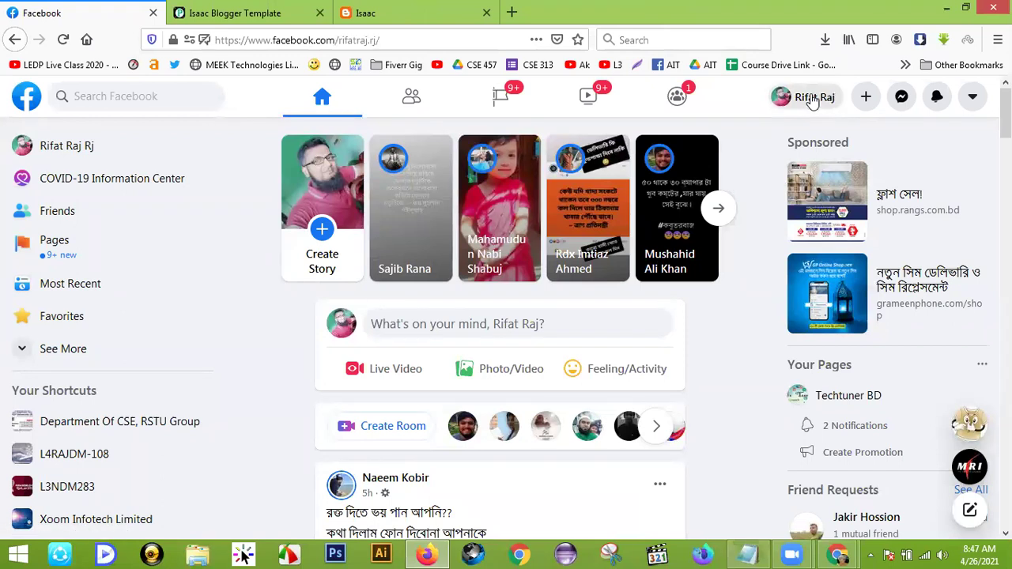
pyautogui.click(387, 40)
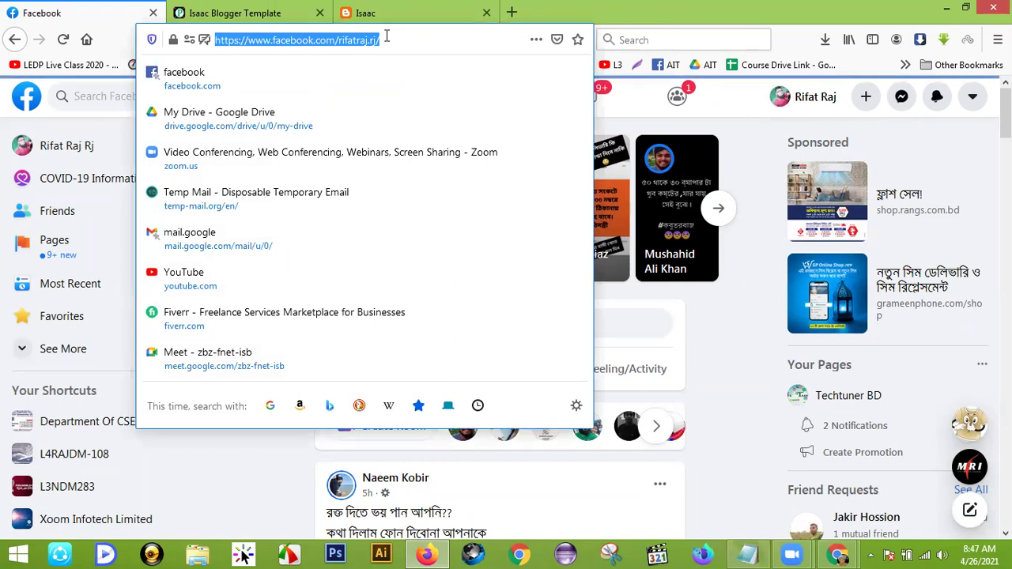
pyautogui.click(747, 348)
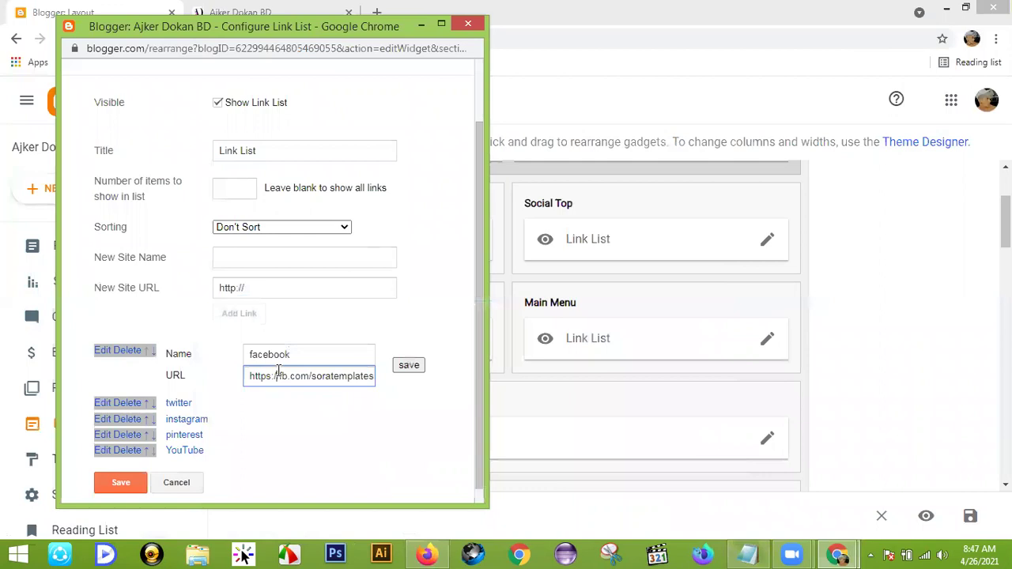
# Paste the profile address as the facebook link URL and save the Social Top list
pyautogui.tripleClick(279, 370)
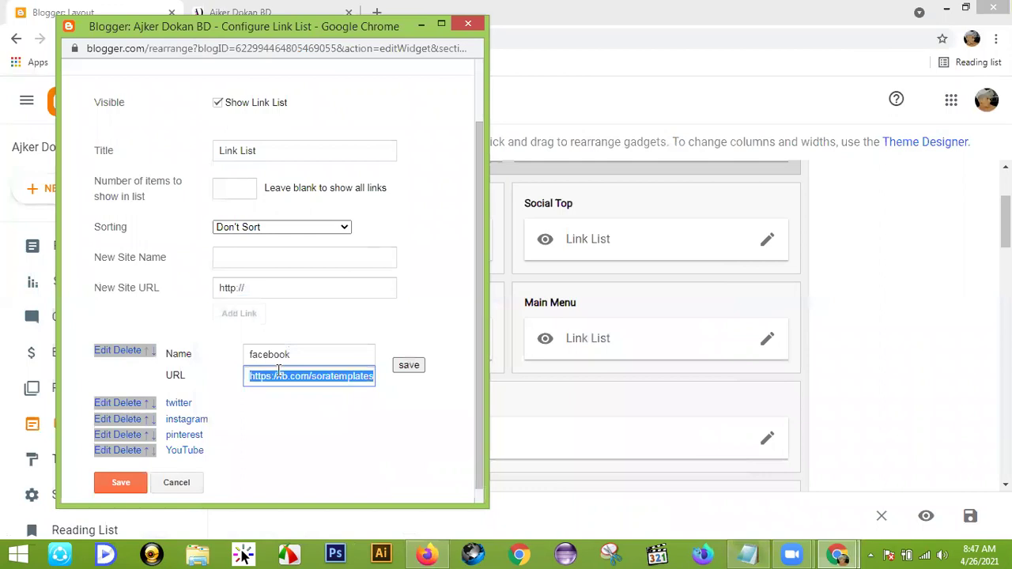
pyautogui.write('www.facebook.com/rifatraj.rj')
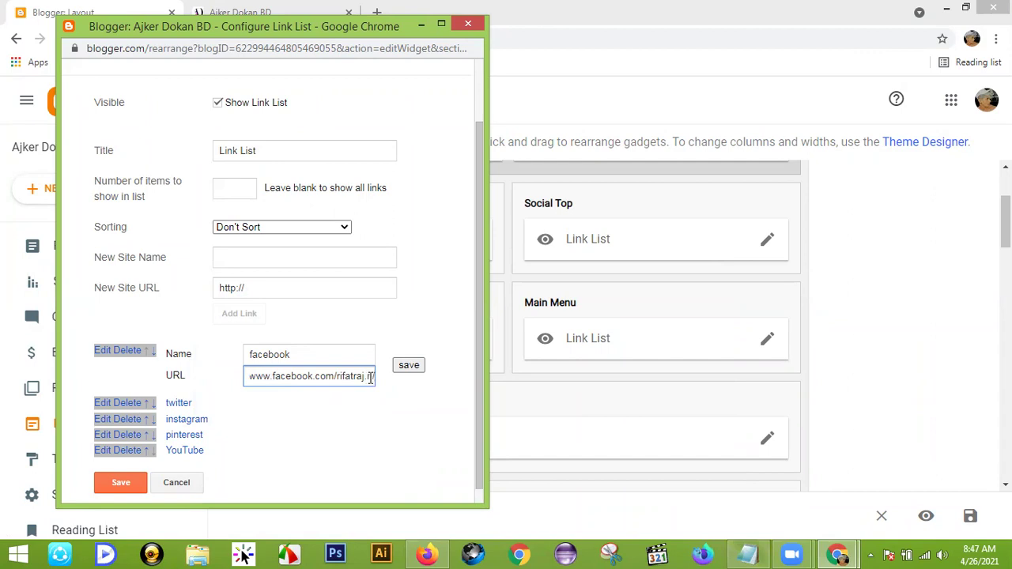
pyautogui.click(409, 366)
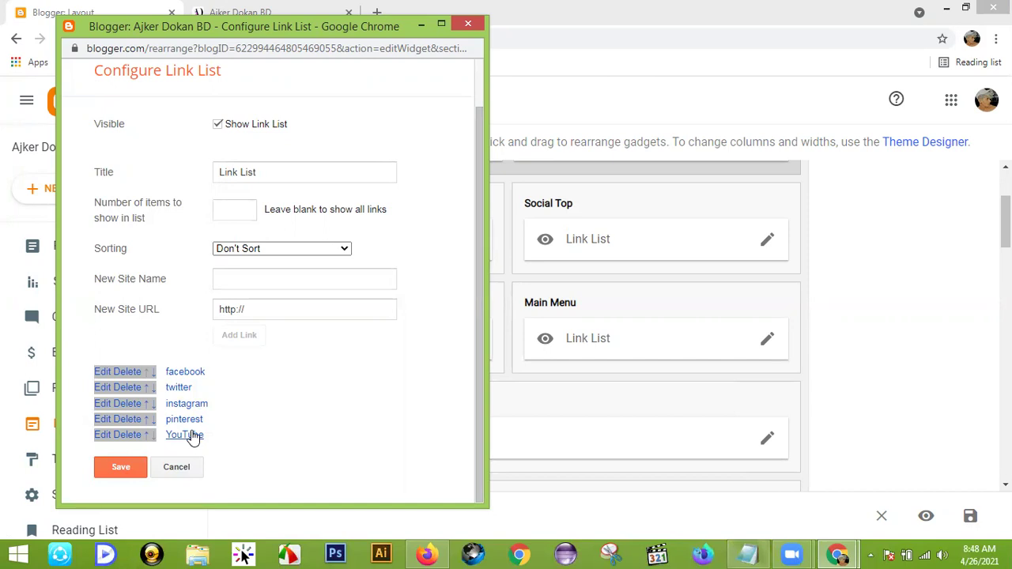
pyautogui.click(123, 468)
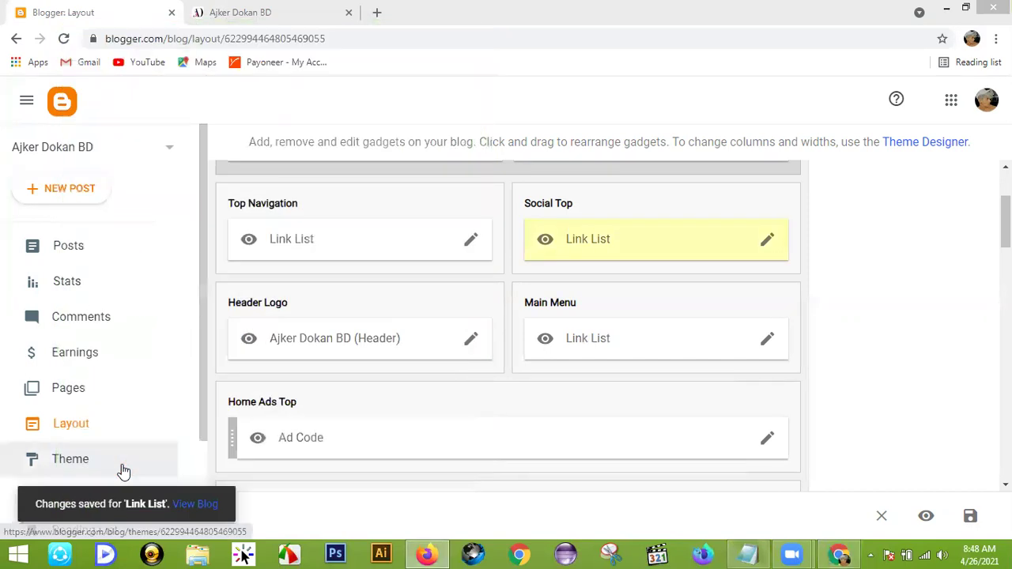
pyautogui.click(286, 11)
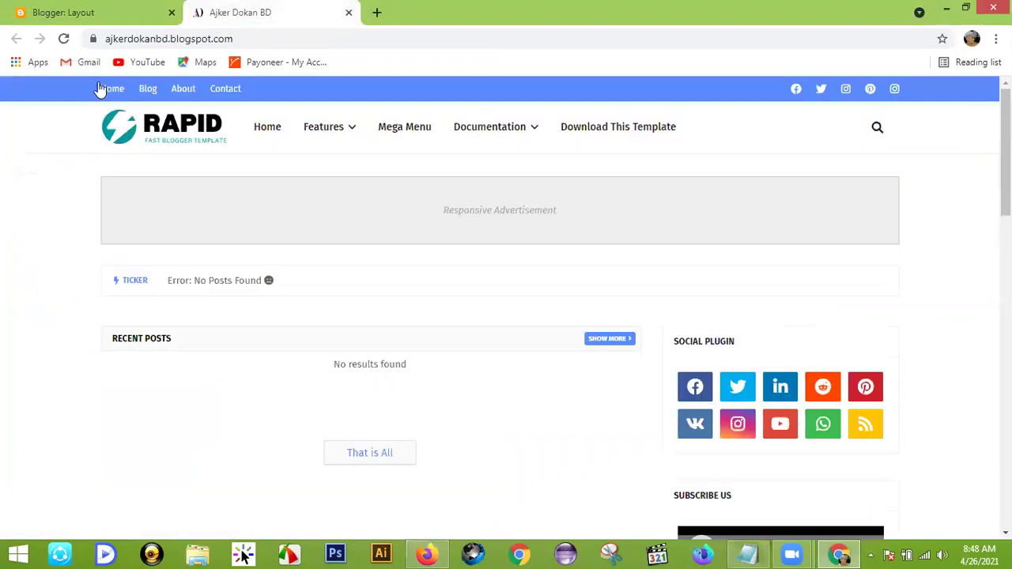
pyautogui.click(64, 39)
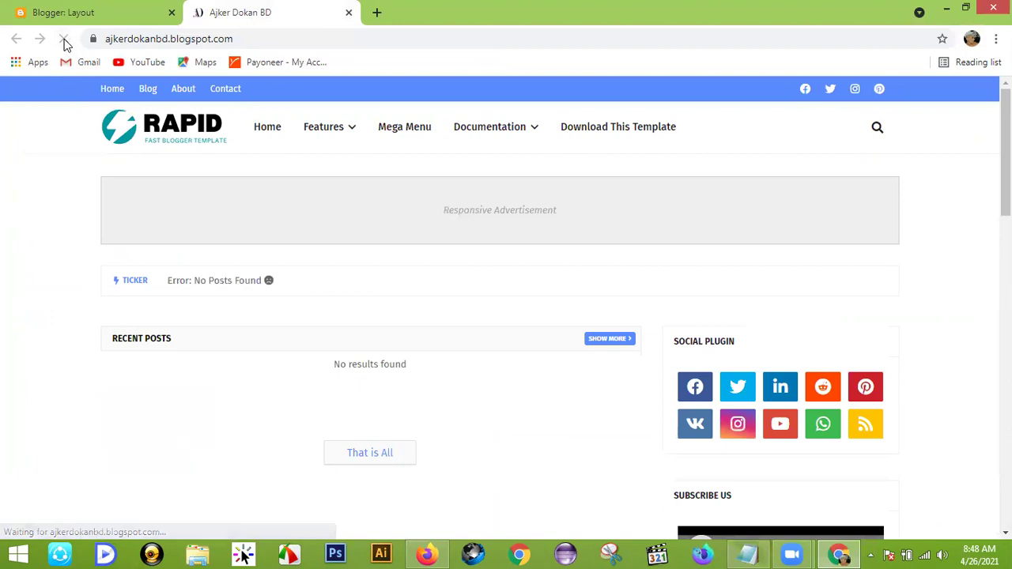
pyautogui.middleClick(806, 89)
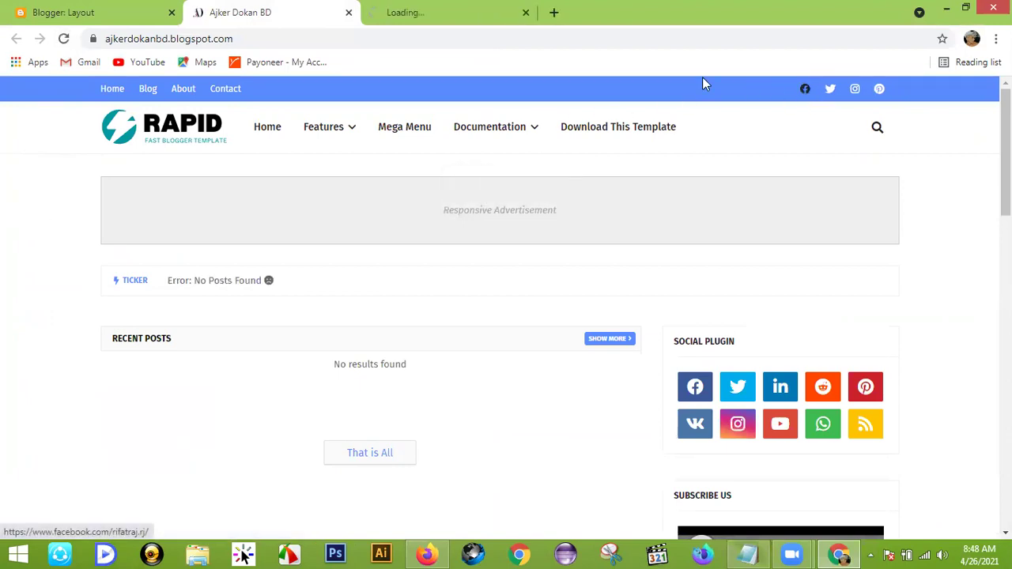
pyautogui.click(396, 18)
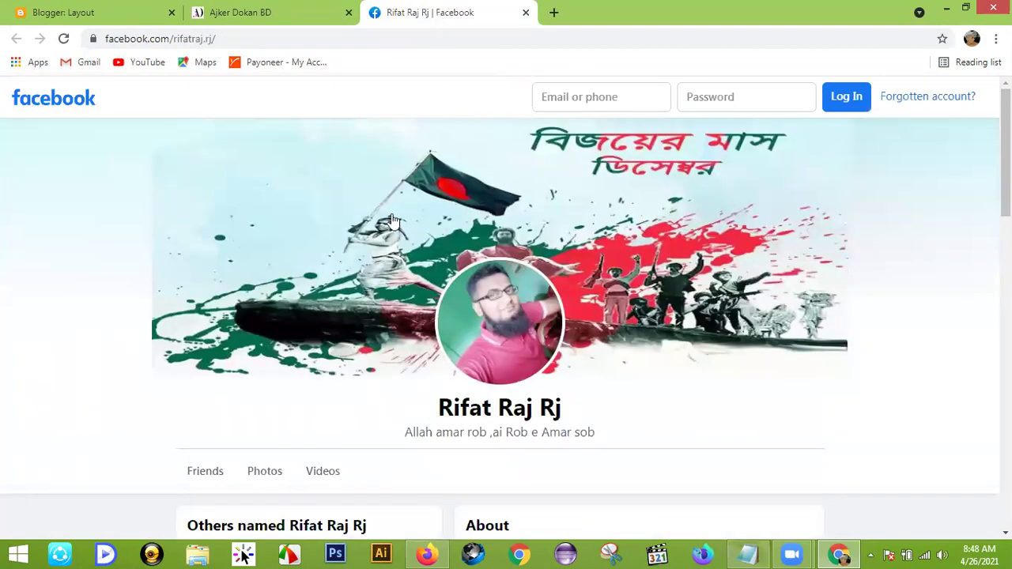
pyautogui.scroll(-1, 348, 285)
pyautogui.scroll(-2, 348, 285)
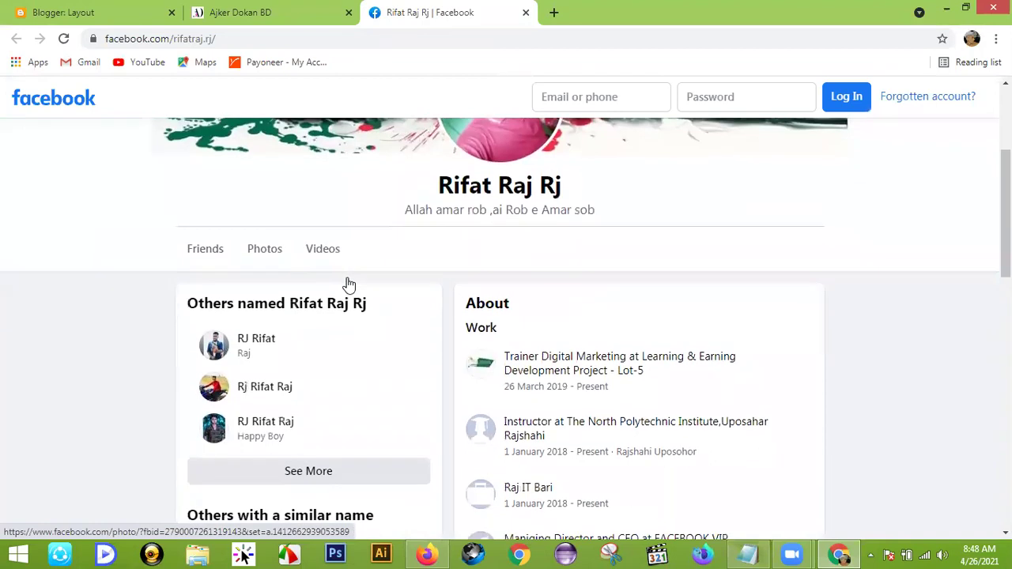
pyautogui.scroll(-4, 419, 278)
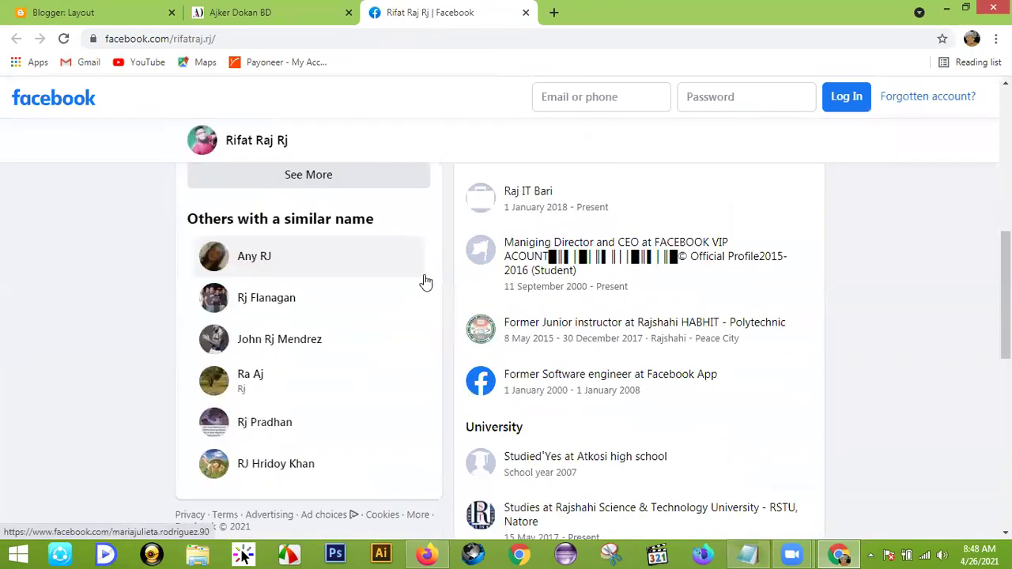
pyautogui.scroll(7, 423, 278)
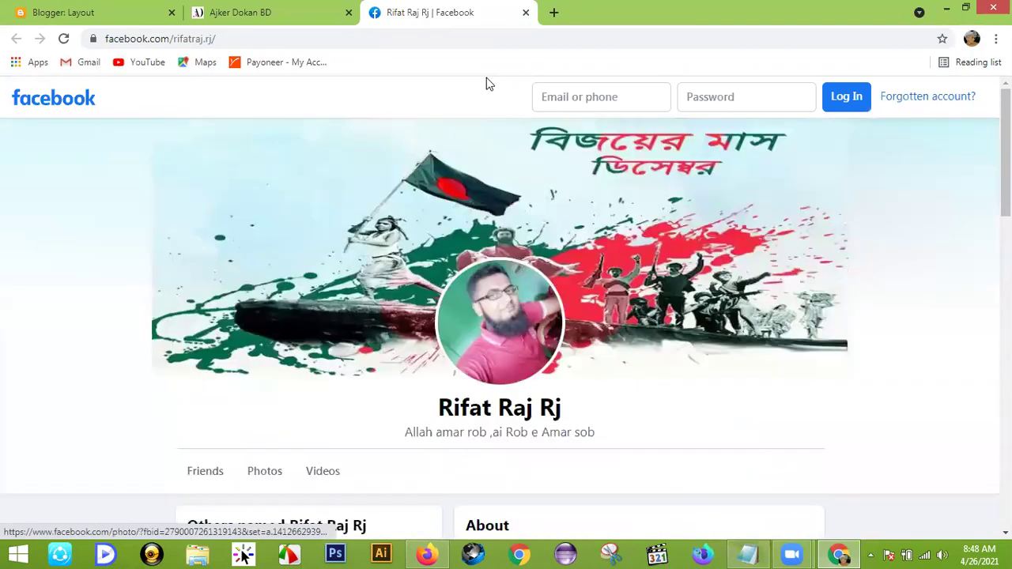
pyautogui.scroll(-3, 136, 278)
pyautogui.scroll(-4, 108, 291)
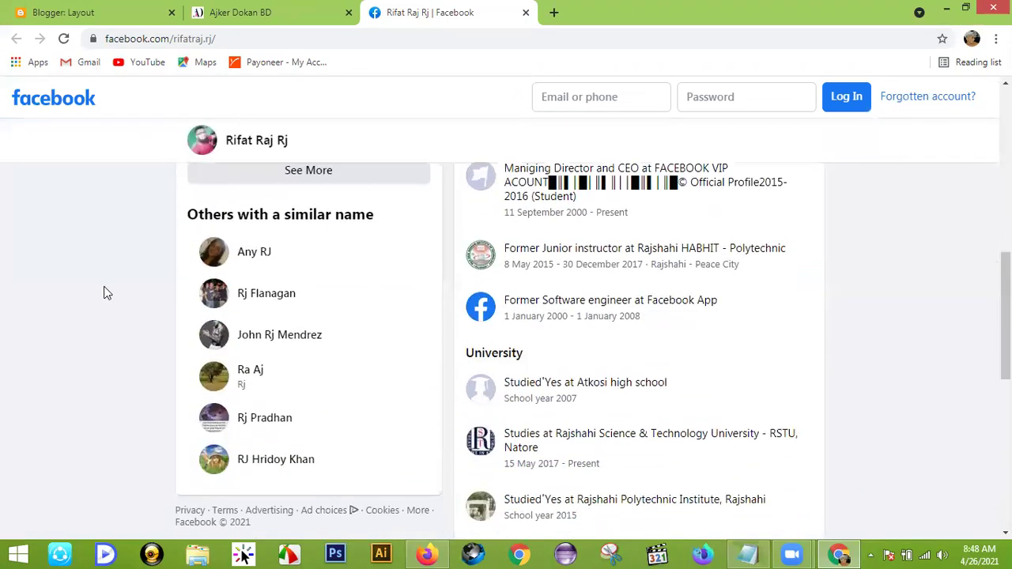
pyautogui.scroll(-2, 107, 293)
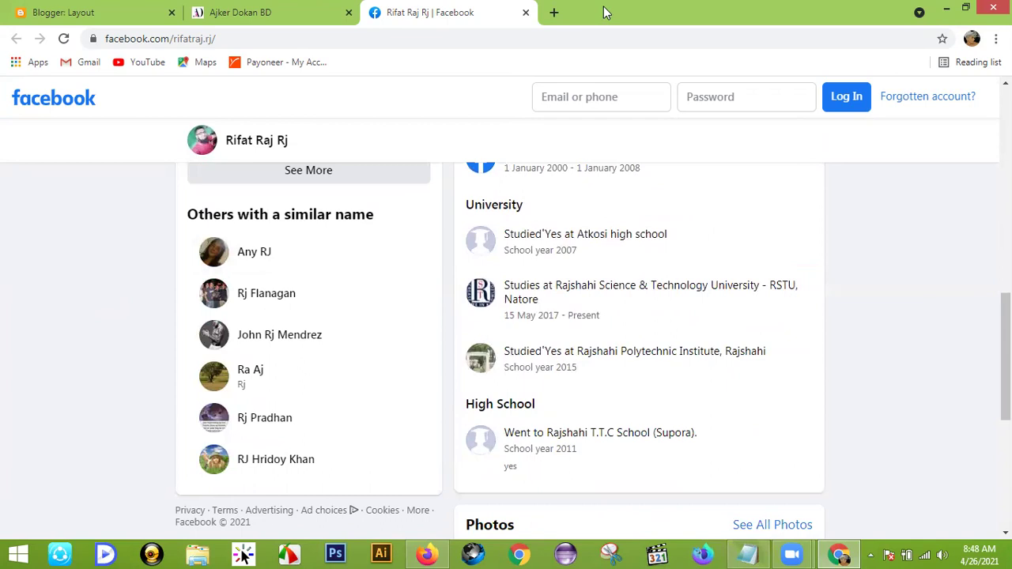
pyautogui.click(527, 13)
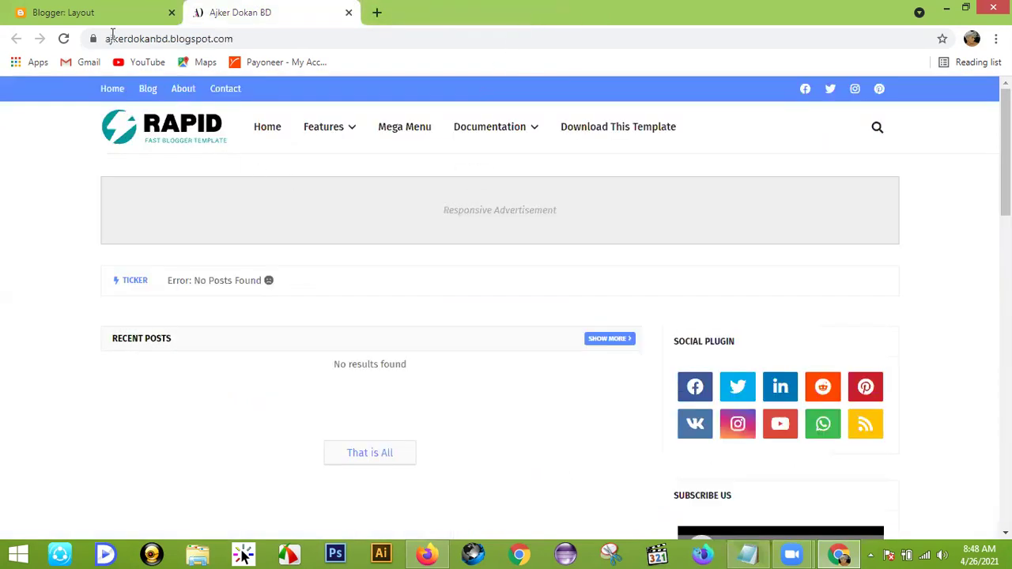
pyautogui.click(107, 20)
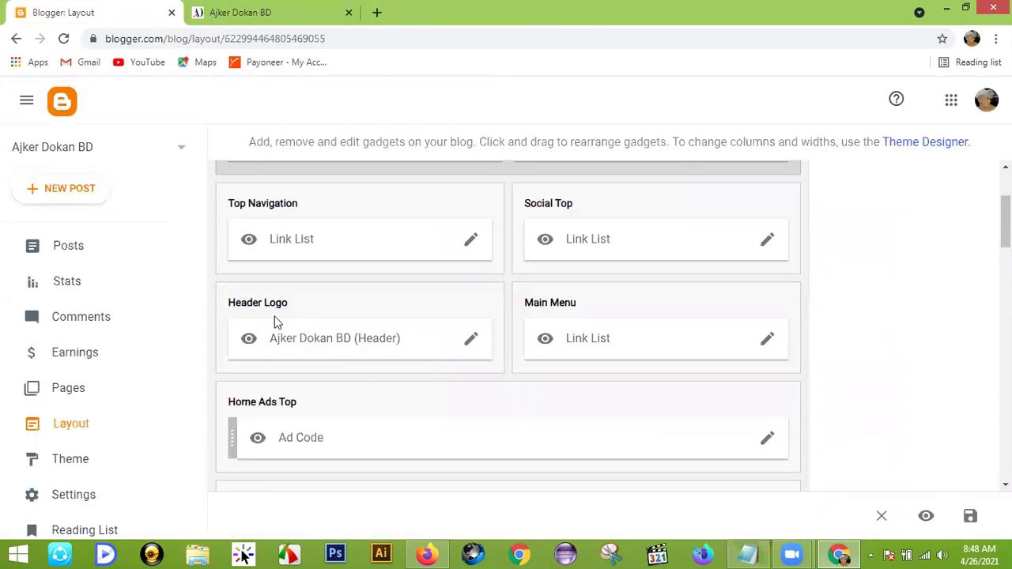
# Remove the RAPID header logo and upload digital-bangladesh-1-638.jpg from the Desktop instead
pyautogui.click(233, 11)
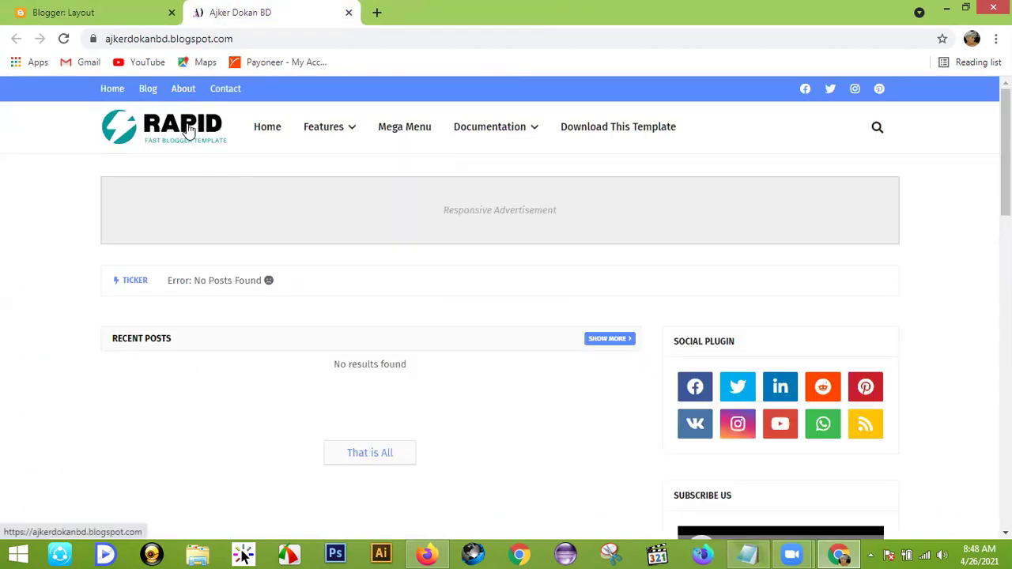
pyautogui.click(95, 10)
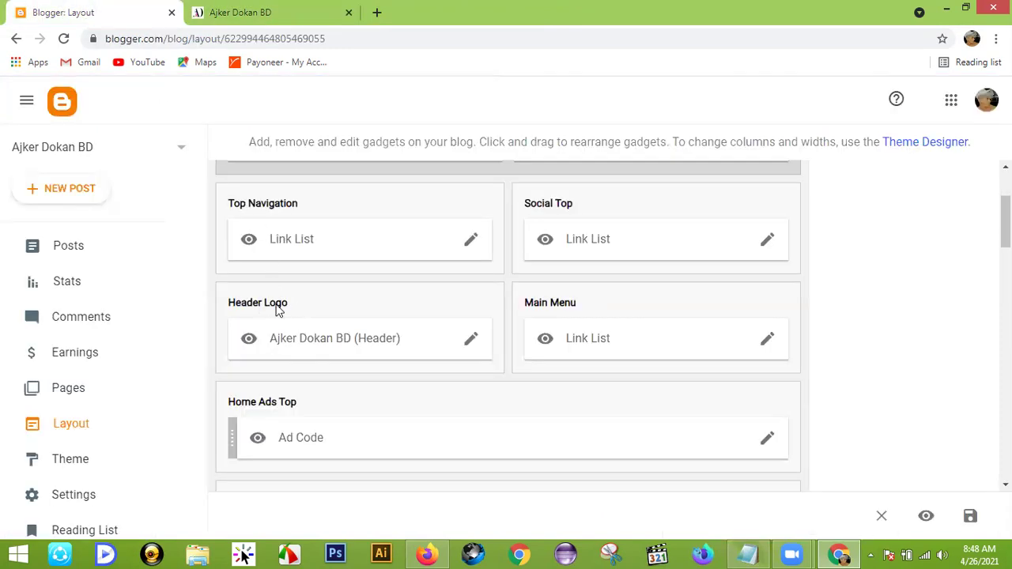
pyautogui.click(471, 340)
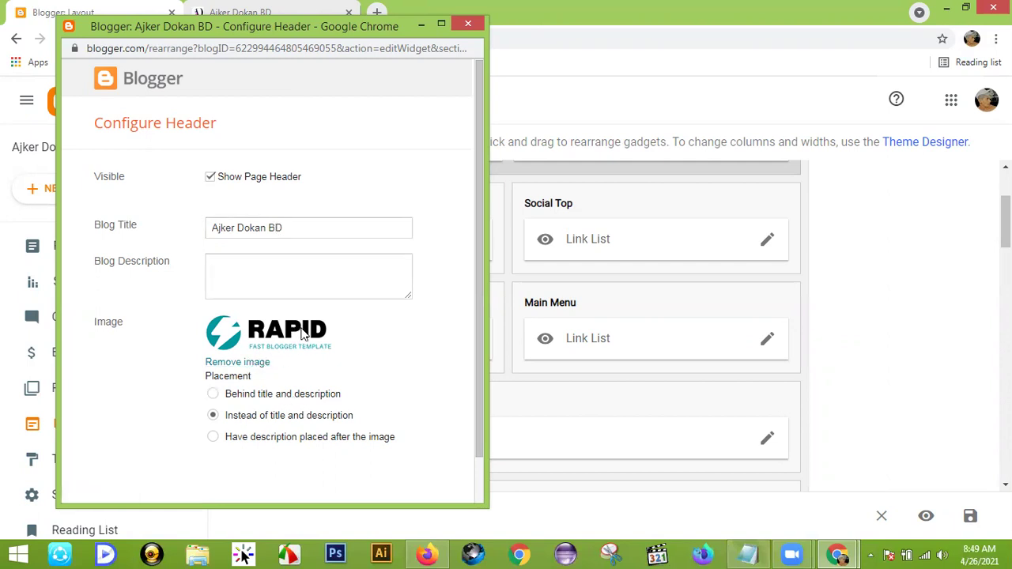
pyautogui.scroll(-1, 332, 324)
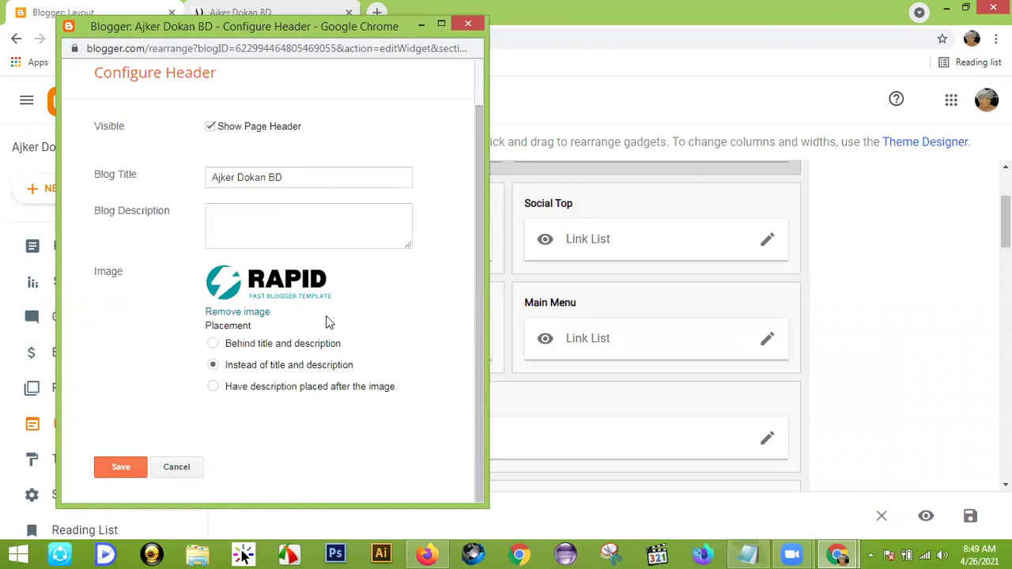
pyautogui.click(247, 313)
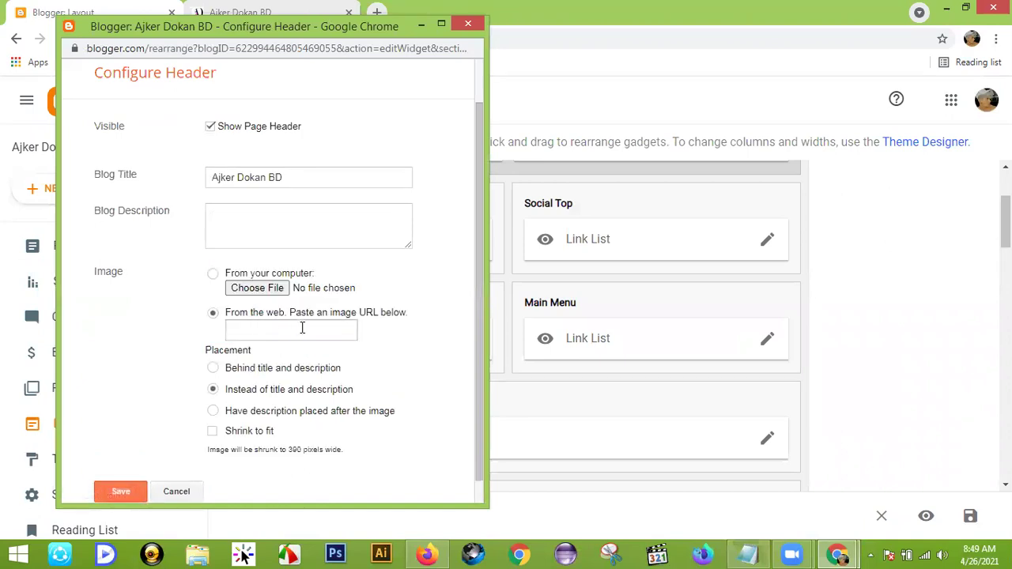
pyautogui.scroll(-1, 317, 336)
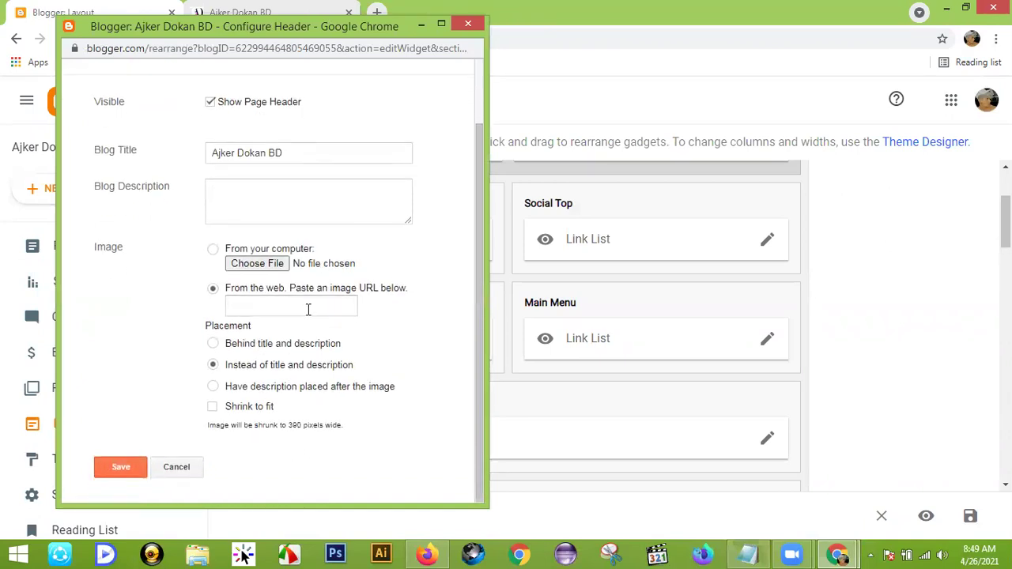
pyautogui.click(271, 264)
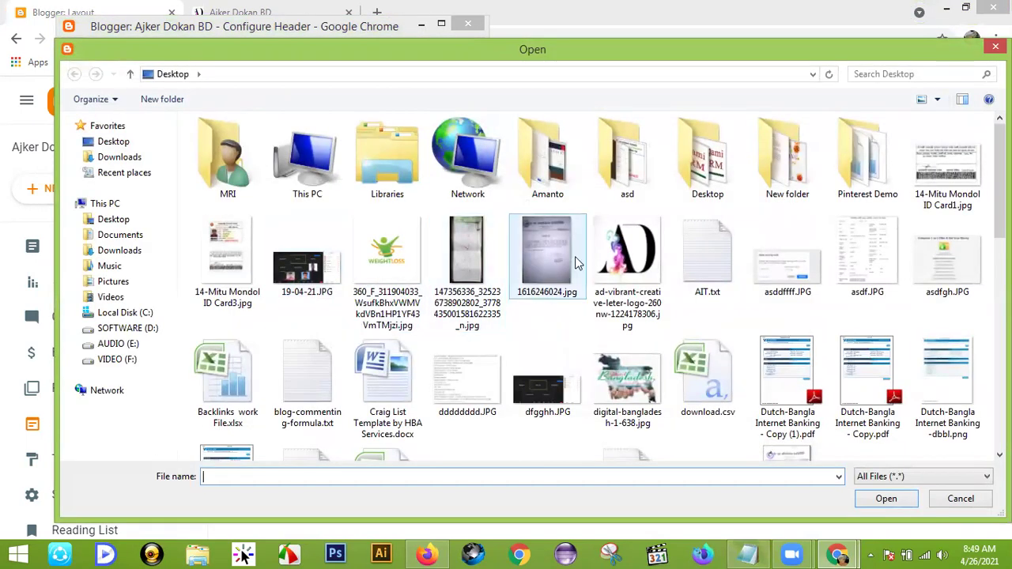
pyautogui.click(624, 387)
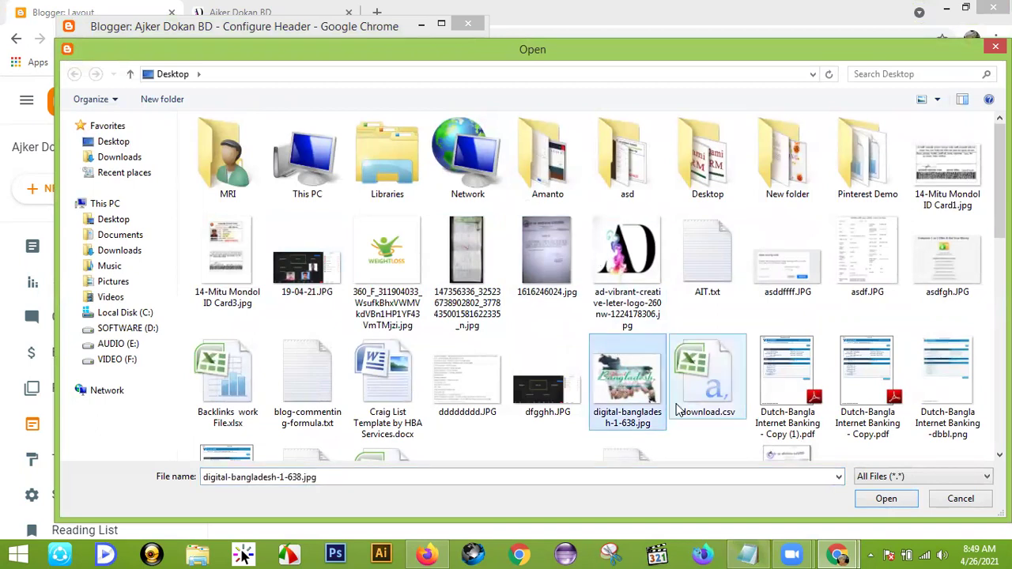
pyautogui.click(886, 499)
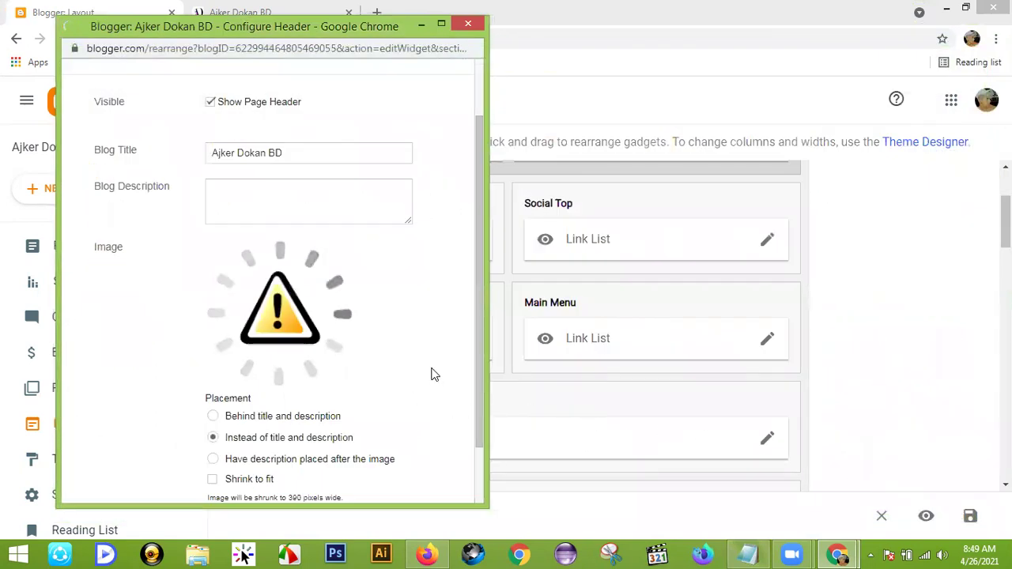
# Review the Digital Bangladesh image preview in Configure Header, then cancel without saving
pyautogui.scroll(-2, 442, 372)
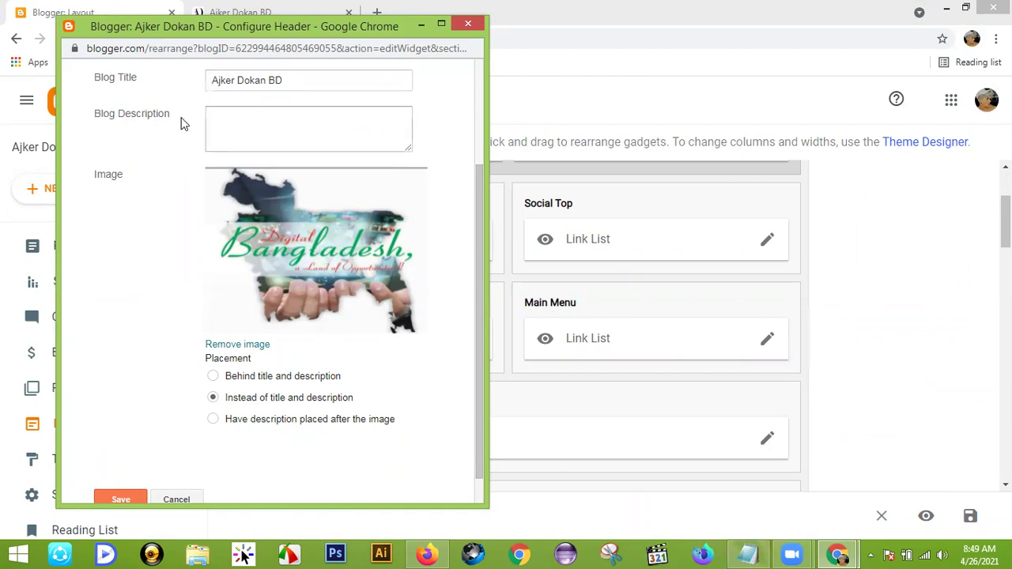
pyautogui.scroll(1, 250, 133)
pyautogui.scroll(1, 261, 158)
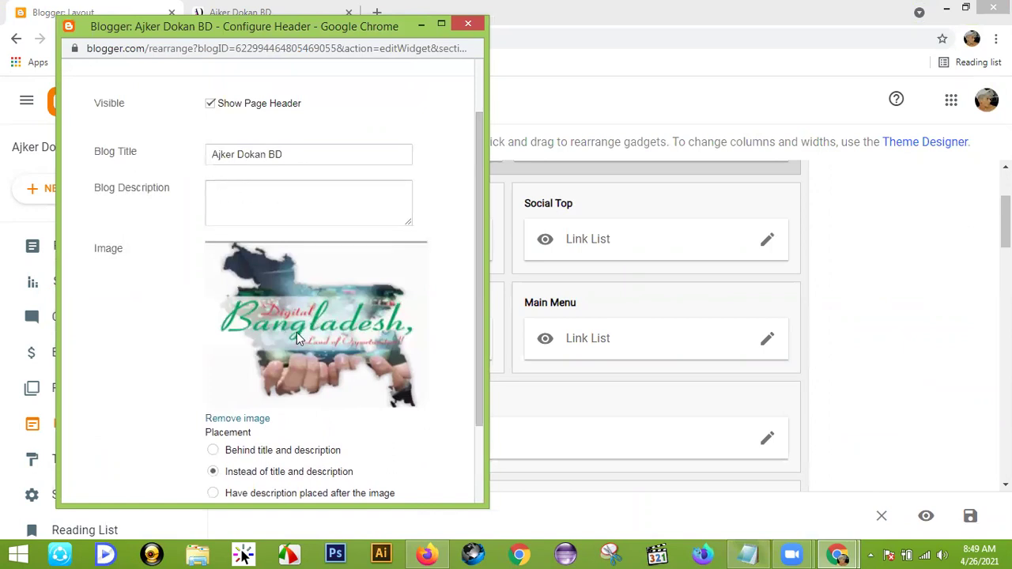
pyautogui.scroll(-1, 286, 316)
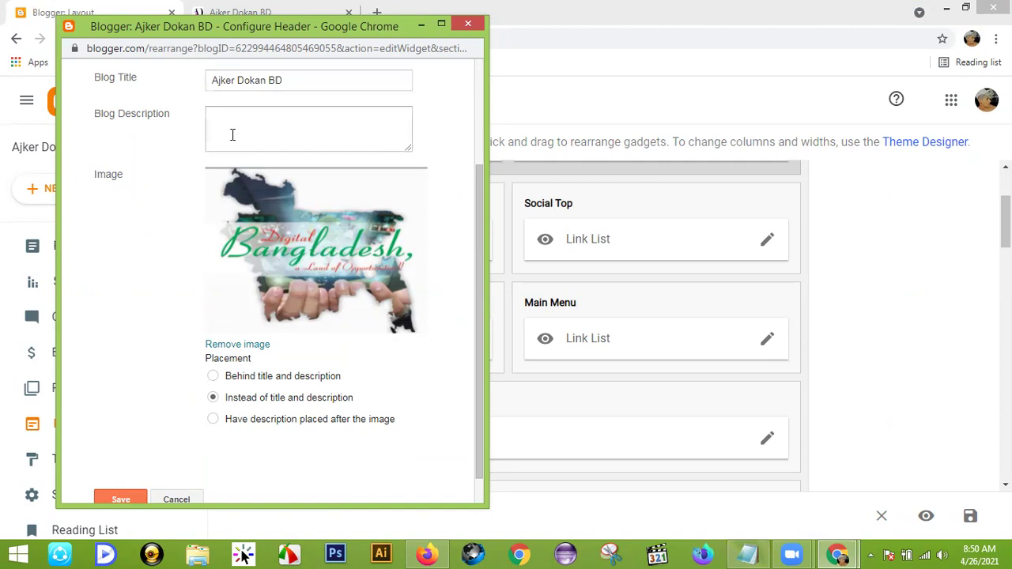
pyautogui.scroll(-1, 234, 245)
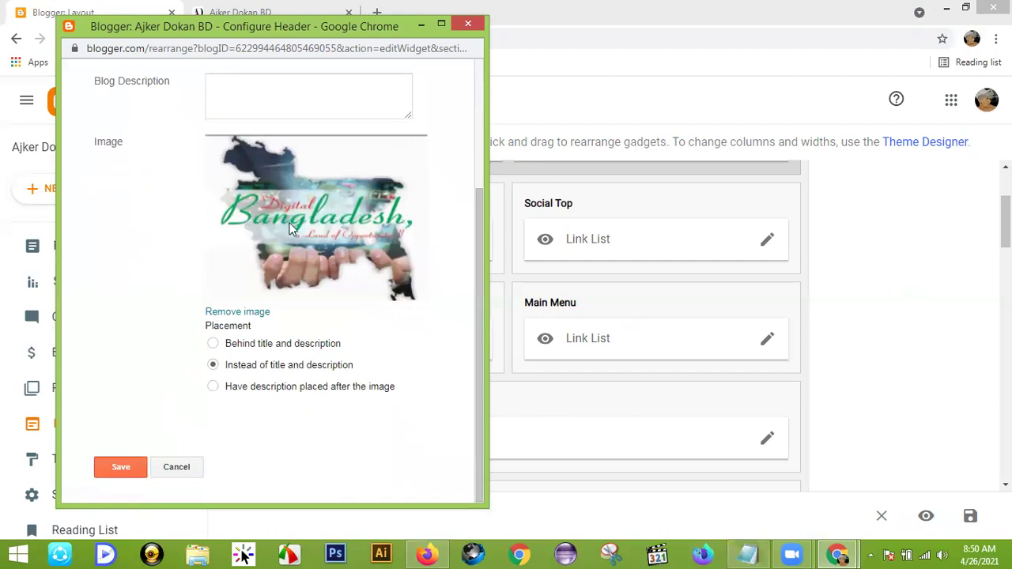
pyautogui.click(187, 470)
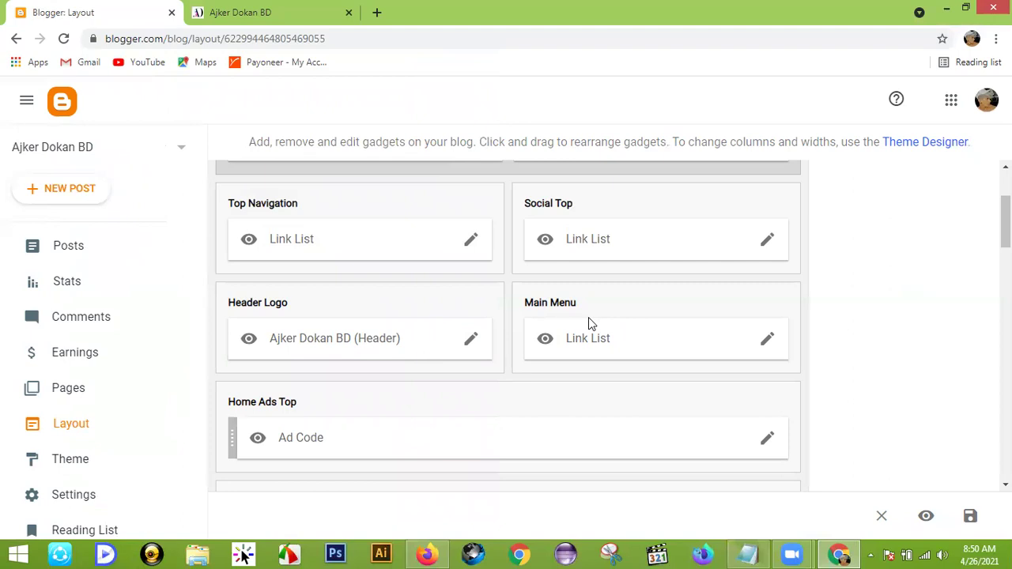
pyautogui.scroll(-1, 588, 317)
# Preview the live blog's Home, Features, Mega Menu, Documentation menu, then close the Main Menu editor
pyautogui.scroll(1, 566, 295)
pyautogui.click(767, 340)
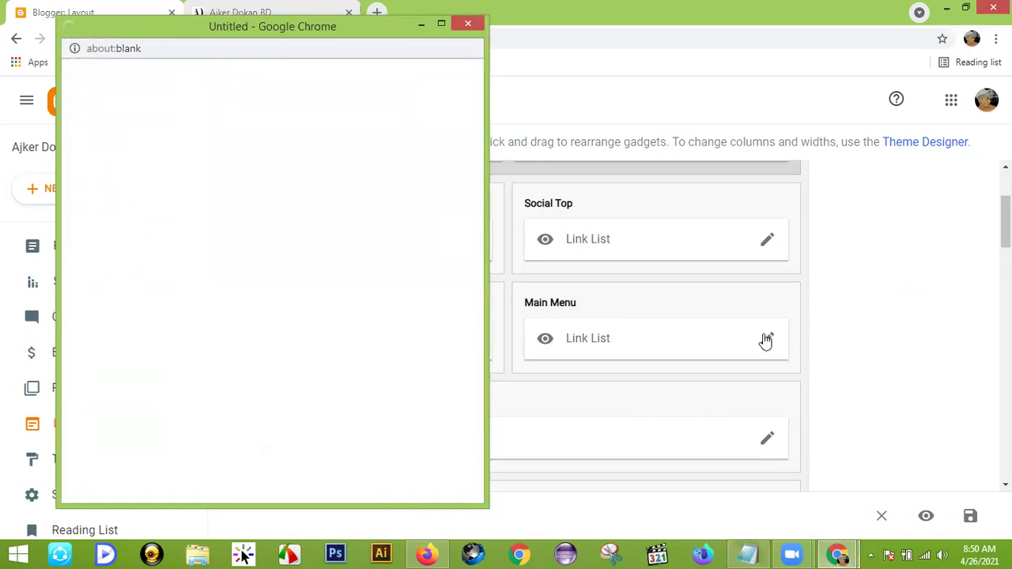
pyautogui.click(864, 271)
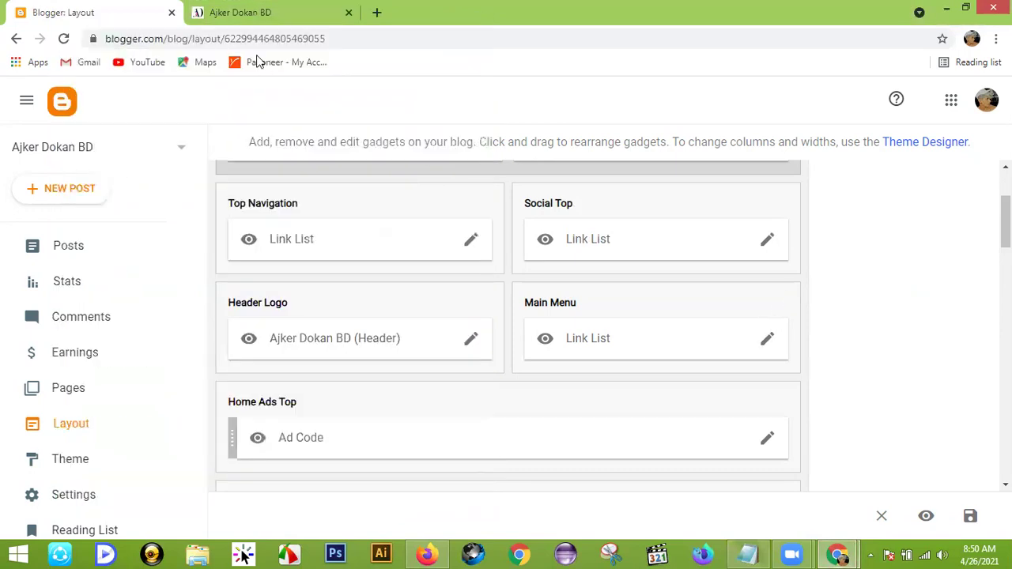
pyautogui.click(239, 14)
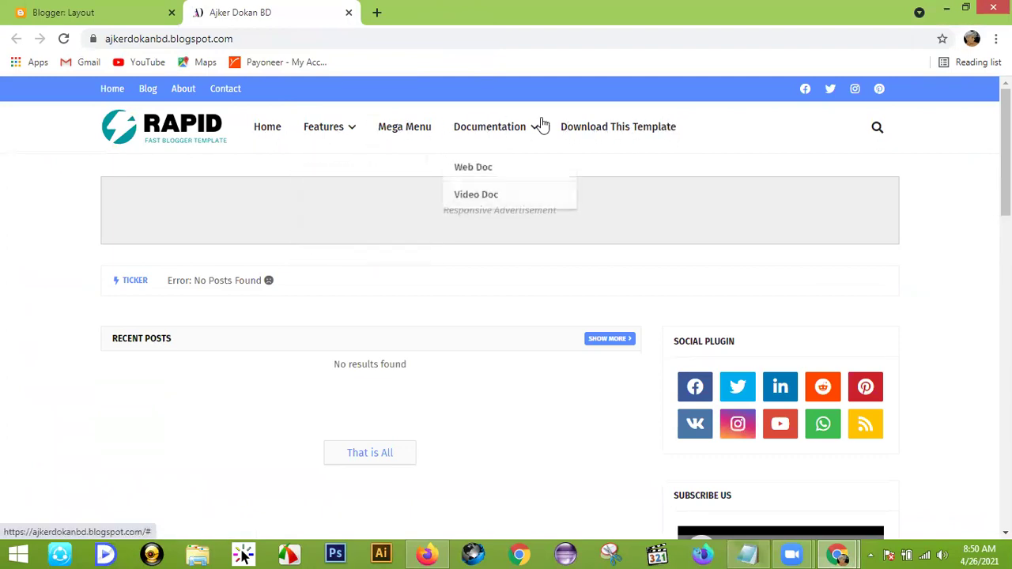
pyautogui.moveTo(321, 135)
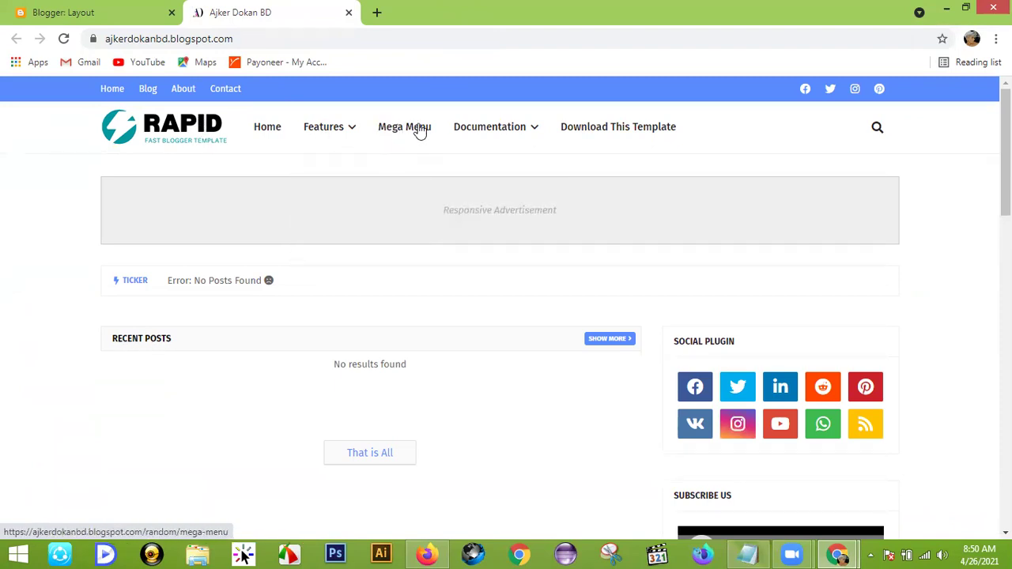
pyautogui.moveTo(502, 128)
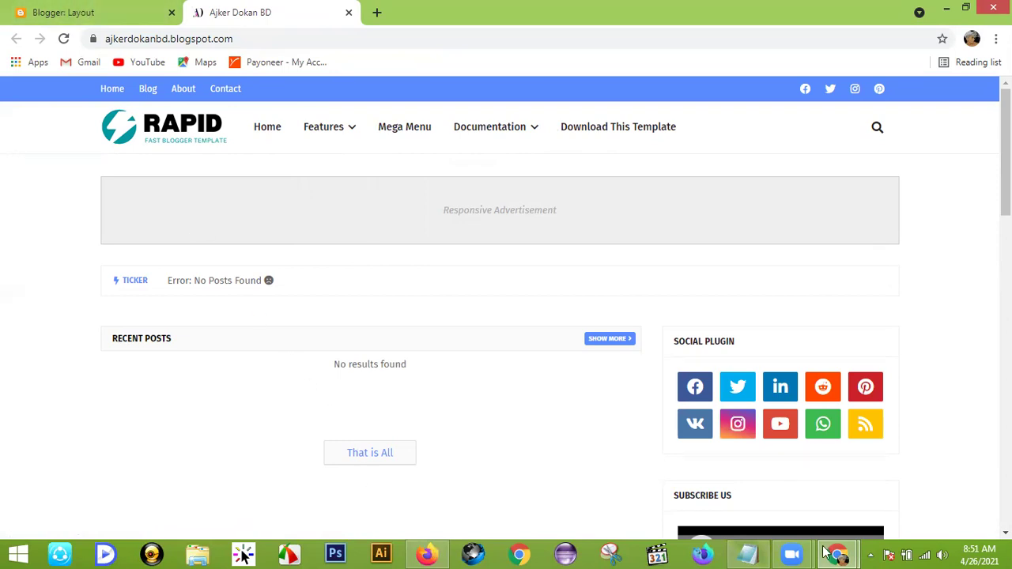
pyautogui.moveTo(840, 554)
pyautogui.click(904, 473)
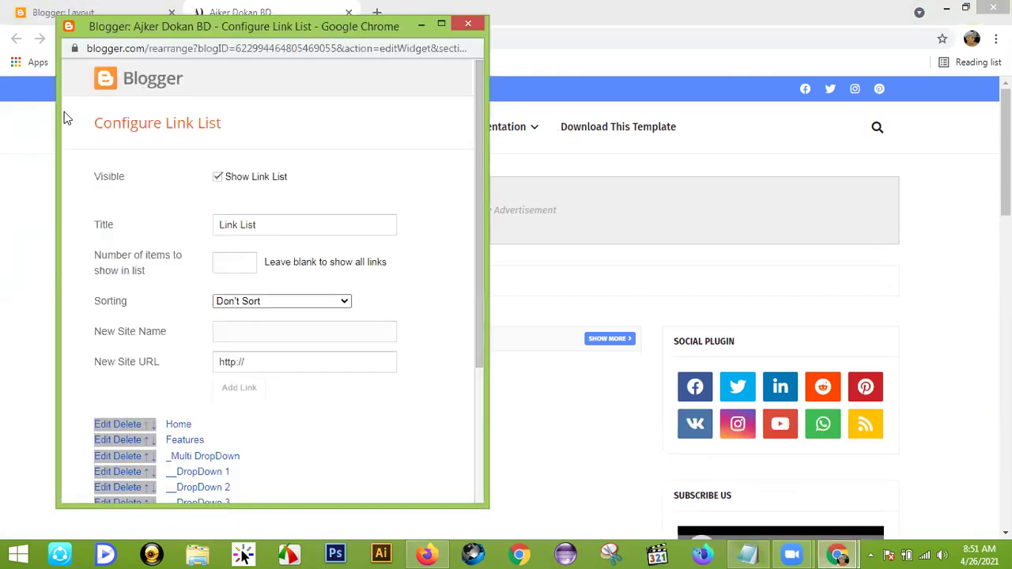
pyautogui.click(468, 24)
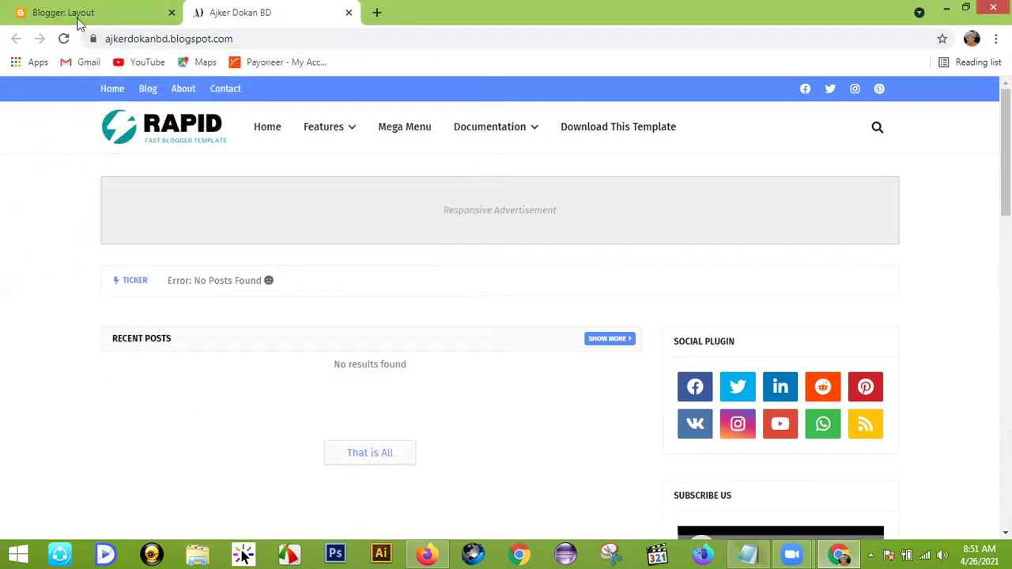
pyautogui.click(55, 9)
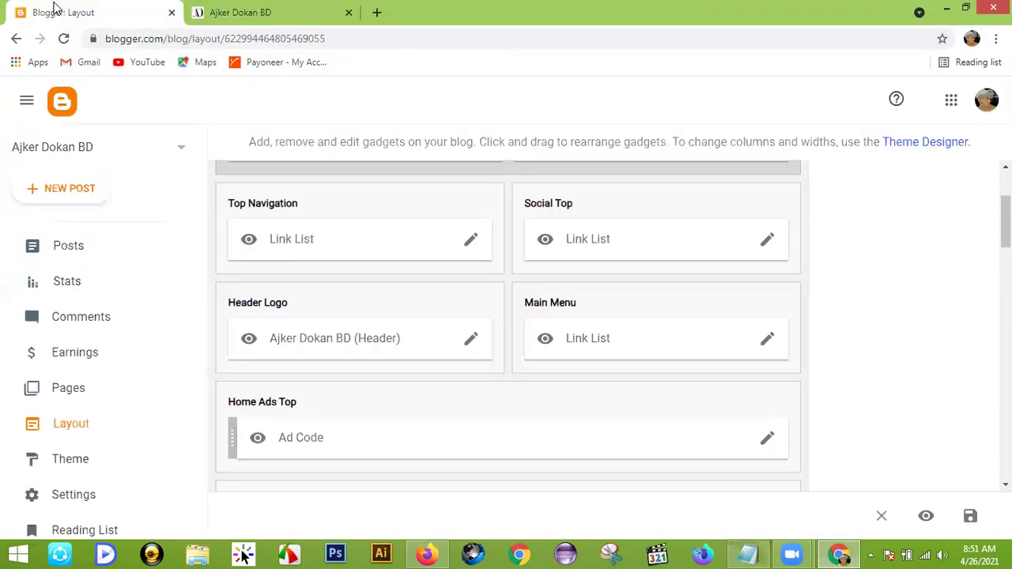
# Rename the Main Menu's Features link to Admission and compare with the live blog's menu
pyautogui.click(768, 341)
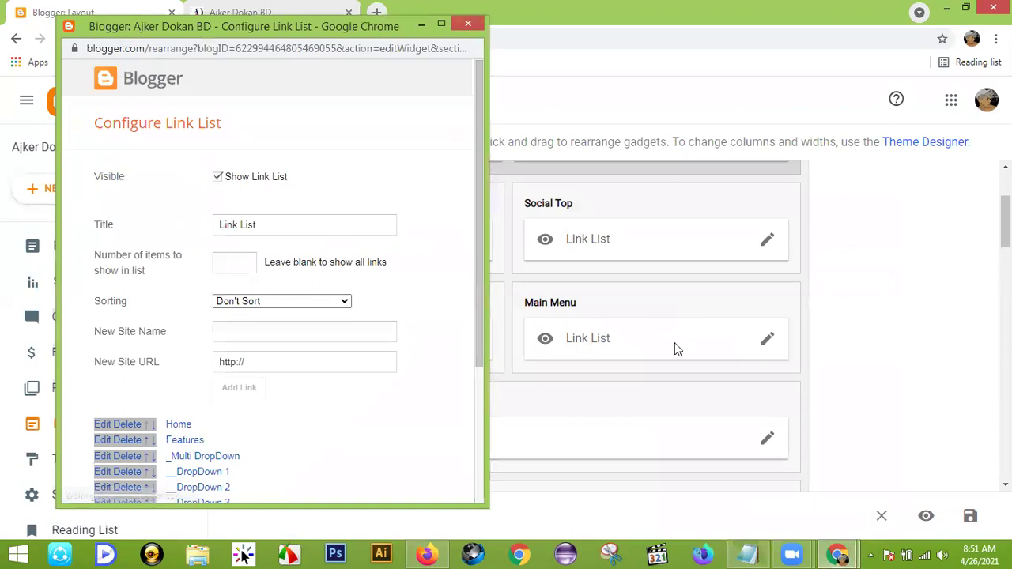
pyautogui.moveTo(476, 248); pyautogui.dragTo(463, 395)
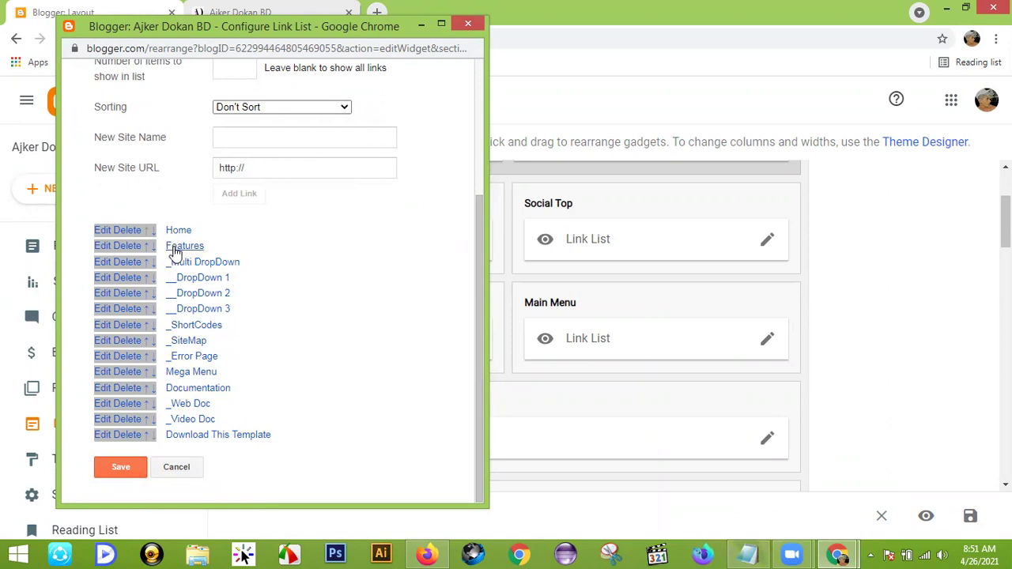
pyautogui.click(104, 250)
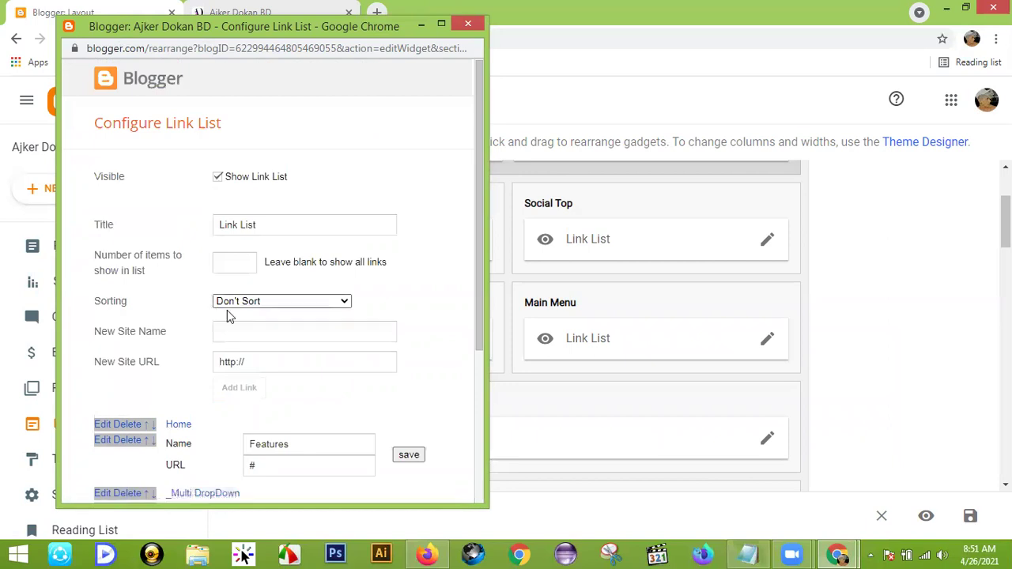
pyautogui.scroll(-2, 350, 335)
pyautogui.moveTo(301, 295); pyautogui.dragTo(234, 300)
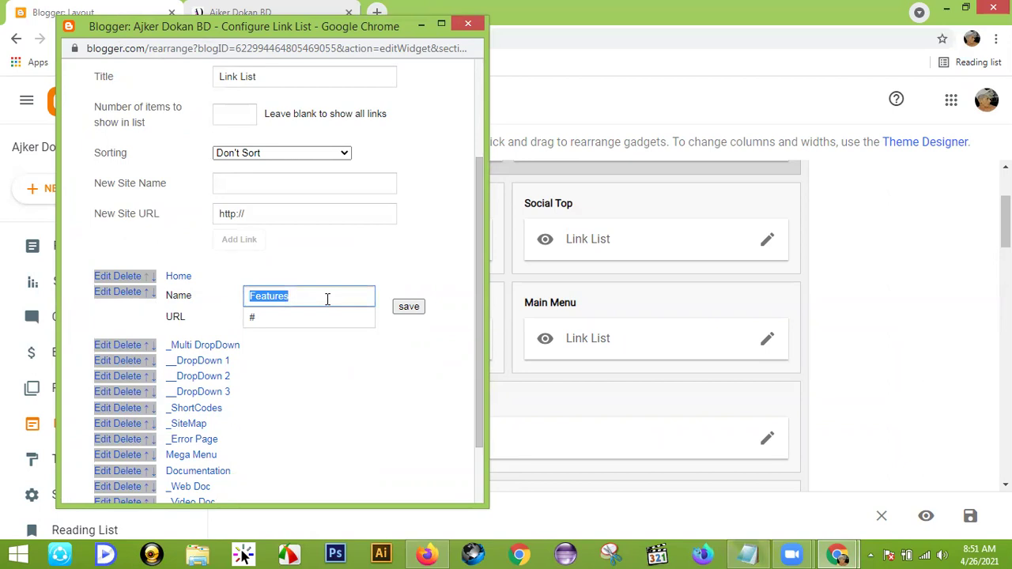
pyautogui.write('Admission')
pyautogui.click(409, 307)
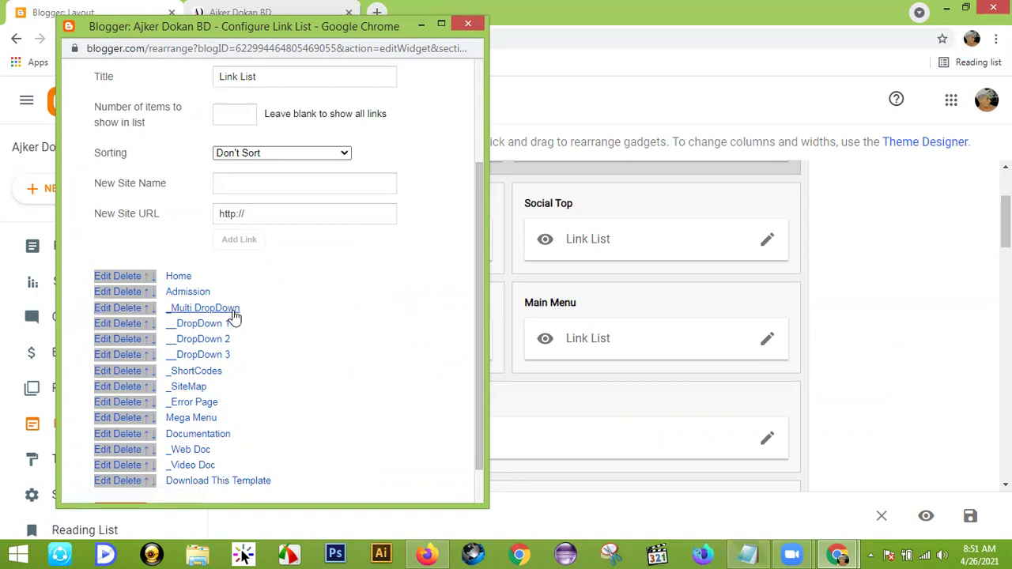
pyautogui.click(102, 310)
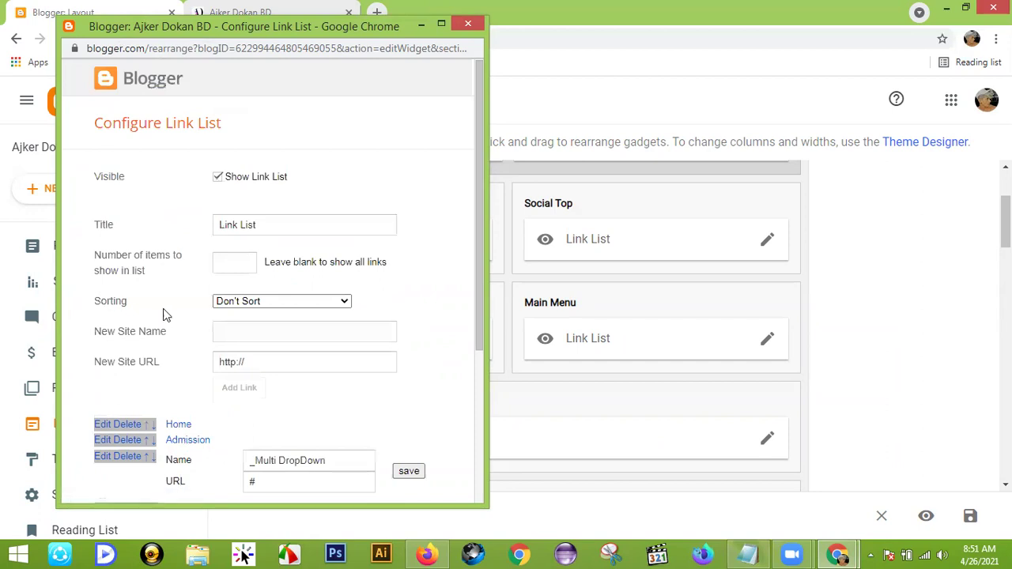
pyautogui.click(289, 6)
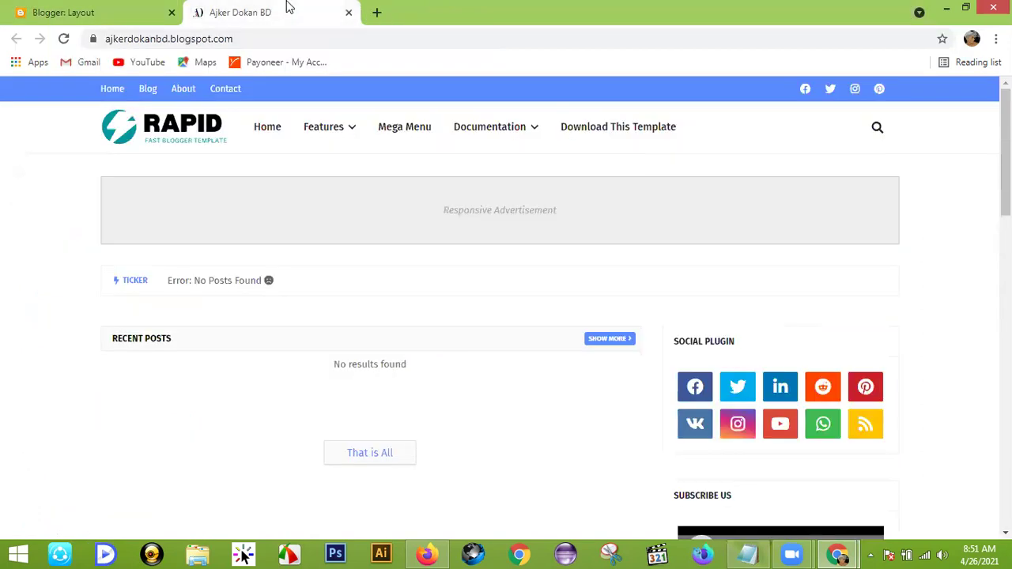
pyautogui.moveTo(351, 133)
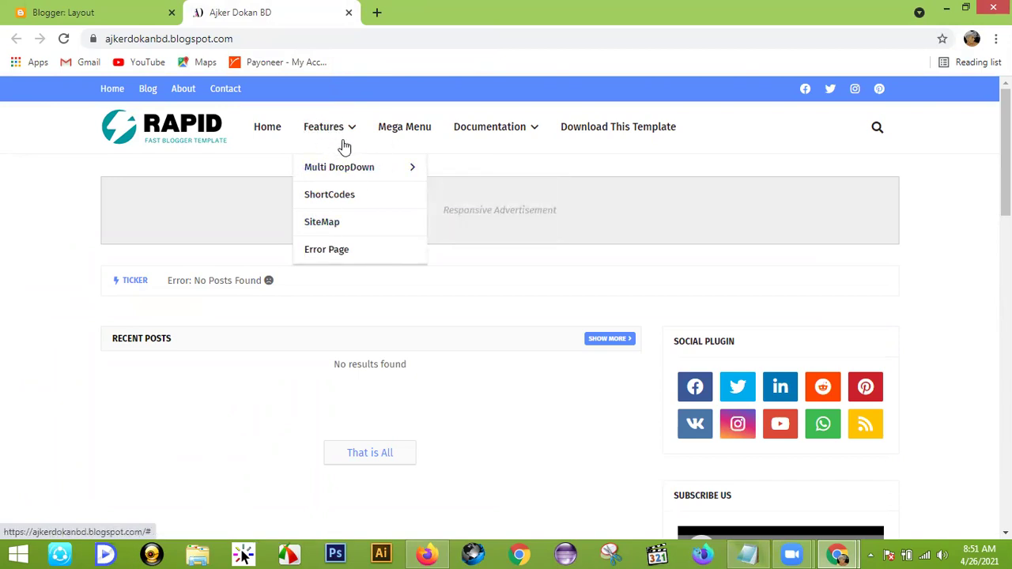
pyautogui.moveTo(328, 164)
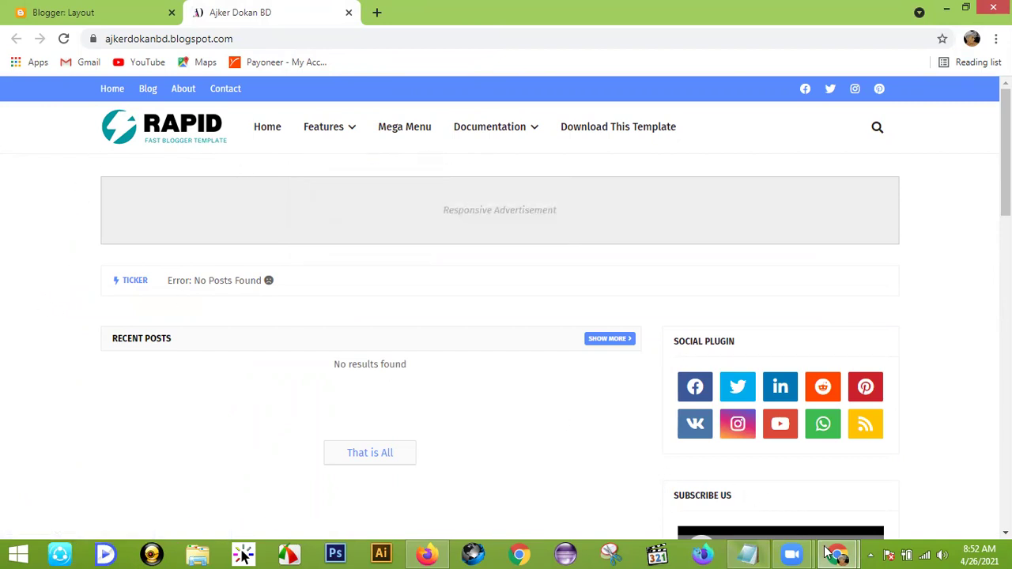
# Re-save the Admission link unchanged and start editing the _Multi DropDown name
pyautogui.moveTo(837, 554)
pyautogui.click(877, 482)
pyautogui.scroll(-3, 310, 303)
pyautogui.scroll(1, 276, 294)
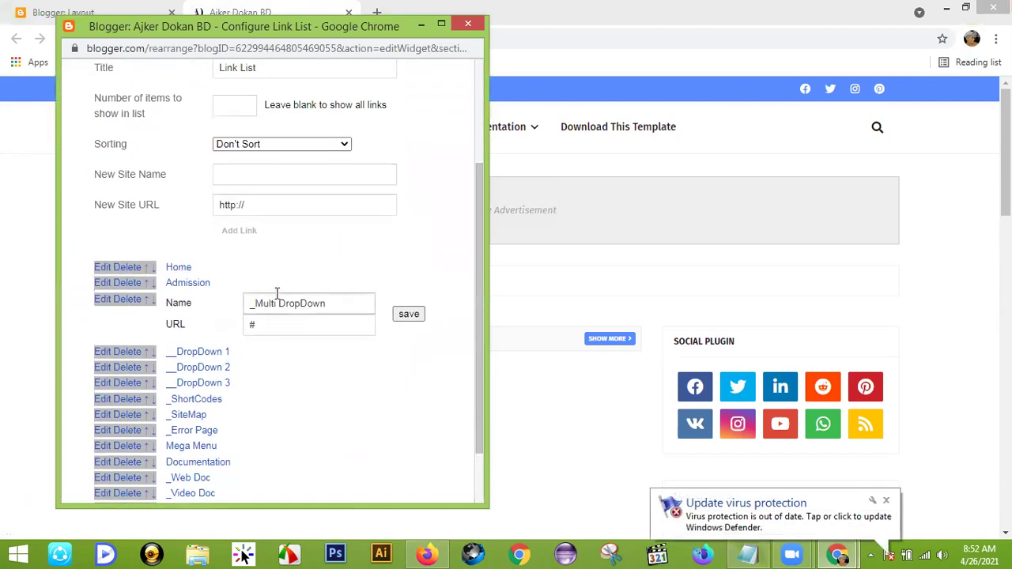
pyautogui.click(104, 283)
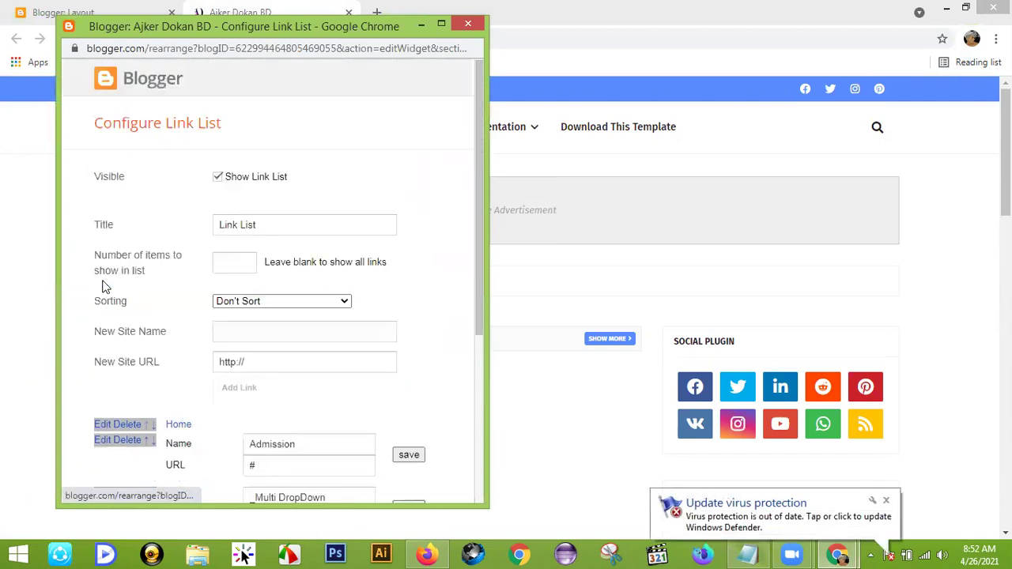
pyautogui.scroll(-3, 260, 311)
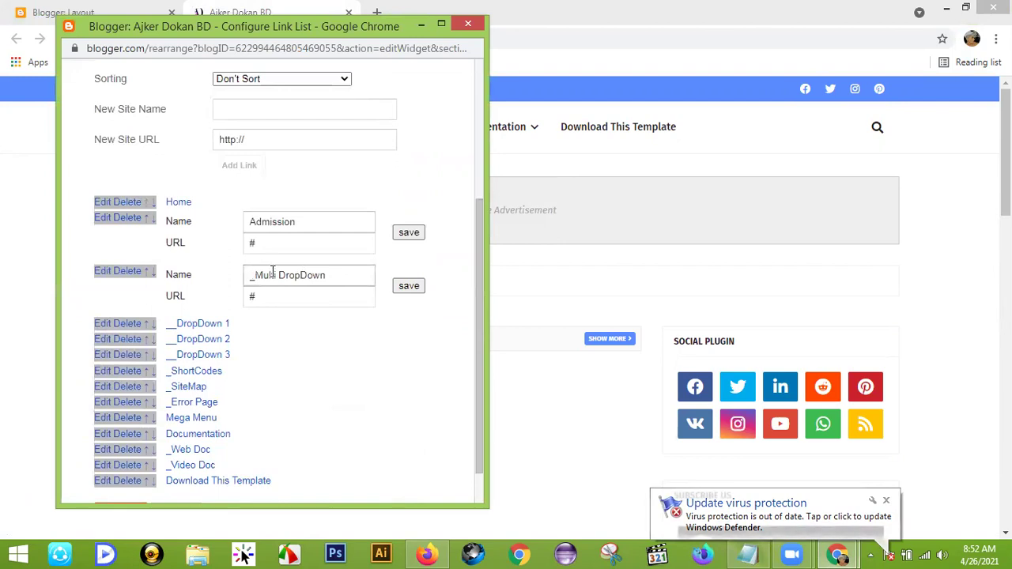
pyautogui.click(254, 222)
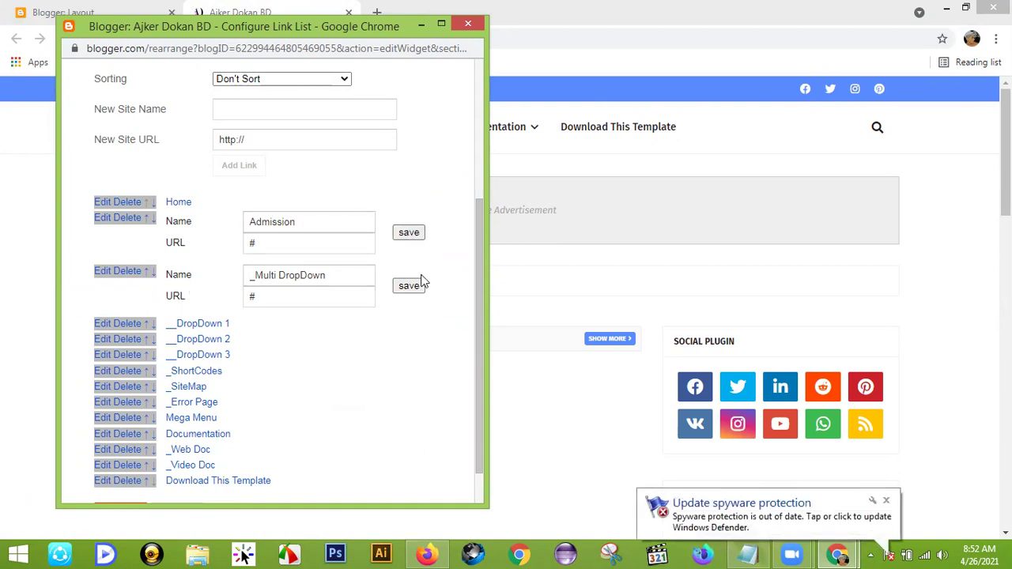
pyautogui.click(408, 232)
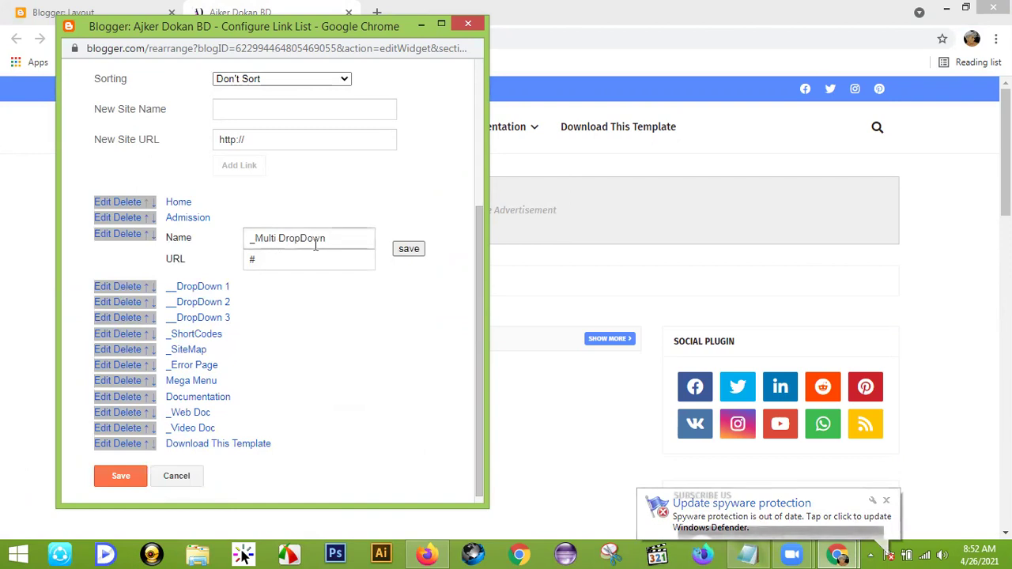
pyautogui.click(256, 237)
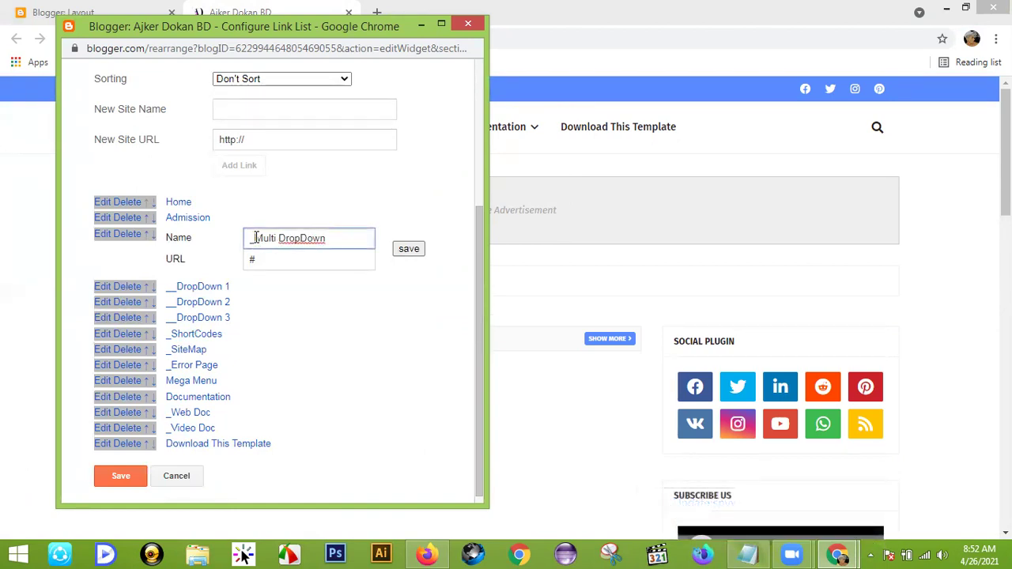
pyautogui.moveTo(249, 238); pyautogui.dragTo(255, 238)
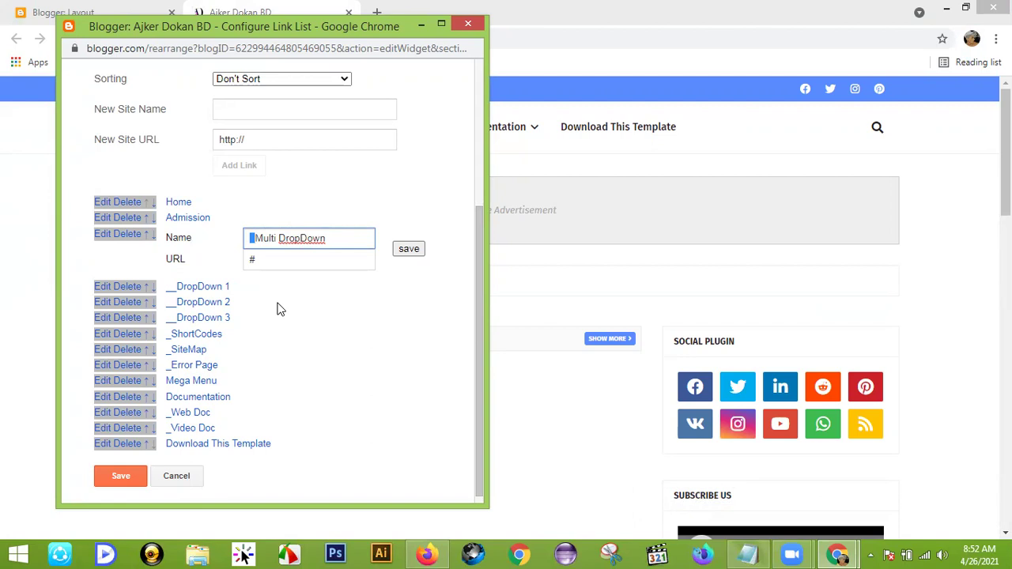
# Delete the DropDown 1, 2, 3, _ShortCodes, _SiteMap and _Error Page links
pyautogui.click(117, 287)
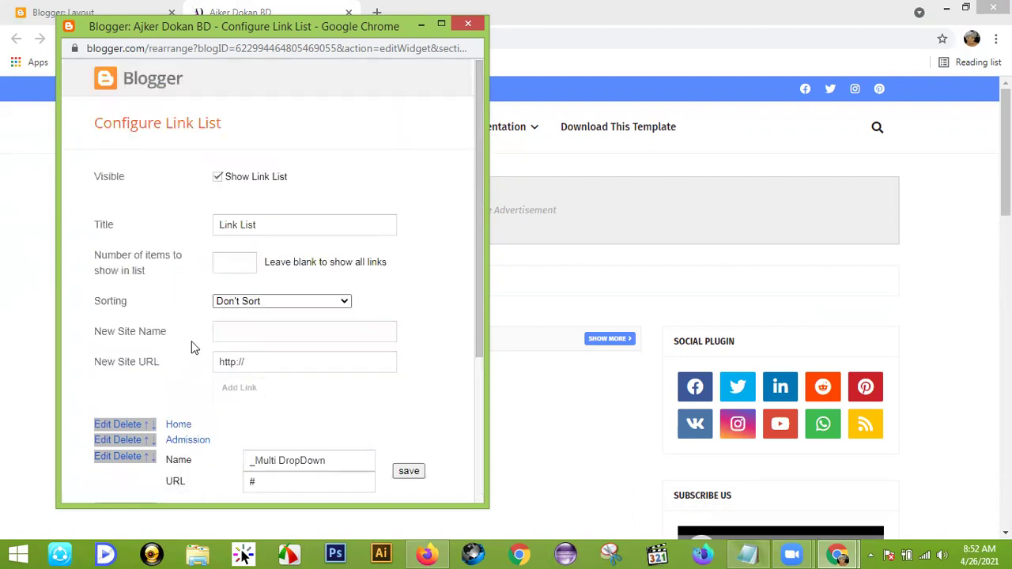
pyautogui.scroll(-3, 193, 348)
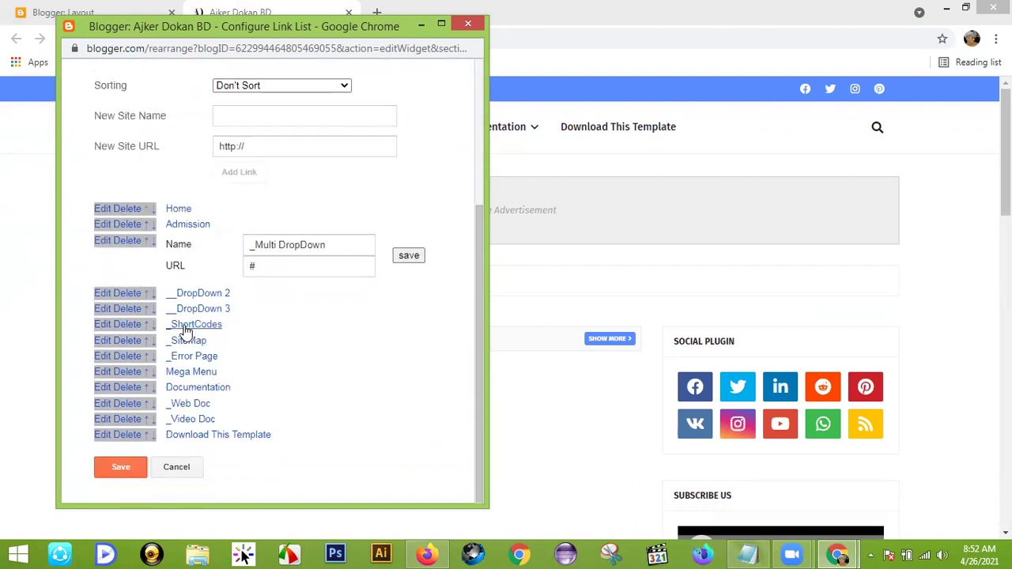
pyautogui.click(130, 293)
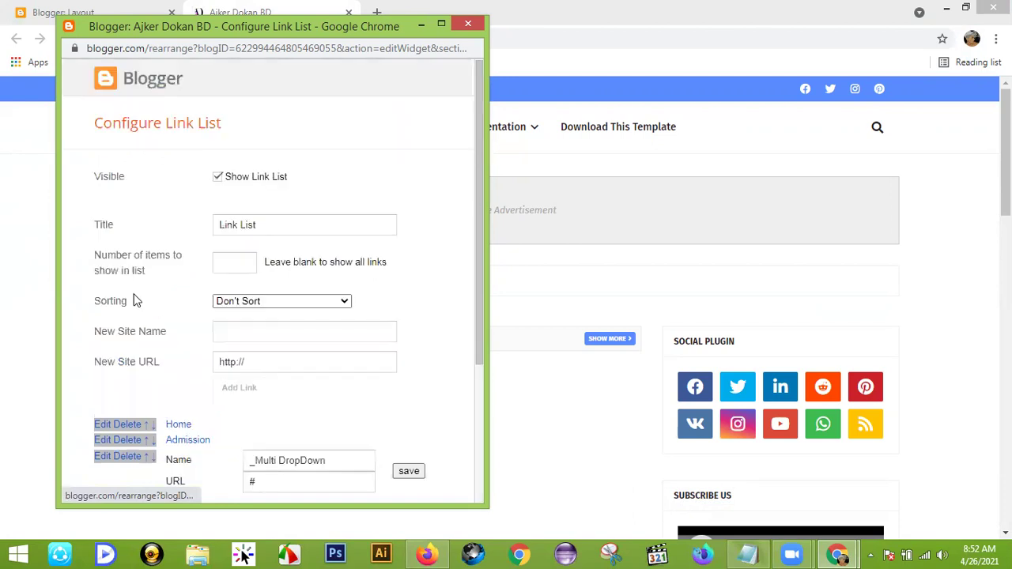
pyautogui.scroll(-3, 141, 348)
pyautogui.click(136, 310)
pyautogui.scroll(-3, 136, 314)
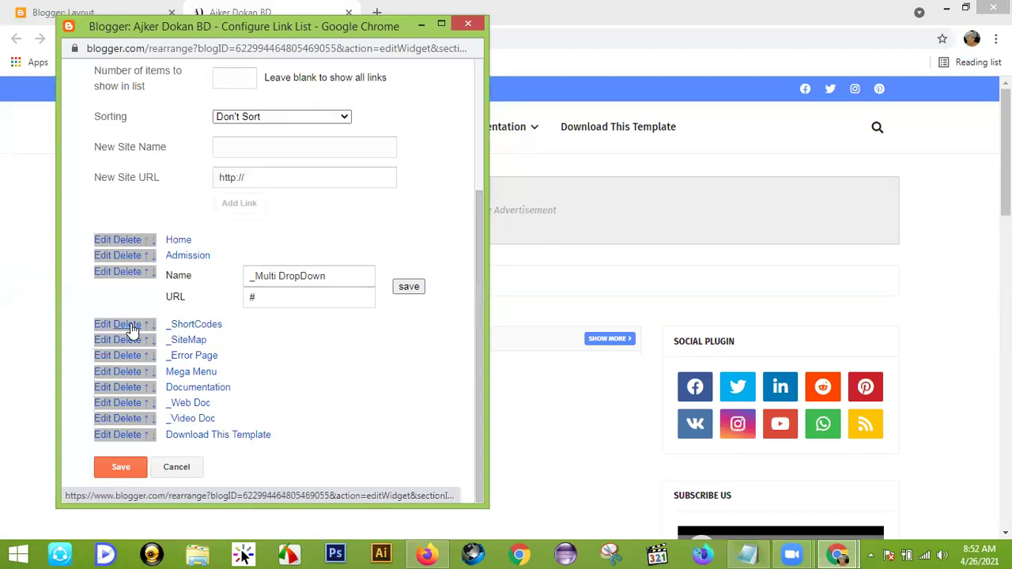
pyautogui.click(130, 325)
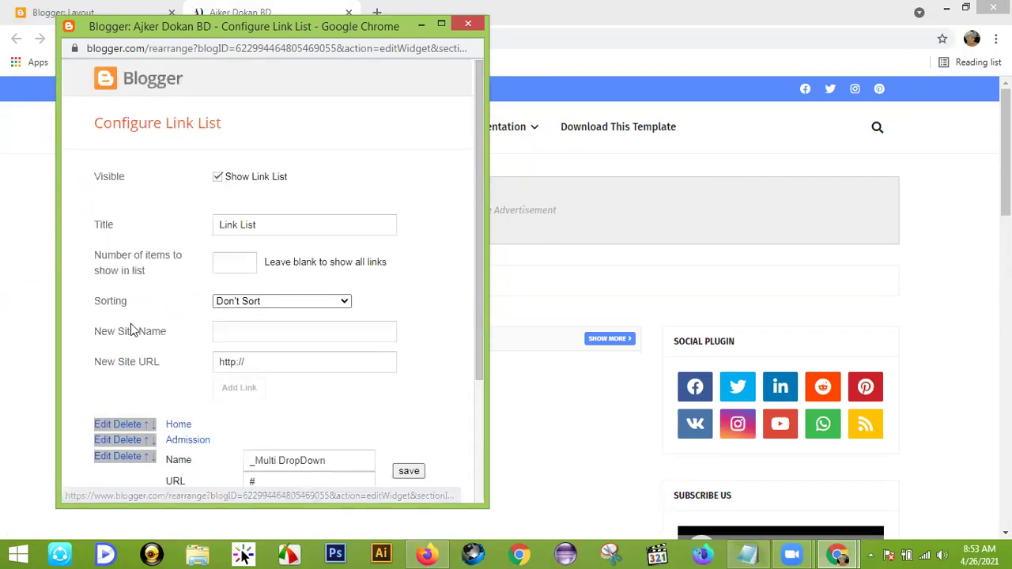
pyautogui.scroll(-3, 131, 328)
pyautogui.click(133, 341)
pyautogui.scroll(-3, 132, 348)
pyautogui.click(131, 357)
pyautogui.scroll(-3, 133, 356)
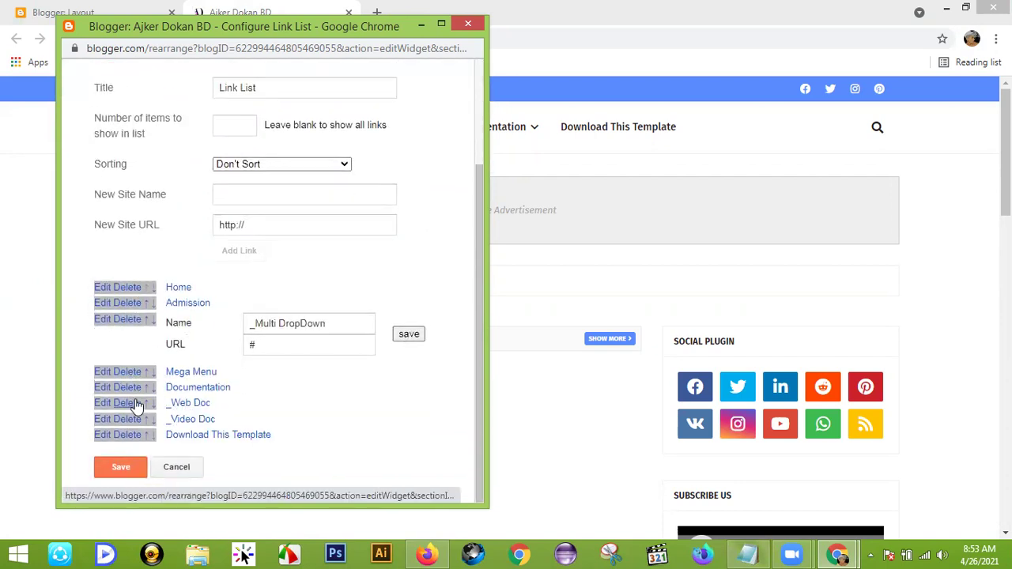
# Remove the leading underscore so the link reads Multi DropDown, and keep it
pyautogui.click(253, 325)
pyautogui.press('Delete')
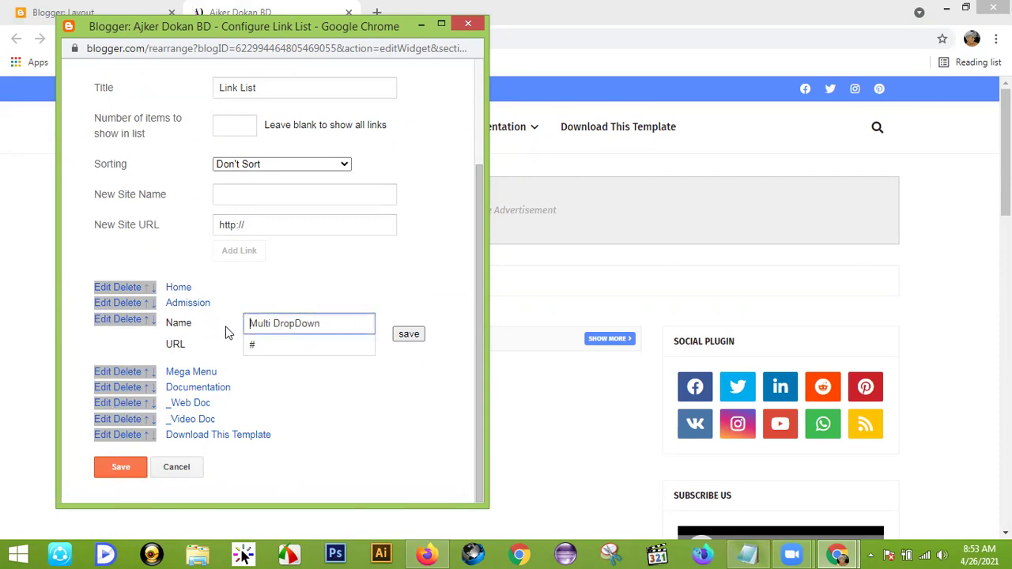
pyautogui.click(405, 333)
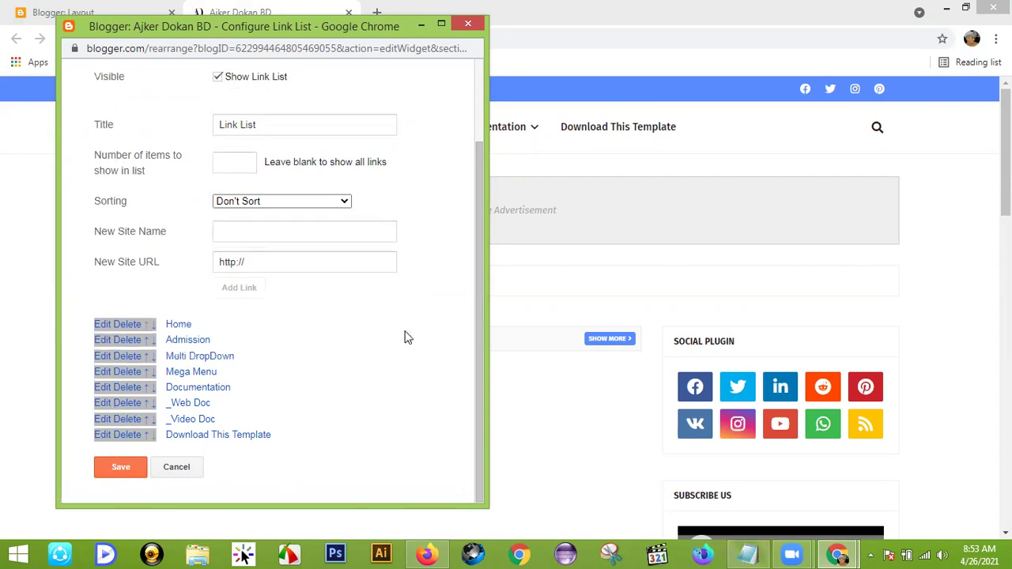
# Save the main menu, reload the live blog to confirm Multi DropDown is top-level, and return to Layout
pyautogui.click(123, 466)
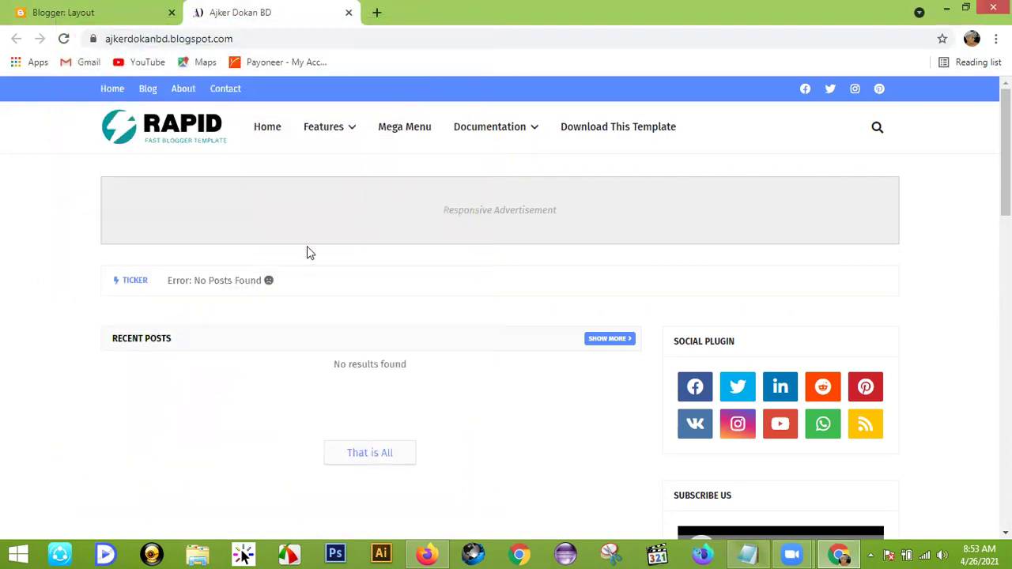
pyautogui.click(62, 39)
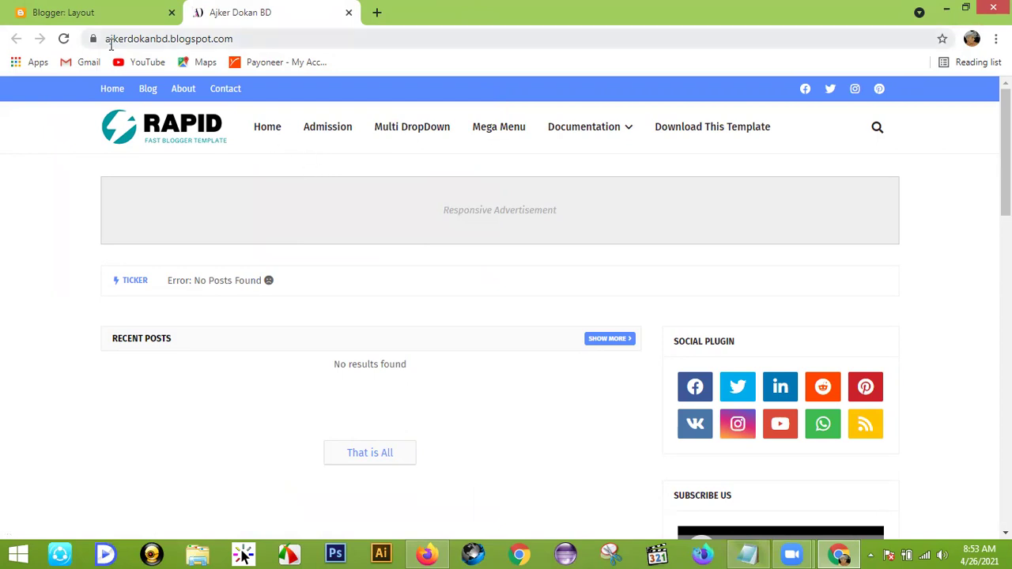
pyautogui.click(61, 10)
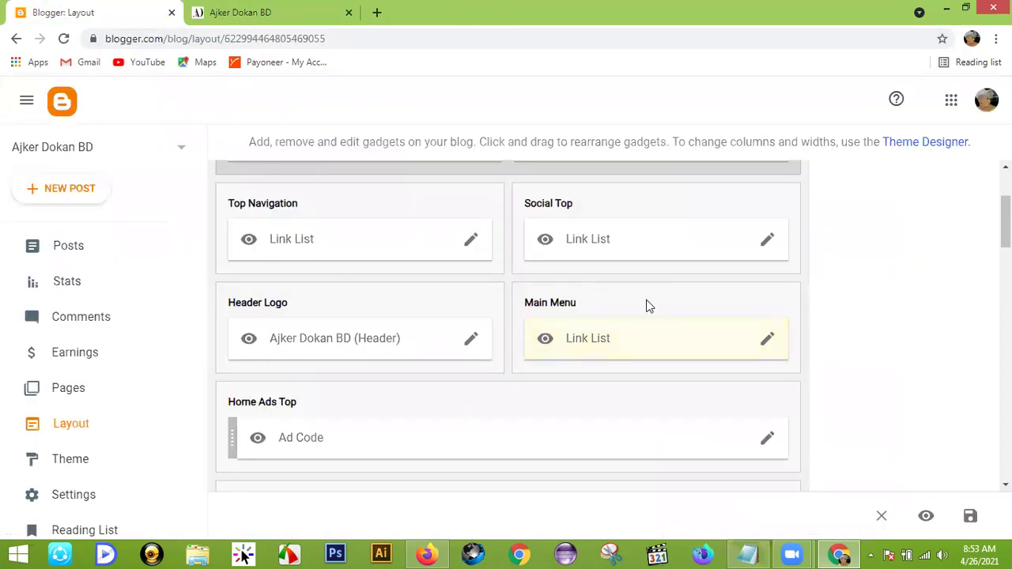
# Rename the Multi DropDown main menu link to _Multi DropDown and save the link list
pyautogui.click(767, 340)
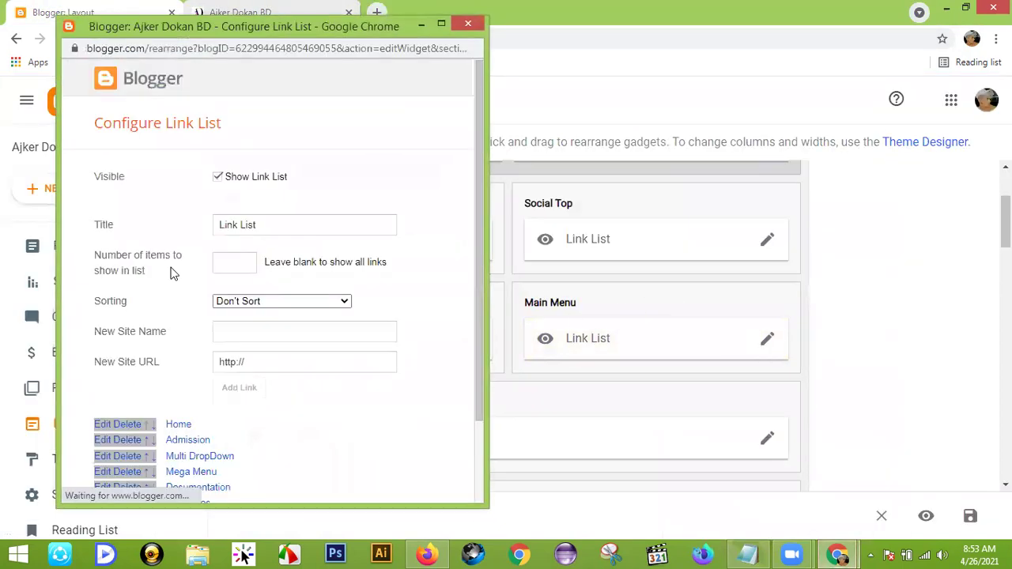
pyautogui.scroll(-2, 225, 312)
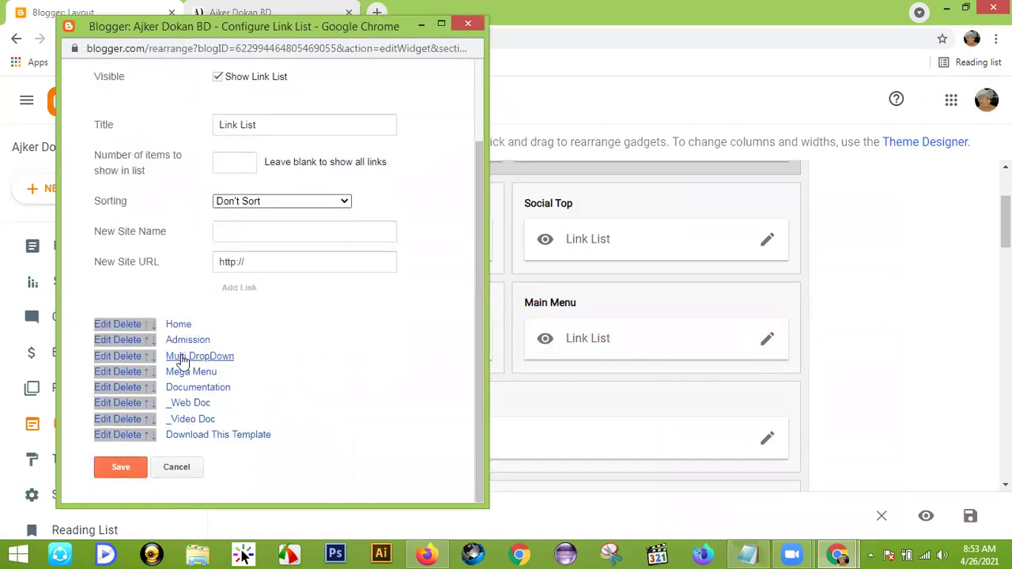
pyautogui.click(103, 355)
pyautogui.scroll(-2, 273, 389)
pyautogui.click(249, 325)
pyautogui.write('_Multi DropDown')
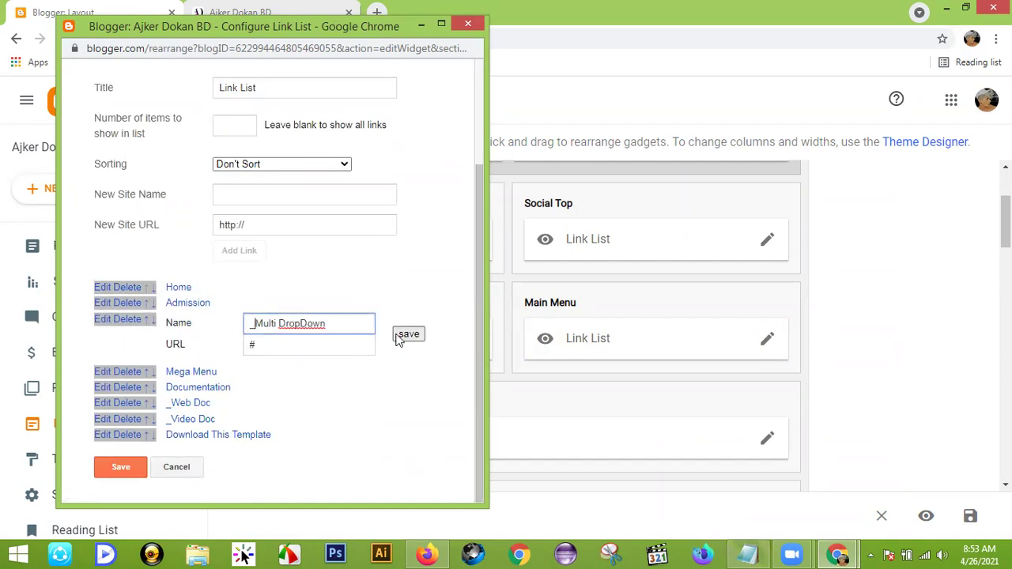
pyautogui.click(401, 336)
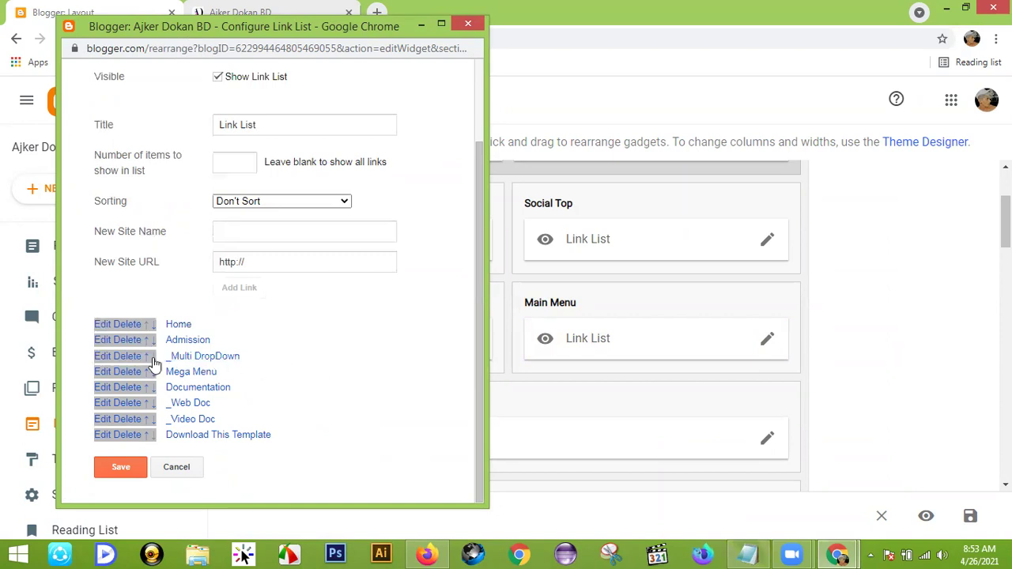
pyautogui.click(121, 468)
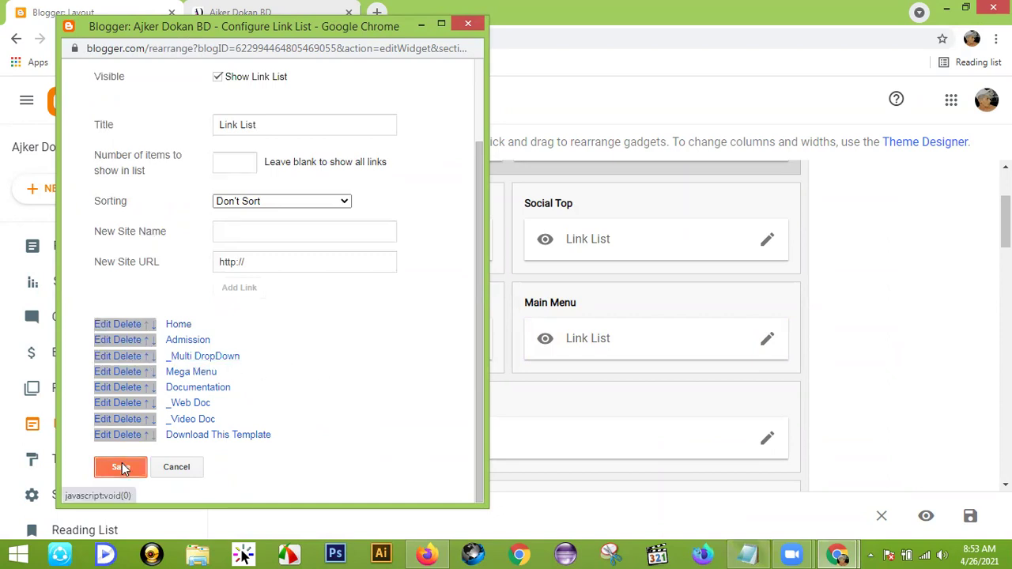
# Reload the live blog, check Multi DropDown appears under Admission, and return to Layout
pyautogui.click(292, 7)
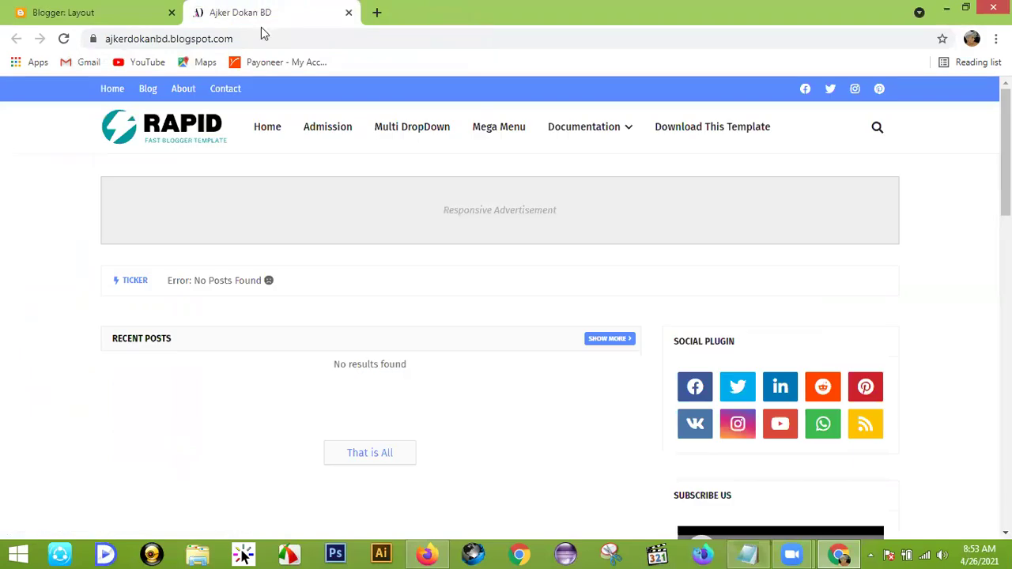
pyautogui.click(64, 38)
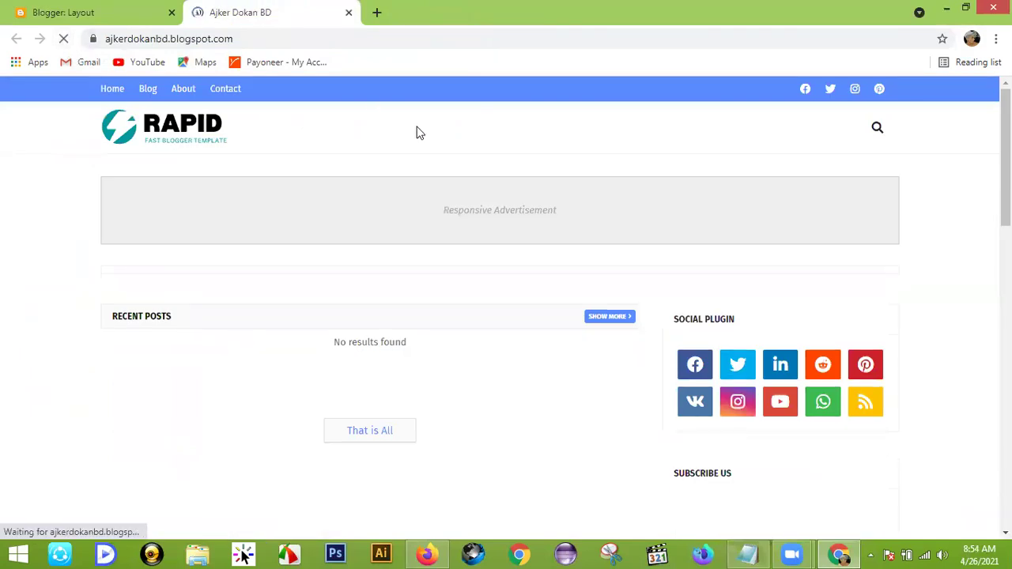
pyautogui.moveTo(360, 140)
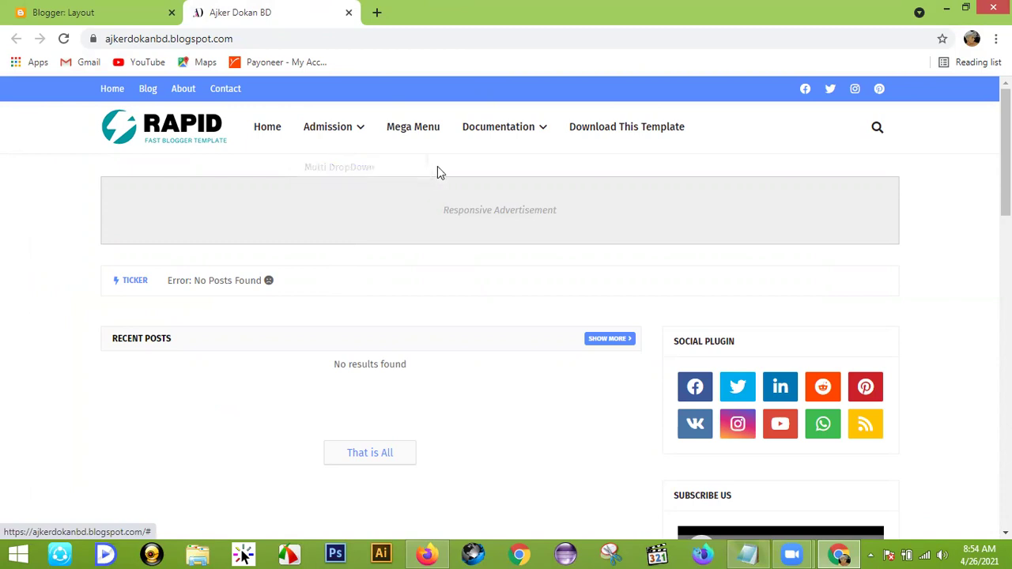
pyautogui.click(102, 8)
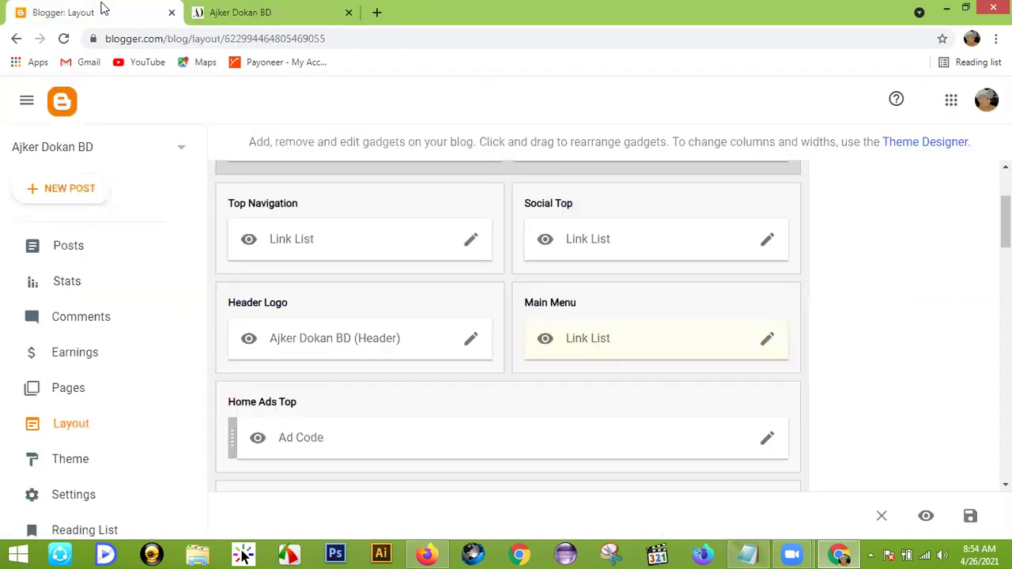
# Add a Digital Marketing link with URL # to the main menu
pyautogui.click(768, 343)
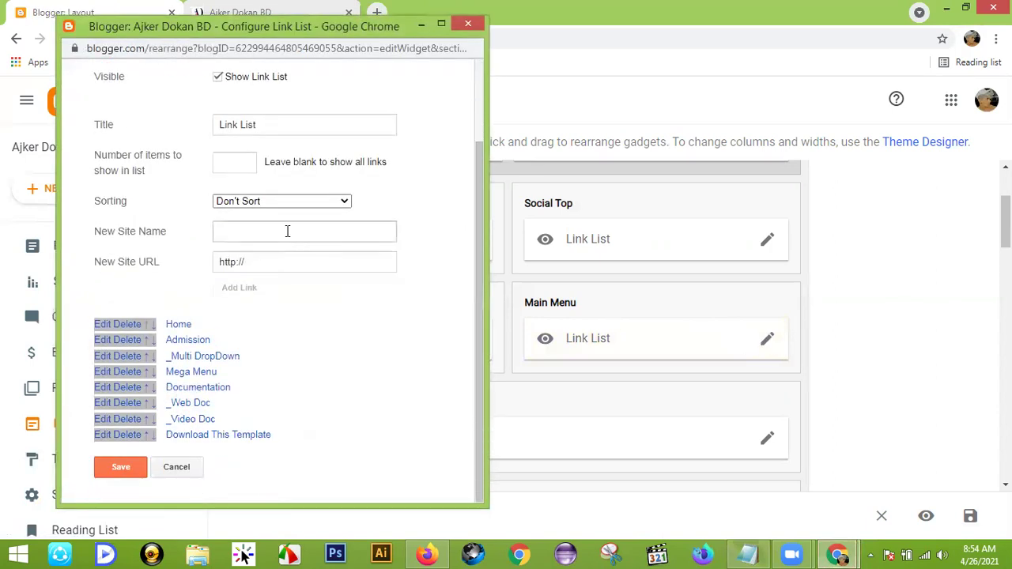
pyautogui.click(234, 233)
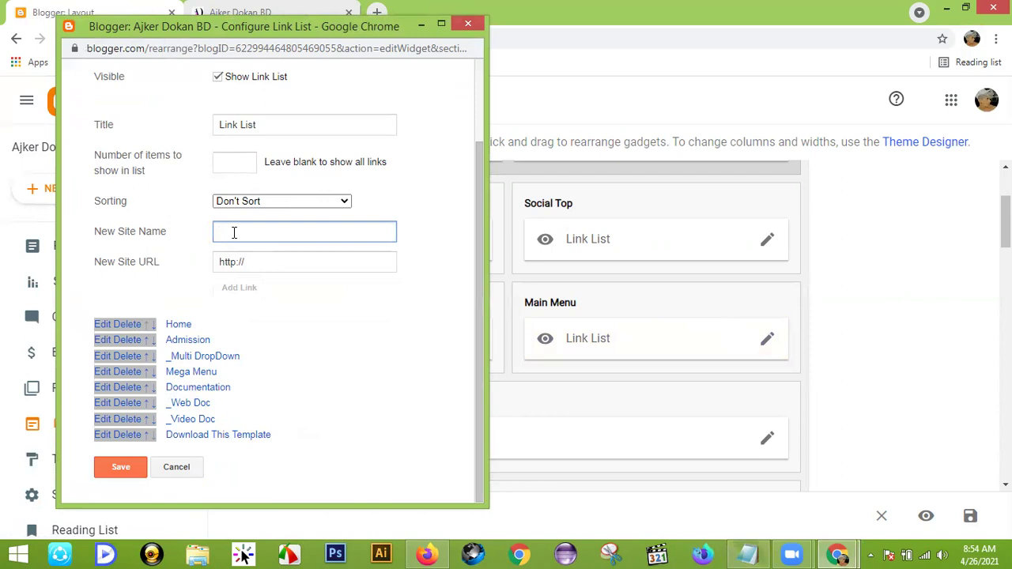
pyautogui.write('Con')
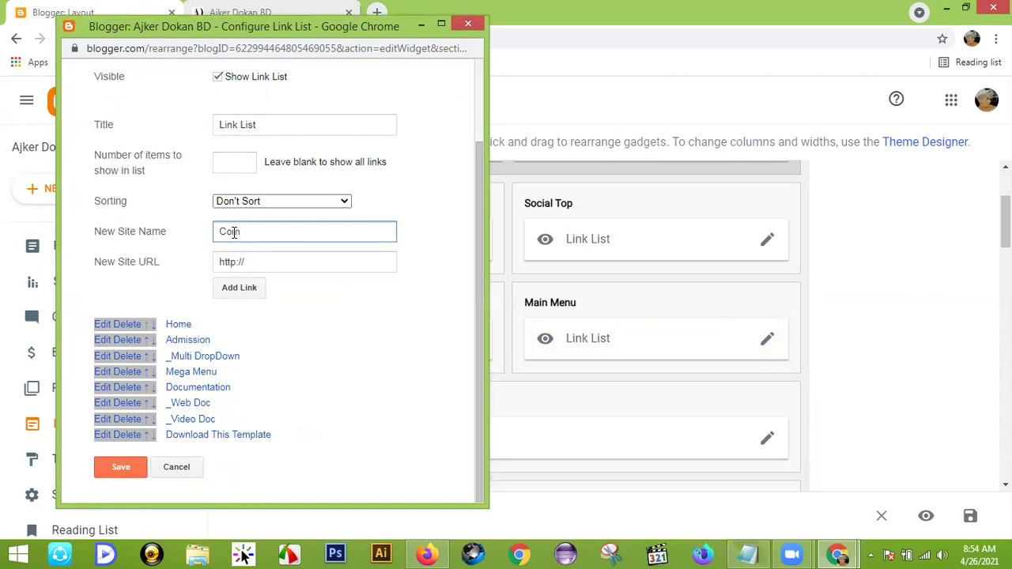
pyautogui.press('BackSpace')
pyautogui.write('Digital Marketing')
pyautogui.press('Tab')
pyautogui.write('#')
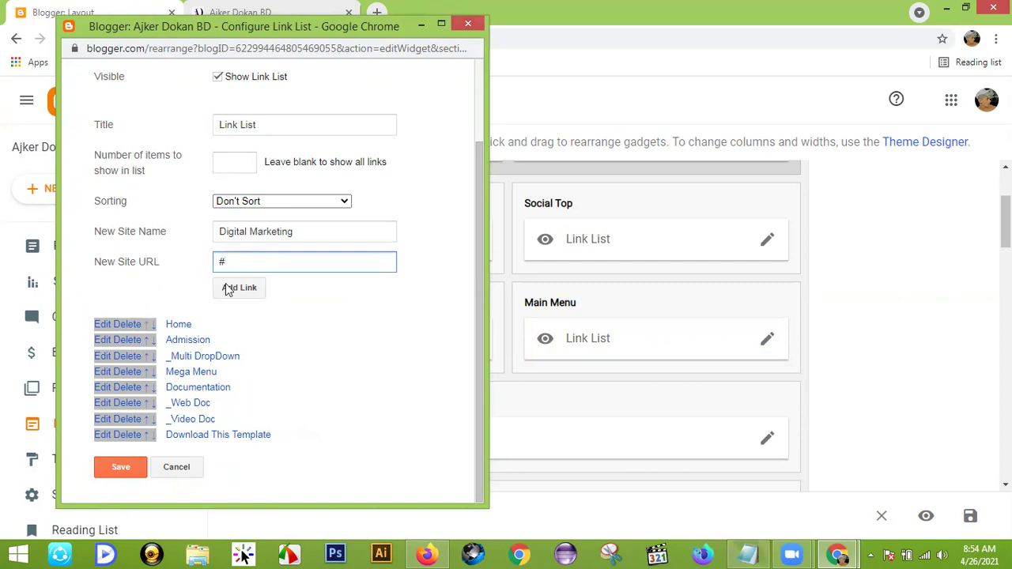
pyautogui.click(237, 289)
# Add a Graphics Design link with URL #
pyautogui.click(235, 231)
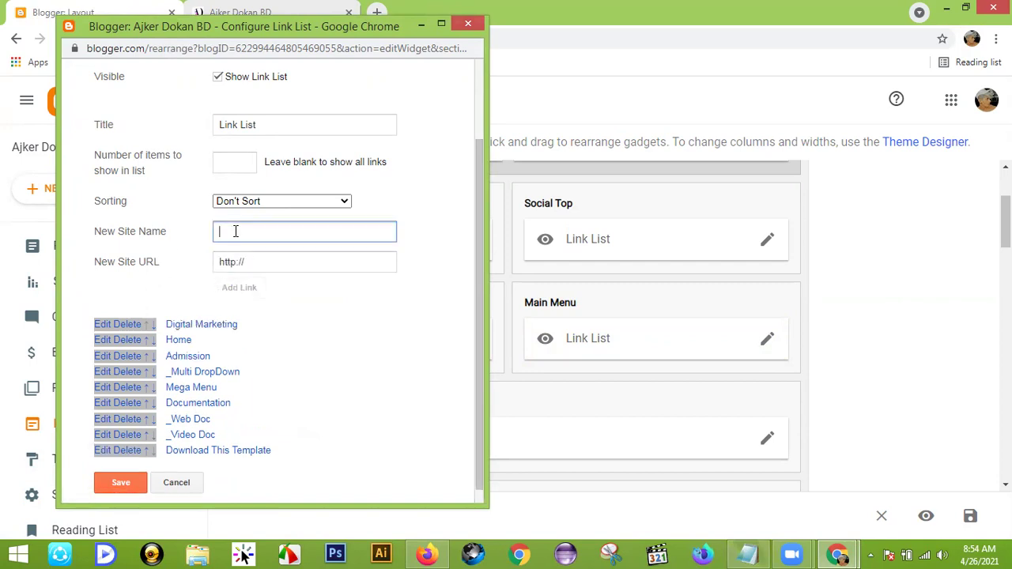
pyautogui.write('Gi')
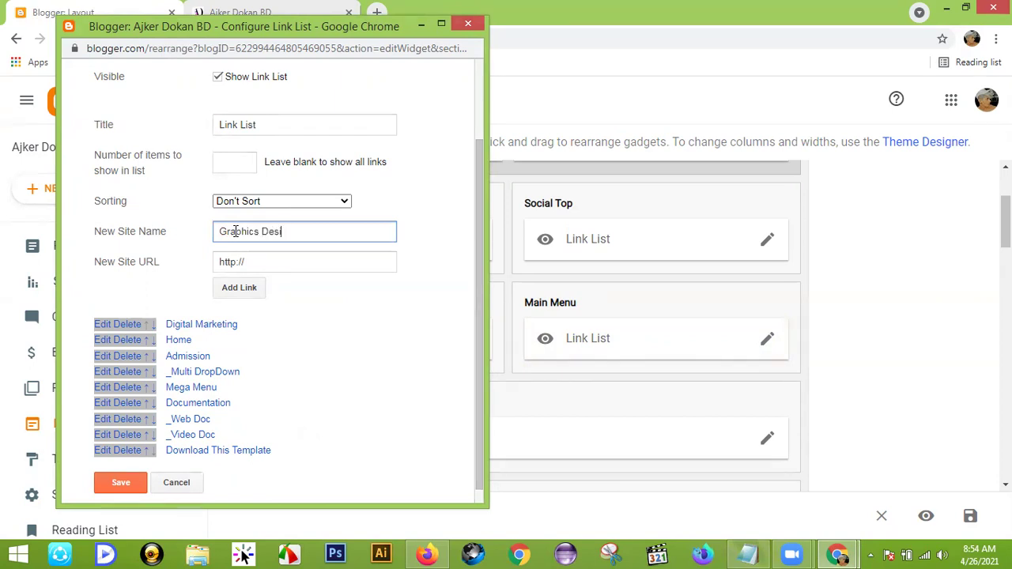
pyautogui.moveTo(258, 264); pyautogui.dragTo(131, 261)
pyautogui.write('#')
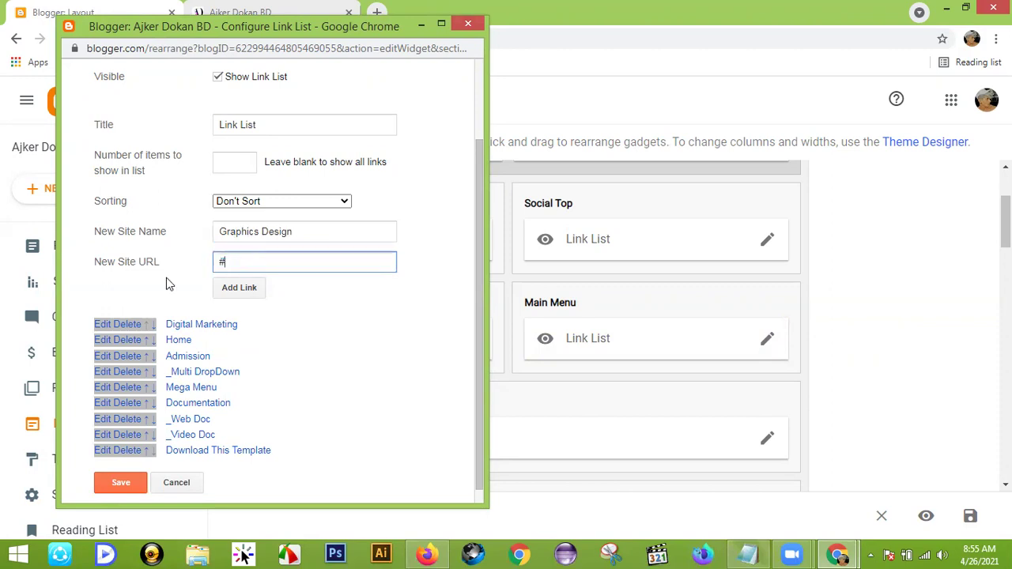
pyautogui.click(230, 290)
# Add a Web Design And Development link with URL #
pyautogui.click(257, 232)
pyautogui.write('Web Design And Development')
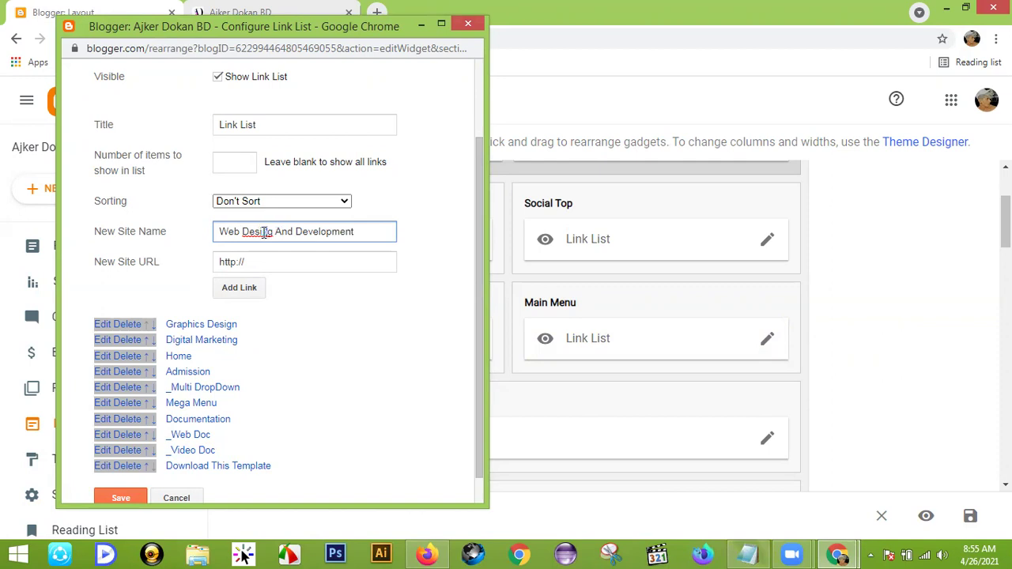
pyautogui.press('BackSpace')
pyautogui.write('n')
pyautogui.moveTo(260, 269); pyautogui.dragTo(190, 261)
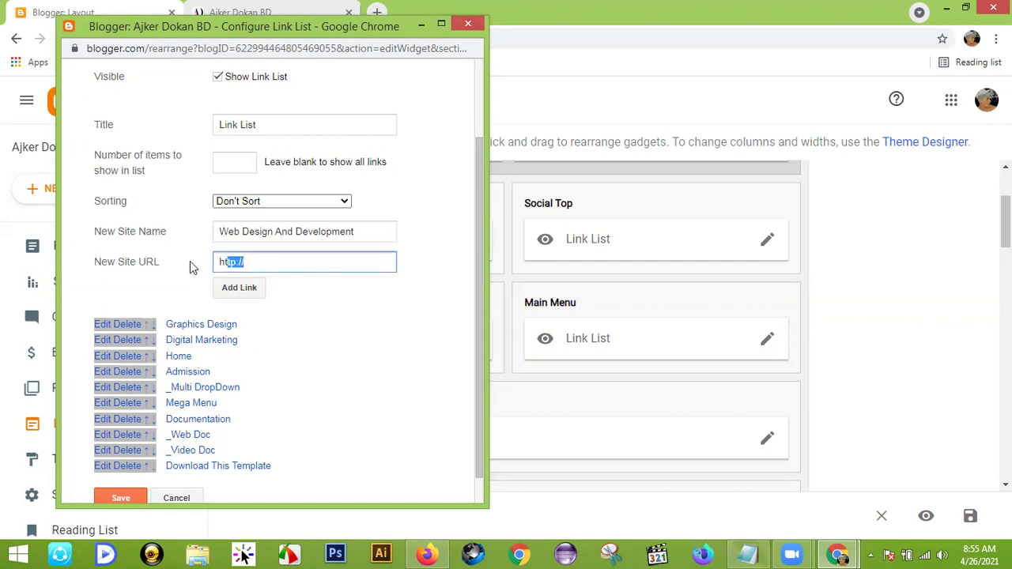
pyautogui.write('#')
pyautogui.click(246, 288)
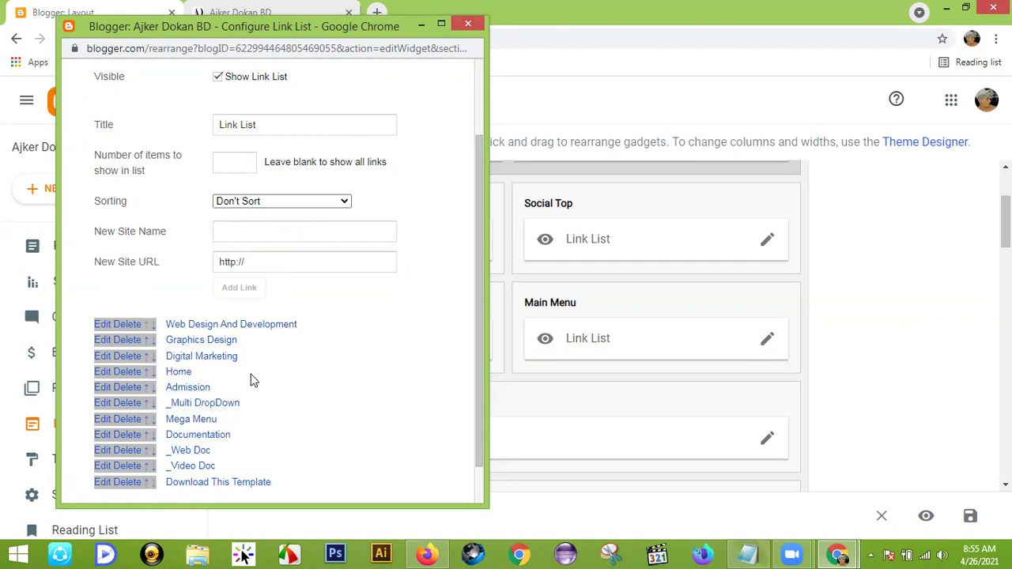
# Delete the _Multi DropDown link and move Web Design And Development below Admission
pyautogui.scroll(-1, 253, 379)
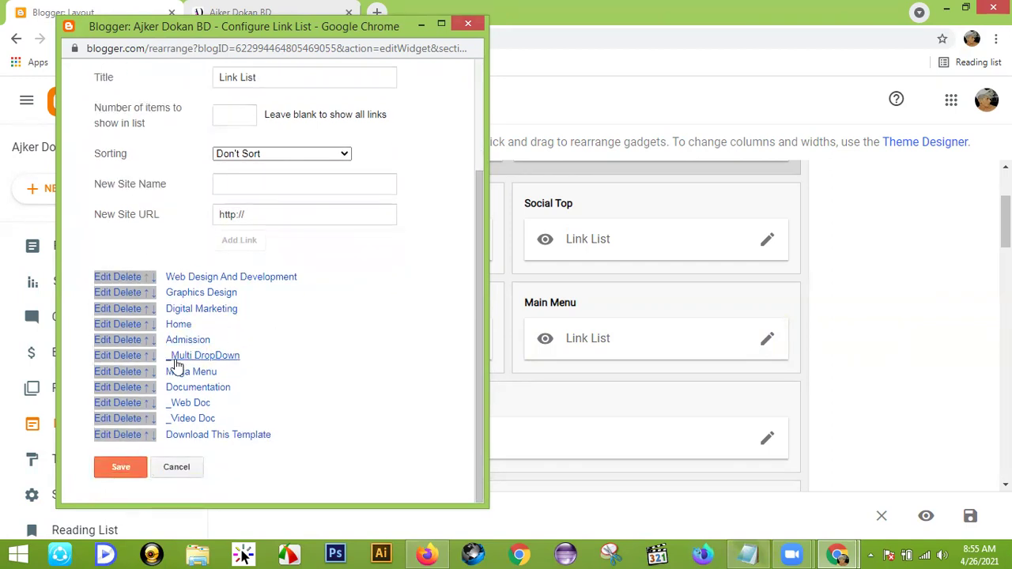
pyautogui.click(130, 357)
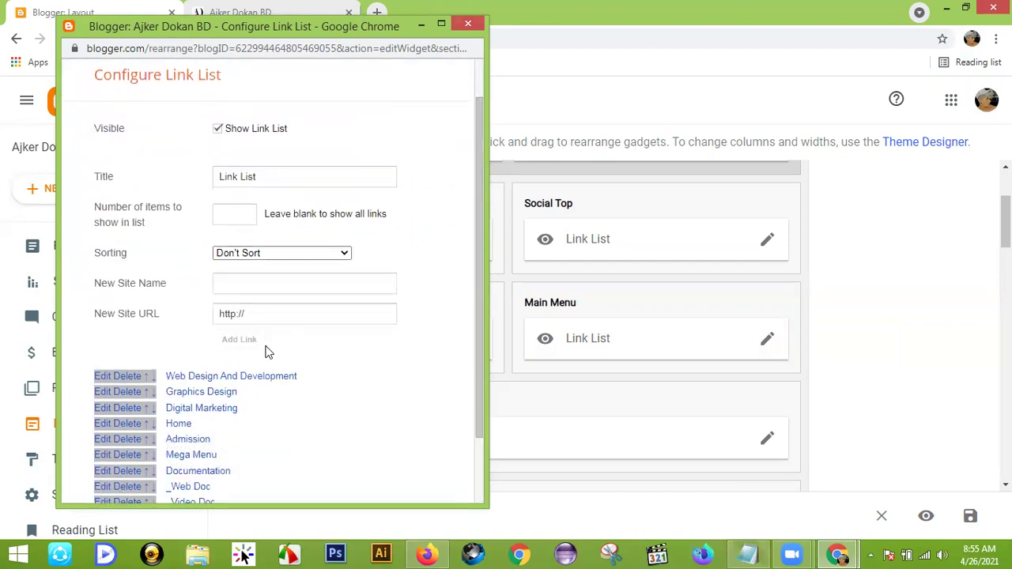
pyautogui.scroll(-3, 253, 348)
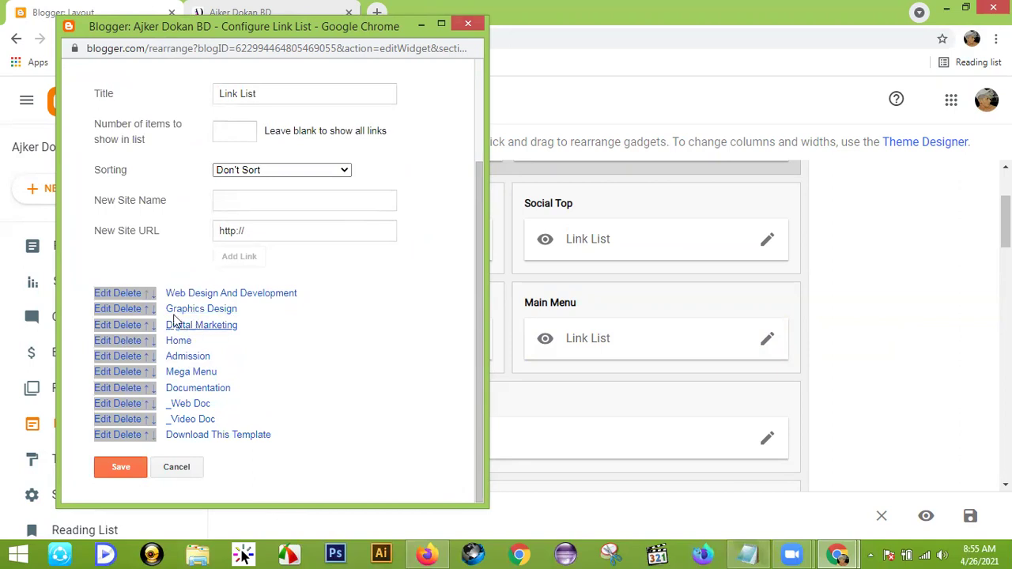
pyautogui.click(151, 294)
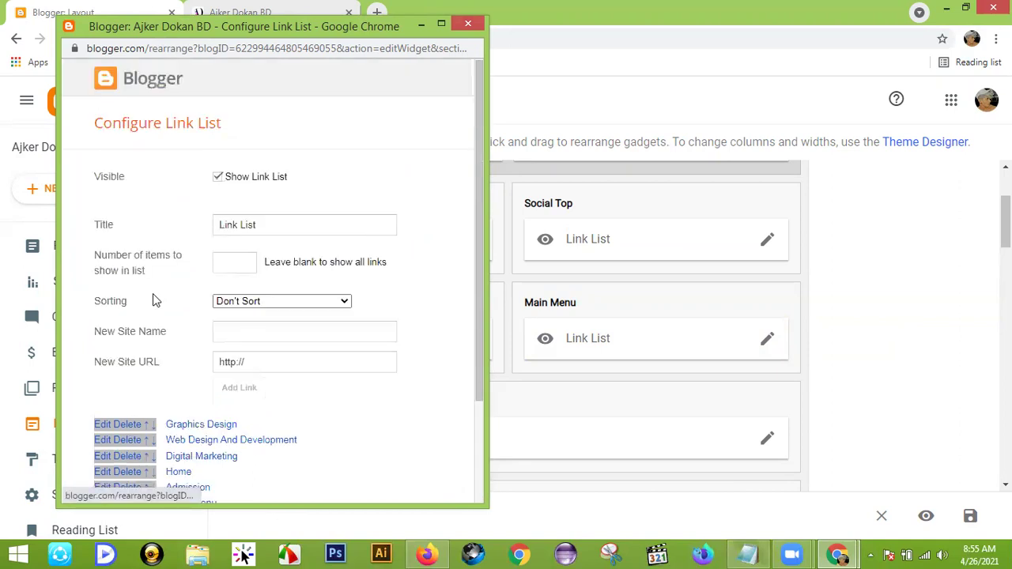
pyautogui.scroll(-3, 159, 301)
pyautogui.click(153, 309)
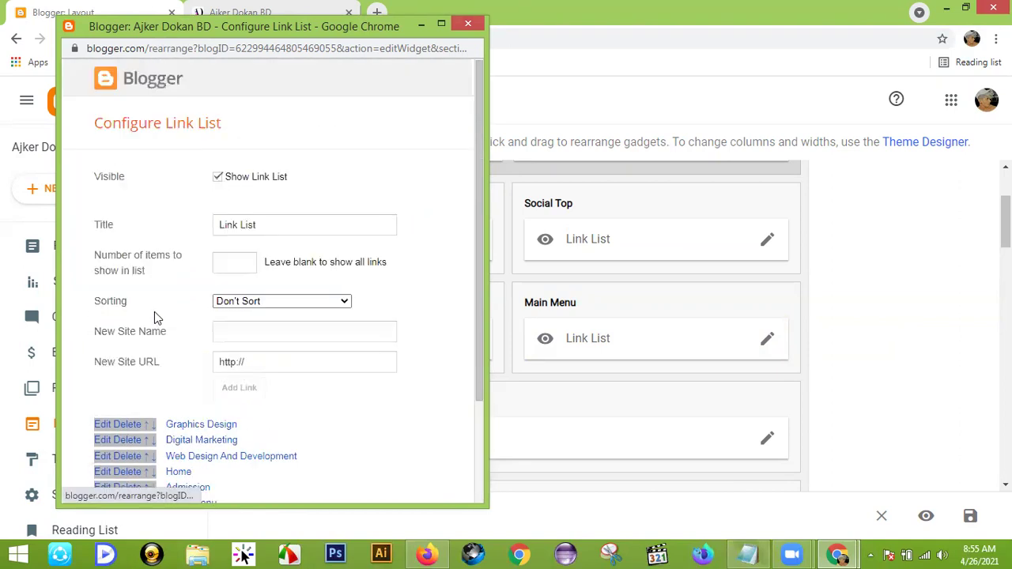
pyautogui.scroll(-3, 159, 308)
pyautogui.click(152, 325)
pyautogui.scroll(-3, 156, 322)
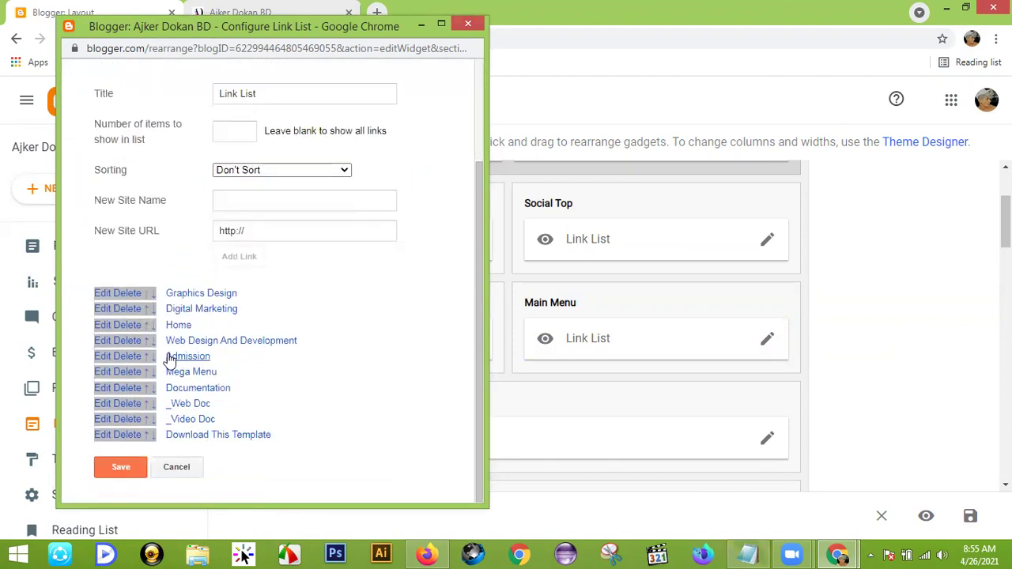
pyautogui.click(152, 342)
# Move Graphics Design down below Admission
pyautogui.scroll(-3, 168, 335)
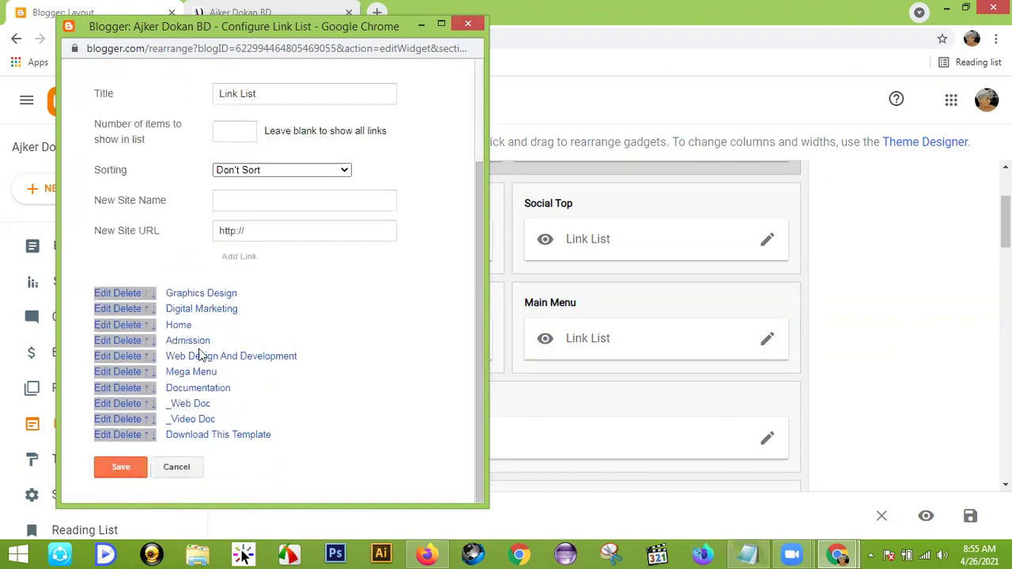
pyautogui.click(153, 294)
pyautogui.scroll(-3, 155, 302)
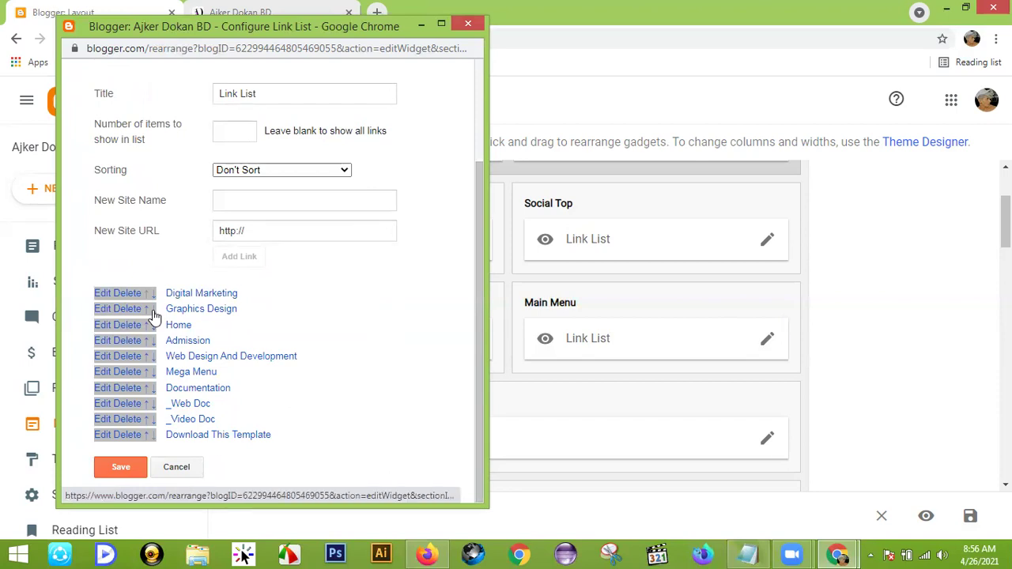
pyautogui.click(153, 315)
pyautogui.scroll(-2, 153, 317)
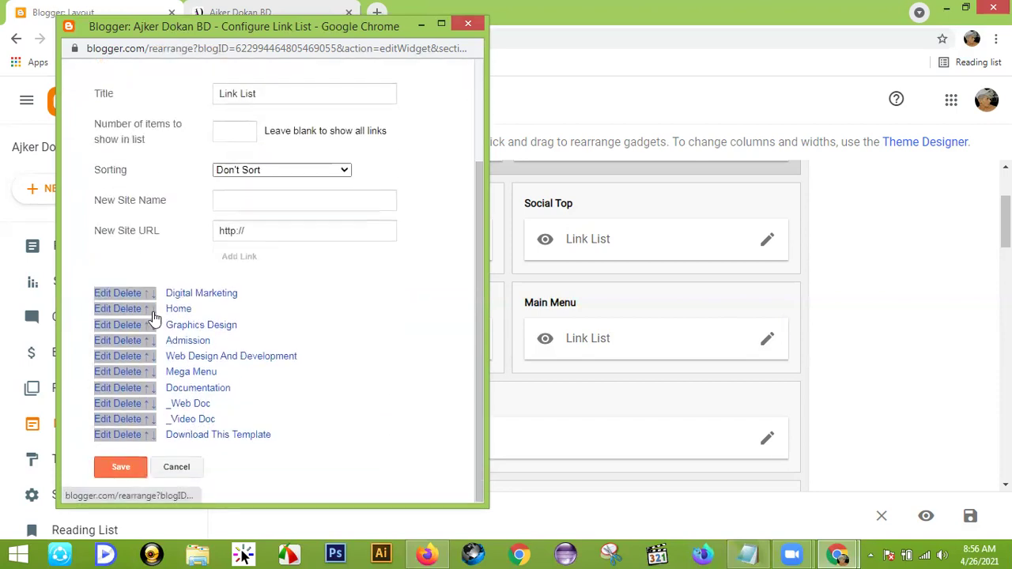
pyautogui.click(152, 327)
# Place Digital Marketing right after Admission, above Graphics Design, and open it for editing
pyautogui.scroll(-2, 158, 322)
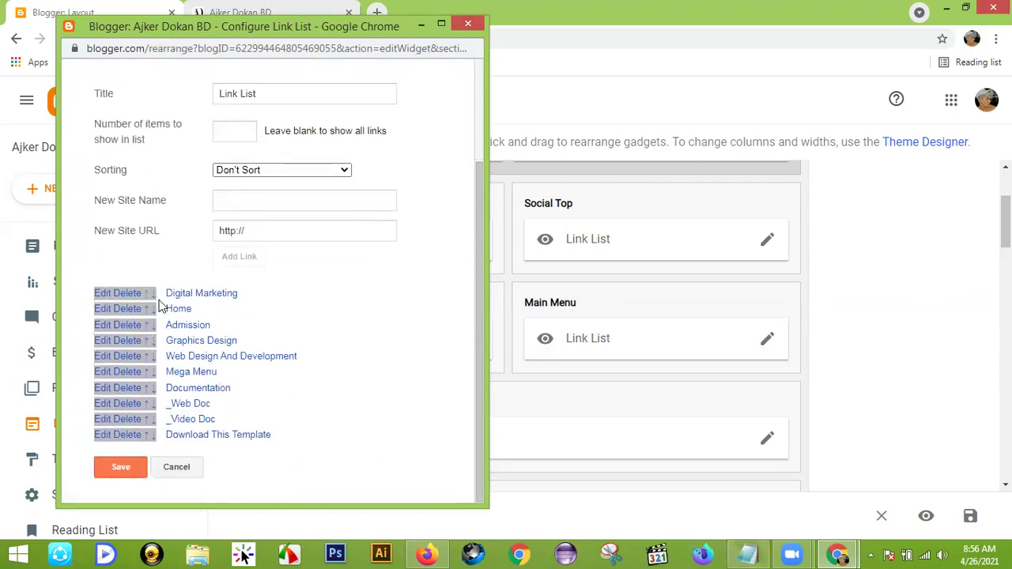
pyautogui.click(153, 294)
pyautogui.scroll(-2, 153, 299)
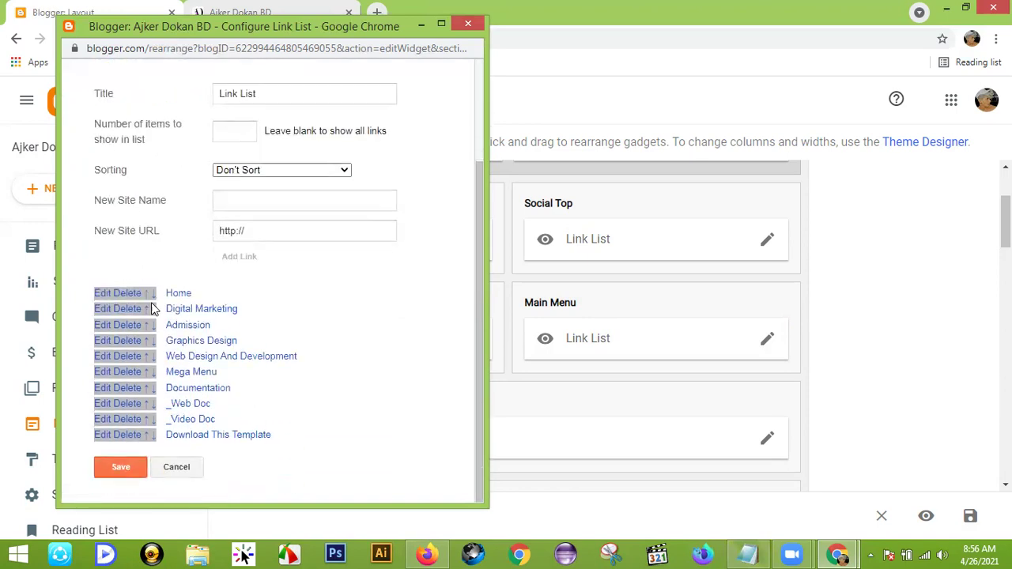
pyautogui.click(152, 308)
pyautogui.scroll(-2, 152, 308)
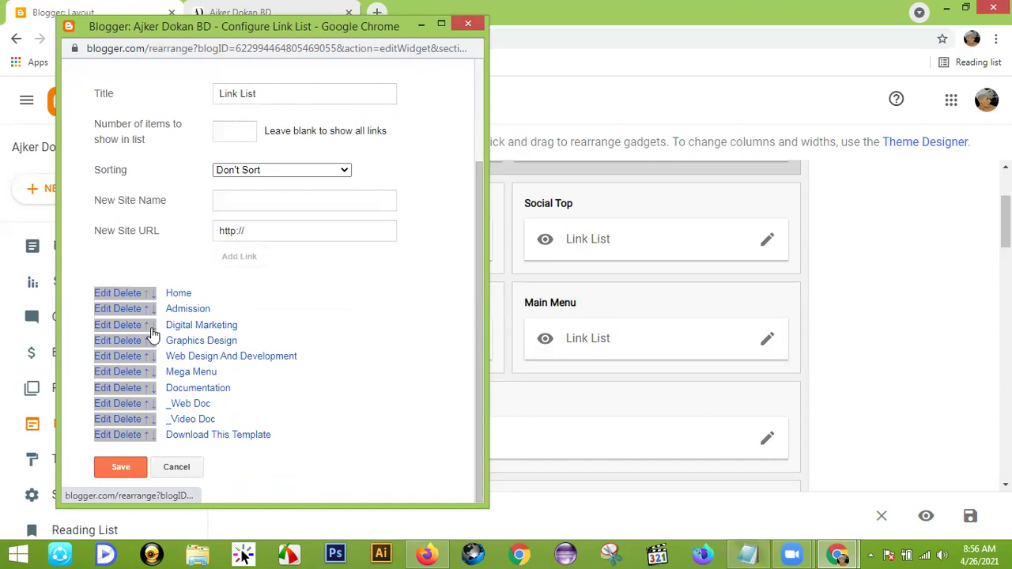
pyautogui.click(153, 327)
pyautogui.scroll(-2, 154, 325)
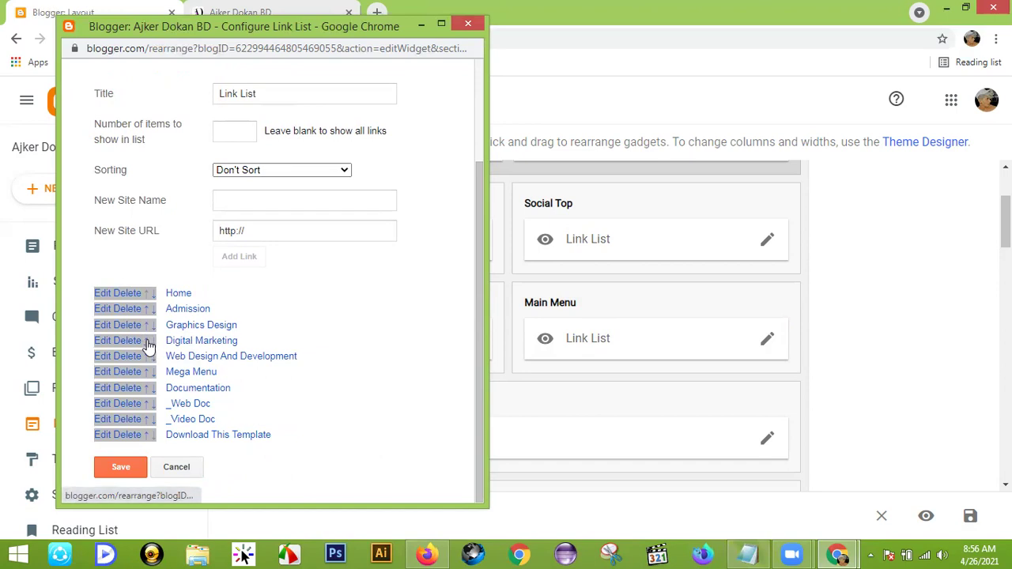
pyautogui.click(148, 345)
pyautogui.scroll(-2, 173, 348)
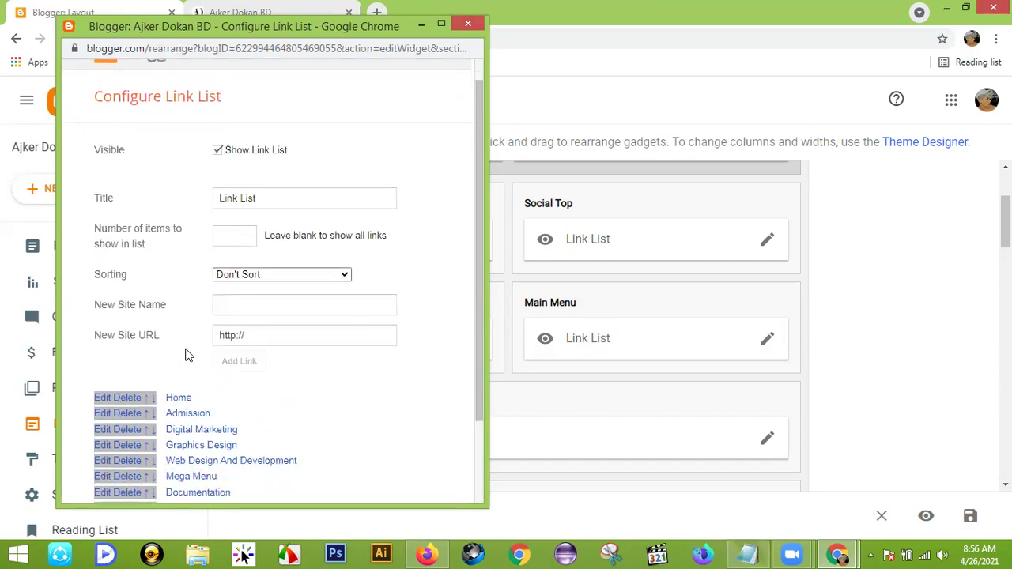
pyautogui.scroll(-2, 186, 356)
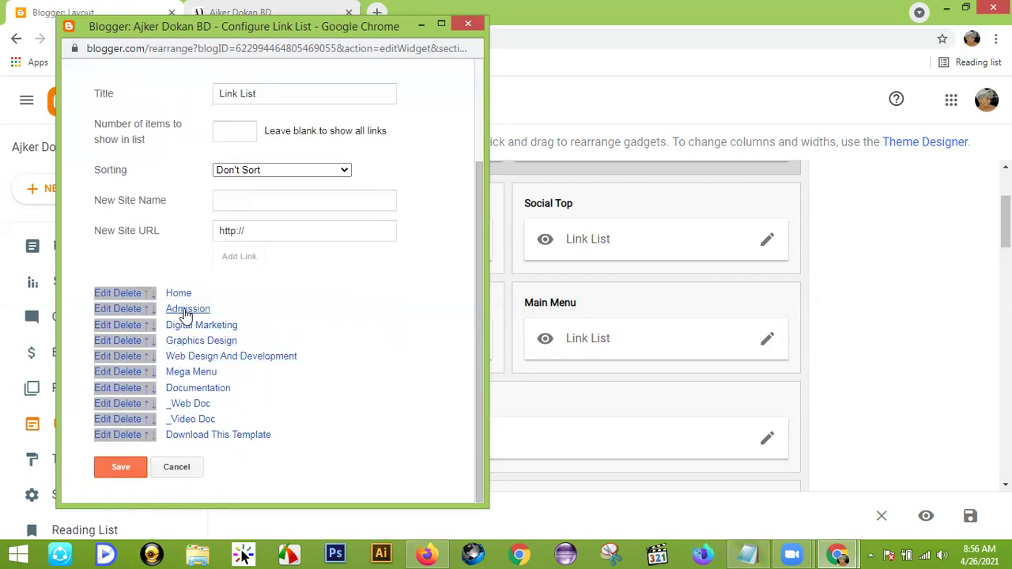
pyautogui.click(101, 328)
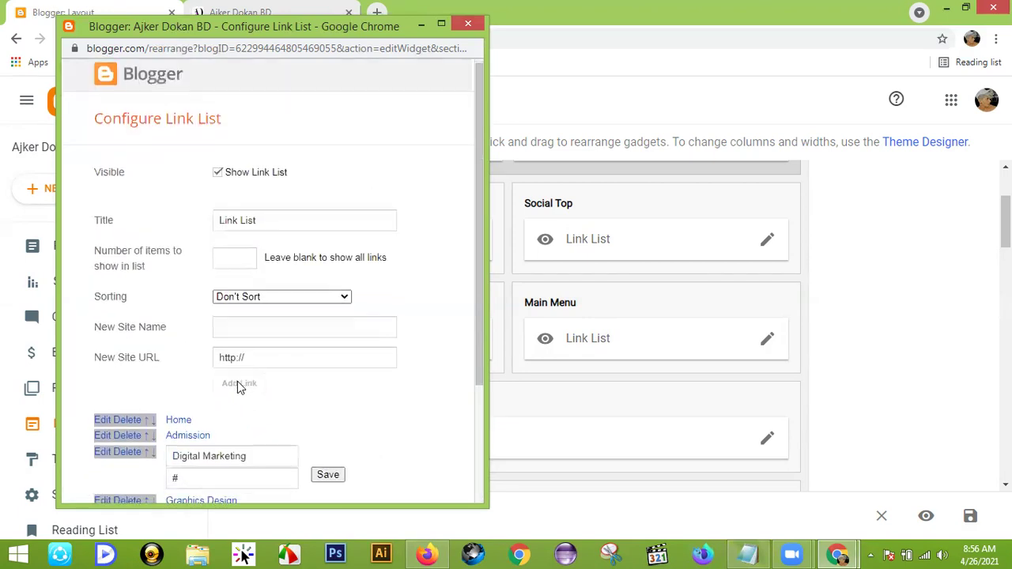
# Rename Digital Marketing to _Digital Marketing
pyautogui.scroll(-5, 237, 381)
pyautogui.click(175, 295)
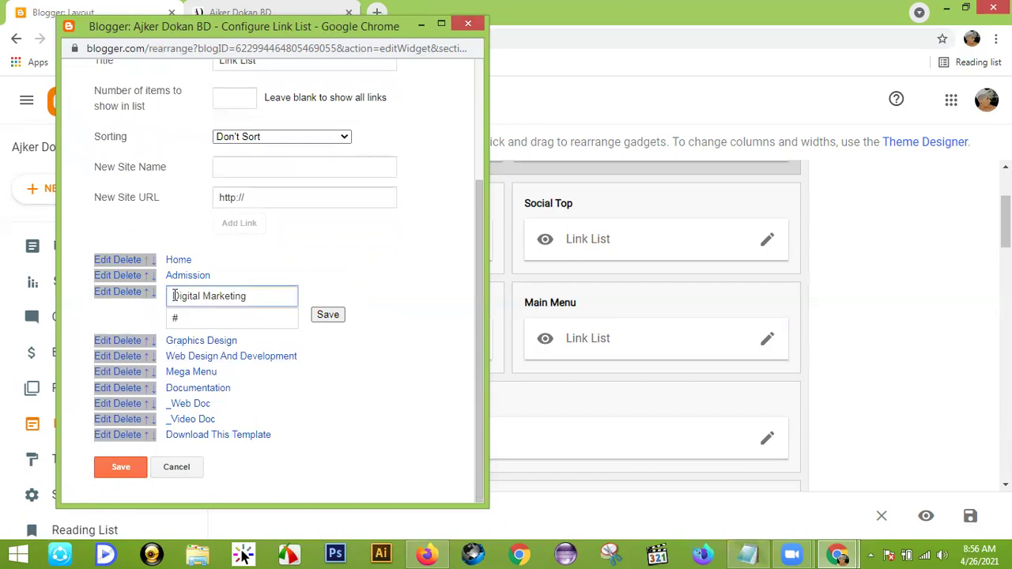
pyautogui.write('_')
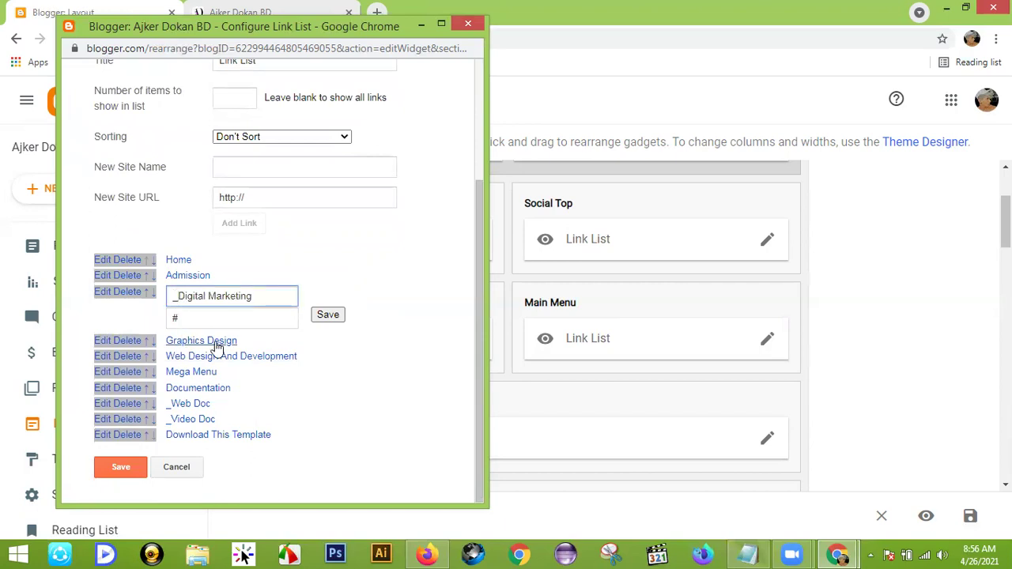
pyautogui.click(328, 315)
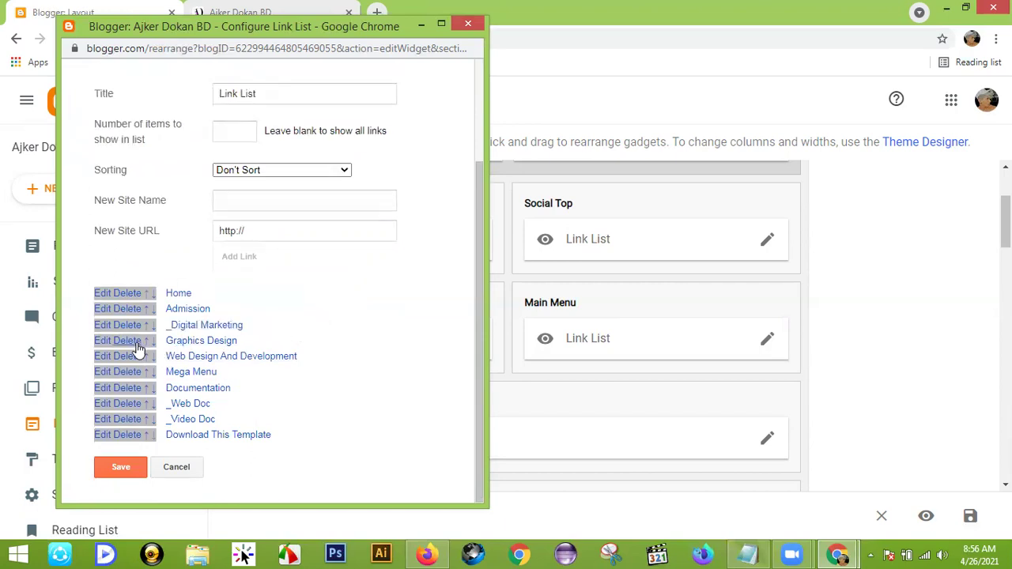
# Rename Graphics Design to _Graphics Design
pyautogui.click(103, 344)
pyautogui.scroll(-2, 238, 383)
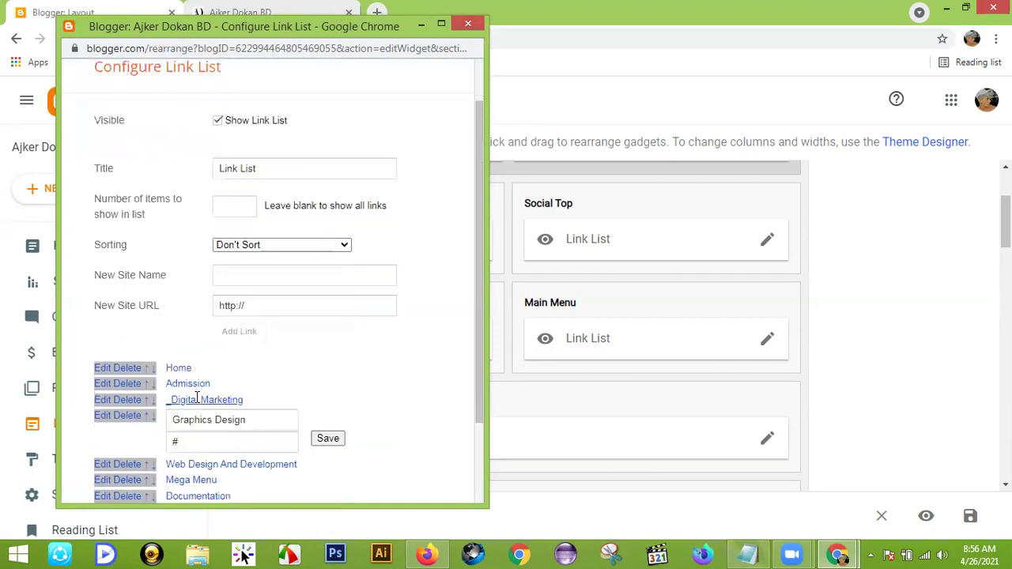
pyautogui.click(175, 312)
pyautogui.click(172, 312)
pyautogui.write('_')
pyautogui.click(332, 332)
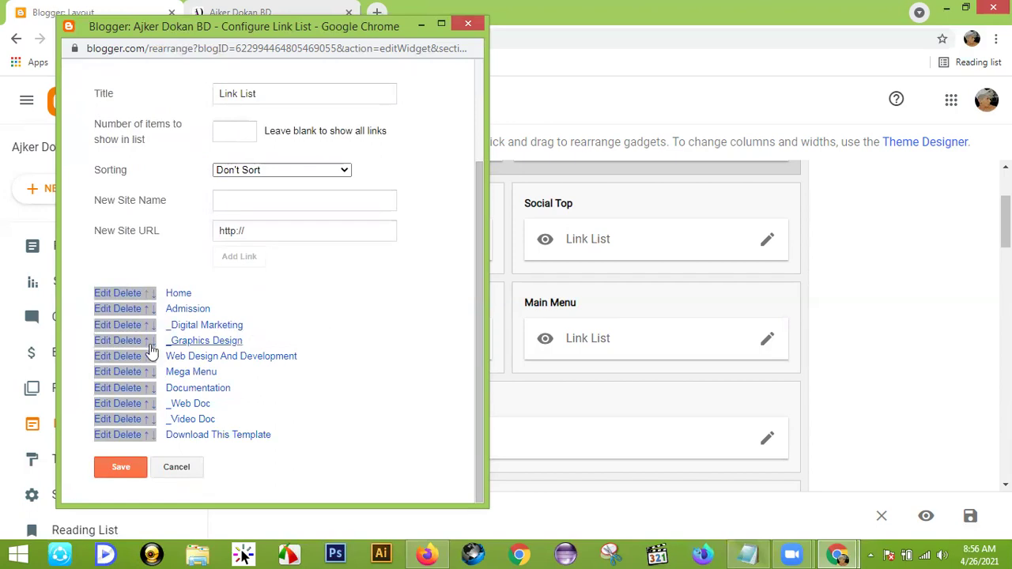
# Rename Web Design And Development to _Web Design And Development and save the main menu
pyautogui.scroll(2, 124, 362)
pyautogui.scroll(-2, 124, 362)
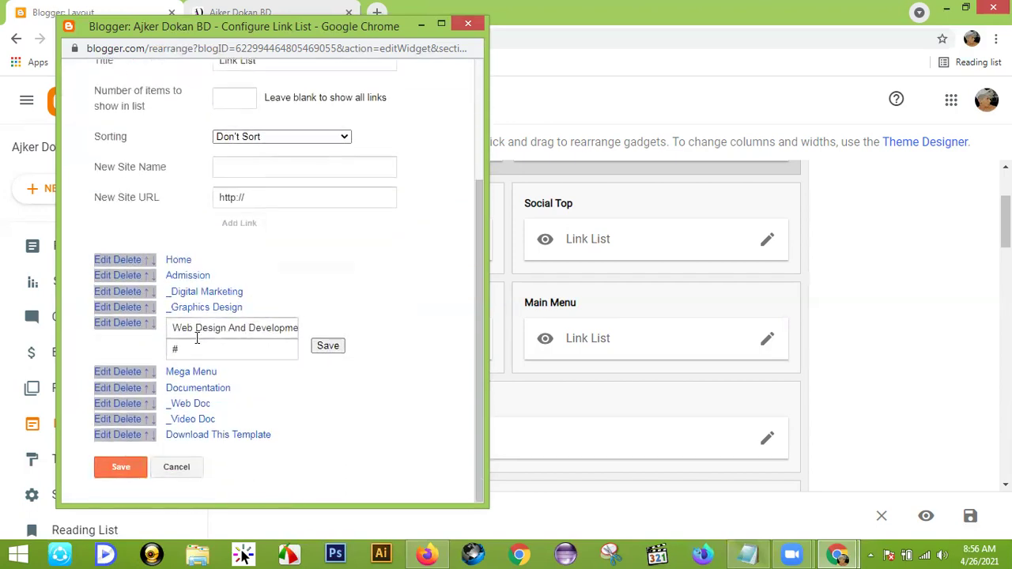
pyautogui.click(173, 333)
pyautogui.write('_')
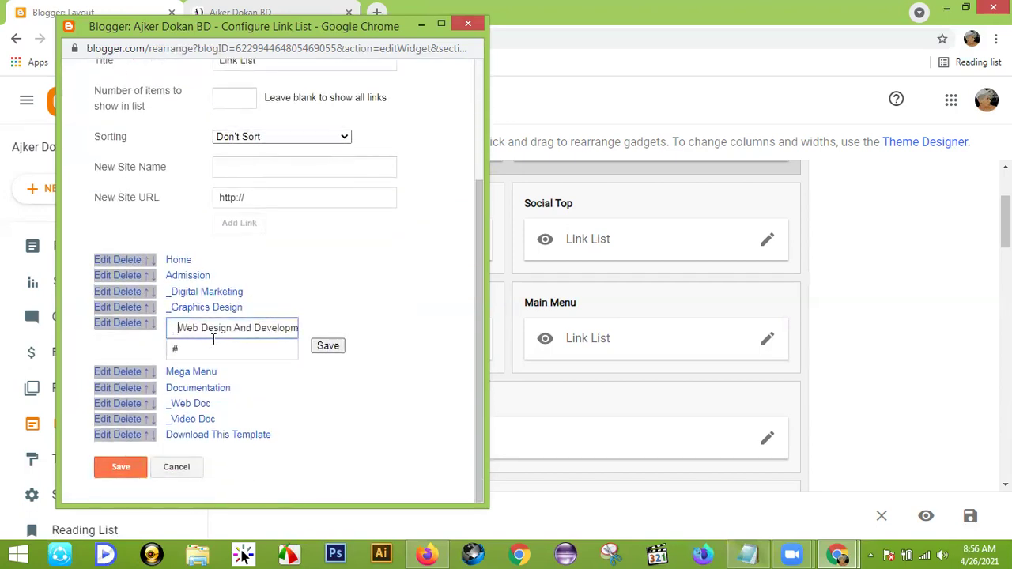
pyautogui.click(328, 347)
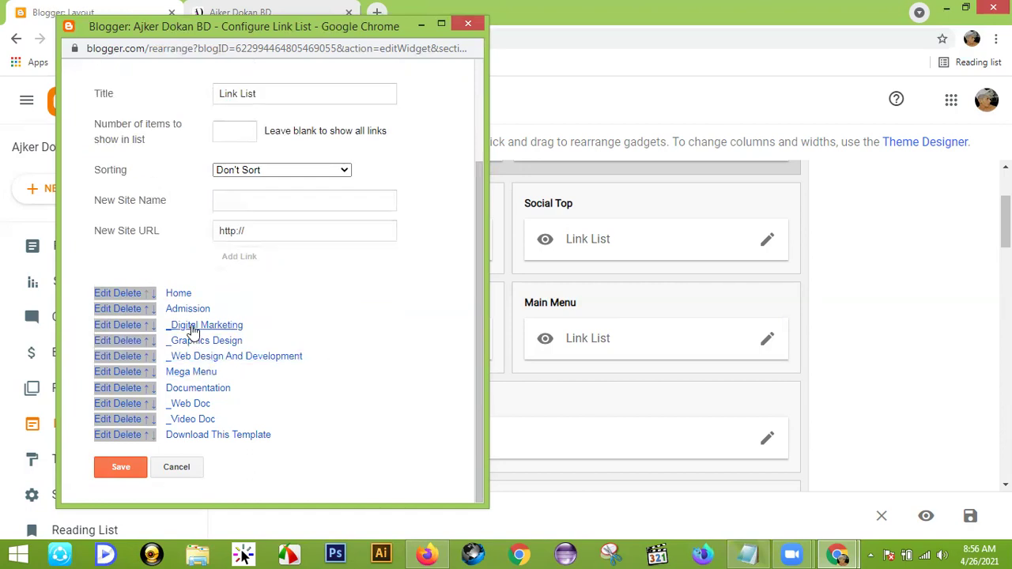
pyautogui.click(123, 469)
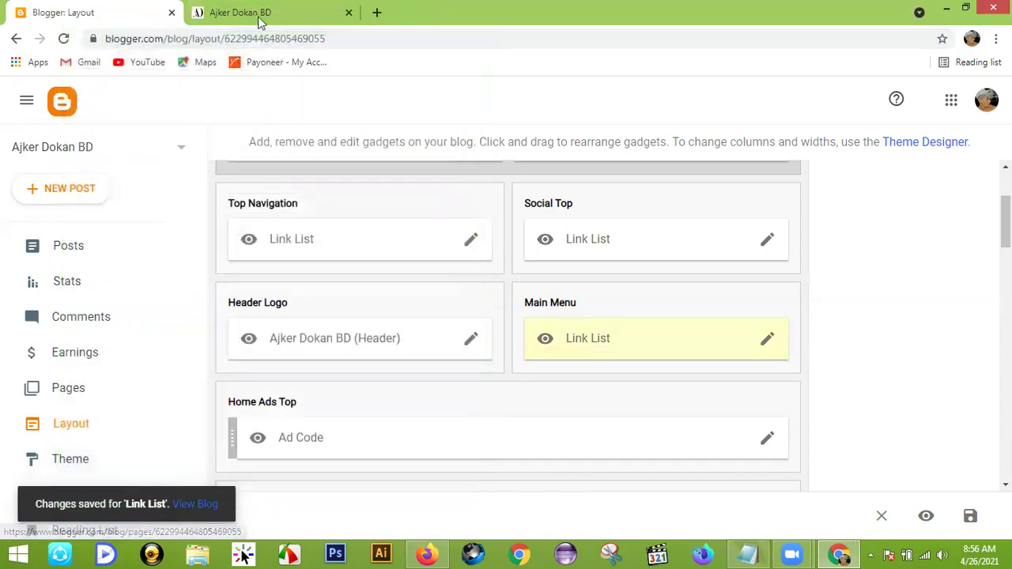
pyautogui.click(261, 14)
pyautogui.click(64, 39)
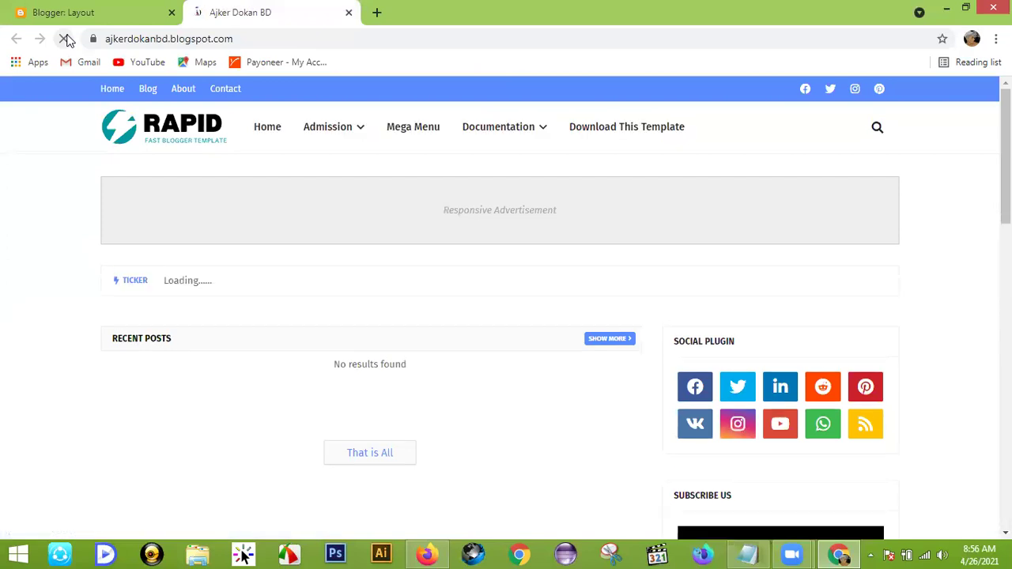
pyautogui.moveTo(344, 122)
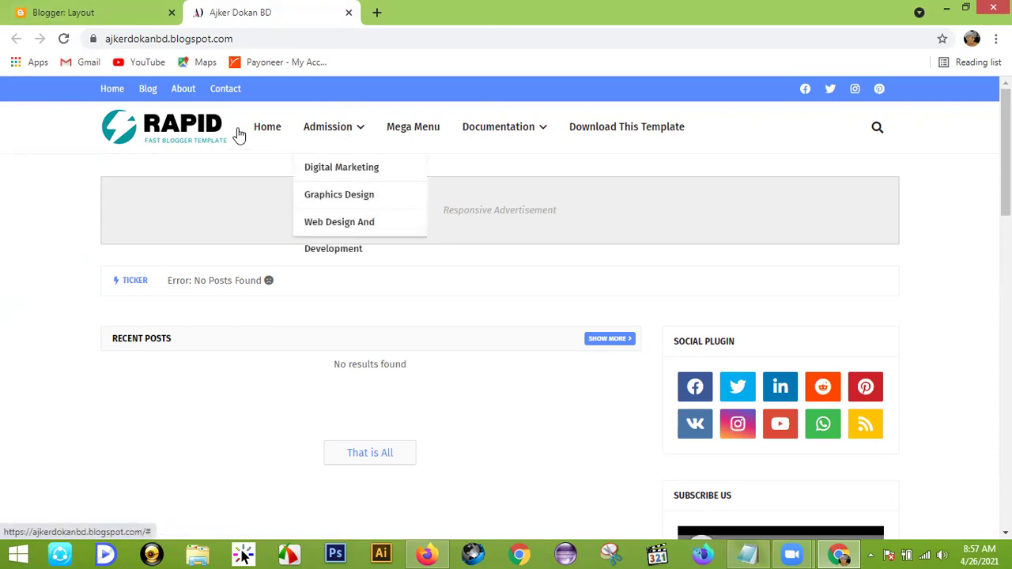
pyautogui.click(108, 16)
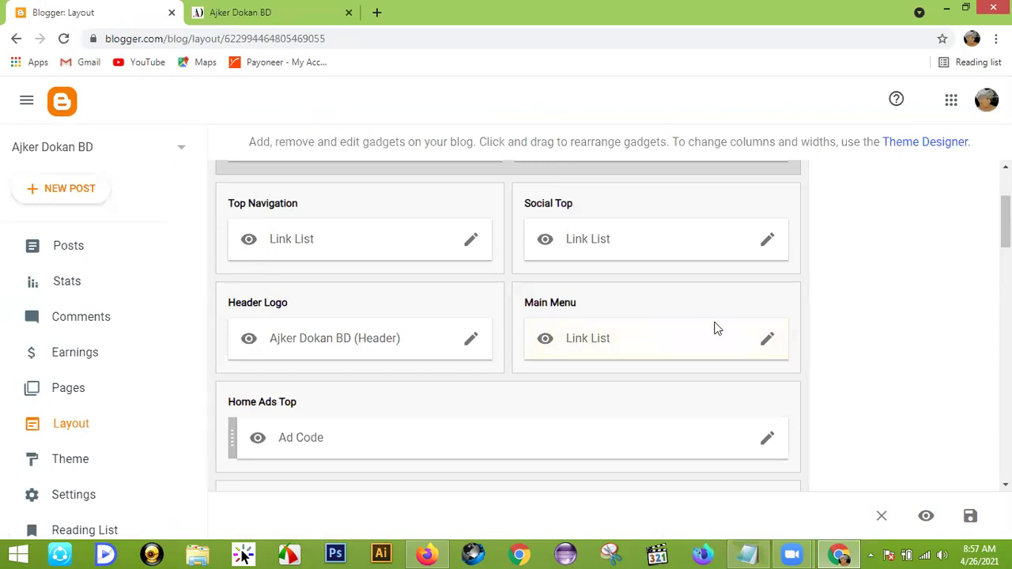
# Add a Social Media Marketing link with URL # to the main menu
pyautogui.click(766, 338)
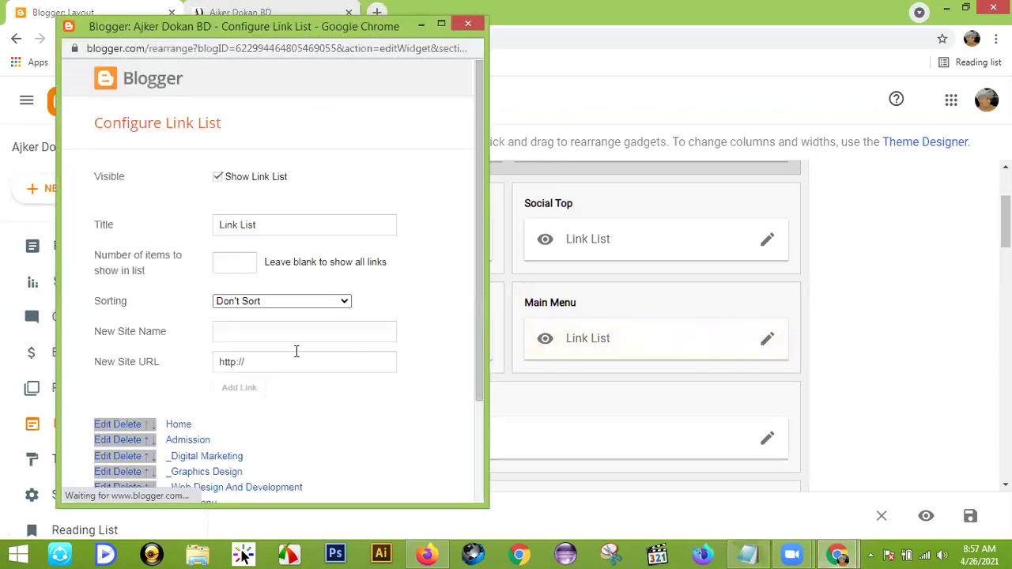
pyautogui.scroll(-2, 294, 350)
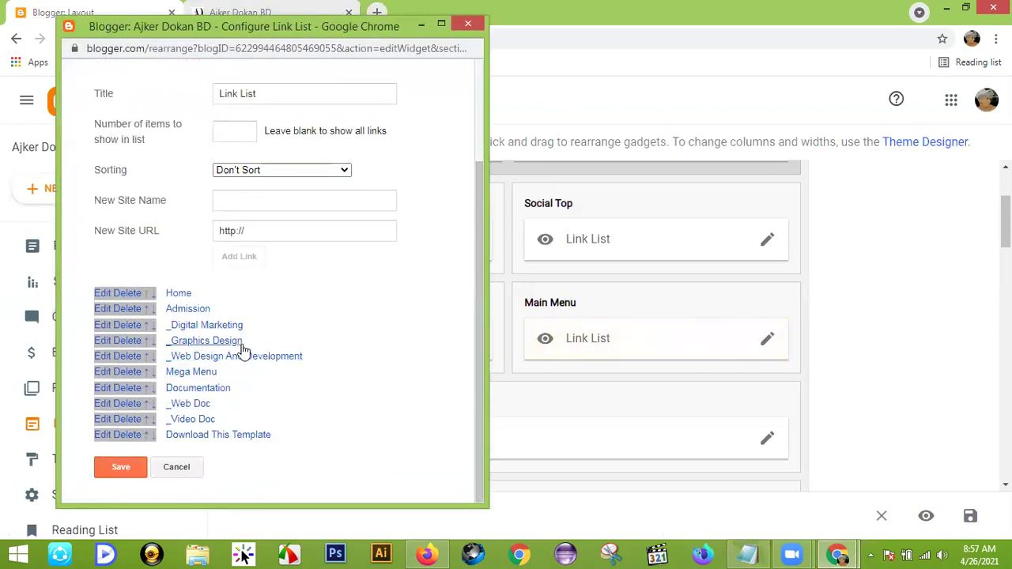
pyautogui.click(259, 202)
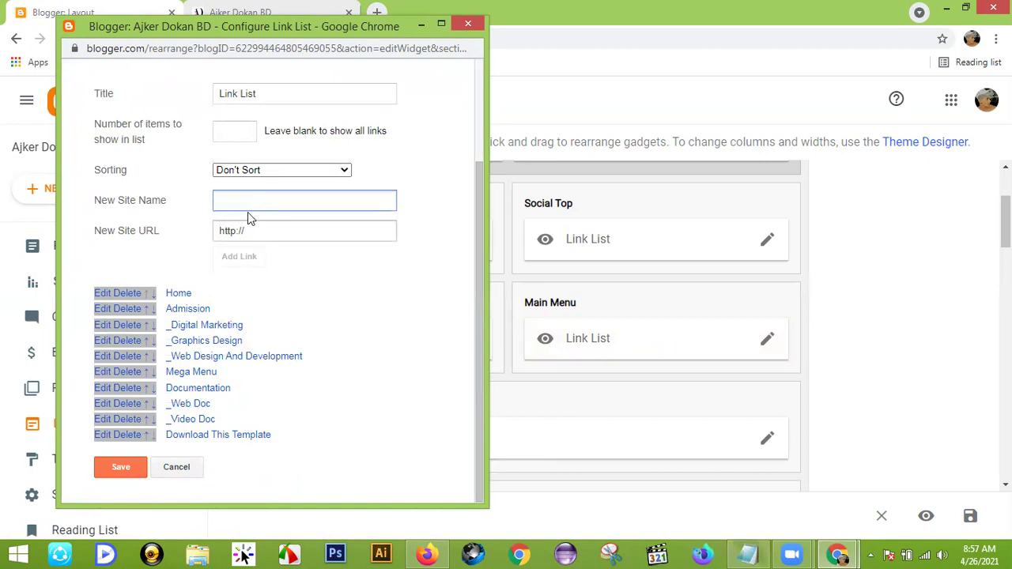
pyautogui.write('Social Media Marketing')
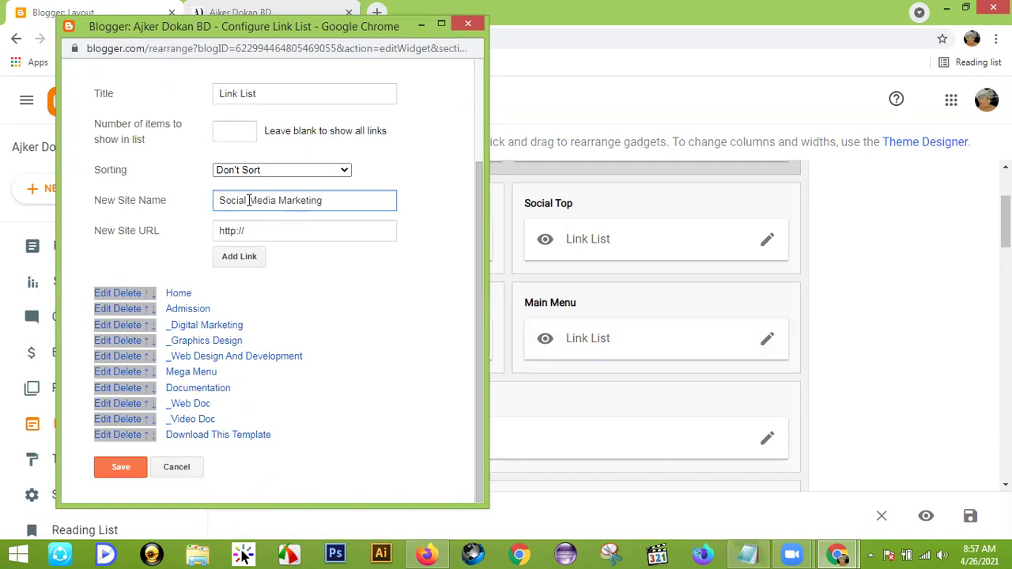
pyautogui.moveTo(248, 228); pyautogui.dragTo(107, 231)
pyautogui.write('#')
pyautogui.click(263, 261)
# Add an Email Marketing link with URL #
pyautogui.click(258, 204)
pyautogui.write('Ema')
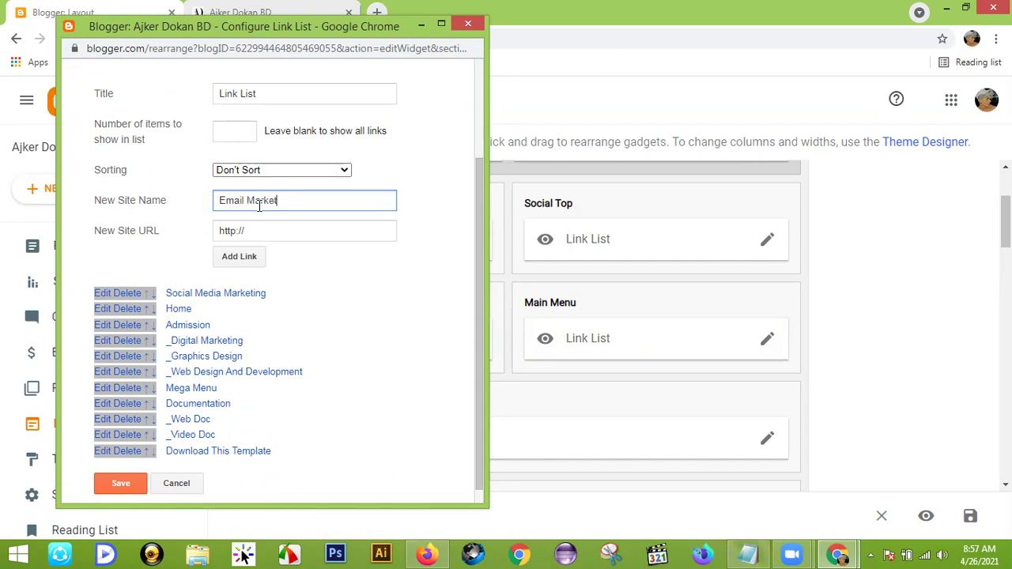
pyautogui.click(253, 226)
pyautogui.hotkey('ctrl', 'a')
pyautogui.write('#')
pyautogui.click(233, 257)
# Add an SEO link with URL #
pyautogui.click(236, 202)
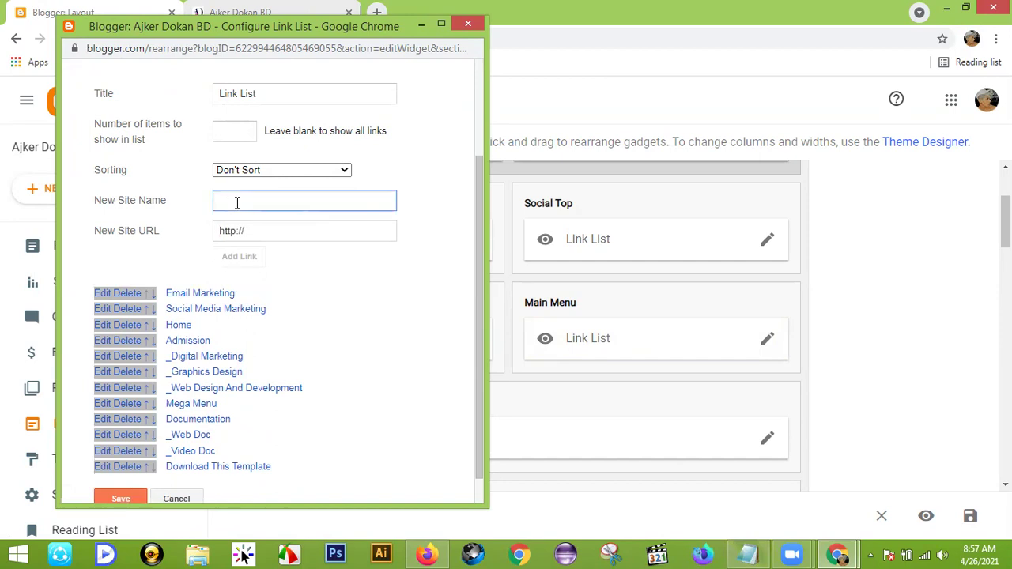
pyautogui.write('SEO')
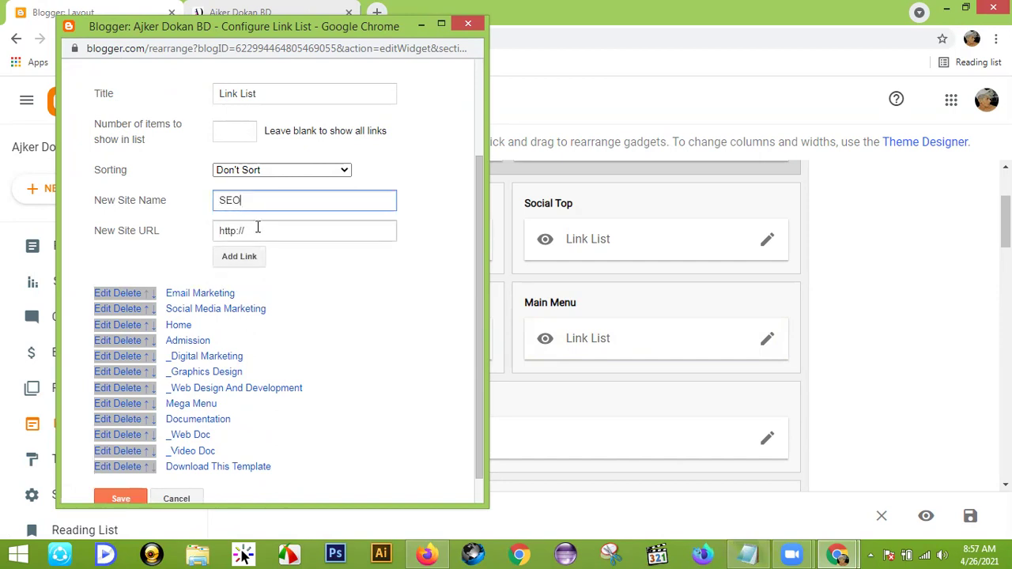
pyautogui.moveTo(263, 234); pyautogui.dragTo(176, 231)
pyautogui.write('#')
pyautogui.click(240, 255)
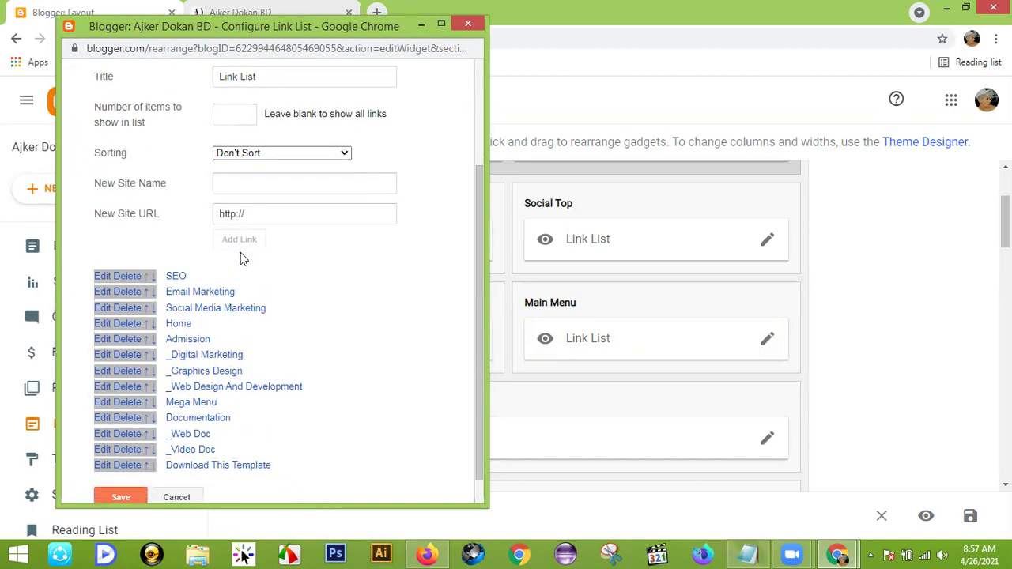
# Move SEO down below _Digital Marketing
pyautogui.scroll(-1, 240, 252)
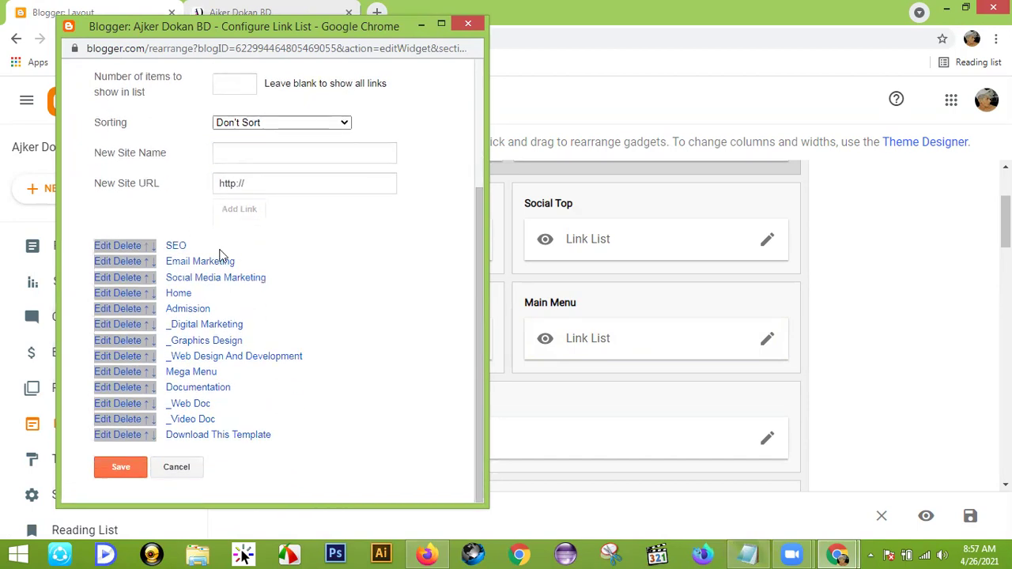
pyautogui.click(152, 246)
pyautogui.scroll(-3, 154, 245)
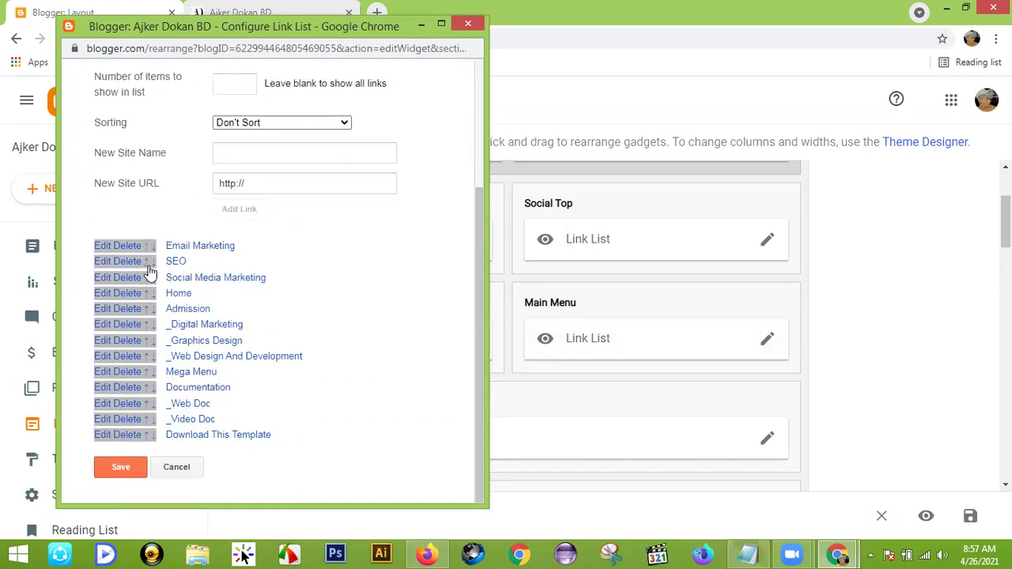
pyautogui.click(152, 262)
pyautogui.scroll(-3, 157, 257)
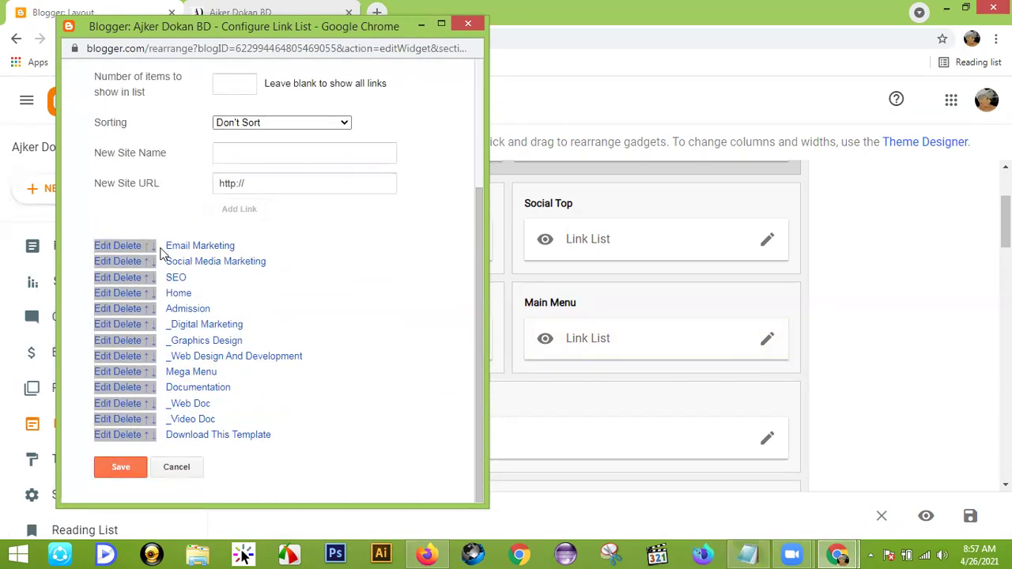
pyautogui.click(152, 278)
pyautogui.scroll(-3, 166, 247)
pyautogui.scroll(-1, 163, 261)
pyautogui.click(153, 293)
pyautogui.scroll(-3, 157, 300)
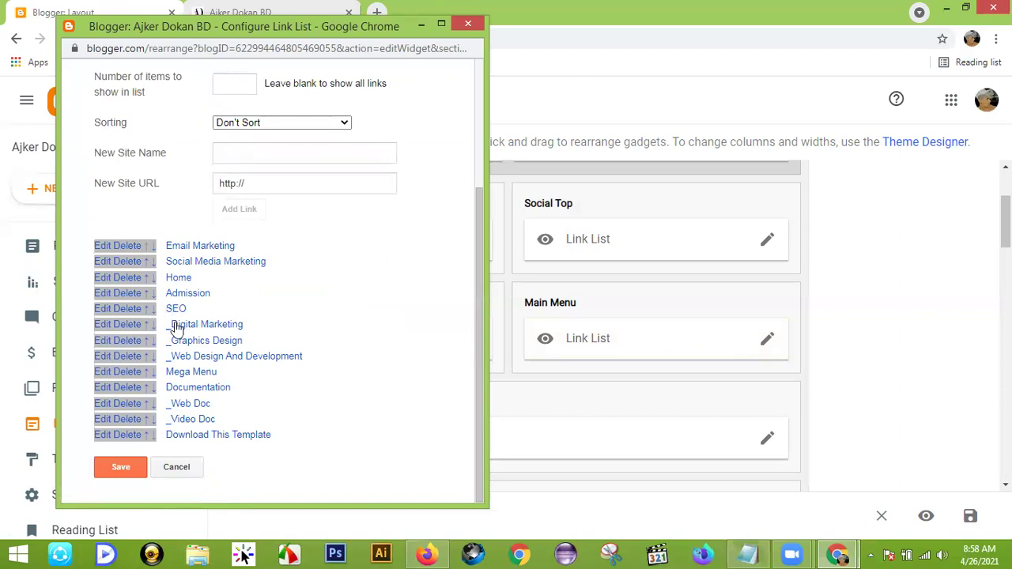
pyautogui.click(152, 310)
# Move Email Marketing down below _Digital Marketing
pyautogui.scroll(-3, 178, 292)
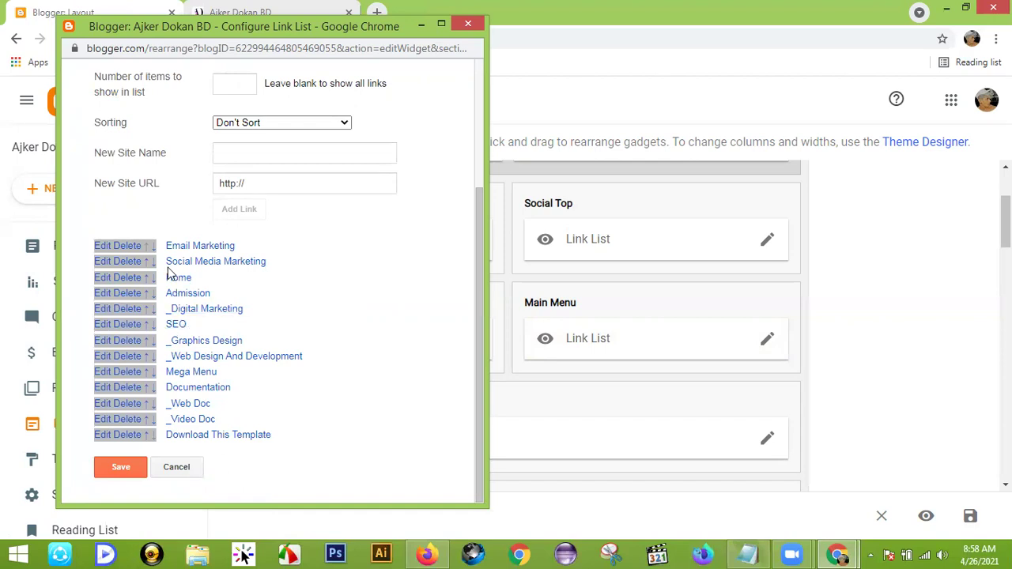
pyautogui.click(152, 248)
pyautogui.scroll(-2, 151, 253)
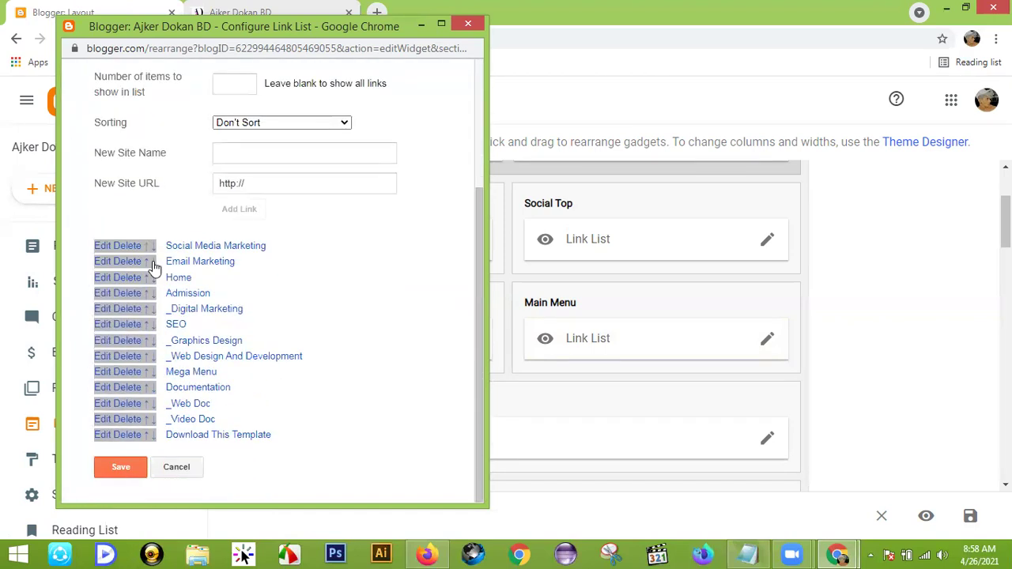
pyautogui.click(154, 264)
pyautogui.scroll(-3, 154, 261)
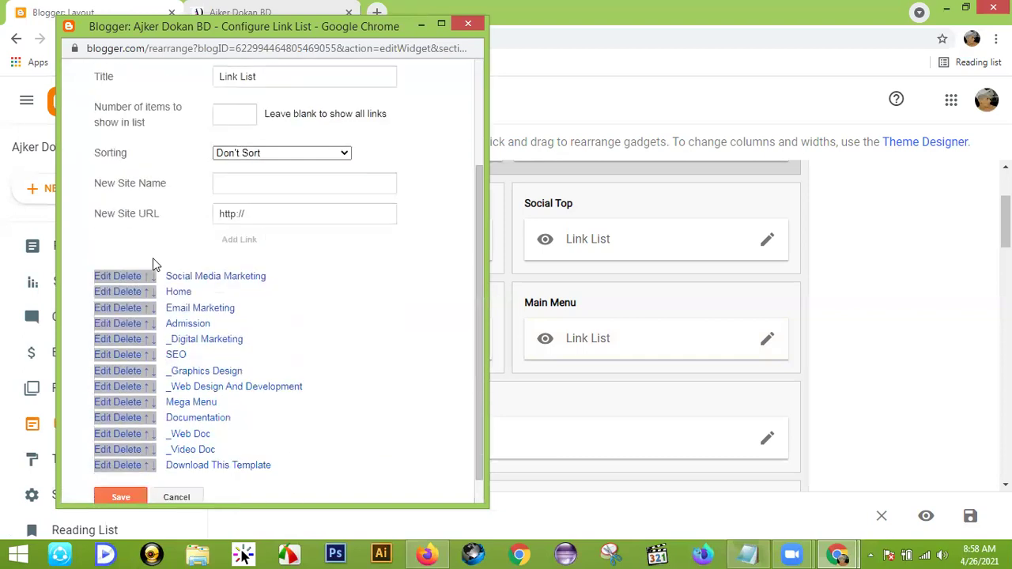
pyautogui.click(153, 282)
pyautogui.scroll(-3, 153, 273)
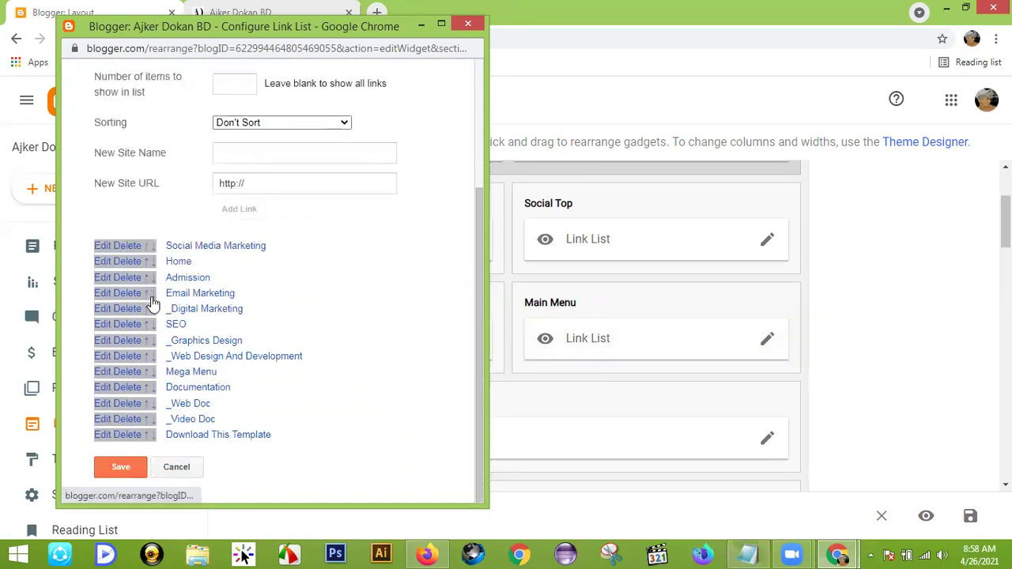
pyautogui.click(151, 295)
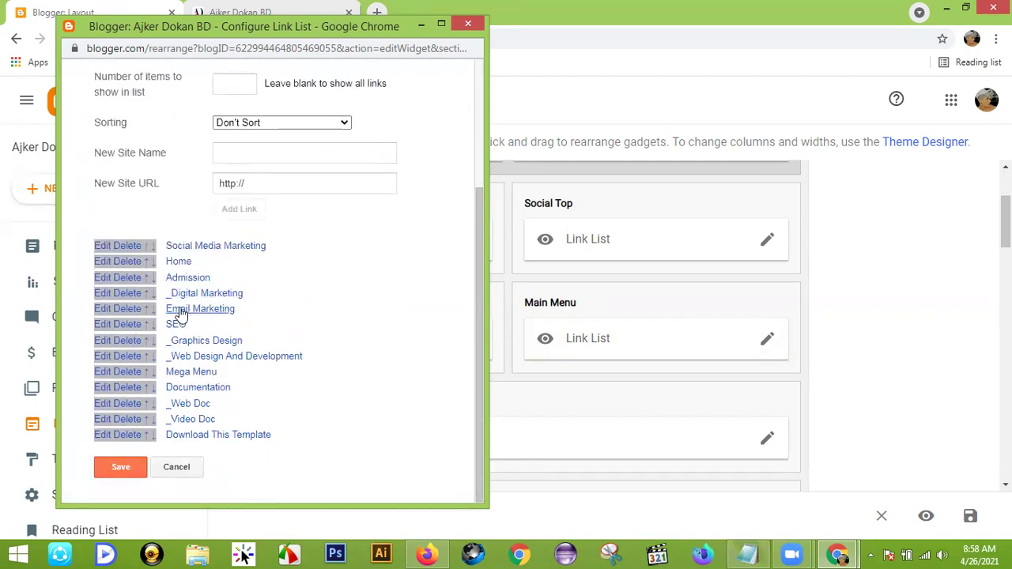
# Move Social Media Marketing below _Digital Marketing and open it for editing
pyautogui.click(152, 246)
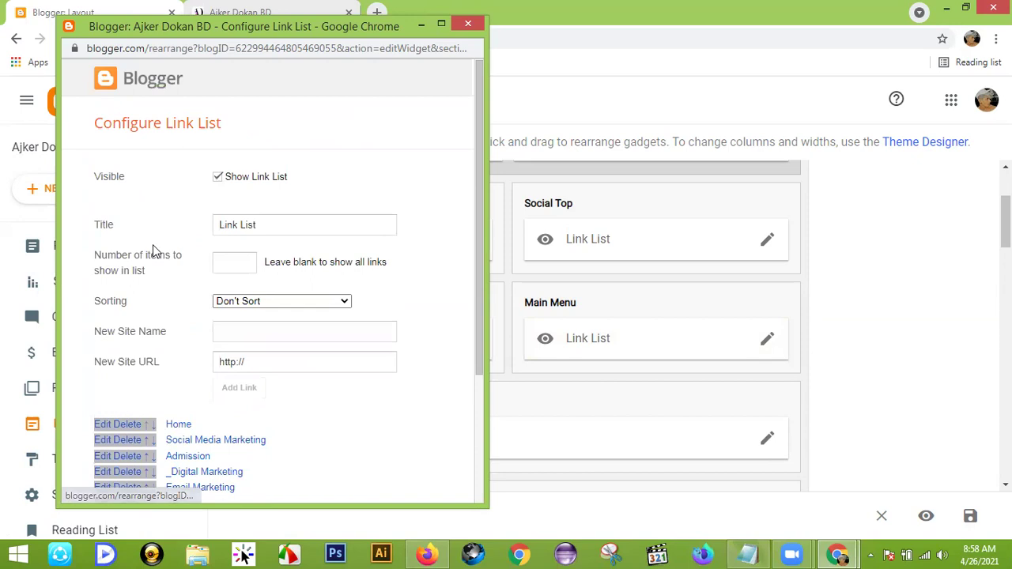
pyautogui.click(153, 269)
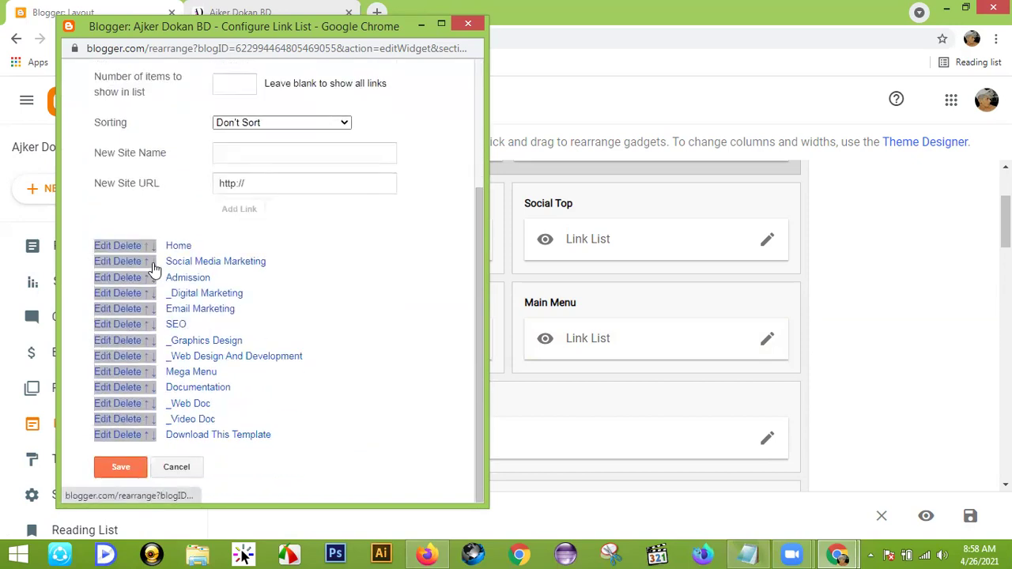
pyautogui.click(153, 277)
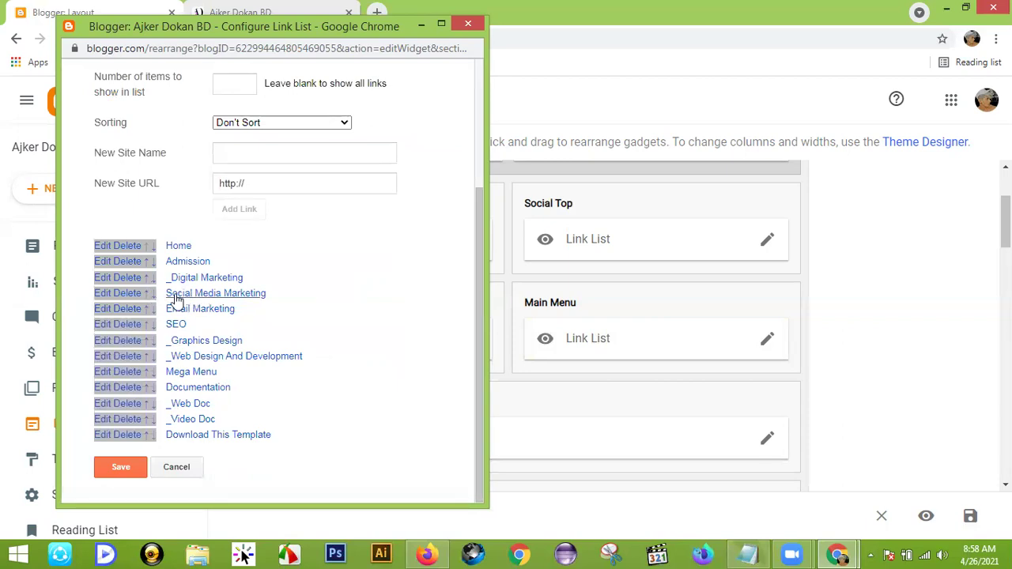
pyautogui.click(105, 293)
# Rename Social Media Marketing with a double-underscore prefix, __Social Media Marketing
pyautogui.scroll(-3, 272, 346)
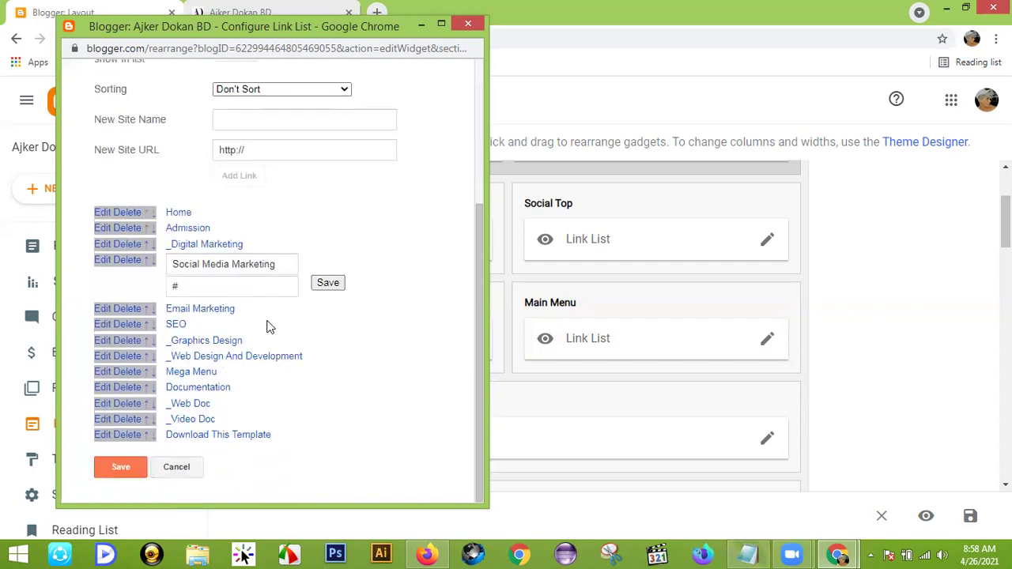
pyautogui.click(174, 269)
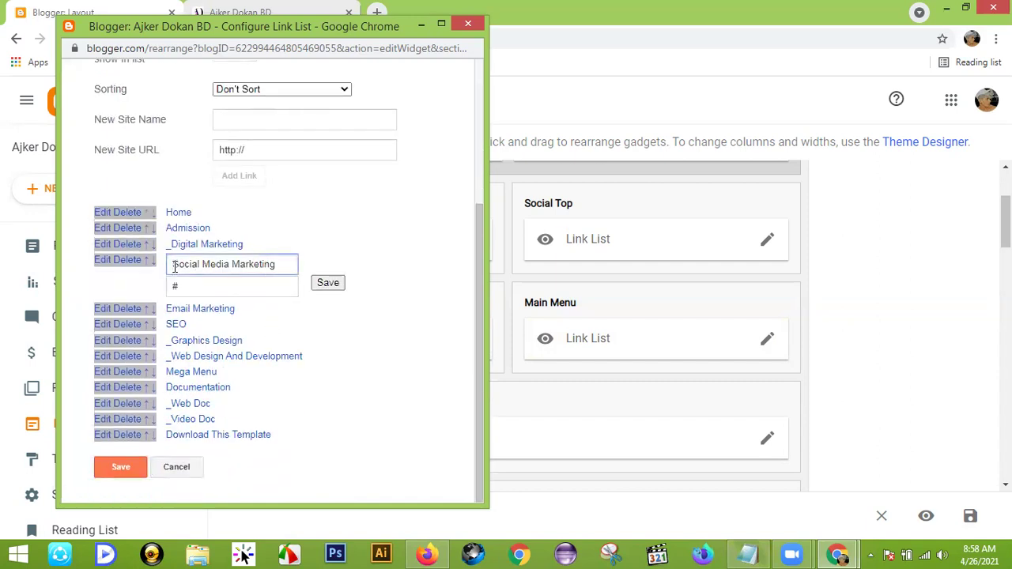
pyautogui.write('__')
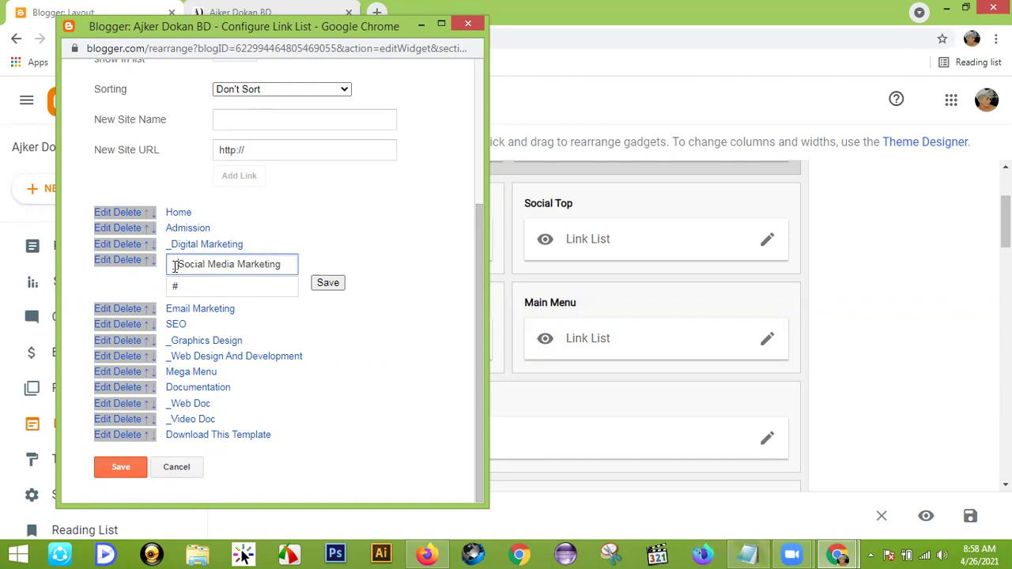
pyautogui.click(320, 283)
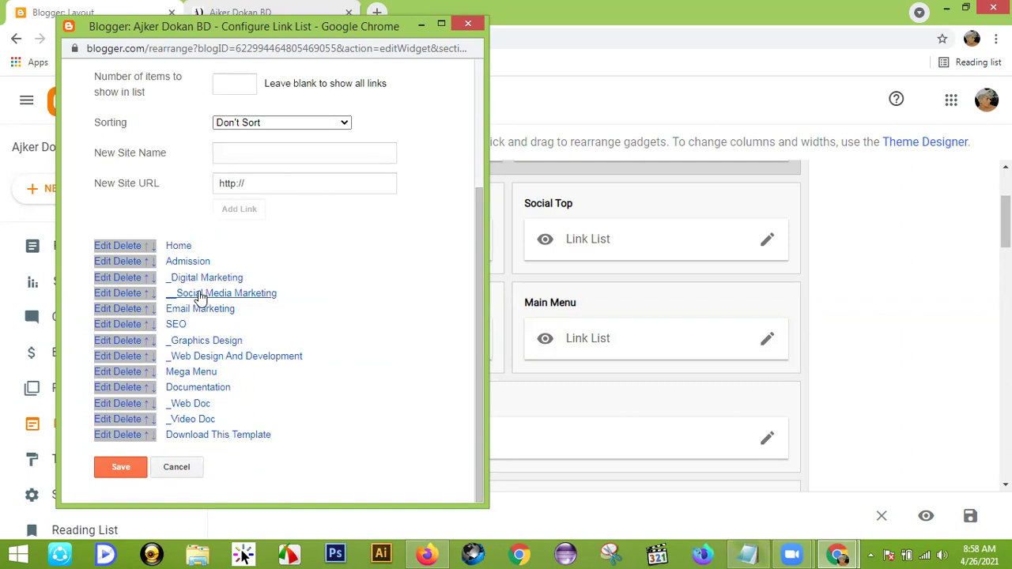
# Rename Email Marketing to __Email Marketing
pyautogui.click(100, 314)
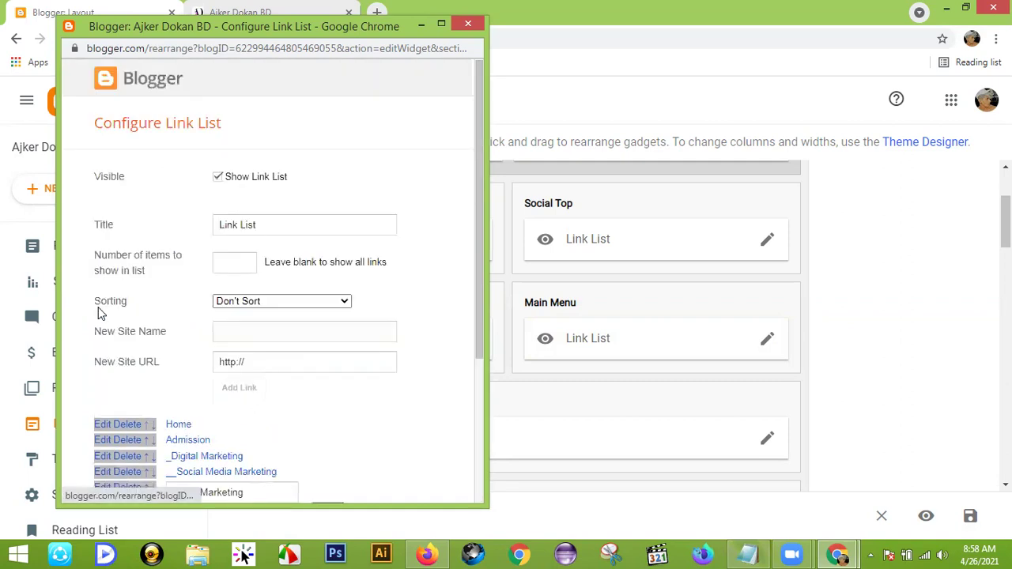
pyautogui.scroll(-3, 266, 355)
pyautogui.click(174, 280)
pyautogui.write('__')
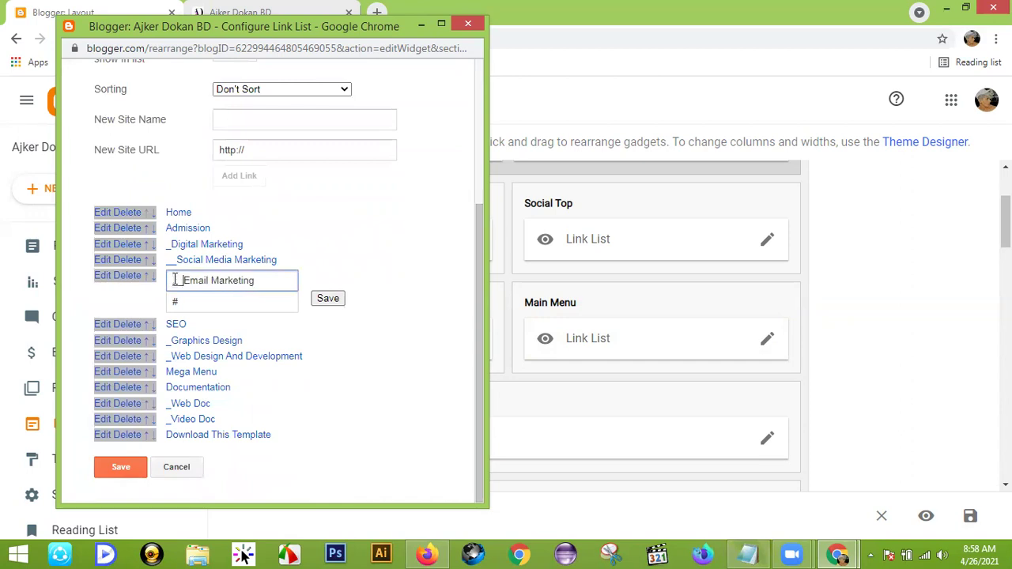
pyautogui.click(324, 299)
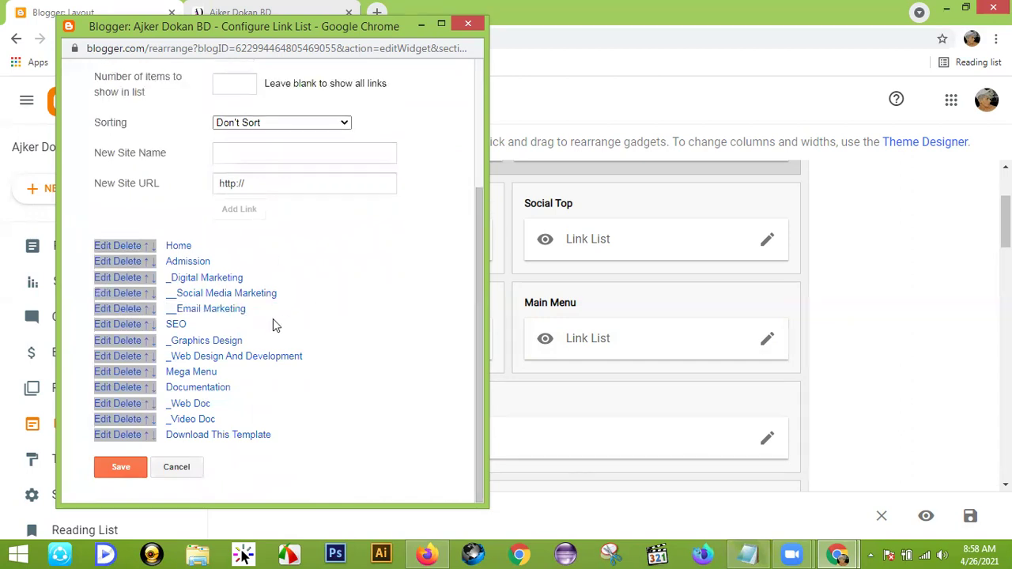
# Rename SEO to __SEO, save the menu link list, and switch to the live blog
pyautogui.click(106, 325)
pyautogui.scroll(-3, 188, 384)
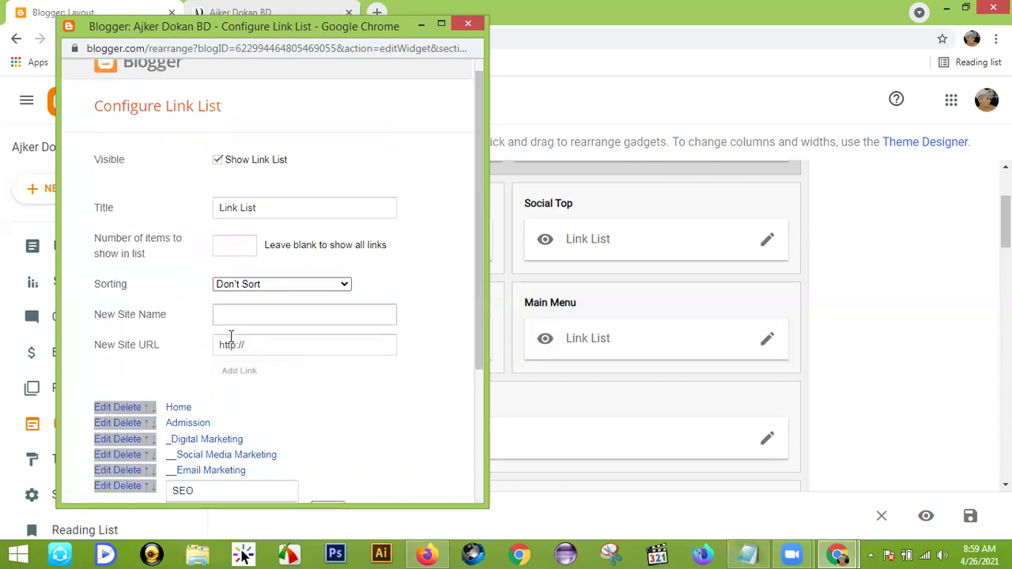
pyautogui.click(173, 359)
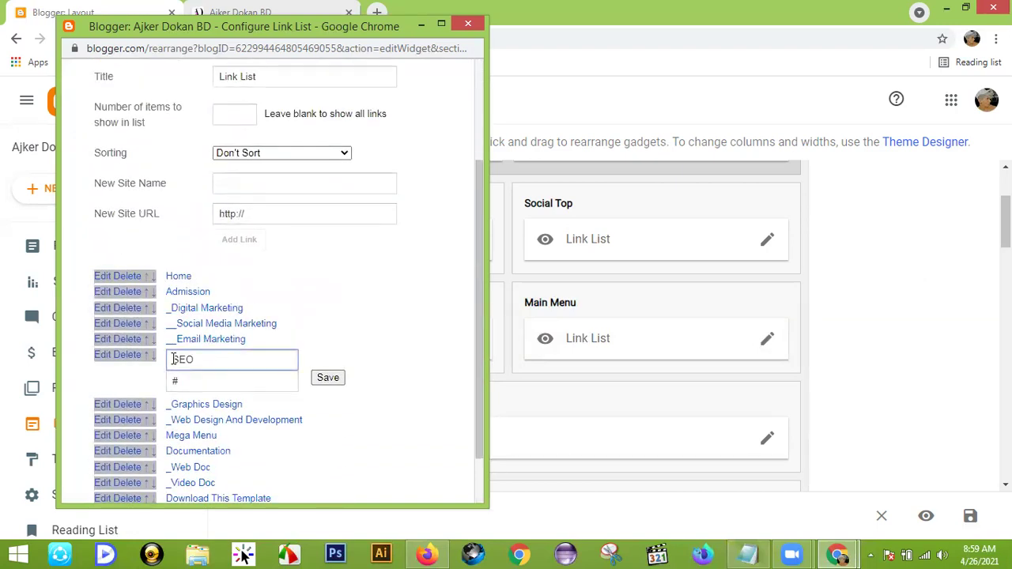
pyautogui.write('__')
pyautogui.click(316, 380)
pyautogui.scroll(-1, 311, 384)
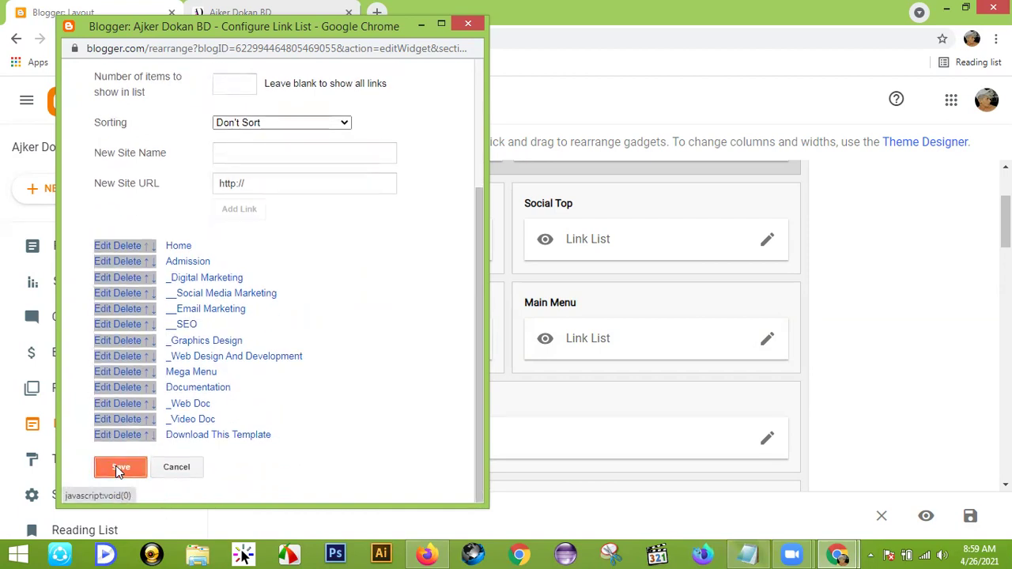
pyautogui.click(119, 469)
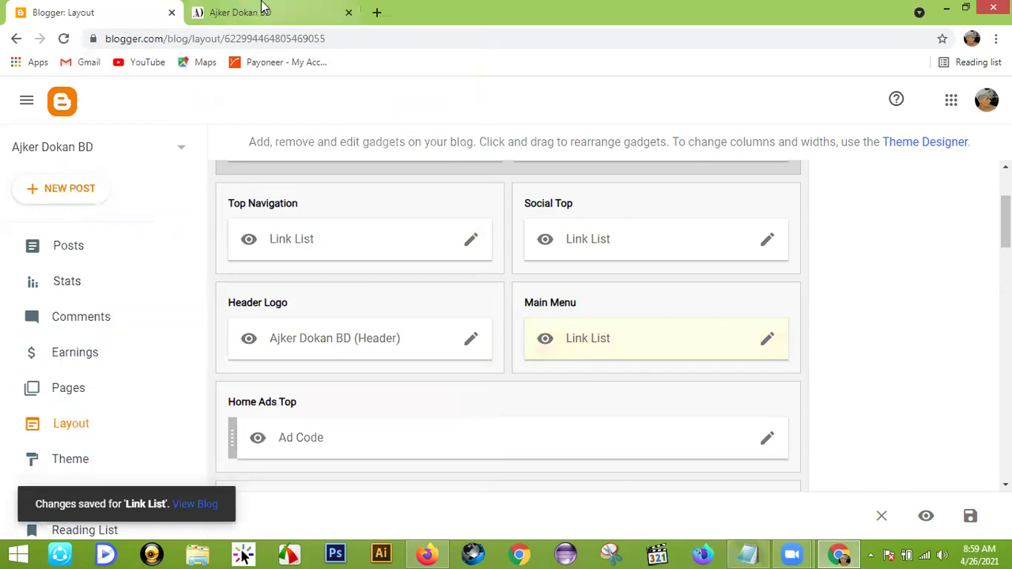
pyautogui.click(264, 10)
pyautogui.click(63, 39)
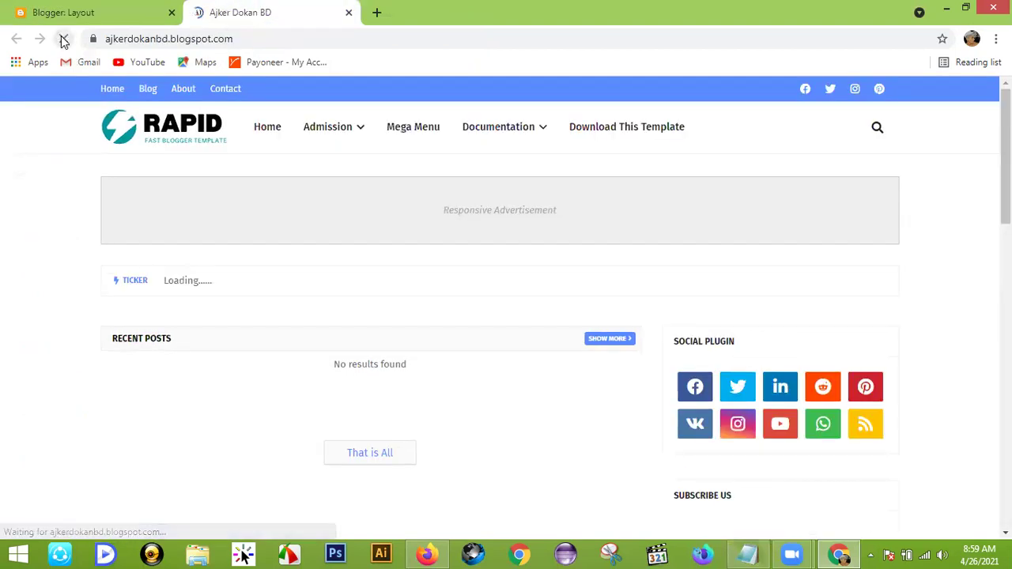
pyautogui.moveTo(357, 128)
pyautogui.moveTo(344, 169)
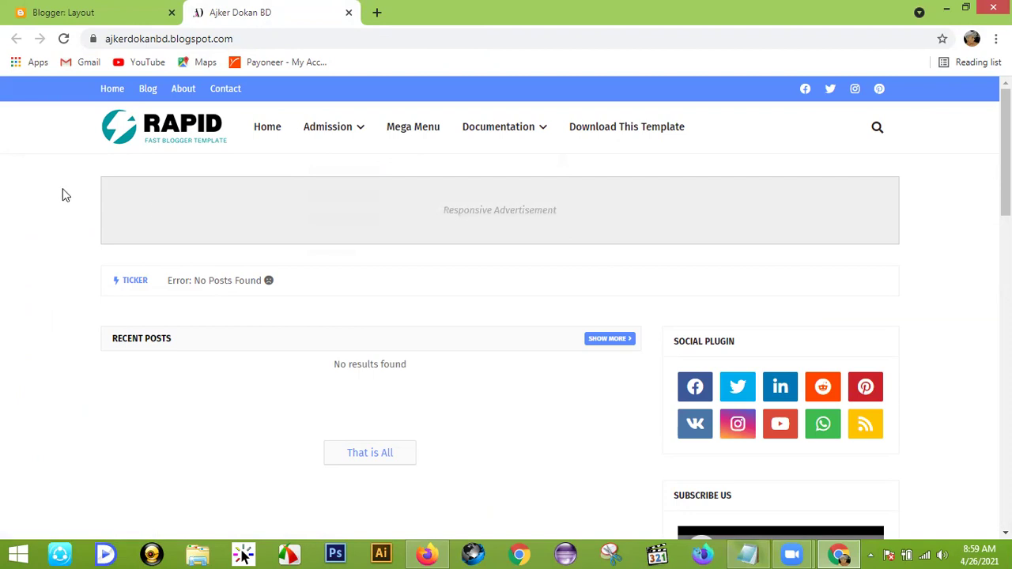
pyautogui.click(108, 15)
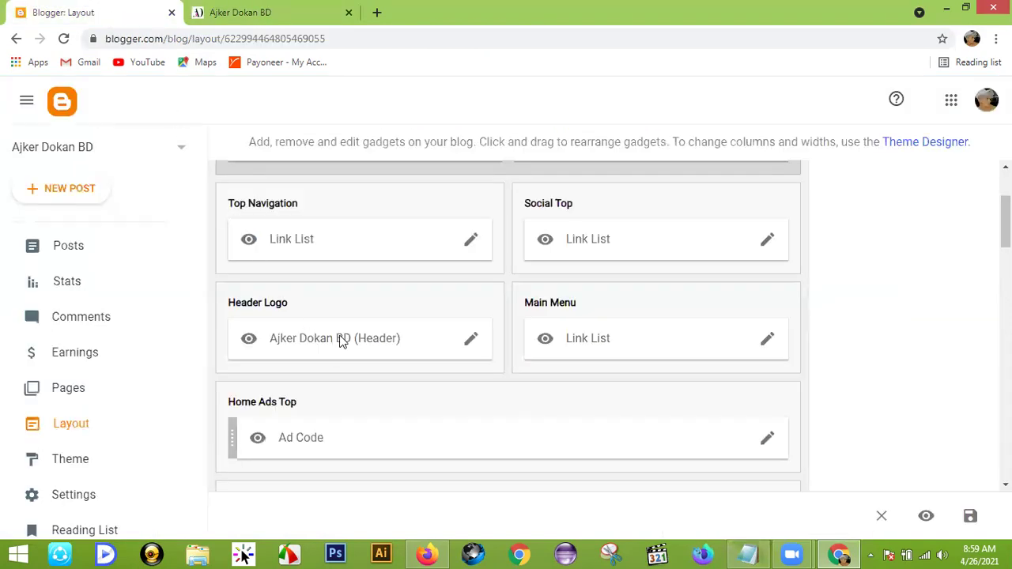
pyautogui.scroll(-2, 342, 340)
# Rename the Main Menu's Documentation link to 'About us'
pyautogui.click(767, 267)
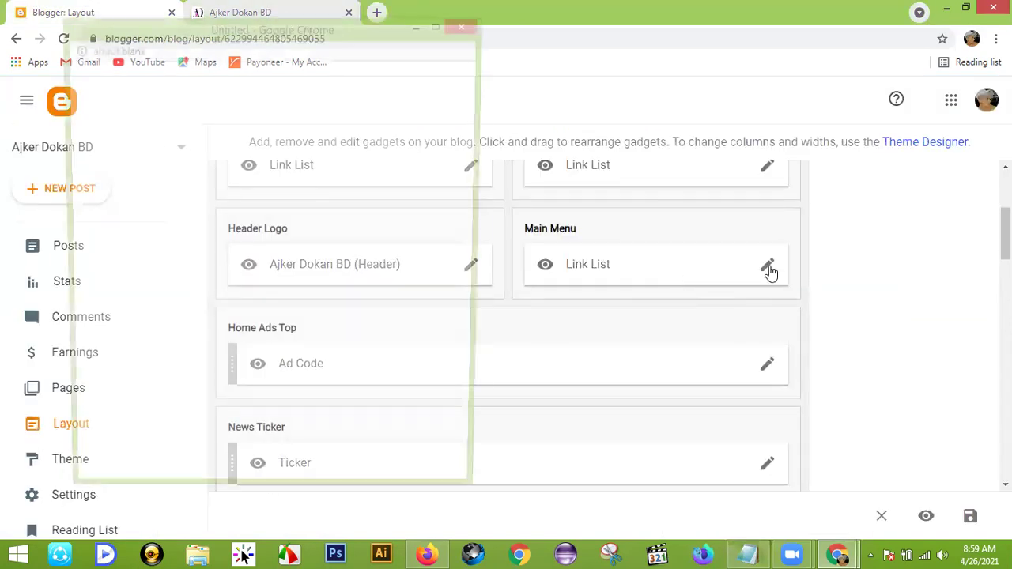
pyautogui.scroll(-3, 252, 258)
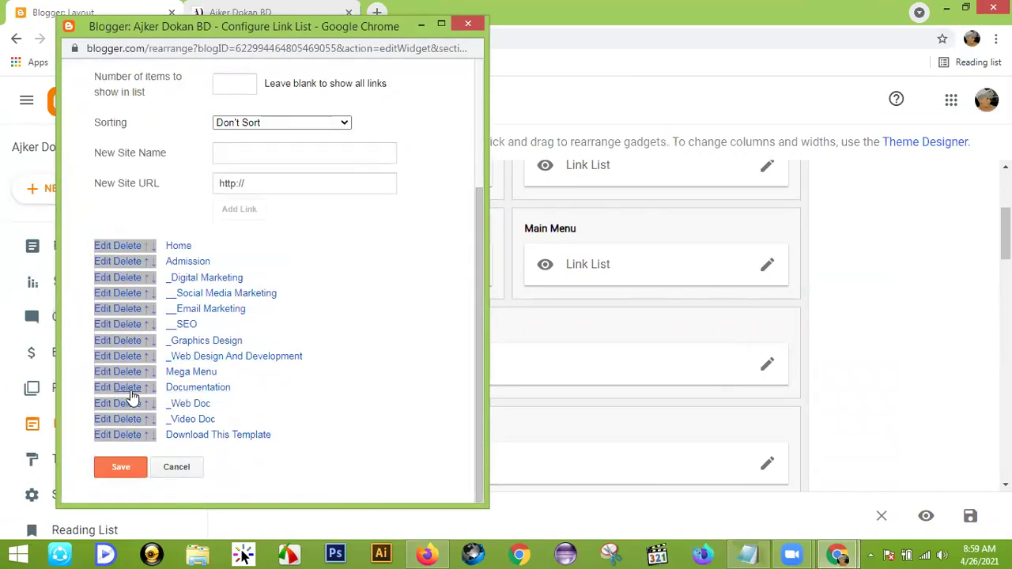
pyautogui.click(103, 391)
pyautogui.scroll(-2, 294, 355)
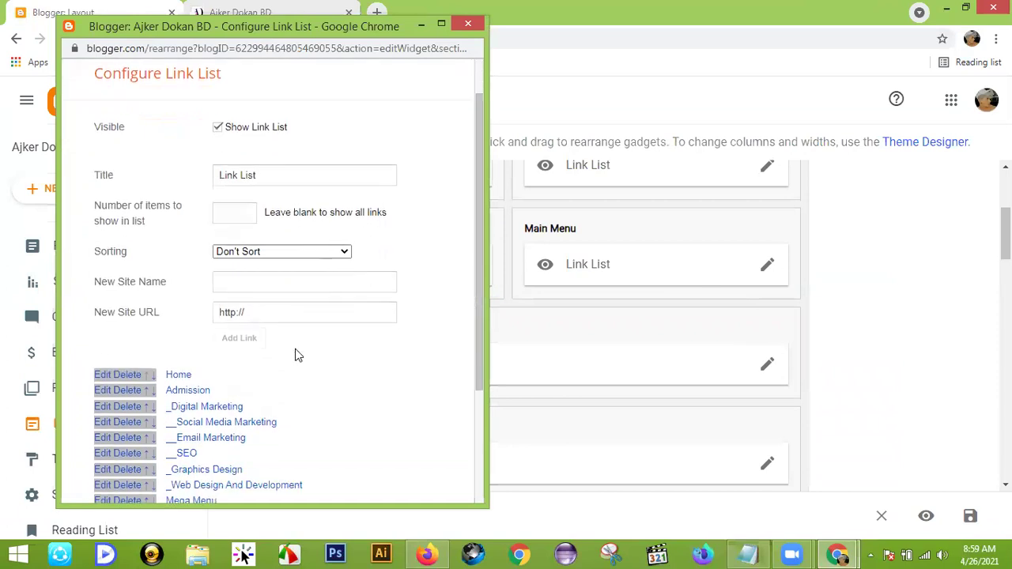
pyautogui.moveTo(329, 356); pyautogui.dragTo(245, 360)
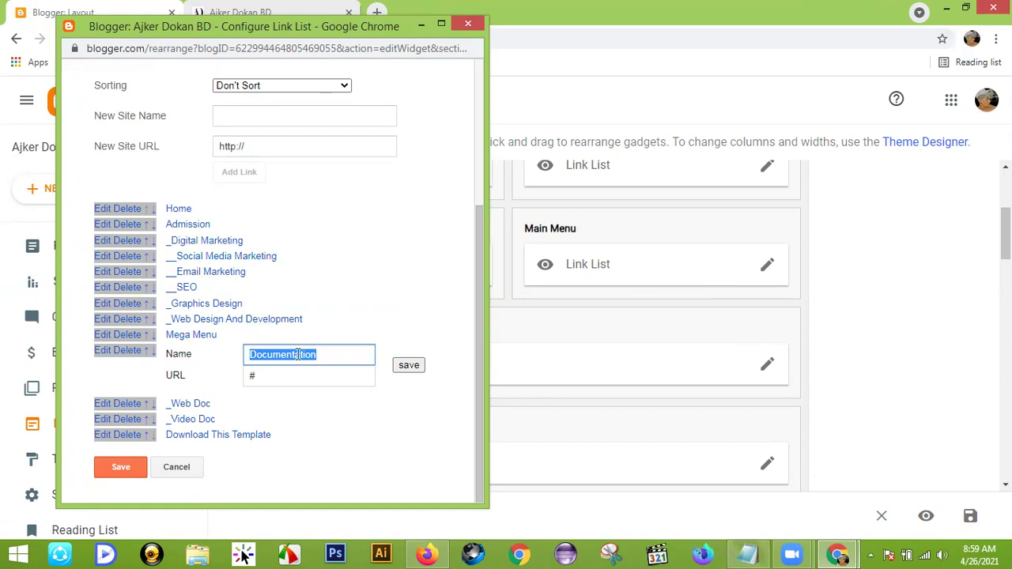
pyautogui.write('About us')
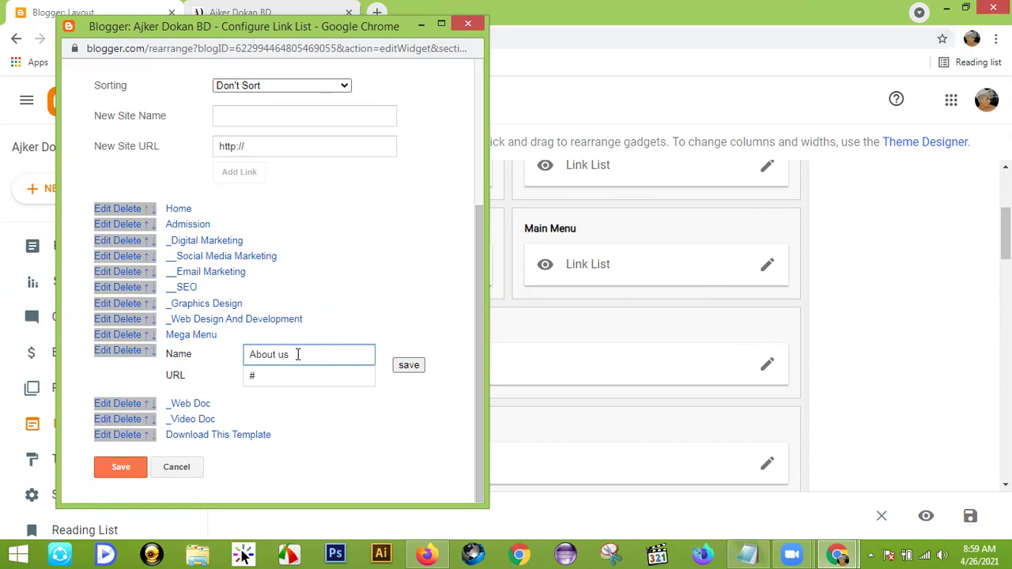
pyautogui.click(408, 365)
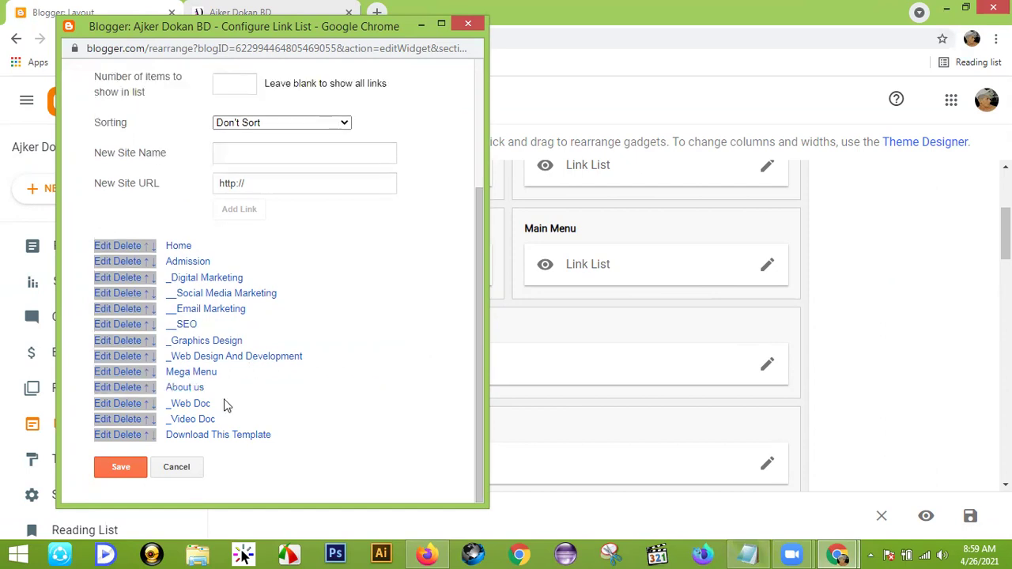
# Delete the _Video Doc link from the main menu
pyautogui.scroll(3, 134, 409)
pyautogui.scroll(-3, 133, 409)
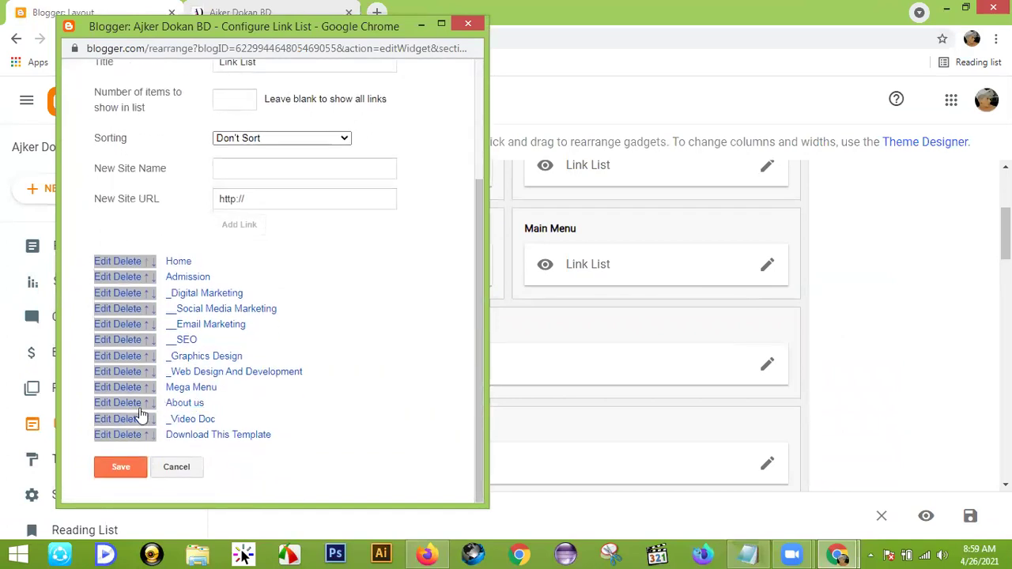
pyautogui.click(128, 419)
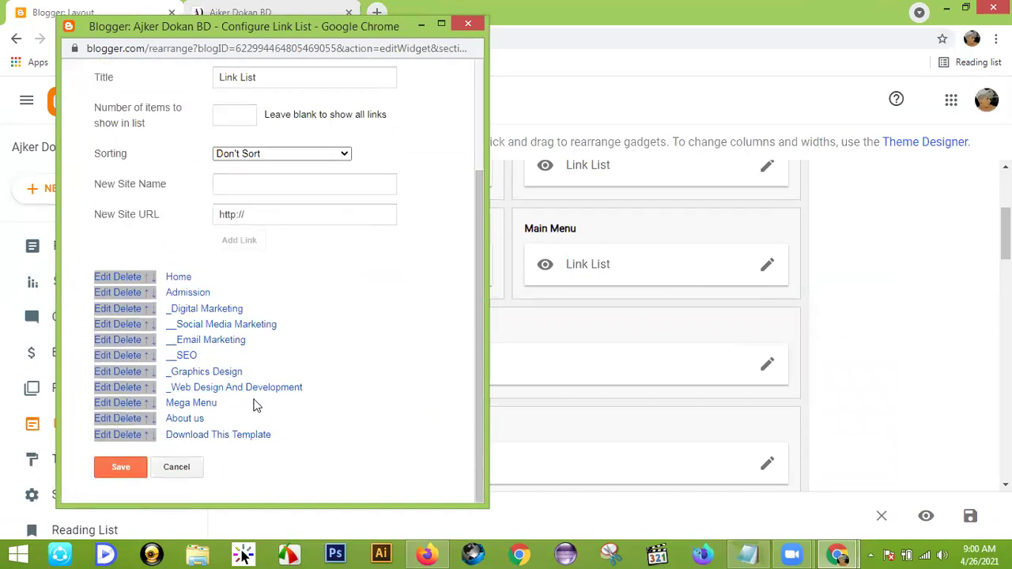
# Turn Download This Template into a Contact link with URL # and save the menu
pyautogui.click(107, 437)
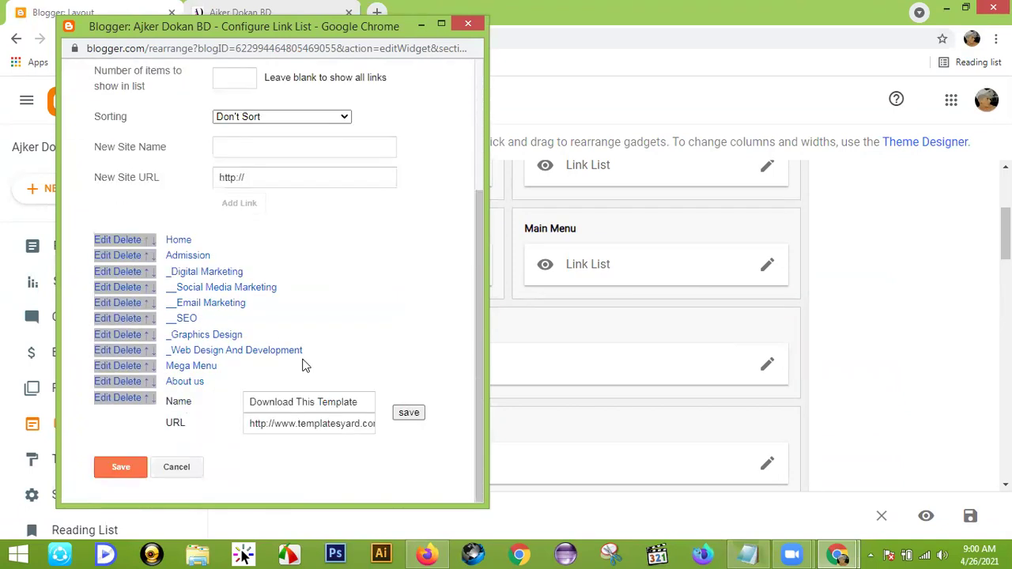
pyautogui.moveTo(363, 404); pyautogui.dragTo(178, 403)
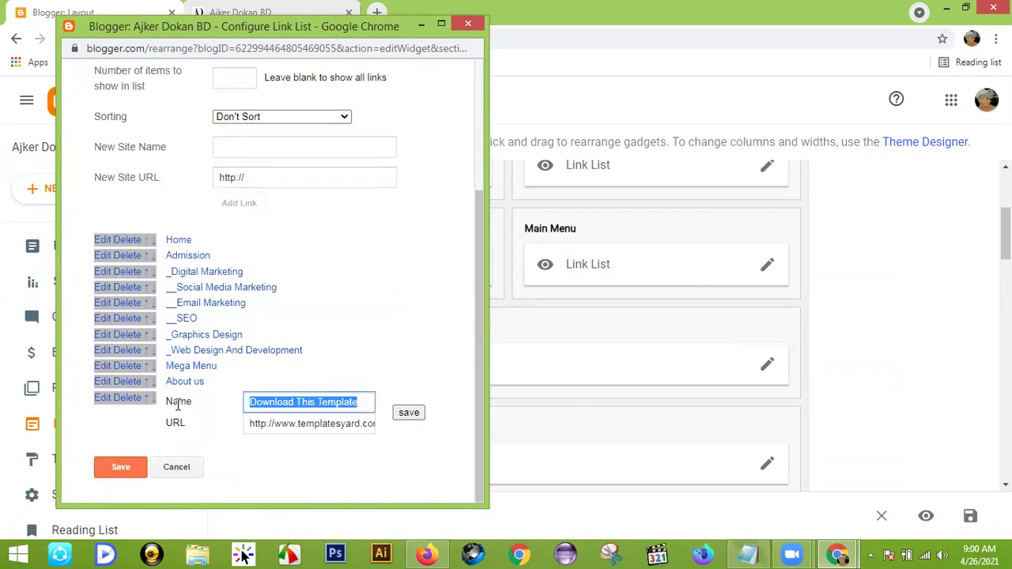
pyautogui.write('C')
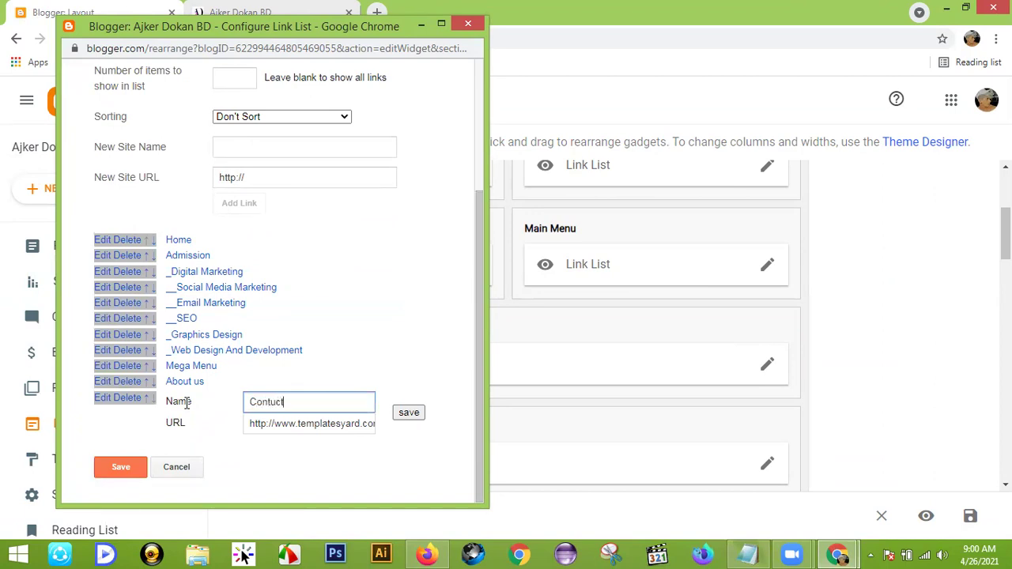
pyautogui.write('ontuct')
pyautogui.click(286, 424)
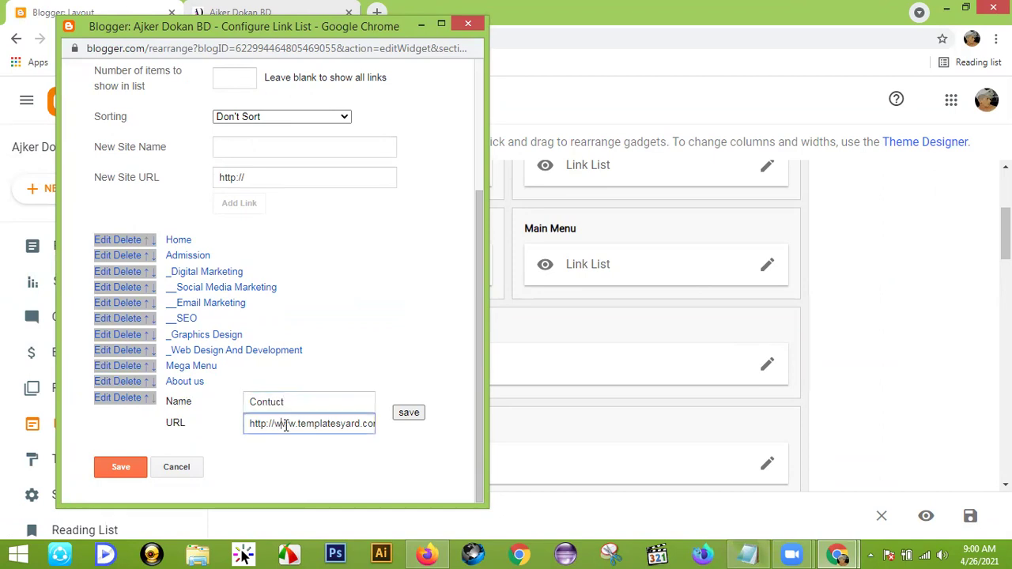
pyautogui.hotkey('ctrl', 'a')
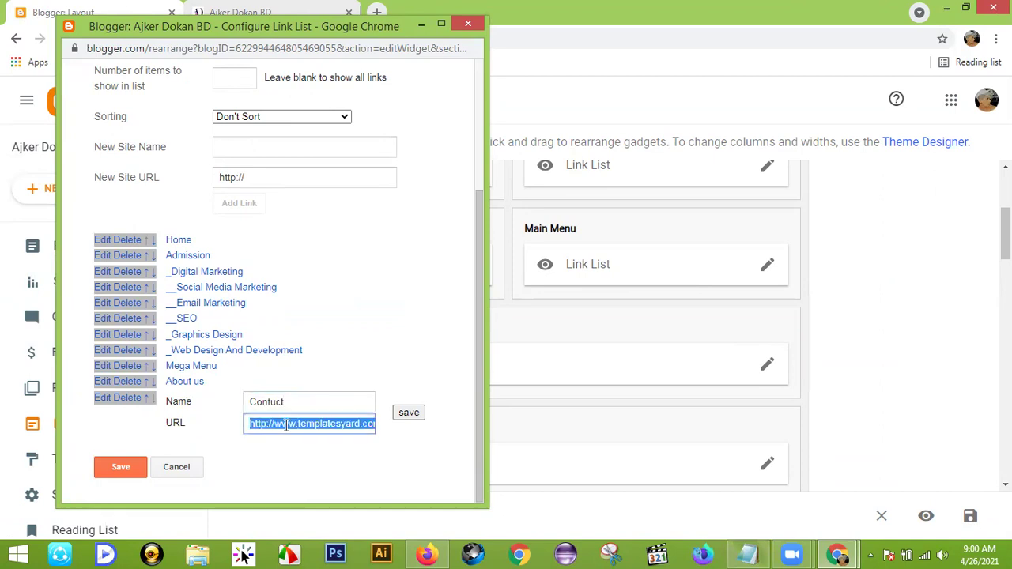
pyautogui.write('#')
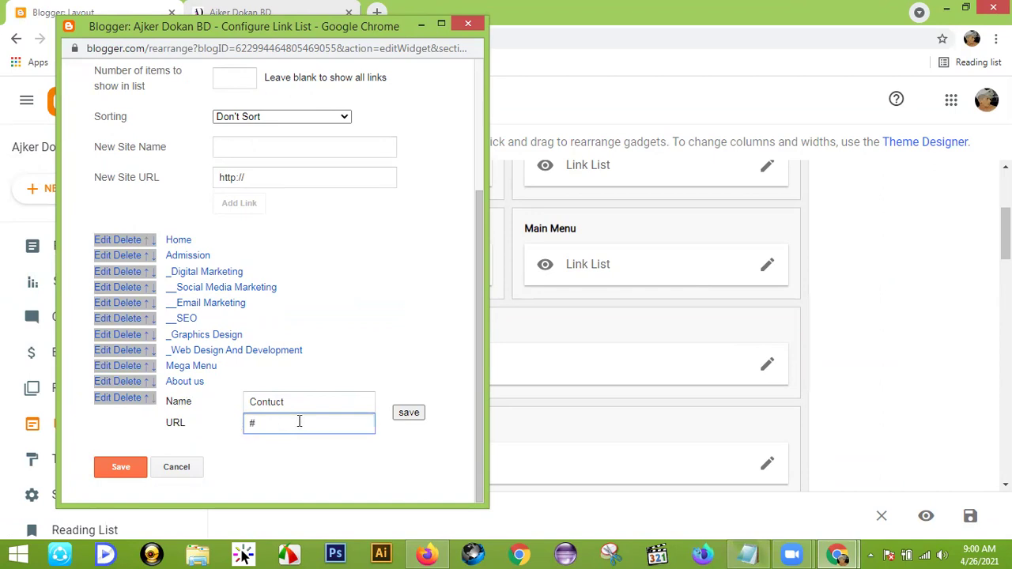
pyautogui.click(417, 414)
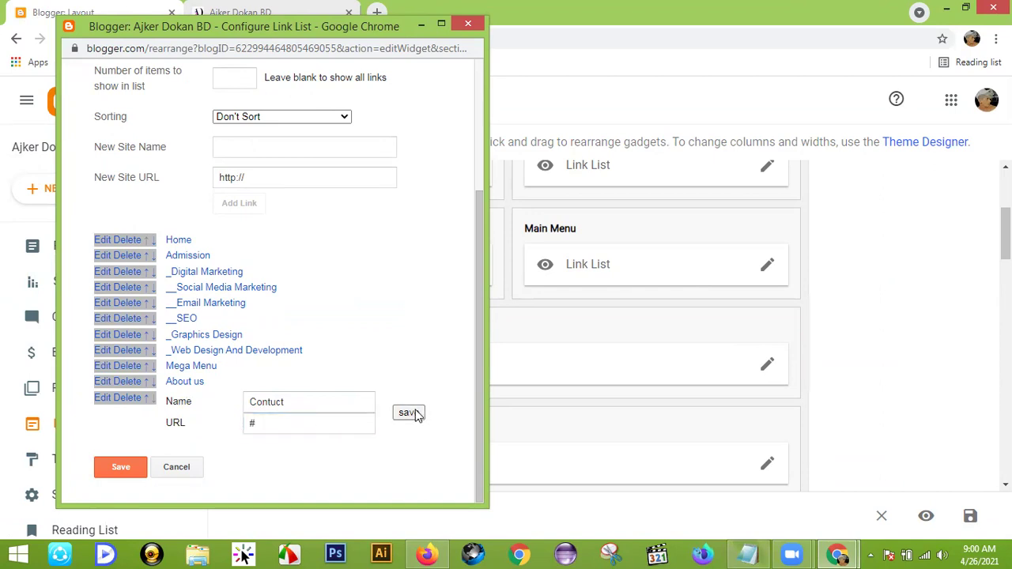
pyautogui.click(120, 468)
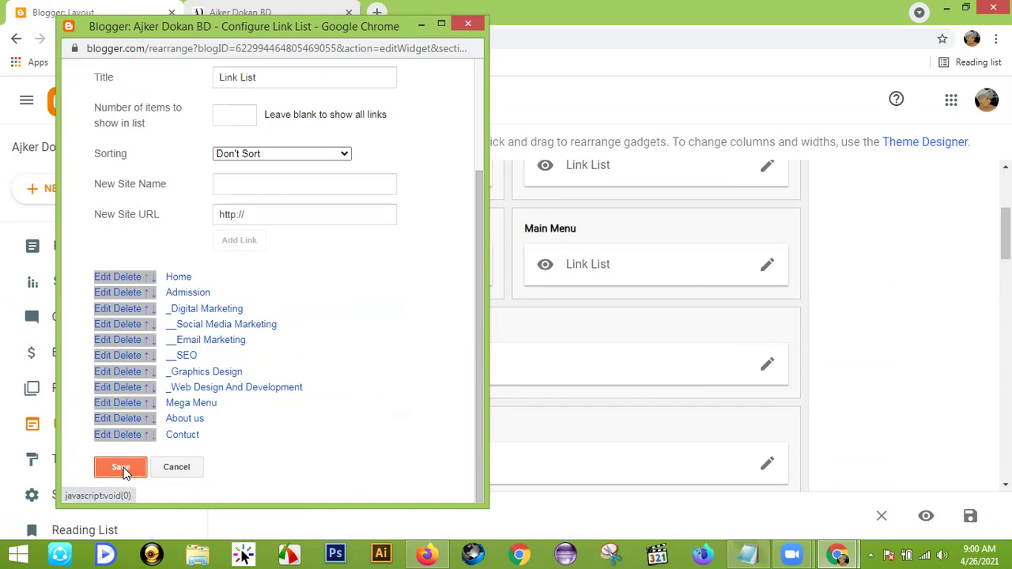
# Reload the Ajker Dokan BD blog and check its Home, Admission, Mega Menu, About us, Contact menu
pyautogui.click(265, 12)
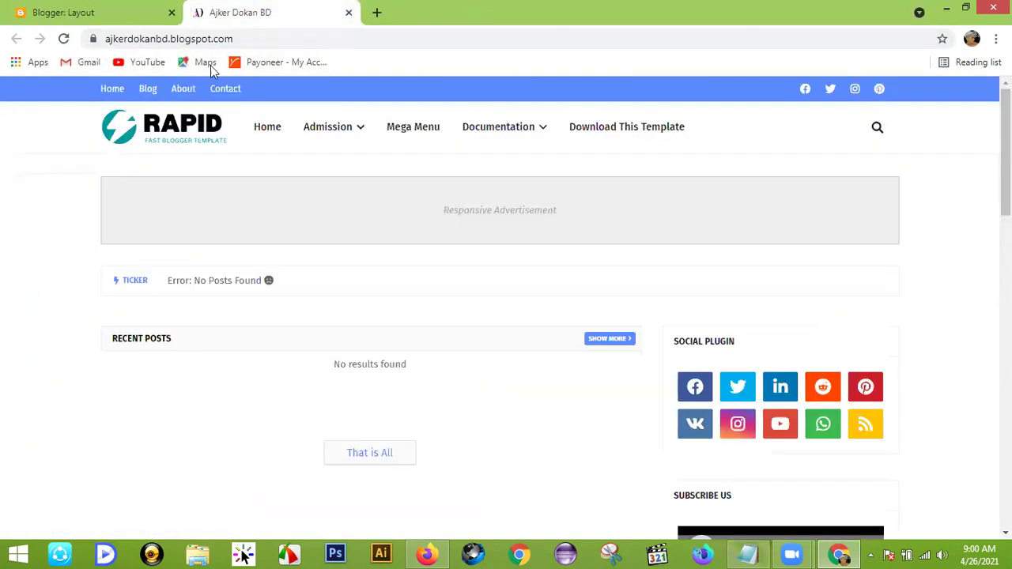
pyautogui.click(64, 39)
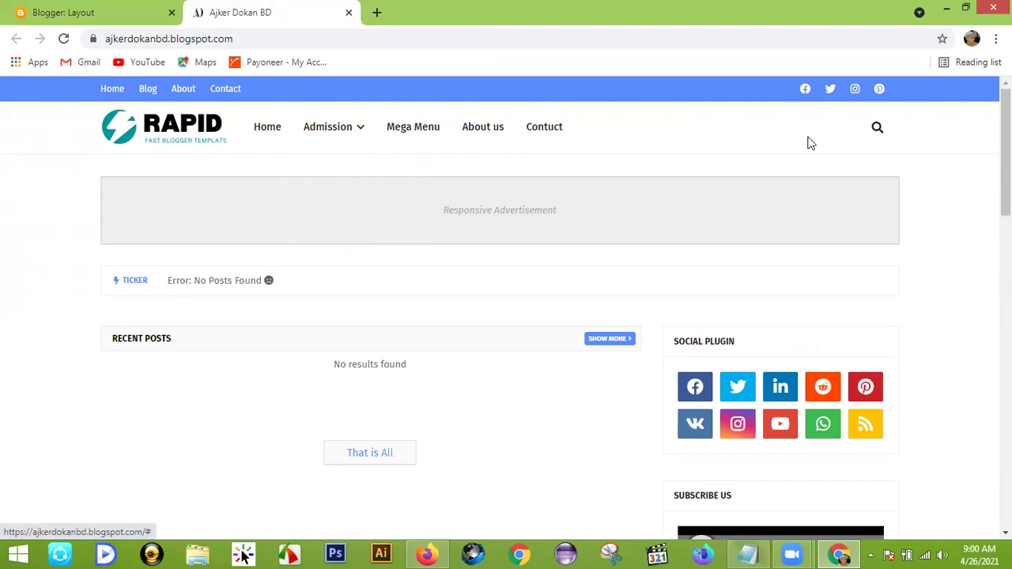
pyautogui.click(877, 131)
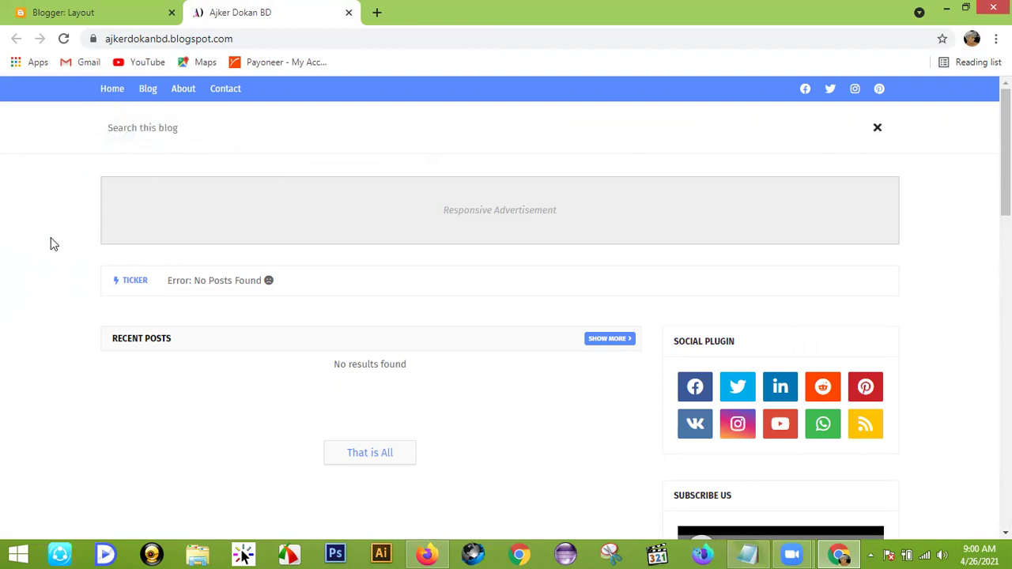
pyautogui.click(113, 91)
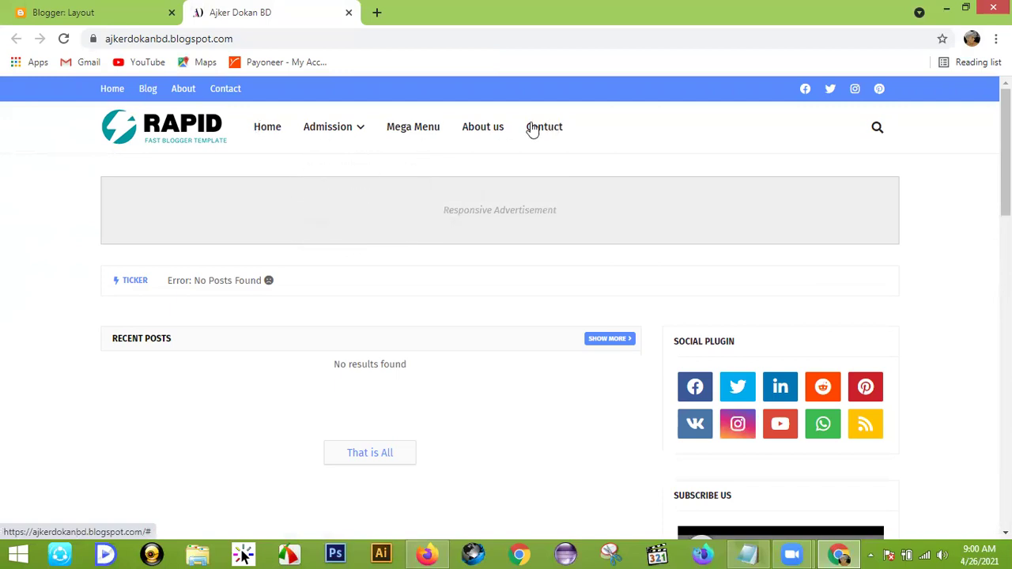
pyautogui.scroll(-1, 314, 366)
pyautogui.scroll(-1, 305, 359)
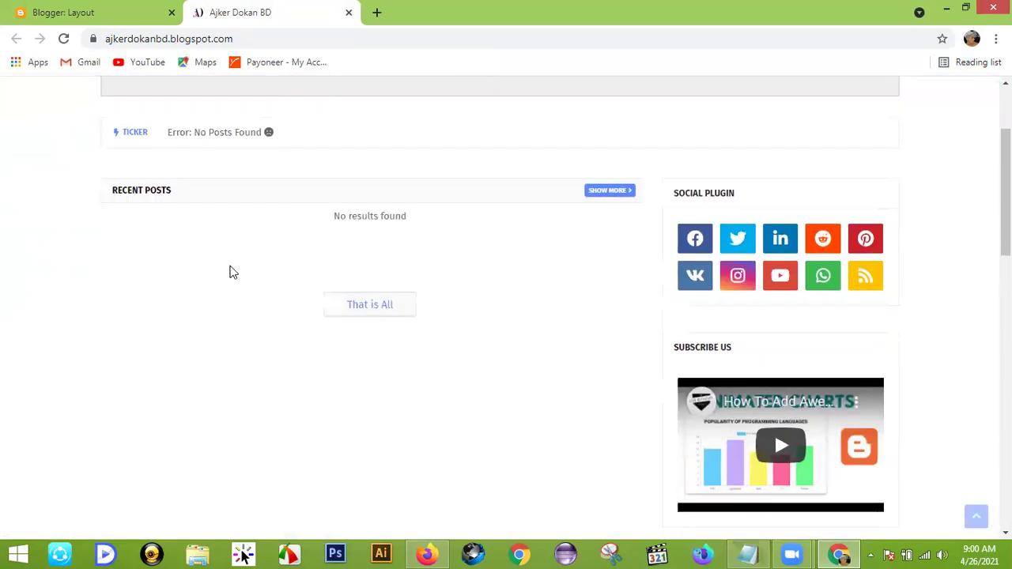
pyautogui.scroll(2, 150, 222)
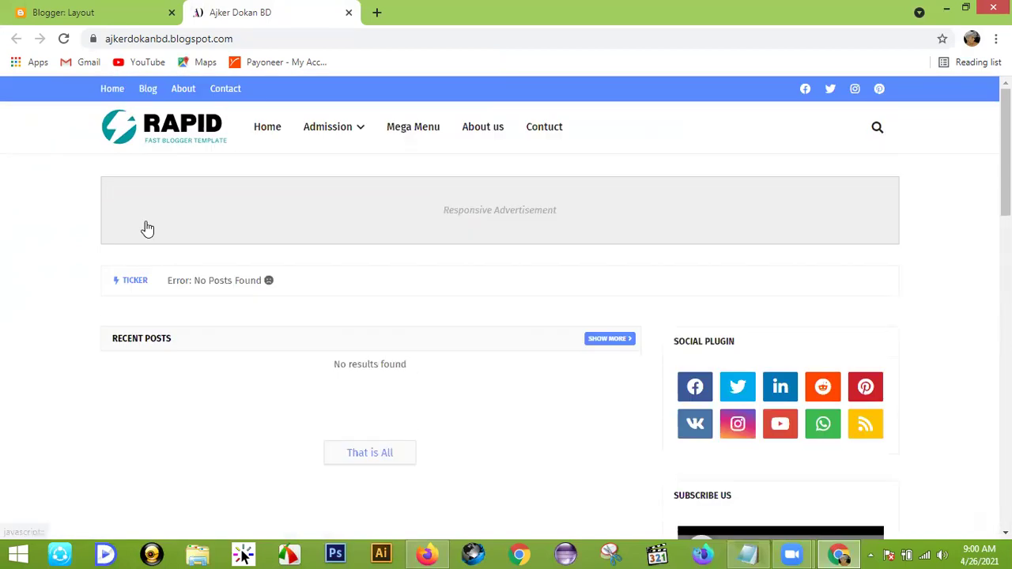
# Review the Ad Code gadget's HTML on the Layout page and close it unchanged
pyautogui.click(91, 11)
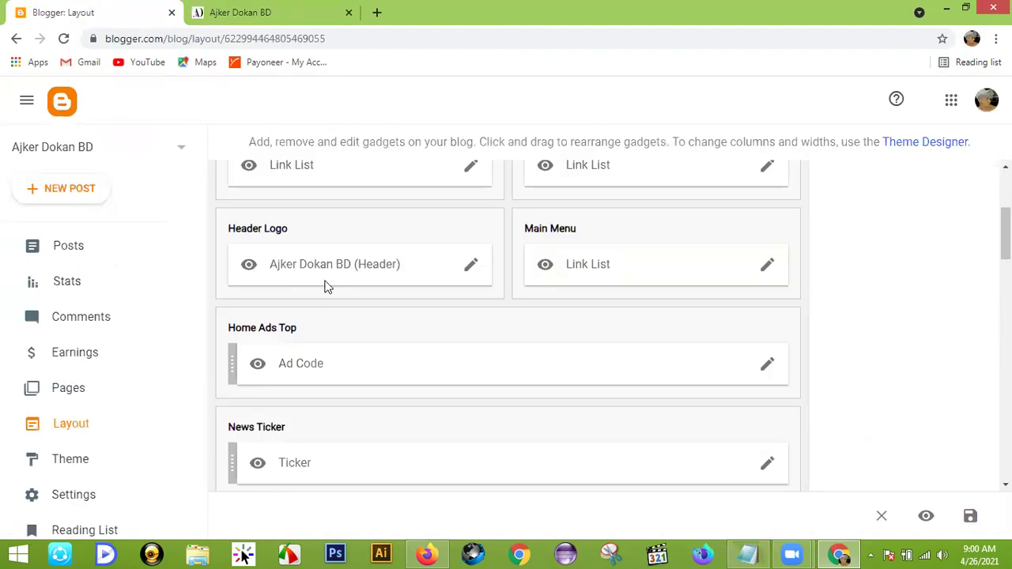
pyautogui.scroll(-1, 328, 288)
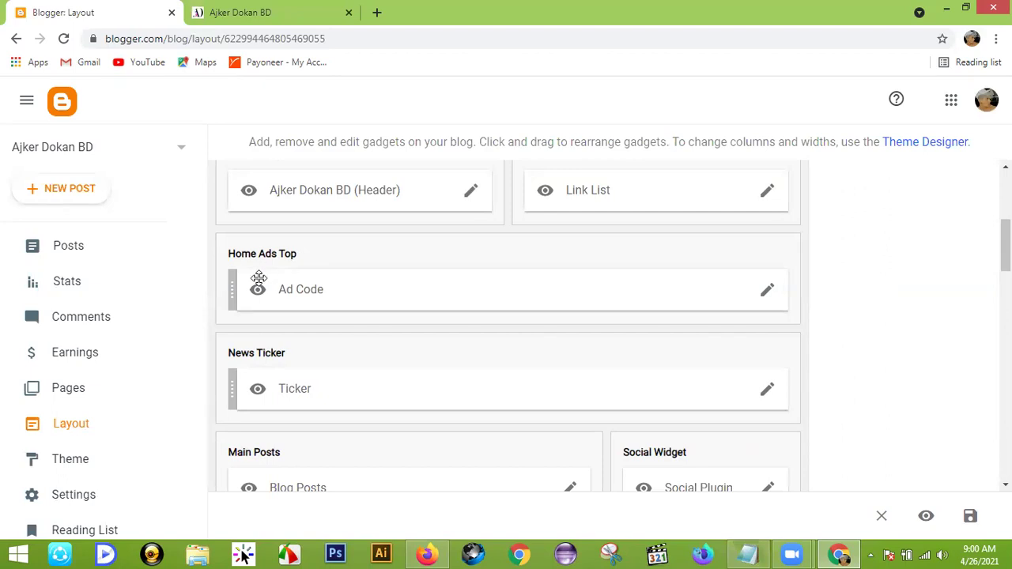
pyautogui.click(768, 293)
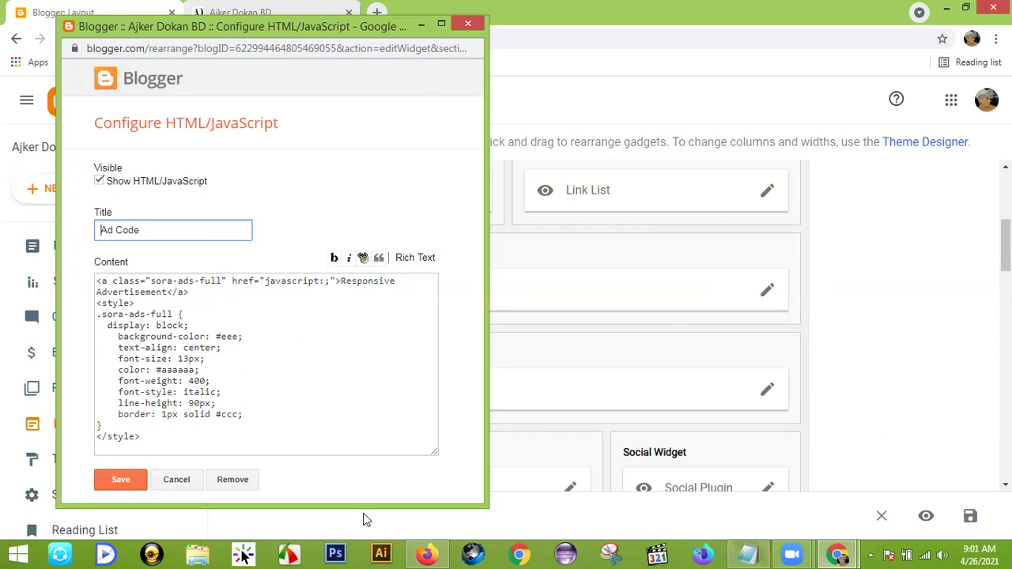
pyautogui.click(419, 181)
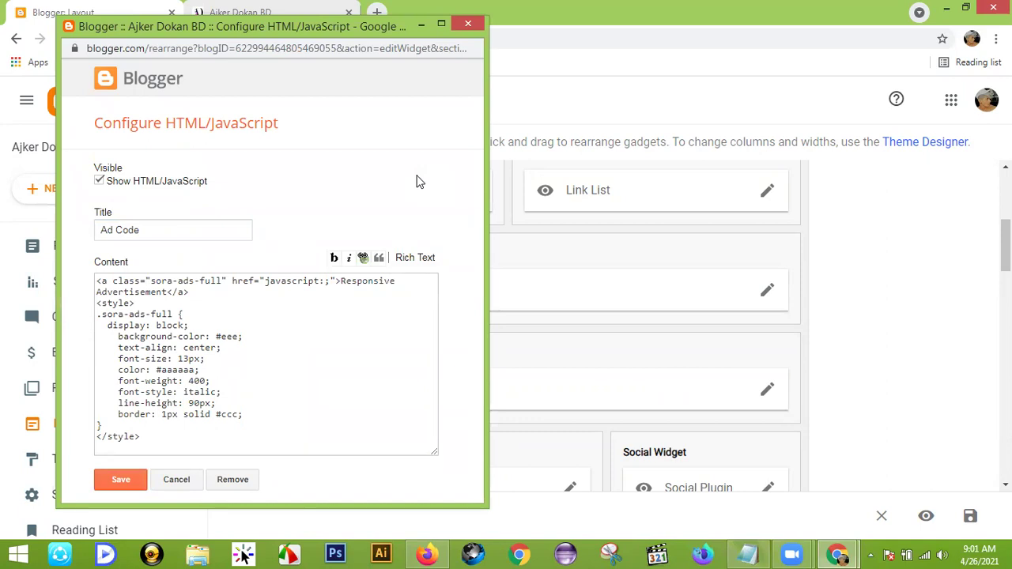
pyautogui.click(467, 27)
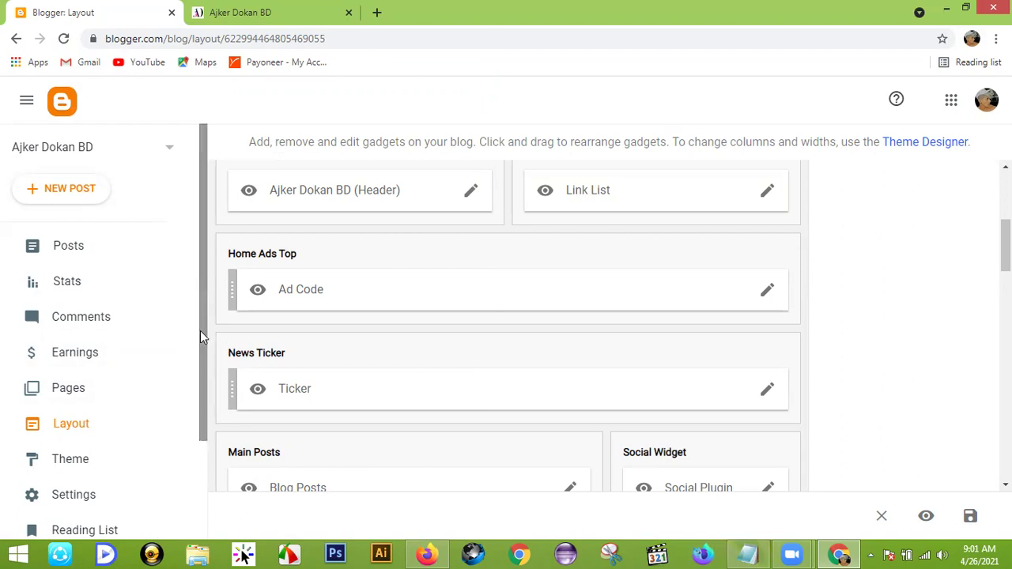
pyautogui.click(376, 12)
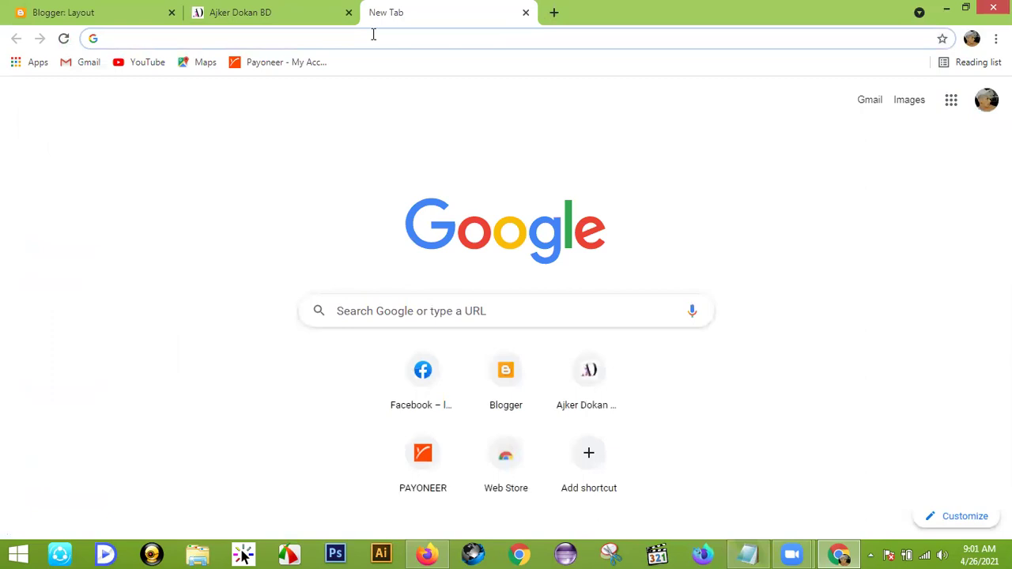
# Search Google for 'ady.fy' and open the ad.fly result in a background tab
pyautogui.write('ady')
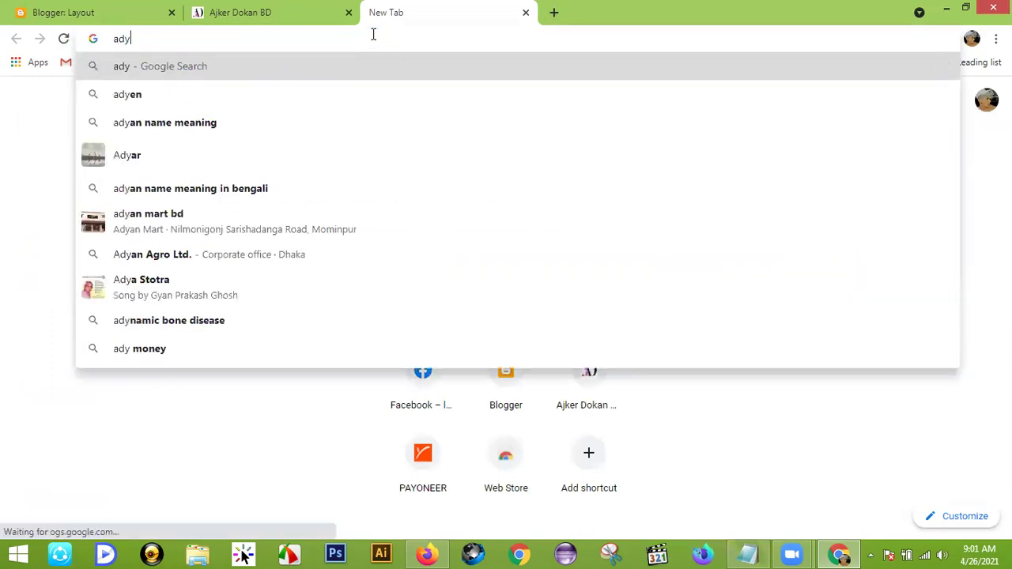
pyautogui.write('.')
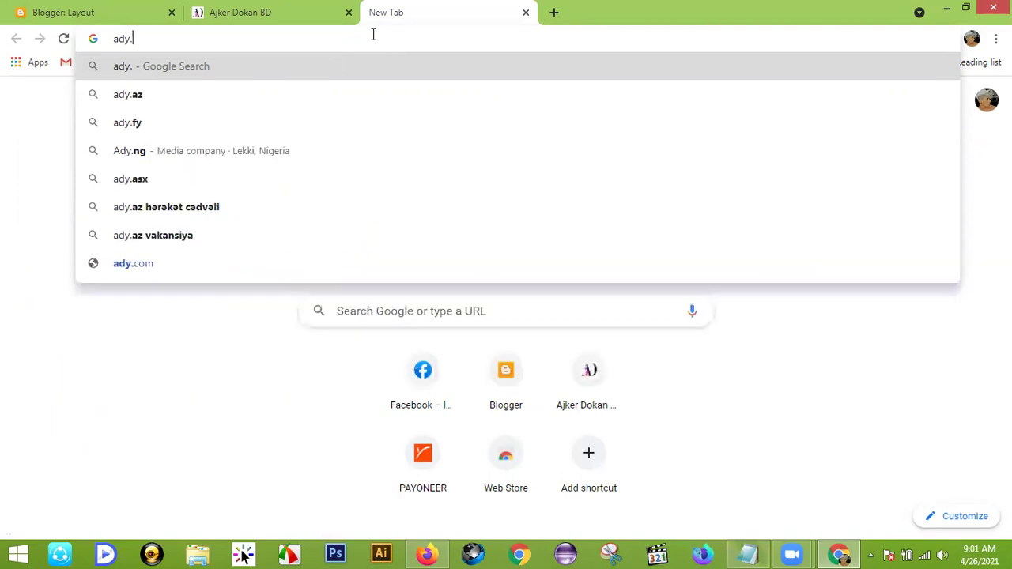
pyautogui.write('fy')
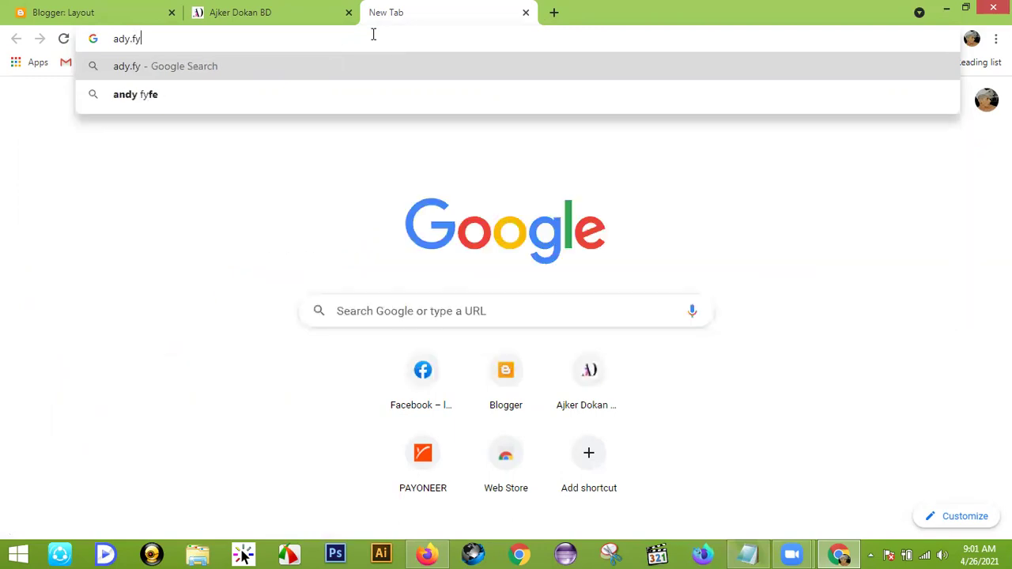
pyautogui.press('Return')
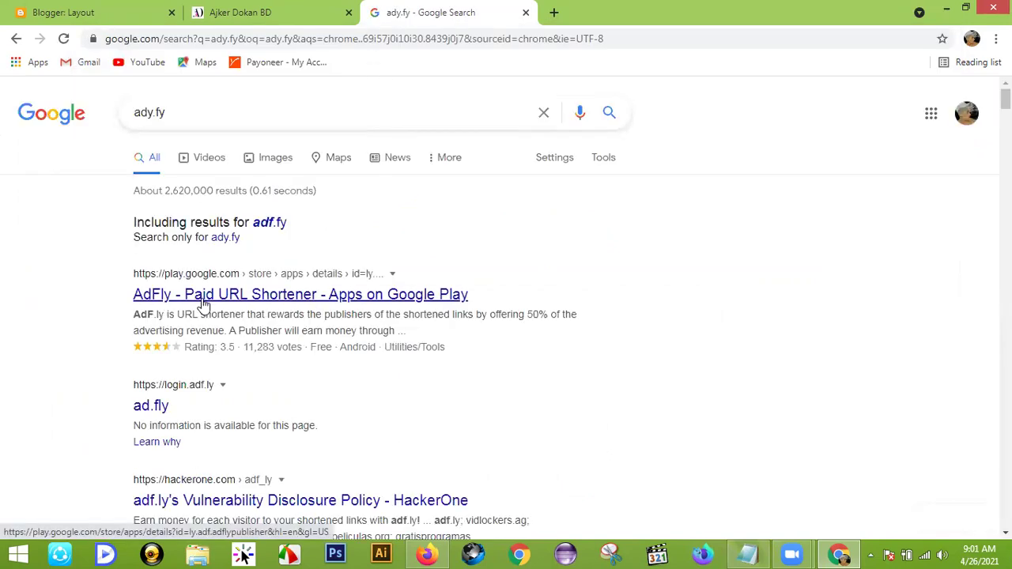
pyautogui.scroll(-1, 203, 300)
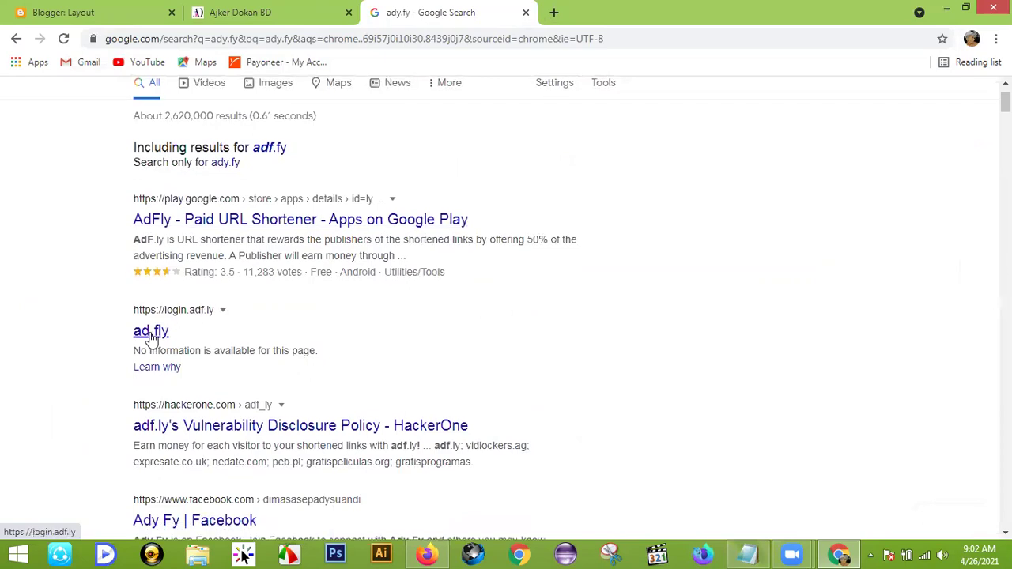
pyautogui.scroll(-2, 153, 332)
pyautogui.scroll(1, 158, 297)
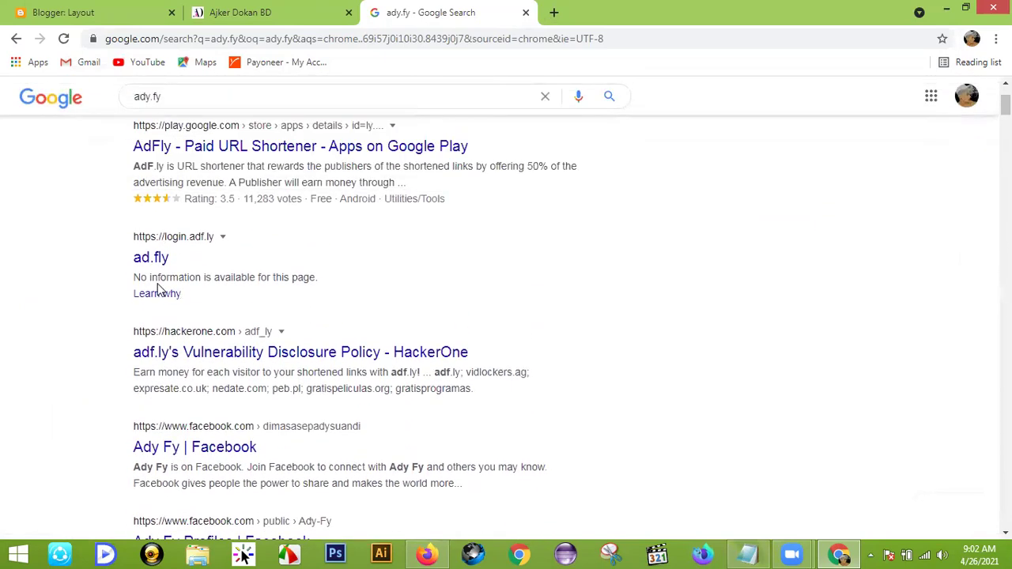
pyautogui.middleClick(153, 265)
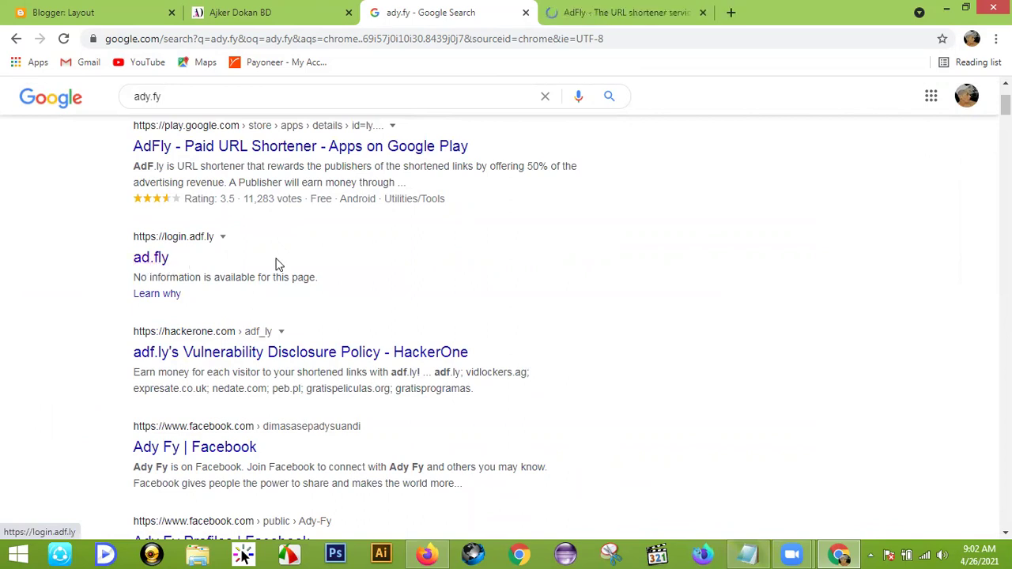
# Scroll through the adf.ly homepage, then return to the Blogger Layout page
pyautogui.click(636, 12)
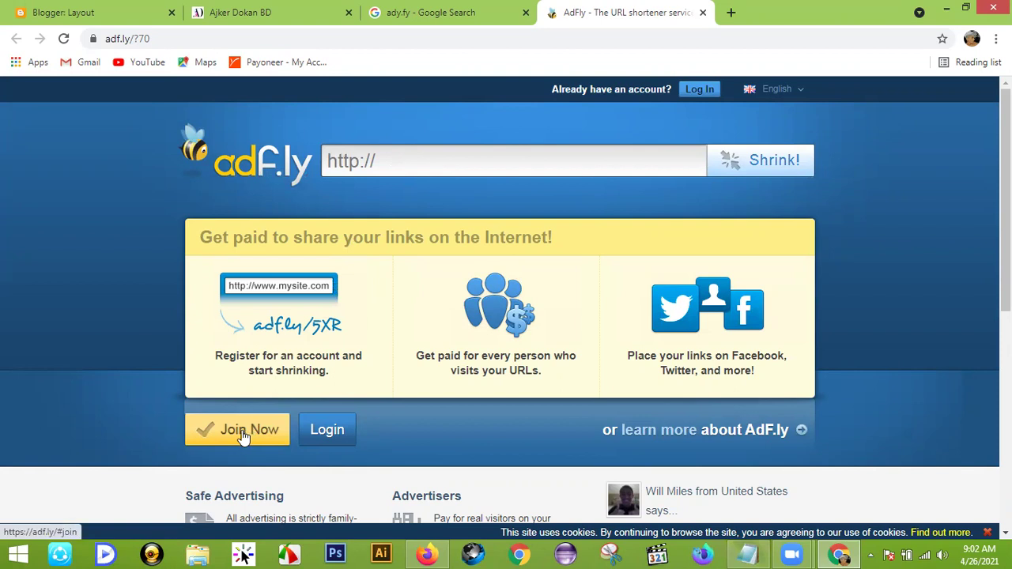
pyautogui.scroll(-2, 355, 290)
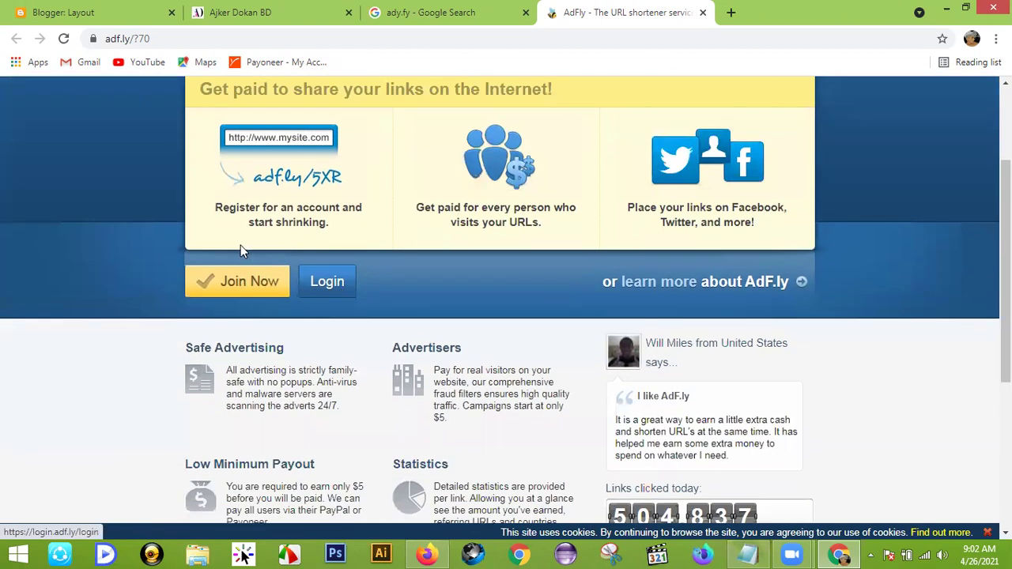
pyautogui.scroll(1, 350, 235)
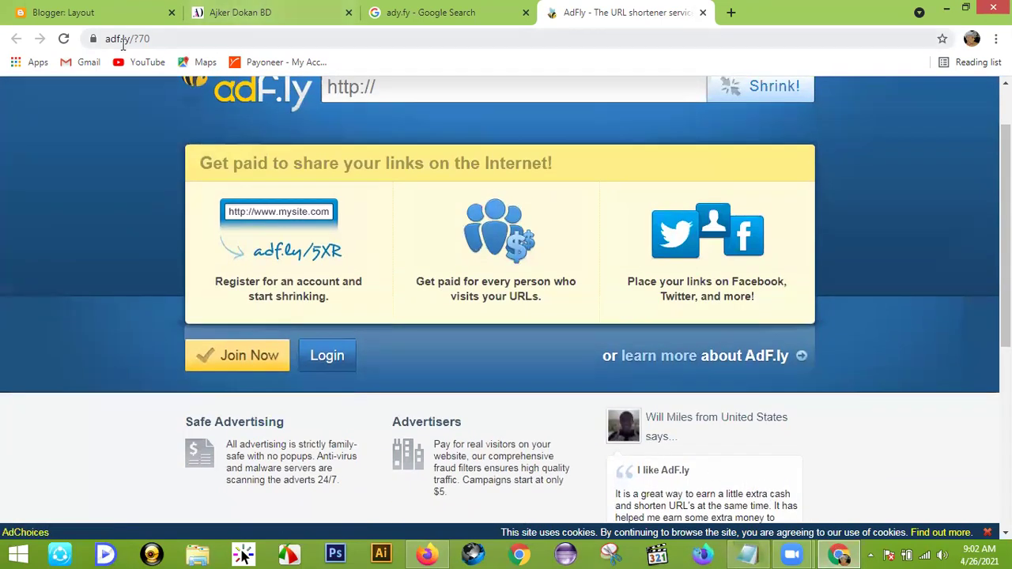
pyautogui.click(73, 11)
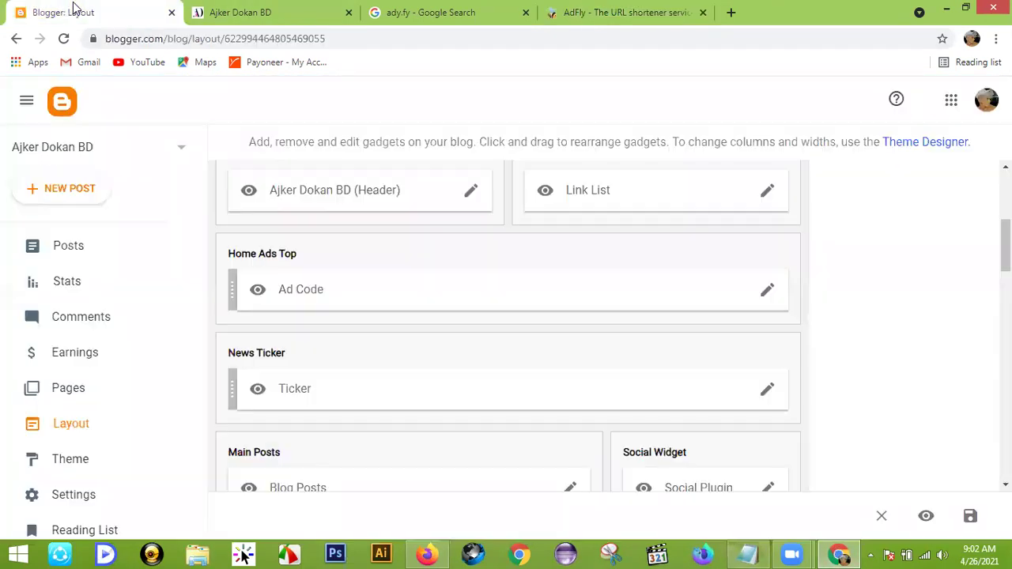
# Inspect the Ad Code gadget's style rules, cancel, and view the live blog homepage
pyautogui.click(767, 293)
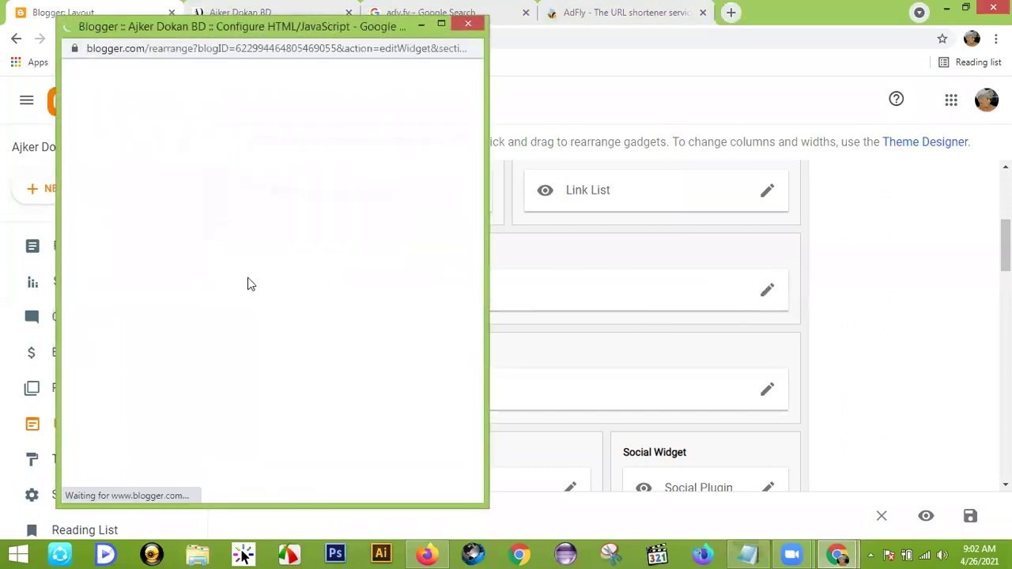
pyautogui.moveTo(141, 437); pyautogui.dragTo(95, 279)
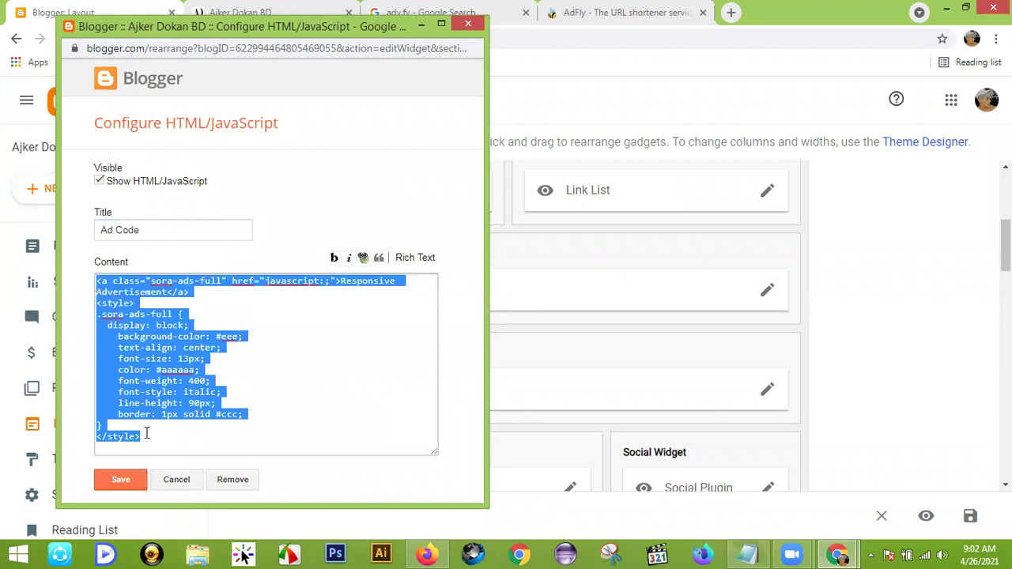
pyautogui.click(176, 479)
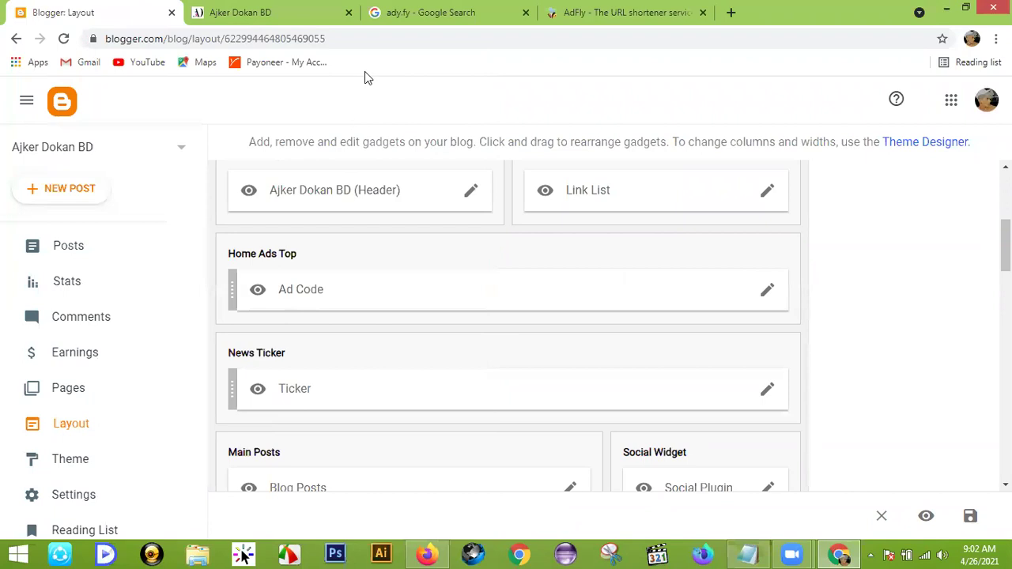
pyautogui.click(283, 13)
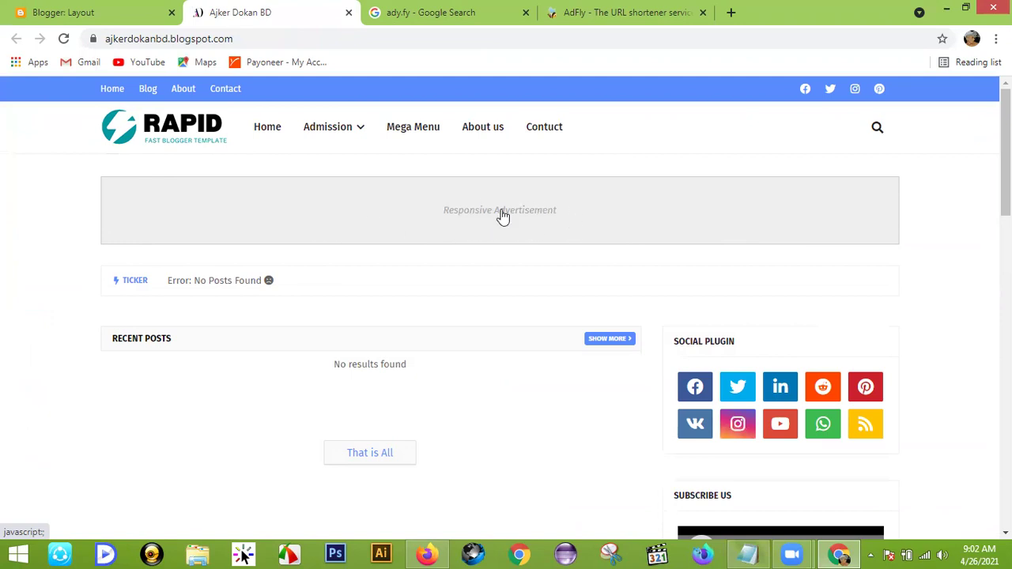
# Scroll back to the top of the adf.ly homepage
pyautogui.click(607, 11)
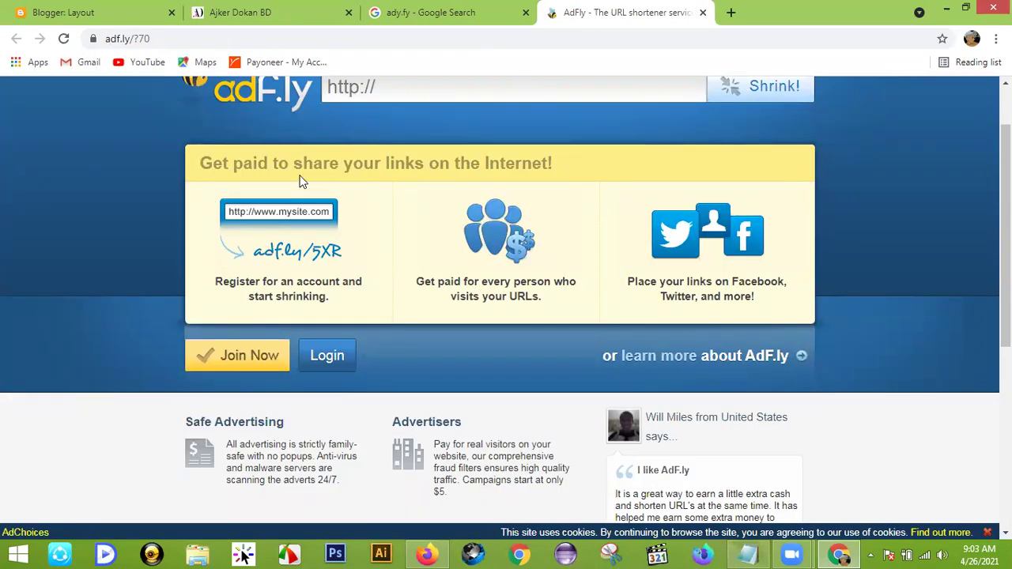
pyautogui.scroll(1, 300, 180)
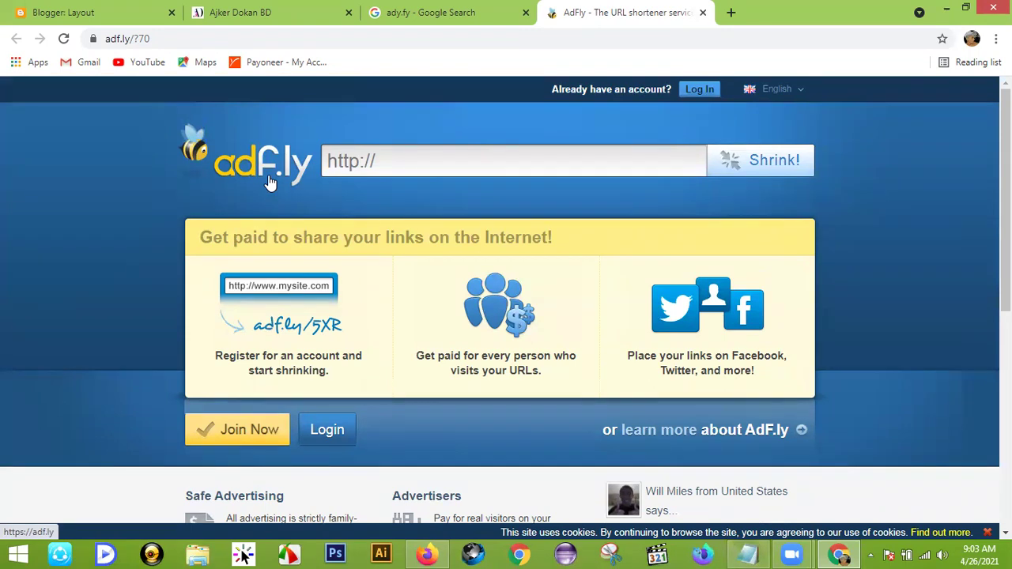
pyautogui.click(729, 13)
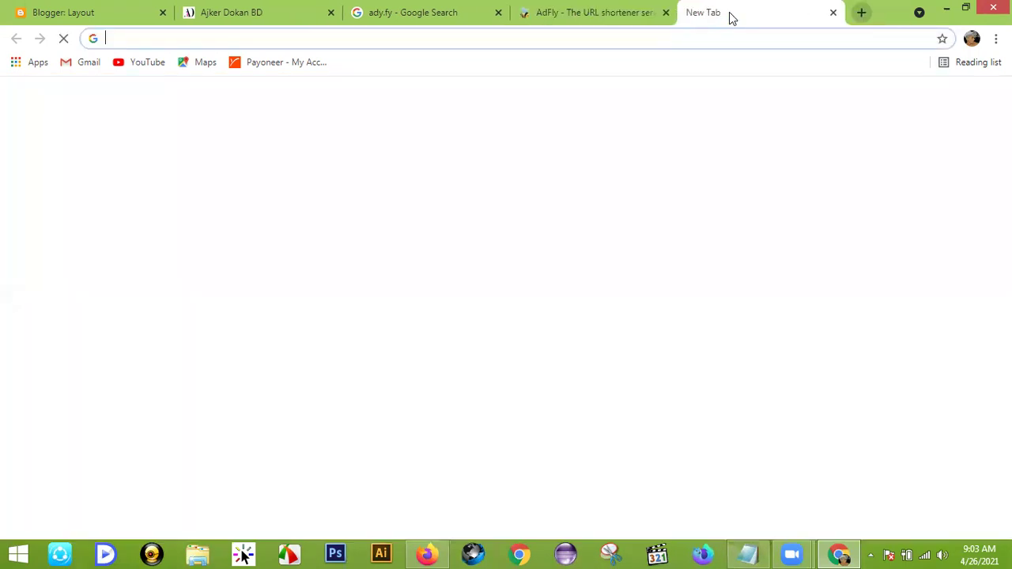
# Enter bit.ly in a new tab and change the Google search from 'ady.fy' to 'bit.ly'
pyautogui.click(403, 39)
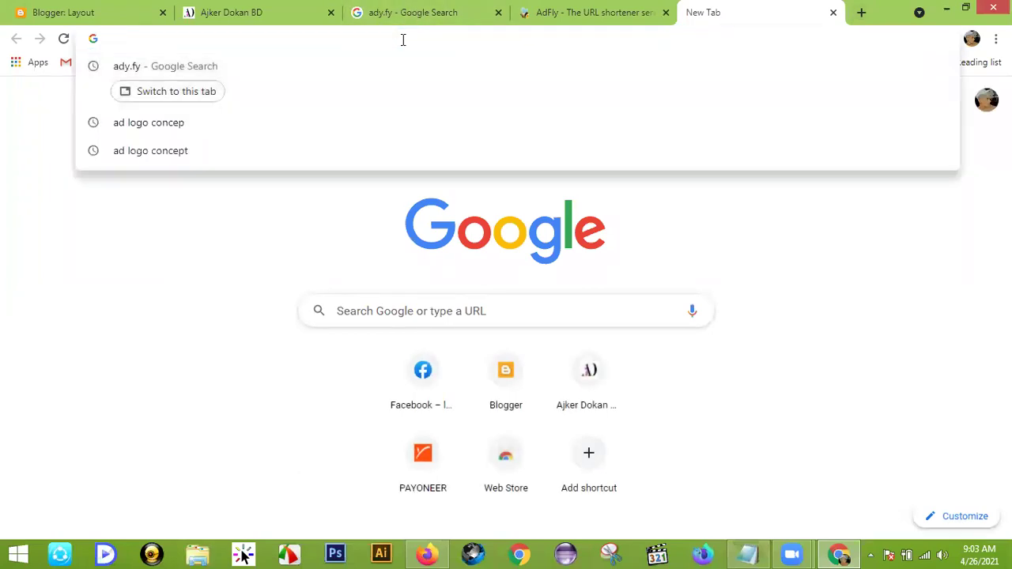
pyautogui.write('bit')
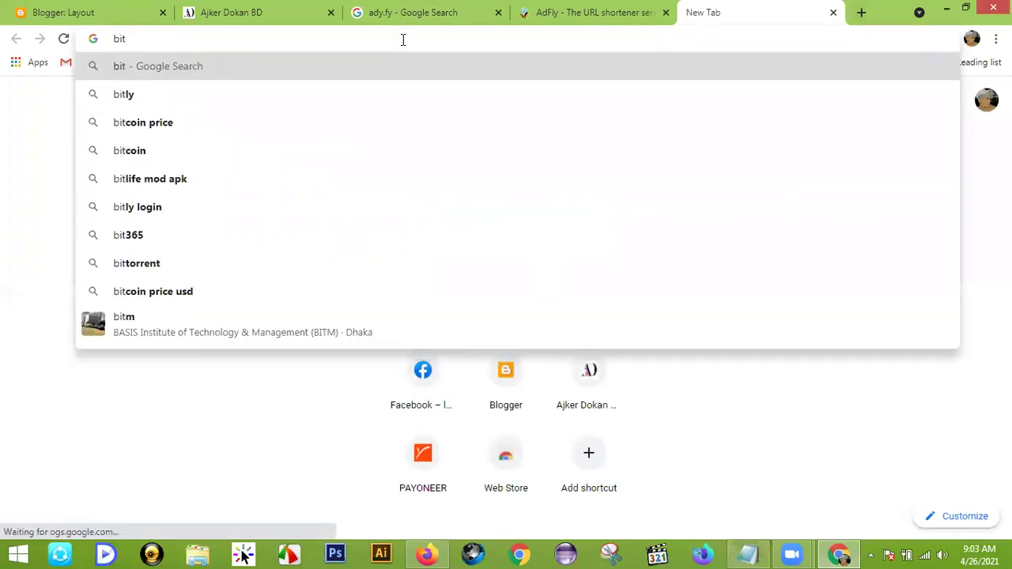
pyautogui.write('.ly')
pyautogui.press('Return')
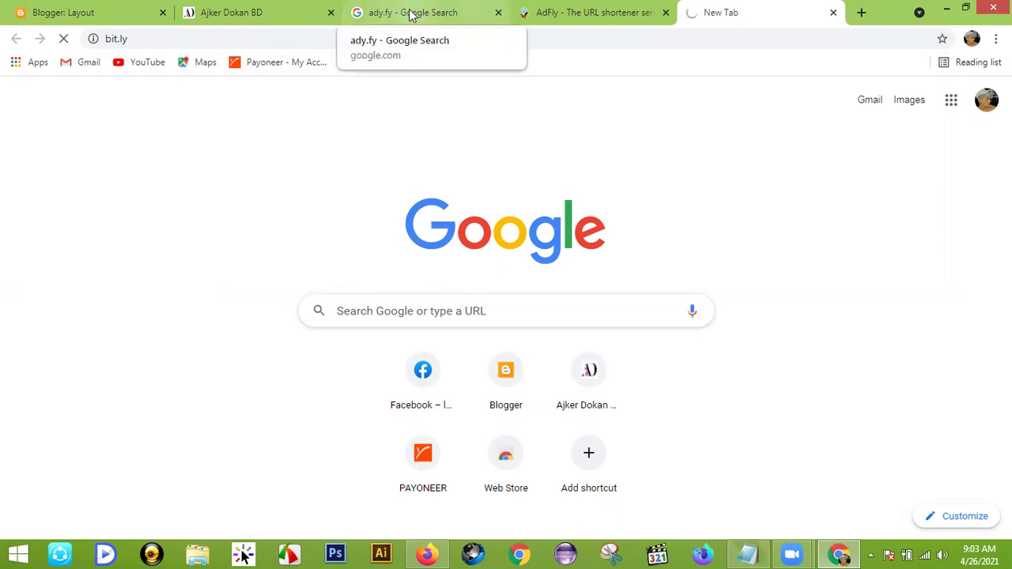
pyautogui.click(411, 14)
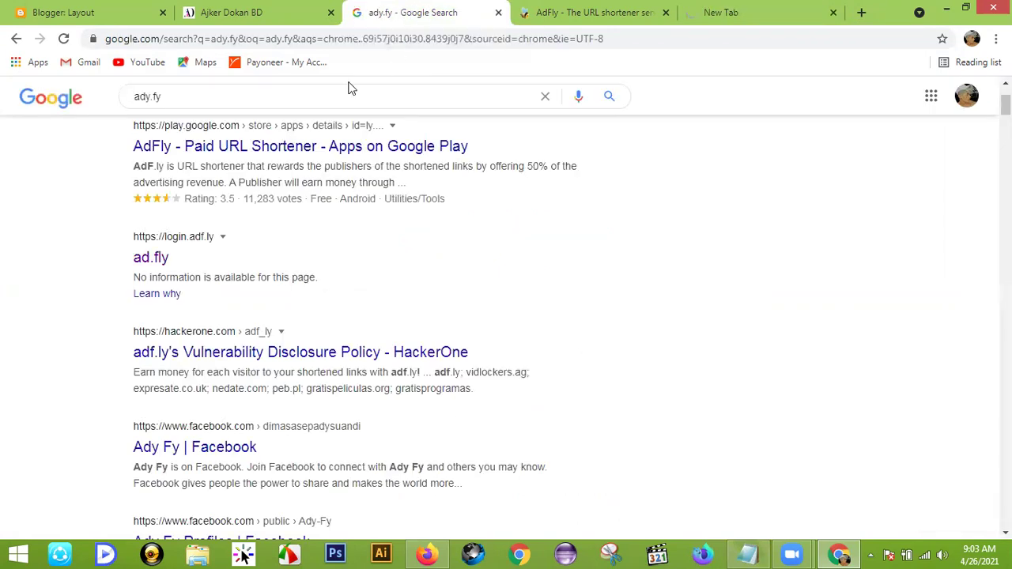
pyautogui.doubleClick(198, 99)
pyautogui.write('b')
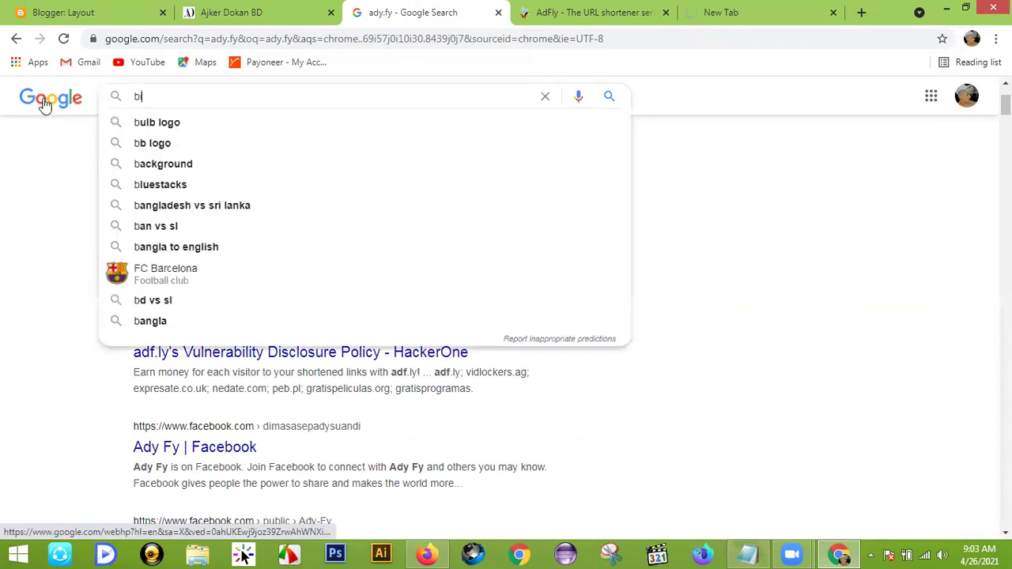
pyautogui.write('it.ly')
pyautogui.press('Return')
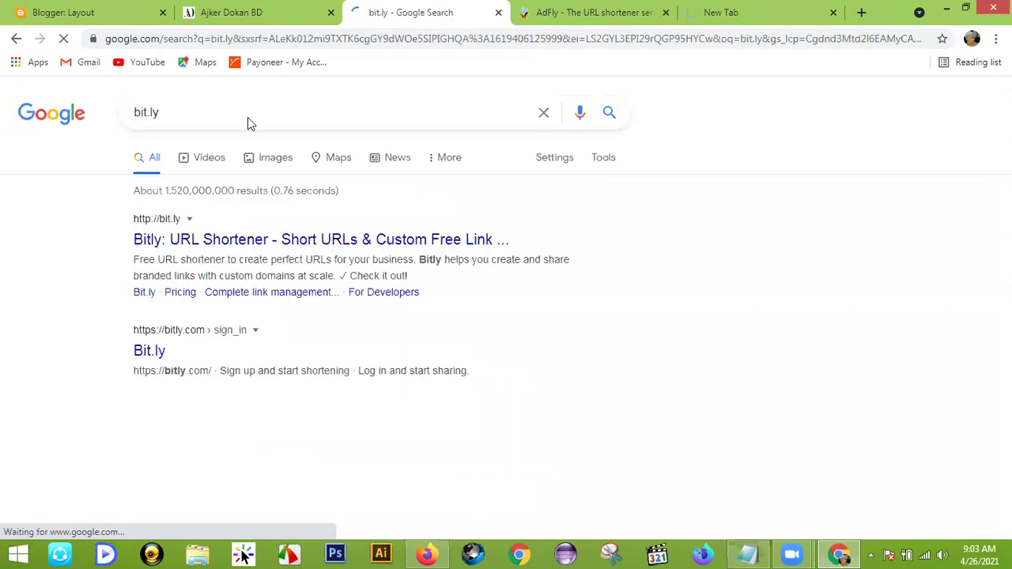
# Open the Bitly result, close the extra tabs, and return to the adf.ly page
pyautogui.click(833, 12)
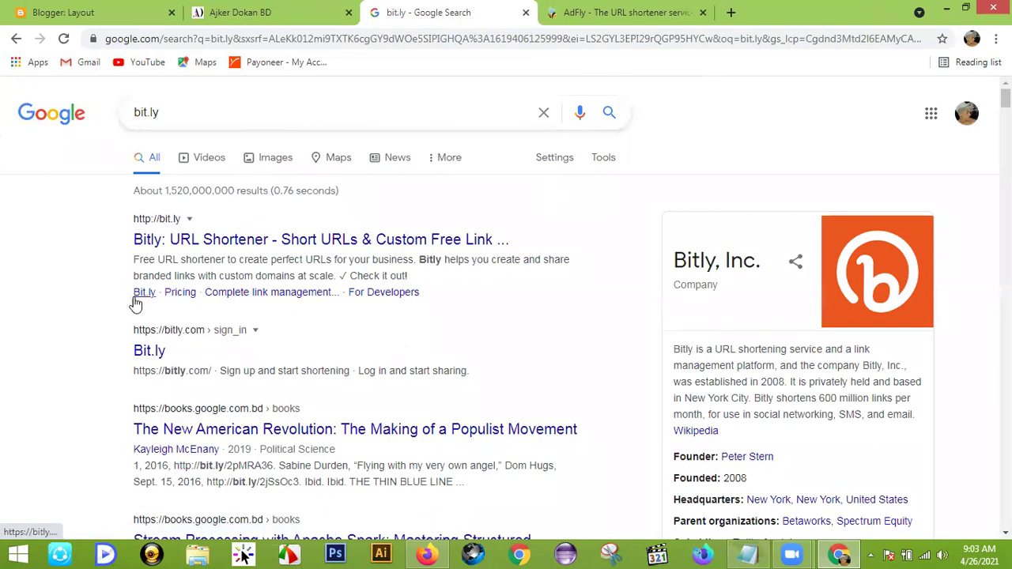
pyautogui.middleClick(194, 242)
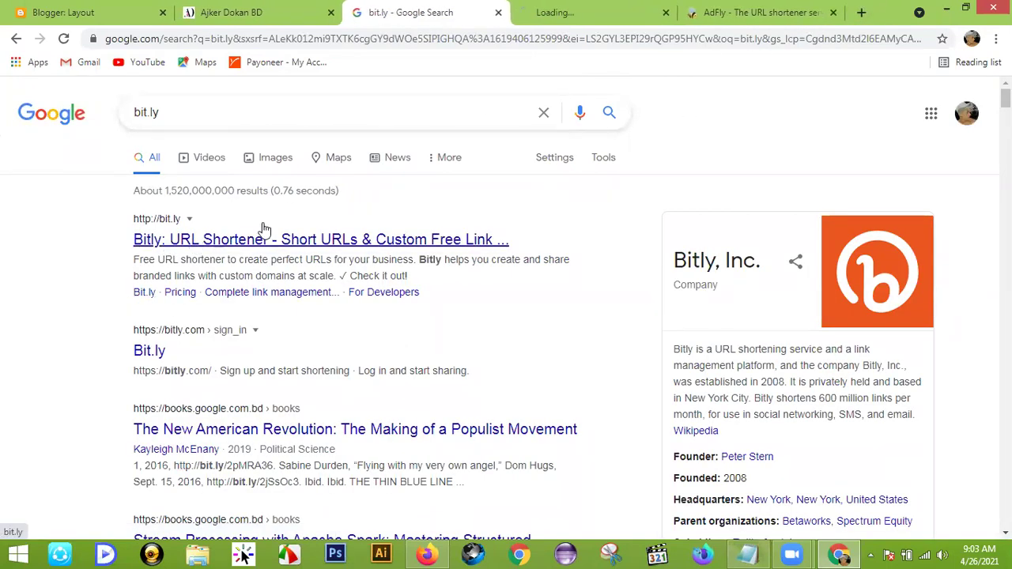
pyautogui.click(569, 19)
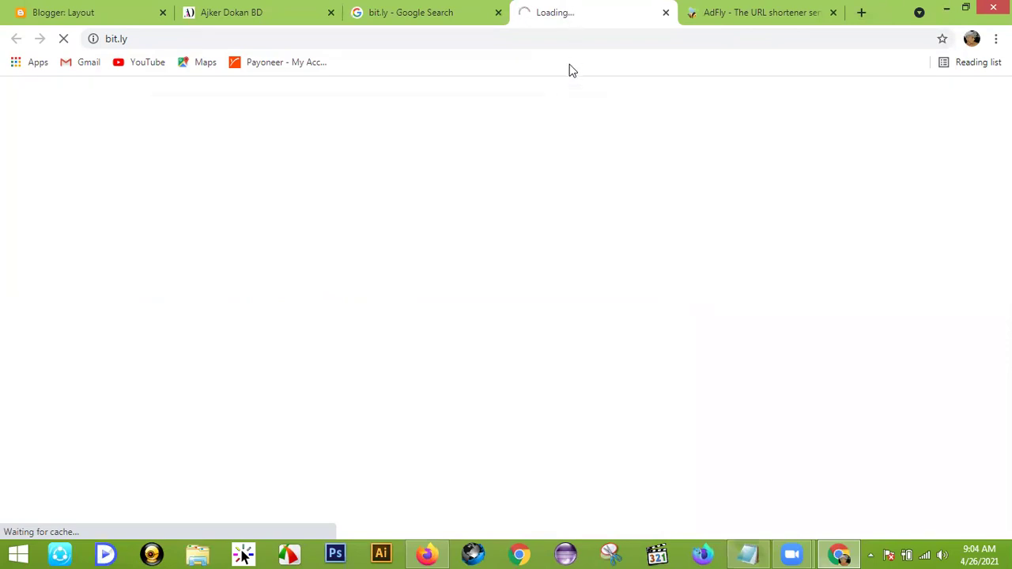
pyautogui.click(413, 15)
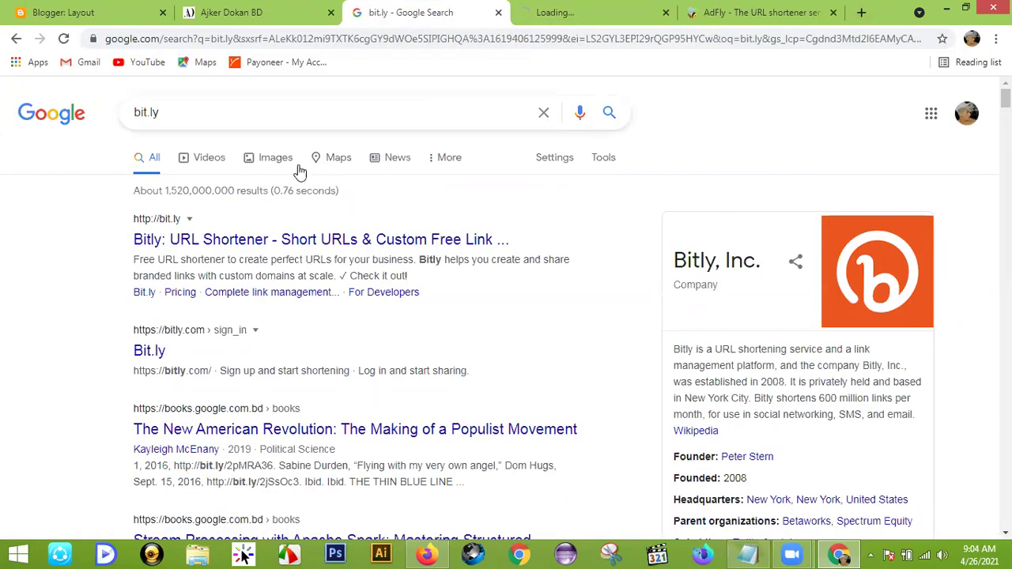
pyautogui.click(666, 13)
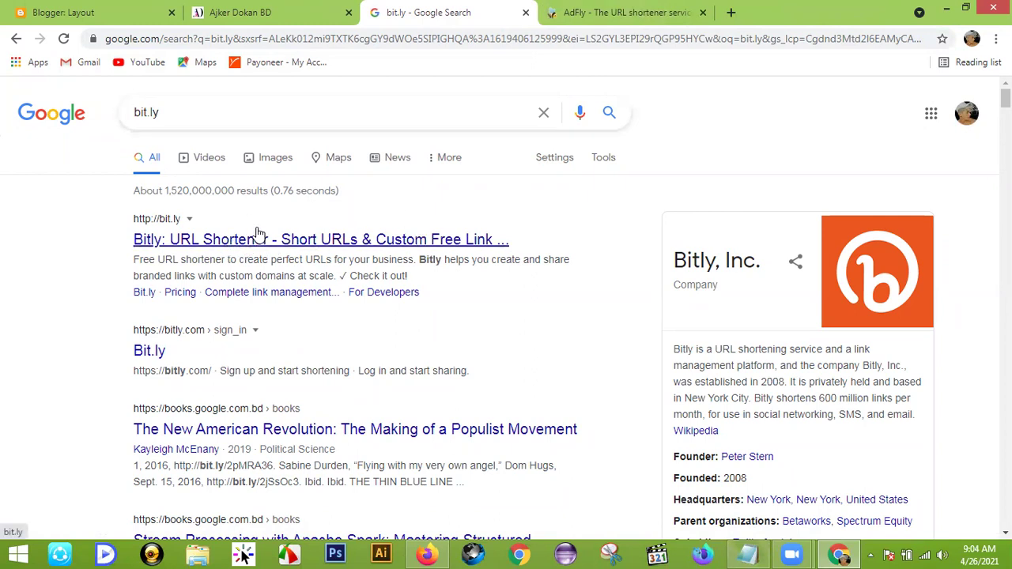
pyautogui.click(607, 13)
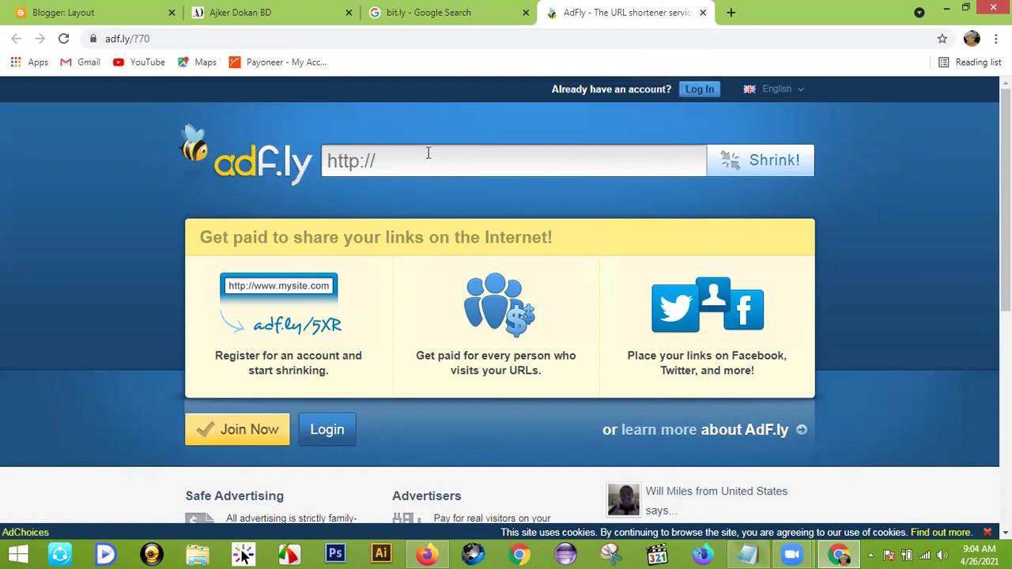
# Close the AdFly and bit.ly tabs and return to the Blogger layout editor
pyautogui.click(702, 13)
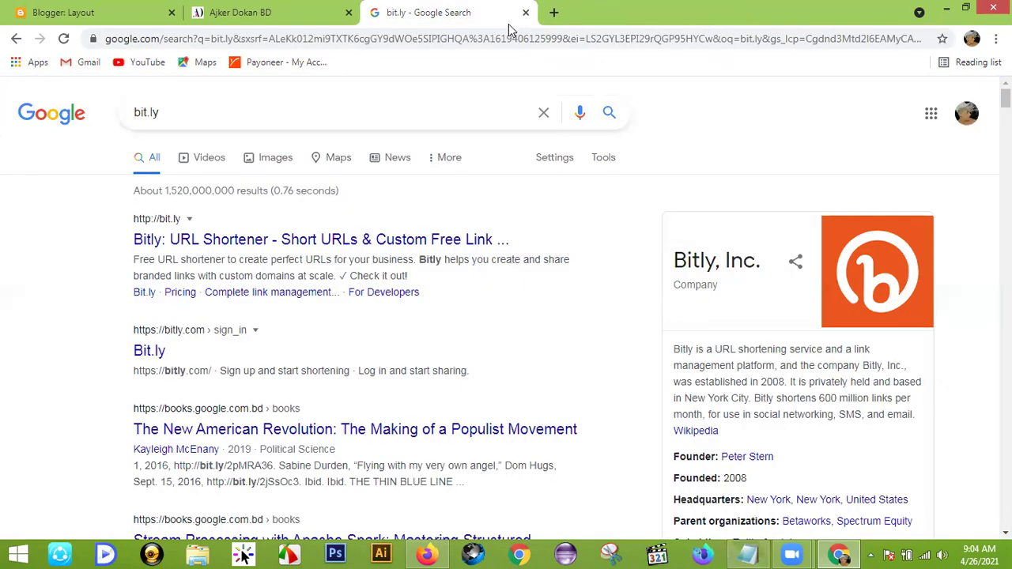
pyautogui.hotkey('ctrl', 'w')
pyautogui.click(90, 13)
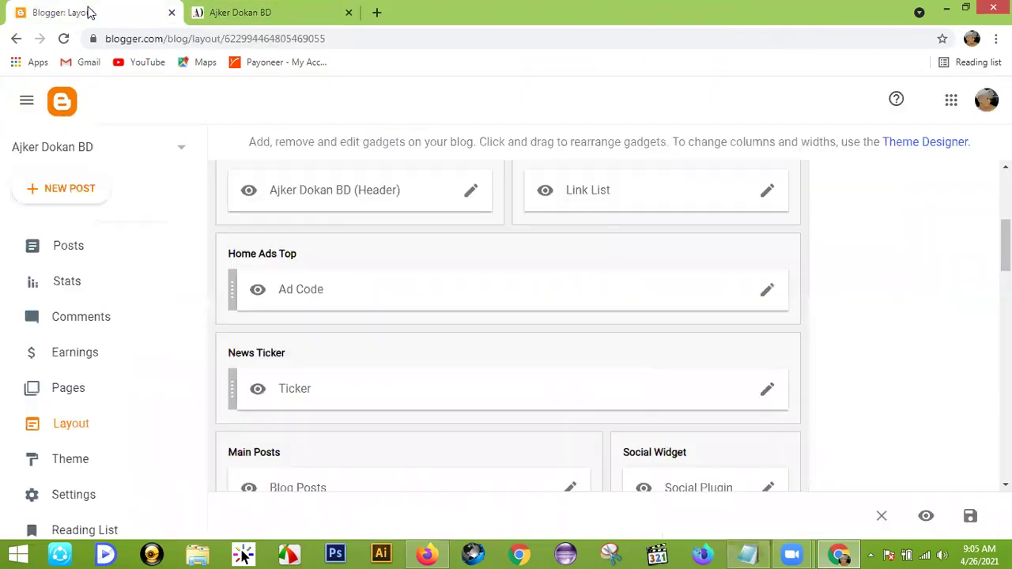
# Delete all code from the Ad Code gadget, switch off its visibility, and save it
pyautogui.click(767, 291)
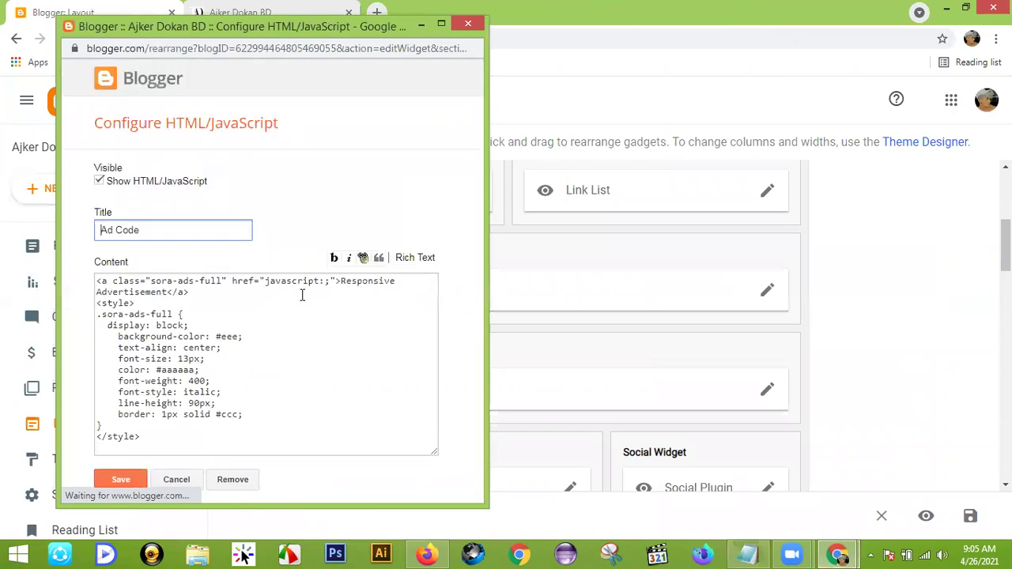
pyautogui.moveTo(142, 439); pyautogui.dragTo(79, 270)
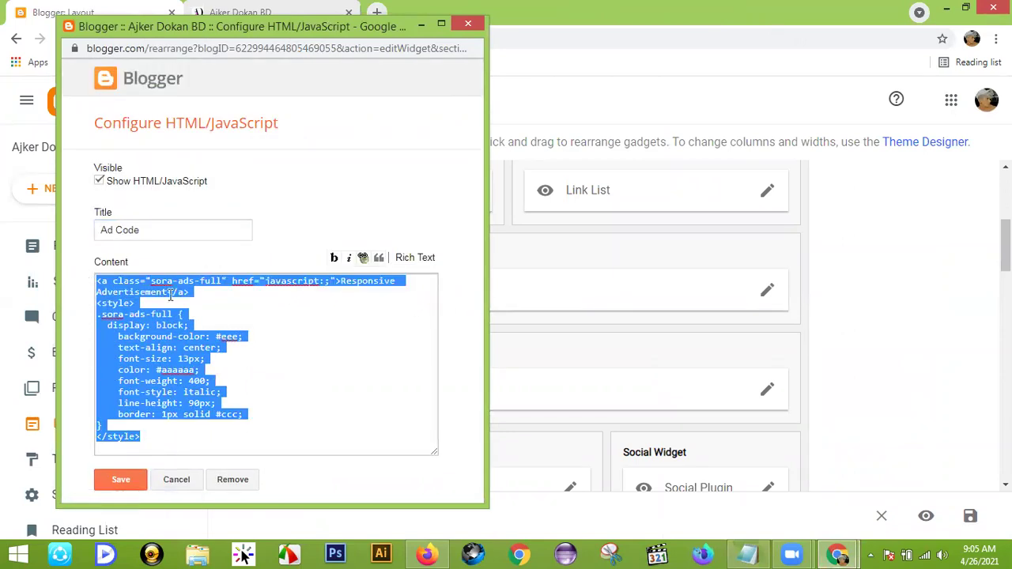
pyautogui.press('Delete')
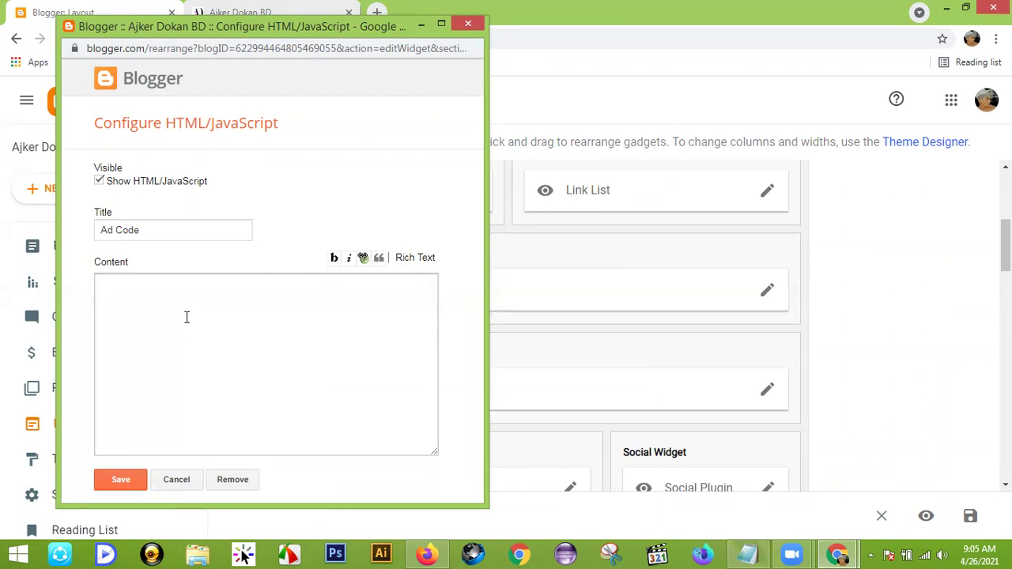
pyautogui.click(249, 9)
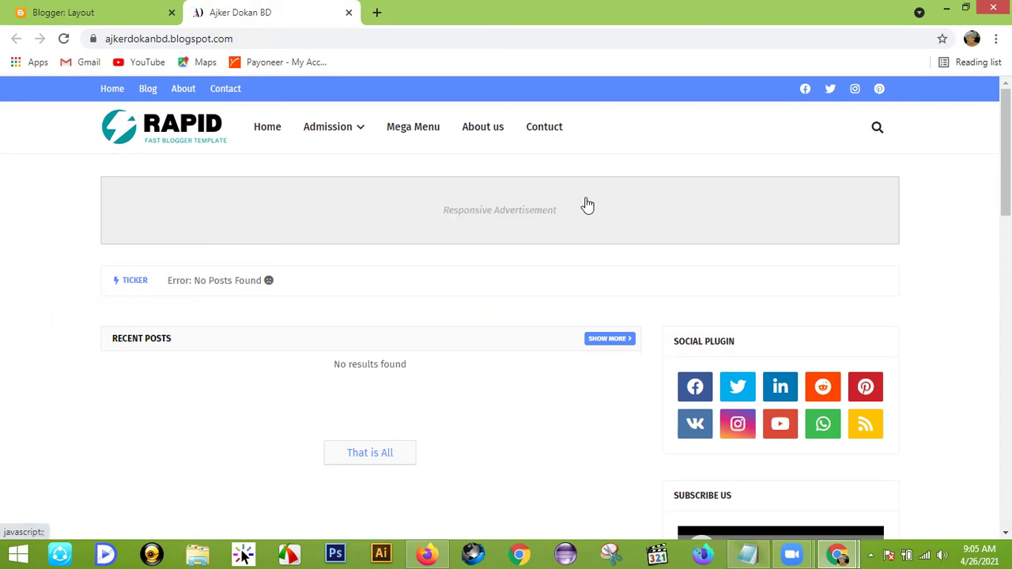
pyautogui.moveTo(838, 554)
pyautogui.click(873, 473)
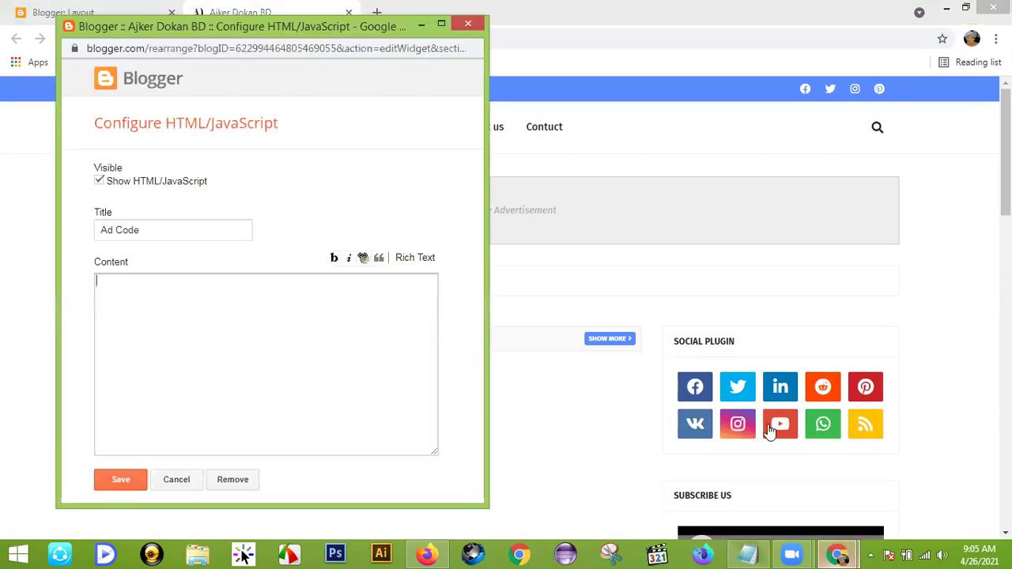
pyautogui.click(98, 181)
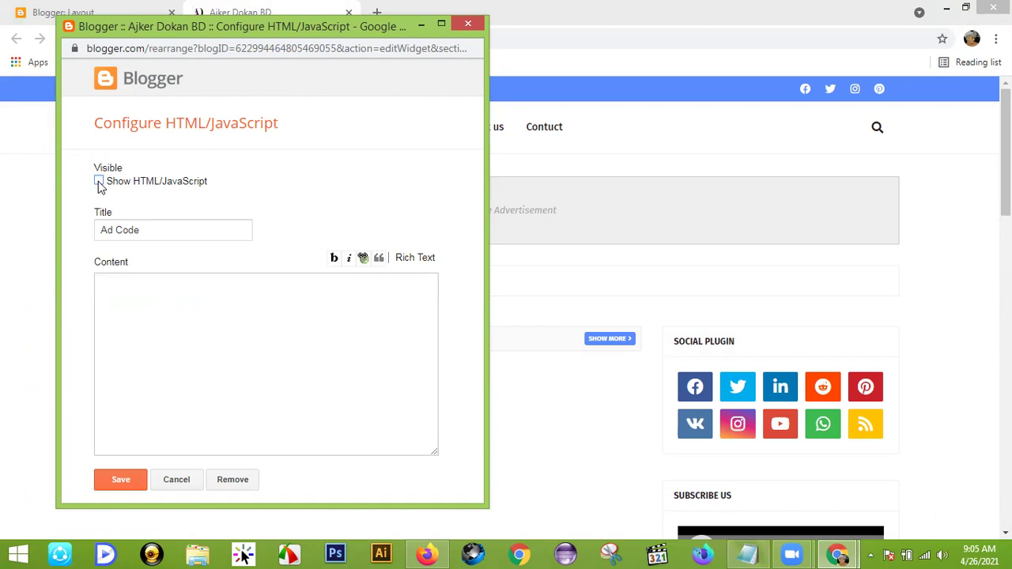
pyautogui.click(122, 480)
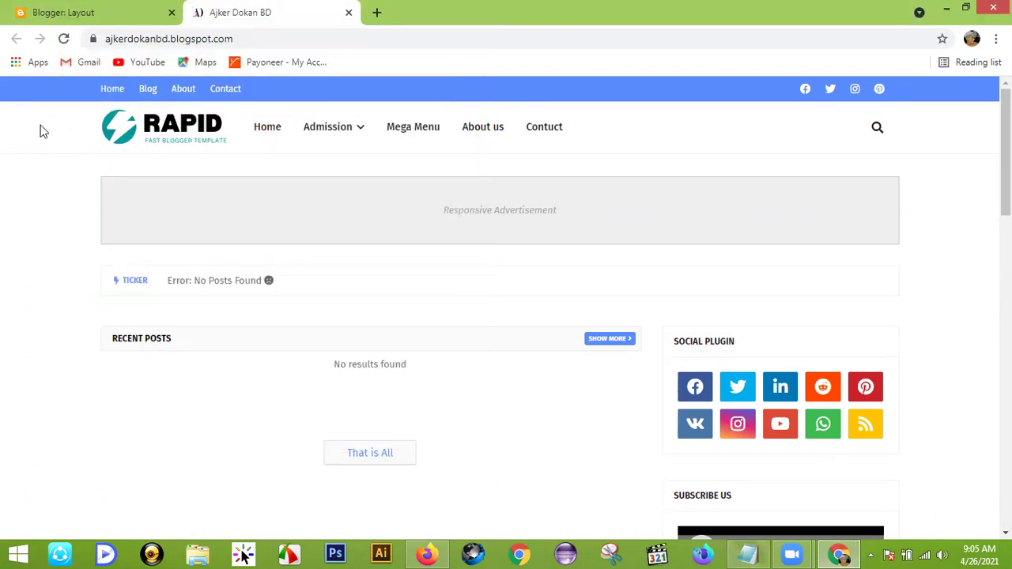
# Reload the Ajker Dokan BD blog to confirm the ad box is gone, then open a new tab
pyautogui.click(64, 39)
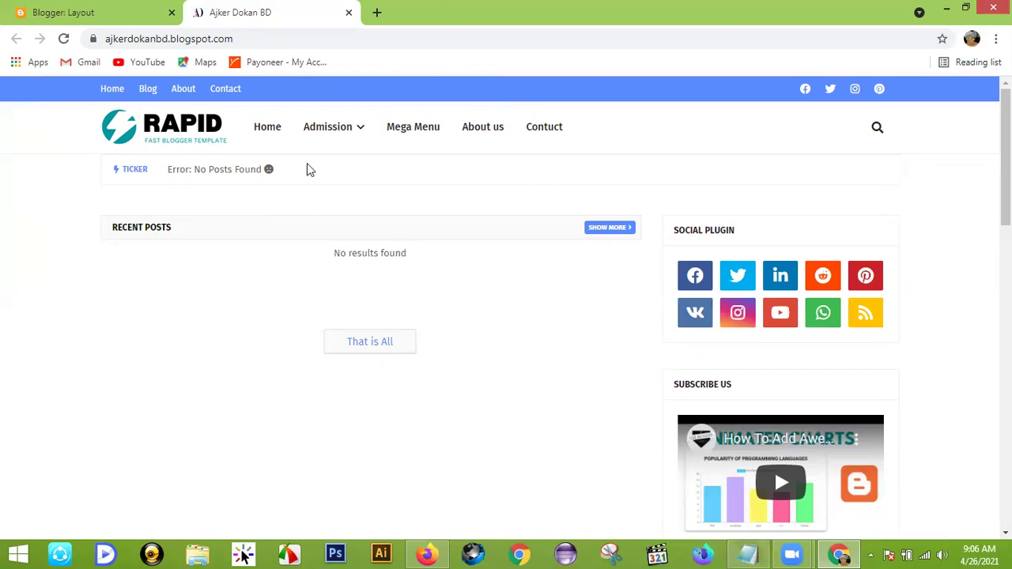
pyautogui.click(377, 13)
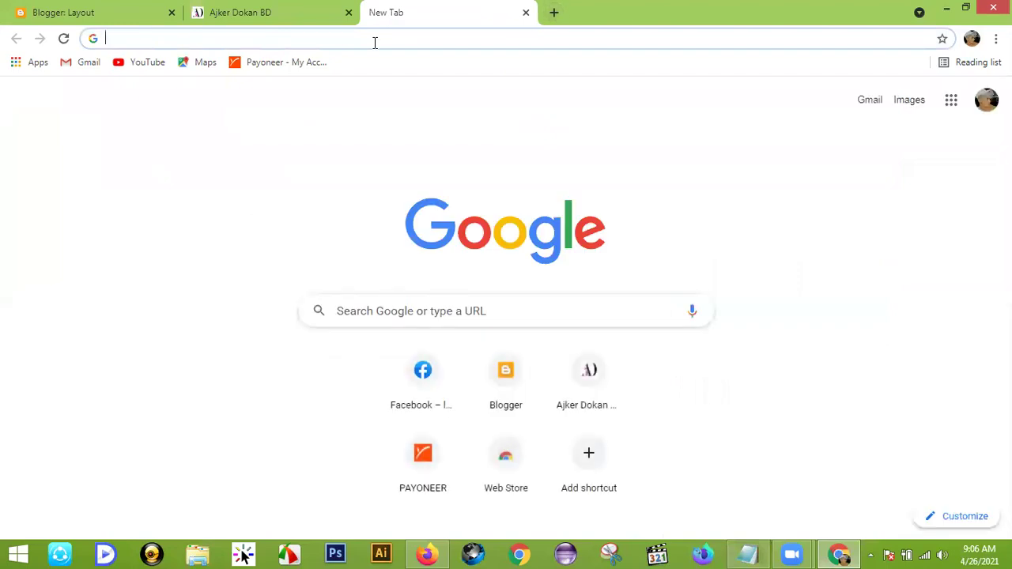
# Enter the blog address and fix its typos until amznps.blogspot.com loads
pyautogui.write('an')
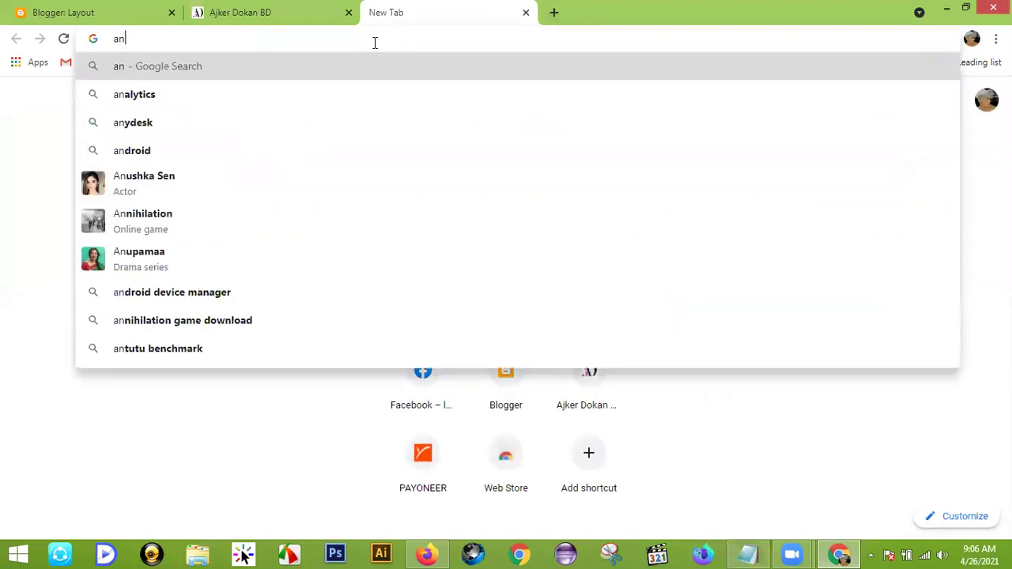
pyautogui.write('zp')
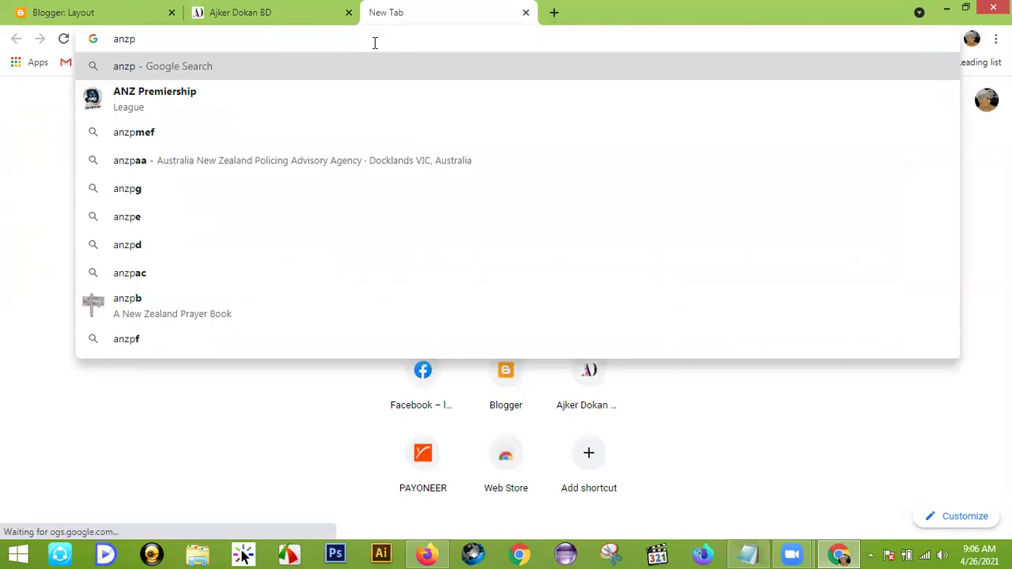
pyautogui.write('ps.')
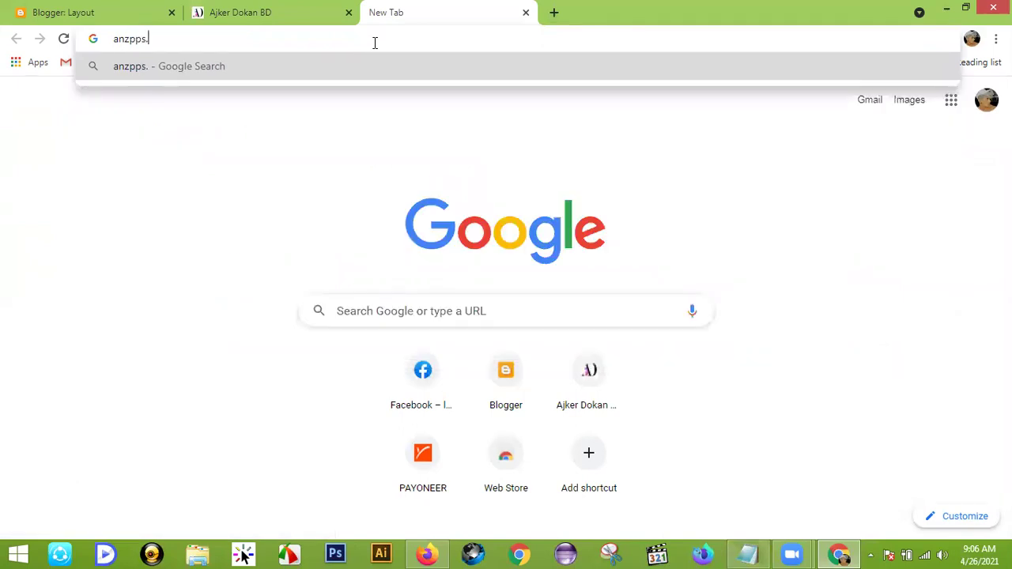
pyautogui.write('blog')
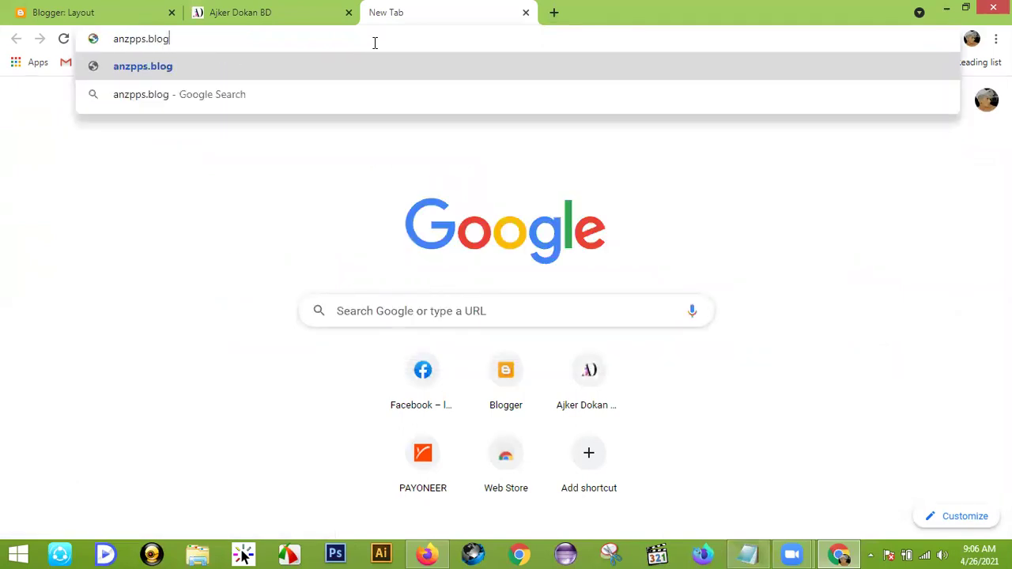
pyautogui.write('spot.')
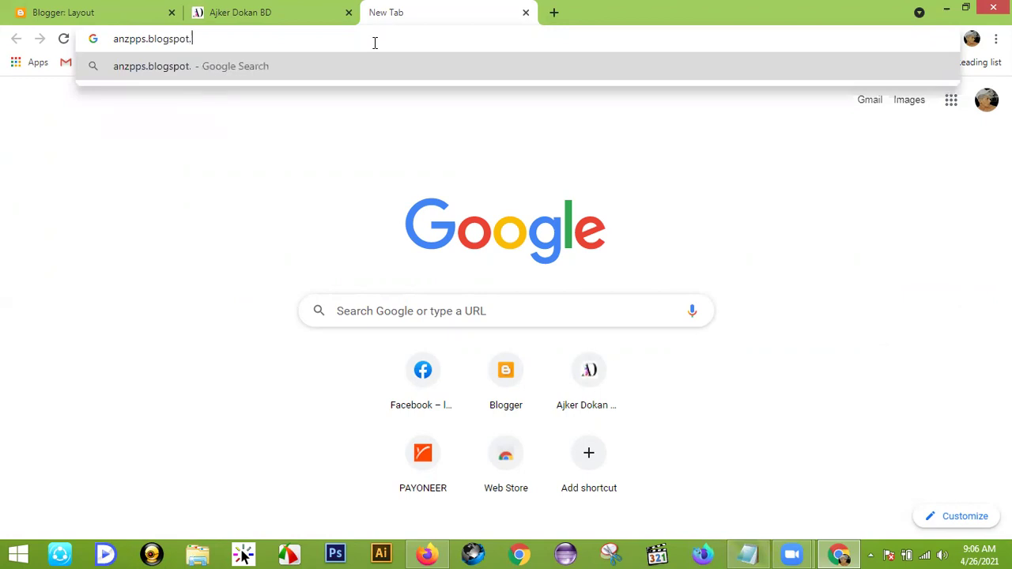
pyautogui.write('com')
pyautogui.press('Return')
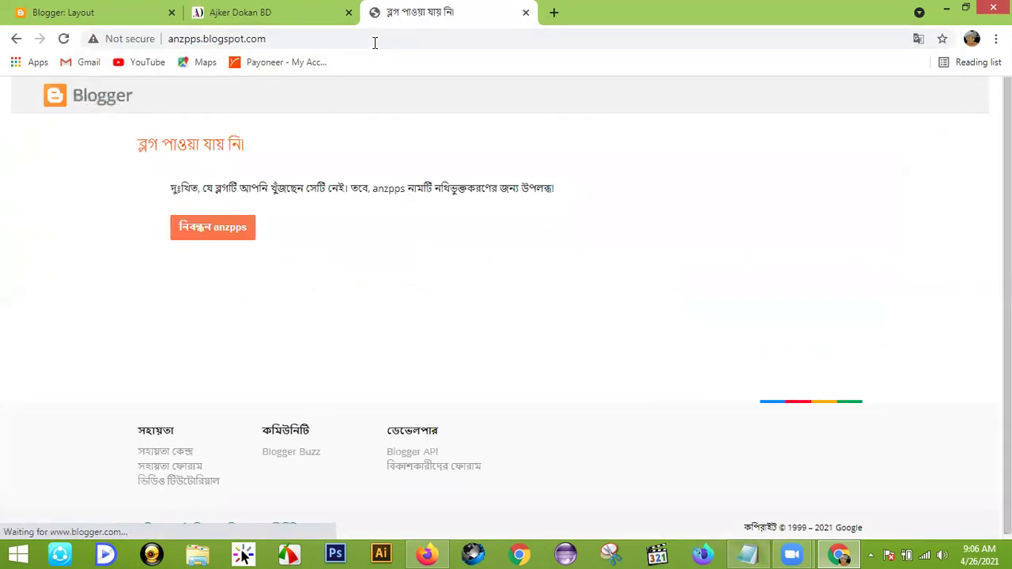
pyautogui.click(180, 40)
pyautogui.moveTo(179, 40); pyautogui.dragTo(174, 41)
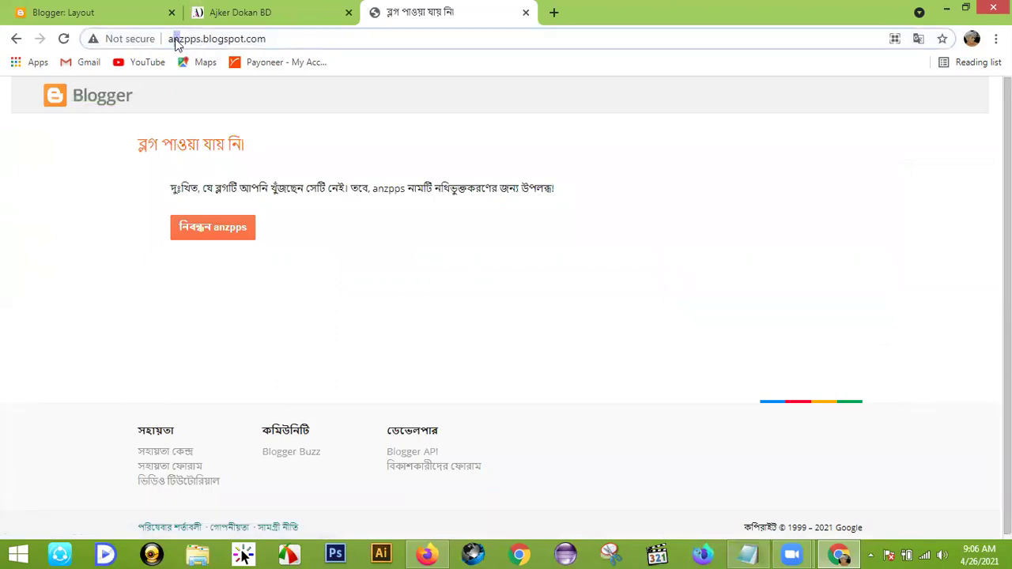
pyautogui.write('m')
pyautogui.press('Return')
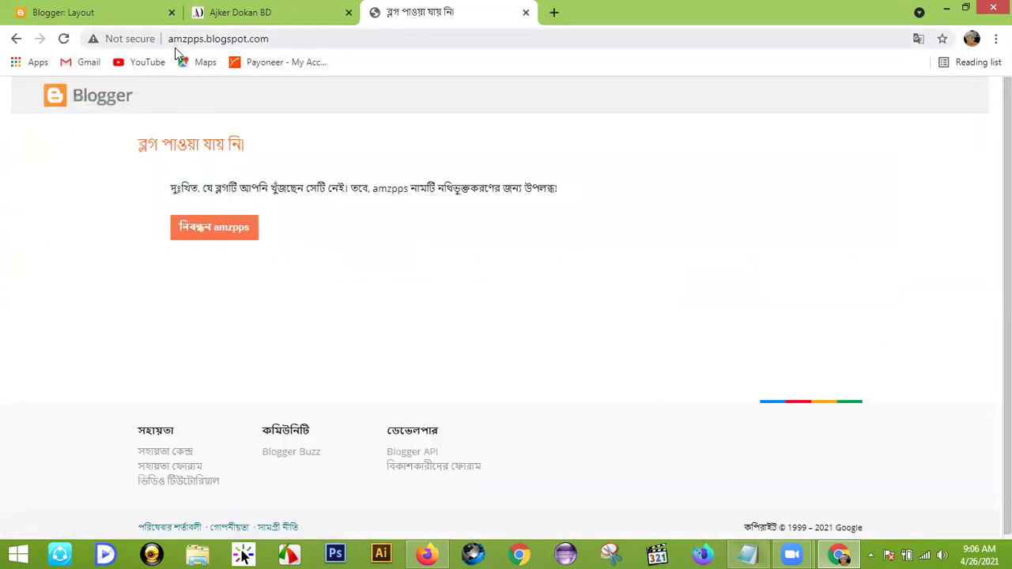
pyautogui.click(190, 41)
pyautogui.click(190, 37)
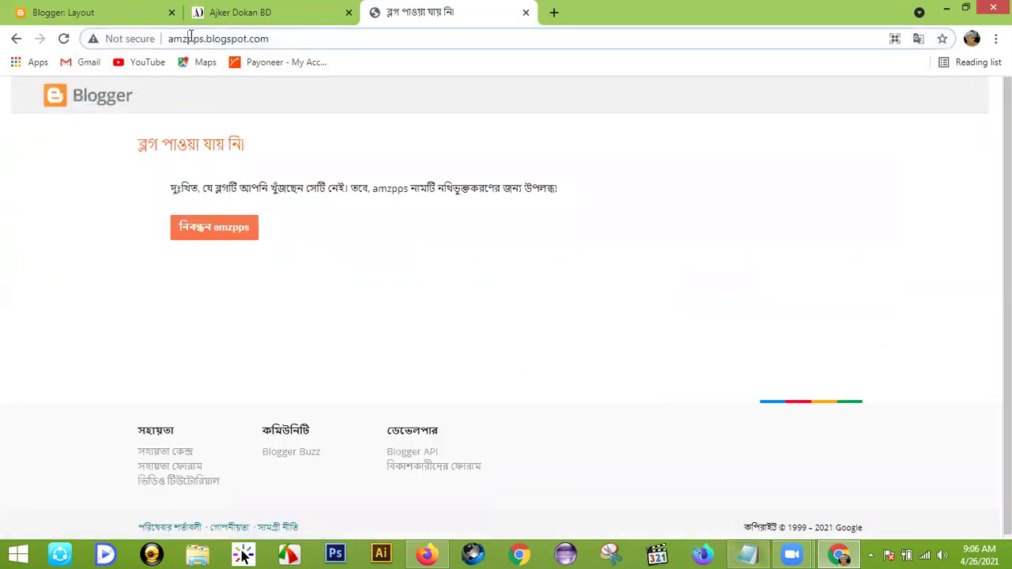
pyautogui.press('Delete')
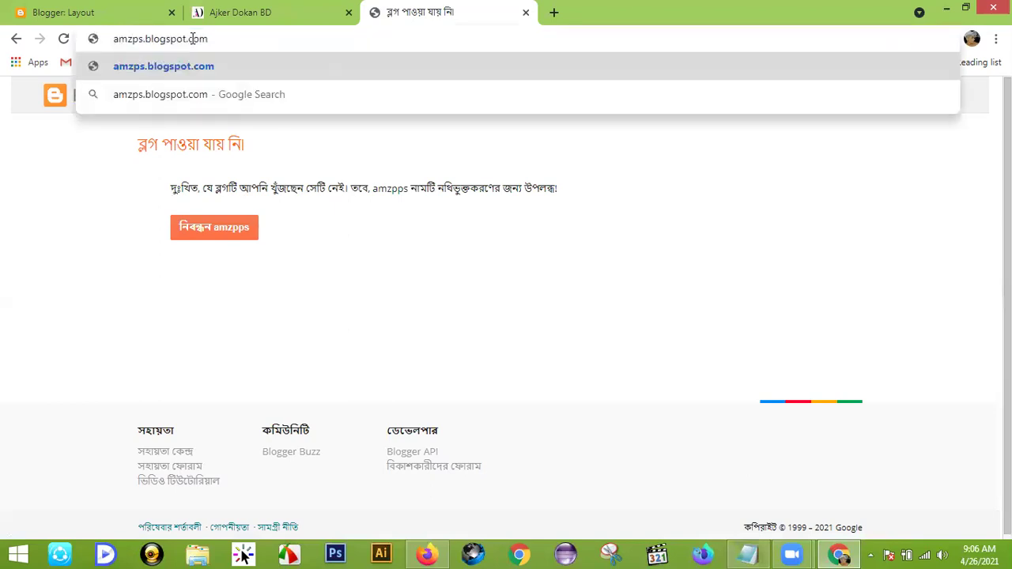
pyautogui.press('Return')
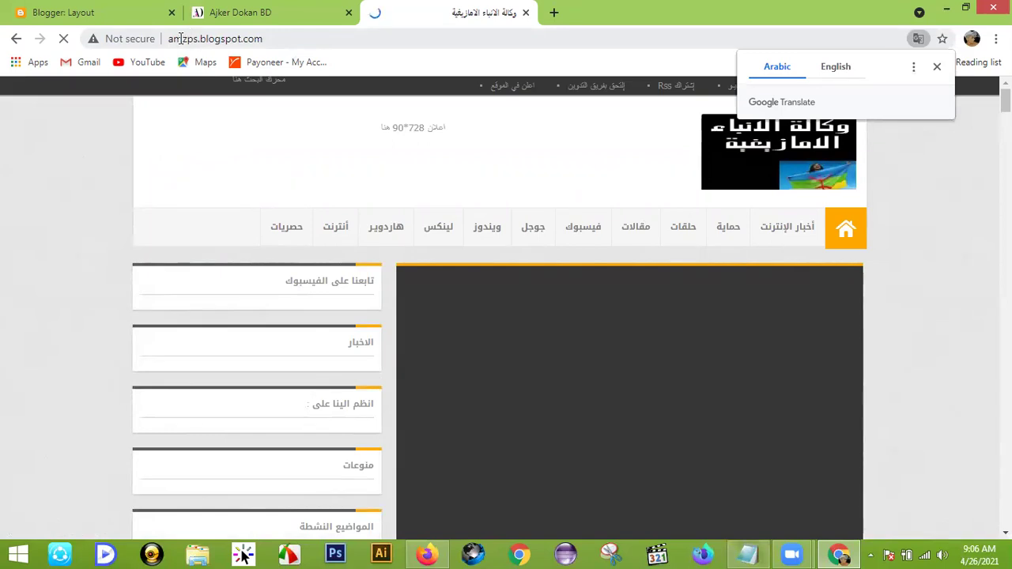
pyautogui.click(187, 39)
pyautogui.click(186, 39)
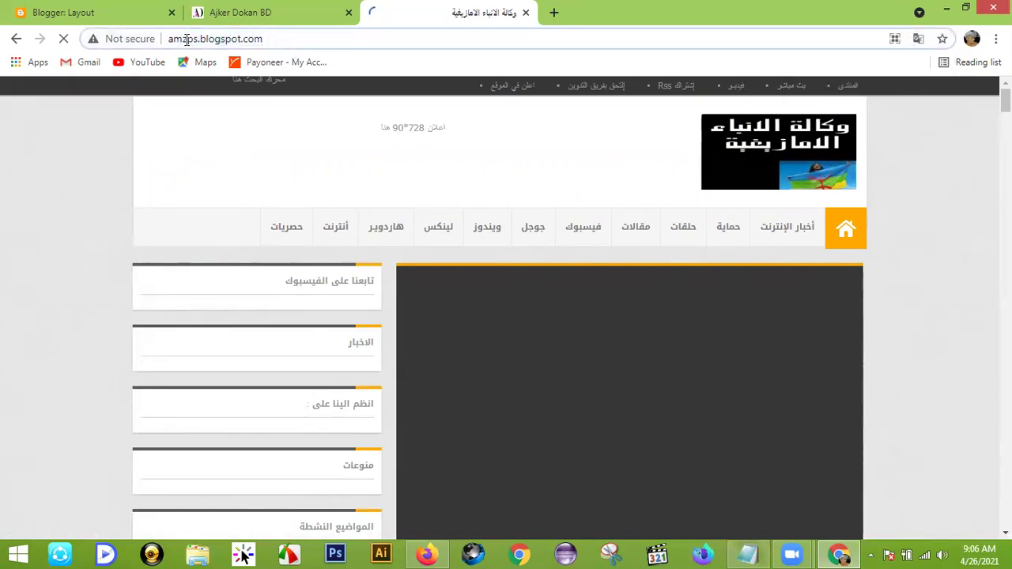
pyautogui.write('n')
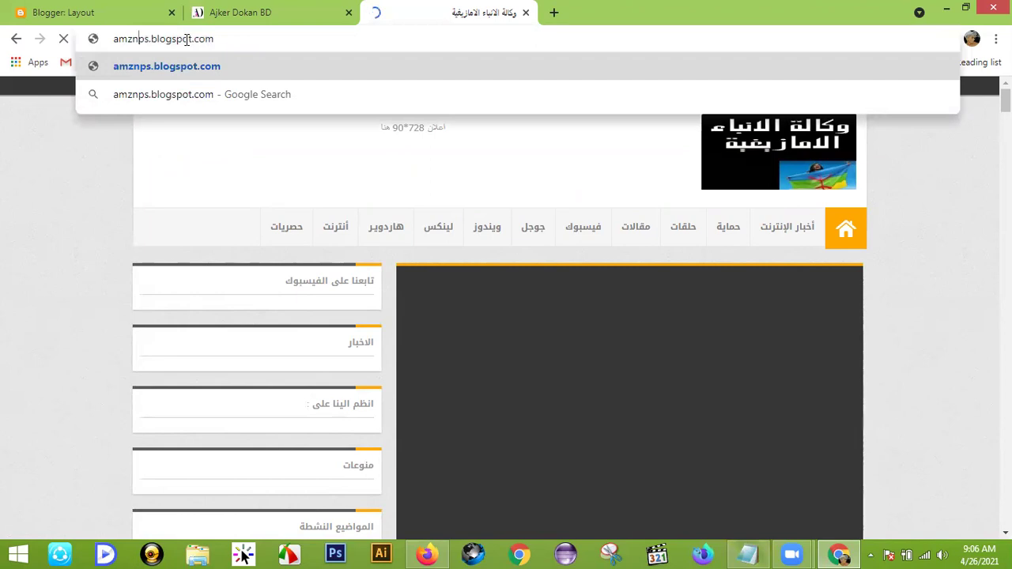
pyautogui.press('Return')
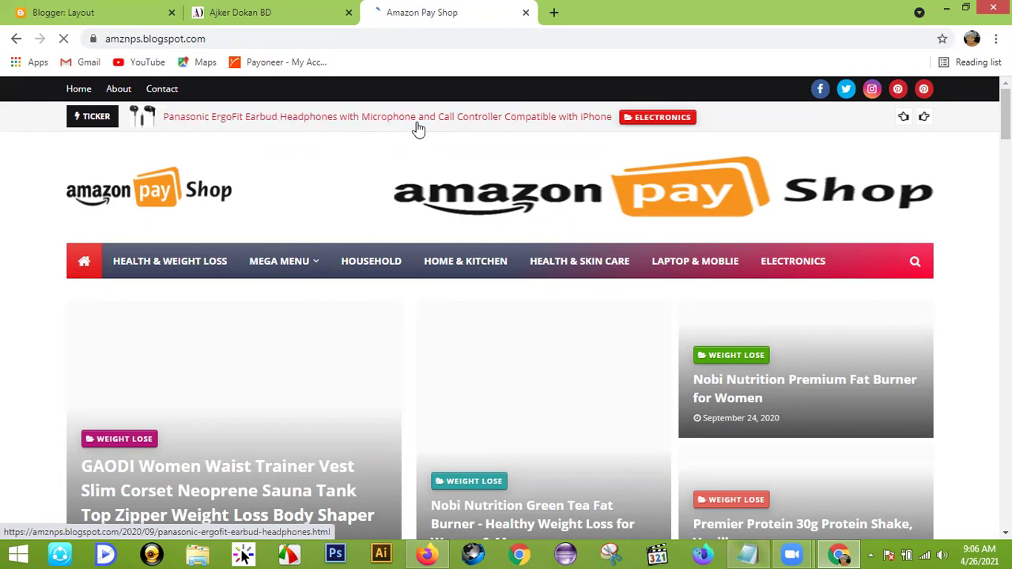
# Advance the Amazon Pay Shop ticker through five headlines with its next arrow
pyautogui.click(924, 119)
pyautogui.click(923, 118)
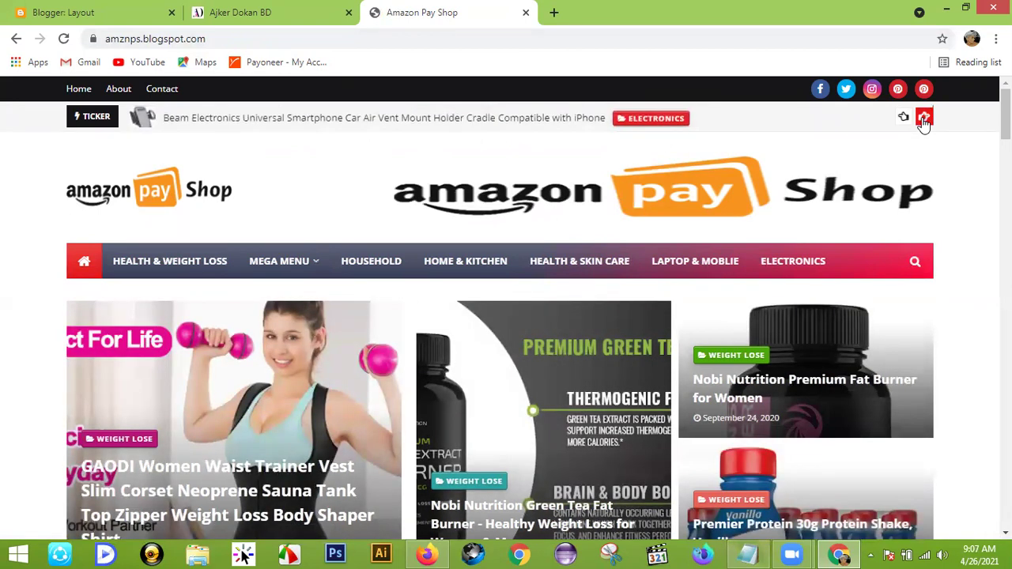
pyautogui.click(924, 118)
pyautogui.click(923, 119)
pyautogui.click(924, 118)
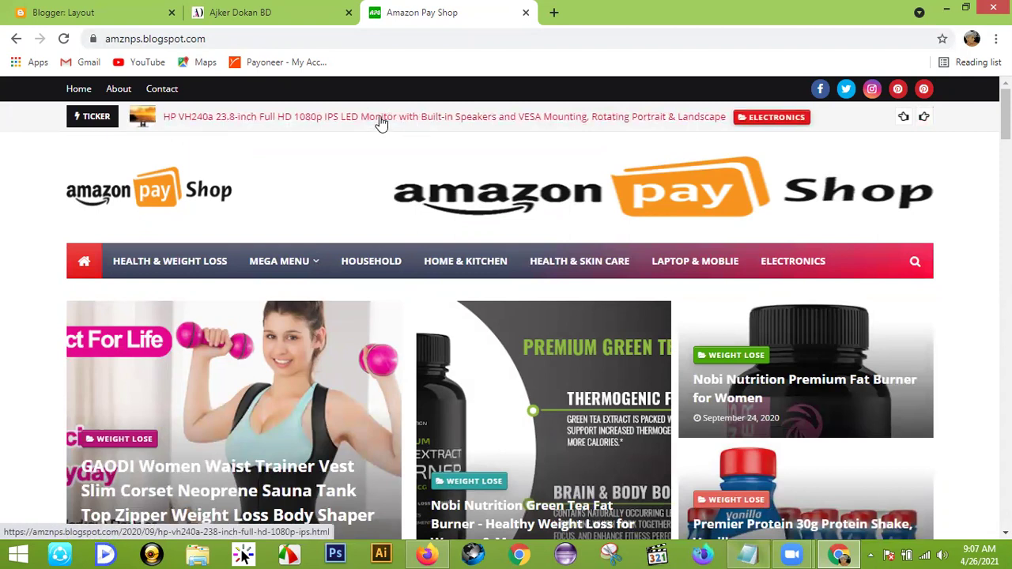
# Close the Amazon Pay Shop tab, cancel the Ticker gadget settings unchanged, and scroll to Main Posts
pyautogui.click(526, 13)
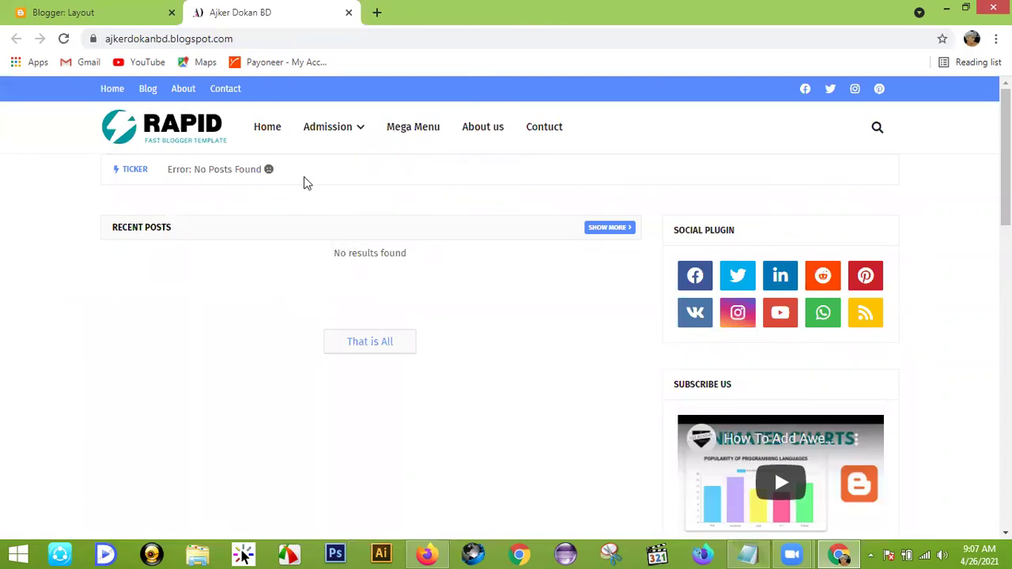
pyautogui.click(35, 12)
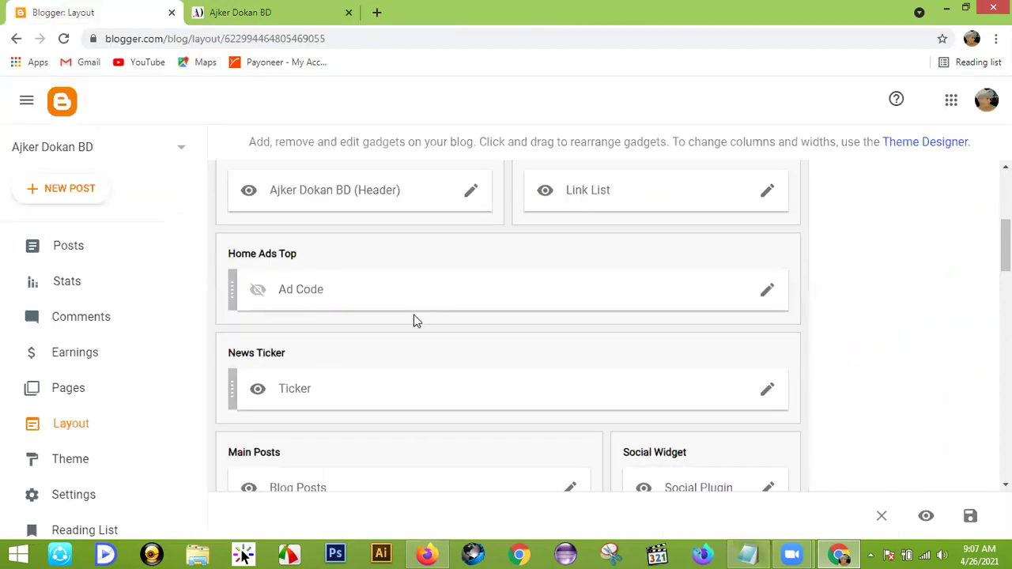
pyautogui.scroll(-1, 417, 320)
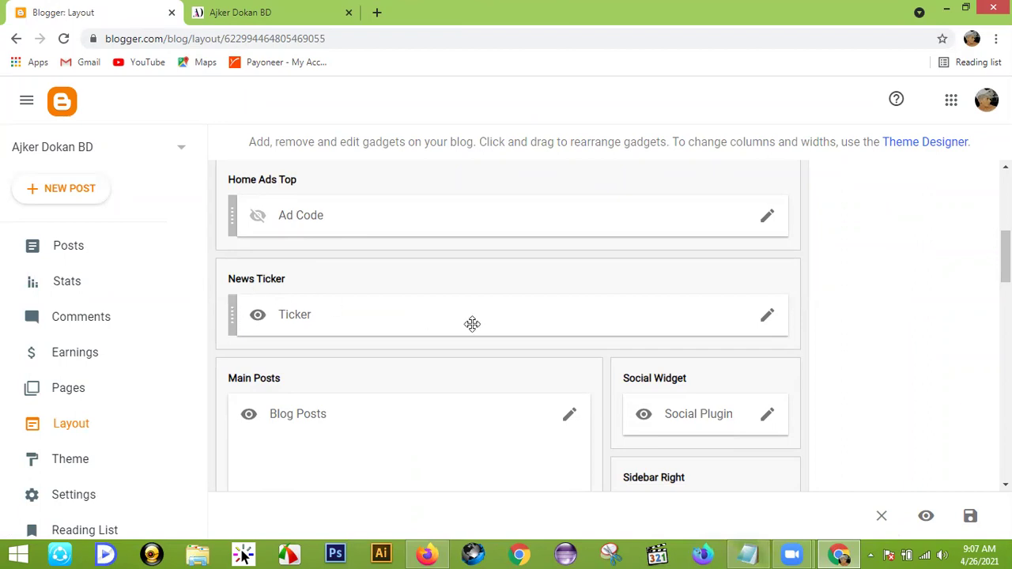
pyautogui.click(764, 320)
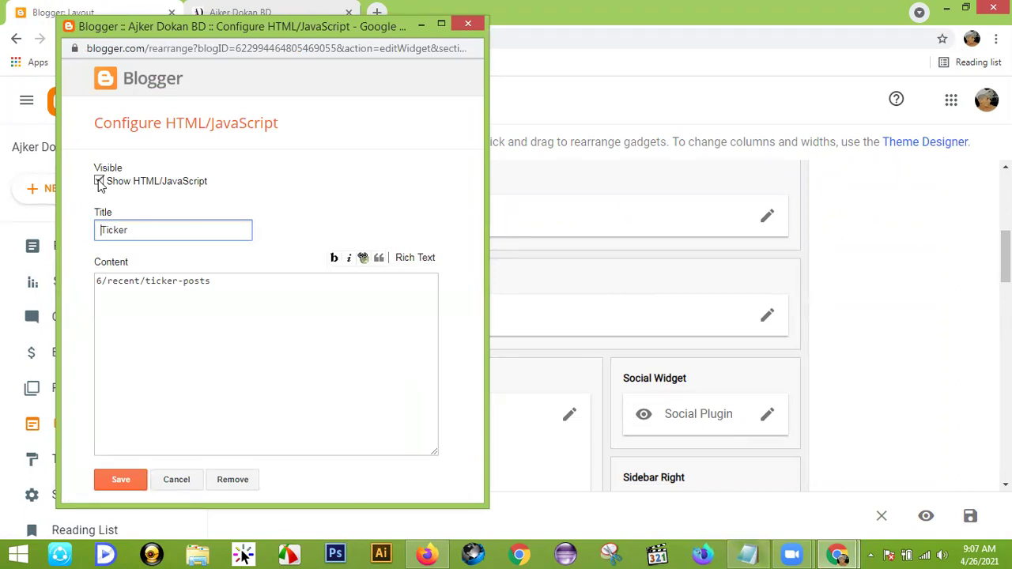
pyautogui.click(176, 480)
pyautogui.scroll(-2, 311, 282)
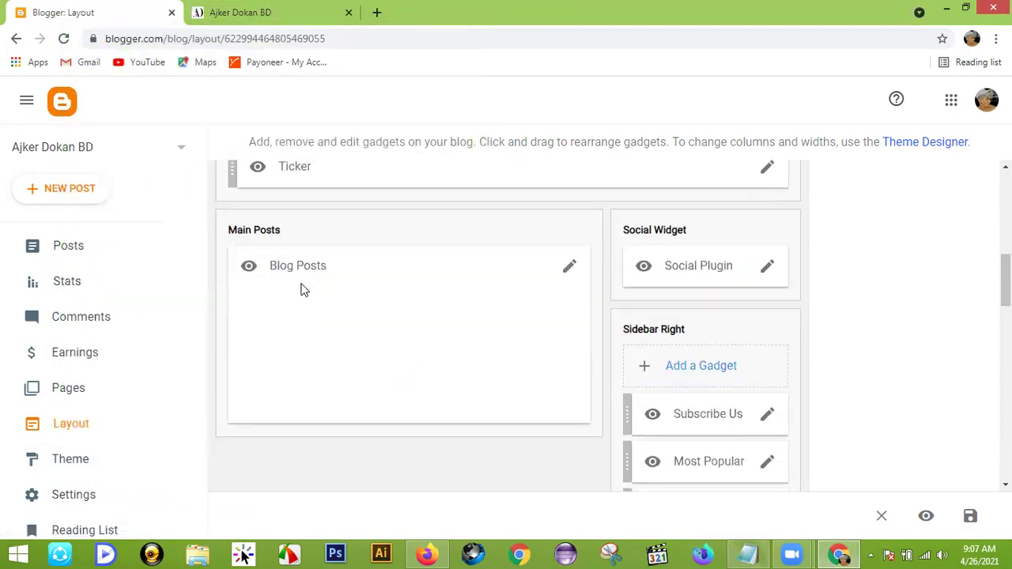
# Open the Blog Posts gadget settings, glance at the live blog, and bring the settings back
pyautogui.click(571, 271)
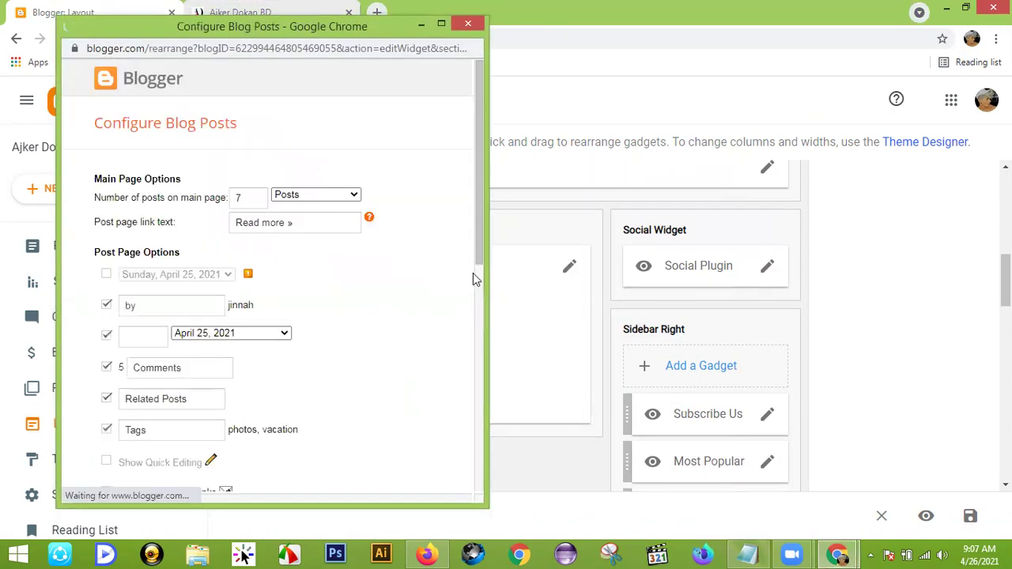
pyautogui.click(251, 10)
pyautogui.scroll(-2, 190, 285)
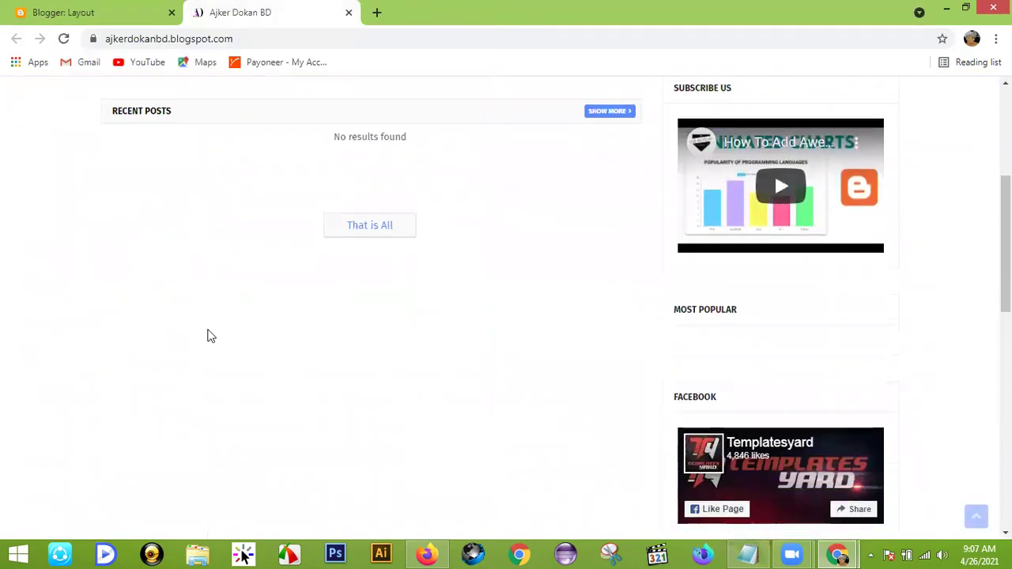
pyautogui.scroll(2, 190, 288)
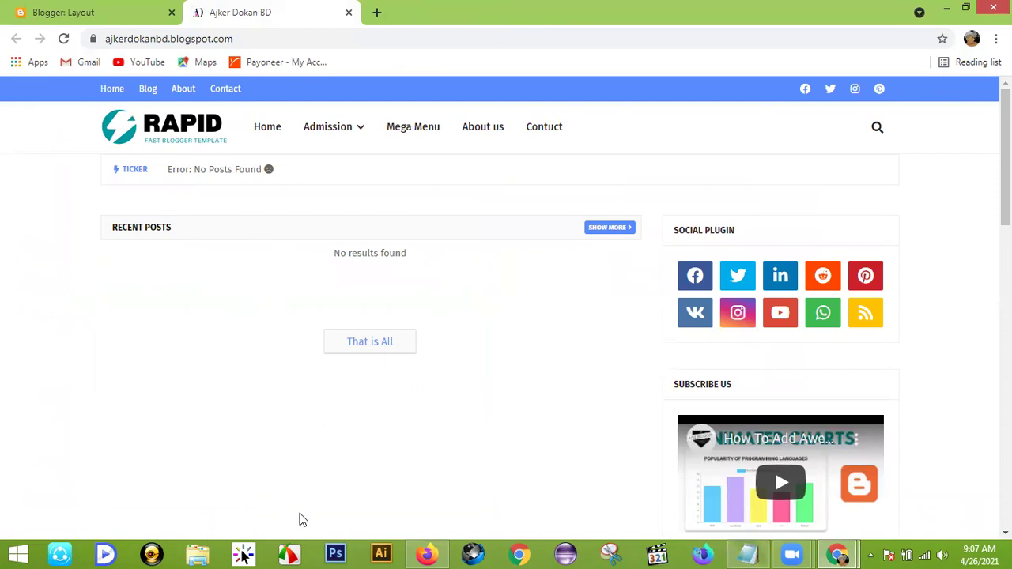
pyautogui.click(85, 12)
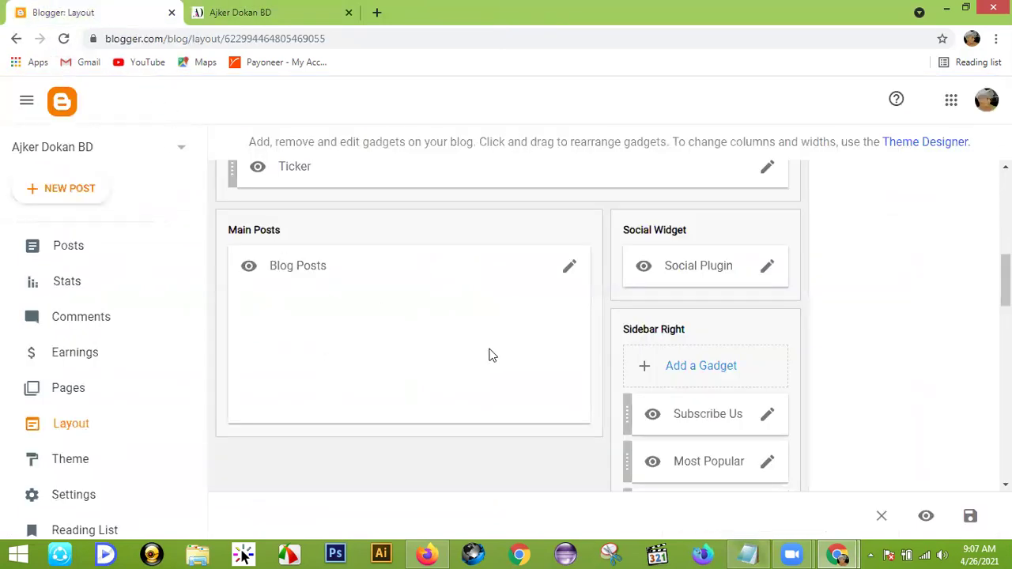
pyautogui.click(840, 553)
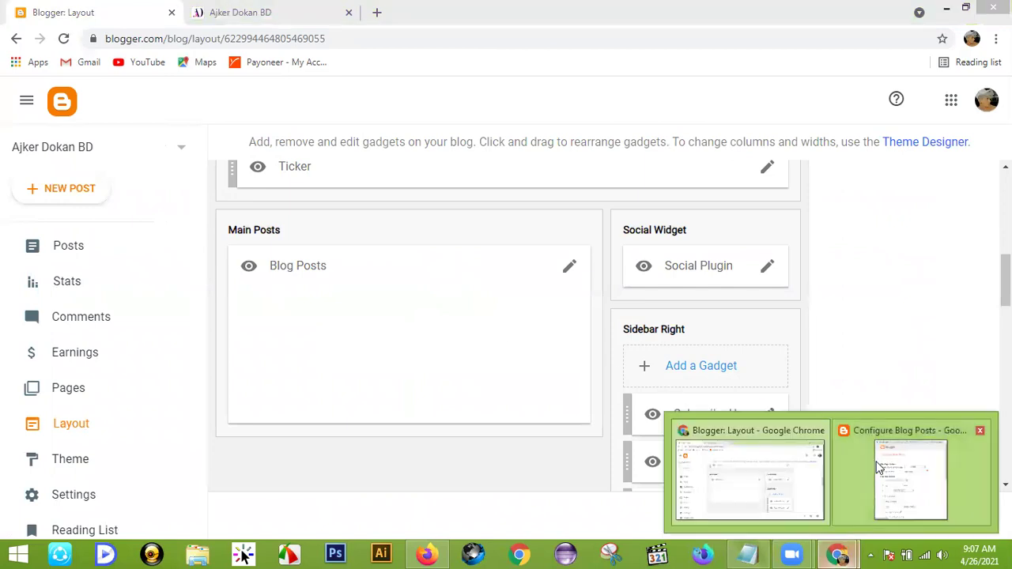
pyautogui.click(902, 470)
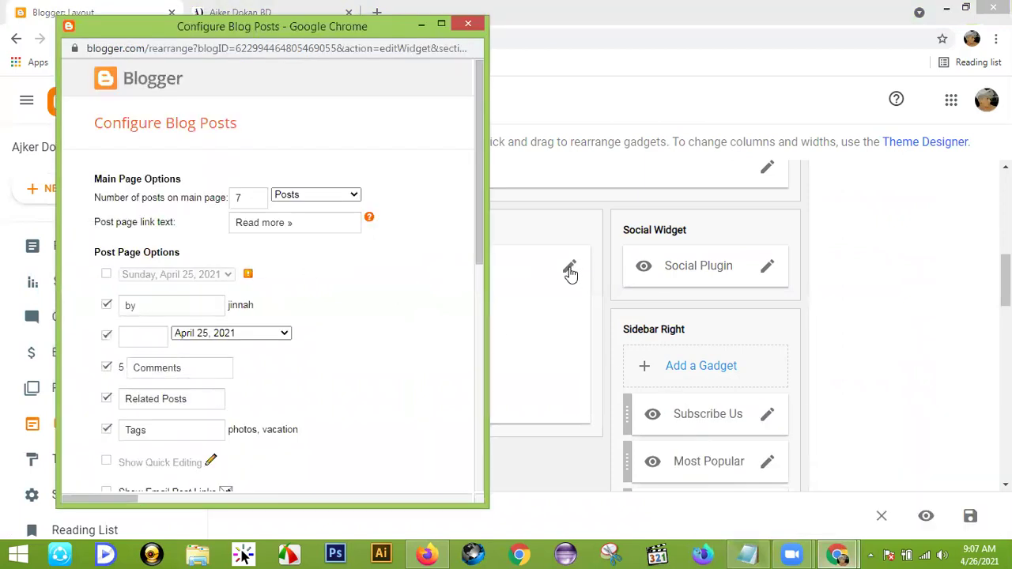
# Set 7 posts on the main page, keep the Read more » link text, then open a new tab
pyautogui.moveTo(251, 198); pyautogui.dragTo(190, 198)
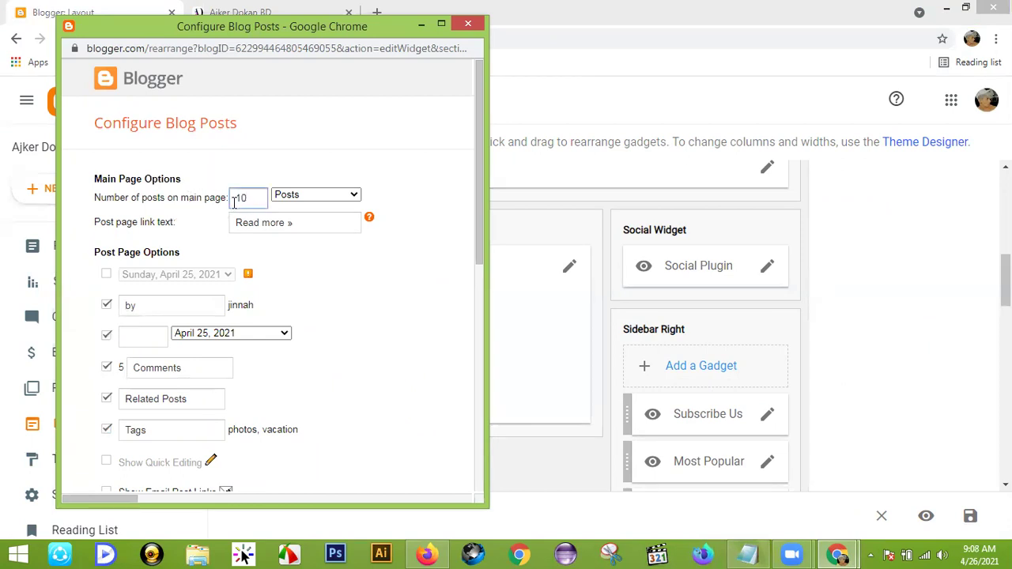
pyautogui.moveTo(249, 198); pyautogui.dragTo(227, 195)
pyautogui.write('7')
pyautogui.click(355, 195)
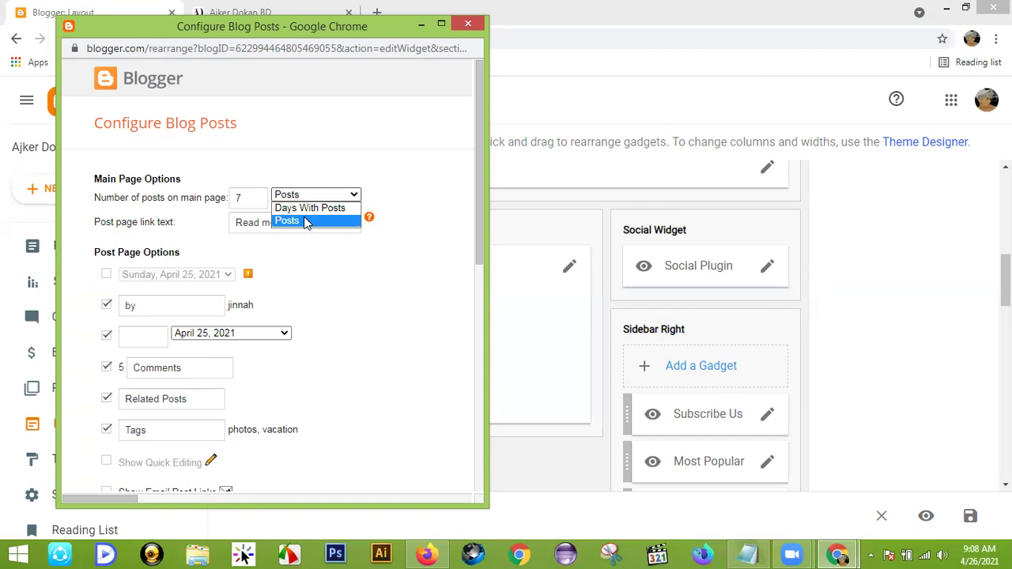
pyautogui.click(358, 279)
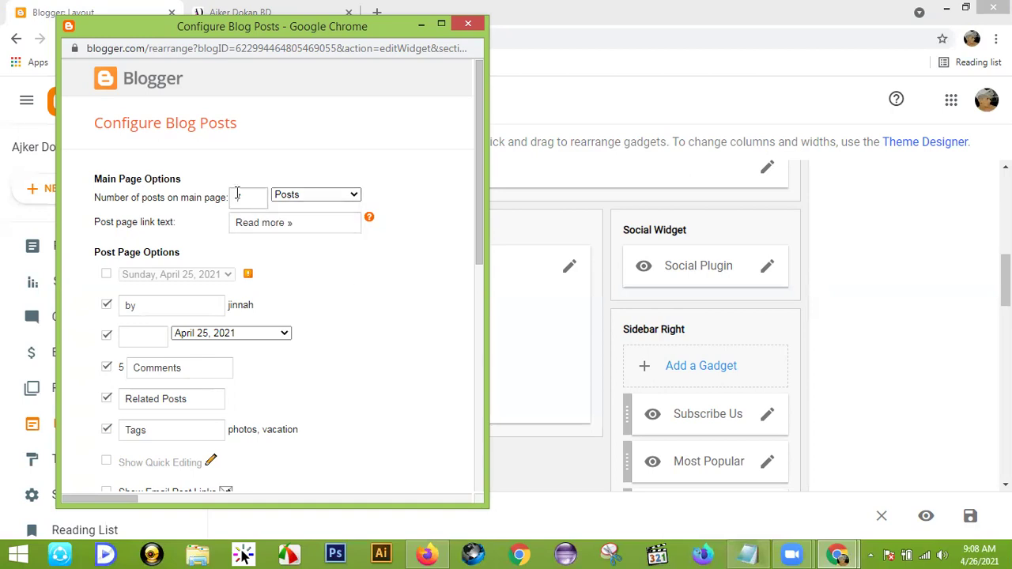
pyautogui.click(290, 223)
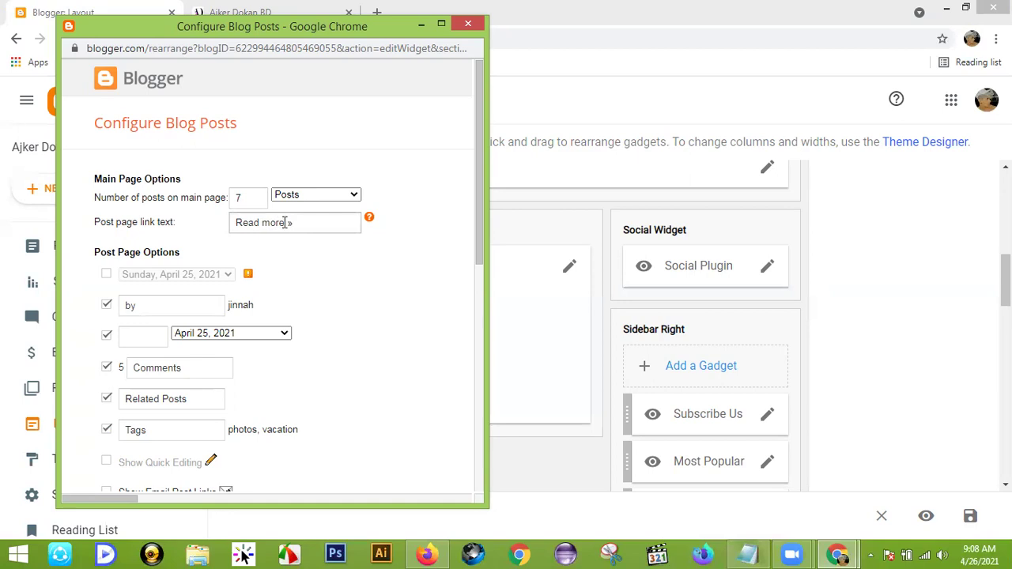
pyautogui.moveTo(285, 223); pyautogui.dragTo(230, 222)
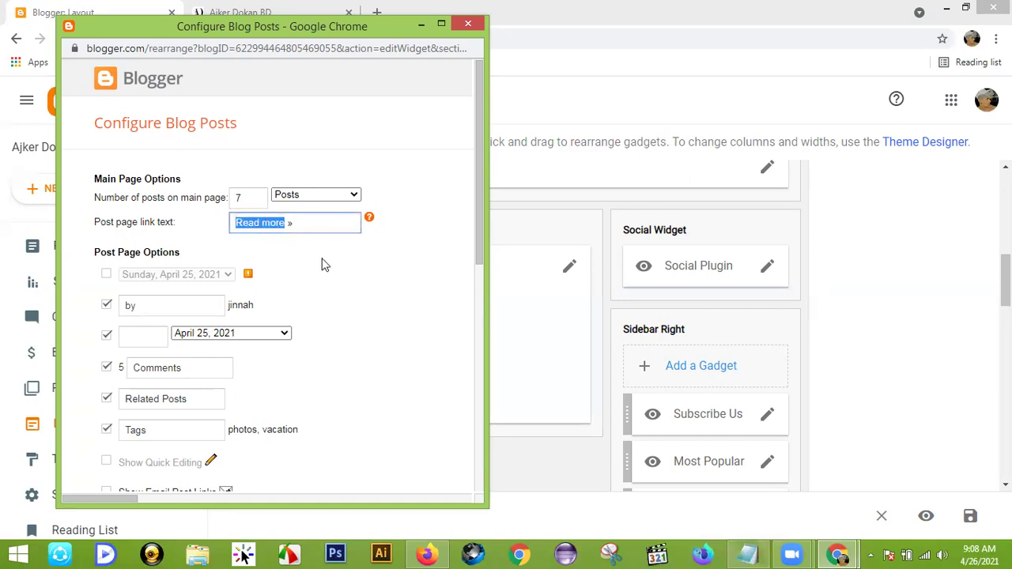
pyautogui.click(238, 223)
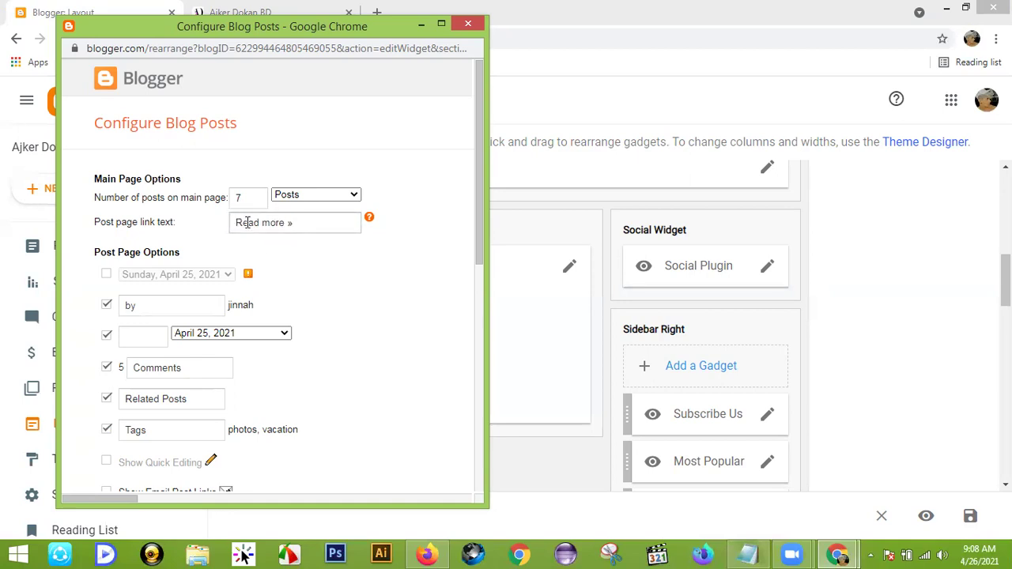
pyautogui.scroll(-1, 343, 261)
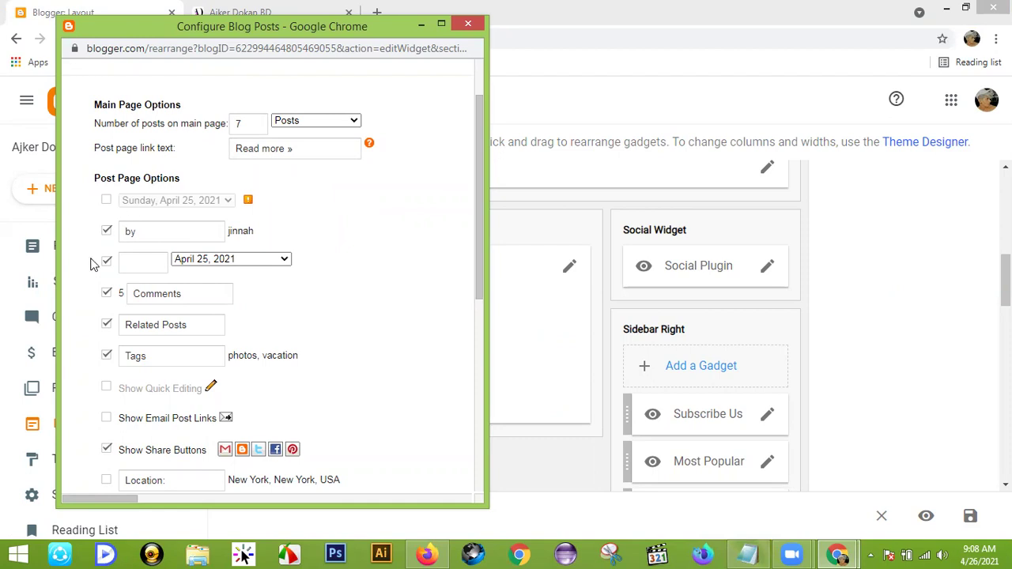
pyautogui.click(283, 7)
pyautogui.click(377, 12)
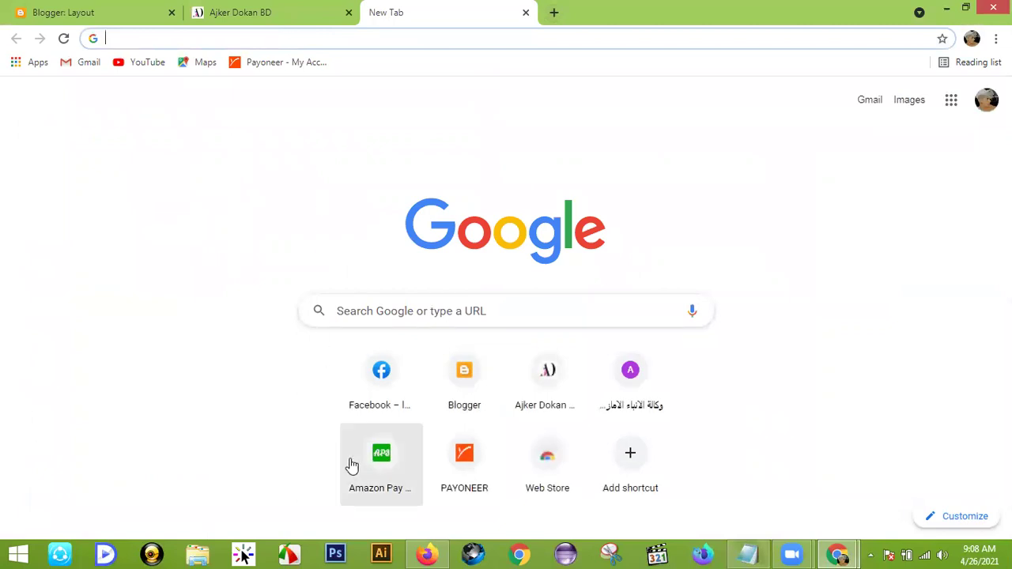
# Open the Amazon Pay Shop blog's Lamicall Cell Phone Stand post
pyautogui.click(378, 461)
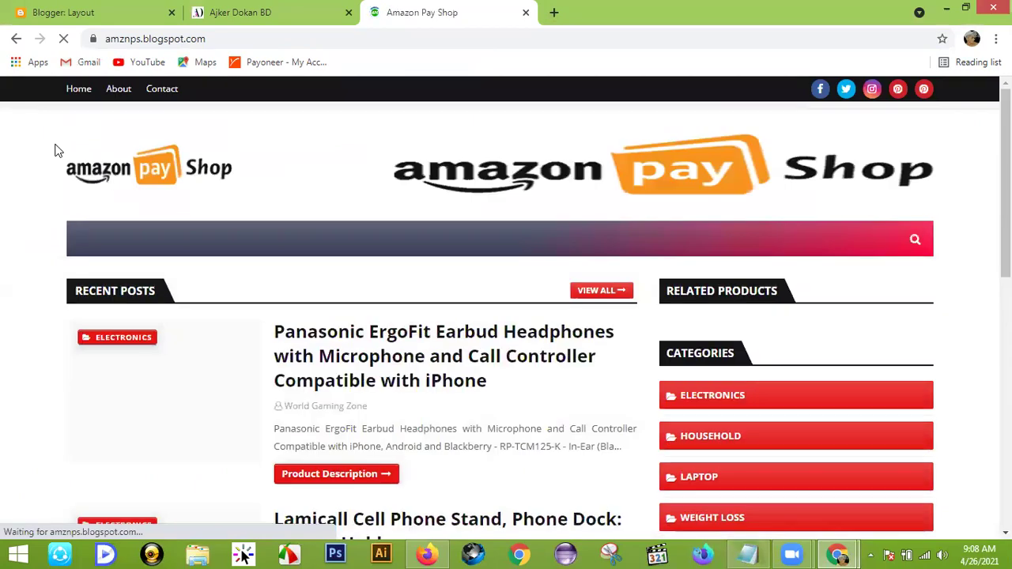
pyautogui.scroll(-5, 56, 149)
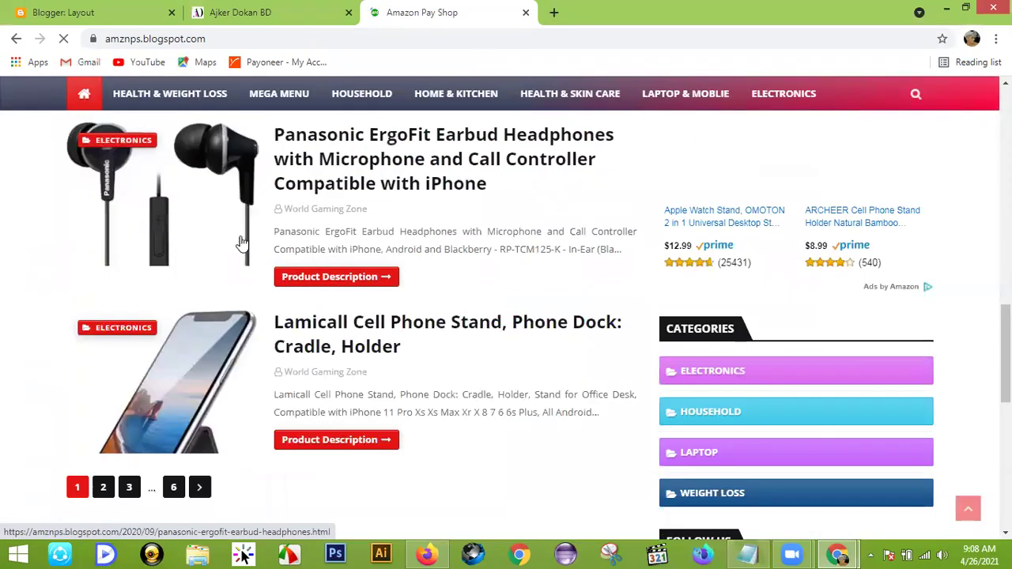
pyautogui.click(341, 335)
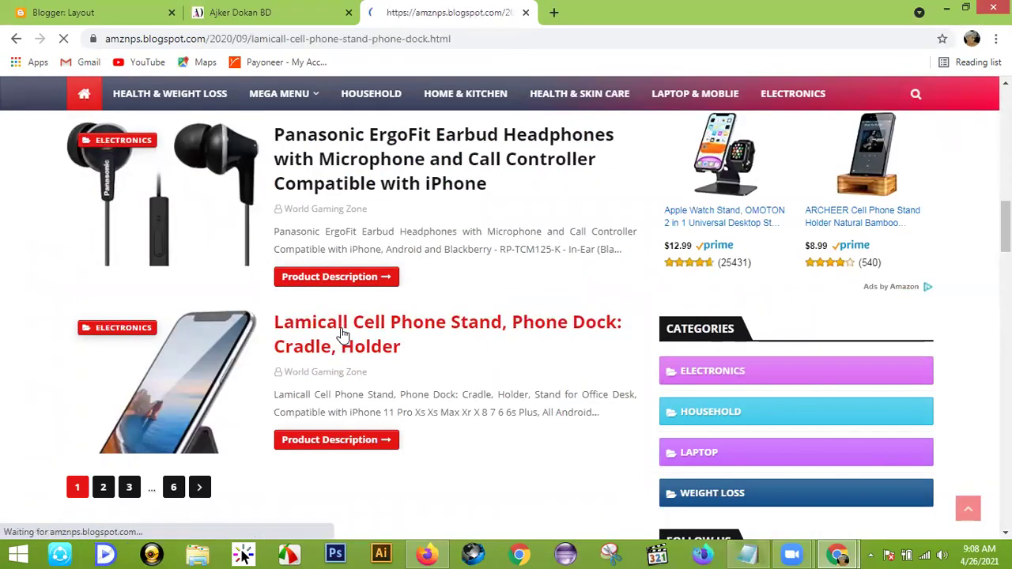
# Read through the Lamicall post, then return to the Blogger layout tab
pyautogui.scroll(-4, 244, 253)
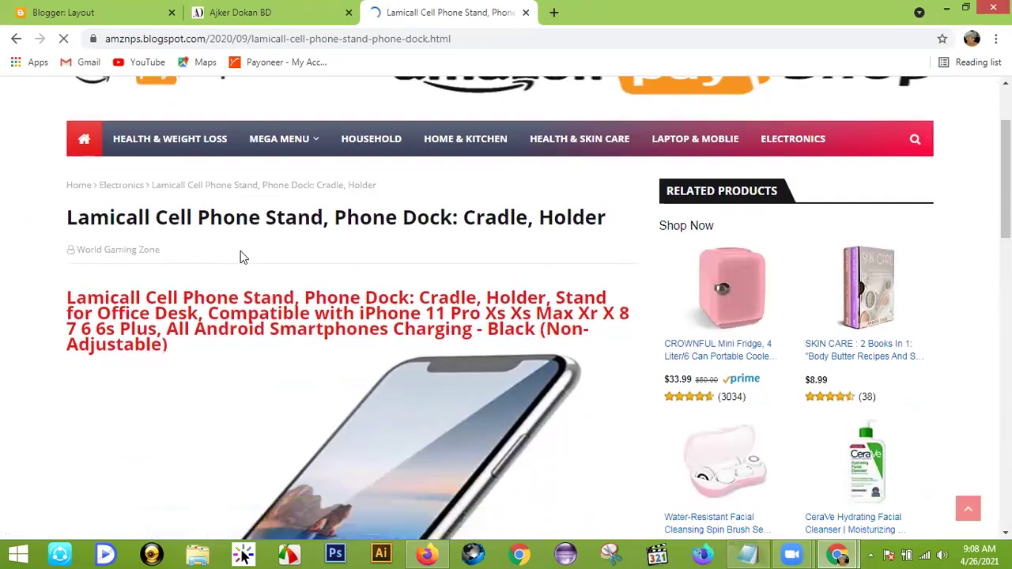
pyautogui.scroll(-10, 195, 211)
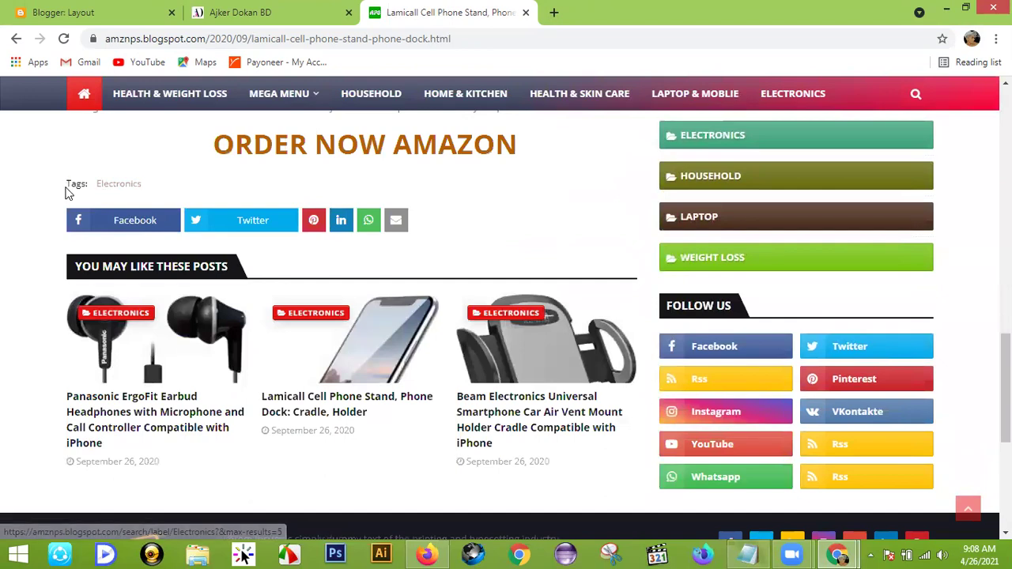
pyautogui.scroll(5, 116, 194)
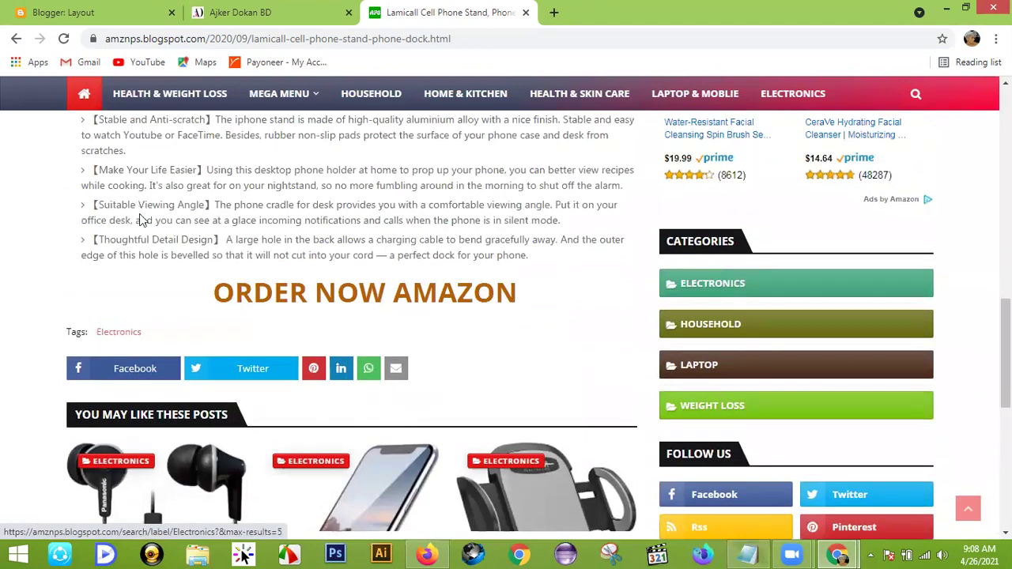
pyautogui.scroll(3, 91, 194)
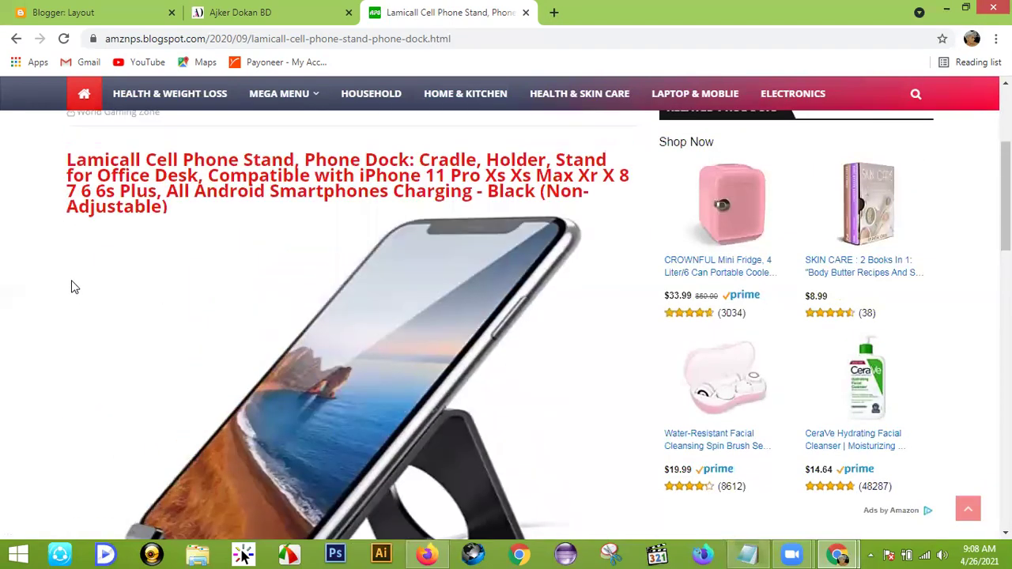
pyautogui.scroll(-1, 74, 284)
pyautogui.scroll(4, 79, 272)
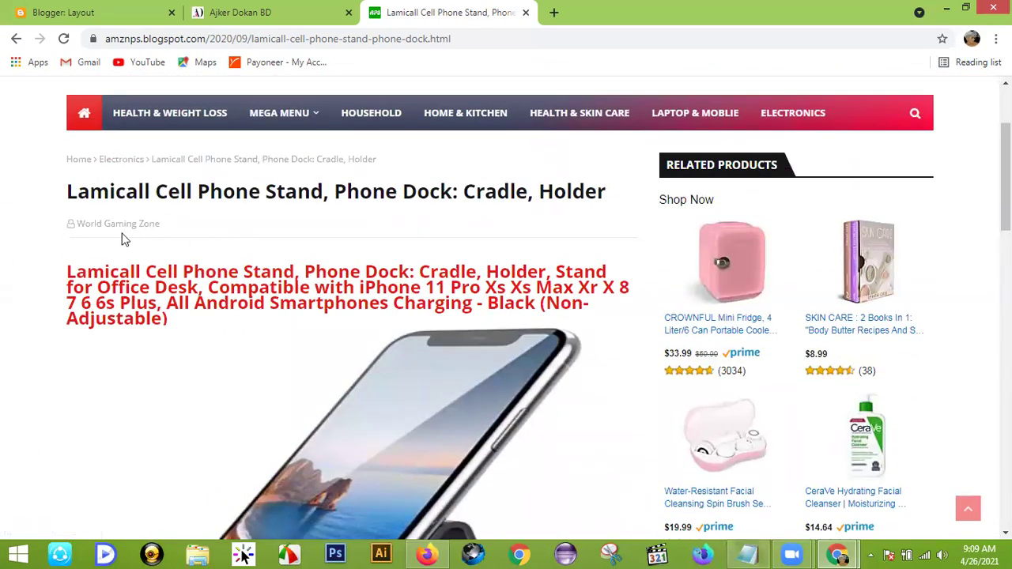
pyautogui.scroll(-3, 113, 235)
pyautogui.scroll(2, 193, 283)
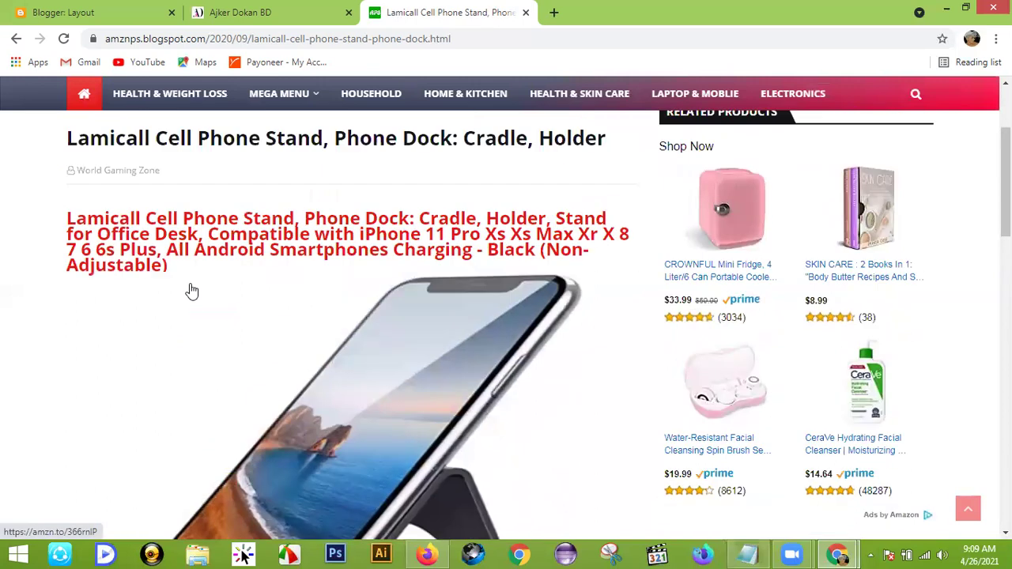
pyautogui.scroll(1, 192, 291)
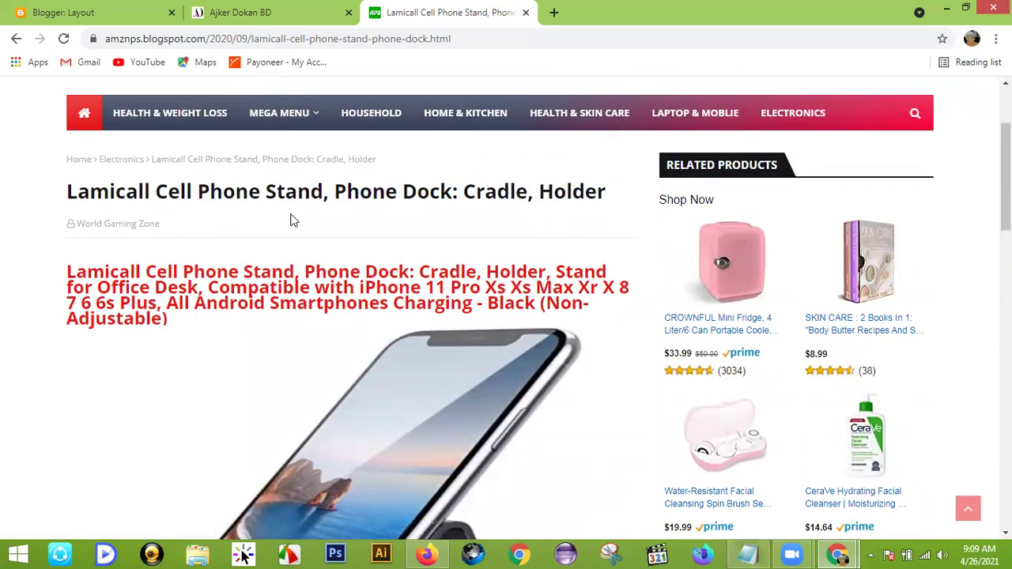
pyautogui.scroll(-7, 290, 220)
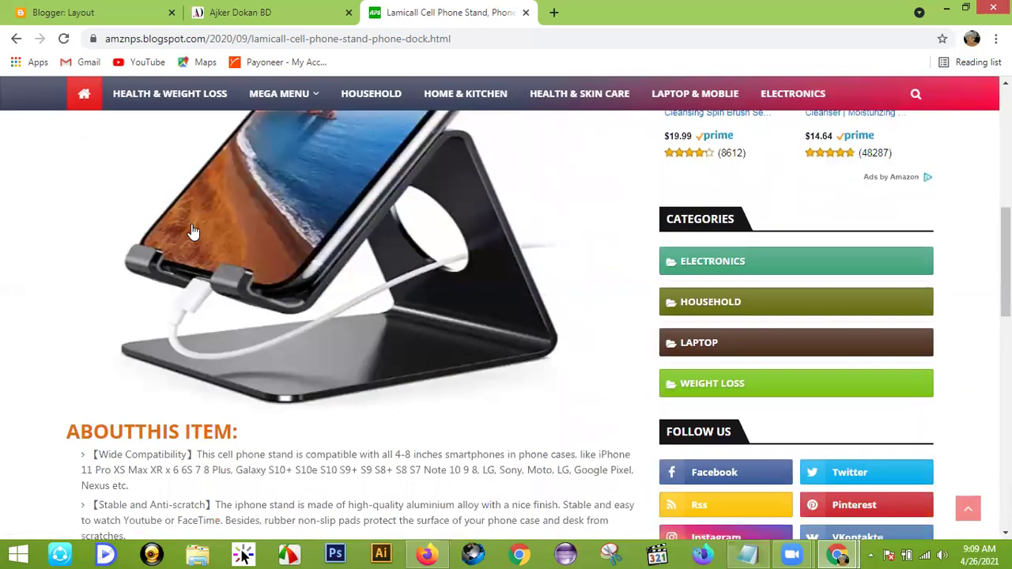
pyautogui.scroll(-5, 198, 223)
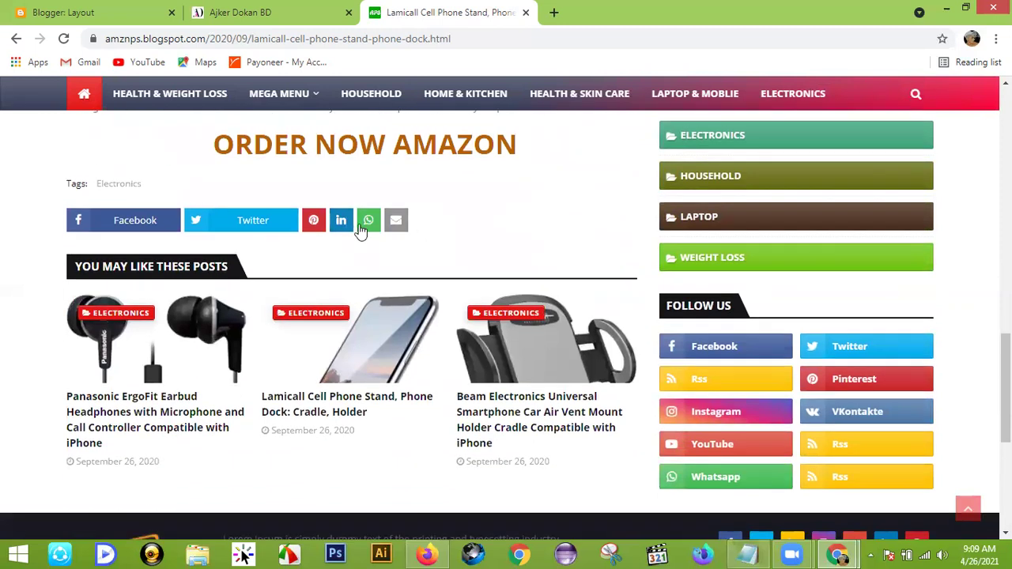
pyautogui.scroll(-2, 78, 228)
pyautogui.scroll(3, 147, 248)
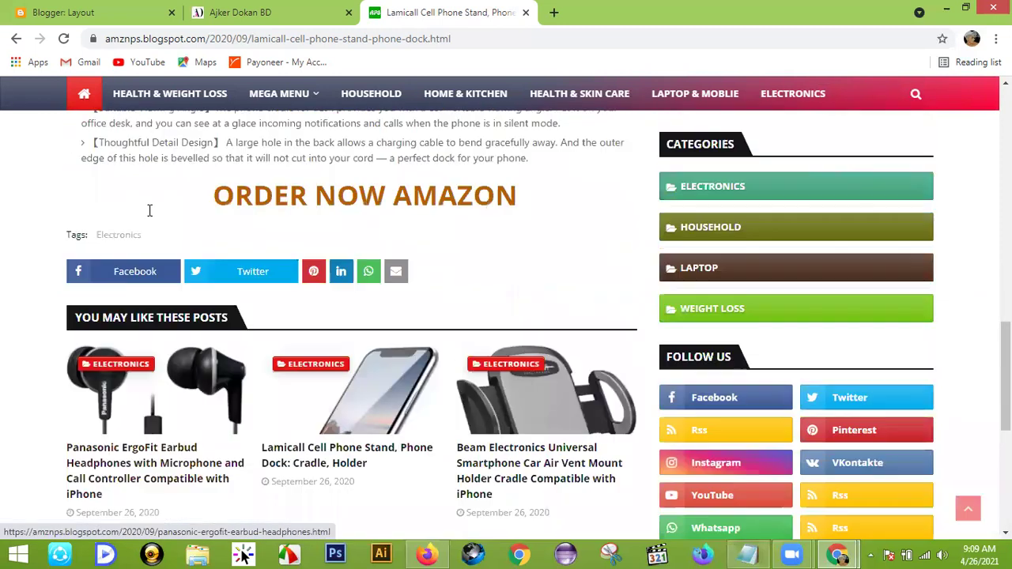
pyautogui.scroll(2, 293, 265)
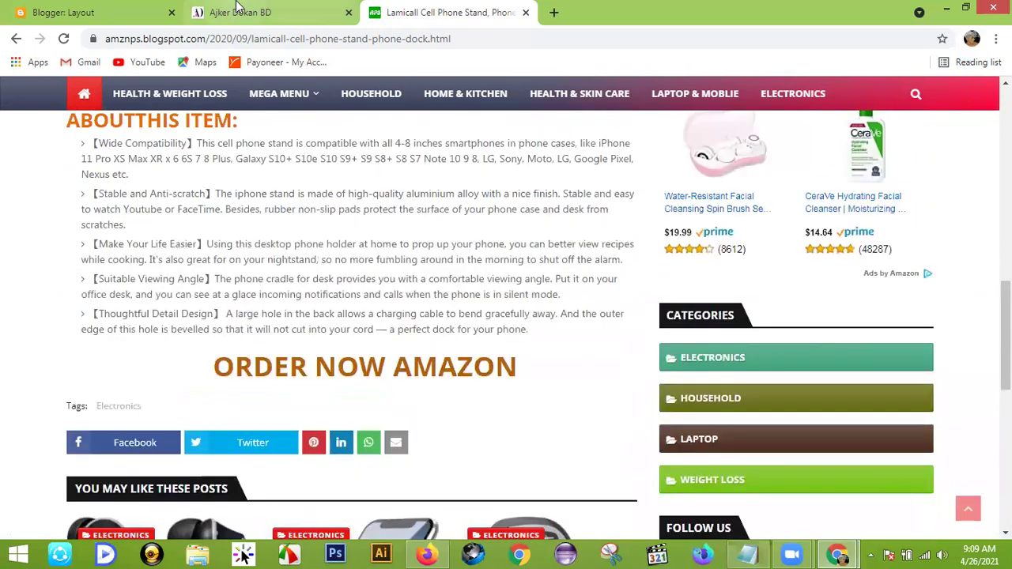
pyautogui.click(237, 9)
pyautogui.click(114, 12)
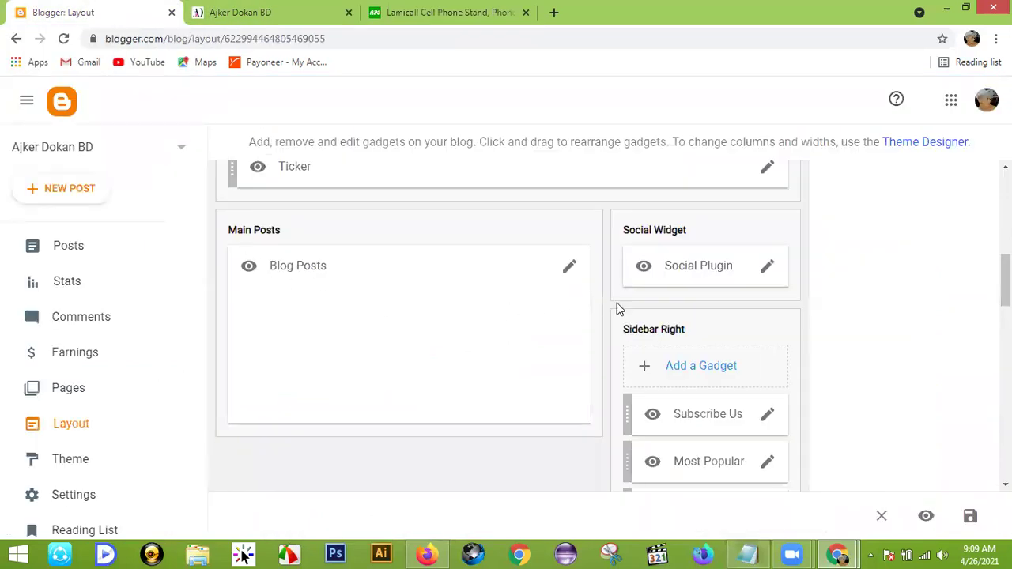
# Uncheck byline, date, comments, share buttons and author profile in Blog Posts settings, then save
pyautogui.click(569, 267)
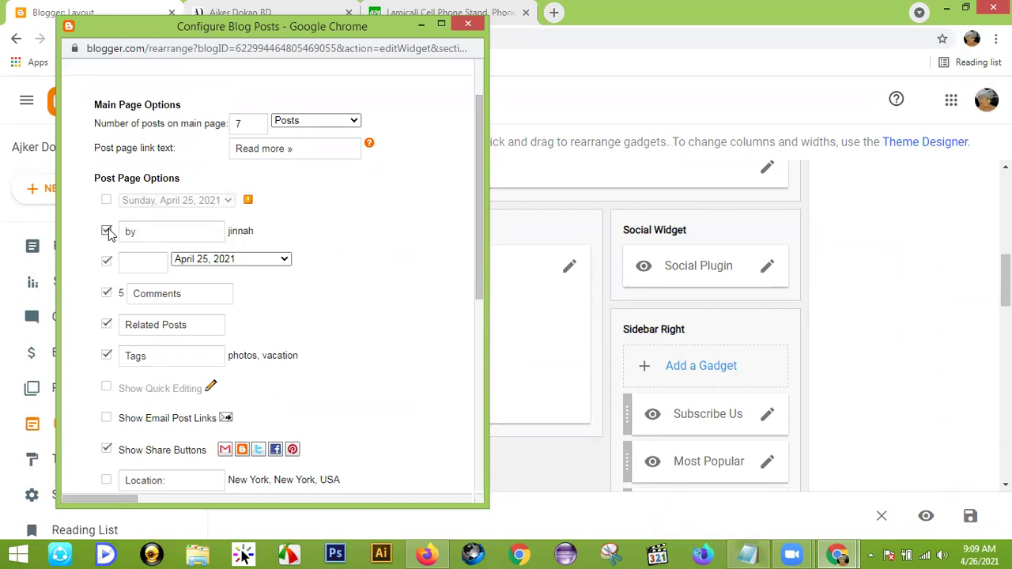
pyautogui.click(106, 231)
pyautogui.click(107, 263)
pyautogui.scroll(-1, 107, 265)
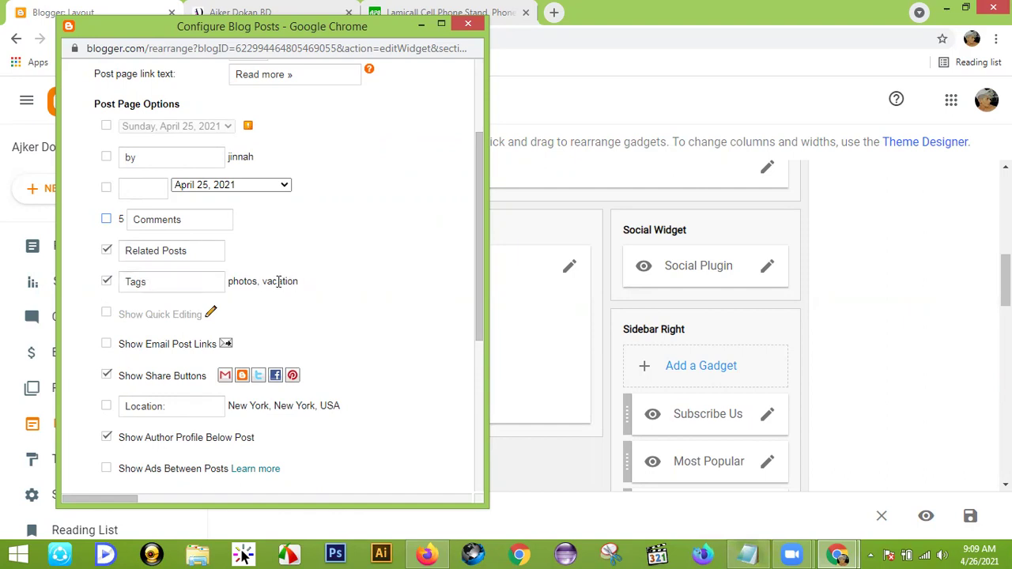
pyautogui.scroll(-1, 249, 283)
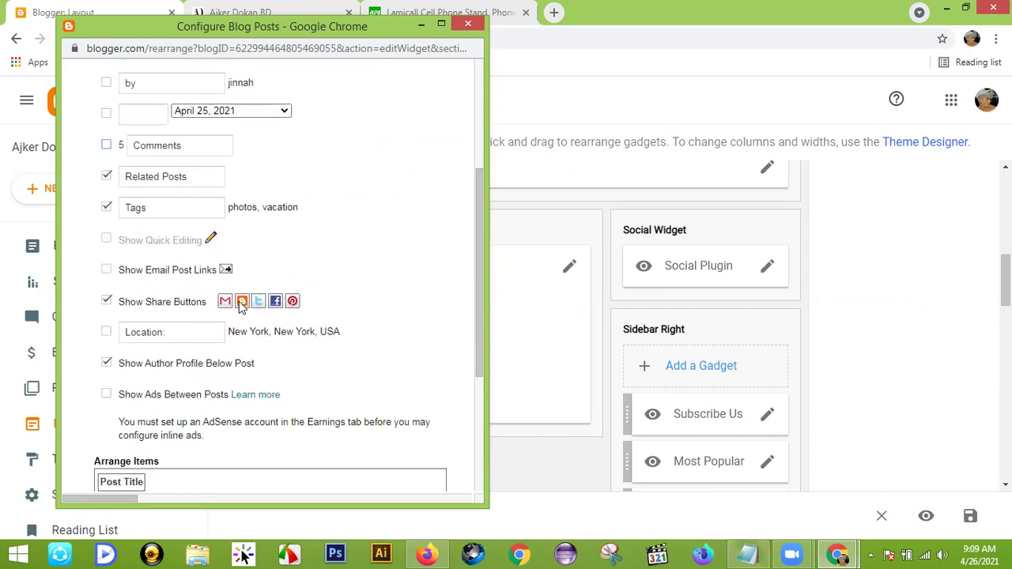
pyautogui.scroll(-1, 241, 307)
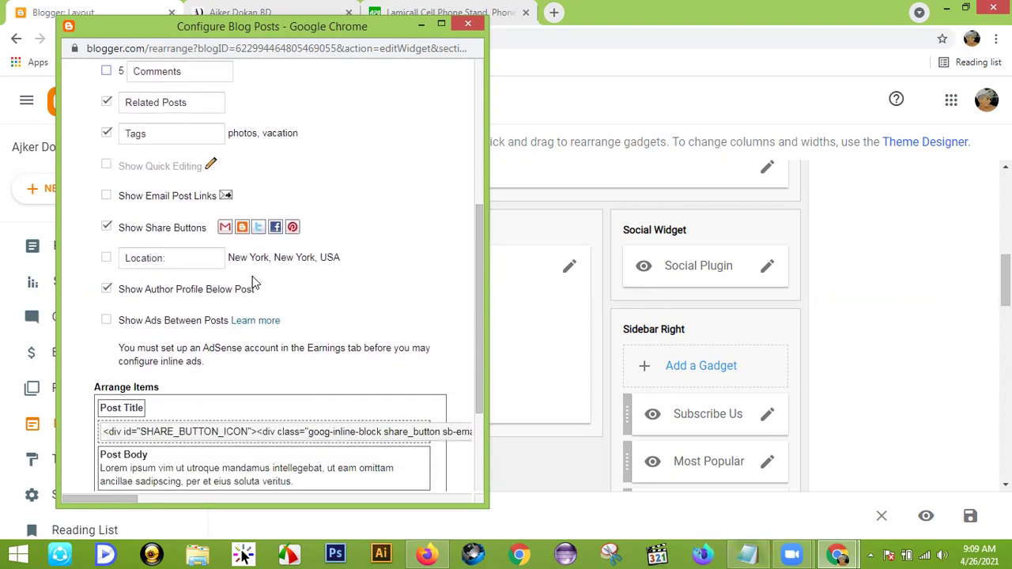
pyautogui.click(107, 227)
pyautogui.scroll(-2, 107, 228)
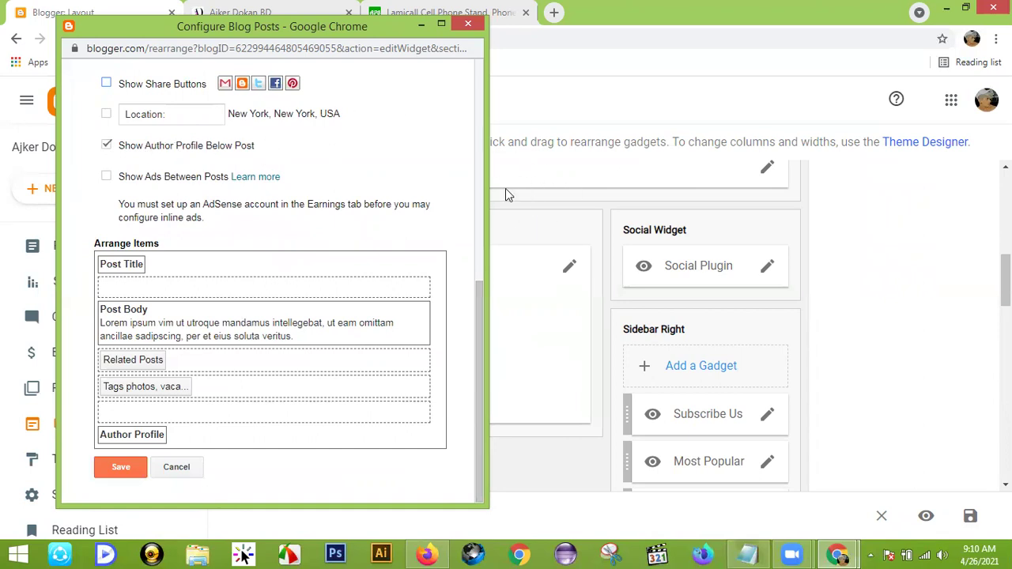
pyautogui.click(106, 146)
pyautogui.scroll(2, 289, 273)
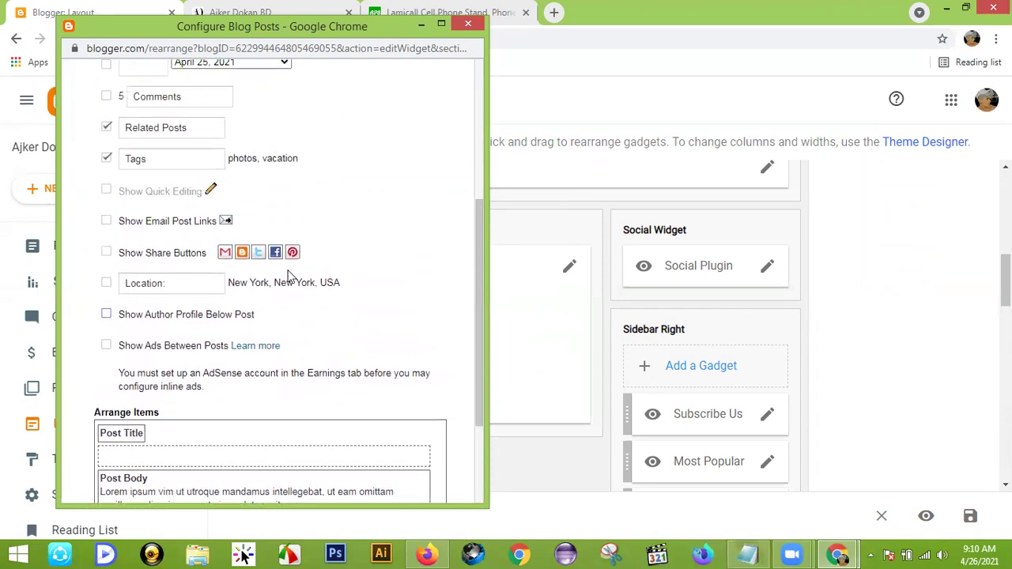
pyautogui.scroll(-1, 376, 277)
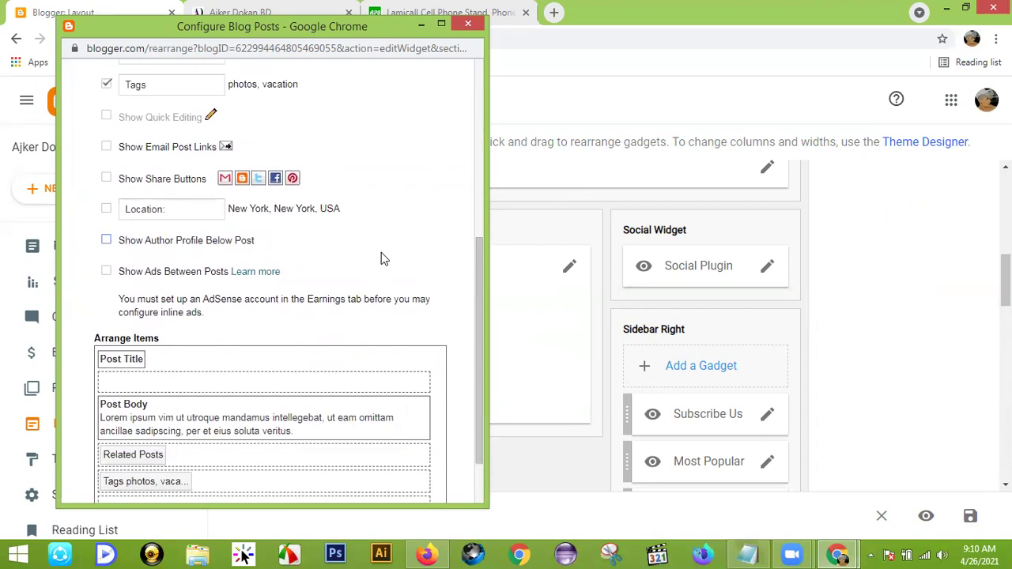
pyautogui.scroll(-1, 382, 258)
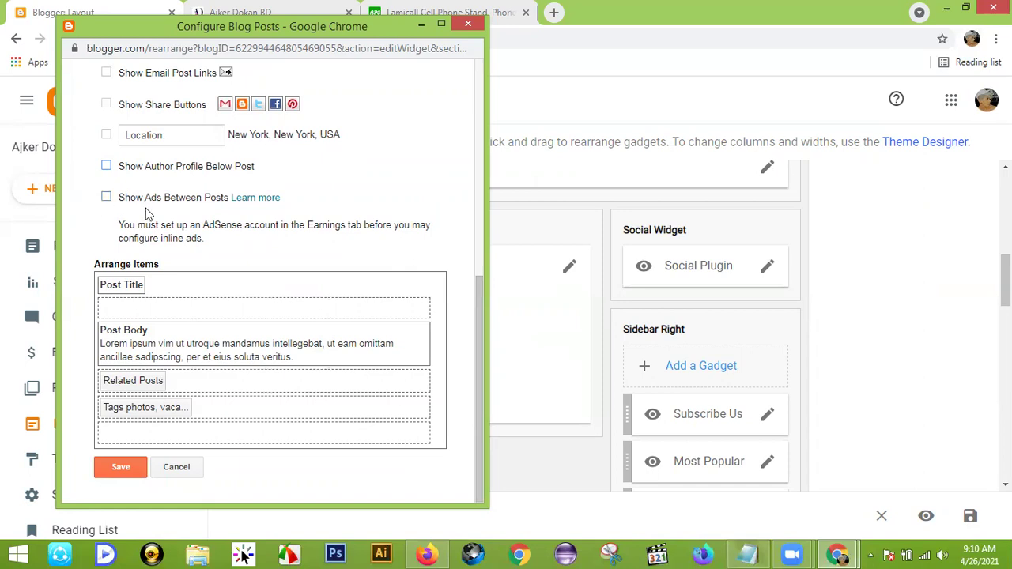
pyautogui.click(119, 469)
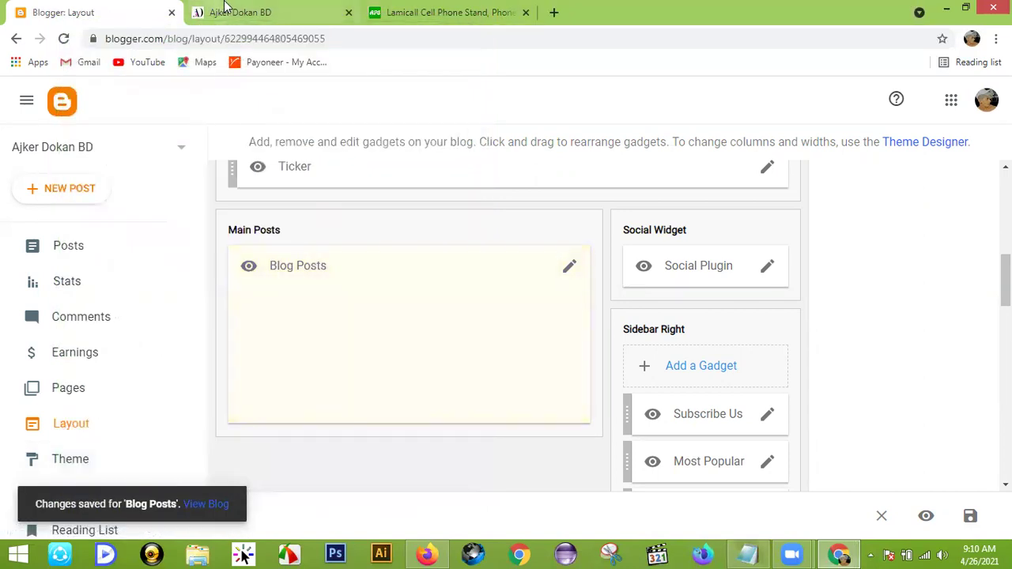
pyautogui.click(261, 11)
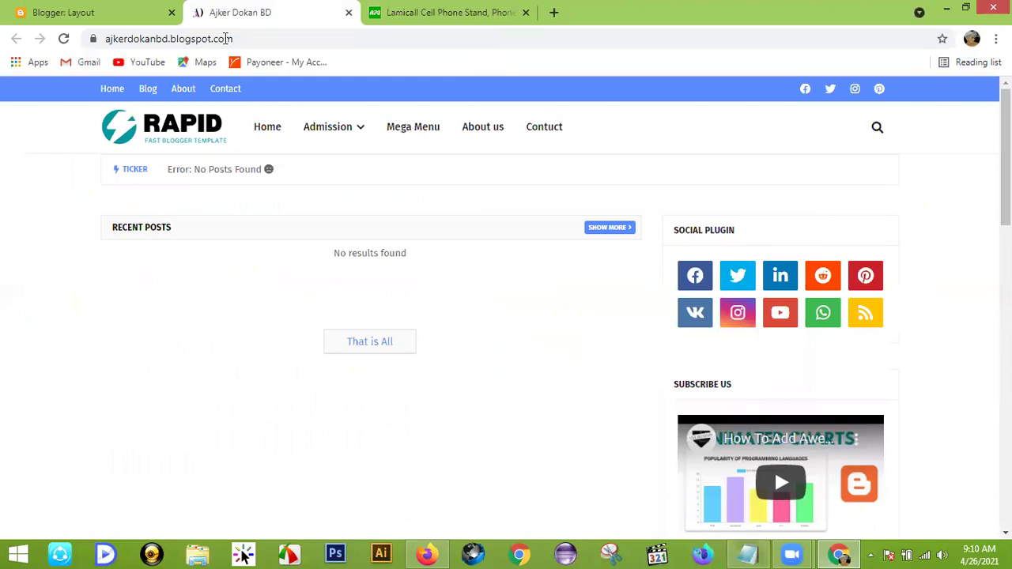
pyautogui.click(64, 38)
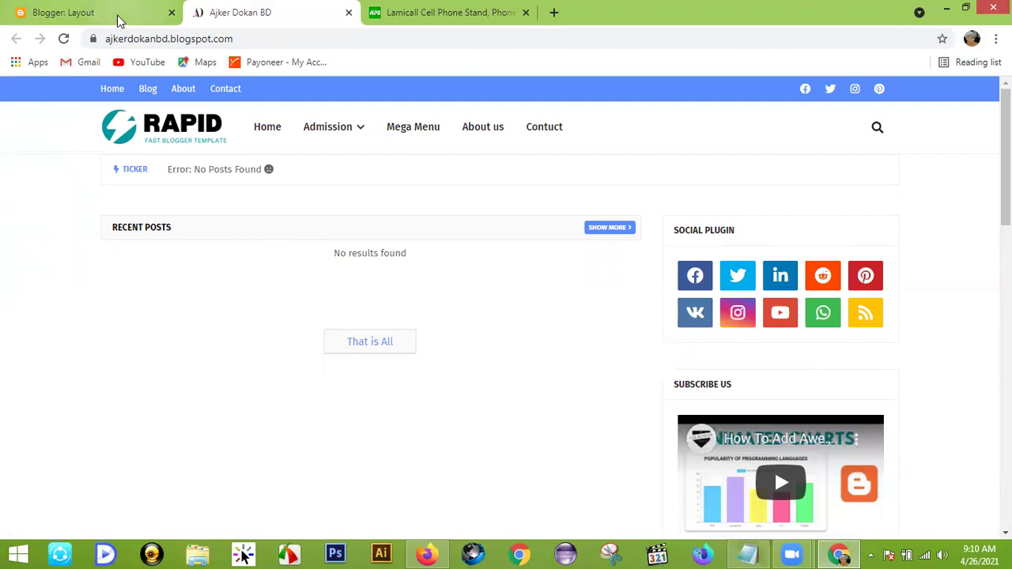
pyautogui.scroll(-3, 788, 240)
pyautogui.scroll(-6, 779, 309)
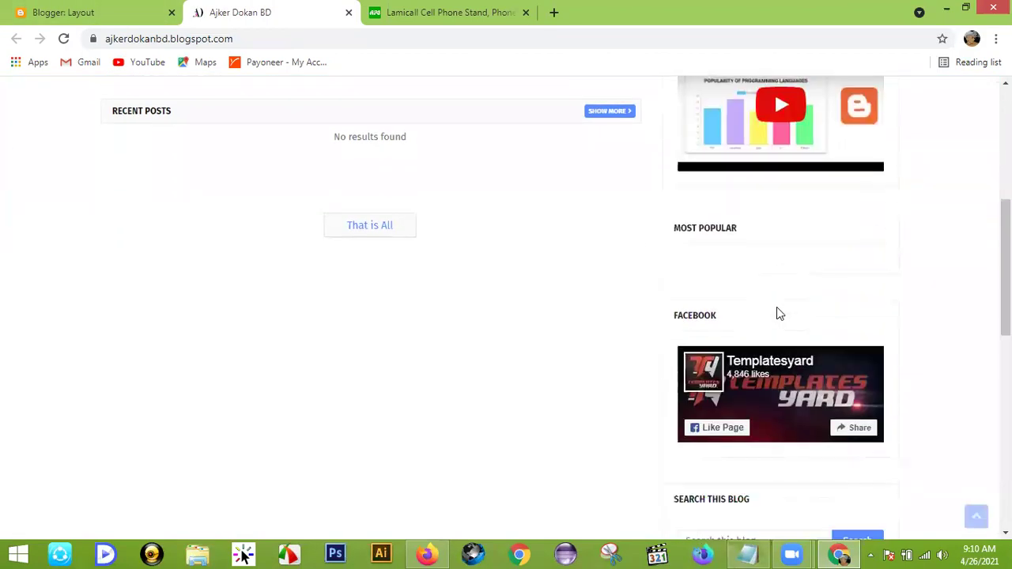
pyautogui.scroll(-3, 774, 409)
pyautogui.scroll(7, 771, 395)
pyautogui.scroll(-6, 770, 386)
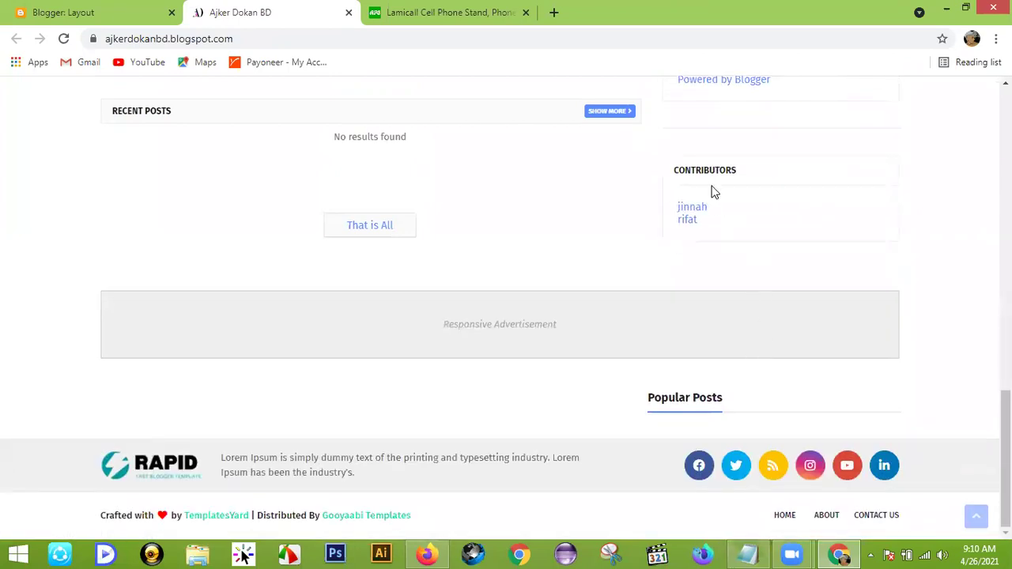
pyautogui.scroll(3, 716, 237)
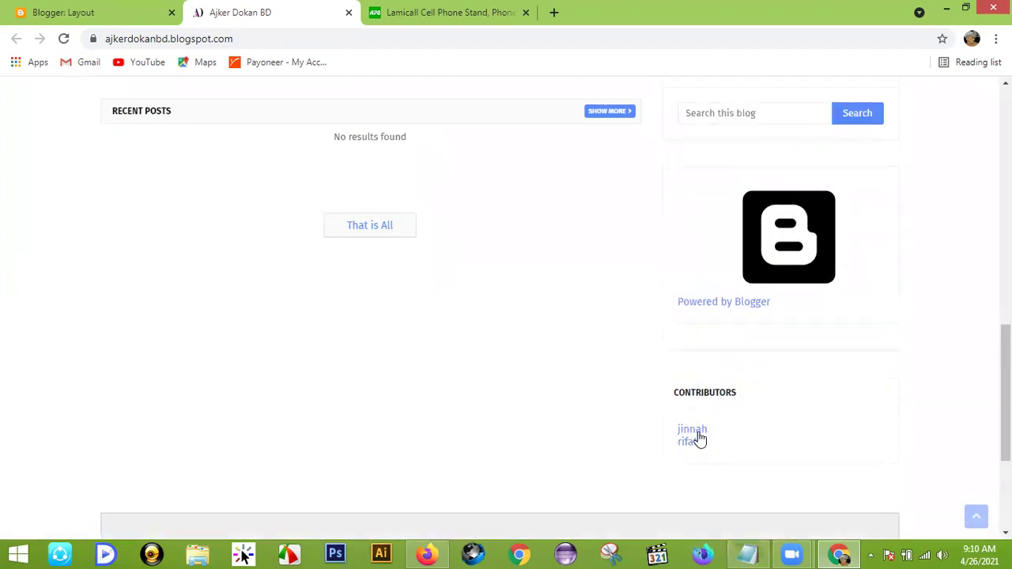
pyautogui.scroll(1, 701, 438)
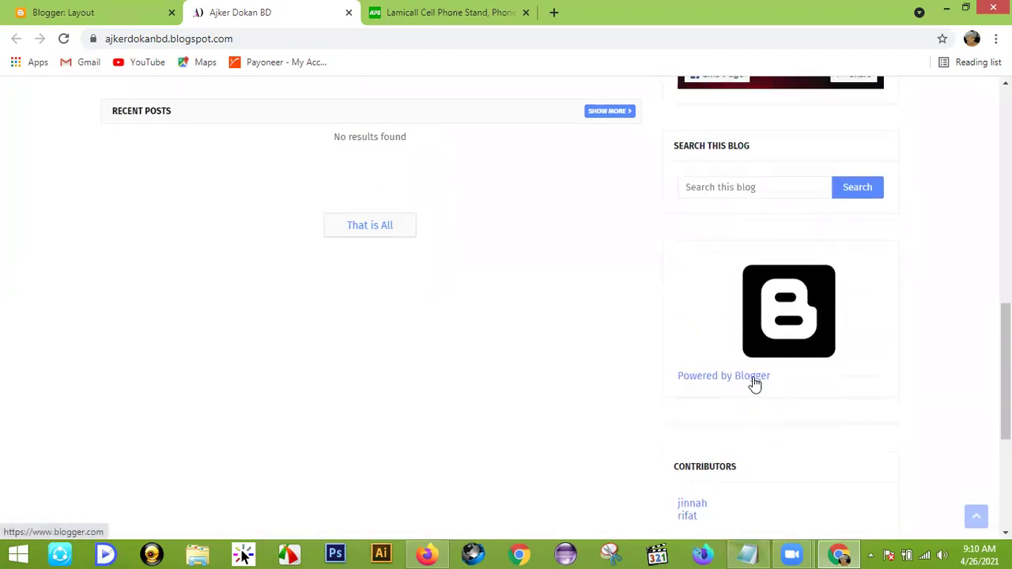
pyautogui.scroll(1, 759, 387)
pyautogui.scroll(1, 733, 398)
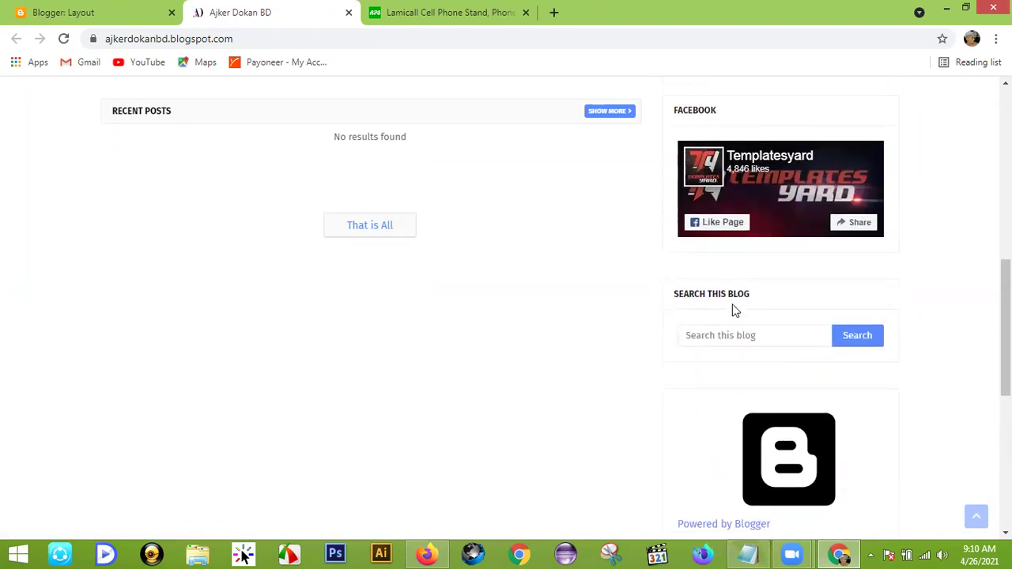
pyautogui.scroll(5, 733, 308)
pyautogui.scroll(1, 724, 412)
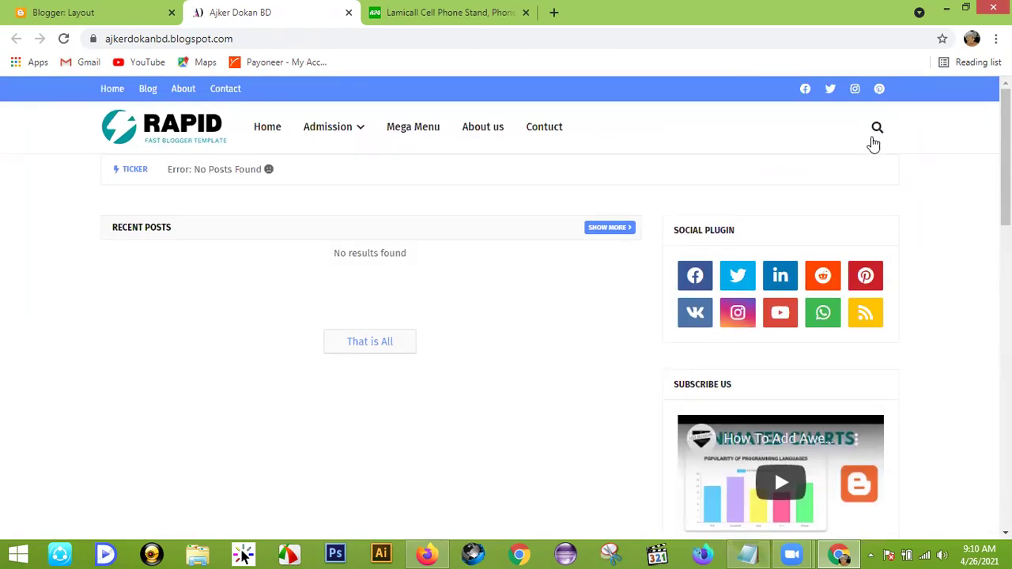
pyautogui.scroll(-3, 738, 309)
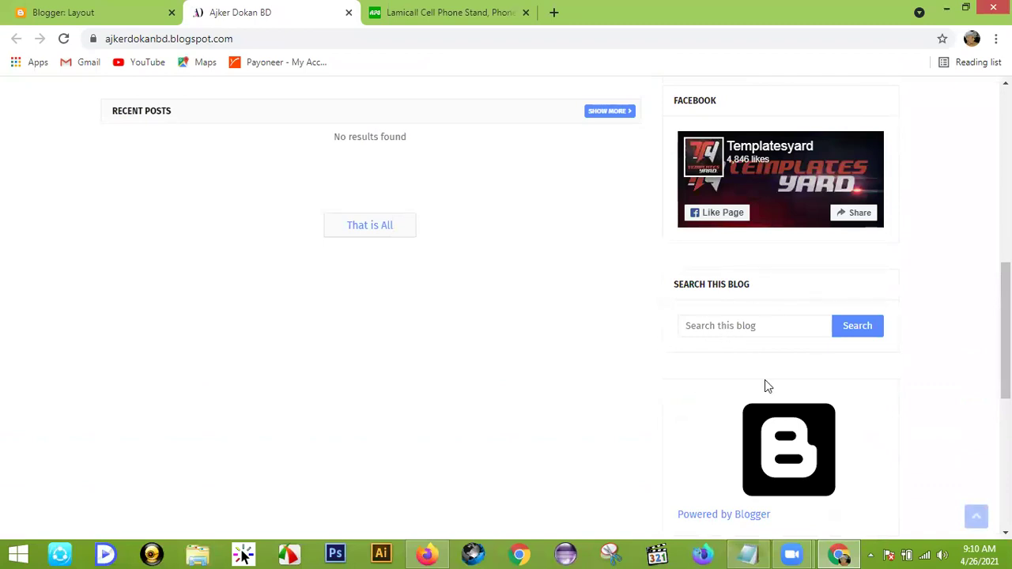
pyautogui.click(46, 12)
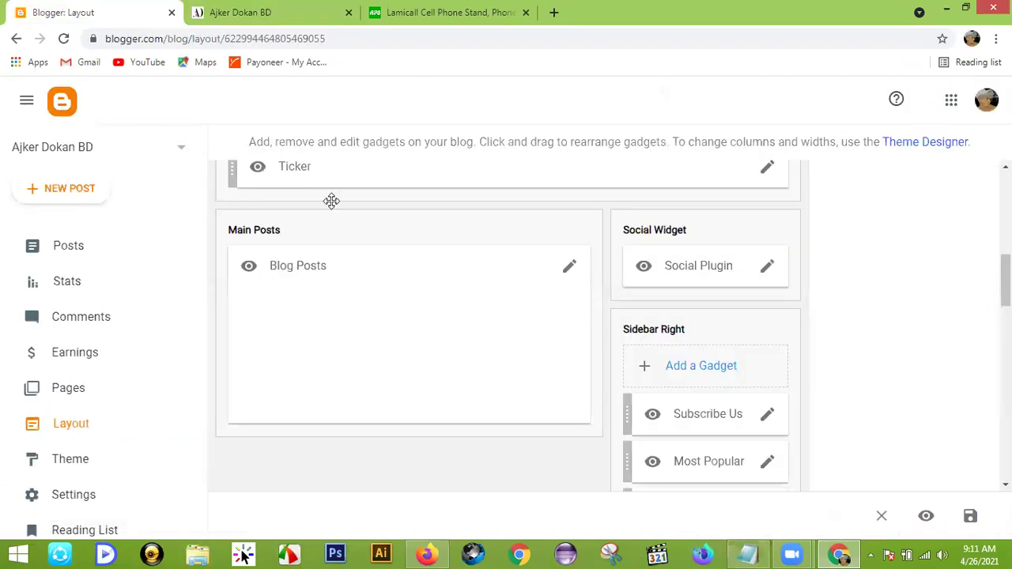
pyautogui.scroll(-3, 736, 351)
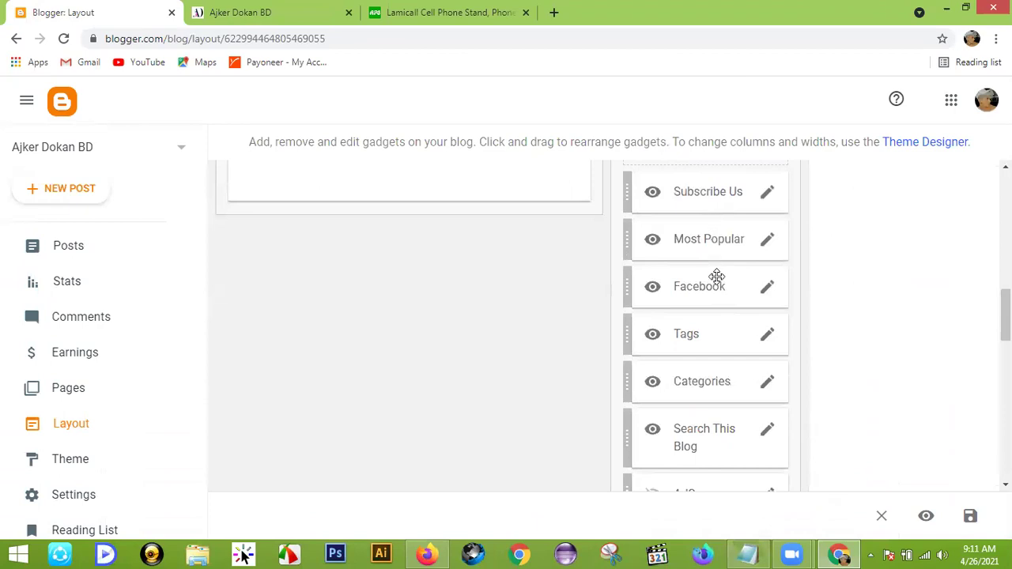
pyautogui.scroll(1, 716, 276)
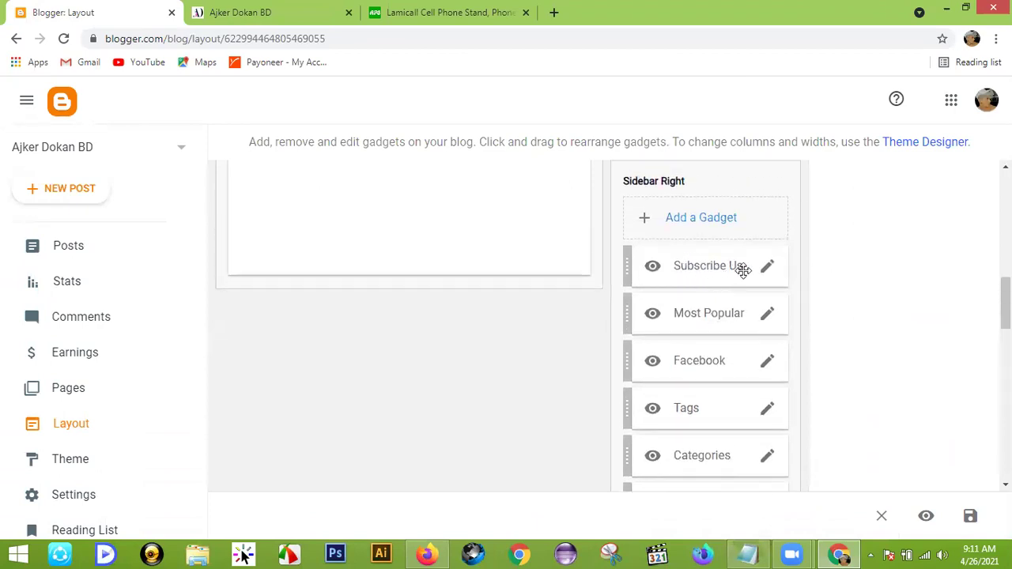
pyautogui.click(768, 269)
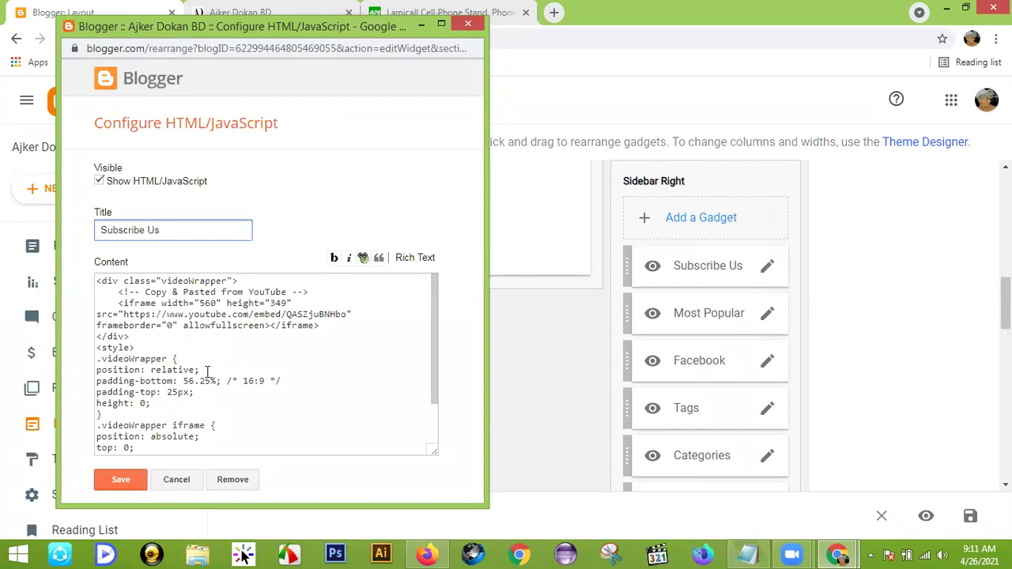
pyautogui.click(127, 480)
pyautogui.click(280, 11)
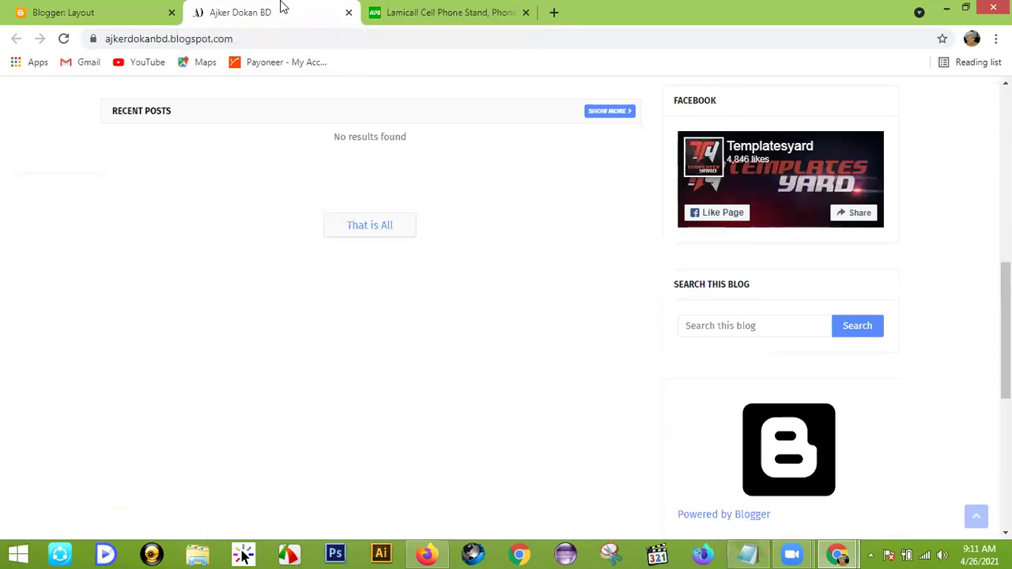
pyautogui.scroll(5, 720, 336)
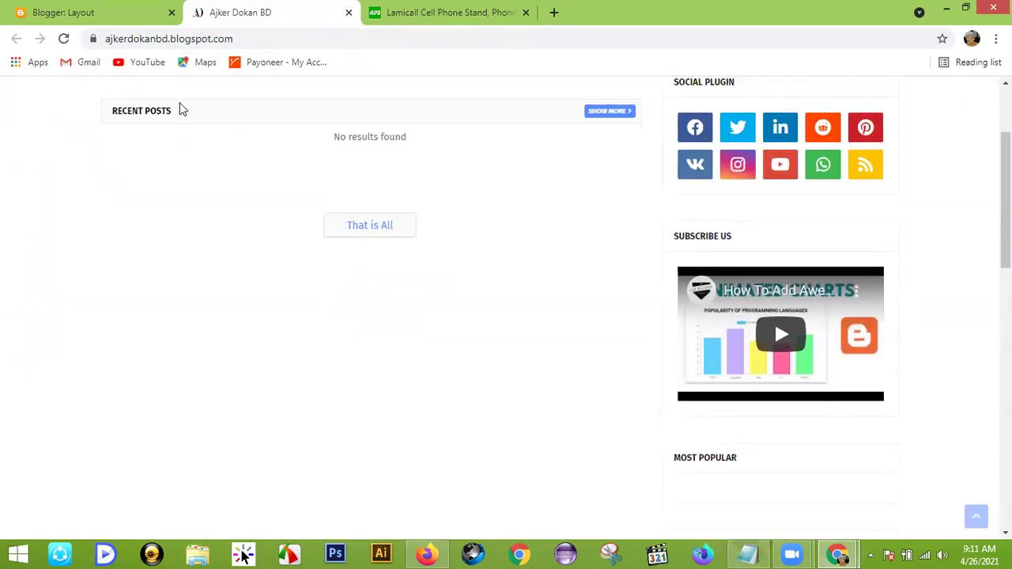
pyautogui.click(94, 11)
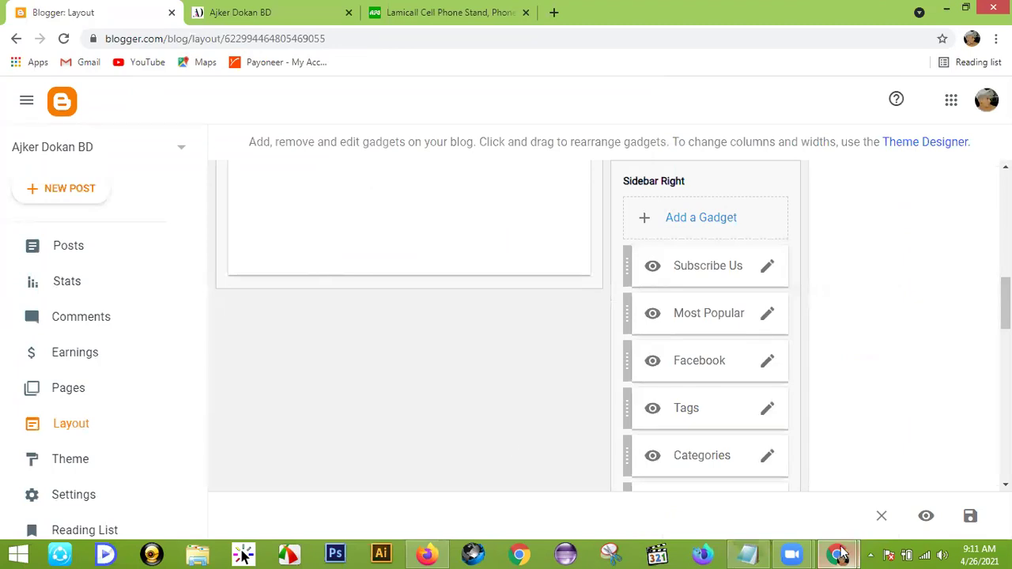
pyautogui.moveTo(839, 554)
pyautogui.click(892, 480)
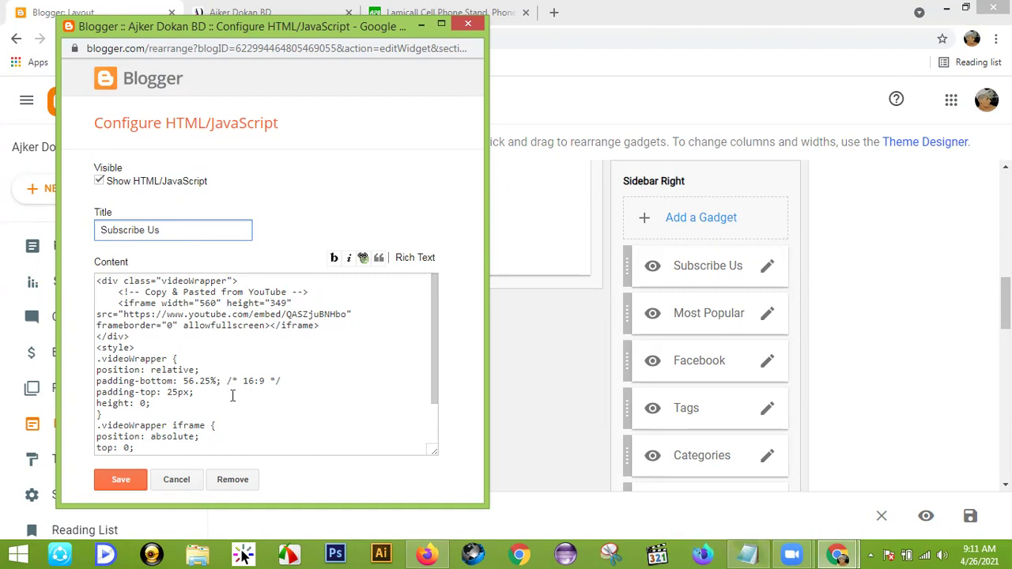
pyautogui.click(162, 482)
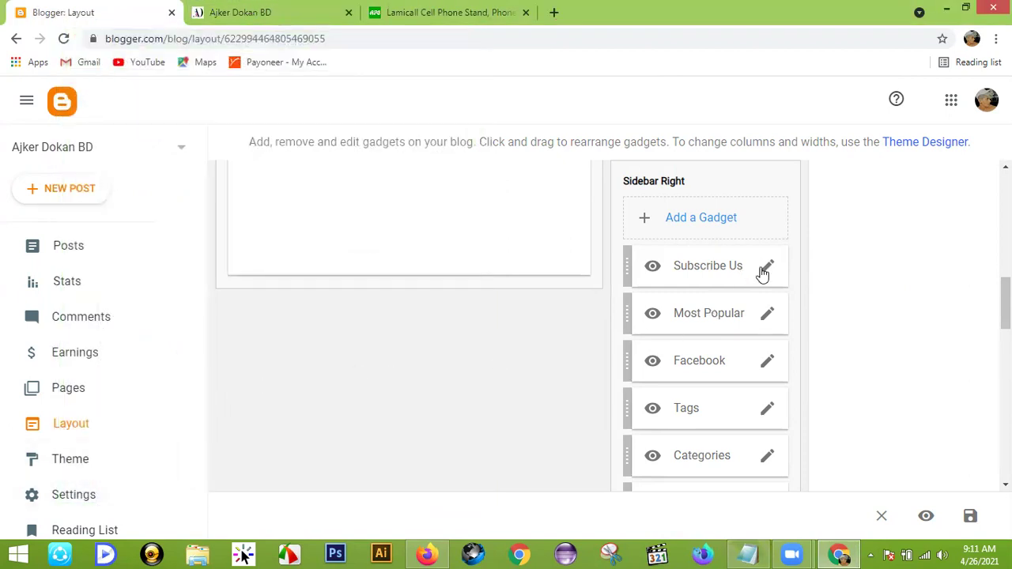
pyautogui.click(767, 317)
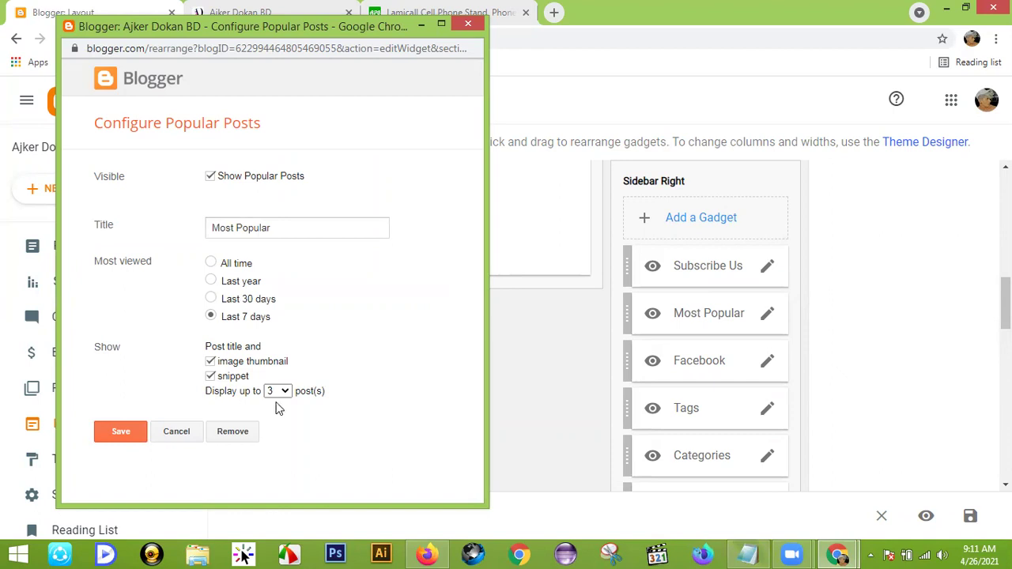
pyautogui.click(176, 431)
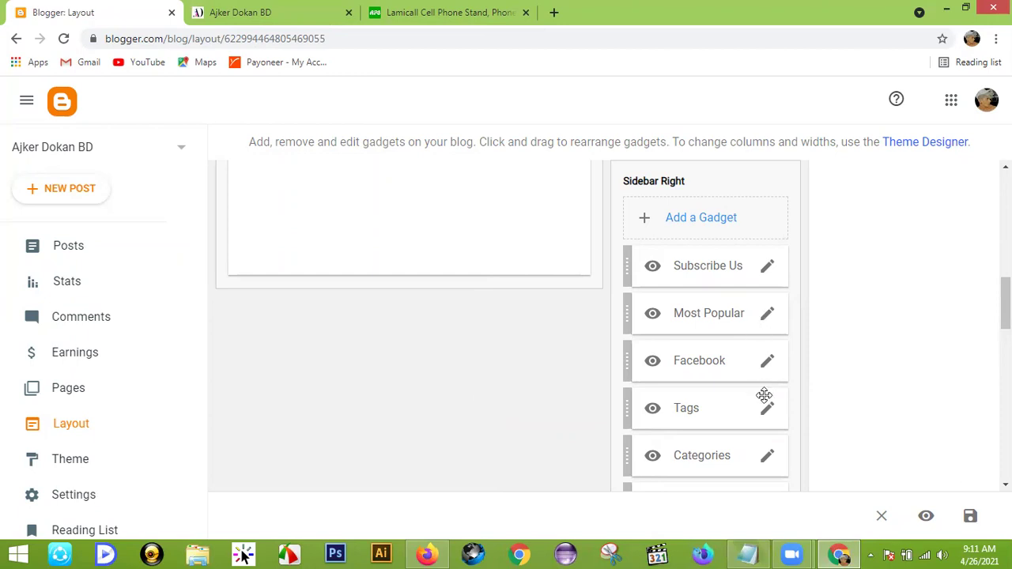
pyautogui.scroll(-2, 756, 396)
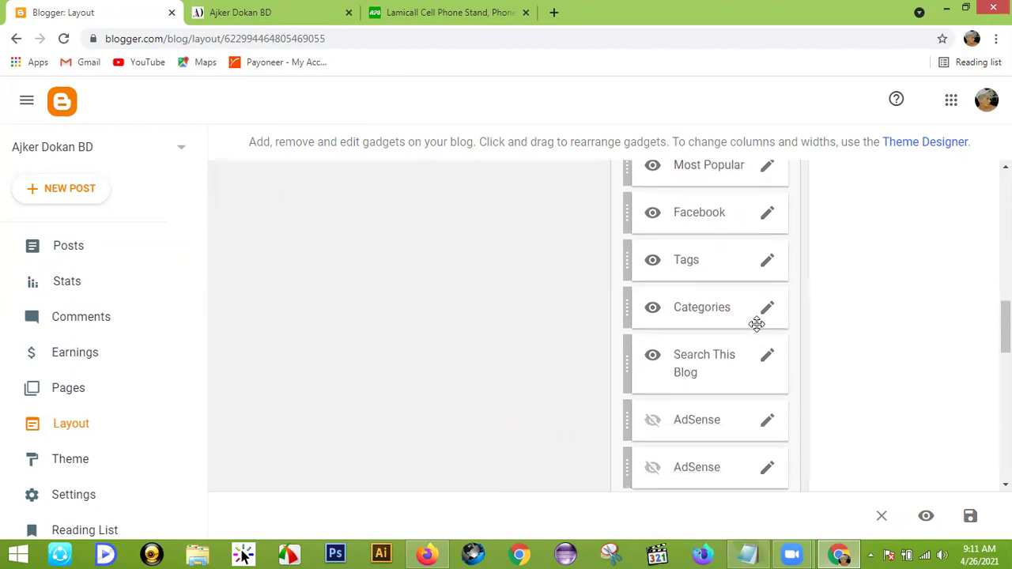
# Review and cancel the Tags and Categories gadget settings unchanged, then reopen the Tags settings
pyautogui.click(767, 262)
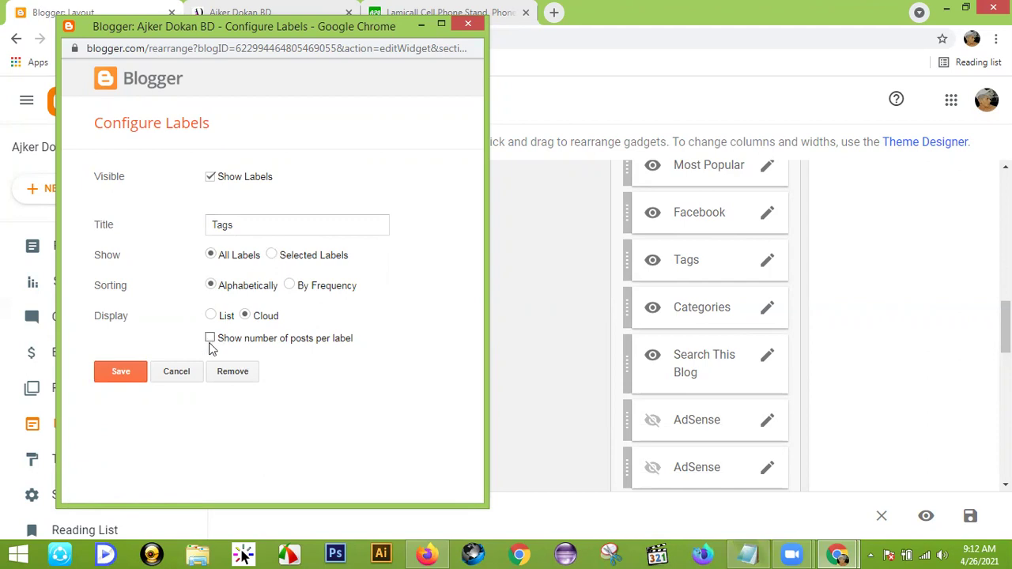
pyautogui.click(179, 372)
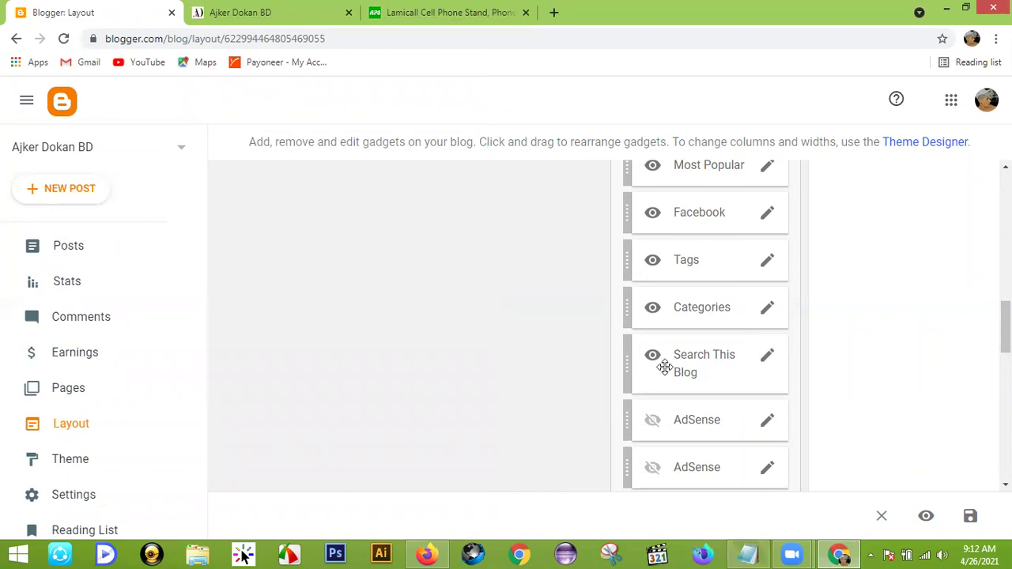
pyautogui.click(766, 311)
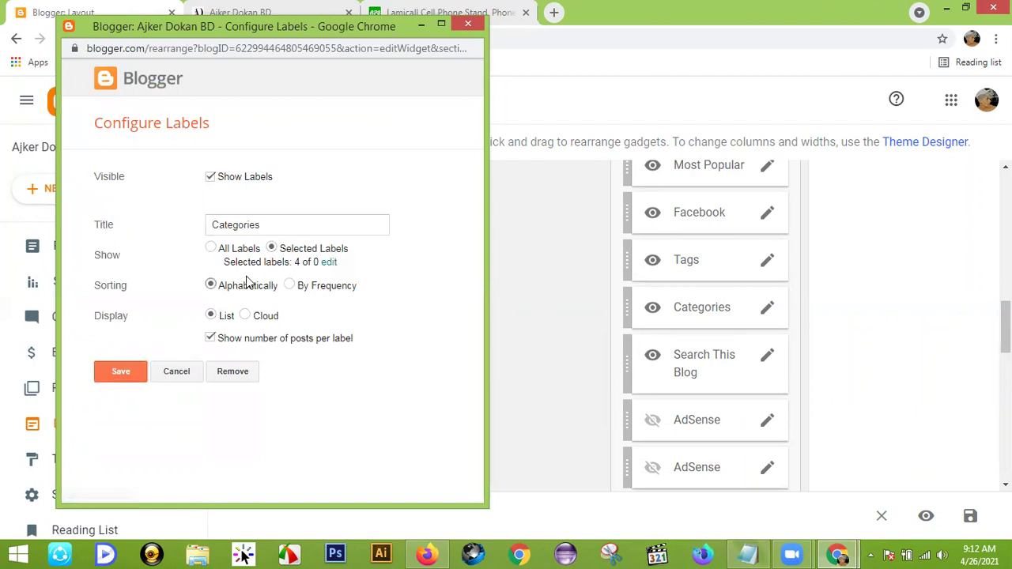
pyautogui.click(178, 375)
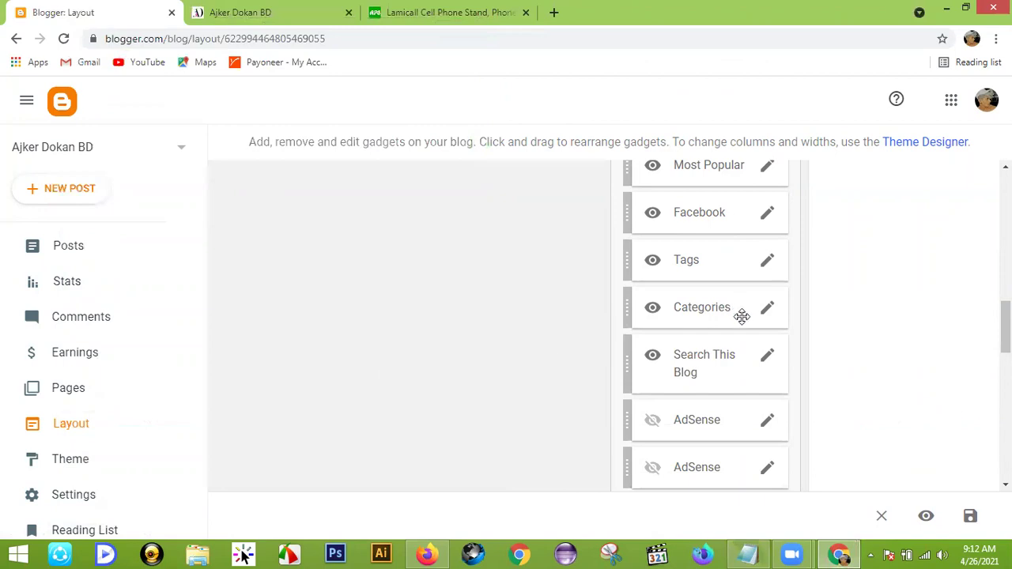
pyautogui.click(767, 265)
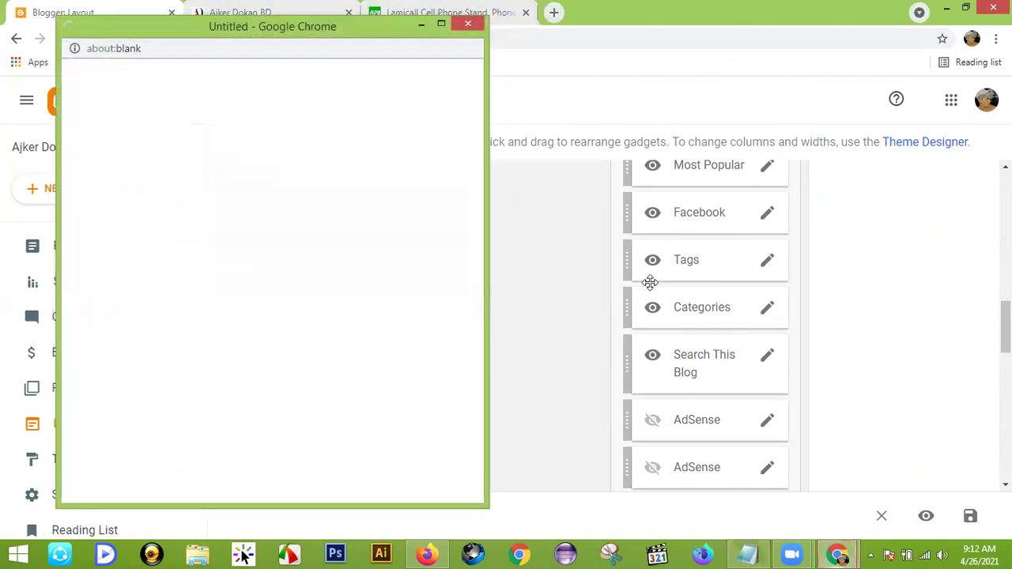
# Remove the Tags, Search This Blog and first AdSense gadgets, confirming each deletion
pyautogui.click(240, 373)
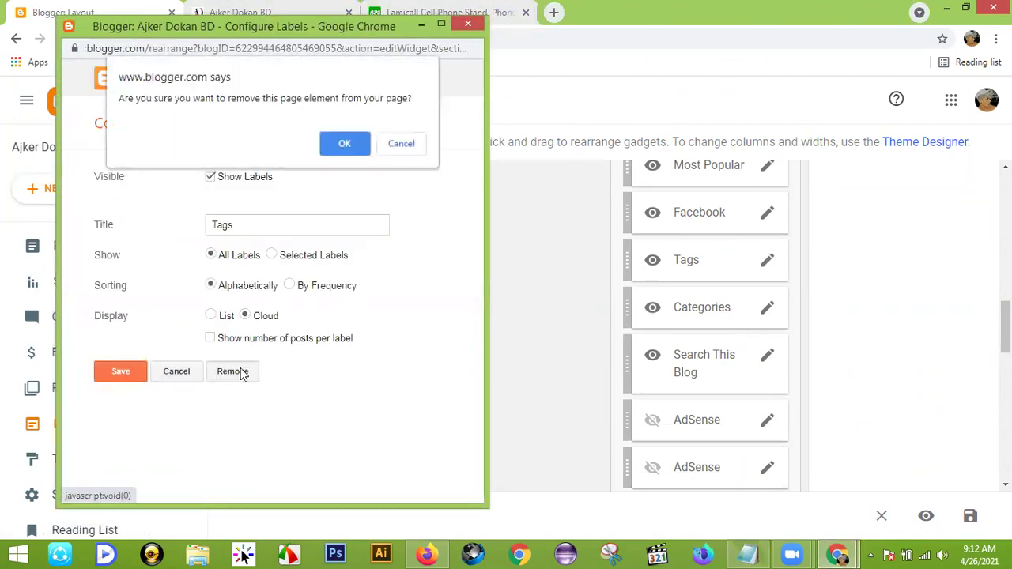
pyautogui.click(346, 143)
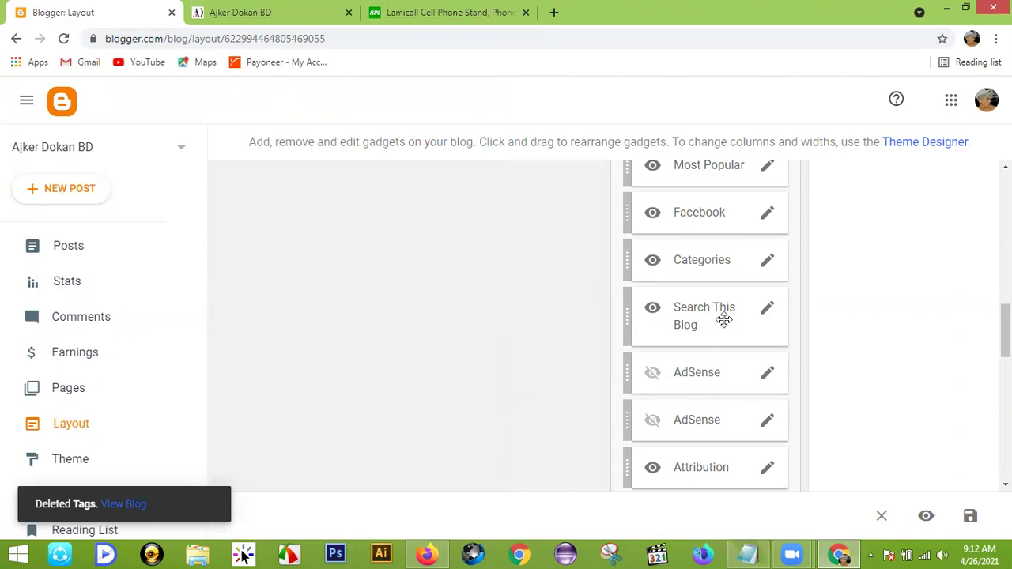
pyautogui.click(767, 310)
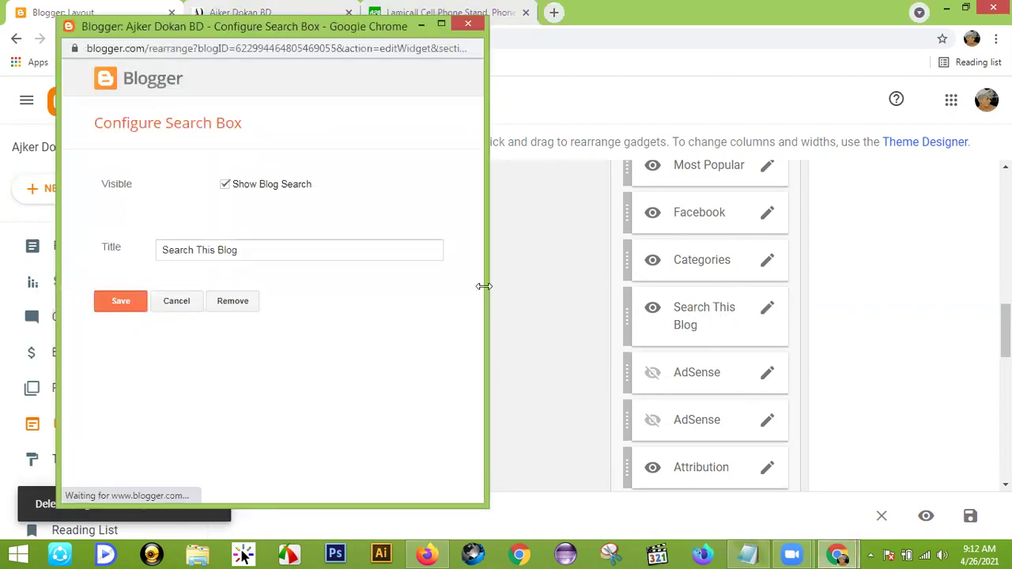
pyautogui.click(247, 307)
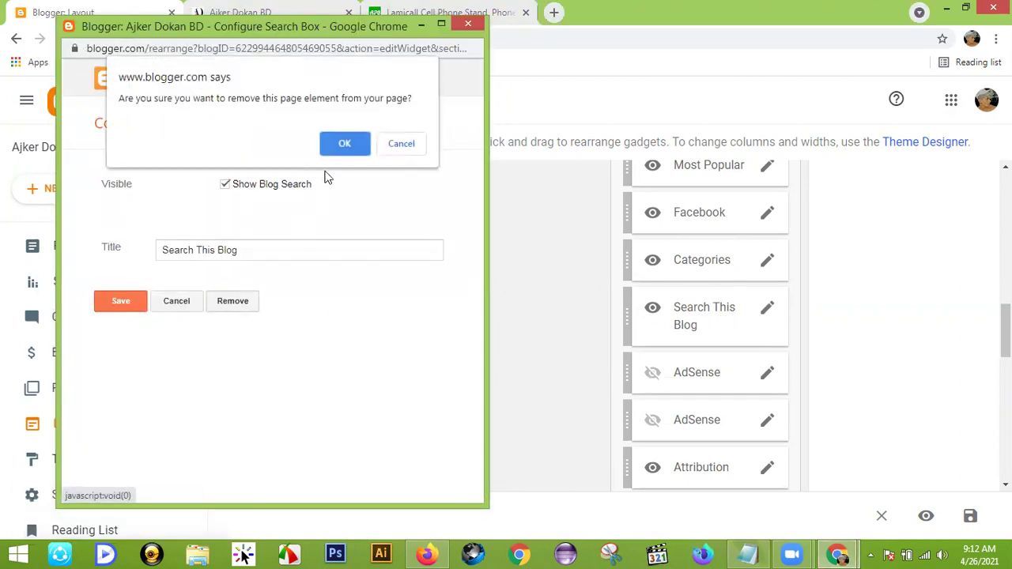
pyautogui.click(331, 144)
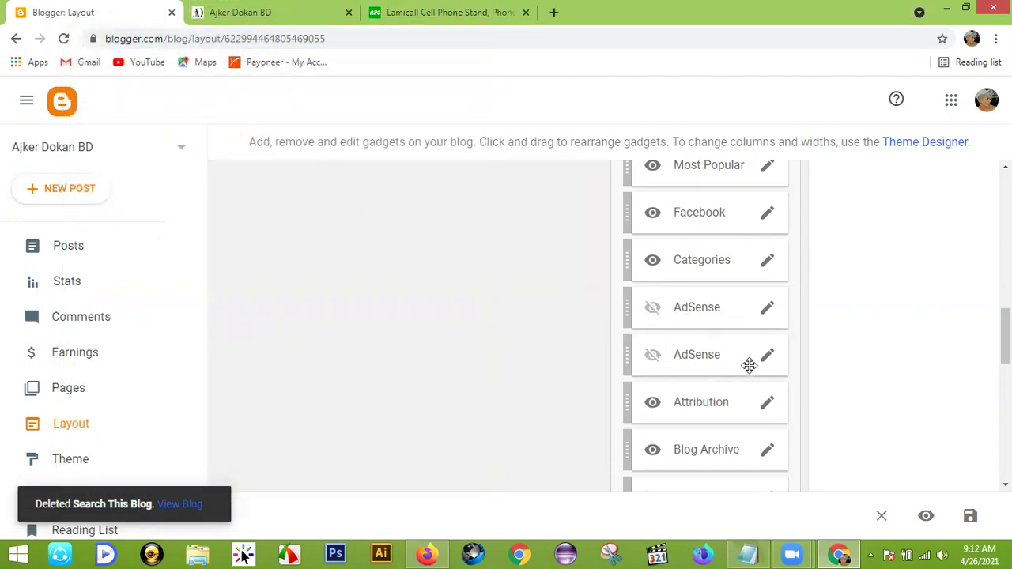
pyautogui.click(768, 310)
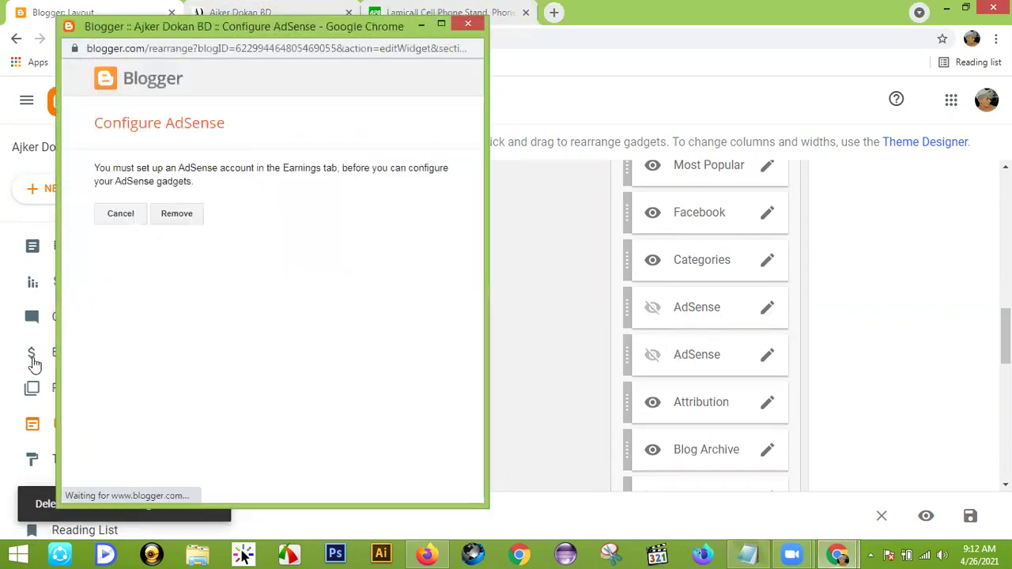
pyautogui.click(175, 215)
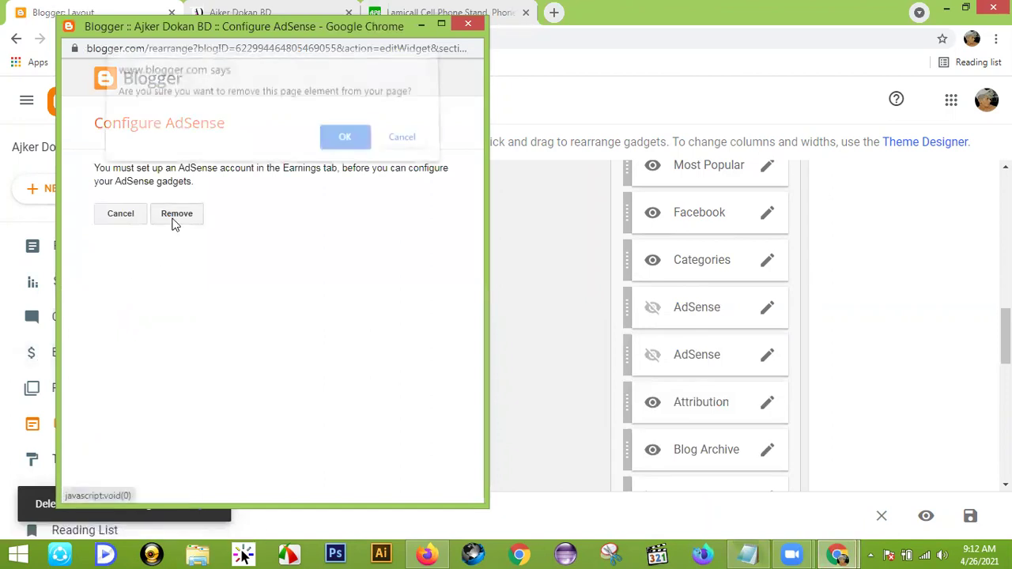
pyautogui.click(329, 148)
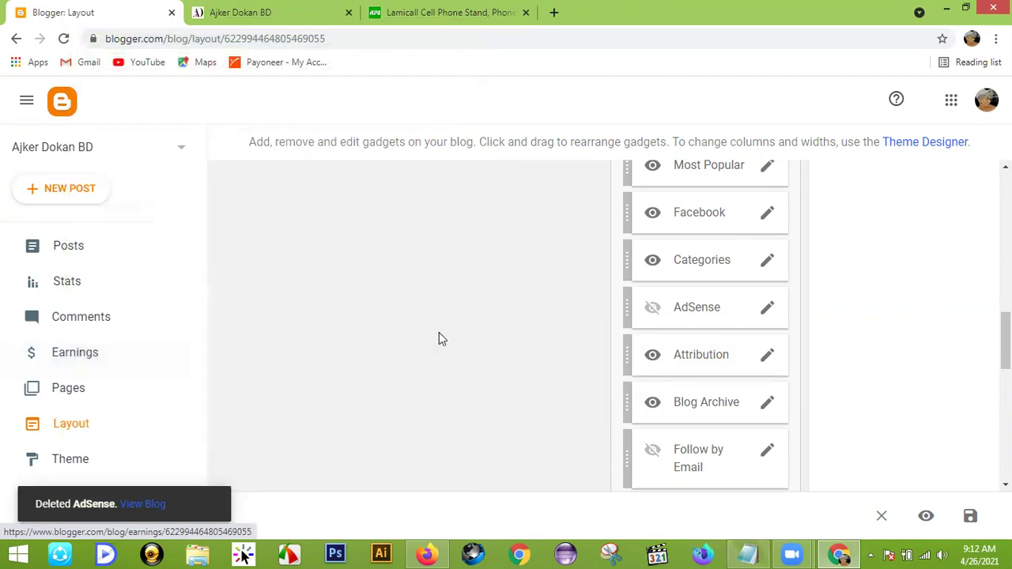
# Remove the remaining AdSense, Attribution and Blog Archive gadgets, confirming each deletion
pyautogui.click(768, 312)
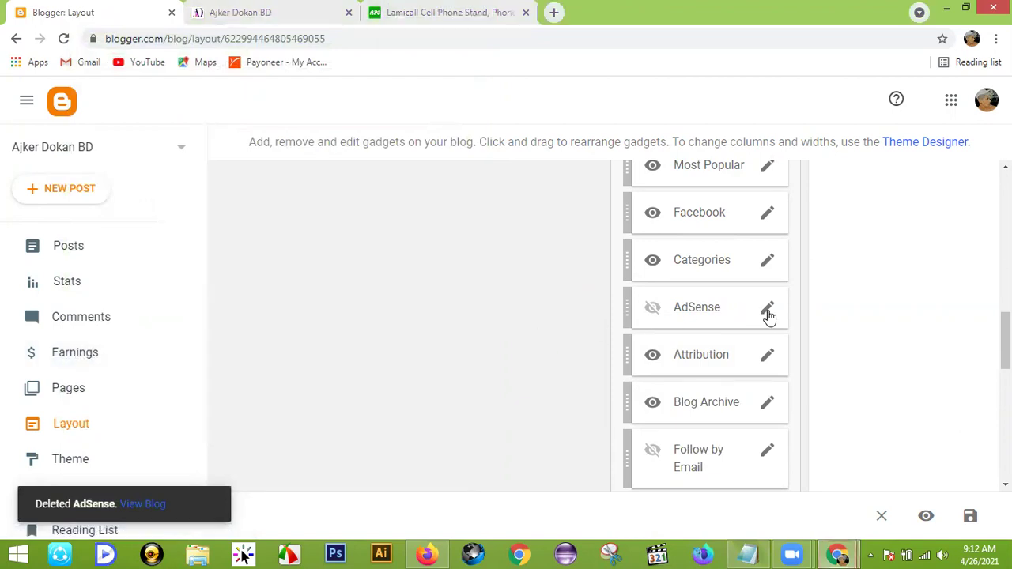
pyautogui.click(188, 217)
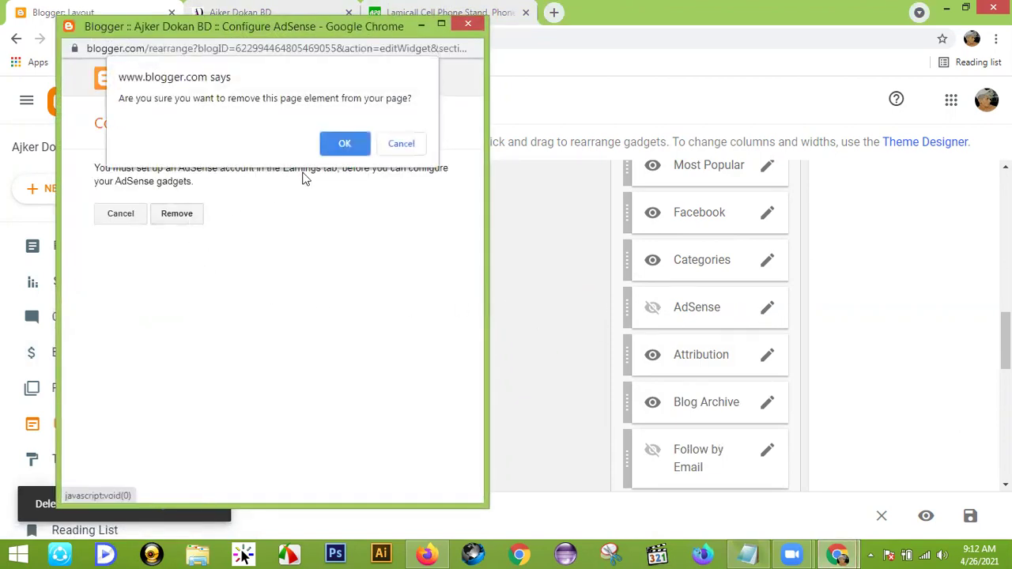
pyautogui.click(346, 141)
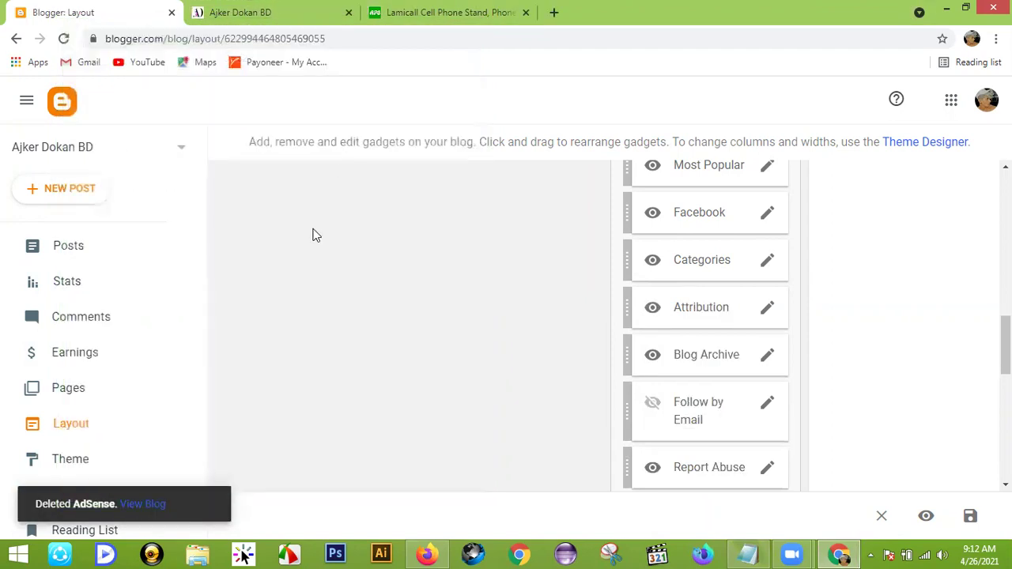
pyautogui.click(768, 310)
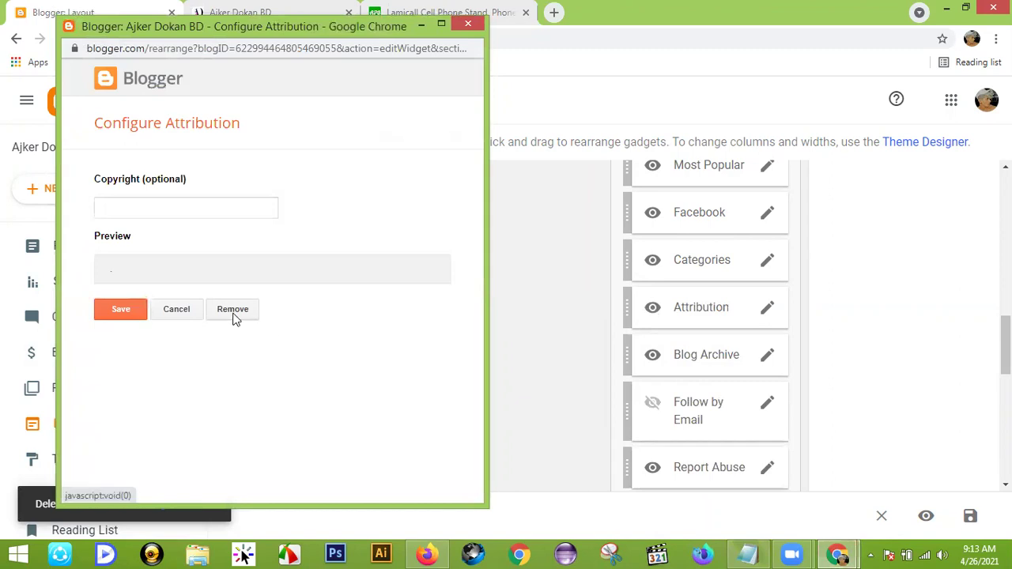
pyautogui.click(233, 314)
pyautogui.click(344, 144)
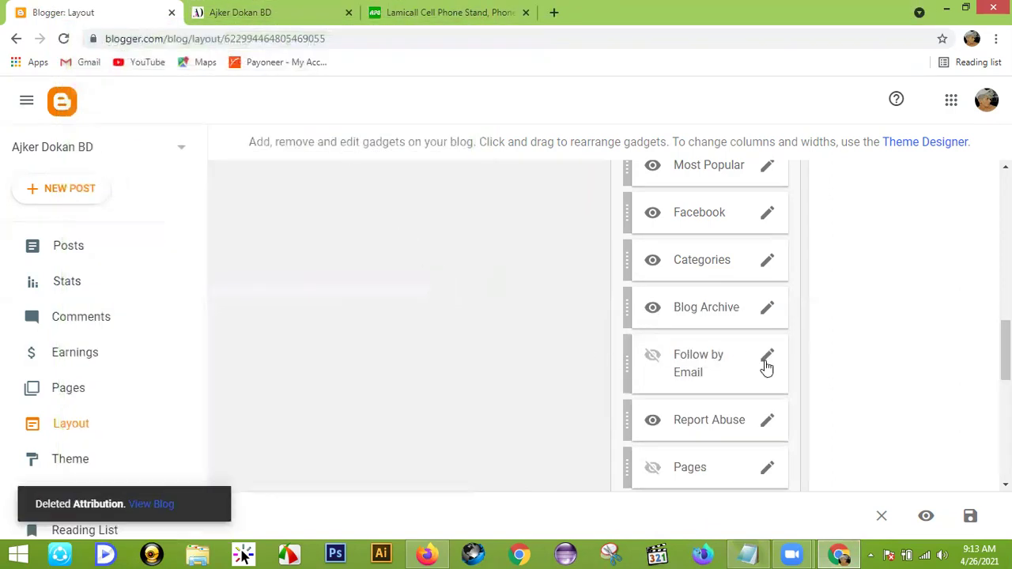
pyautogui.click(767, 309)
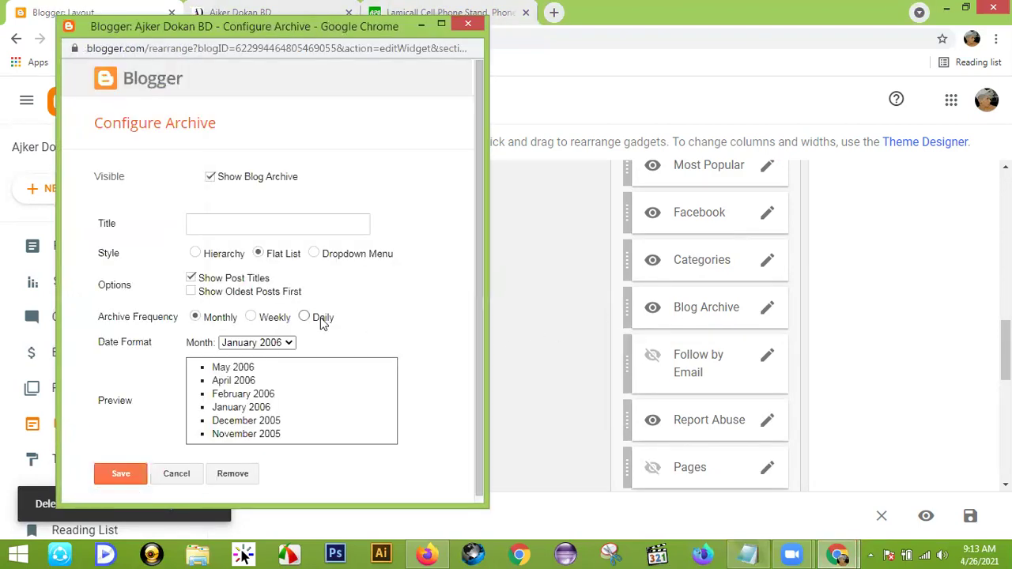
pyautogui.scroll(-1, 319, 317)
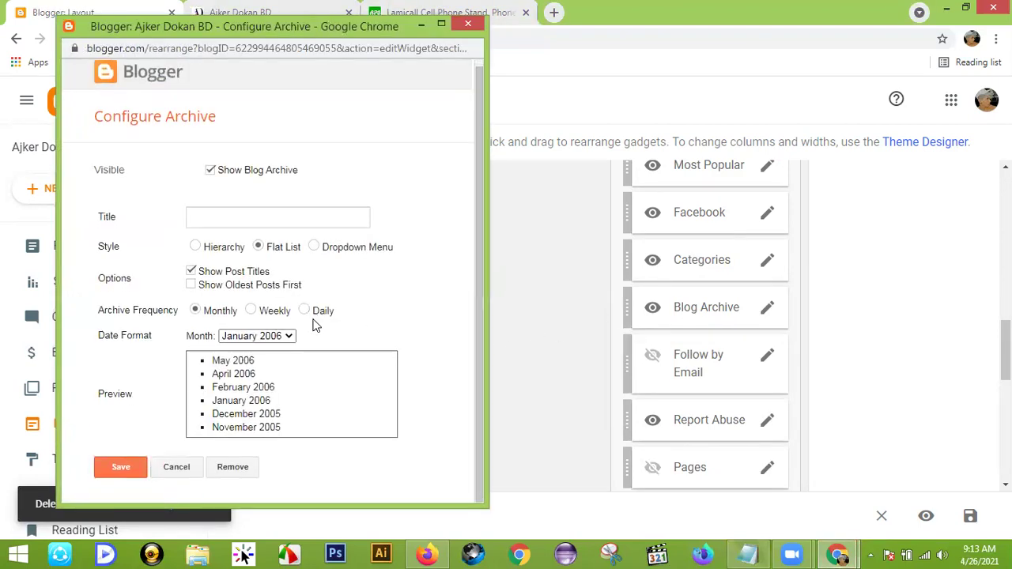
pyautogui.click(234, 468)
pyautogui.click(353, 144)
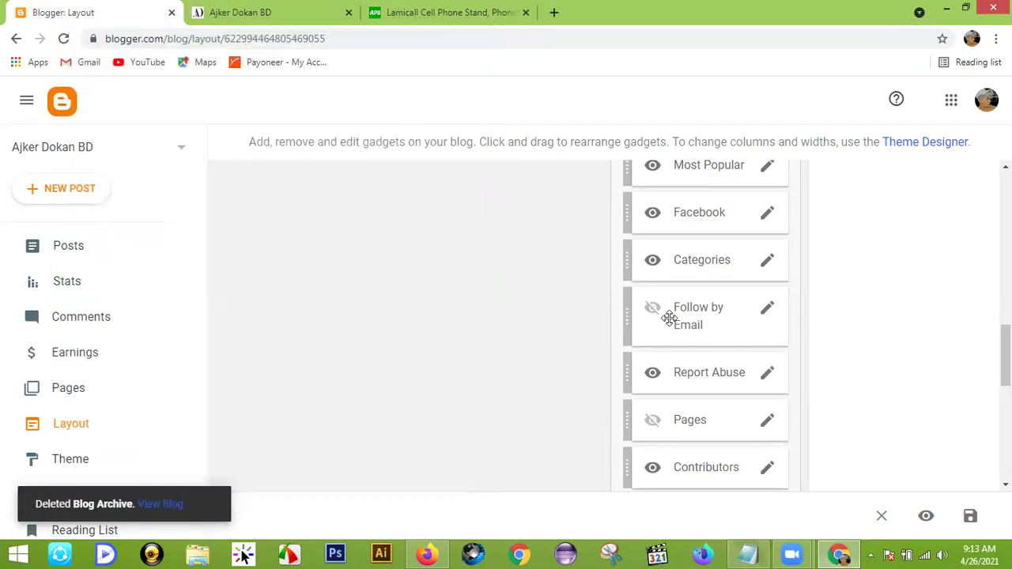
pyautogui.click(269, 11)
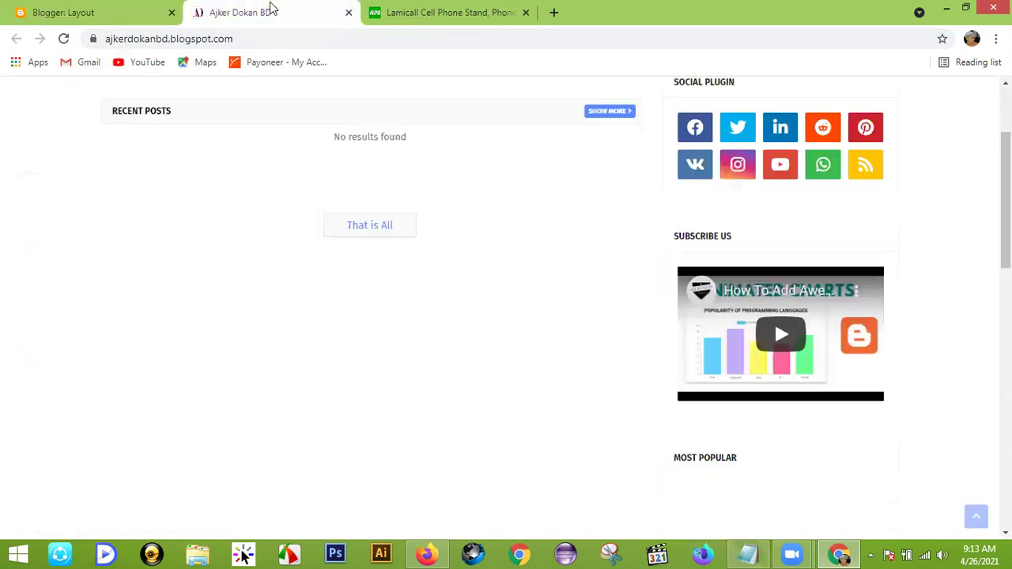
pyautogui.scroll(-2, 752, 364)
pyautogui.scroll(-2, 703, 263)
pyautogui.scroll(5, 662, 339)
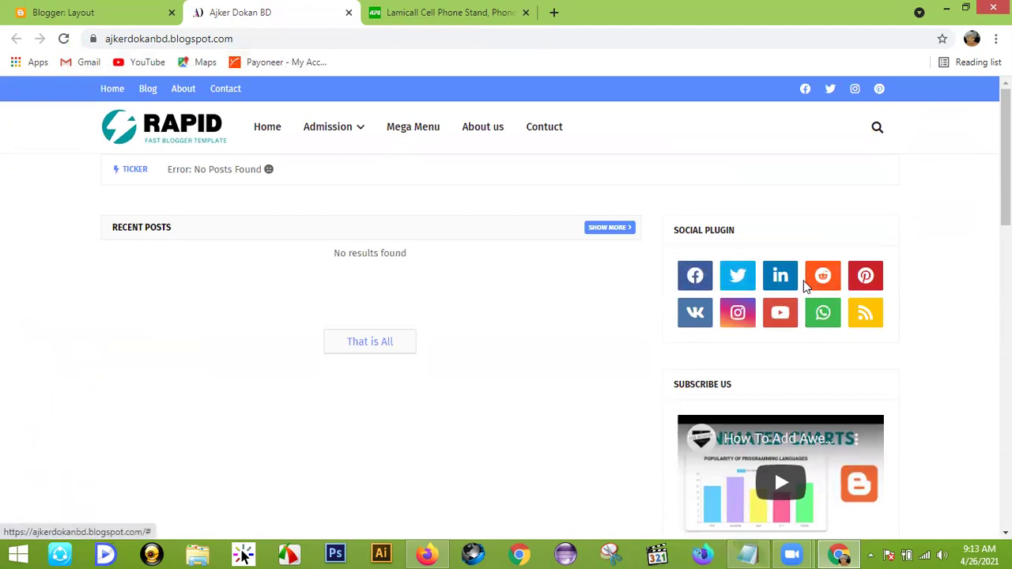
pyautogui.scroll(-2, 805, 287)
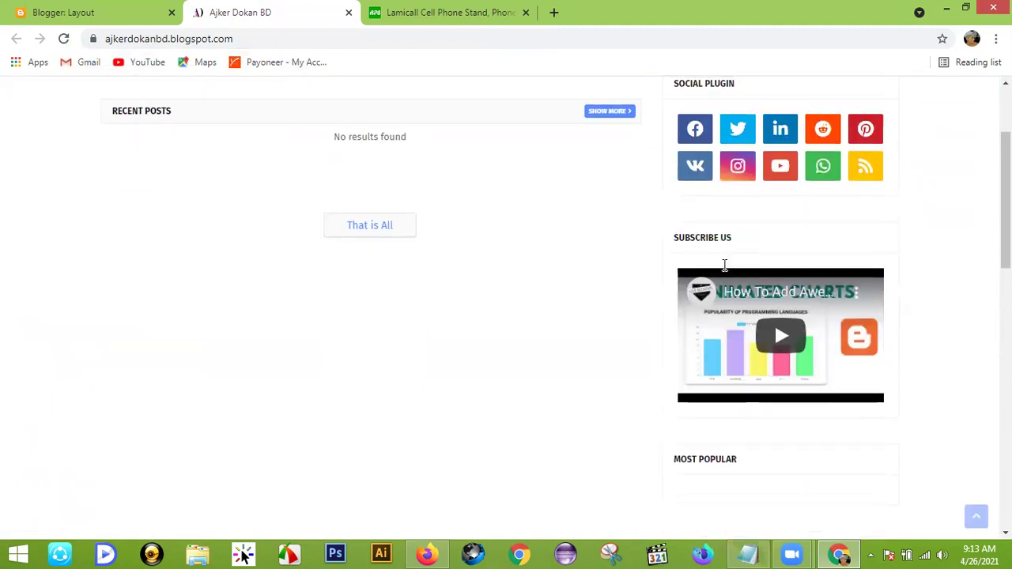
pyautogui.scroll(3, 728, 269)
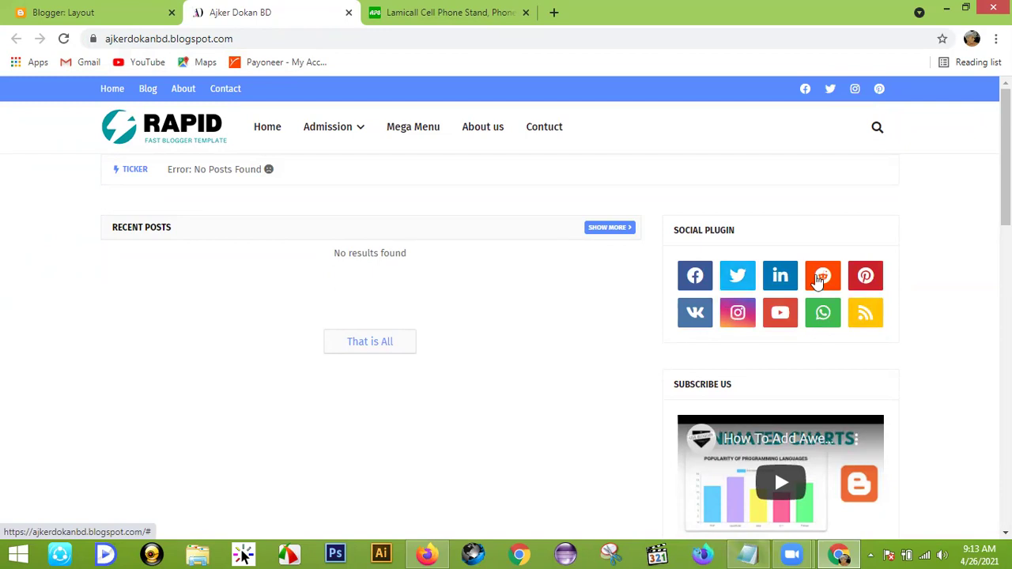
pyautogui.scroll(-2, 751, 301)
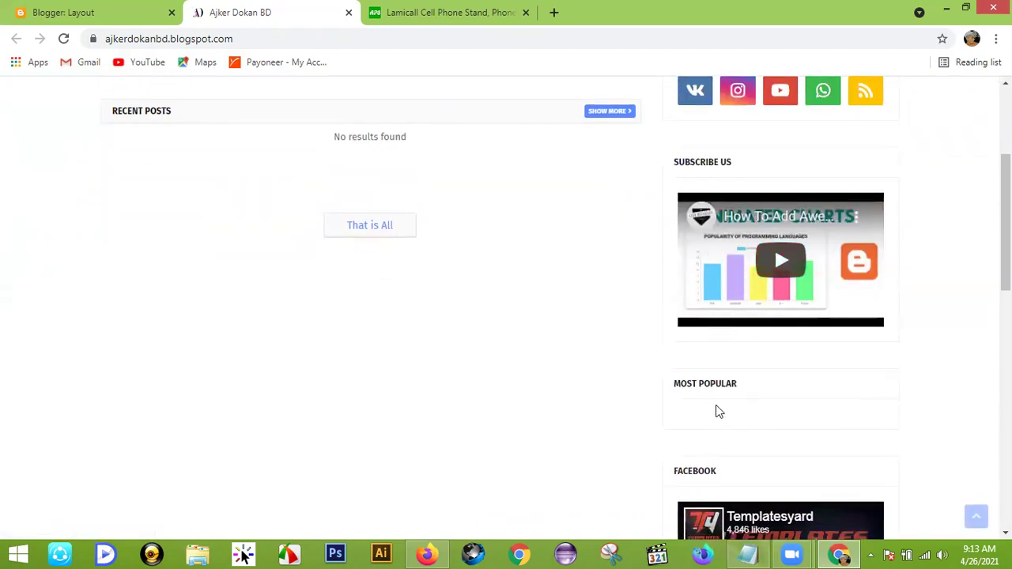
pyautogui.scroll(-1, 718, 413)
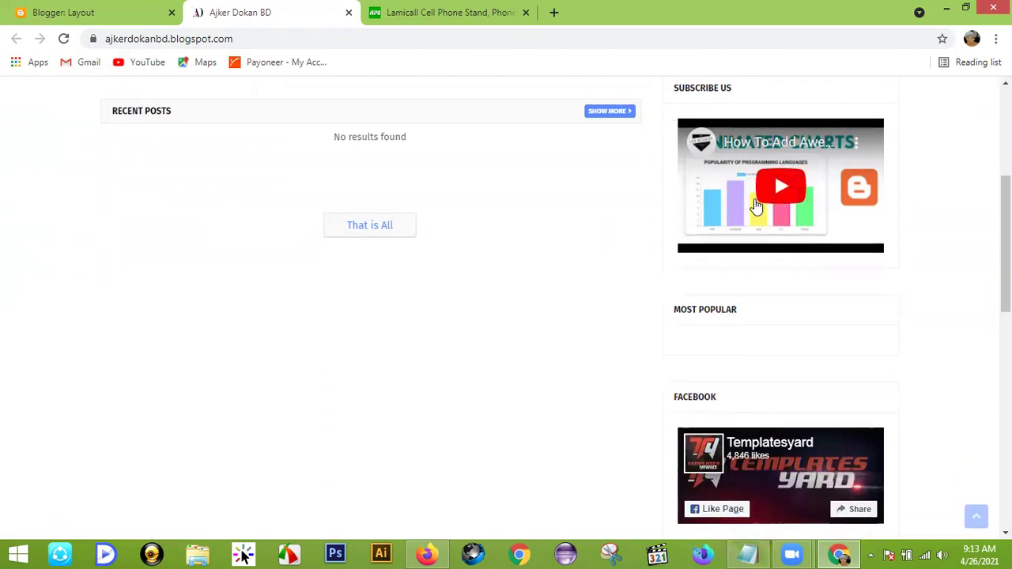
pyautogui.scroll(-2, 748, 332)
pyautogui.scroll(-1, 756, 316)
pyautogui.scroll(-2, 754, 274)
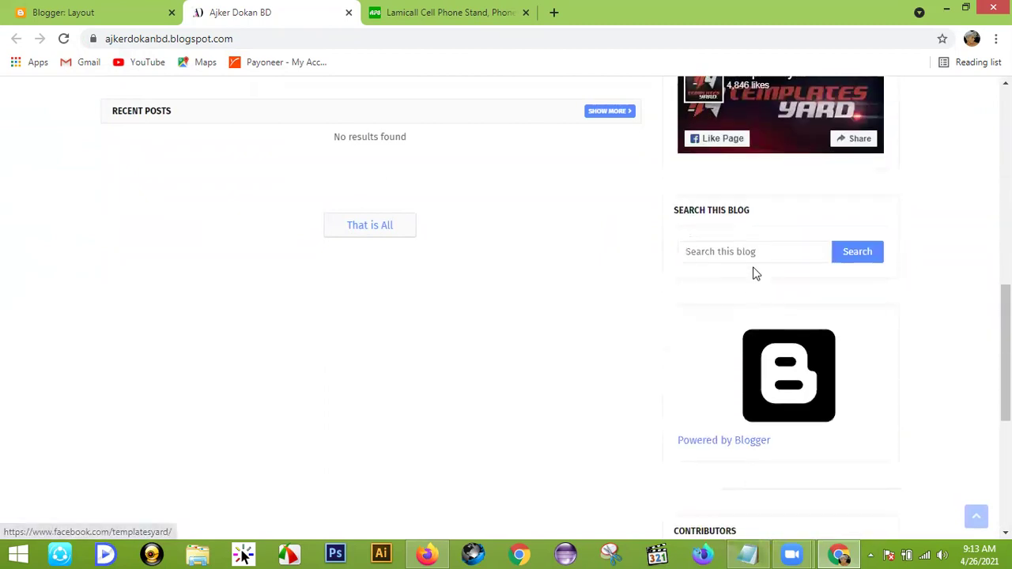
pyautogui.scroll(-5, 755, 384)
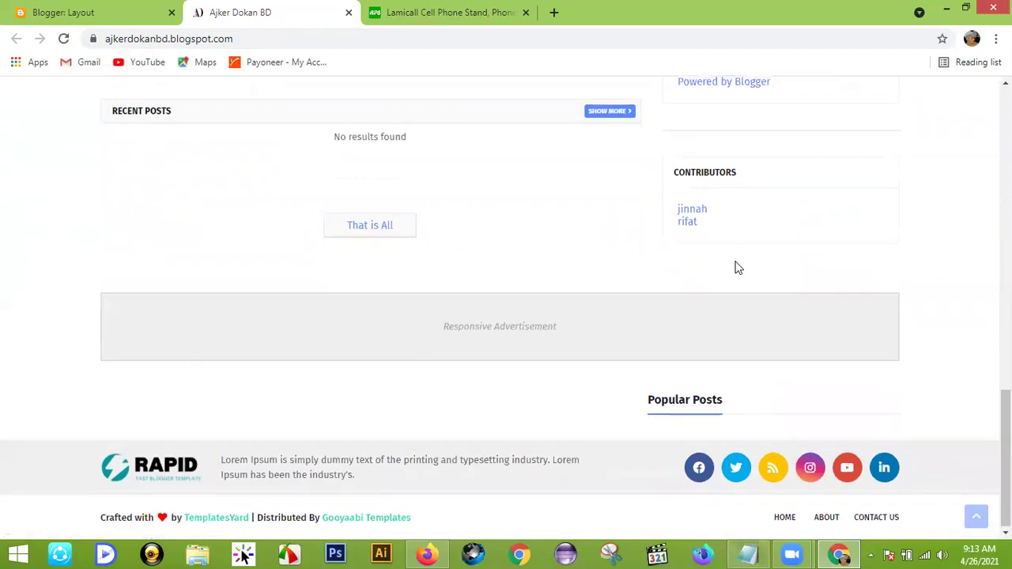
pyautogui.scroll(4, 739, 285)
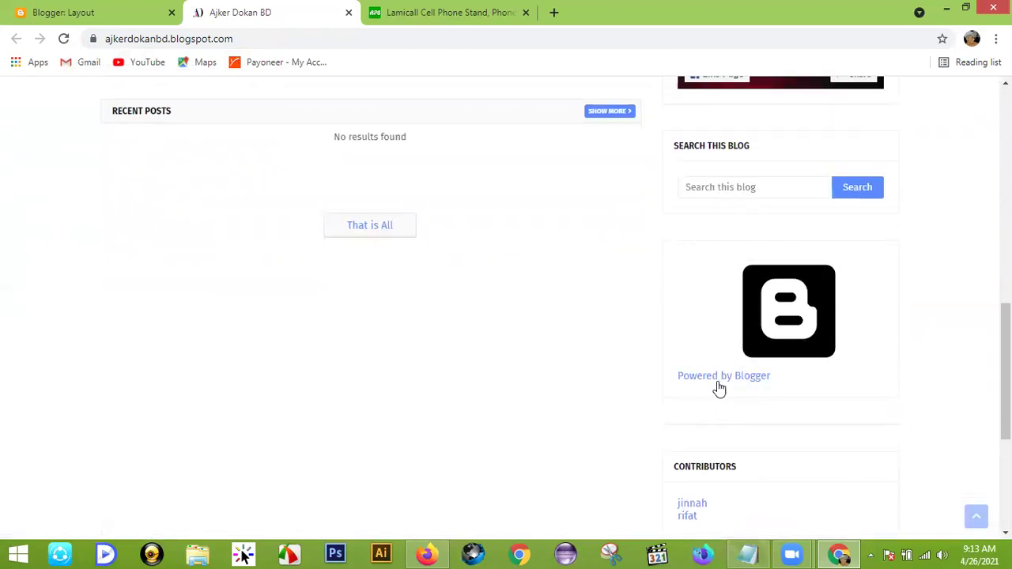
pyautogui.scroll(-2, 755, 384)
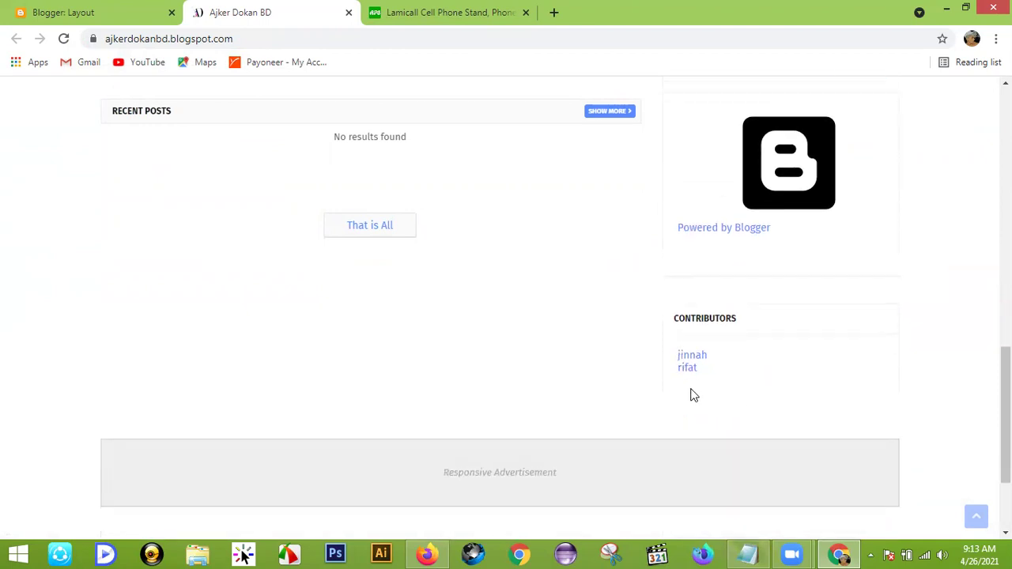
pyautogui.click(99, 13)
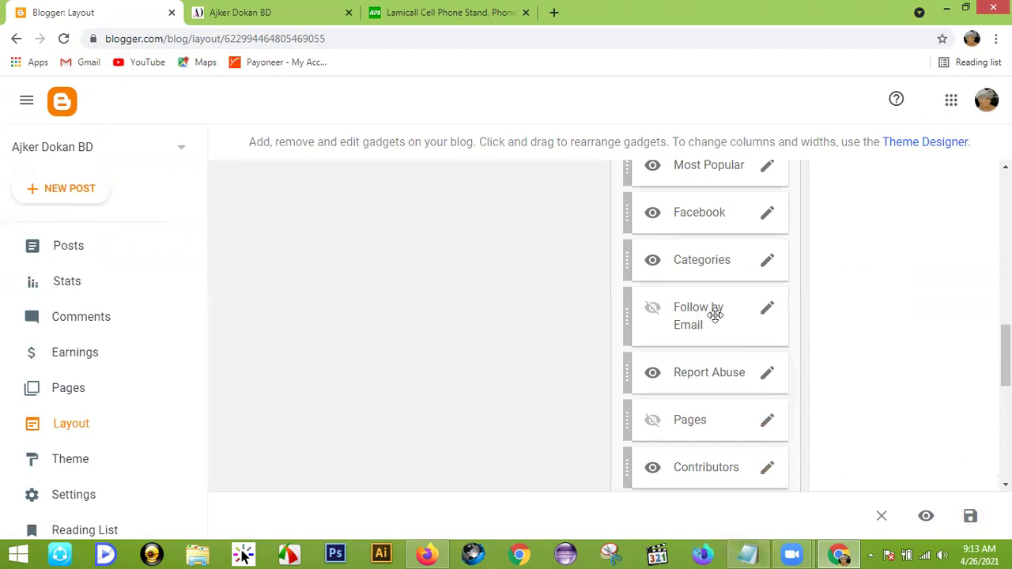
# Remove the Follow by Email and Report Abuse gadgets, confirming each deletion
pyautogui.click(768, 309)
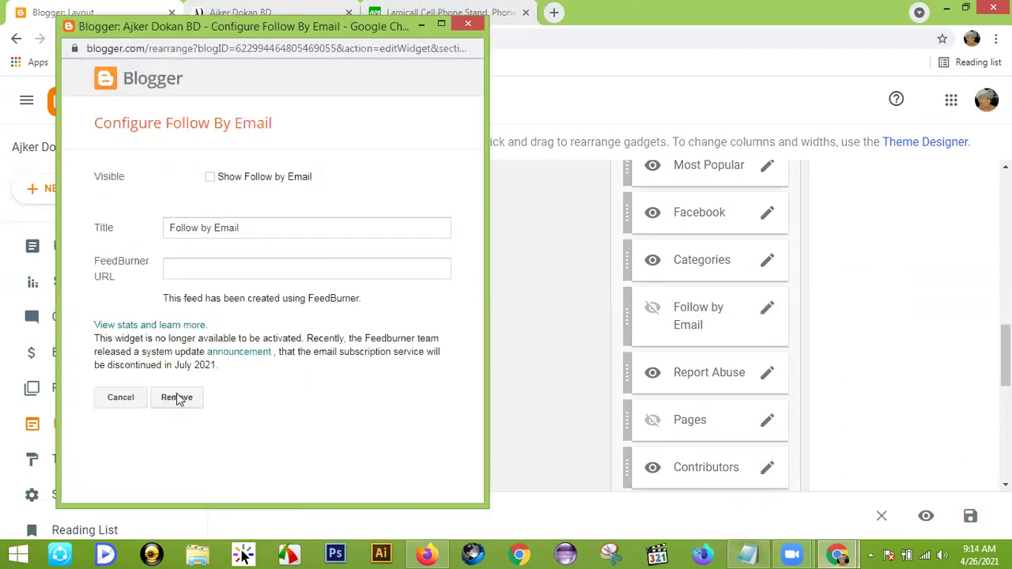
pyautogui.click(176, 397)
pyautogui.click(331, 137)
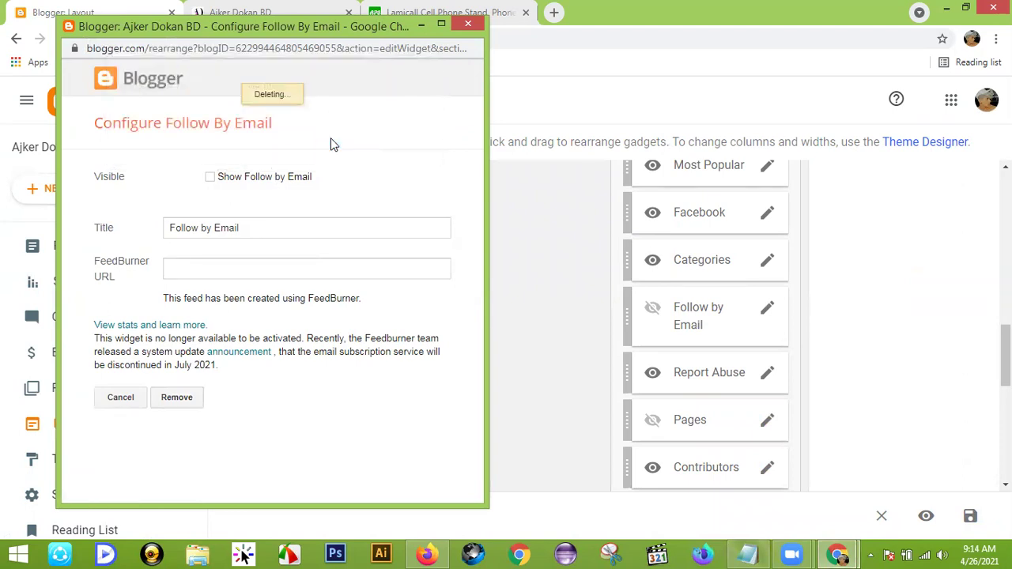
pyautogui.click(768, 310)
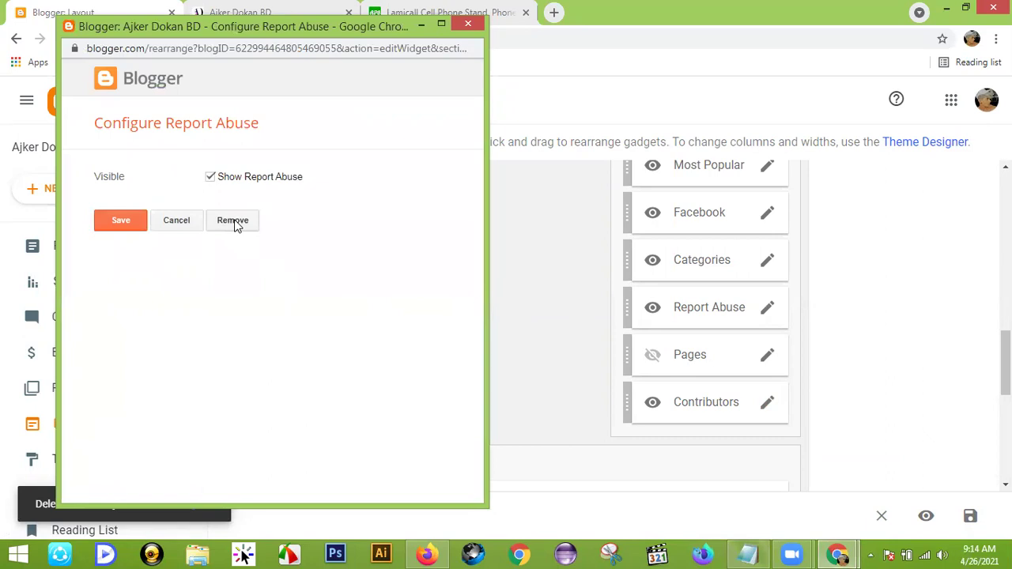
pyautogui.click(234, 223)
pyautogui.click(344, 146)
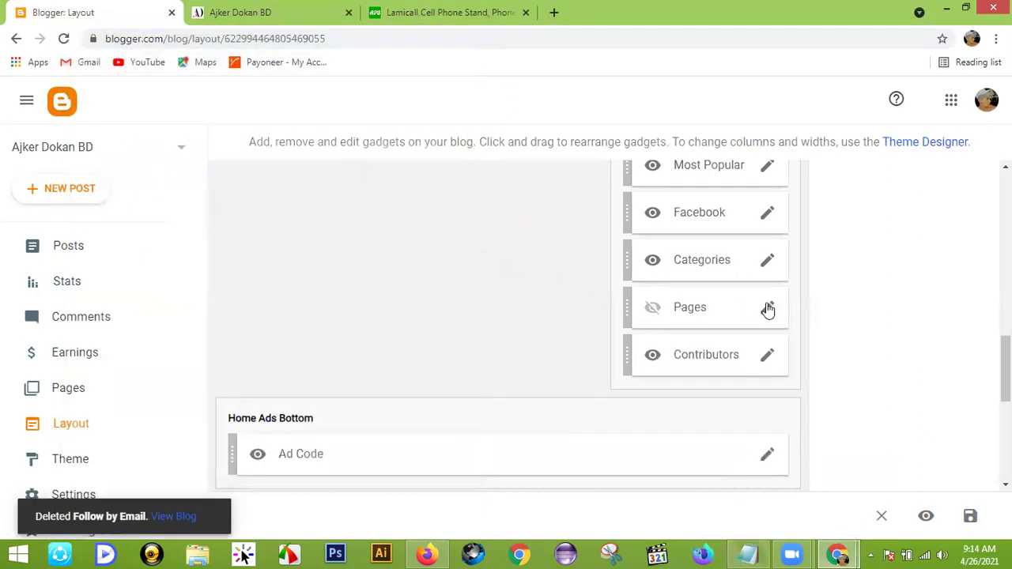
# Remove the Pages and Contributors gadgets, then switch to the live Ajker Dokan BD blog
pyautogui.click(767, 309)
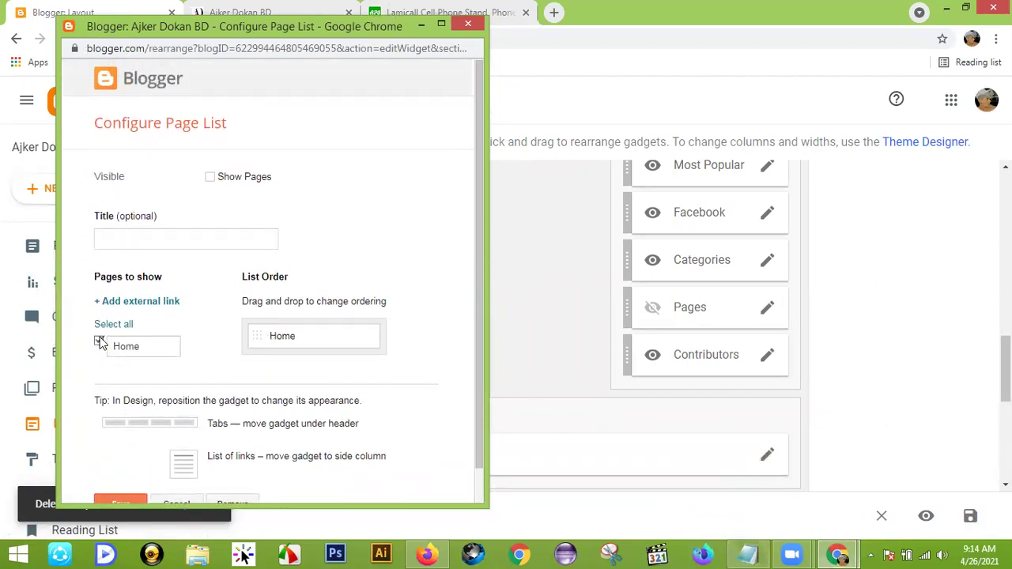
pyautogui.scroll(-1, 191, 321)
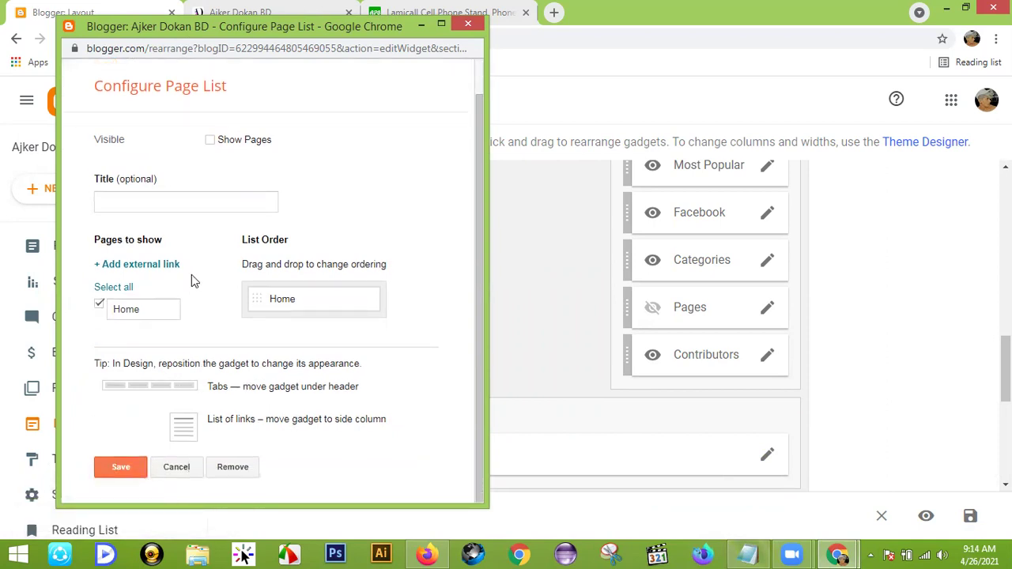
pyautogui.scroll(1, 210, 232)
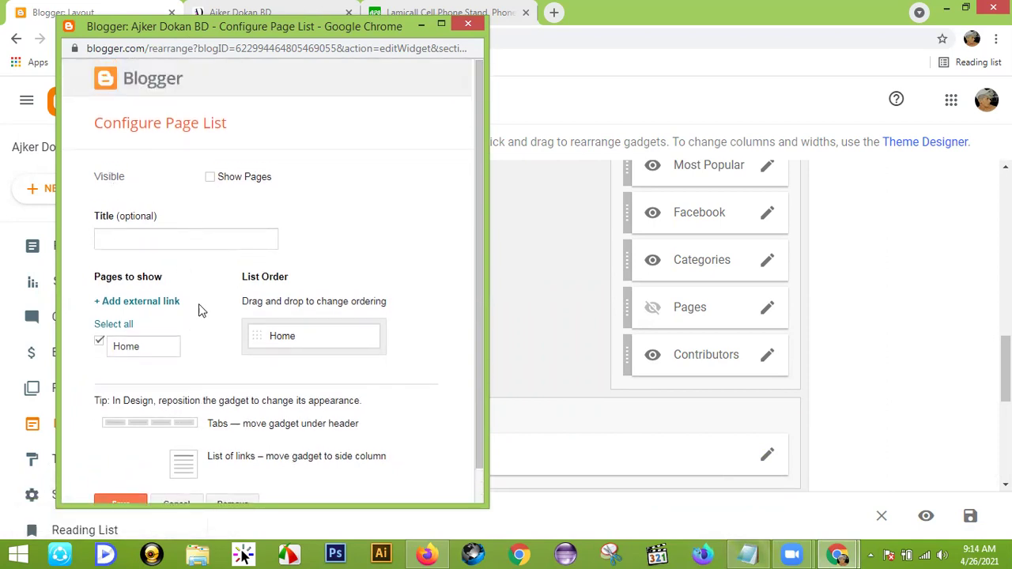
pyautogui.scroll(-1, 202, 311)
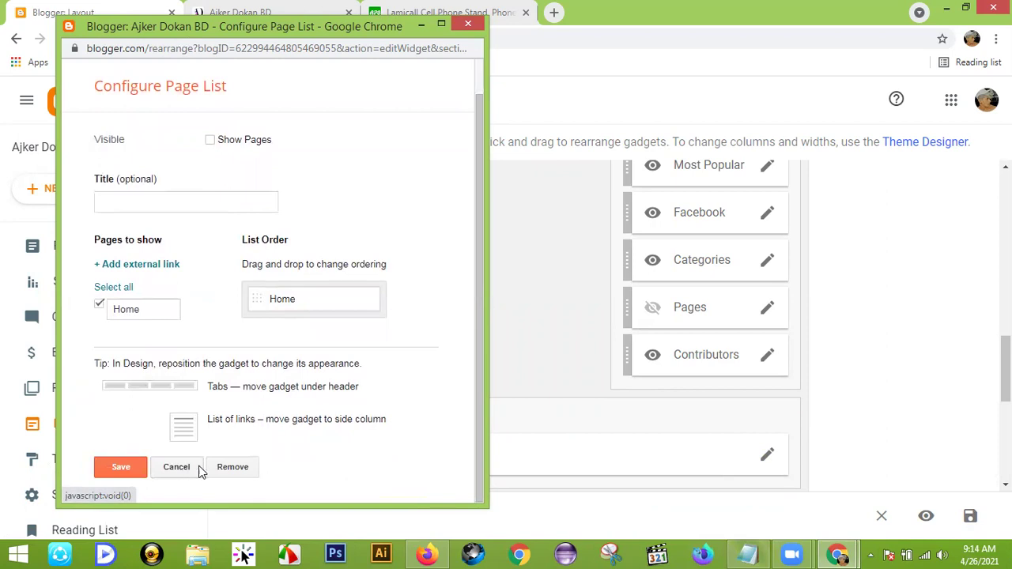
pyautogui.click(232, 467)
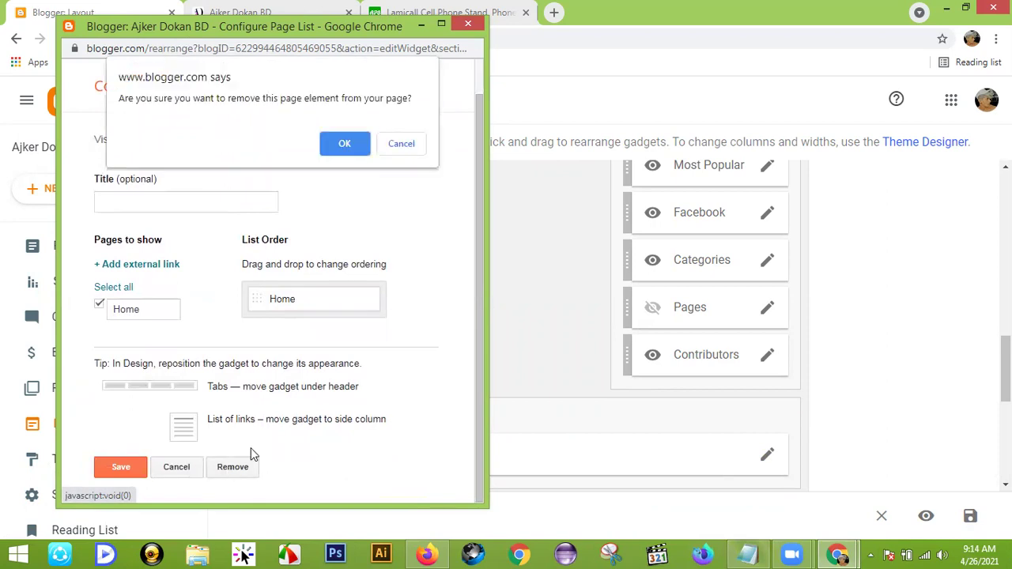
pyautogui.click(346, 143)
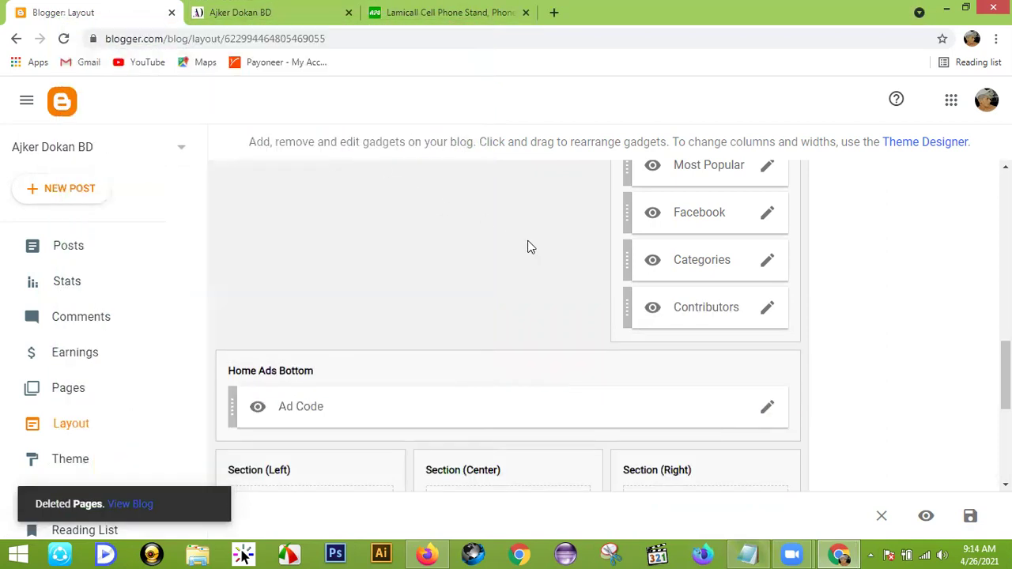
pyautogui.scroll(1, 621, 321)
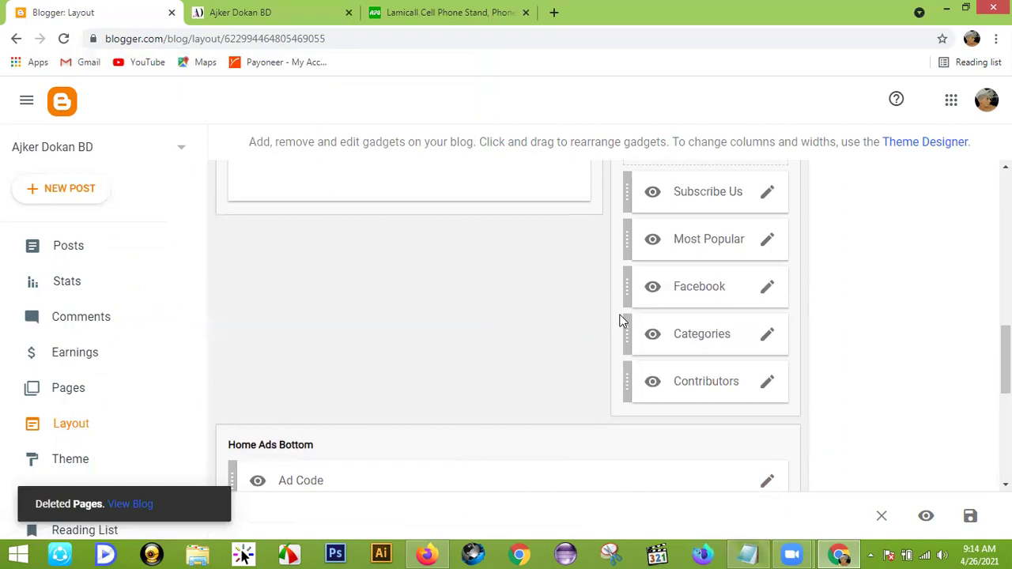
pyautogui.click(767, 383)
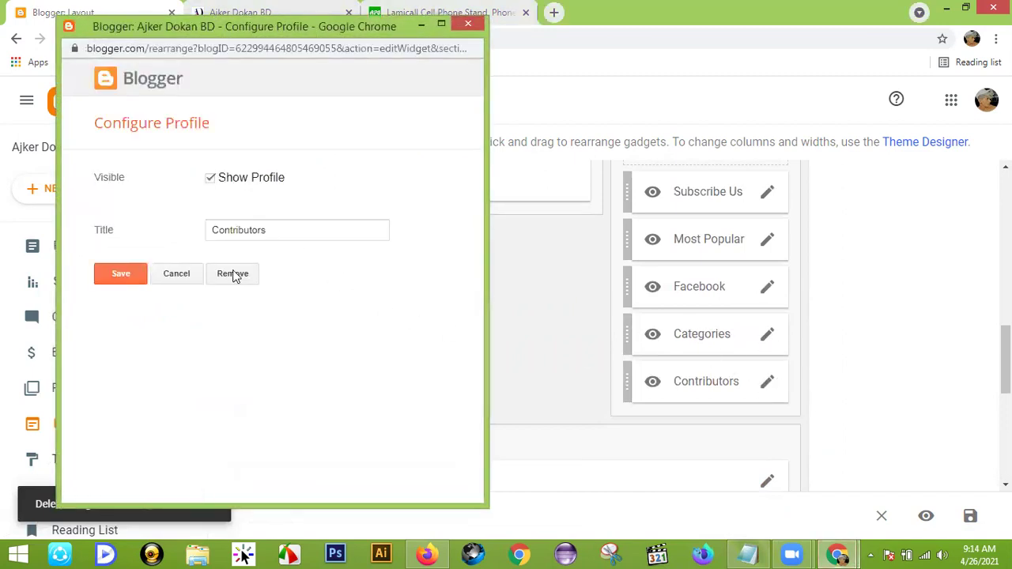
pyautogui.click(232, 274)
pyautogui.click(342, 140)
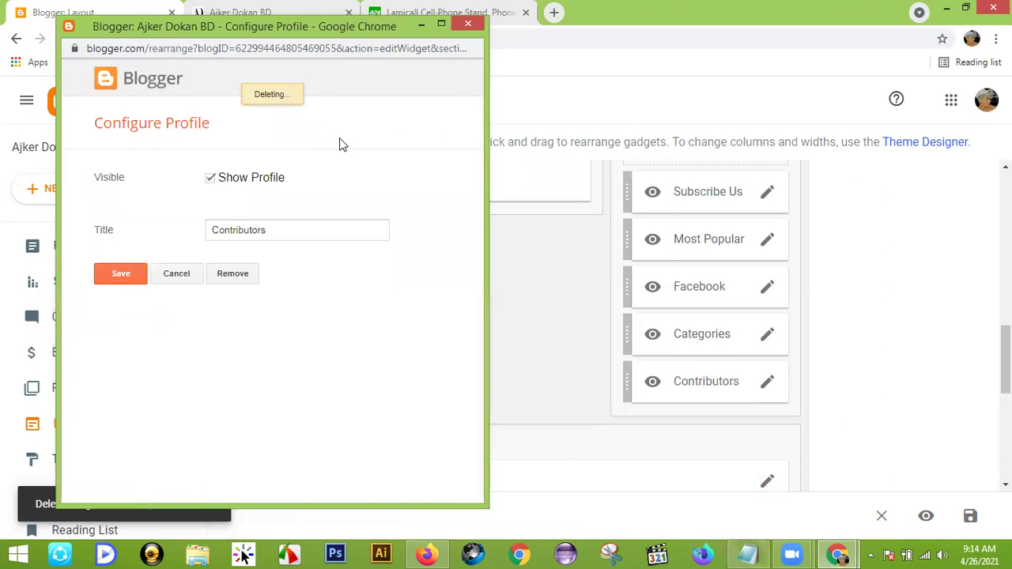
pyautogui.scroll(-2, 484, 317)
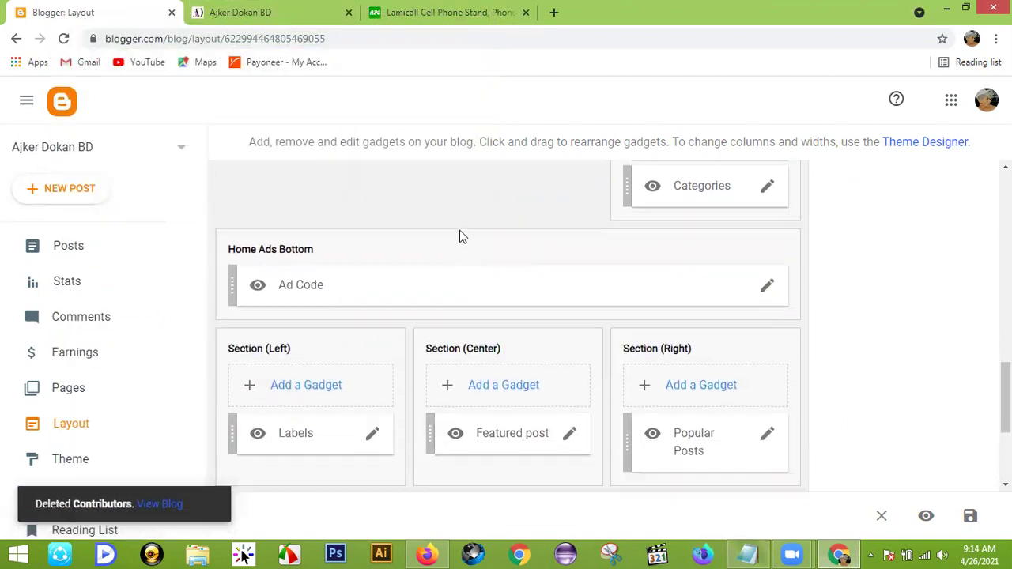
pyautogui.click(273, 15)
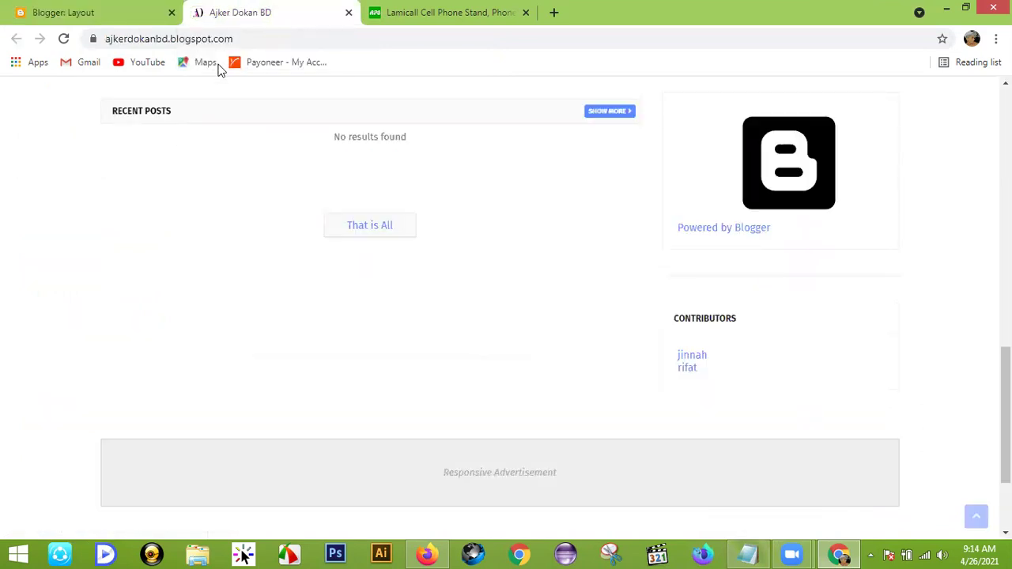
# Reload the live Ajker Dokan BD blog to confirm the Contributors widget is gone, then return to Layout
pyautogui.click(64, 40)
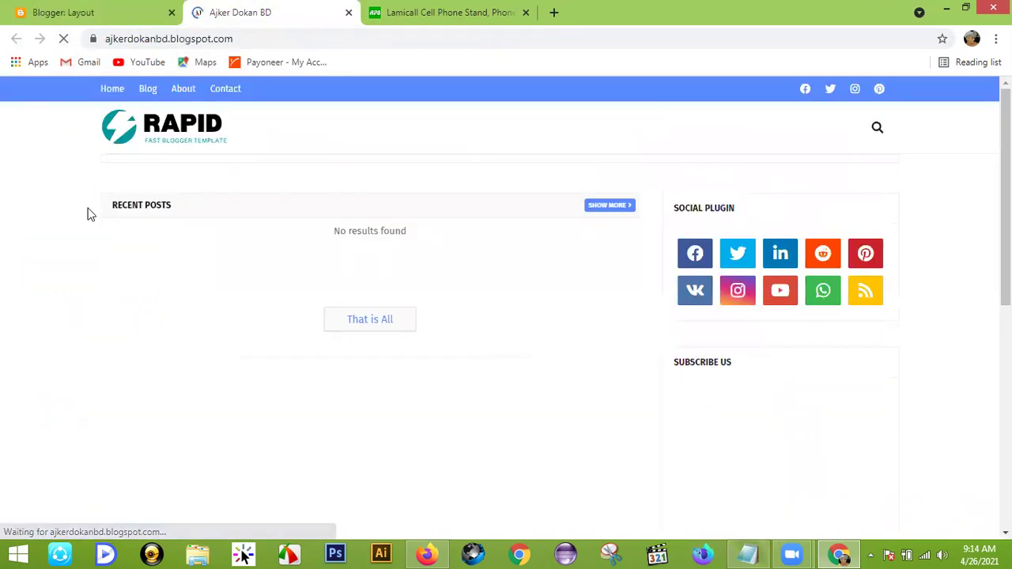
pyautogui.scroll(-5, 694, 355)
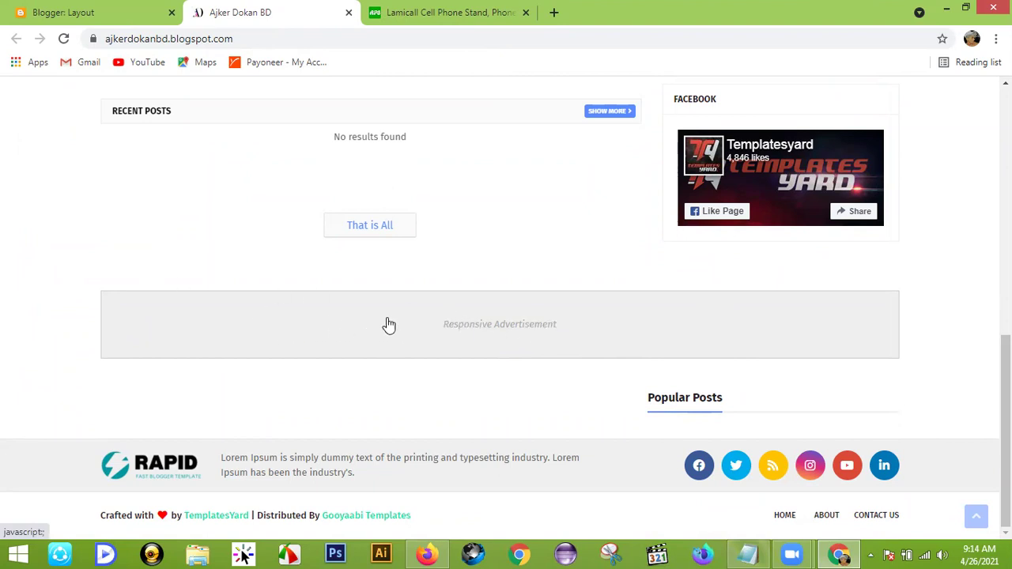
pyautogui.click(90, 20)
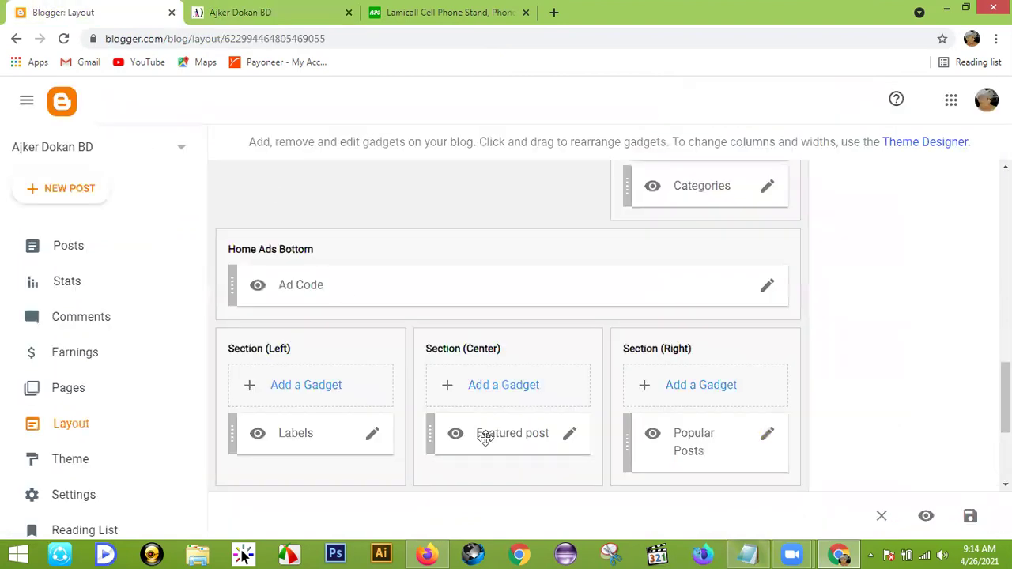
# Clear the Ad Code gadget's content, uncheck Show HTML/JavaScript, and save the gadget
pyautogui.scroll(-1, 475, 396)
pyautogui.scroll(1, 401, 350)
pyautogui.click(768, 286)
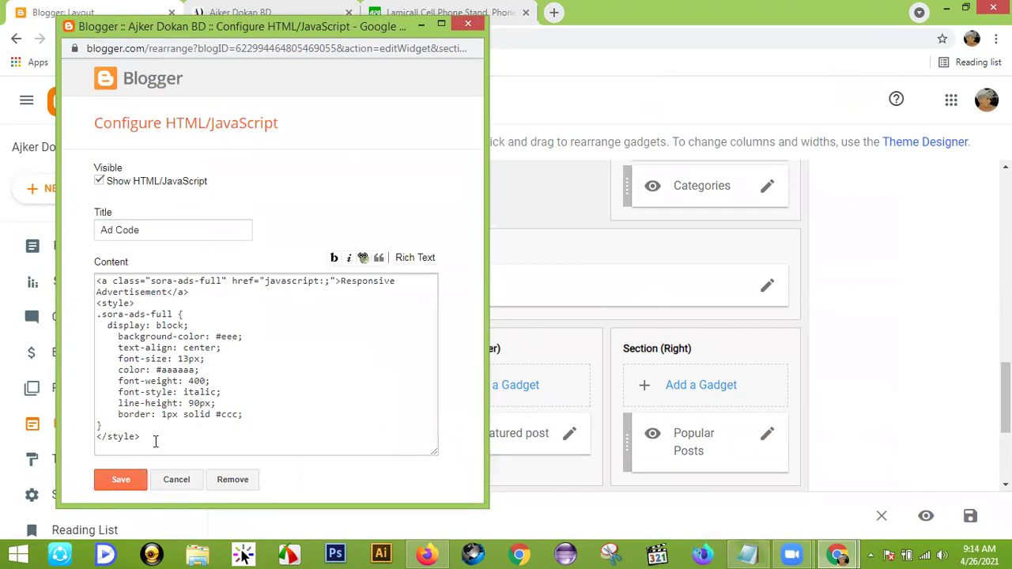
pyautogui.hotkey('ctrl', 'a')
pyautogui.press('BackSpace')
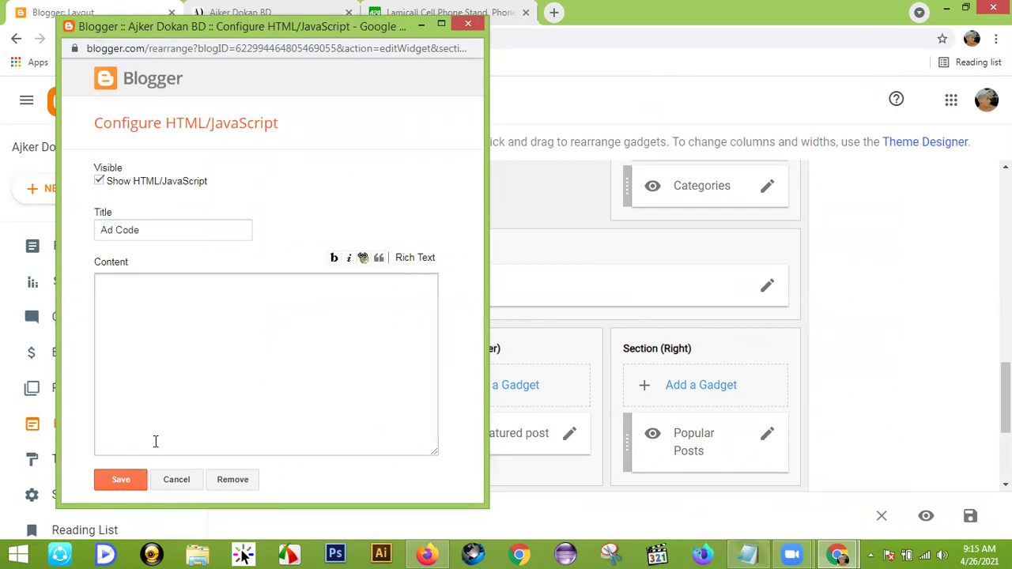
pyautogui.click(99, 181)
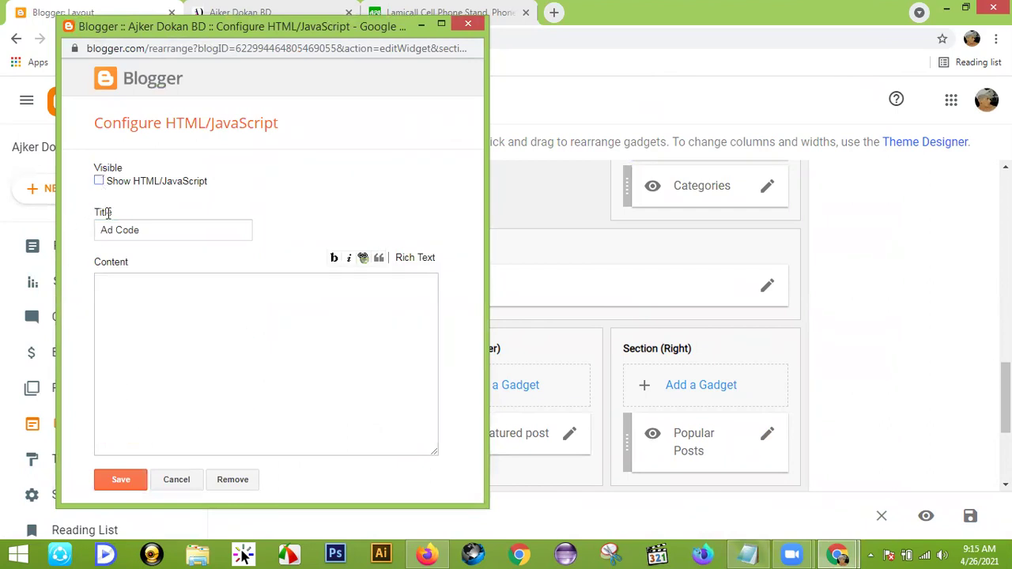
pyautogui.click(120, 481)
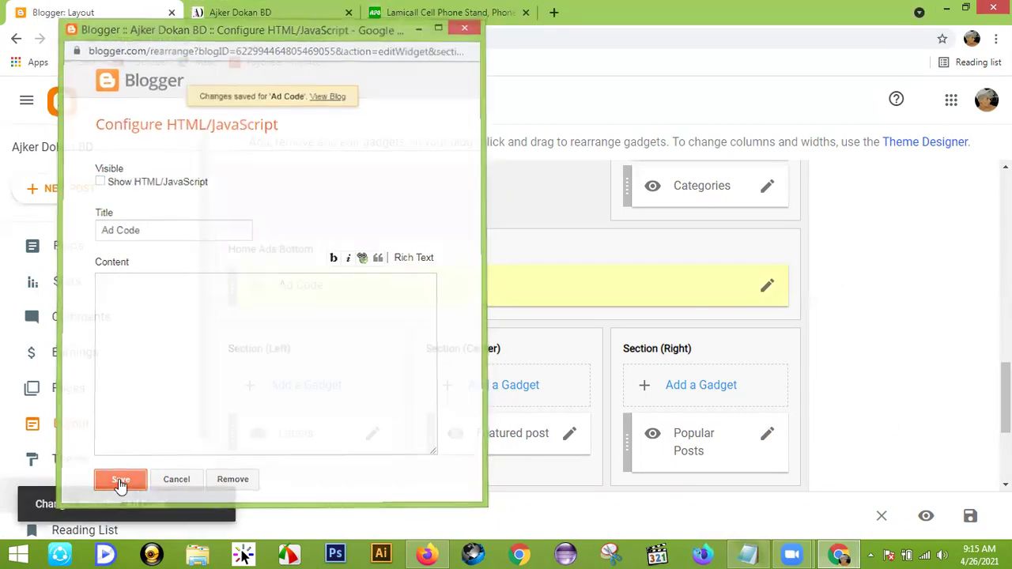
pyautogui.scroll(-2, 440, 388)
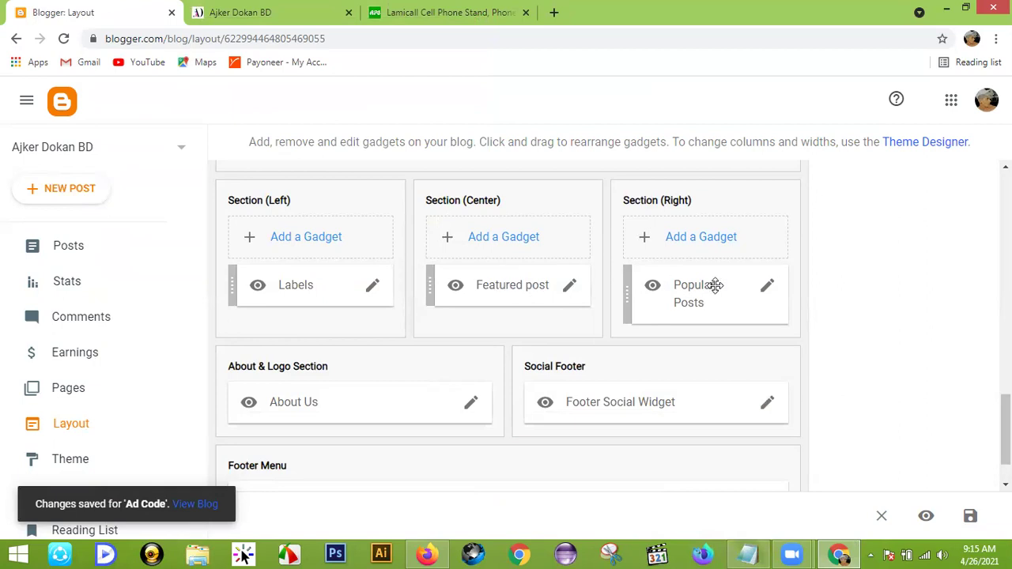
pyautogui.scroll(-1, 704, 292)
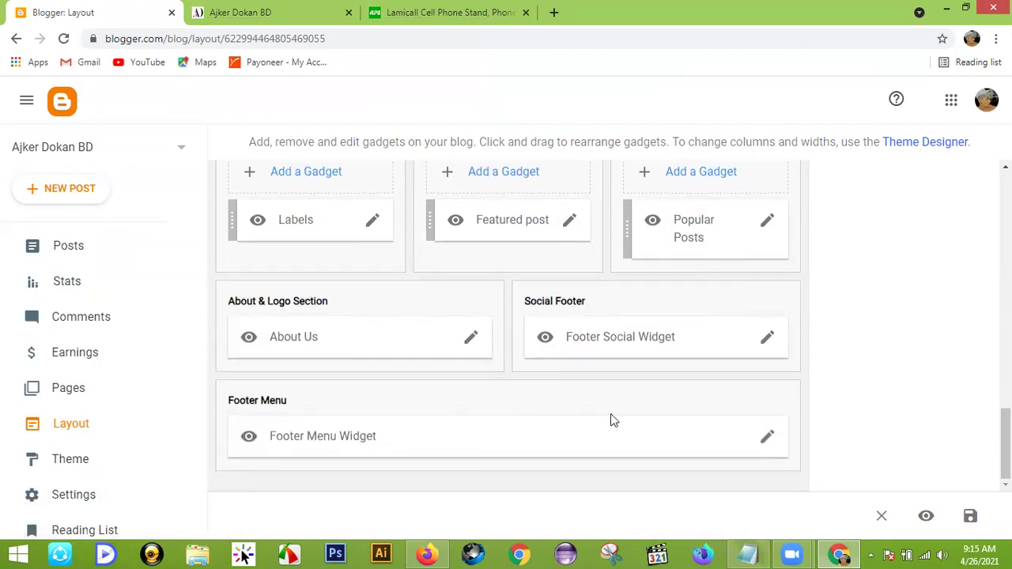
pyautogui.click(264, 13)
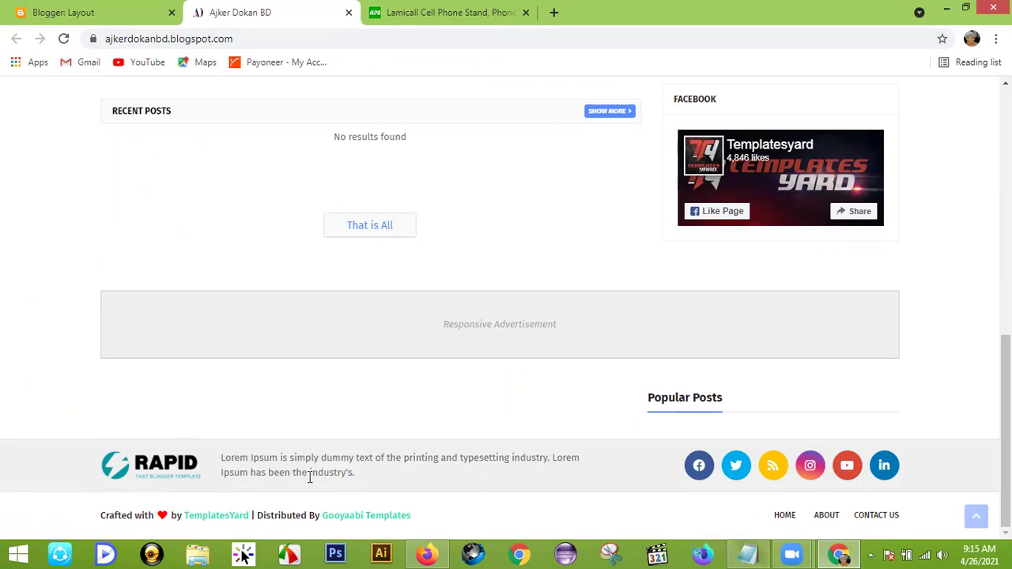
pyautogui.click(121, 14)
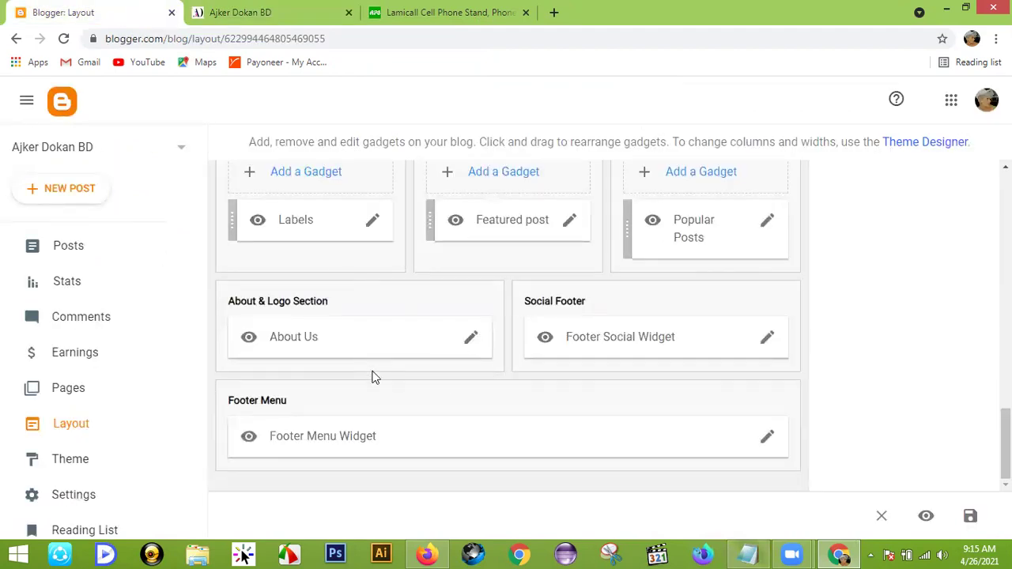
pyautogui.click(472, 340)
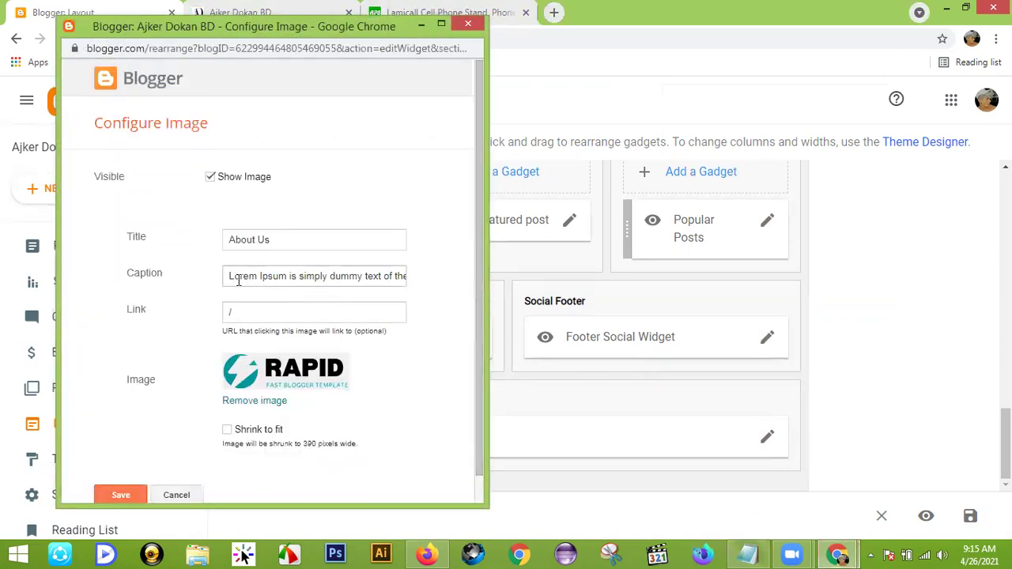
pyautogui.moveTo(227, 276); pyautogui.dragTo(431, 279)
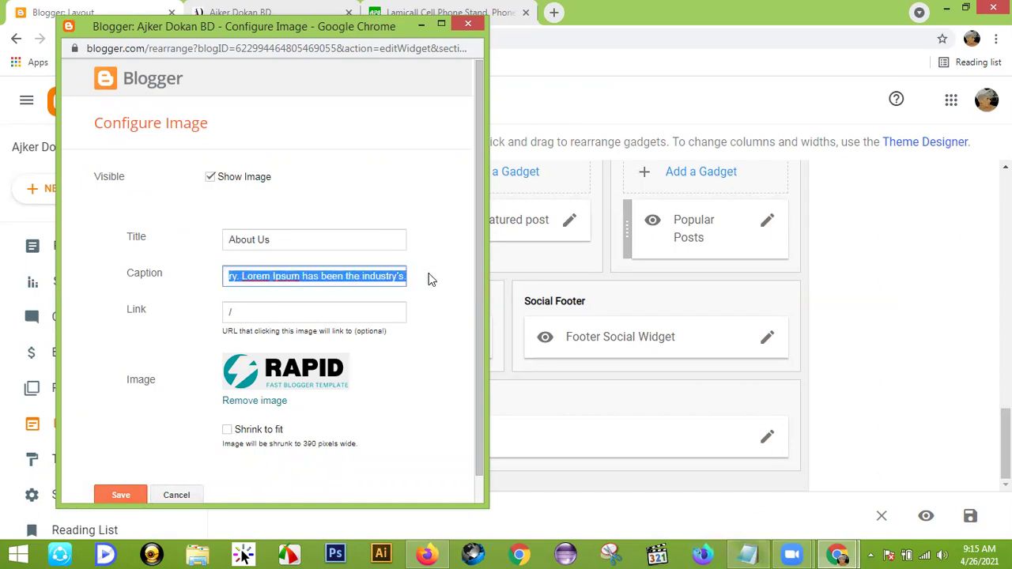
pyautogui.click(240, 313)
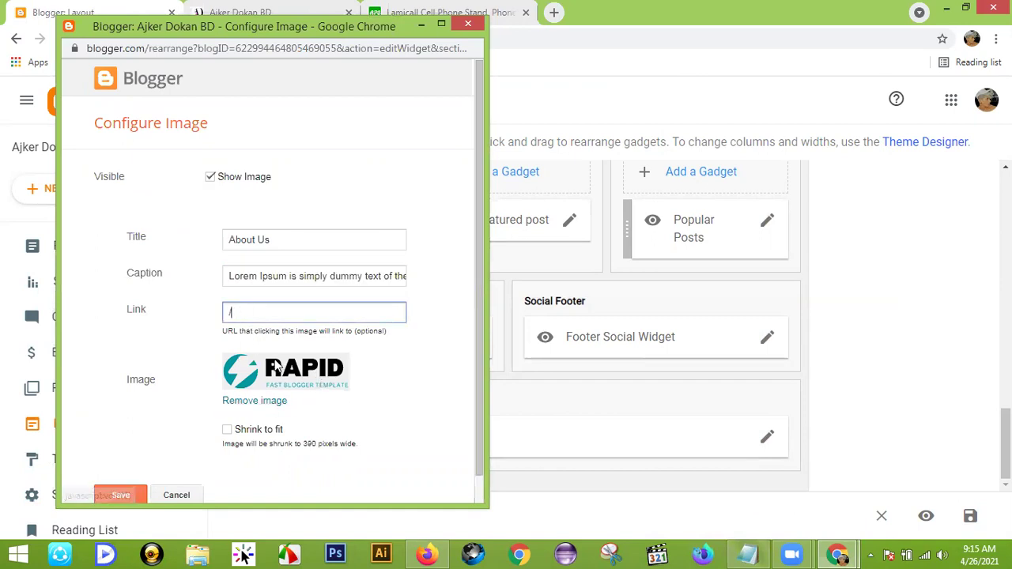
pyautogui.click(233, 10)
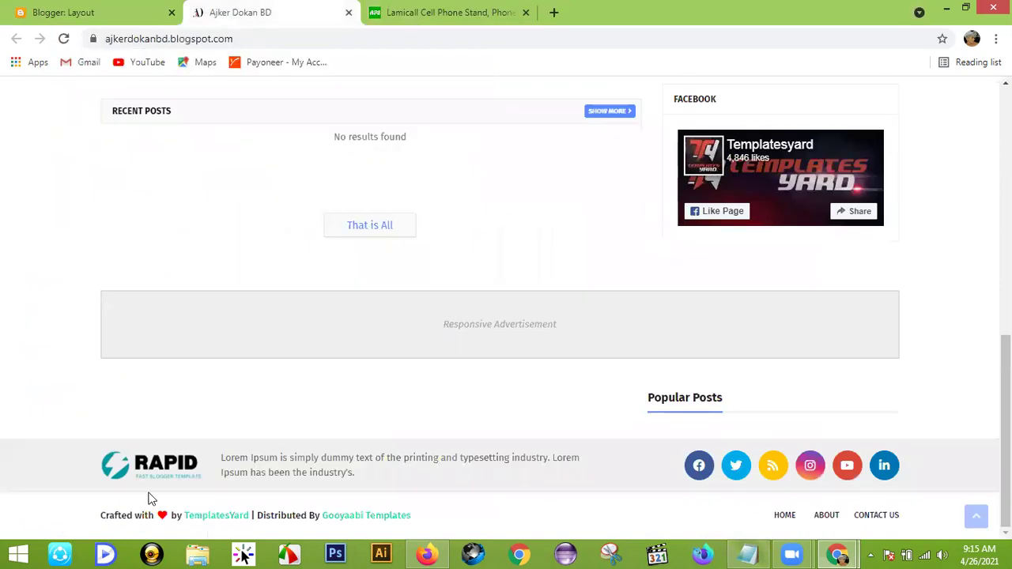
pyautogui.click(111, 12)
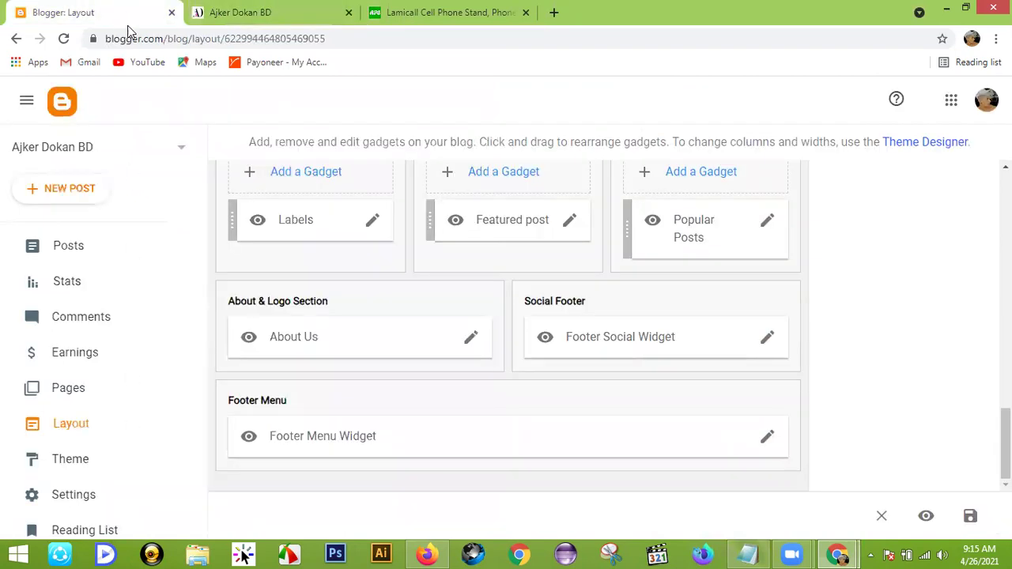
pyautogui.click(472, 338)
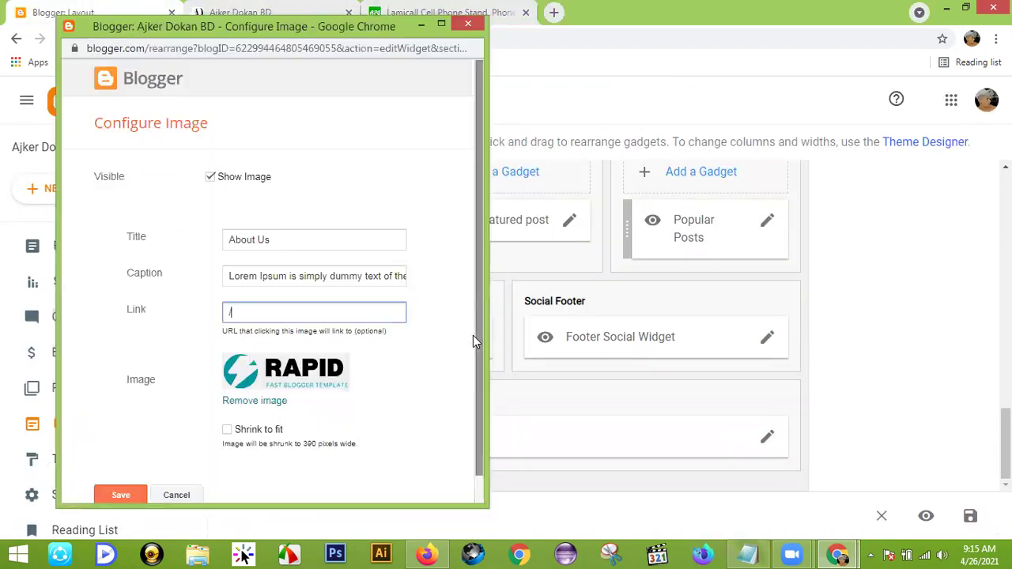
pyautogui.scroll(-1, 275, 403)
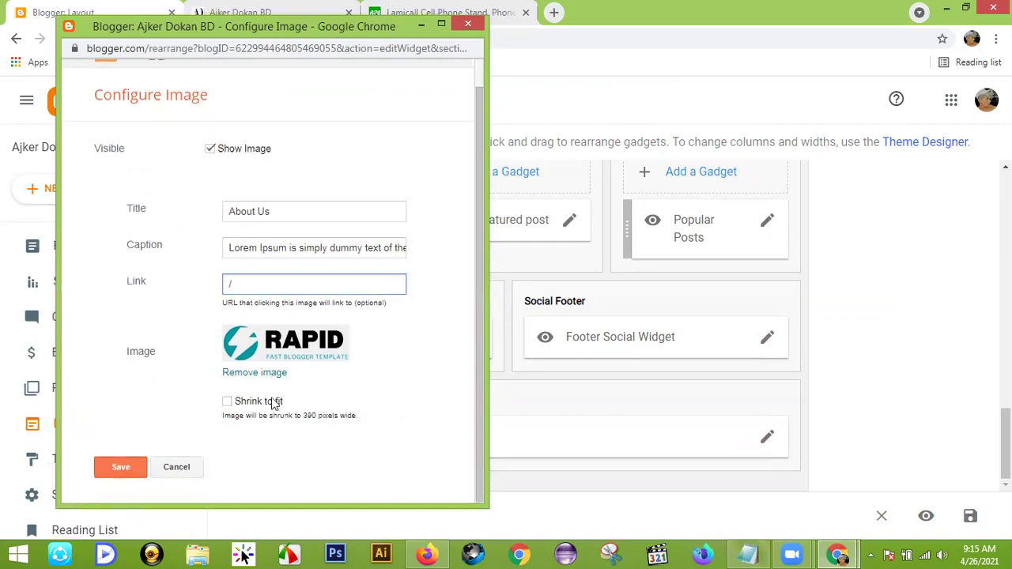
pyautogui.click(177, 468)
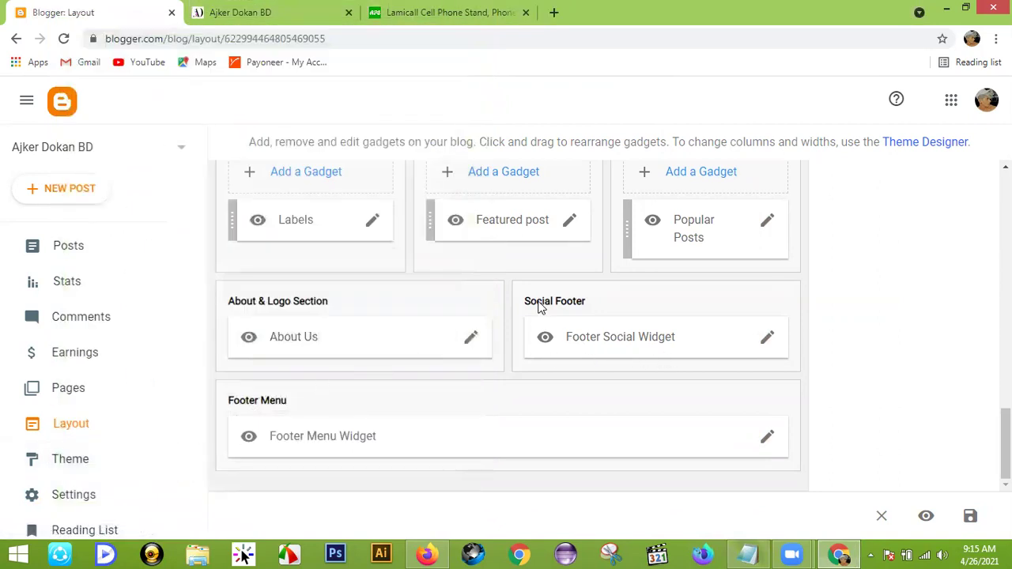
pyautogui.click(237, 9)
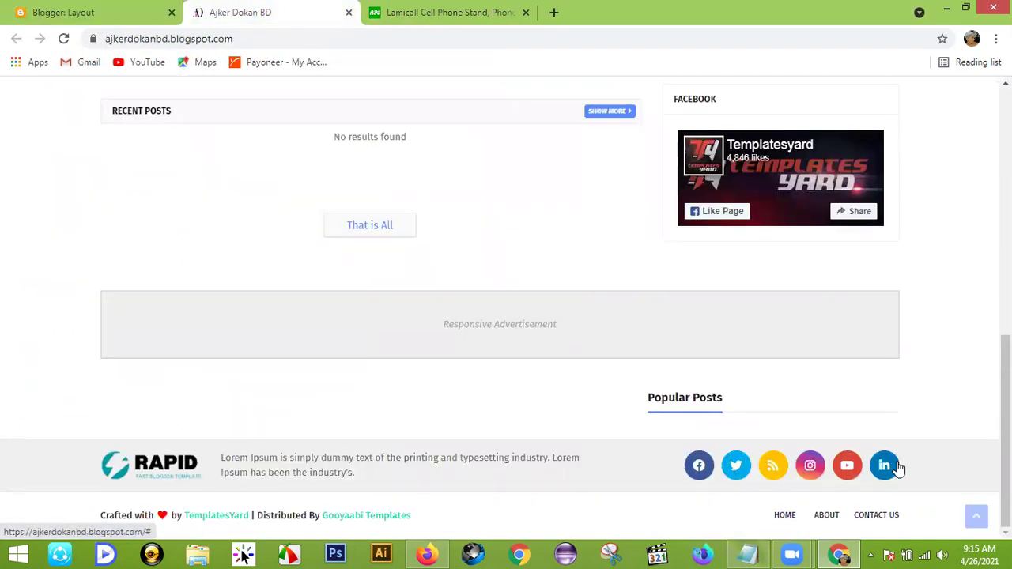
pyautogui.click(84, 16)
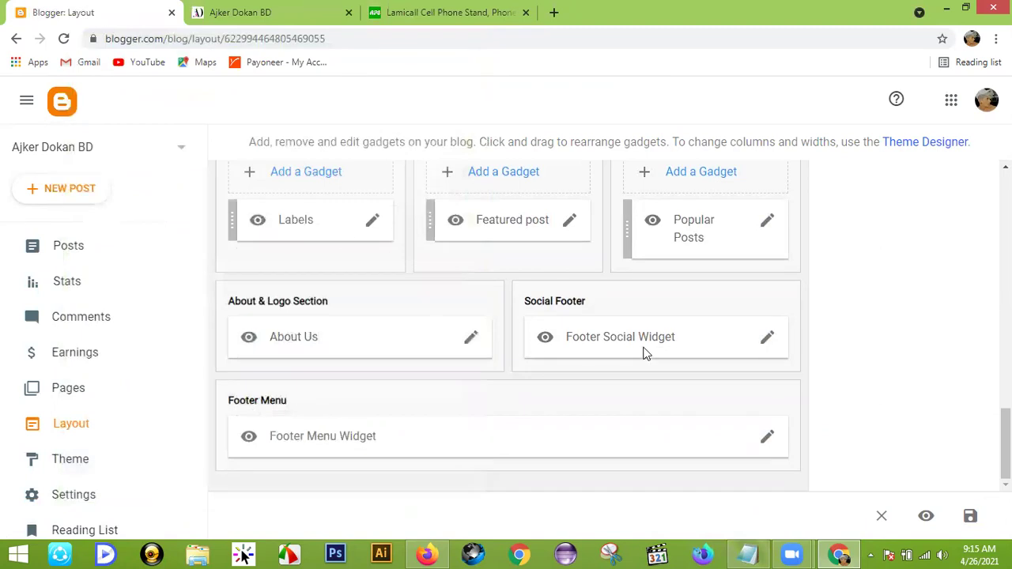
pyautogui.click(764, 341)
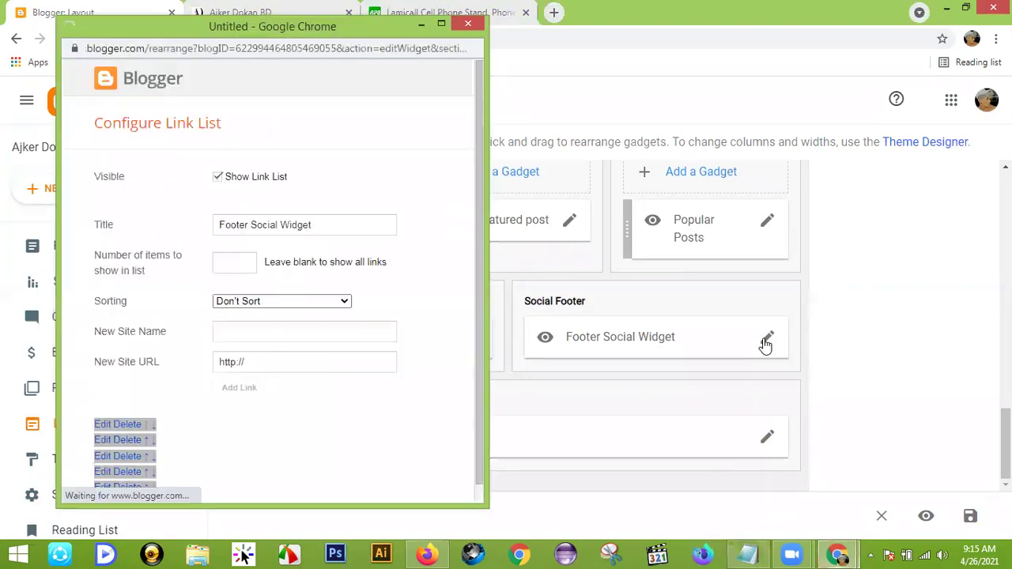
pyautogui.scroll(-1, 322, 416)
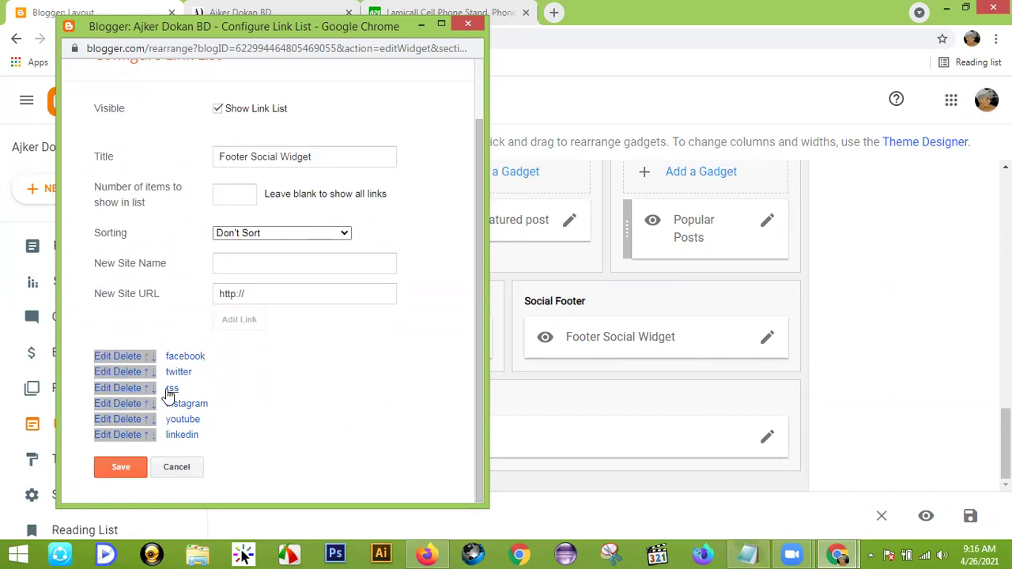
pyautogui.click(101, 359)
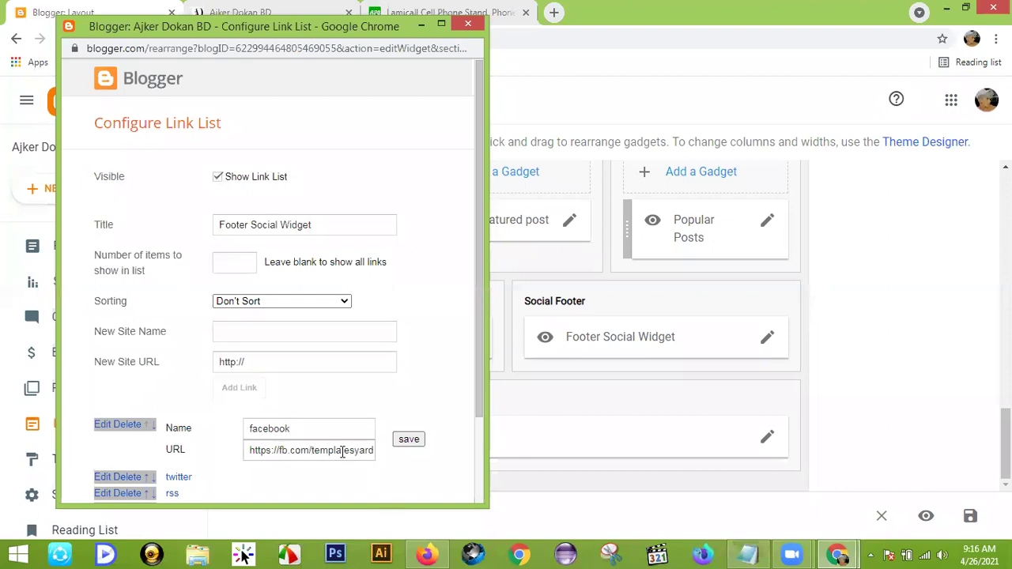
pyautogui.scroll(-5, 342, 451)
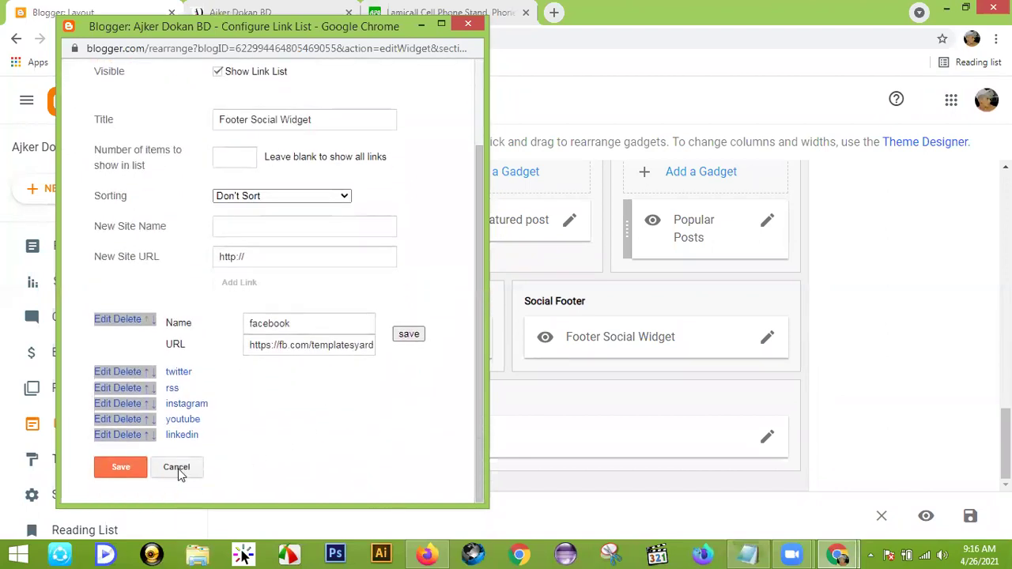
pyautogui.click(178, 471)
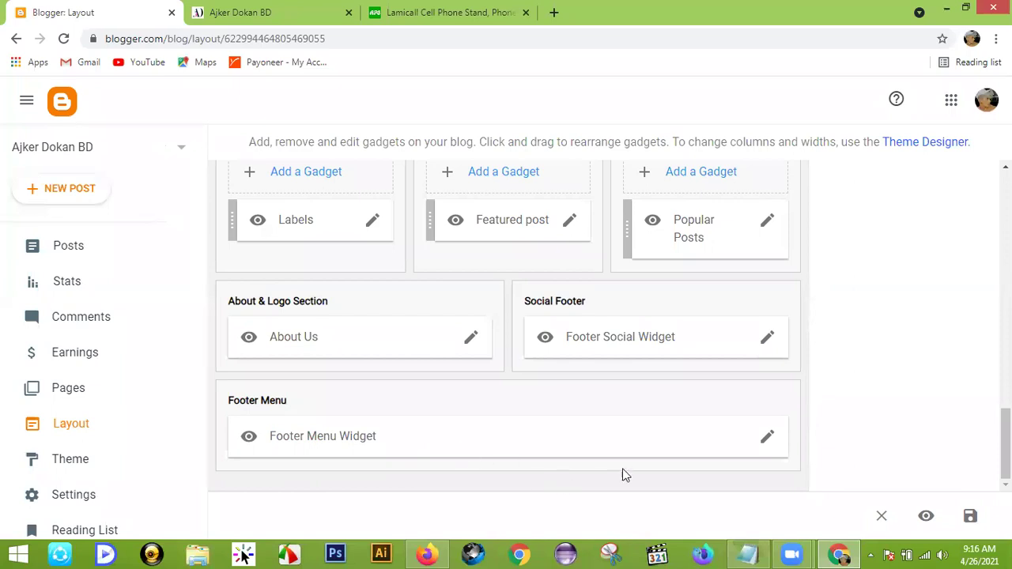
# Save the layout arrangement and switch to the live Ajker Dokan BD blog
pyautogui.scroll(6, 659, 427)
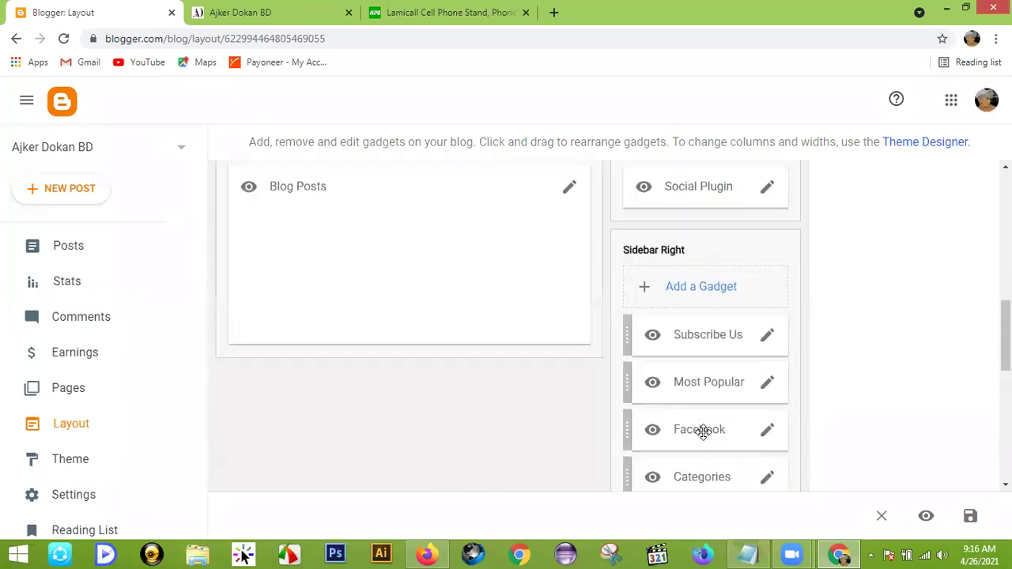
pyautogui.scroll(6, 700, 434)
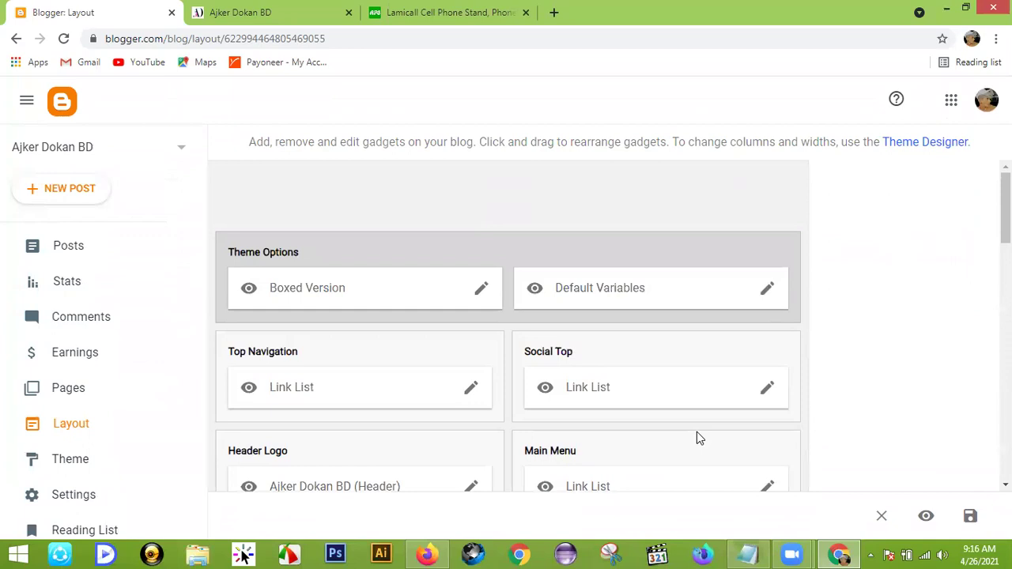
pyautogui.click(971, 518)
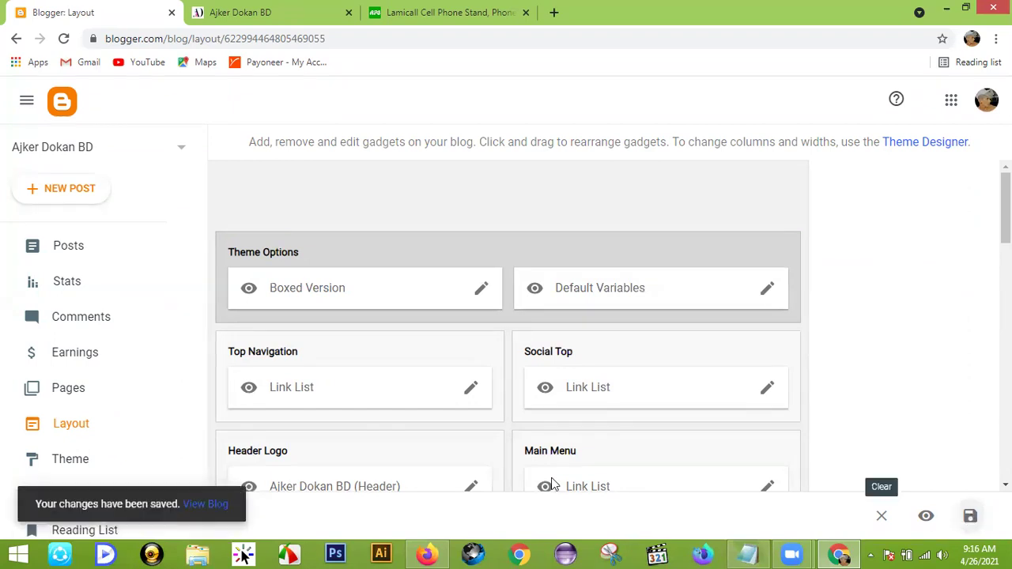
pyautogui.click(230, 15)
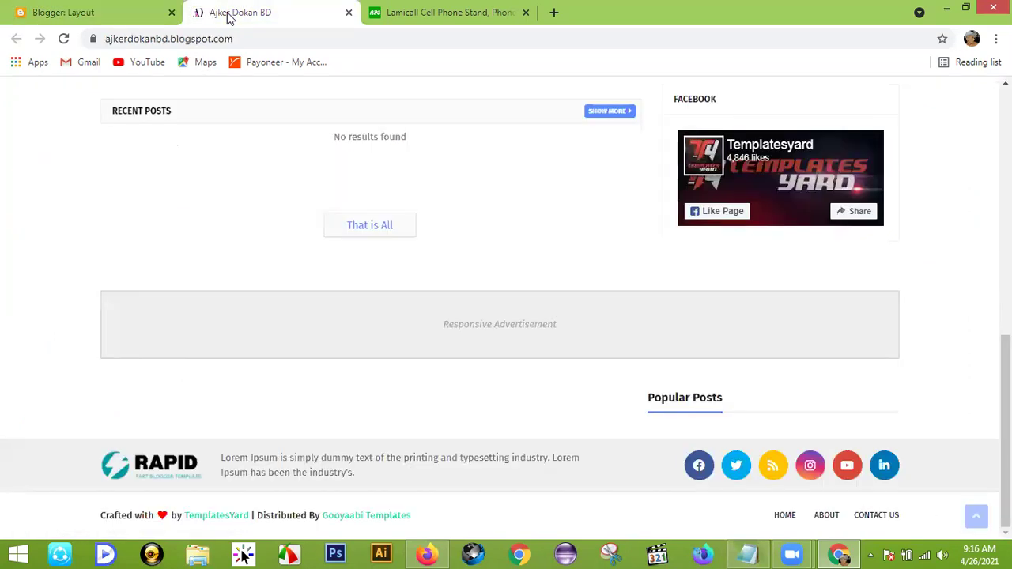
# Reload the live blog to review its header, then return to the Blogger layout editor
pyautogui.click(63, 37)
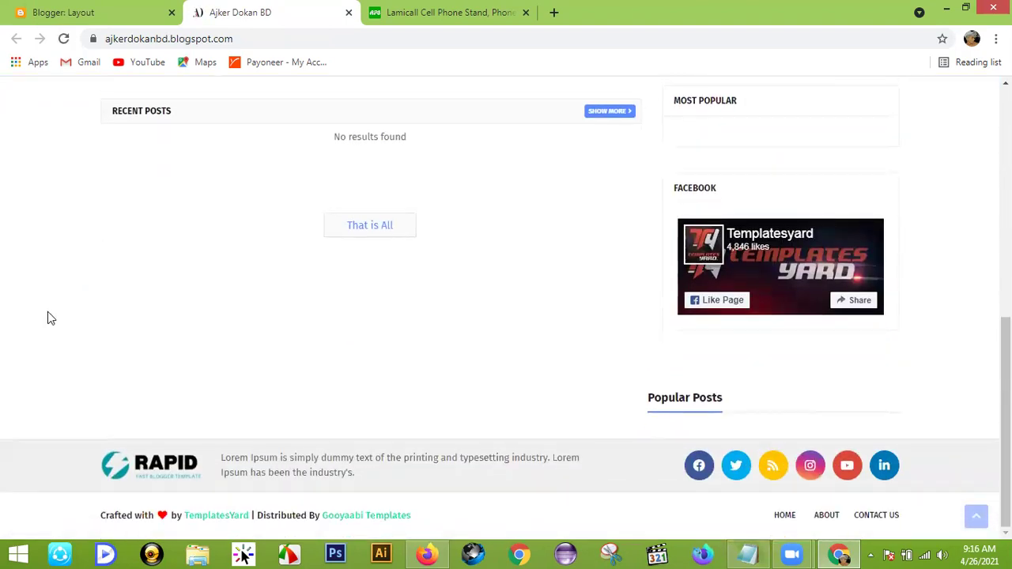
pyautogui.scroll(3, 48, 330)
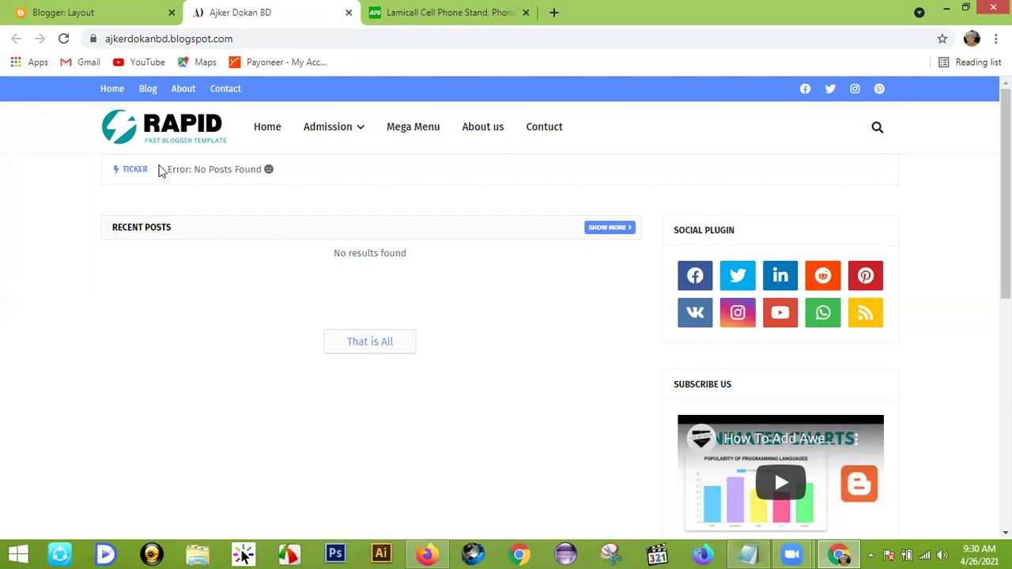
pyautogui.click(73, 13)
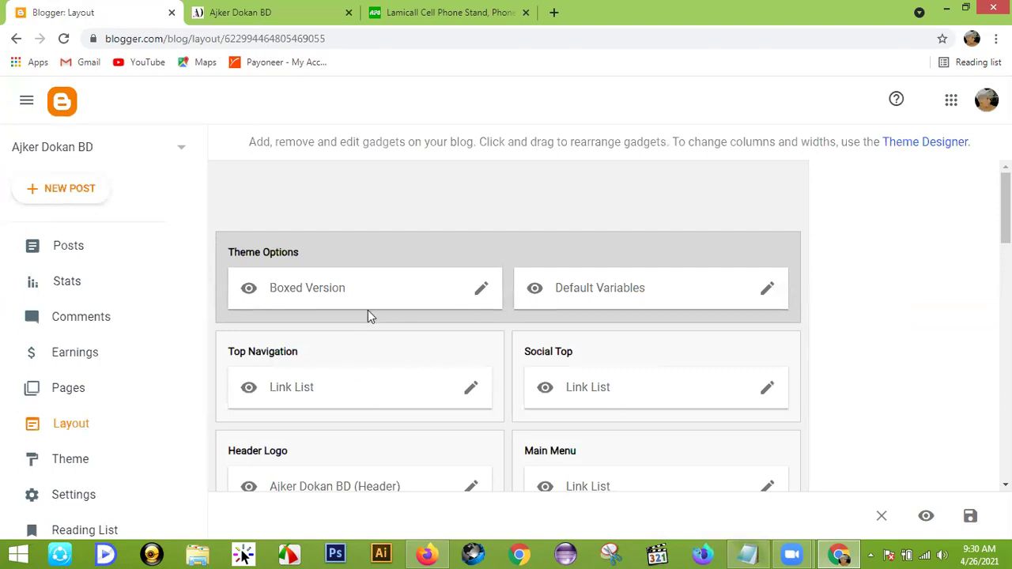
# Create a blank new post from the Posts list, then switch to the Lamicall phone stand page
pyautogui.click(73, 251)
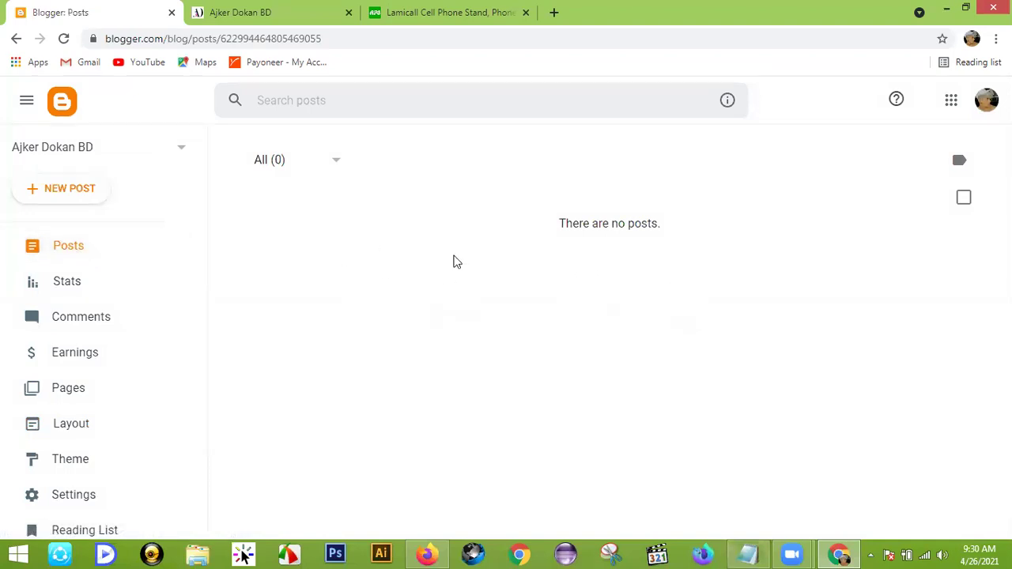
pyautogui.click(63, 192)
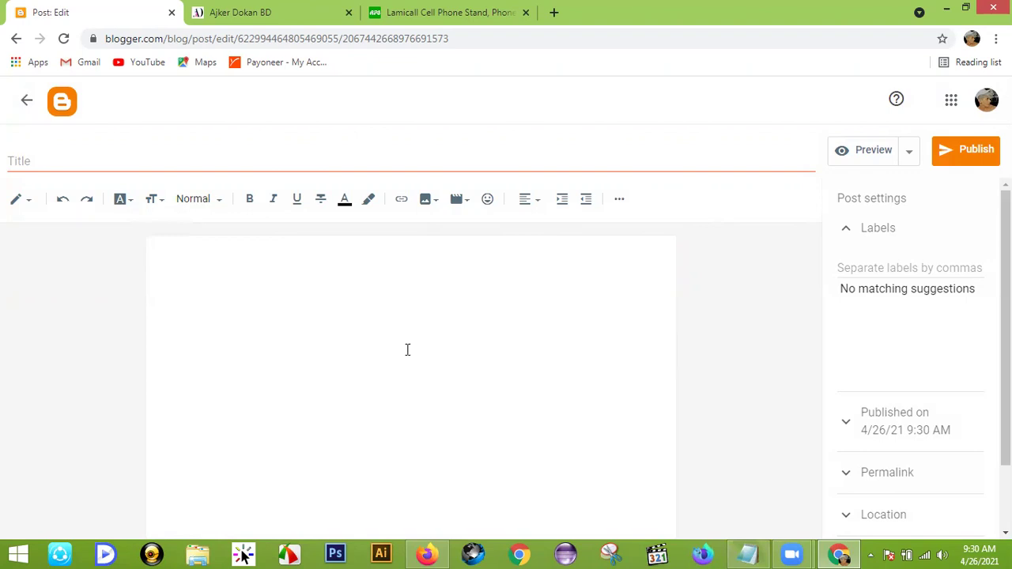
pyautogui.click(492, 13)
# Scroll over the Lamicall Cell Phone Stand listing, then open a blank browser tab
pyautogui.scroll(10, 387, 249)
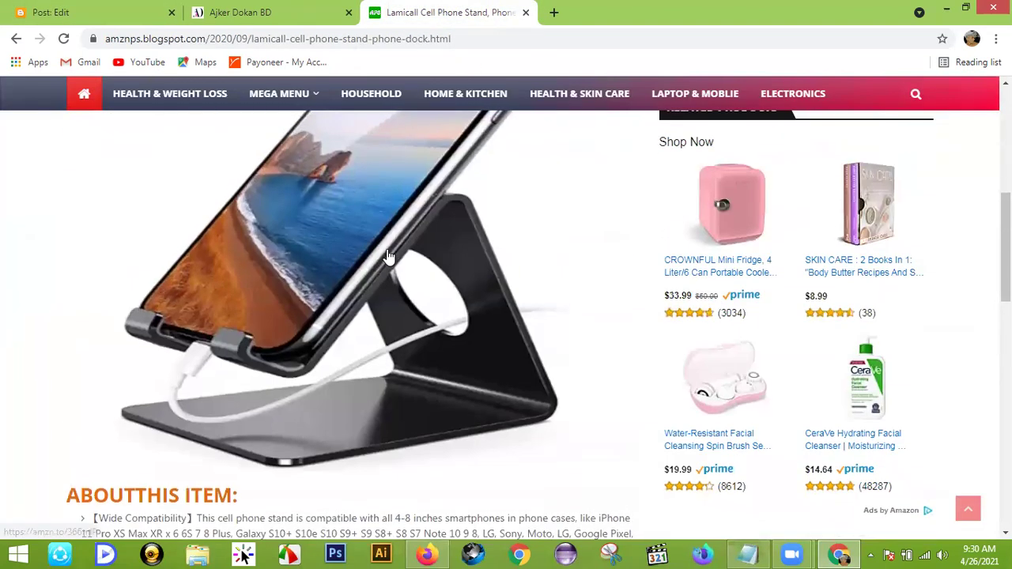
pyautogui.scroll(-10, 337, 252)
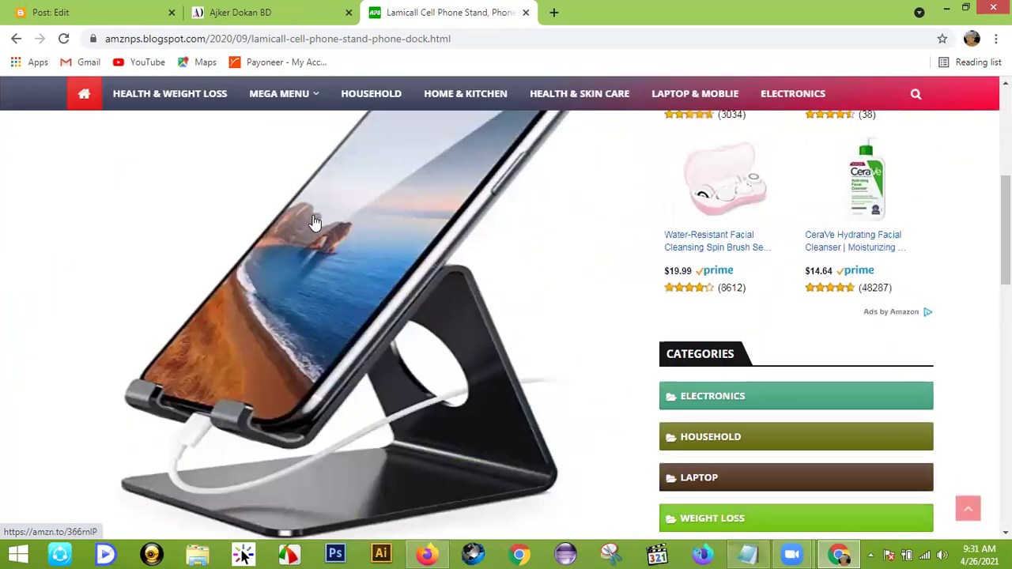
pyautogui.scroll(10, 316, 217)
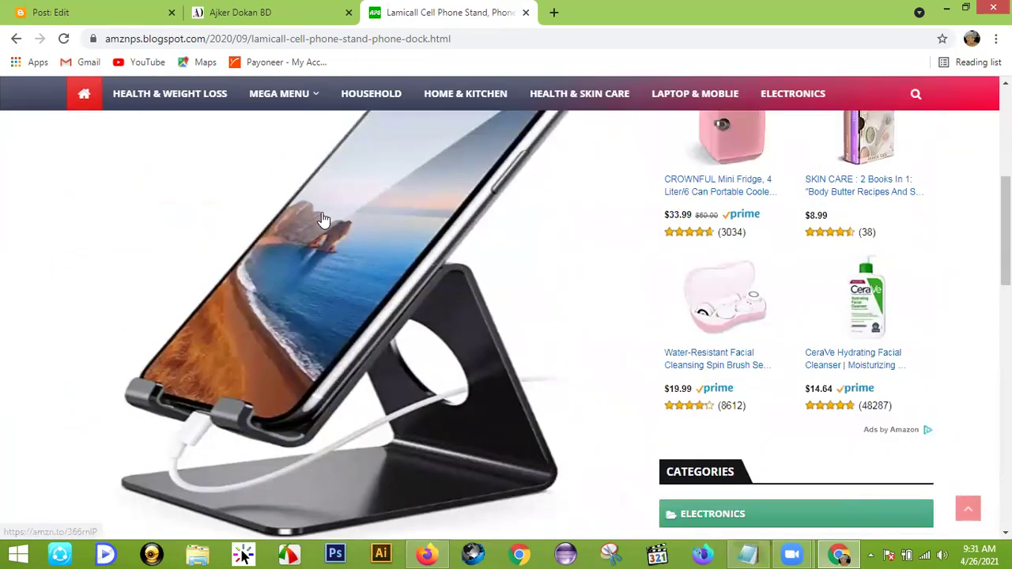
pyautogui.click(553, 12)
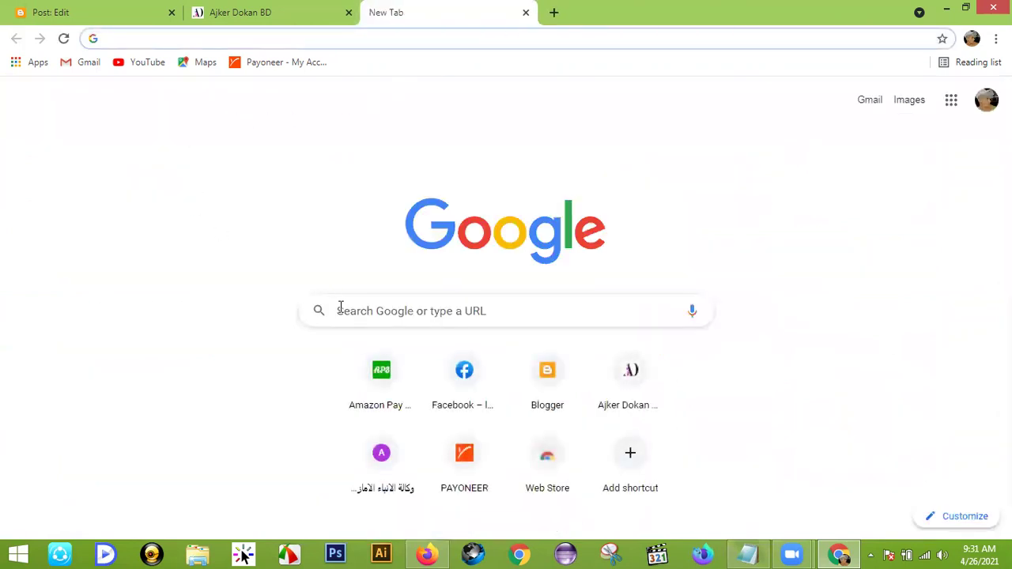
# Search Google for 'digital marketing', declining the site's location request
pyautogui.click(370, 316)
pyautogui.click(305, 149)
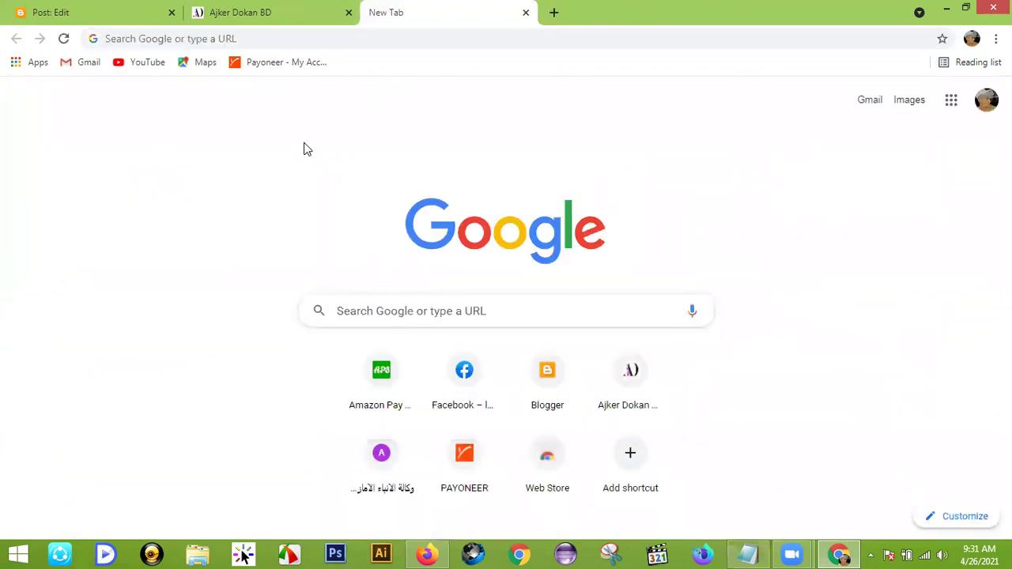
pyautogui.click(378, 316)
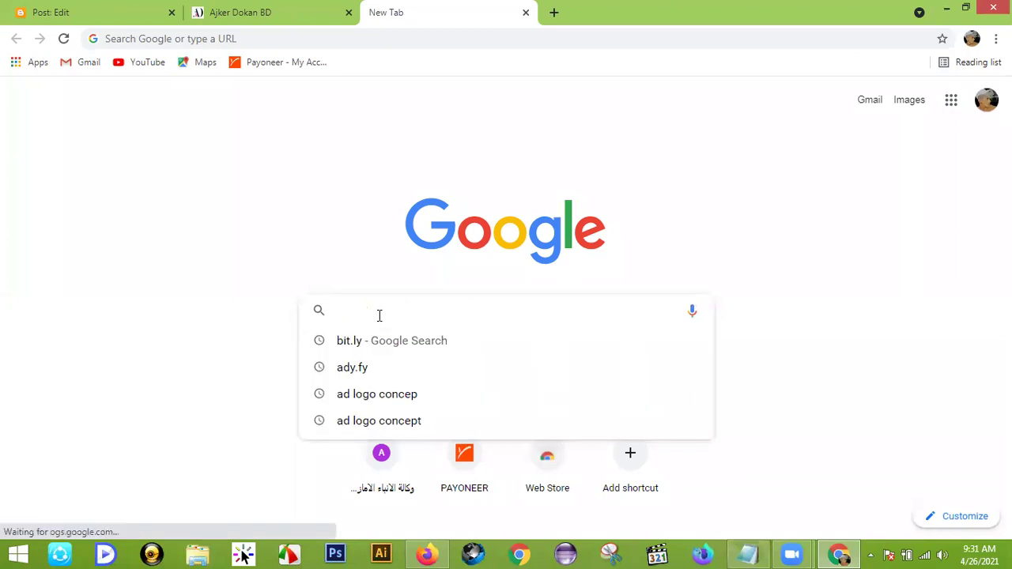
pyautogui.write('digita')
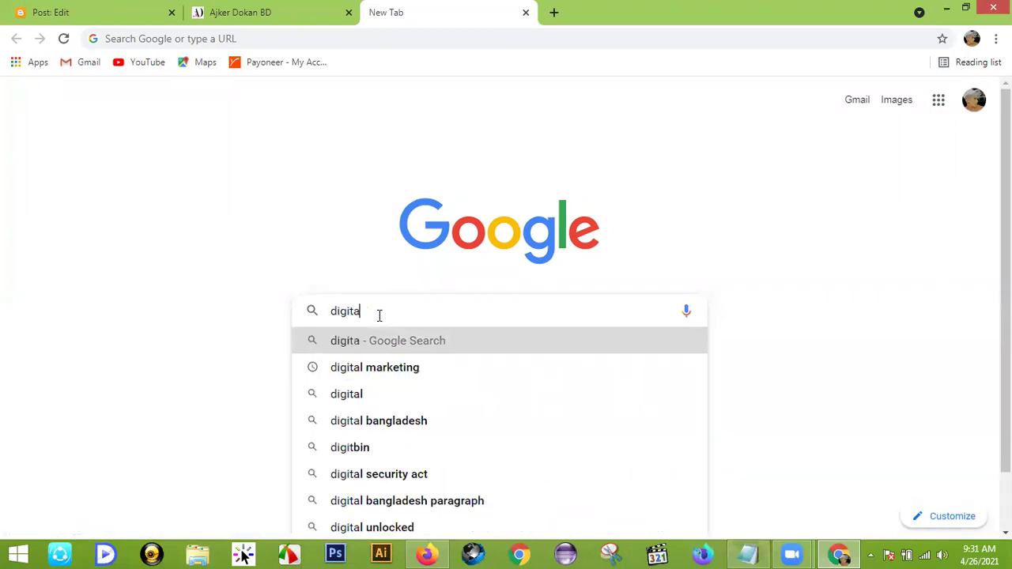
pyautogui.write('l marketi')
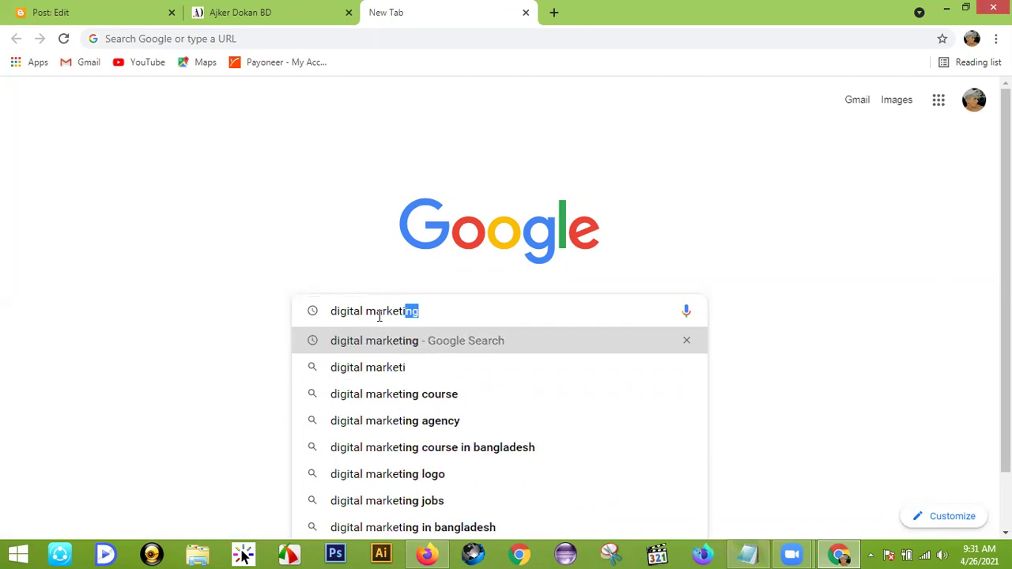
pyautogui.write('ng')
pyautogui.press('Return')
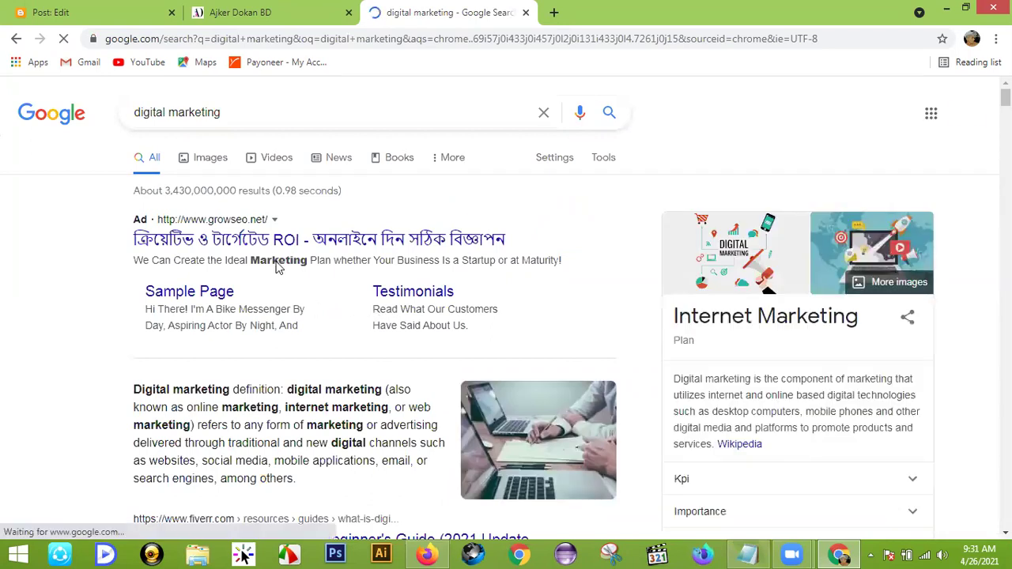
pyautogui.scroll(-2, 277, 272)
pyautogui.scroll(-3, 277, 274)
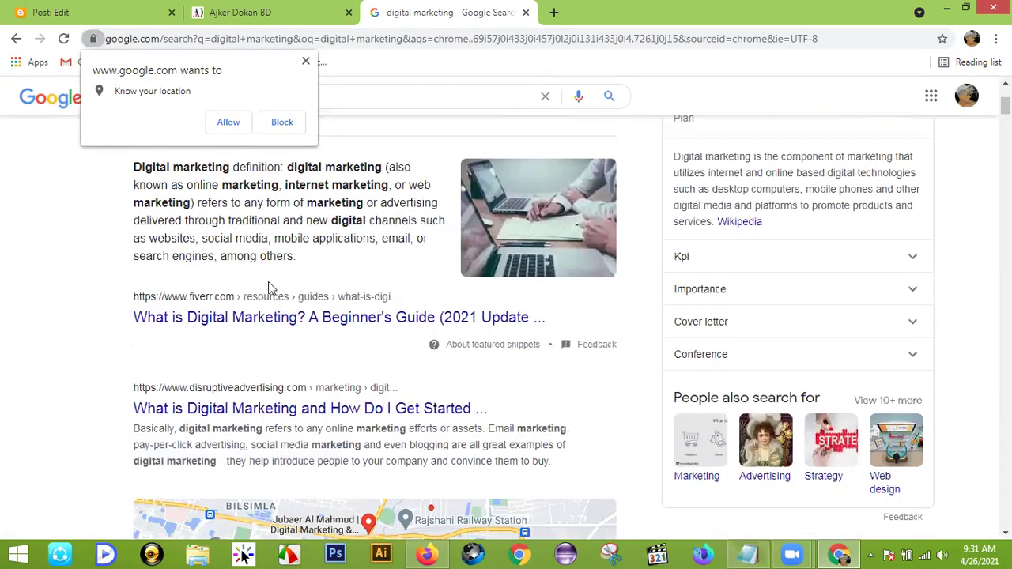
pyautogui.click(282, 122)
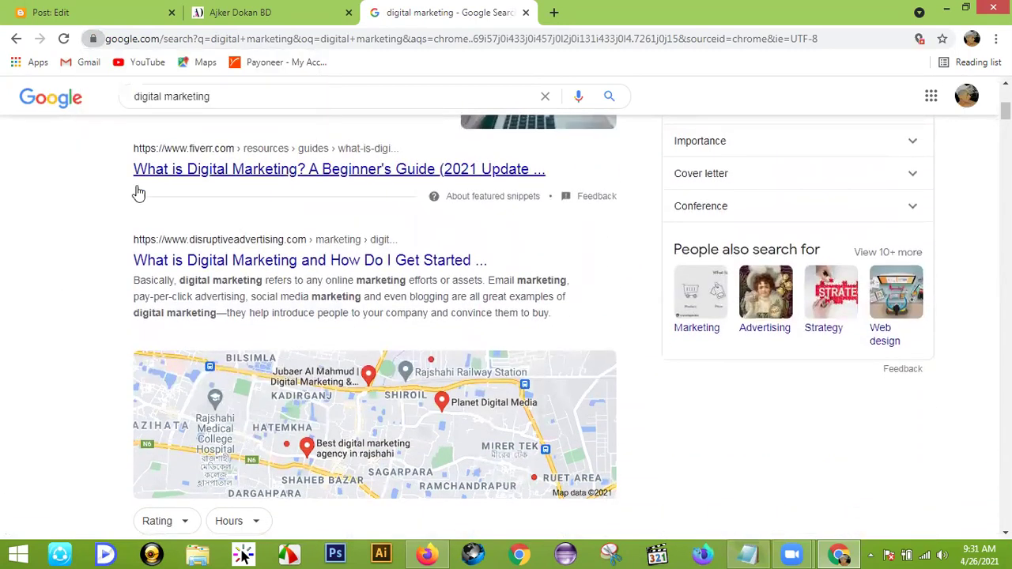
pyautogui.scroll(-6, 23, 292)
pyautogui.scroll(-2, 32, 286)
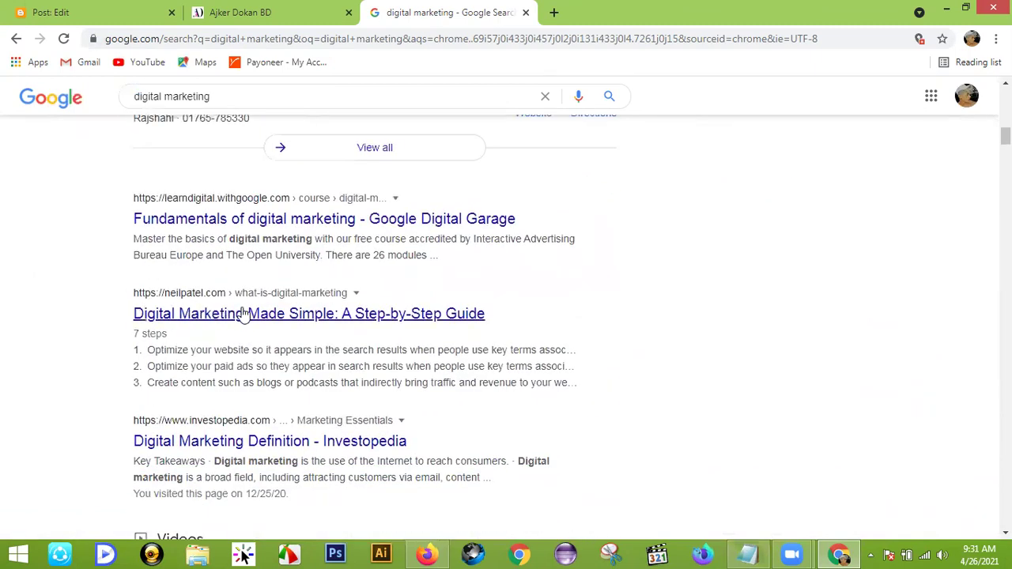
# Open the Neil Patel and Investopedia results in background tabs, then close the Neil Patel one
pyautogui.middleClick(265, 315)
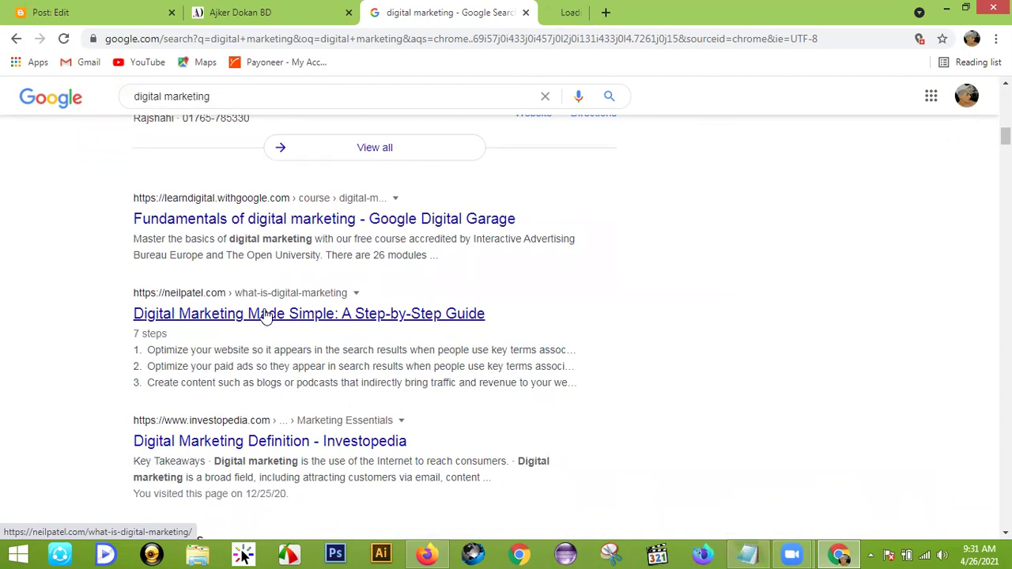
pyautogui.scroll(-3, 15, 380)
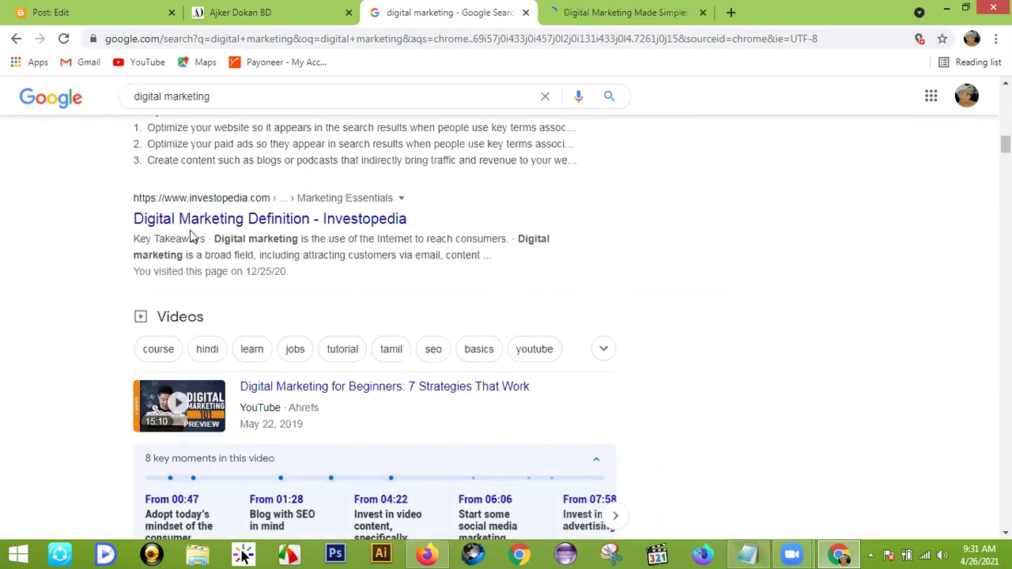
pyautogui.middleClick(207, 227)
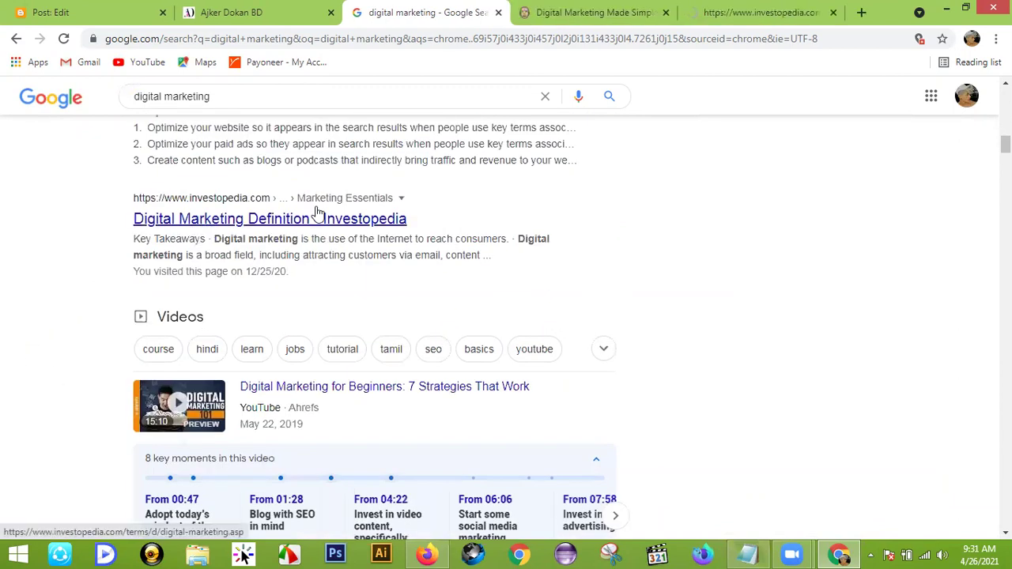
pyautogui.click(603, 18)
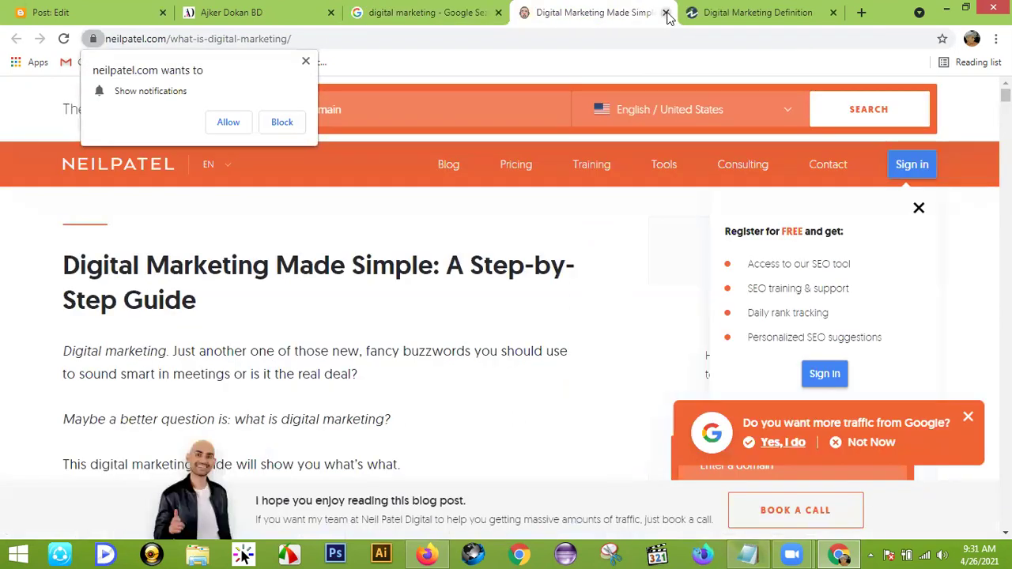
pyautogui.click(666, 13)
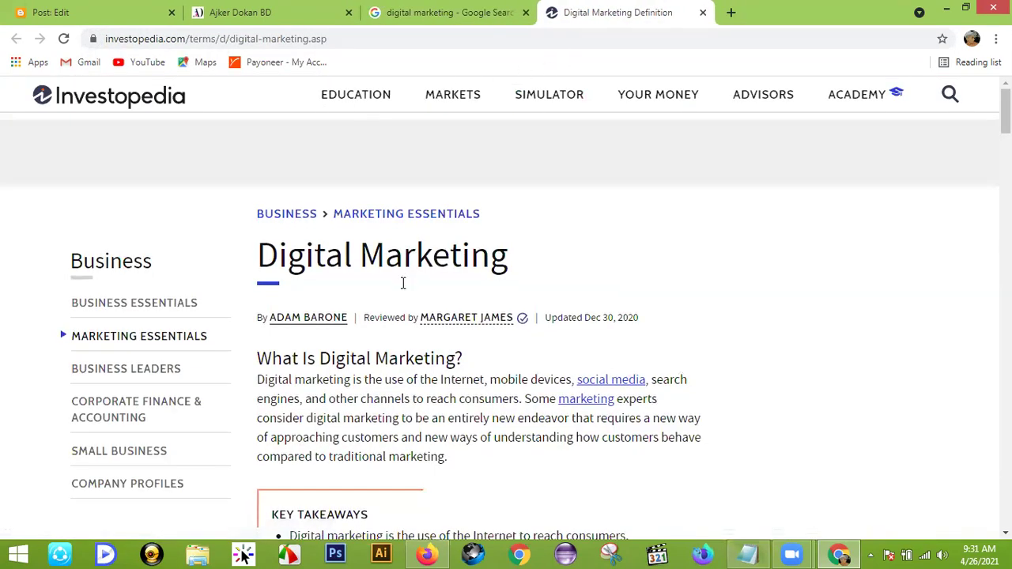
# Scroll through Investopedia's Digital Marketing definition article, then open a blank new tab
pyautogui.scroll(-7, 402, 283)
pyautogui.scroll(-4, 408, 328)
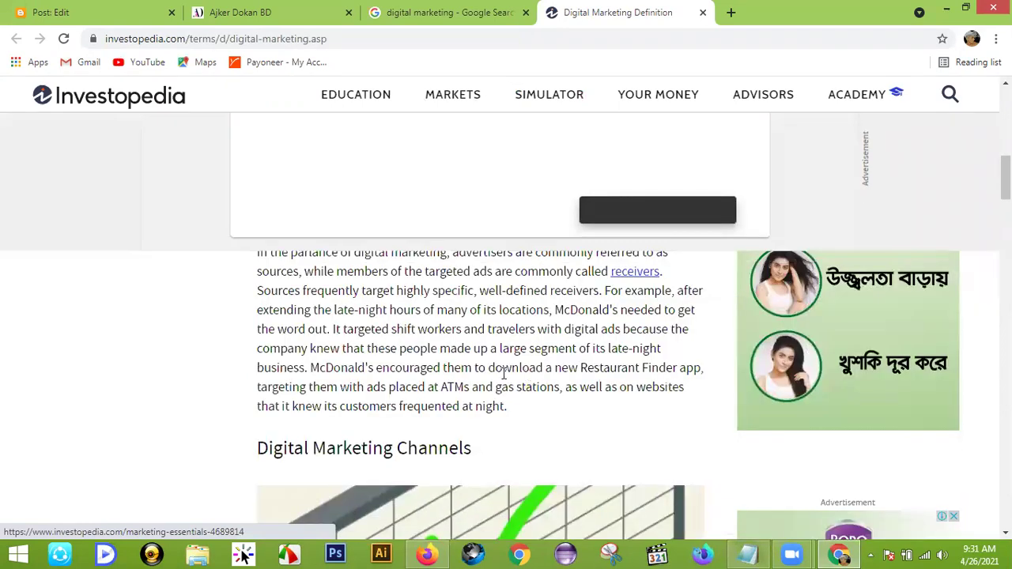
pyautogui.scroll(5, 474, 368)
pyautogui.scroll(-3, 672, 361)
pyautogui.scroll(2, 870, 214)
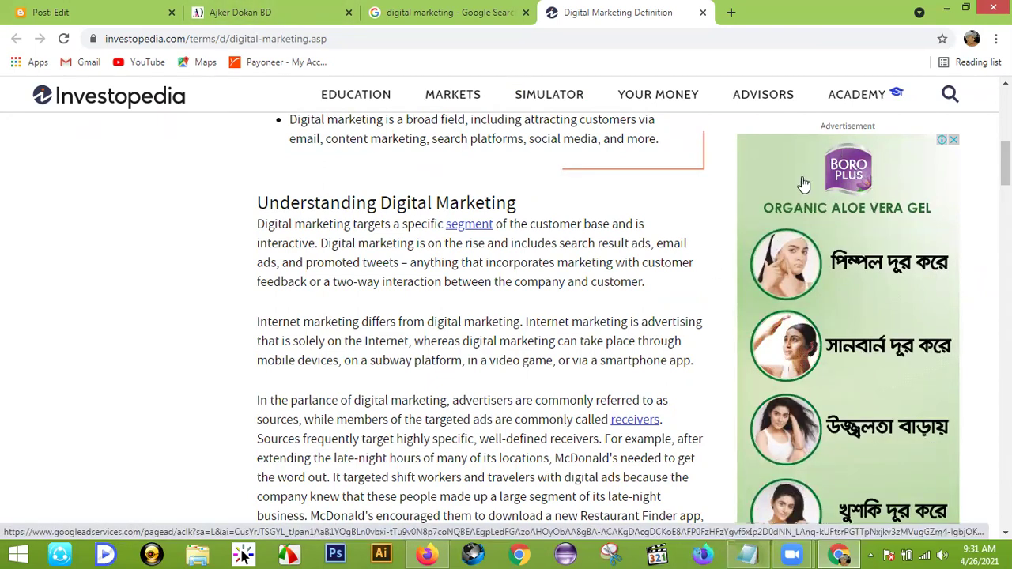
pyautogui.scroll(-3, 851, 317)
pyautogui.scroll(-1, 836, 322)
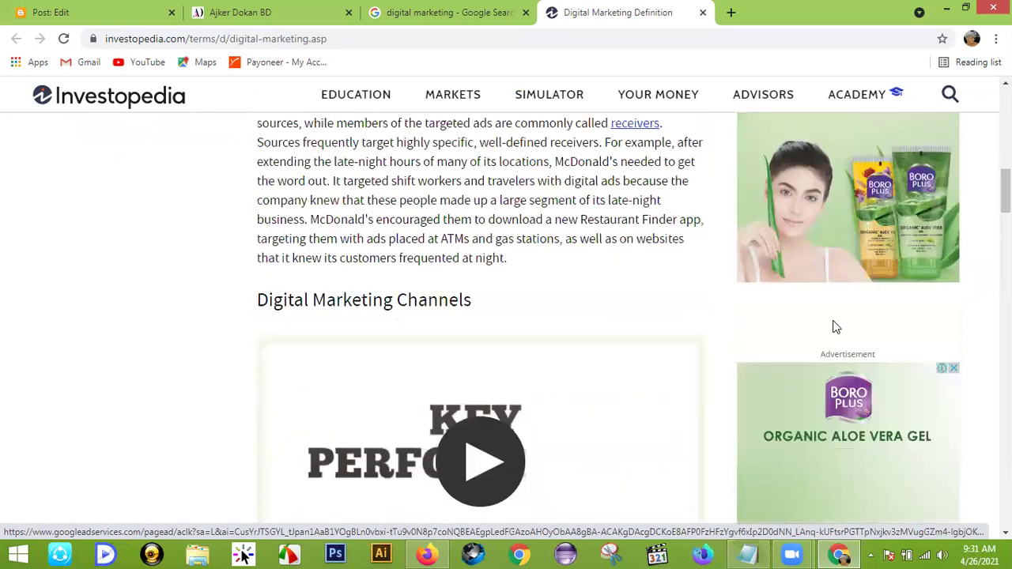
pyautogui.scroll(-1, 799, 380)
pyautogui.scroll(-2, 794, 379)
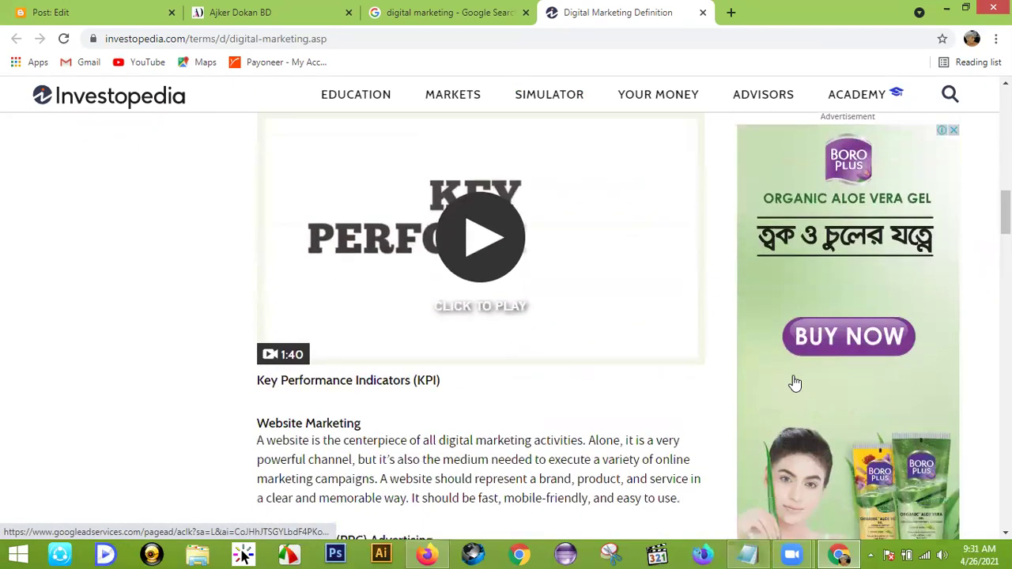
pyautogui.scroll(-2, 790, 305)
pyautogui.scroll(-1, 115, 245)
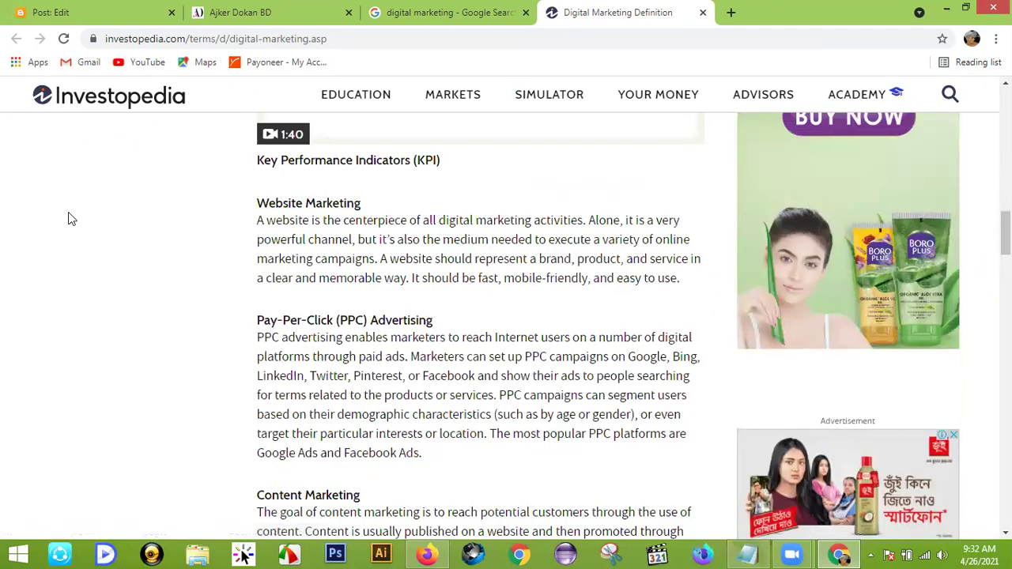
pyautogui.scroll(-3, 68, 220)
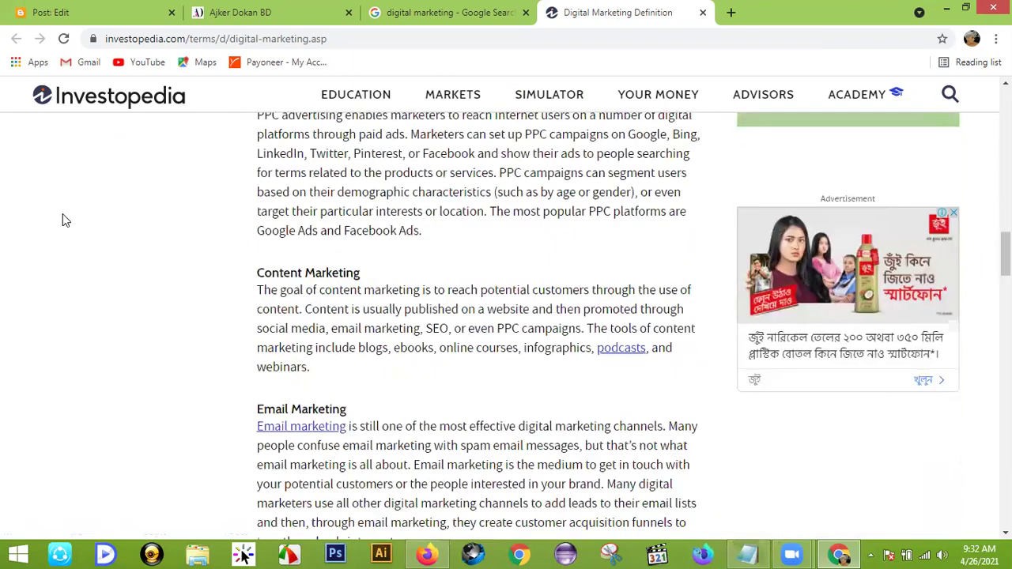
pyautogui.scroll(-8, 61, 213)
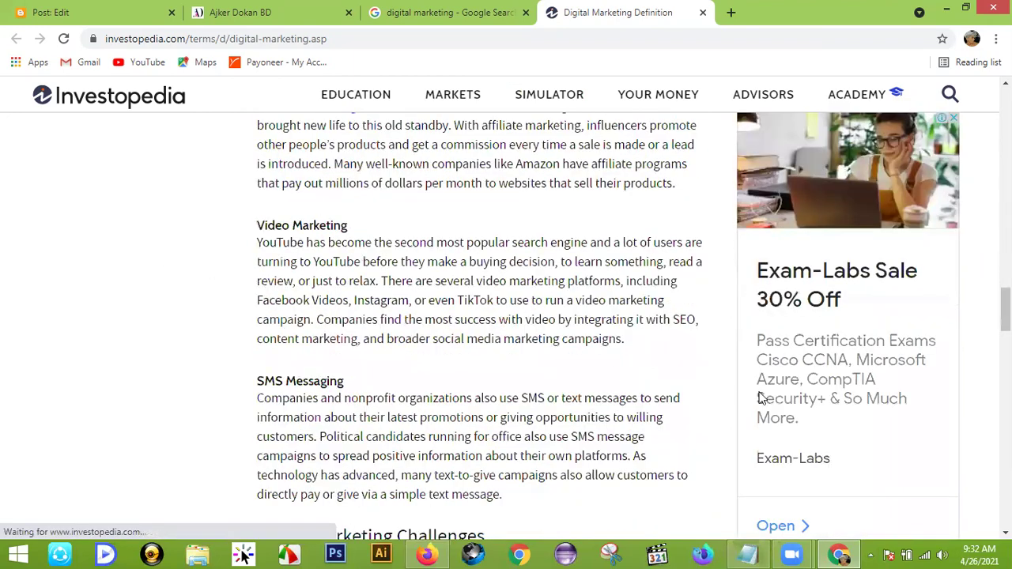
pyautogui.scroll(8, 837, 407)
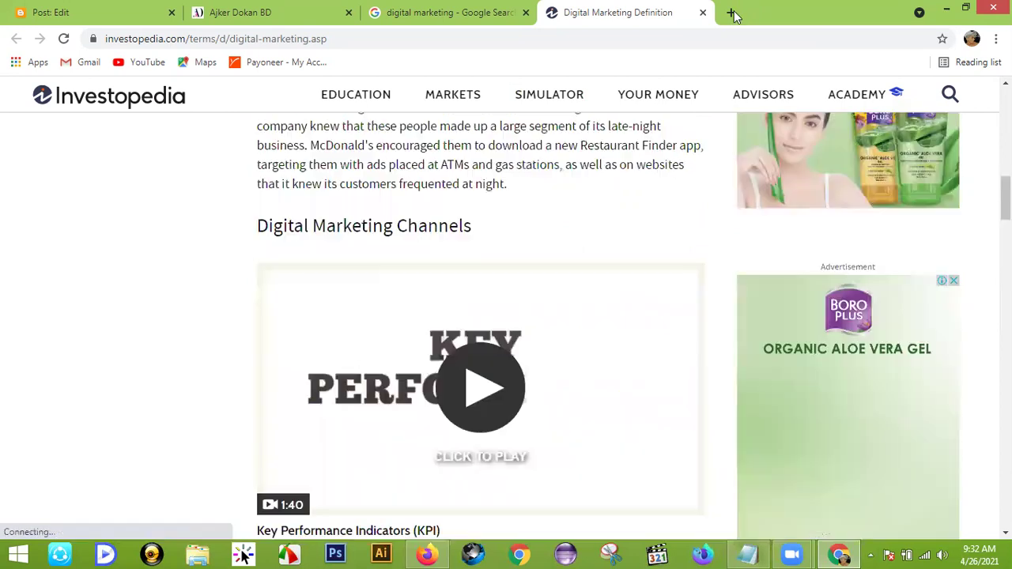
pyautogui.click(731, 12)
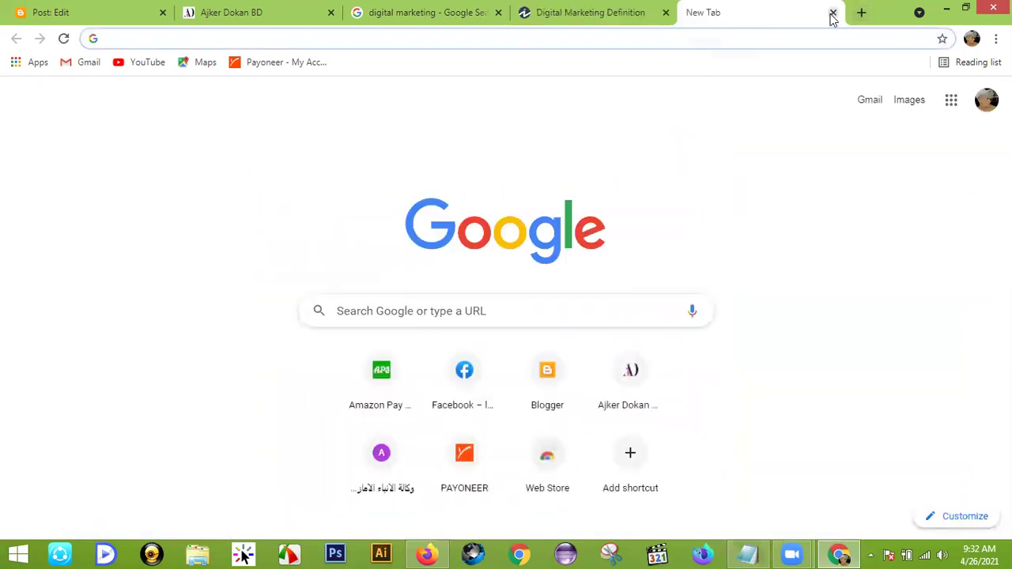
# Load amznps.blogspot.com from the Amazon Pay shortcut and browse its Recent Posts and product ads
pyautogui.click(382, 371)
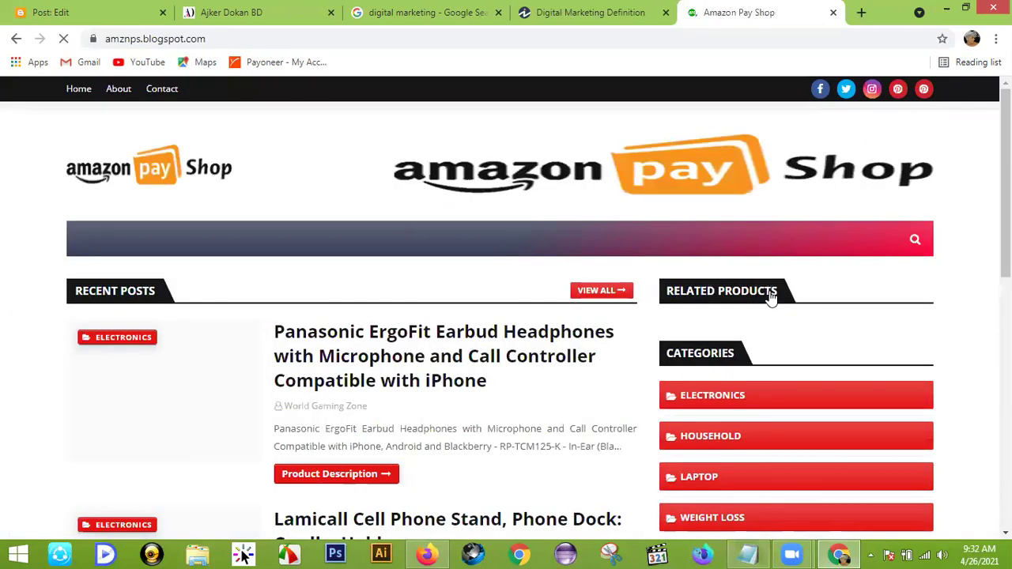
pyautogui.scroll(-2, 771, 293)
pyautogui.scroll(-3, 771, 291)
pyautogui.scroll(7, 771, 305)
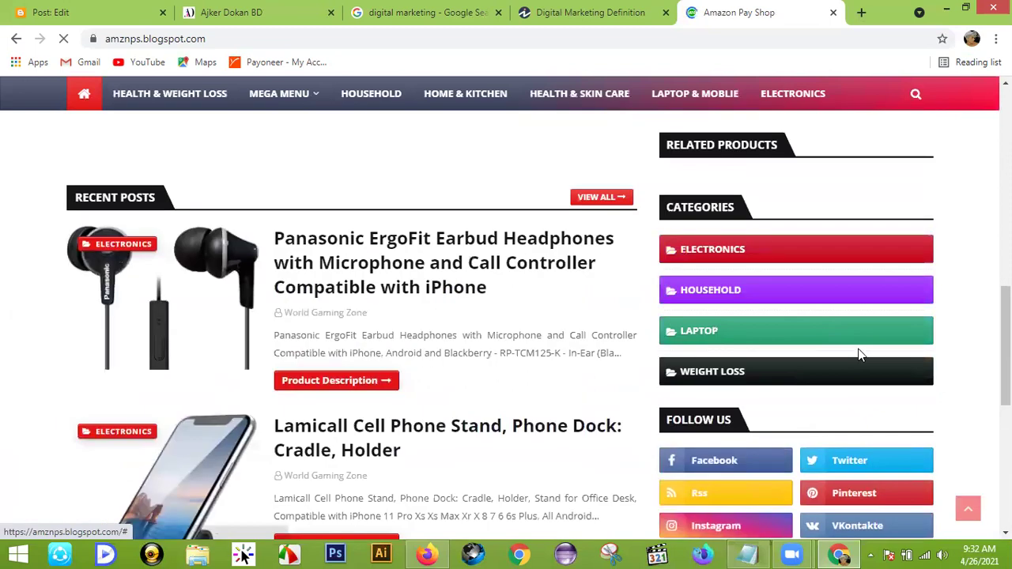
pyautogui.scroll(-3, 961, 364)
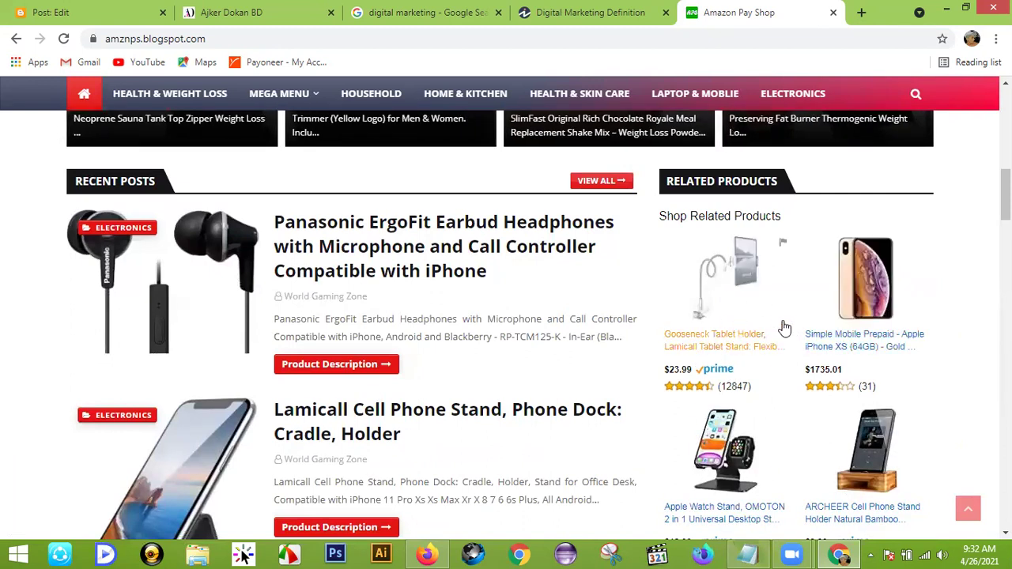
pyautogui.scroll(-1, 873, 333)
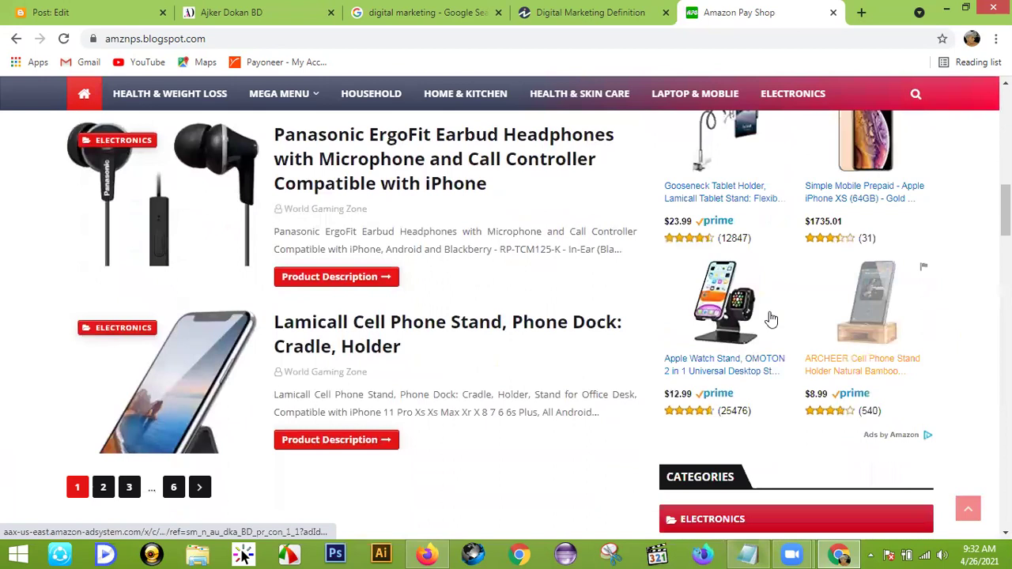
pyautogui.scroll(2, 777, 333)
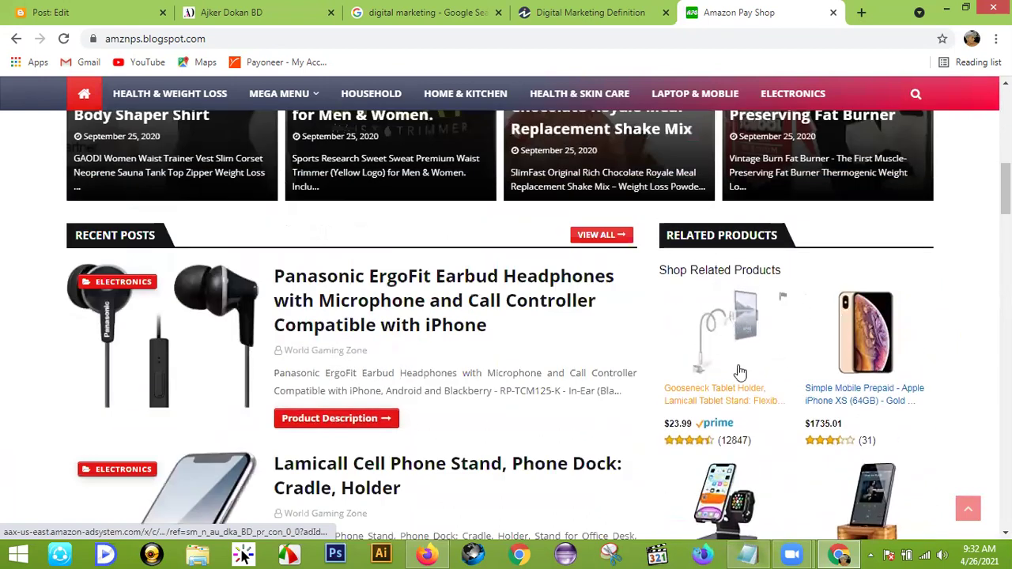
pyautogui.scroll(-2, 783, 285)
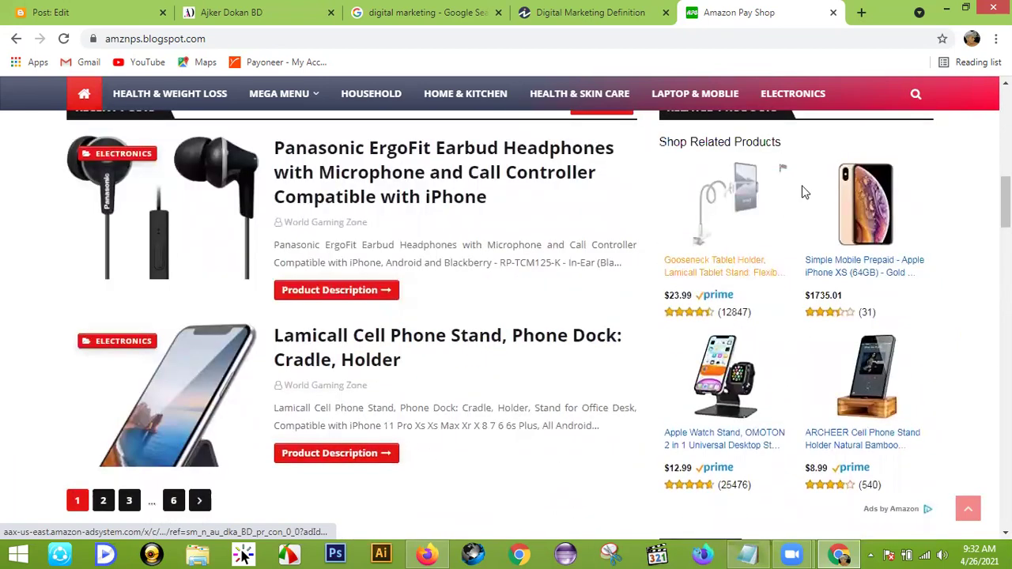
# Close the Amazon Pay Shop tab and select the 'What Is Digital Marketing?' heading and paragraph
pyautogui.click(833, 13)
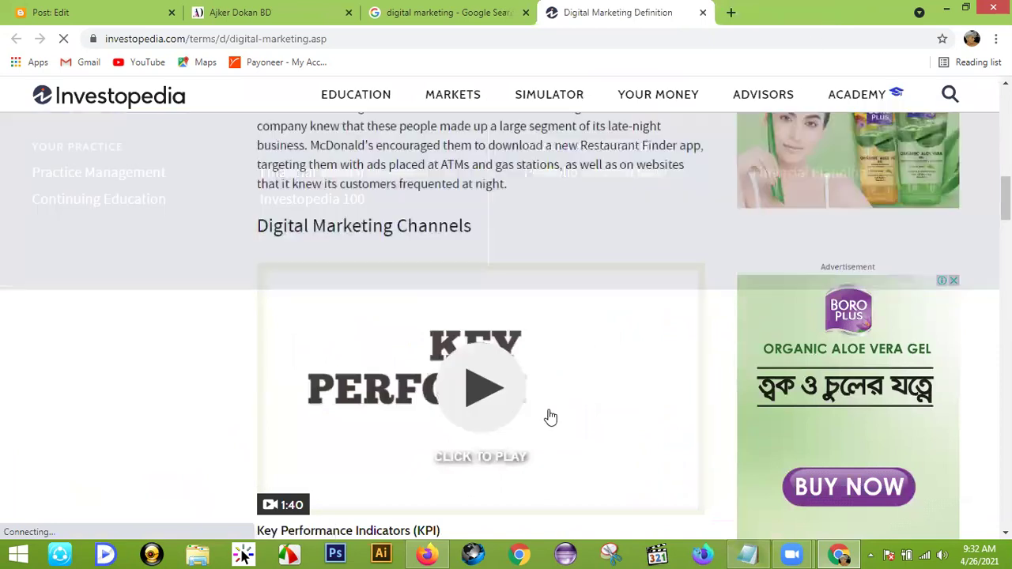
pyautogui.scroll(-3, 146, 400)
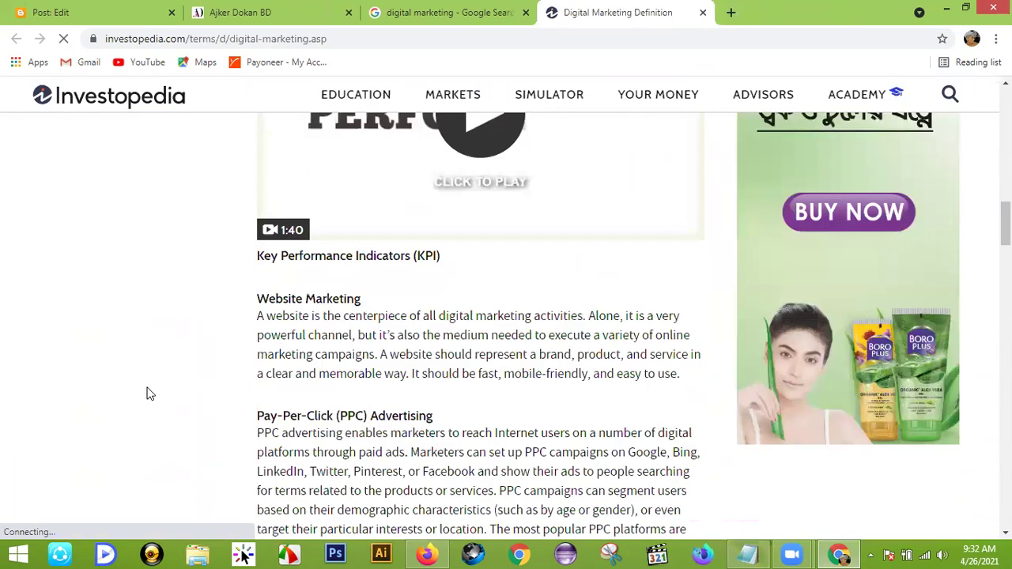
pyautogui.scroll(5, 150, 391)
pyautogui.scroll(5, 150, 385)
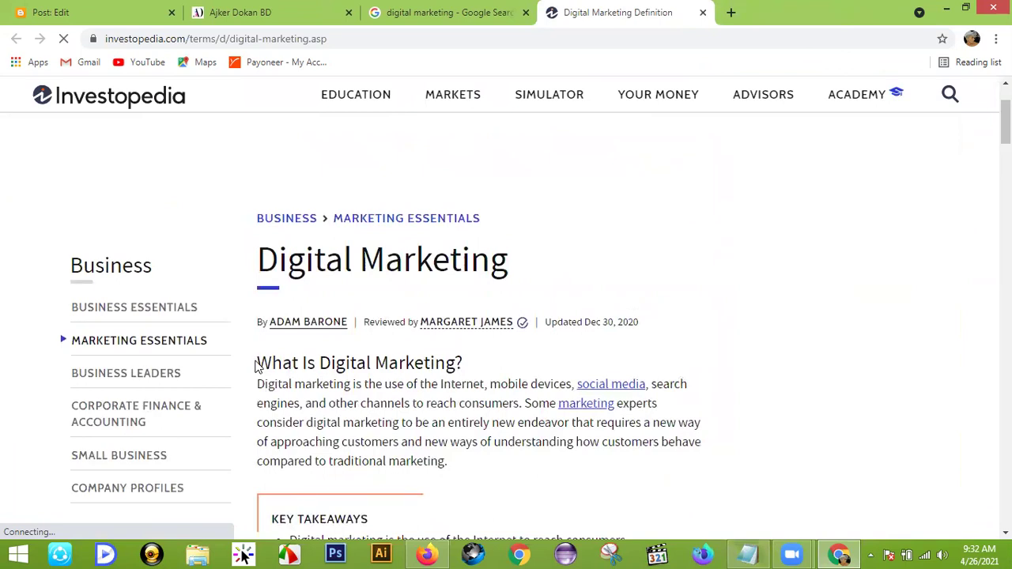
pyautogui.scroll(-2, 257, 366)
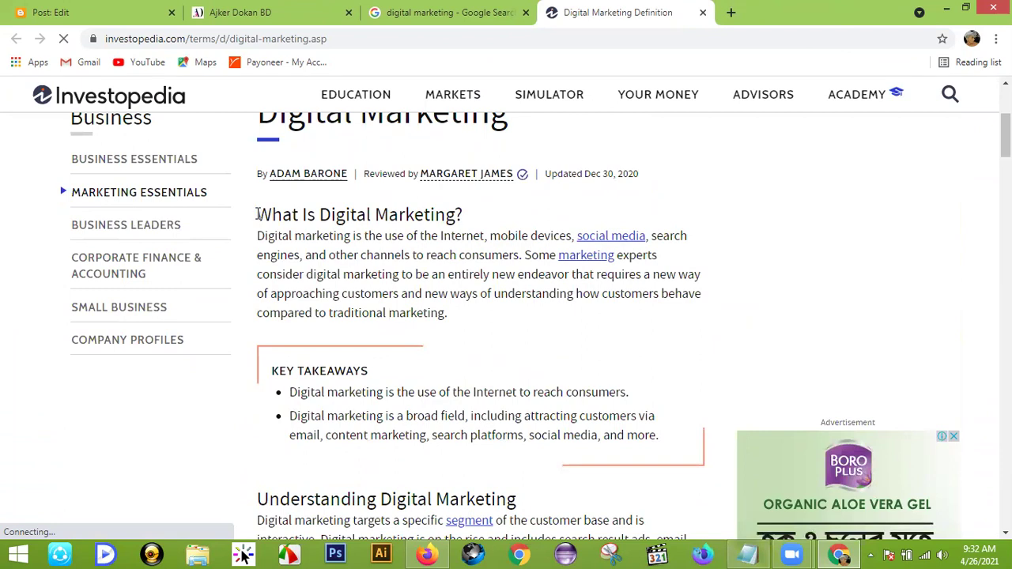
pyautogui.moveTo(258, 215); pyautogui.dragTo(459, 314)
pyautogui.hotkey('ctrl', 'c')
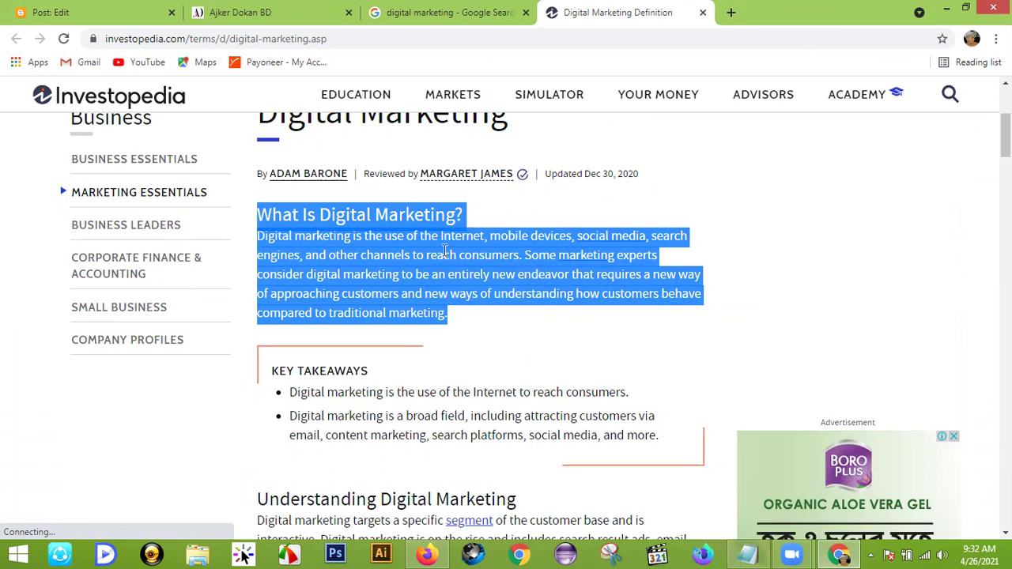
# Glance at the Blogger post editor, return to Investopedia, and minimize Chrome
pyautogui.click(69, 13)
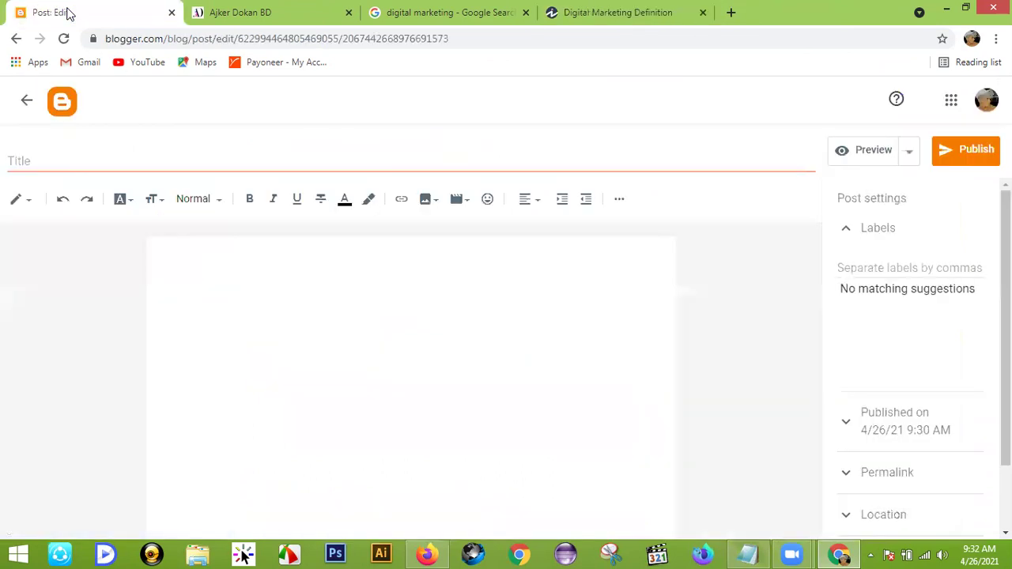
pyautogui.click(636, 13)
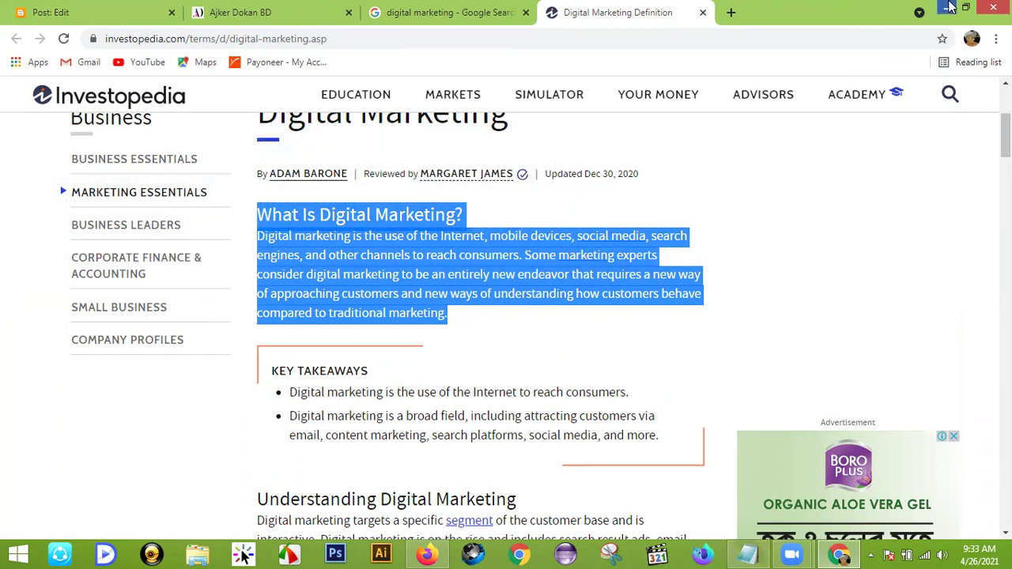
pyautogui.click(946, 8)
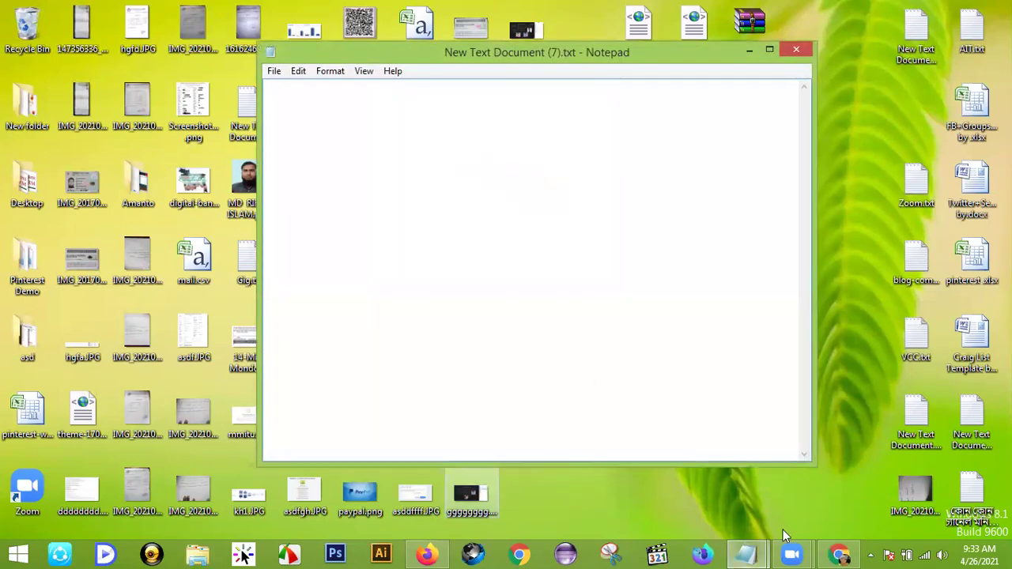
# Paste the heading and paragraph into New Text Document (7).txt, then return to the Investopedia article
pyautogui.click(834, 554)
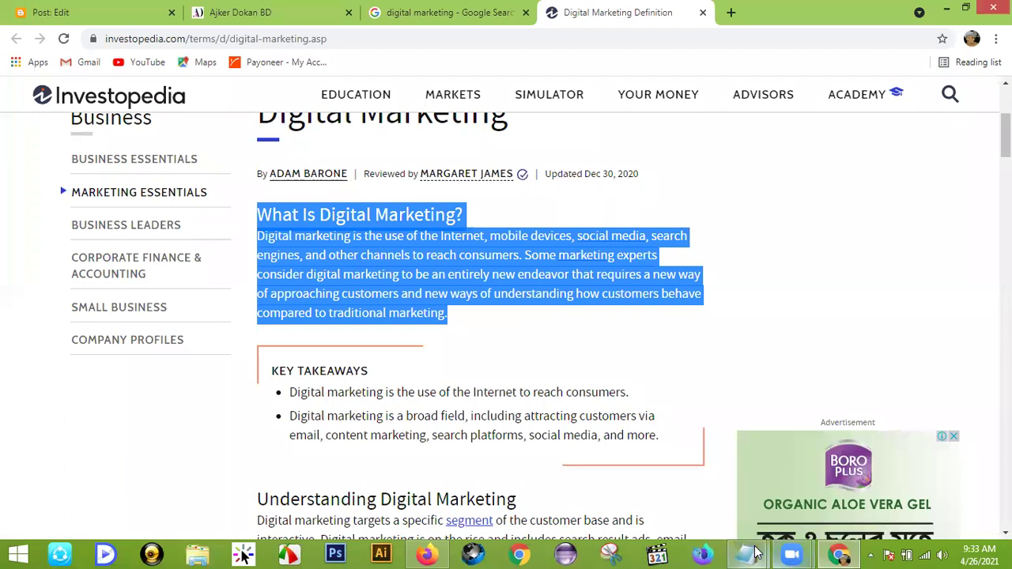
pyautogui.click(745, 553)
pyautogui.click(794, 460)
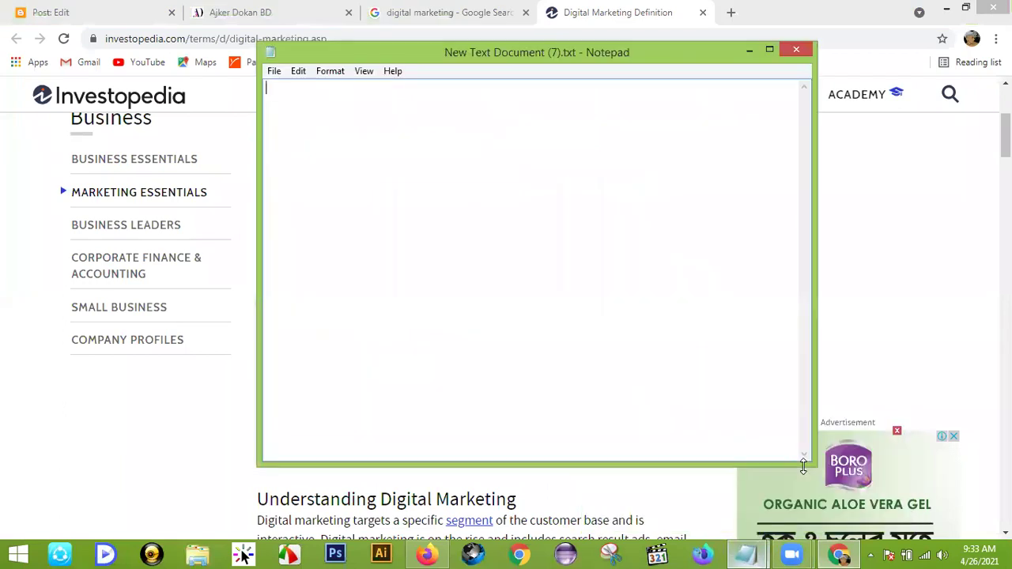
pyautogui.hotkey('ctrl', 'v')
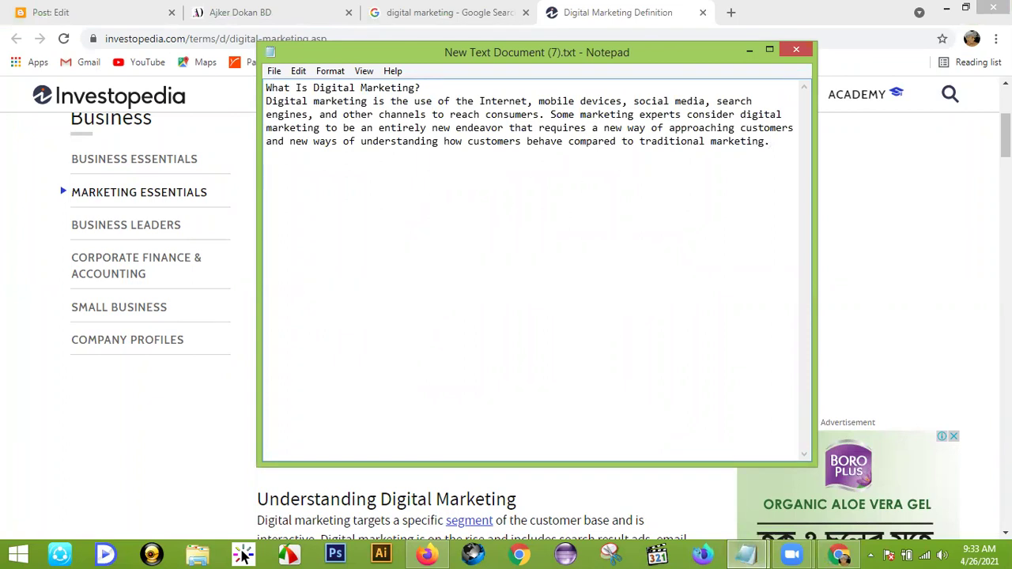
pyautogui.click(121, 431)
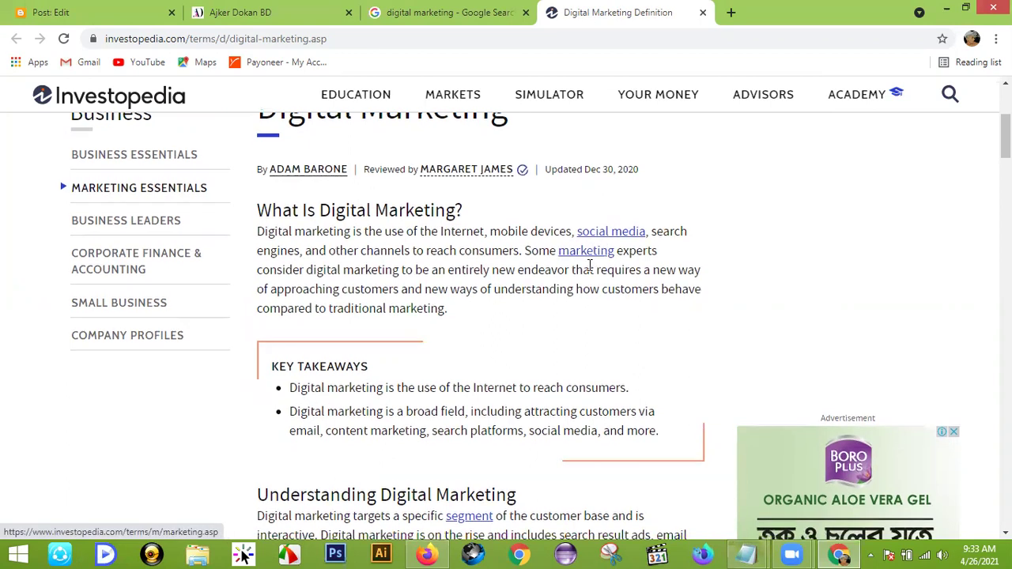
# Select the Understanding Digital Marketing section in the Investopedia article
pyautogui.scroll(-3, 593, 269)
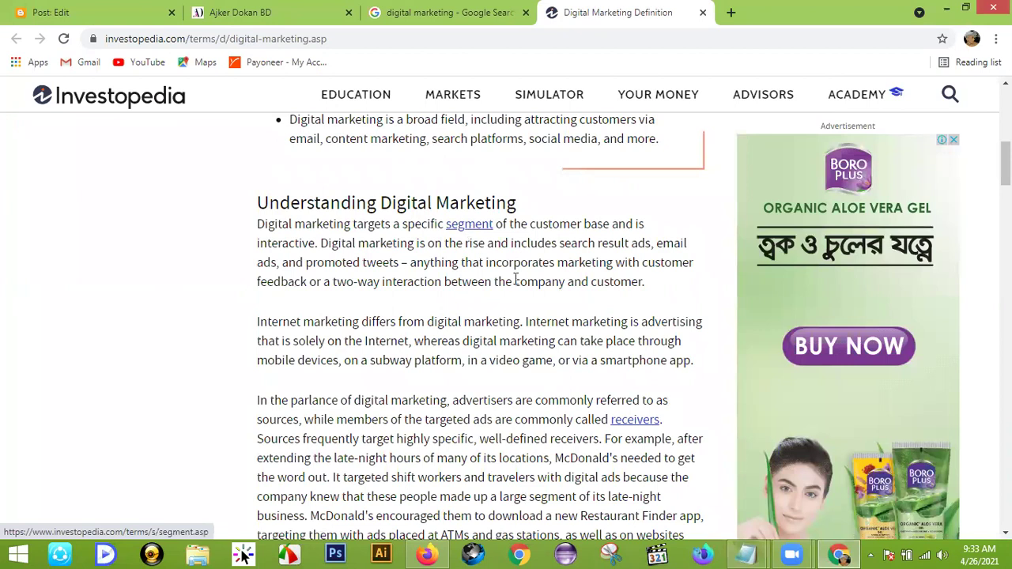
pyautogui.scroll(2, 664, 316)
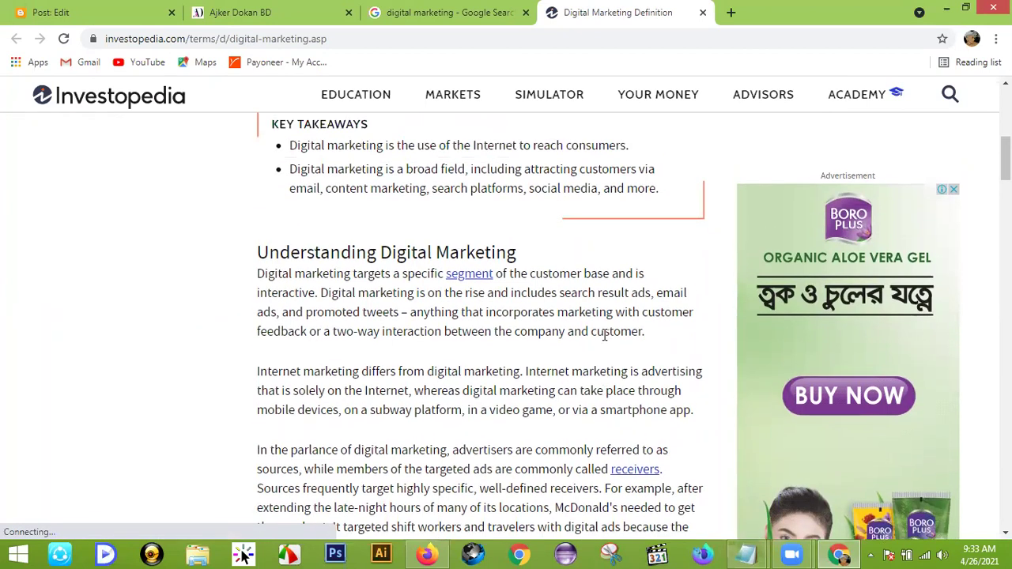
pyautogui.scroll(-3, 477, 197)
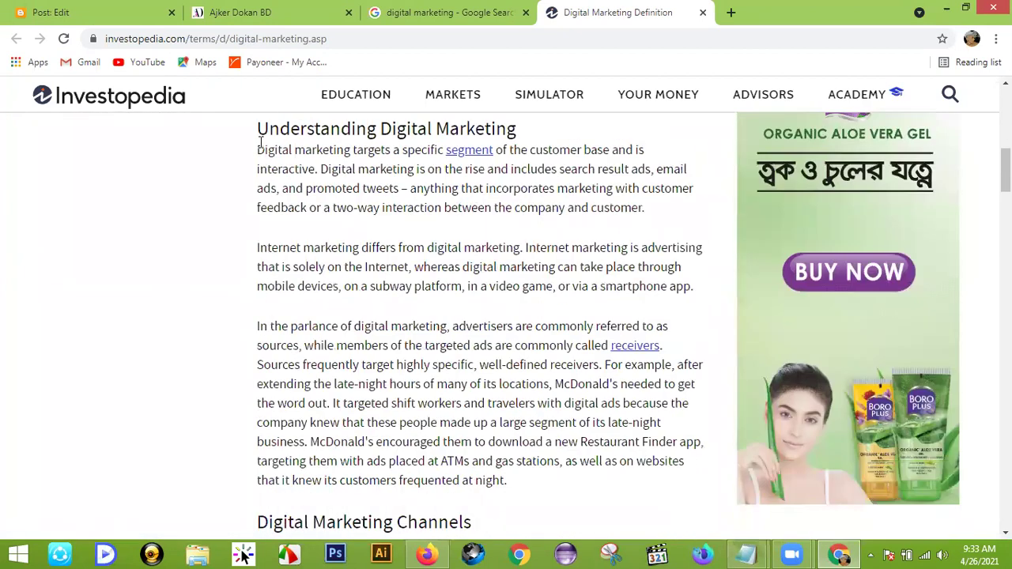
pyautogui.moveTo(258, 128); pyautogui.dragTo(485, 305)
pyautogui.scroll(-2, 332, 267)
pyautogui.scroll(-1, 391, 269)
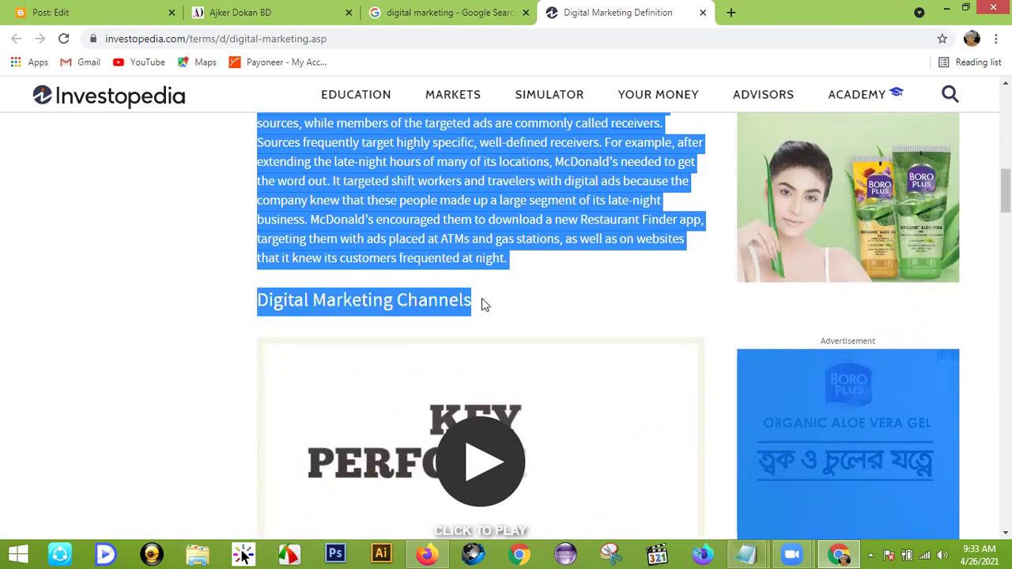
pyautogui.scroll(-4, 624, 356)
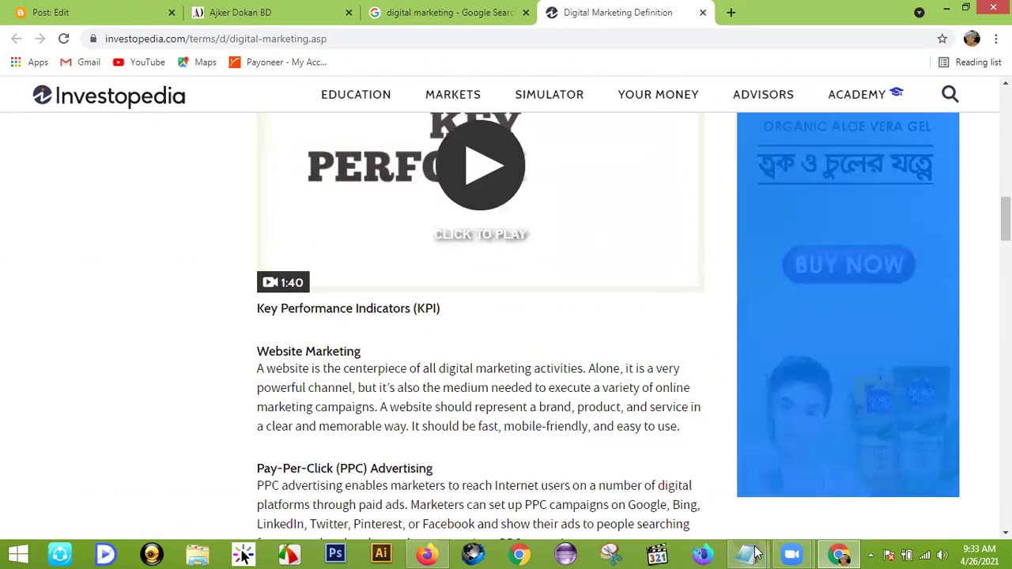
# Paste it at the end of the Notepad draft and delete the stray Digital Marketing Channels heading
pyautogui.moveTo(745, 554)
pyautogui.click(820, 470)
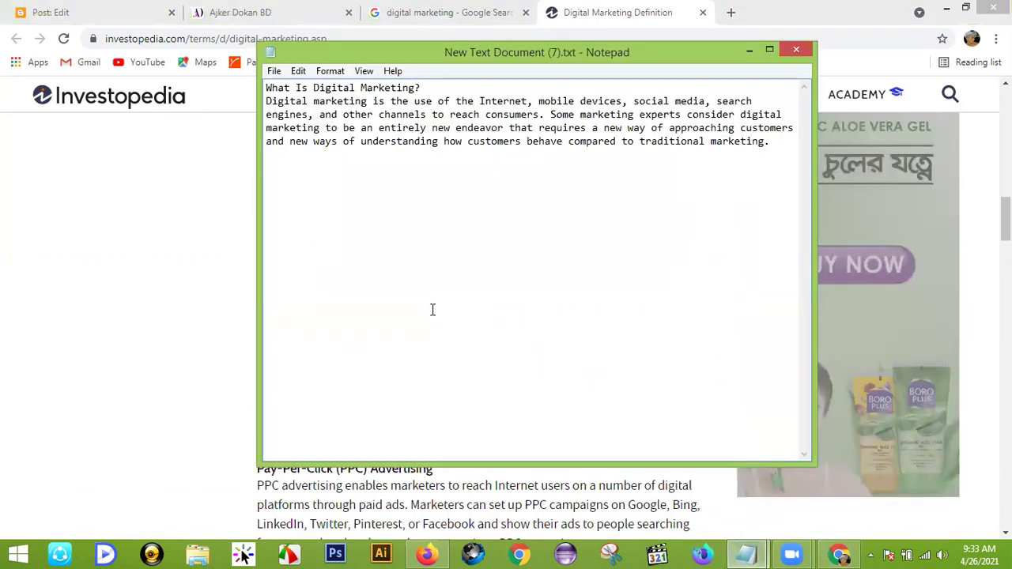
pyautogui.write("Understanding Digital Marketing Digital marketing targets a specific segment of the customer base and is interactive. Digital marketing is on the rise and includes search result ads, email ads, and promoted tweets – anything that incorporates marketing with customer feedback or a two-way interaction between the company and customer.   Internet marketing differs from digital marketing. Internet marketing is advertising that is solely on the Internet, whereas digital marketing can take place through mobile devices, on a subway platform, in a video game, or via a smartphone app.   In the parlance of digital marketing, advertisers are commonly referred to as sources, while members of the targeted ads are commonly called receivers. Sources frequently target highly specific, well-defined receivers. For example, after extending the late-night hours of many of its locations, McDonald's needed to get the word out. It targeted shift workers and travelers with digital ads because the company knew that these people made up a large segment of its late-night business. McDonald's encouraged them to download a new Restaurant Finder app, targeting them with ads placed at ATMs and gas stations, as well as on websites that it knew its customers frequented at night.  Digital Marketing Channels")
pyautogui.press('Return')
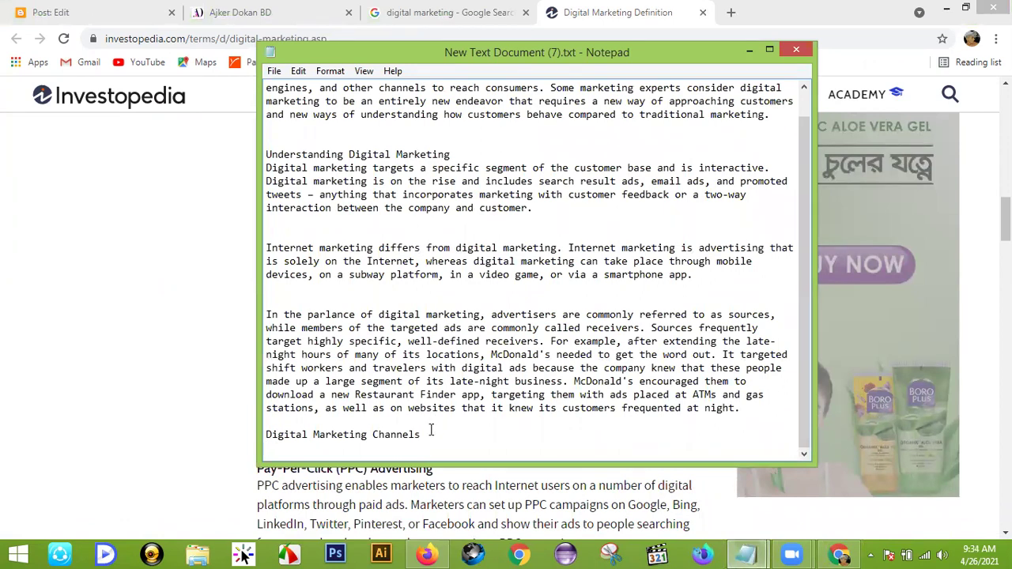
pyautogui.moveTo(422, 434); pyautogui.dragTo(266, 434)
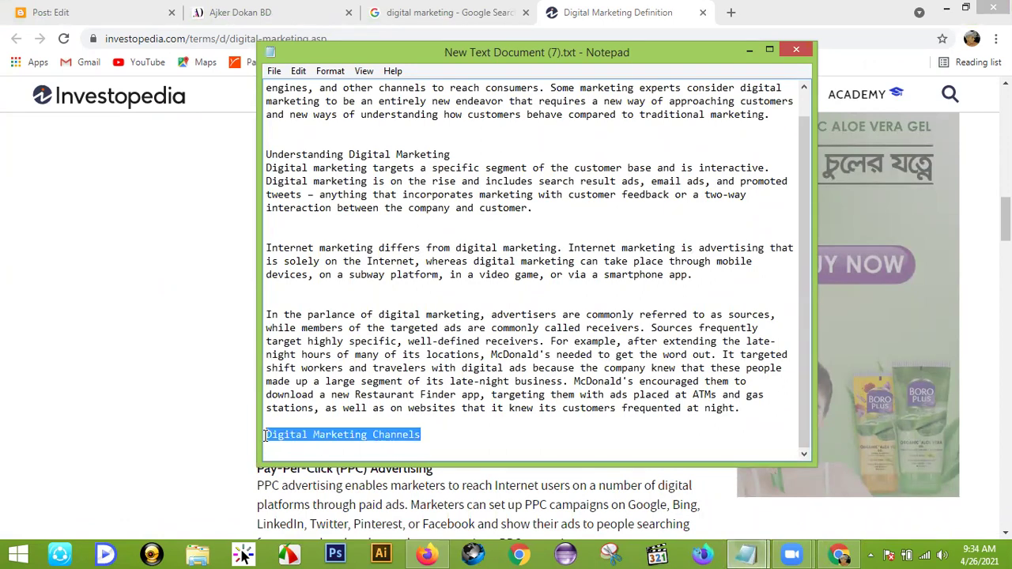
pyautogui.press('BackSpace')
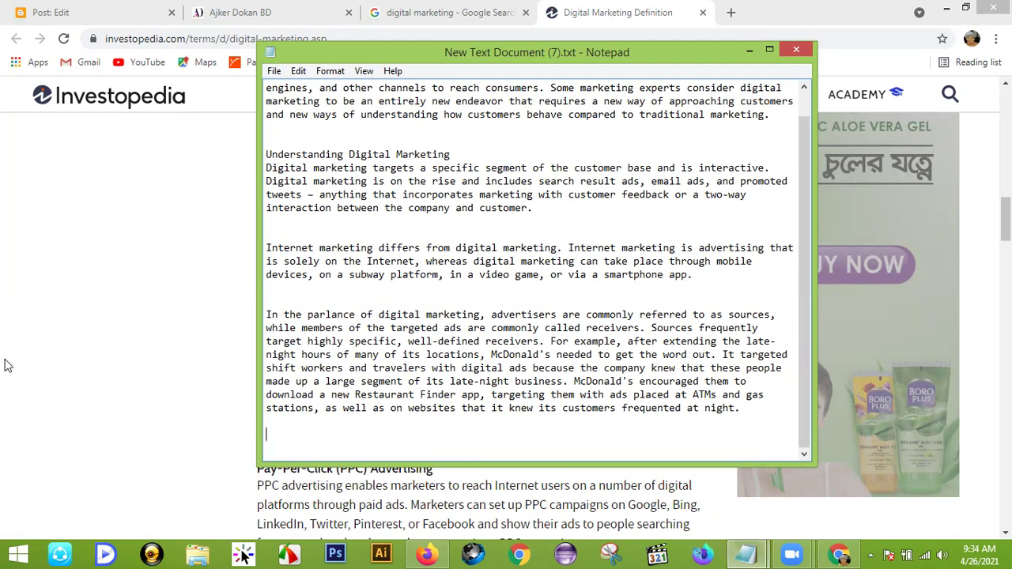
pyautogui.click(7, 365)
# Append the Website Marketing through Video Marketing sections to the end of the Notepad draft
pyautogui.scroll(-3, 130, 332)
pyautogui.scroll(1, 132, 323)
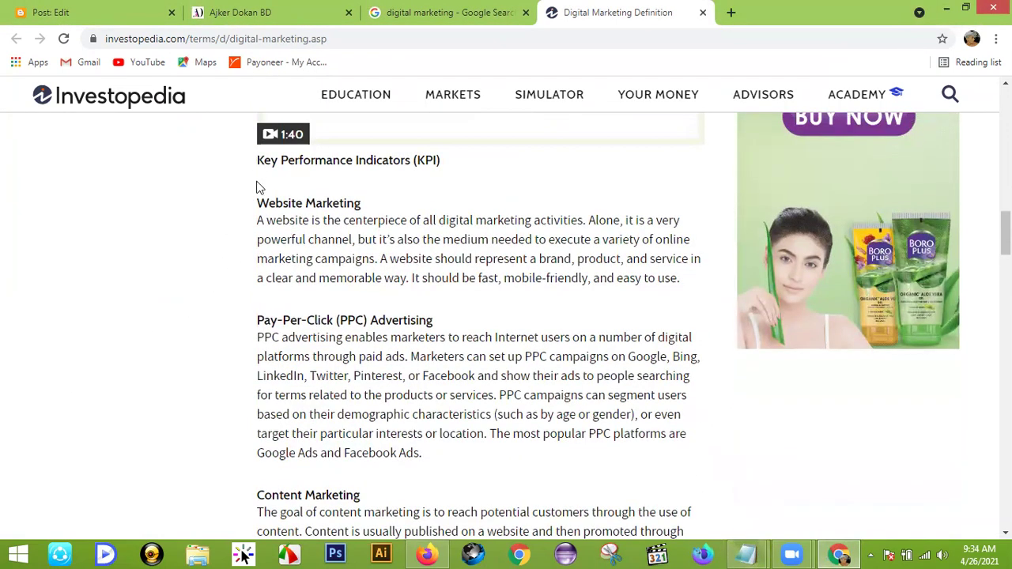
pyautogui.moveTo(261, 203); pyautogui.dragTo(646, 350)
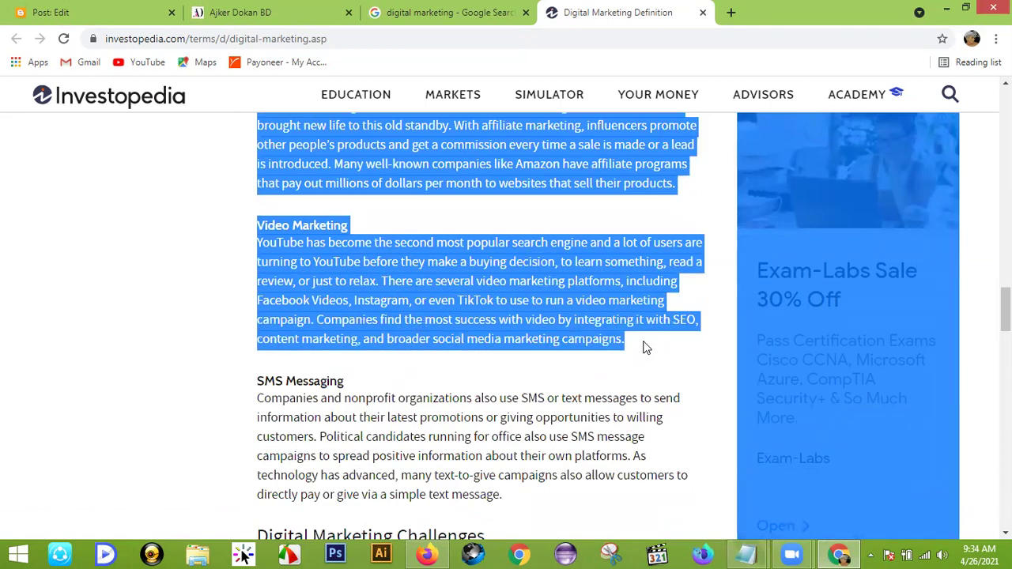
pyautogui.click(752, 555)
pyautogui.click(799, 488)
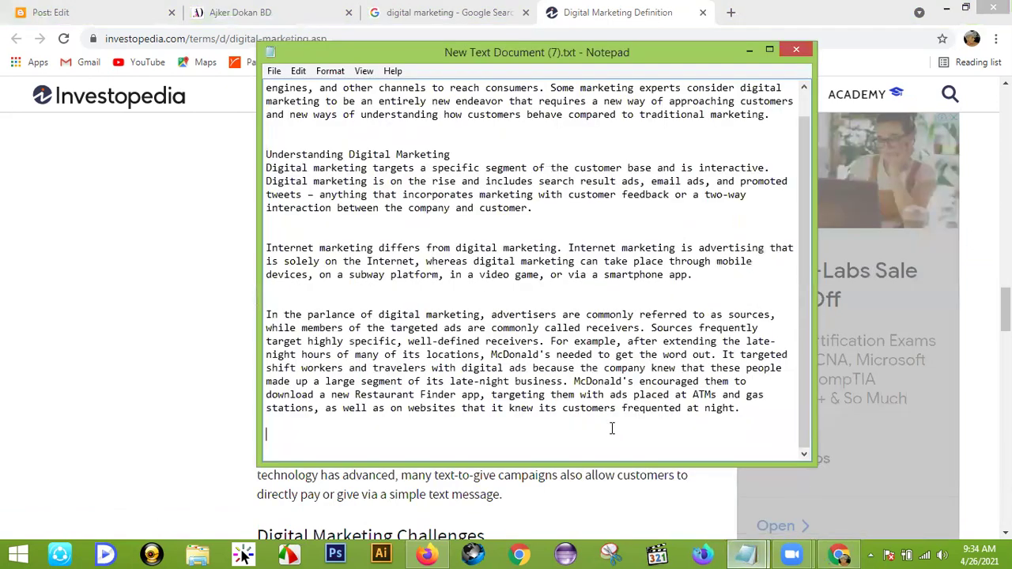
pyautogui.hotkey('ctrl', 'v')
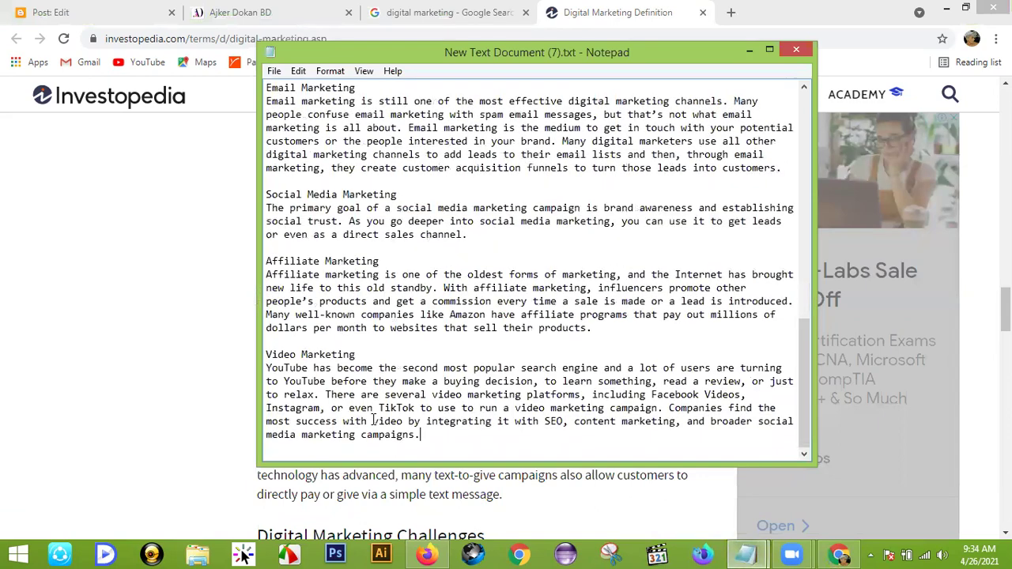
pyautogui.scroll(3, 392, 379)
pyautogui.scroll(10, 392, 379)
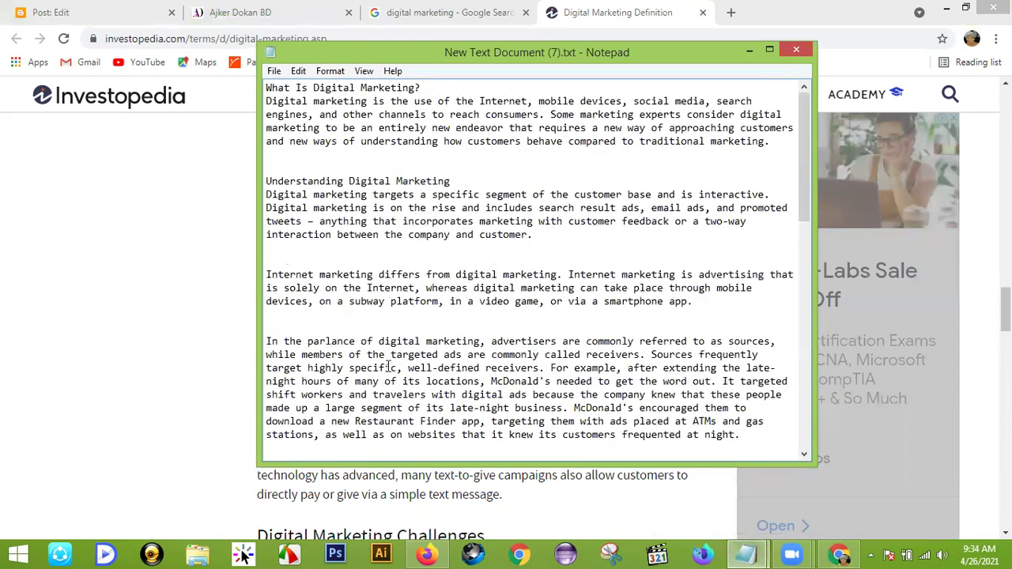
# Look over the 'What Is Digital Marketing?' heading in the article, then return to the empty Blogger post editor
pyautogui.click(91, 290)
pyautogui.scroll(4, 388, 301)
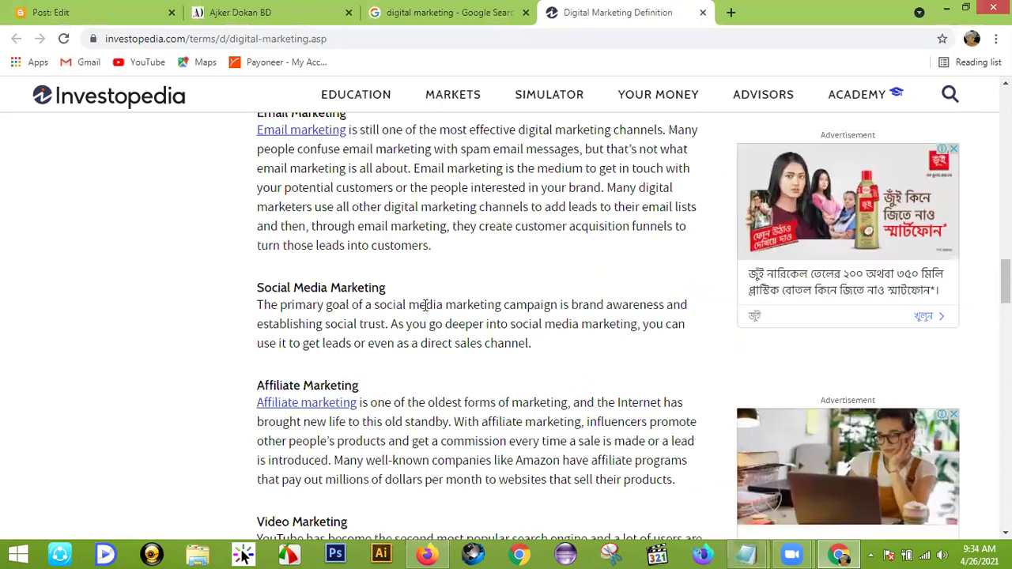
pyautogui.scroll(15, 433, 332)
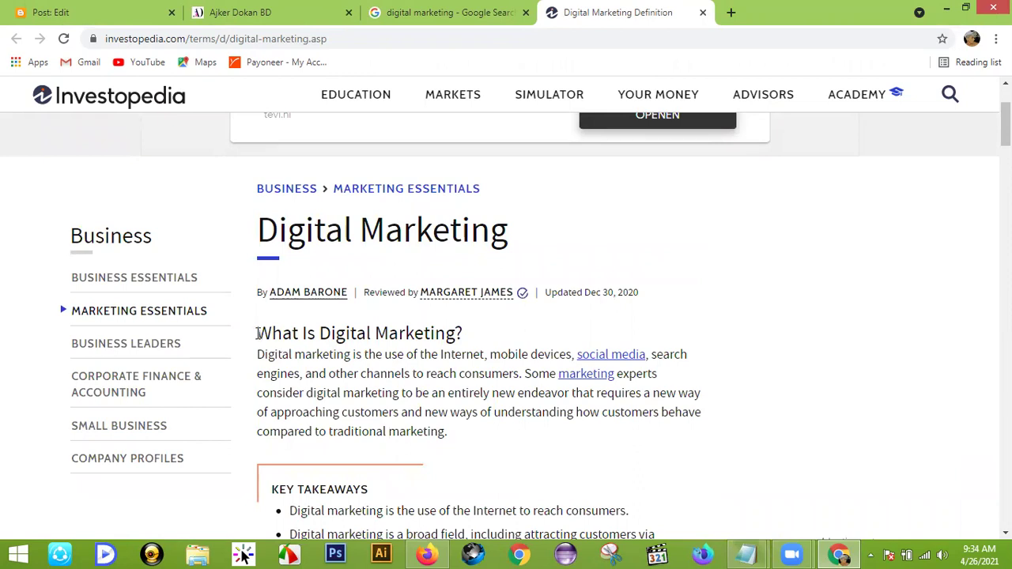
pyautogui.moveTo(258, 333); pyautogui.dragTo(465, 333)
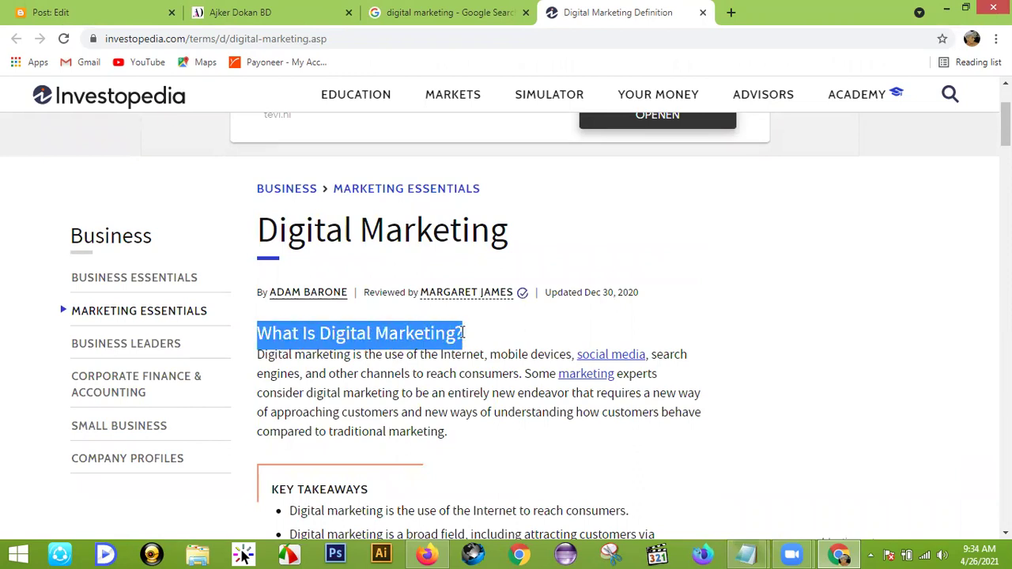
pyautogui.click(455, 440)
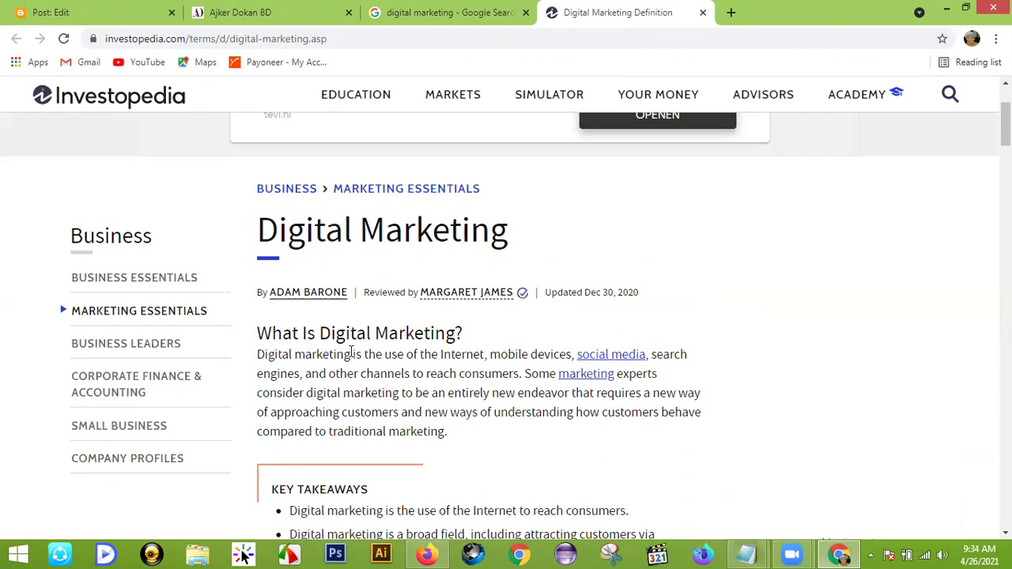
pyautogui.click(100, 9)
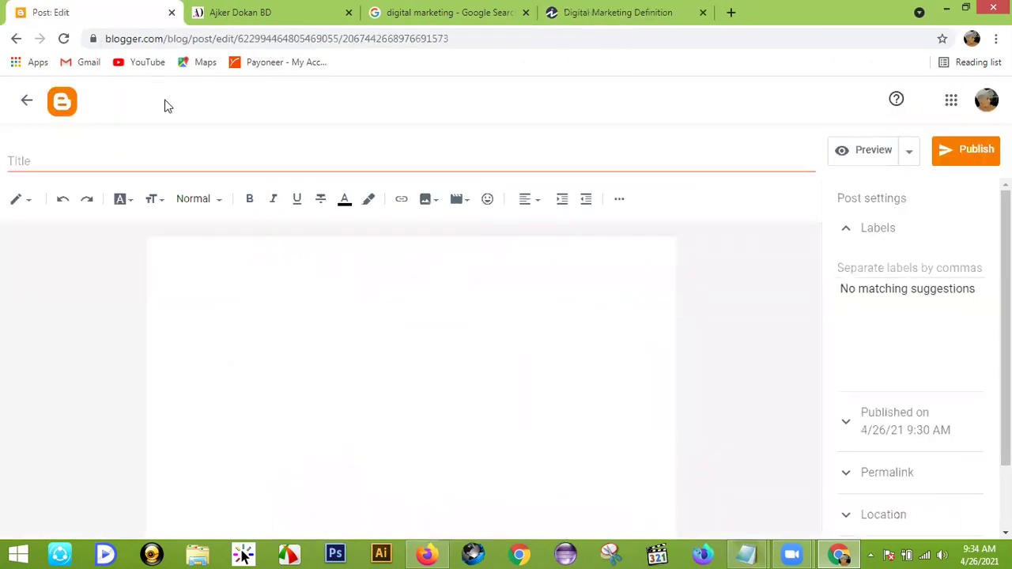
# Copy 'What Is Digital Marketing?' from the Notepad draft into the Blogger post's Title field
pyautogui.moveTo(746, 554)
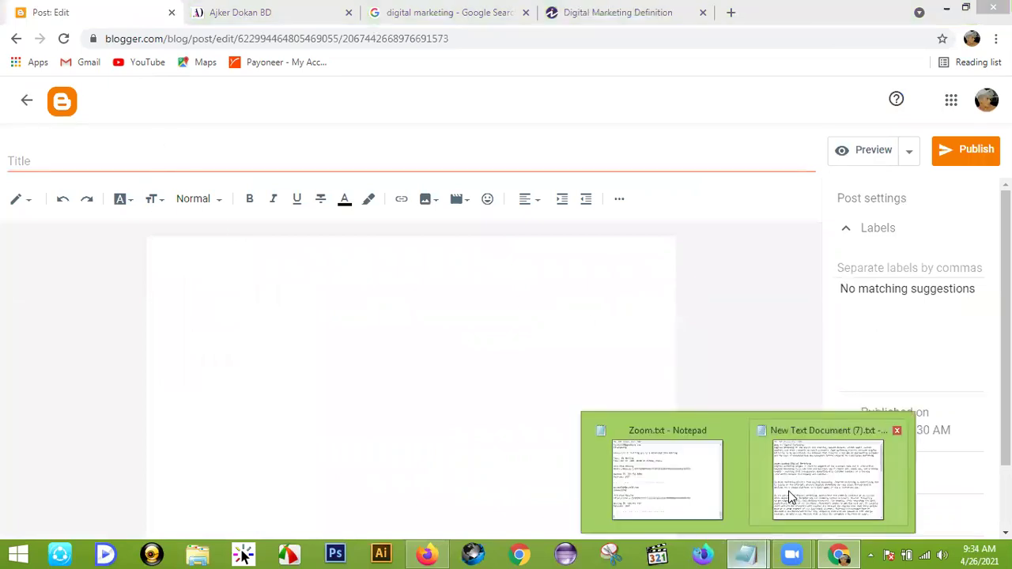
pyautogui.click(790, 496)
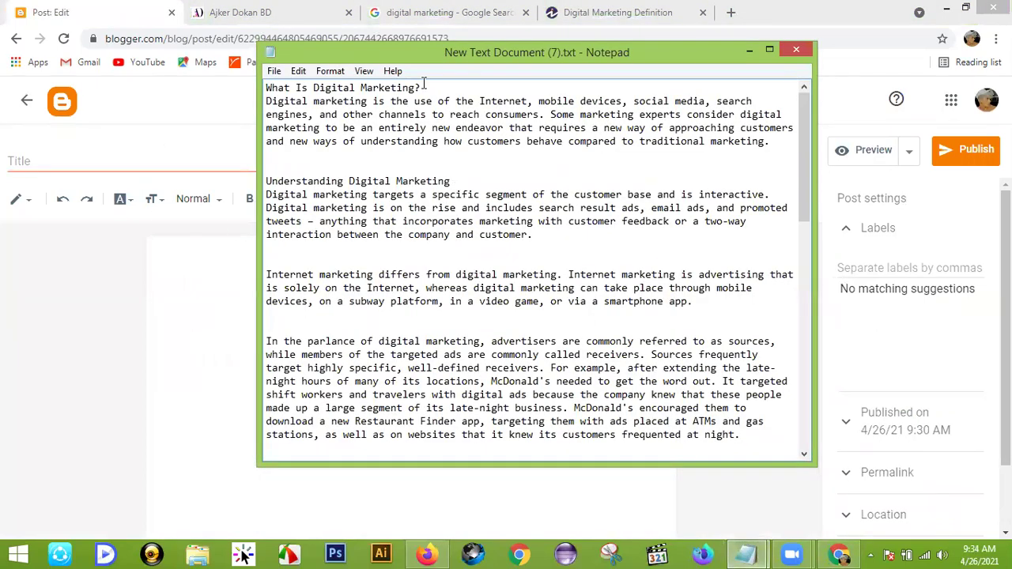
pyautogui.moveTo(423, 84); pyautogui.dragTo(264, 88)
pyautogui.hotkey('ctrl', 'c')
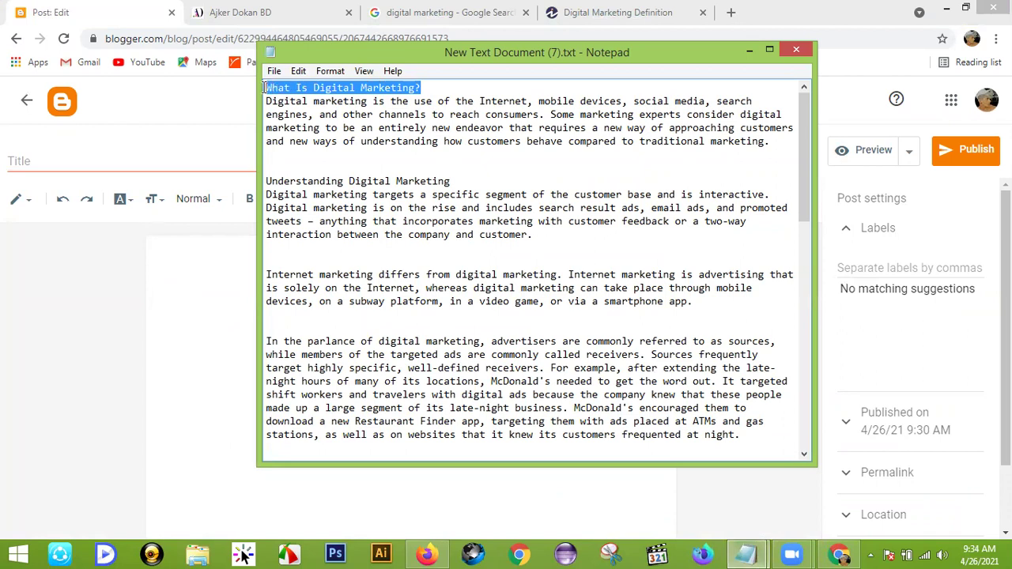
pyautogui.click(107, 158)
pyautogui.hotkey('ctrl', 'v')
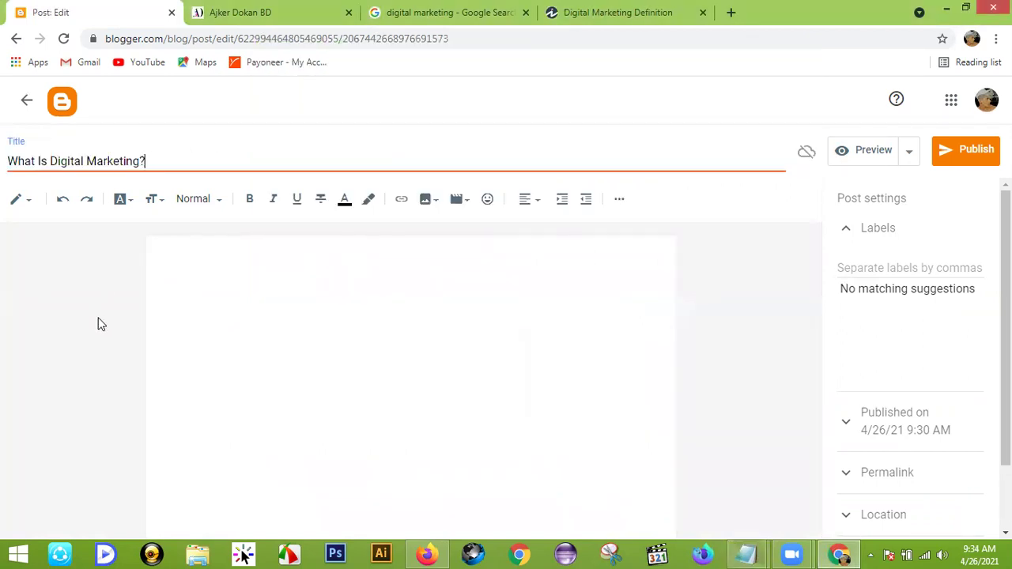
pyautogui.click(336, 310)
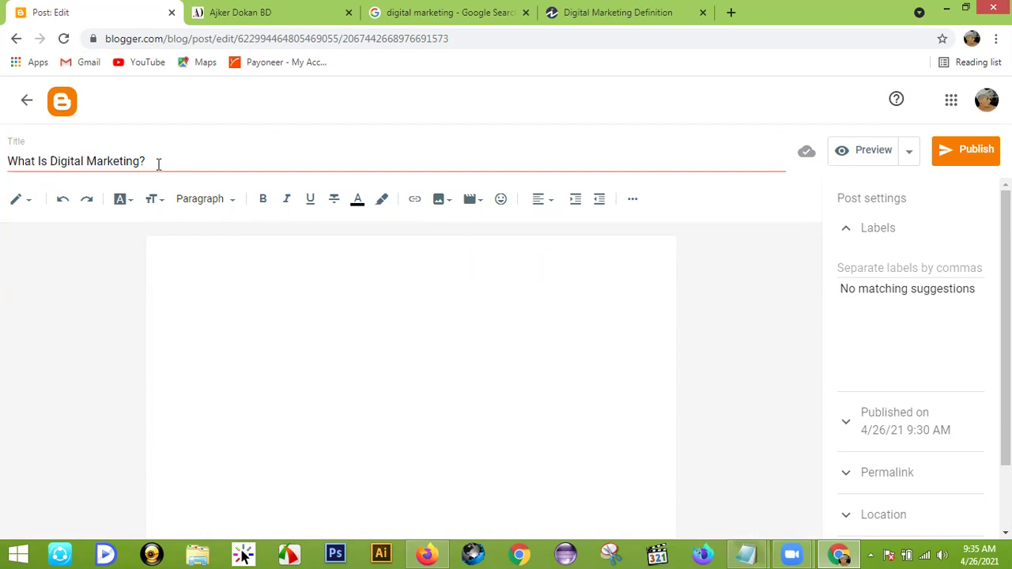
pyautogui.moveTo(160, 160); pyautogui.dragTo(4, 162)
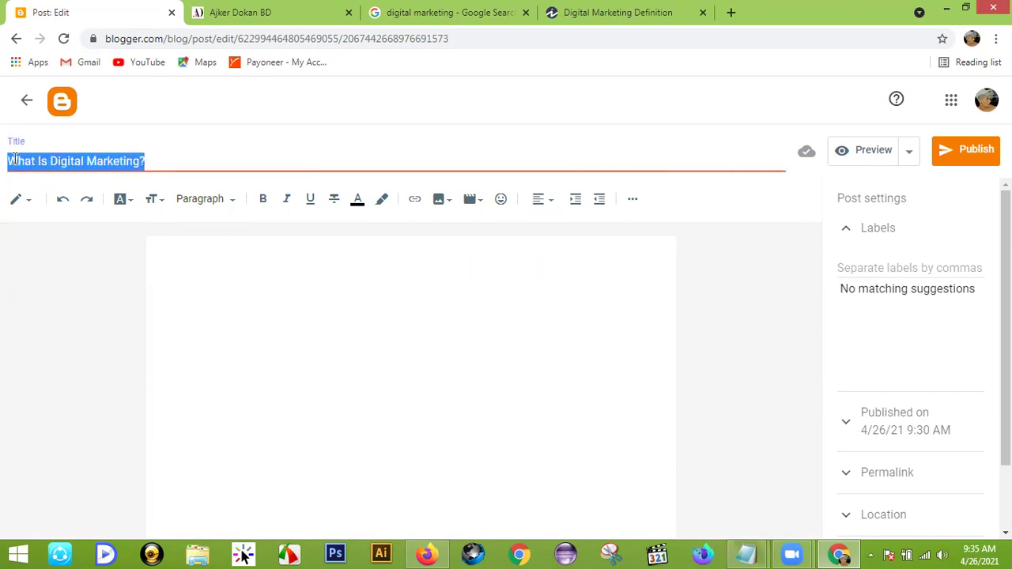
pyautogui.click(160, 158)
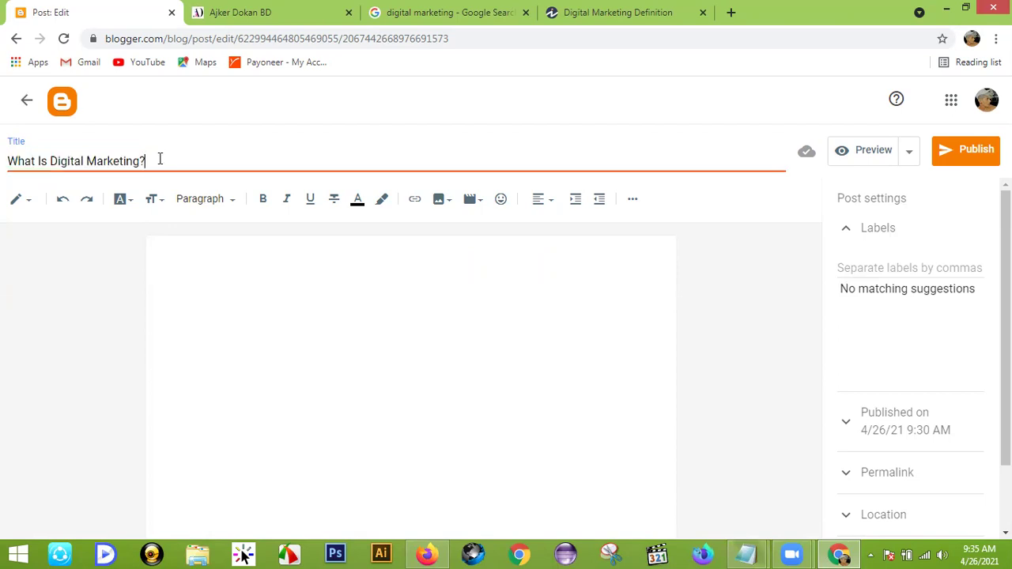
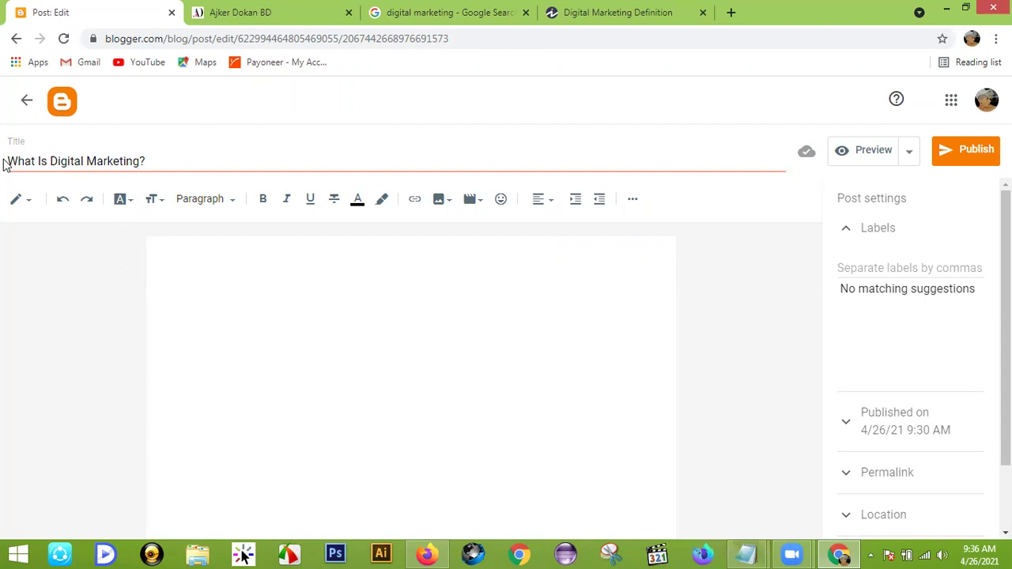
# Review the post title by selecting its words 'Digital Marketing'
pyautogui.moveTo(8, 160); pyautogui.dragTo(156, 162)
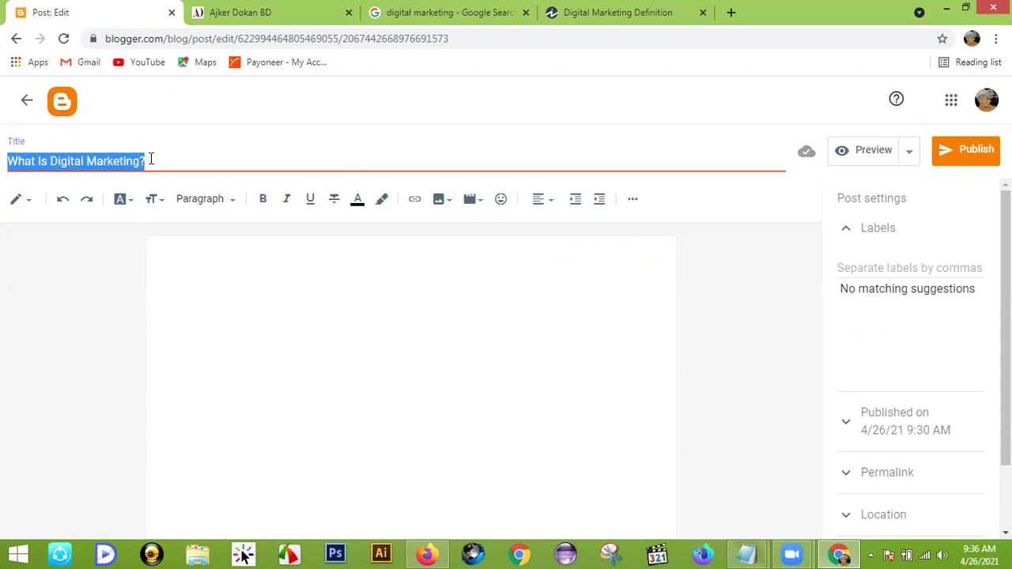
pyautogui.click(151, 160)
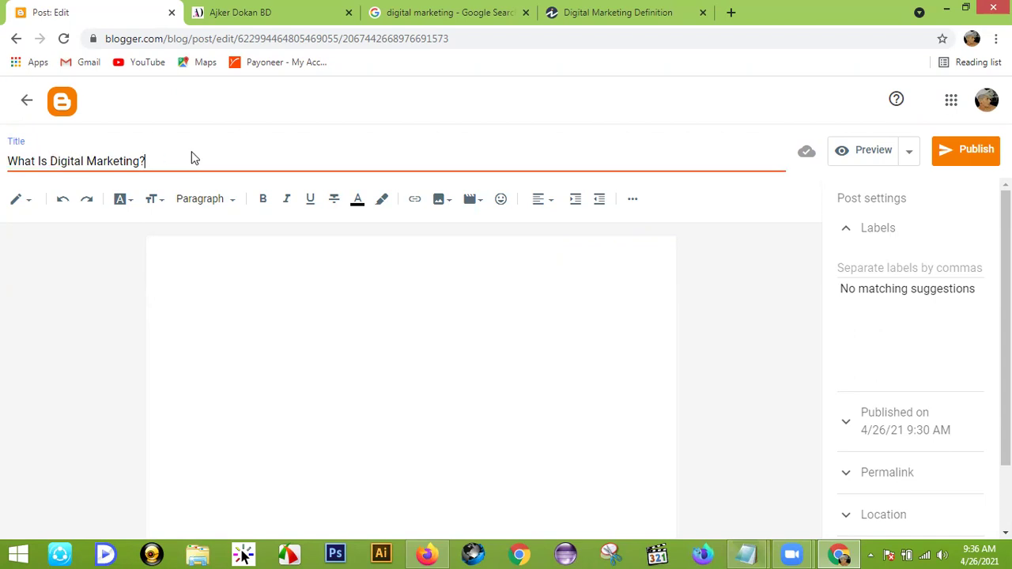
pyautogui.click(91, 357)
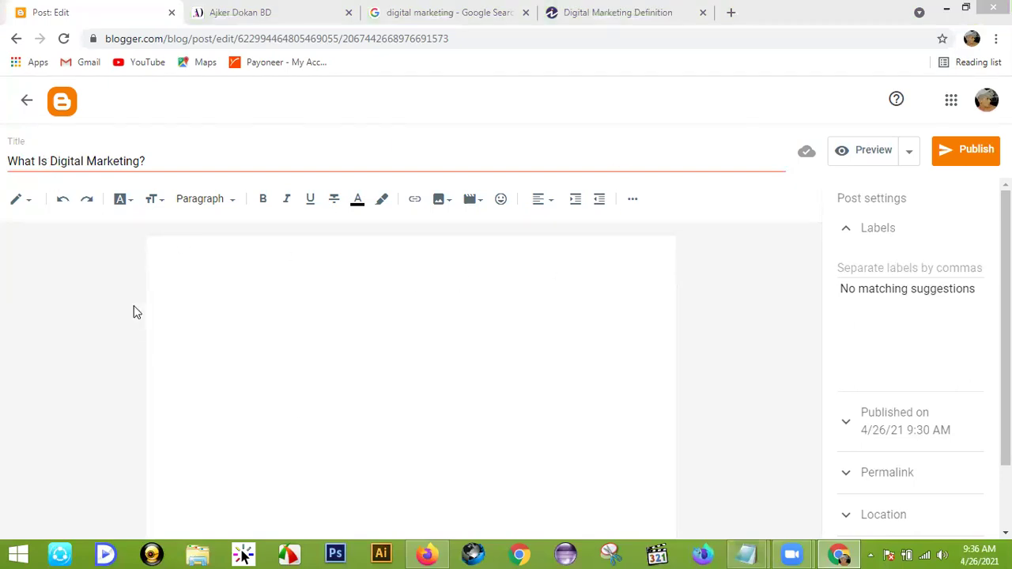
pyautogui.click(161, 162)
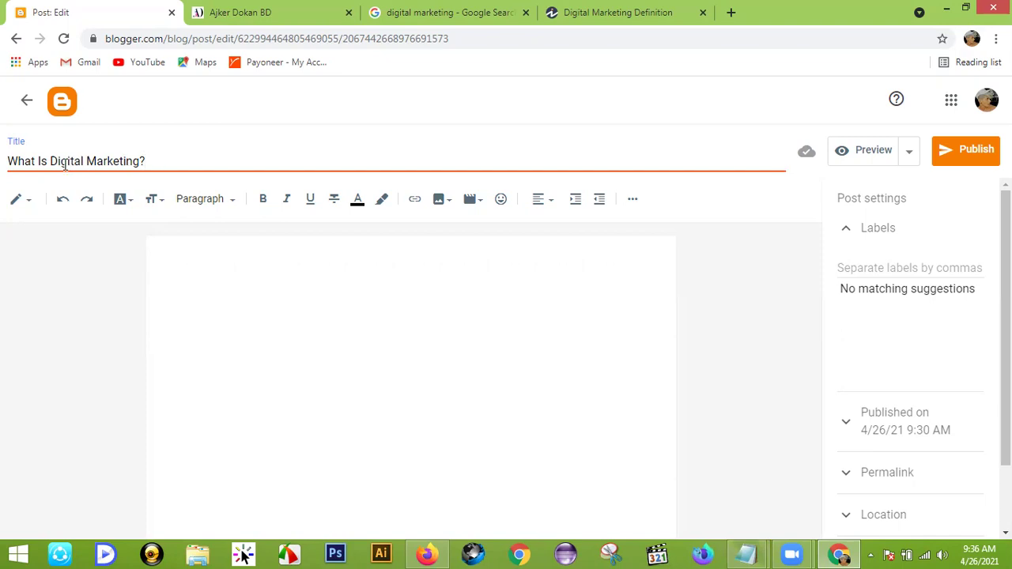
pyautogui.moveTo(50, 161); pyautogui.dragTo(139, 161)
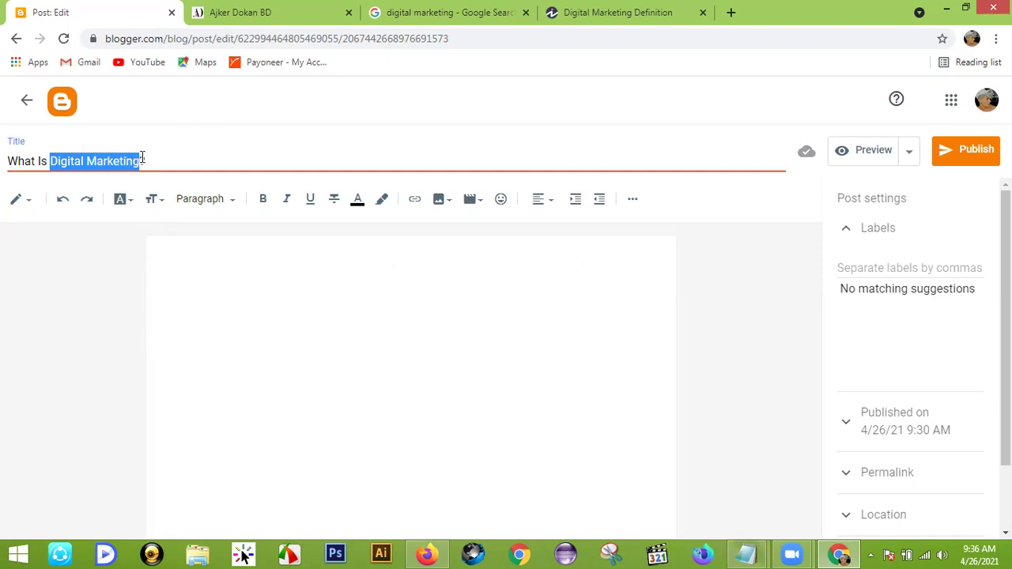
pyautogui.click(156, 159)
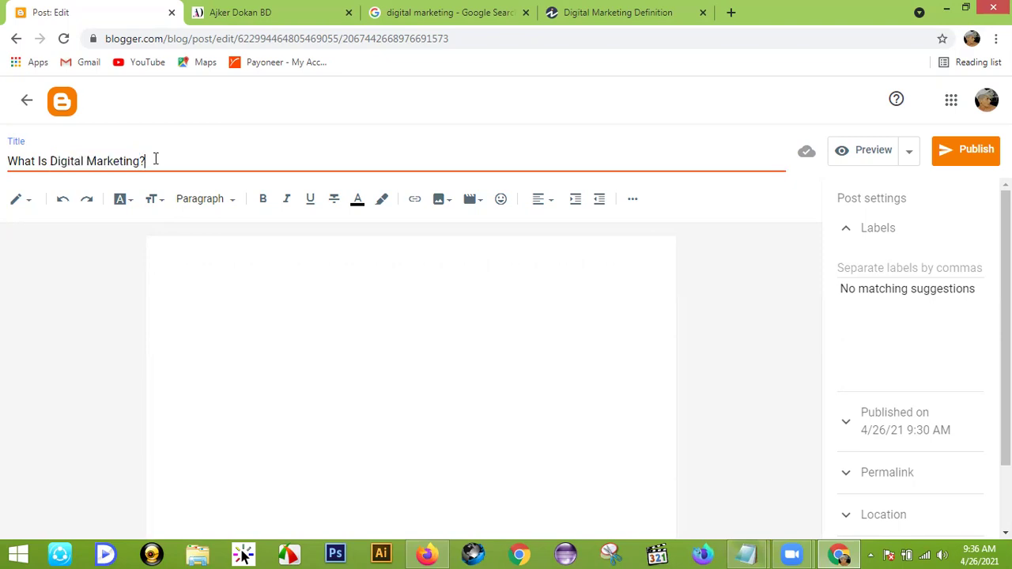
# Copy the first paragraph of the article notes
pyautogui.click(194, 255)
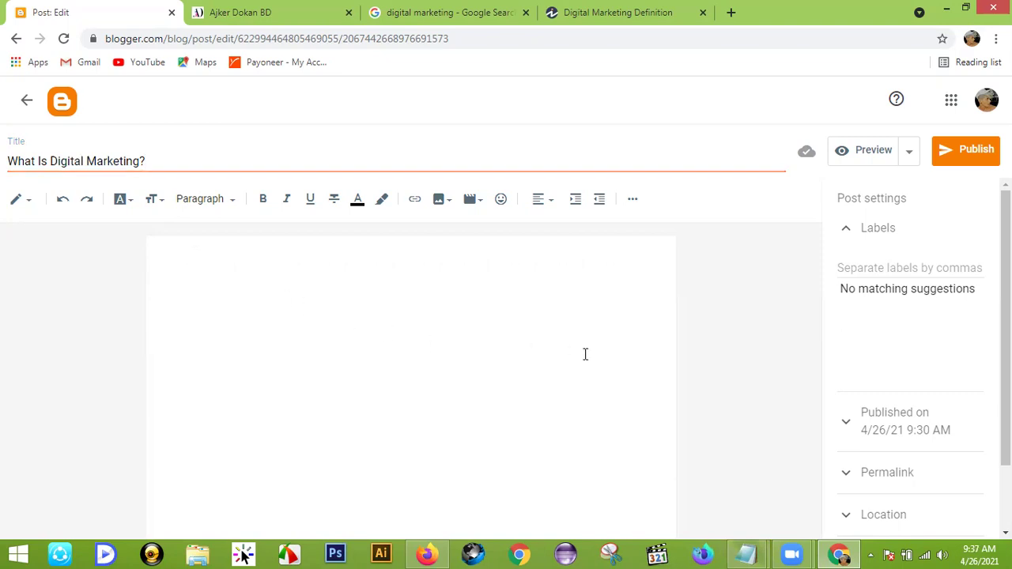
pyautogui.moveTo(747, 553)
pyautogui.click(802, 486)
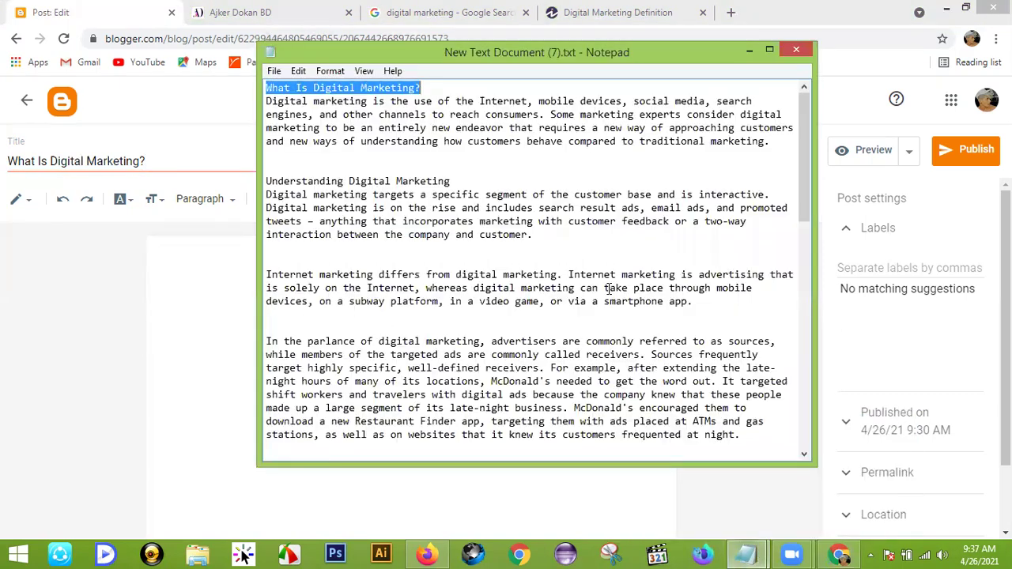
pyautogui.moveTo(770, 143); pyautogui.dragTo(265, 102)
pyautogui.rightClick(280, 110)
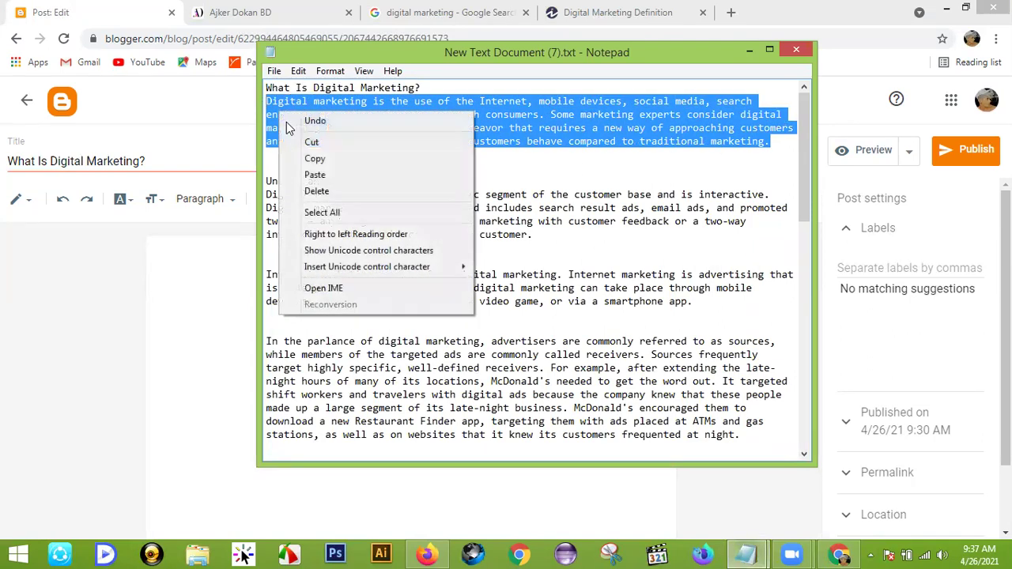
pyautogui.click(313, 159)
# Paste the paragraph into the post body and delete the leading space before 'Digital'
pyautogui.click(190, 245)
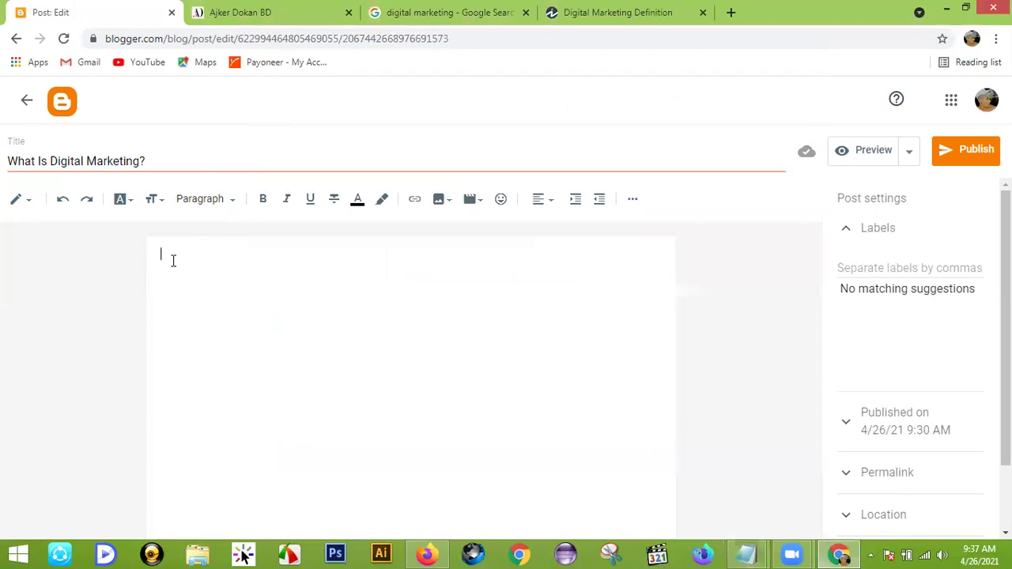
pyautogui.hotkey('ctrl', 'v')
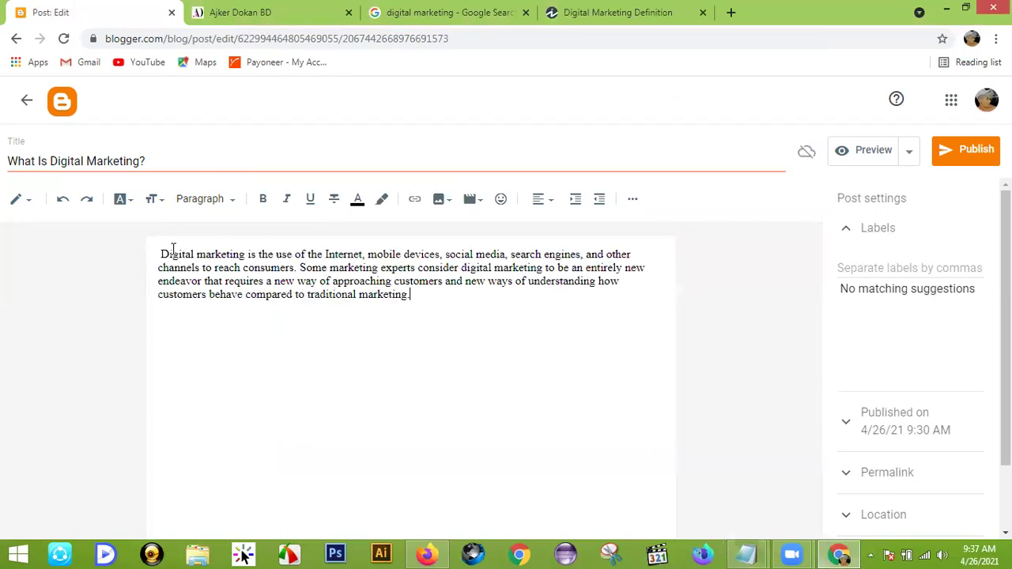
pyautogui.click(162, 253)
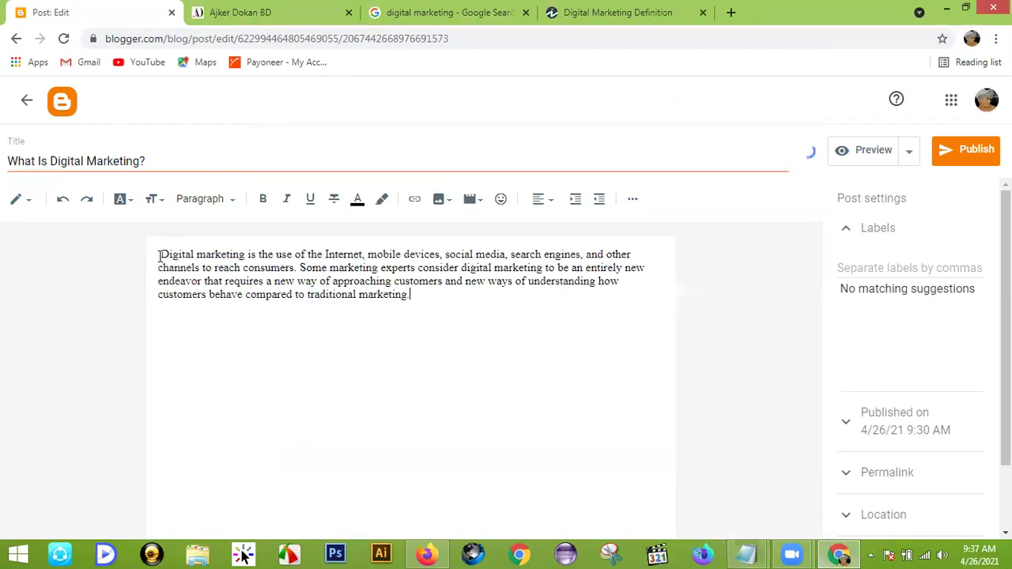
pyautogui.press('Delete')
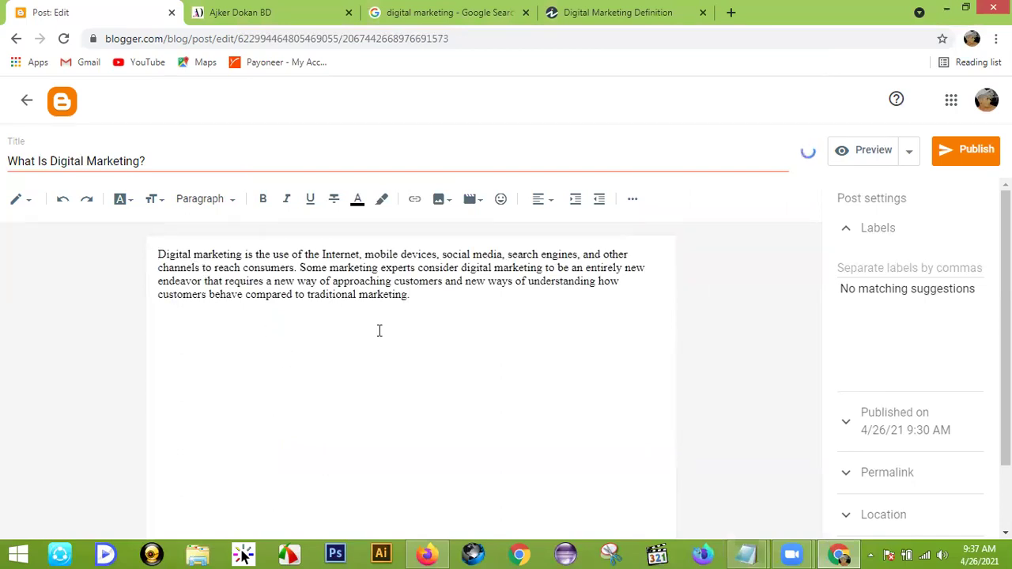
pyautogui.moveTo(412, 294); pyautogui.dragTo(124, 264)
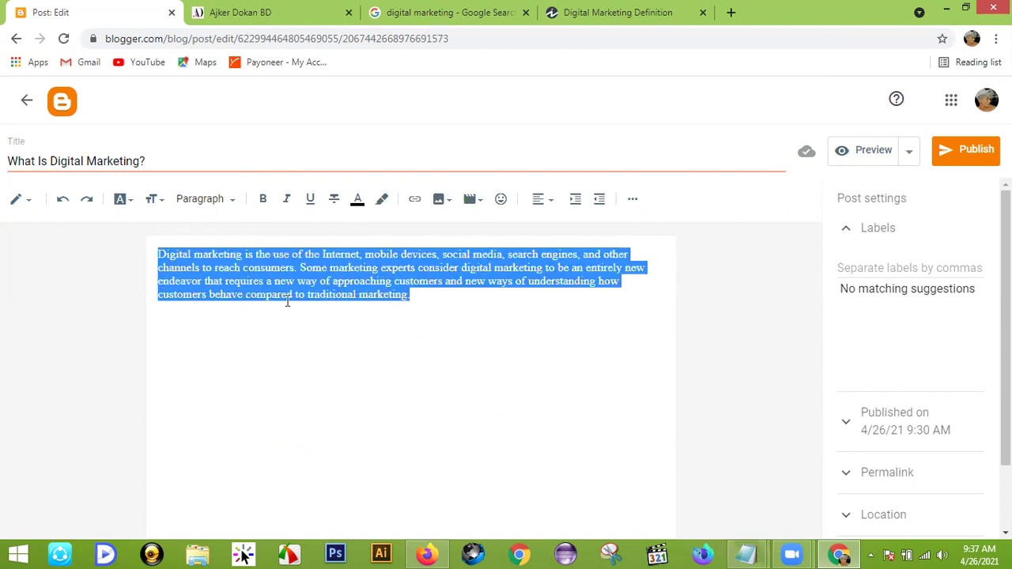
pyautogui.click(420, 296)
pyautogui.moveTo(413, 294); pyautogui.dragTo(145, 258)
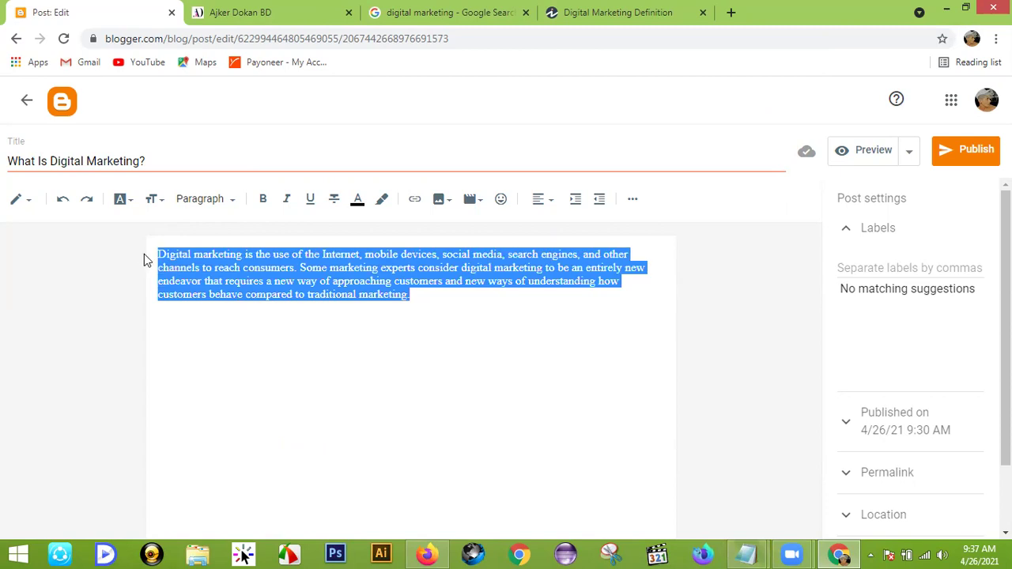
pyautogui.click(449, 304)
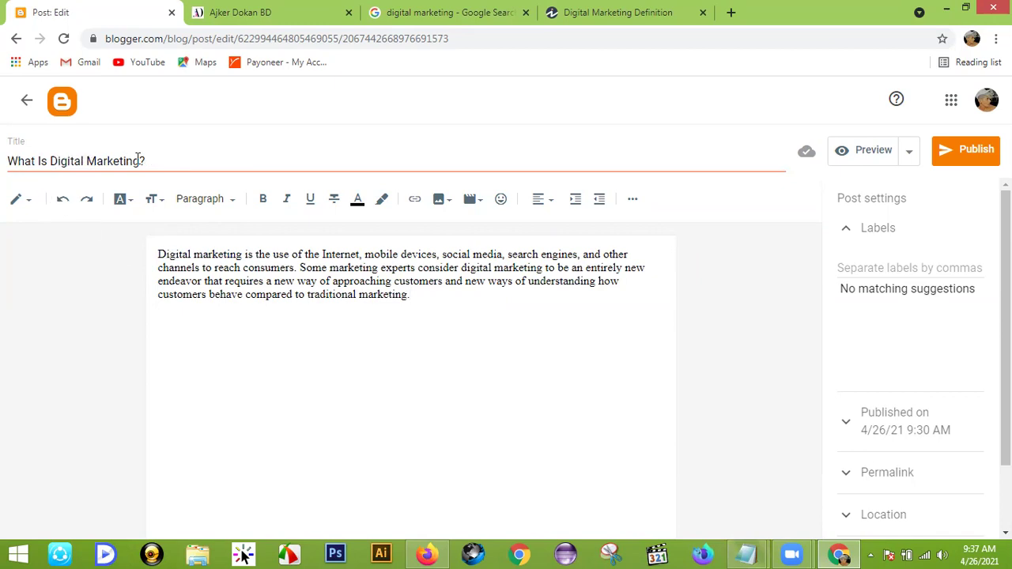
# Bold the words 'Digital marketing' at the paragraph's start and add an empty line after it
pyautogui.moveTo(150, 161); pyautogui.dragTo(3, 182)
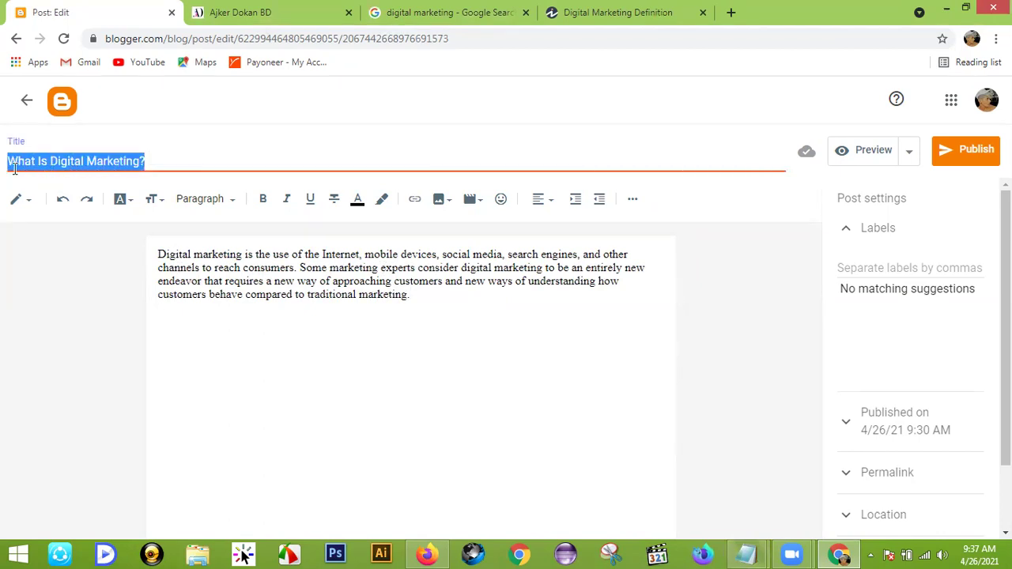
pyautogui.click(174, 330)
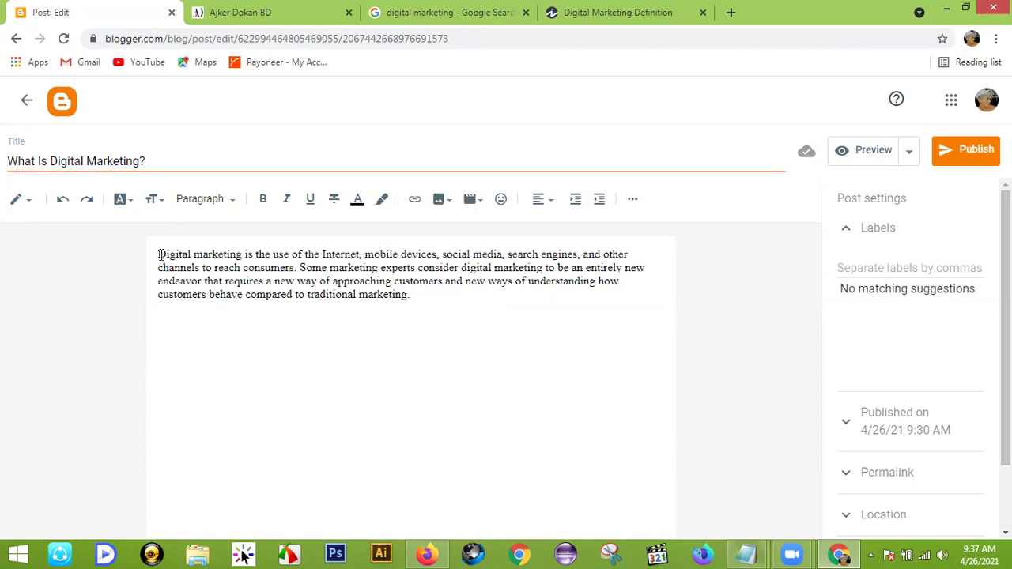
pyautogui.moveTo(158, 254); pyautogui.dragTo(242, 253)
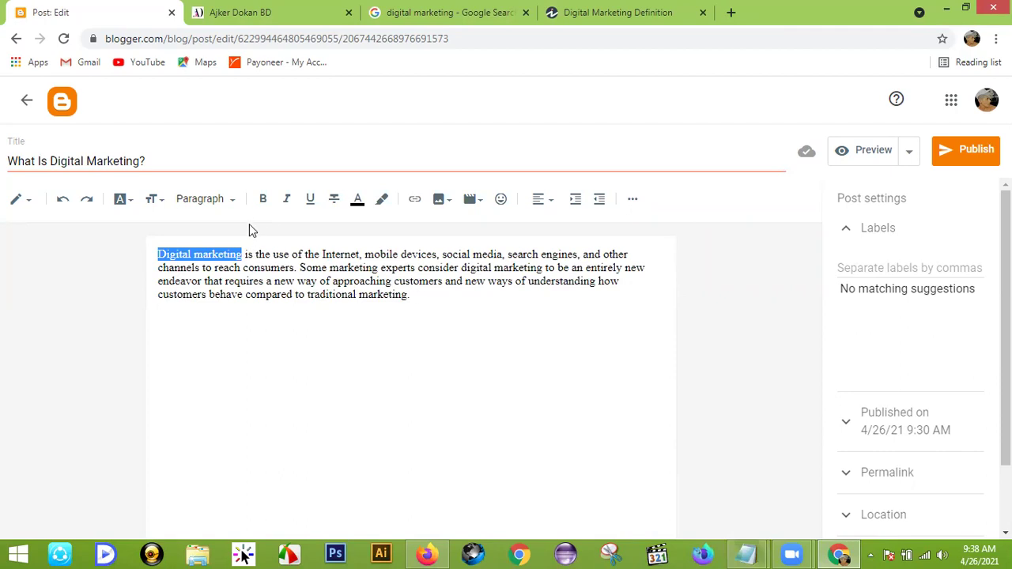
pyautogui.click(263, 200)
pyautogui.click(417, 295)
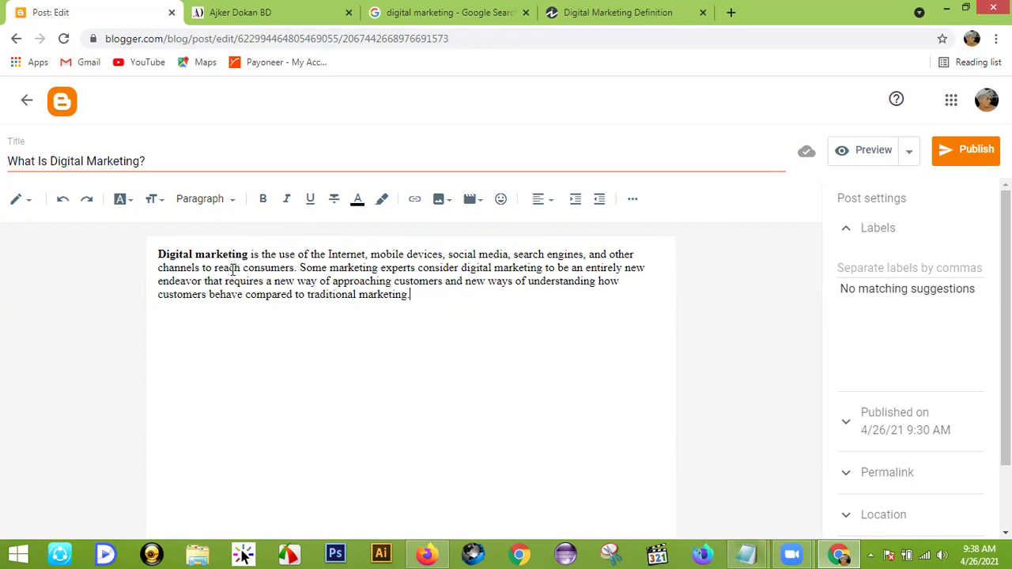
pyautogui.press('Return')
# Show Google Images results for 'digital marketing' and preview the business2community.com laptop image
pyautogui.click(565, 7)
pyautogui.scroll(-5, 463, 356)
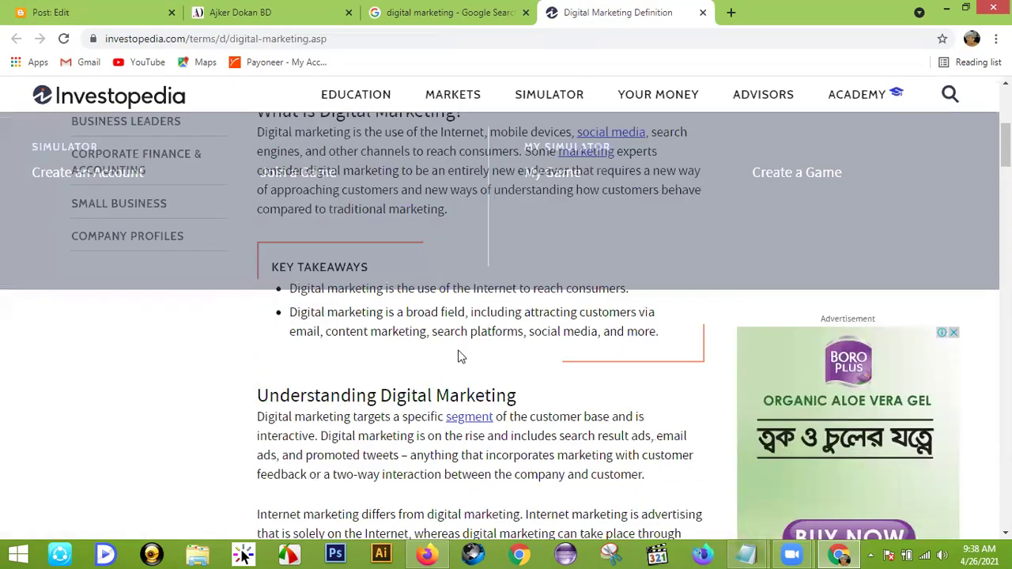
pyautogui.scroll(10, 463, 333)
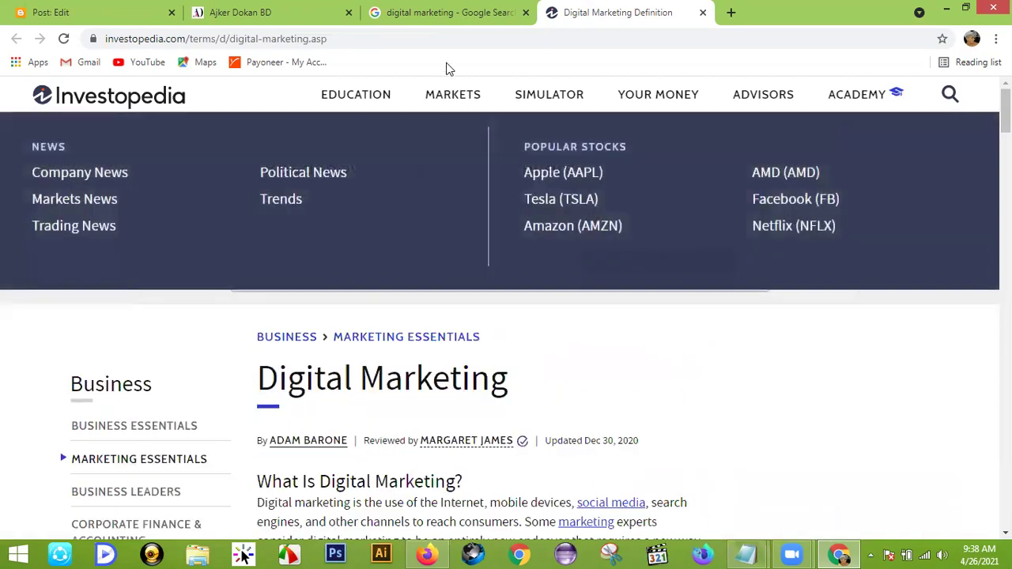
pyautogui.click(445, 12)
pyautogui.scroll(12, 255, 267)
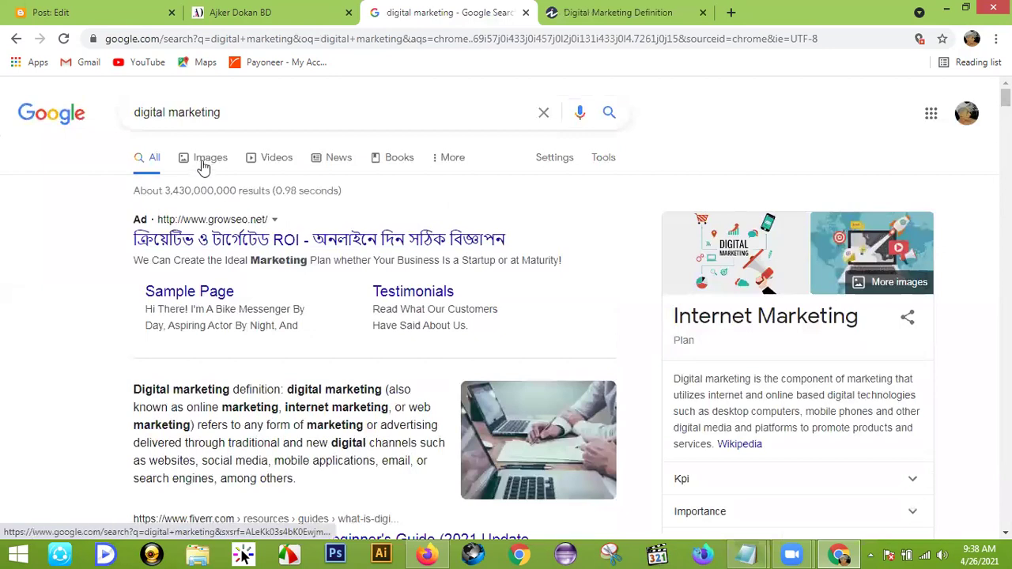
pyautogui.click(203, 160)
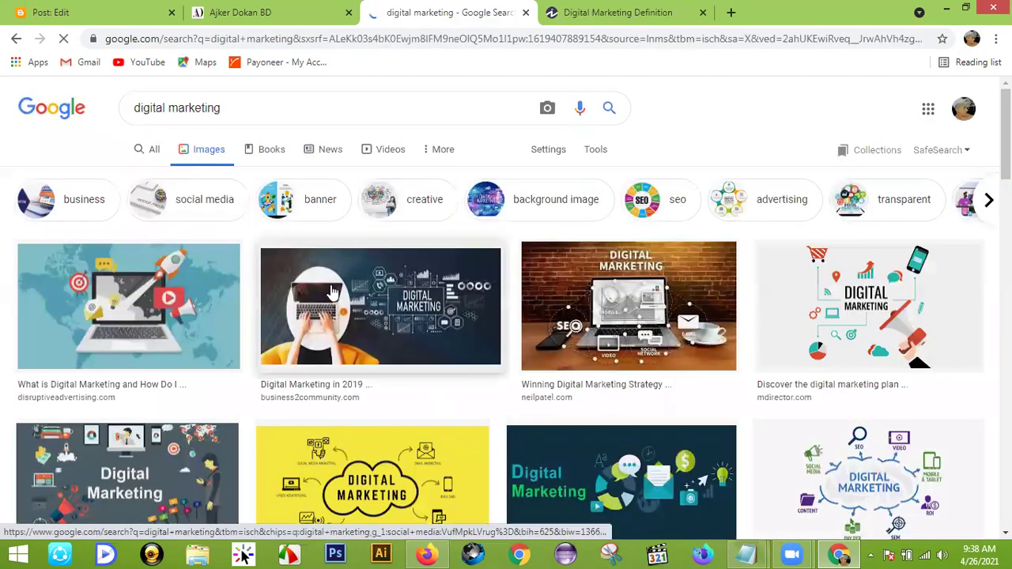
pyautogui.scroll(-1, 409, 315)
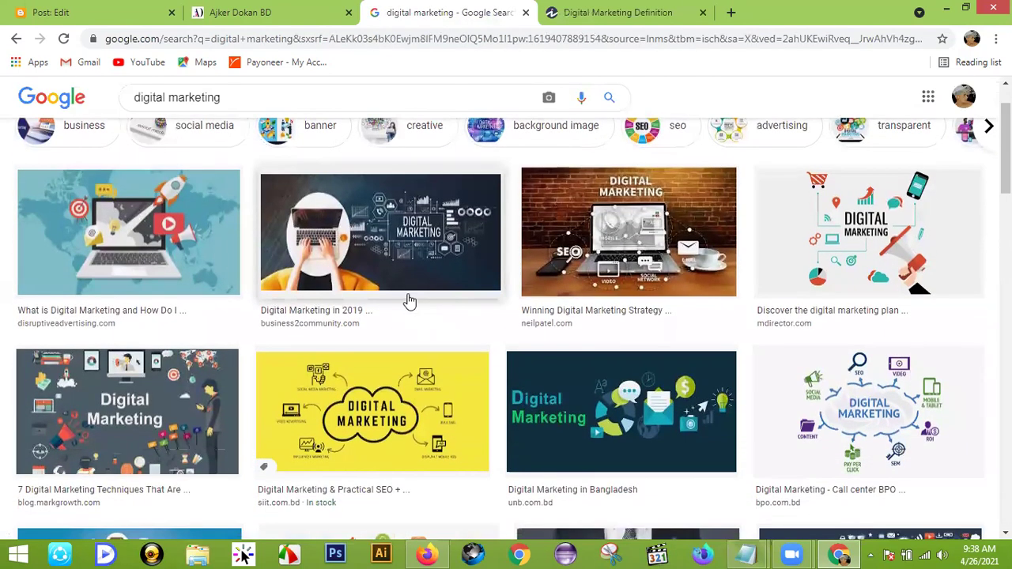
pyautogui.scroll(1, 400, 273)
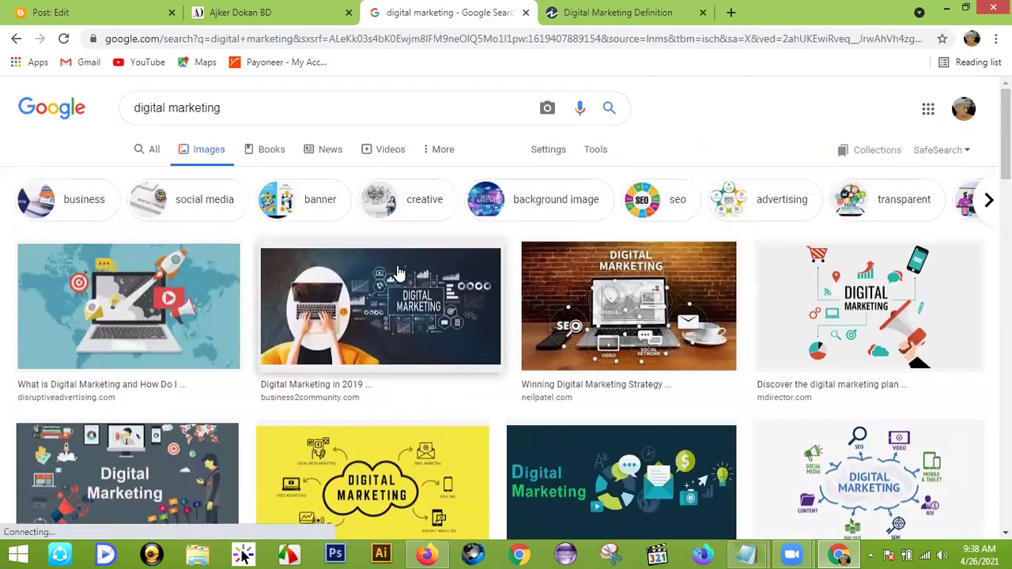
pyautogui.click(399, 297)
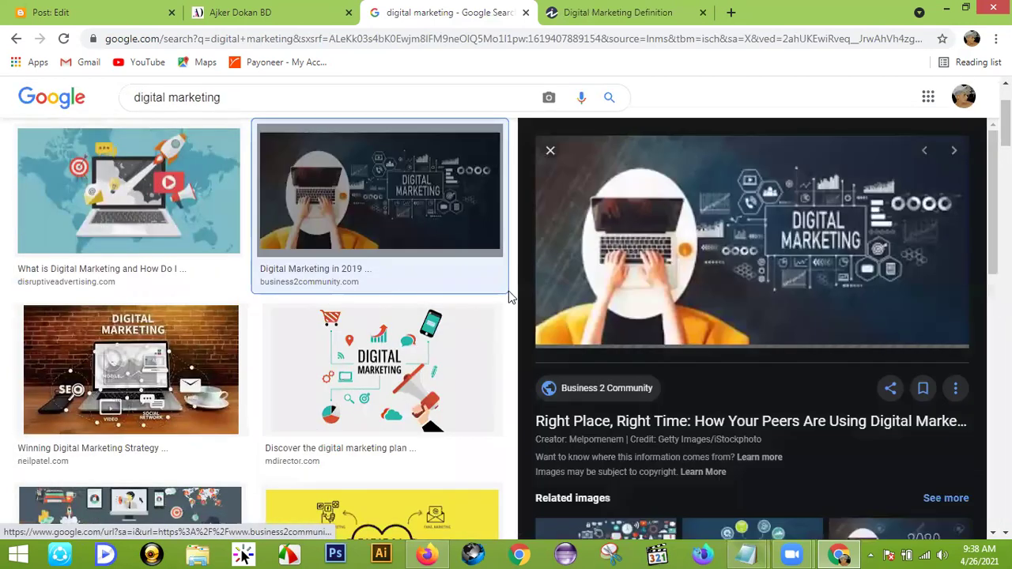
# Save the laptop image to the Desktop as Digital-Marketing.jpg
pyautogui.rightClick(751, 240)
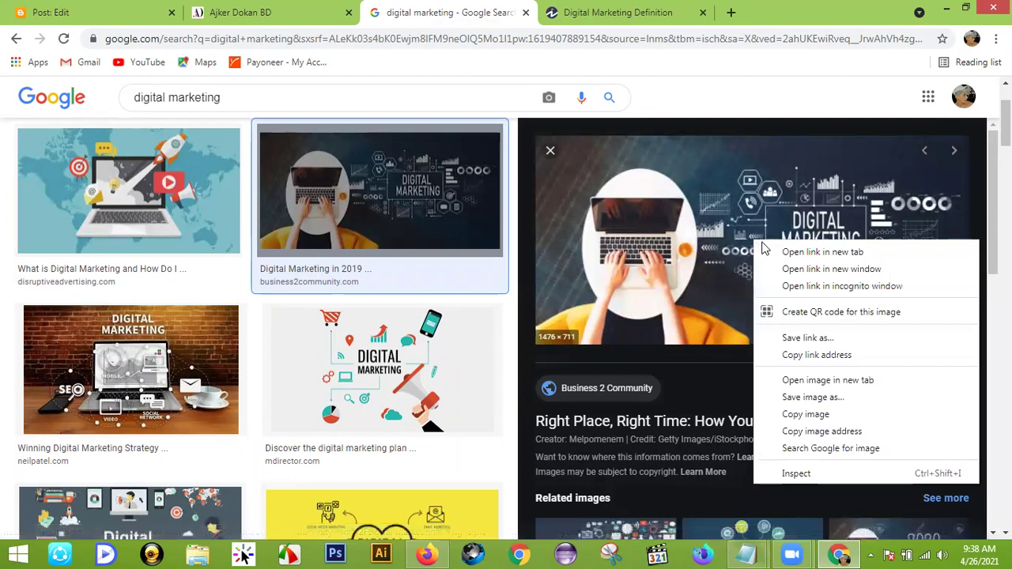
pyautogui.click(811, 398)
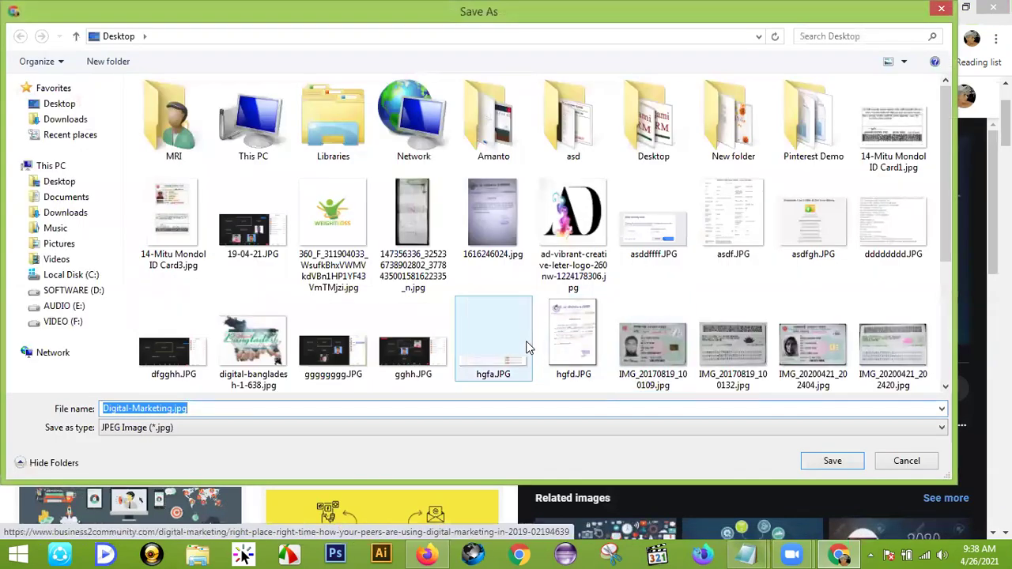
pyautogui.scroll(-5, 944, 185)
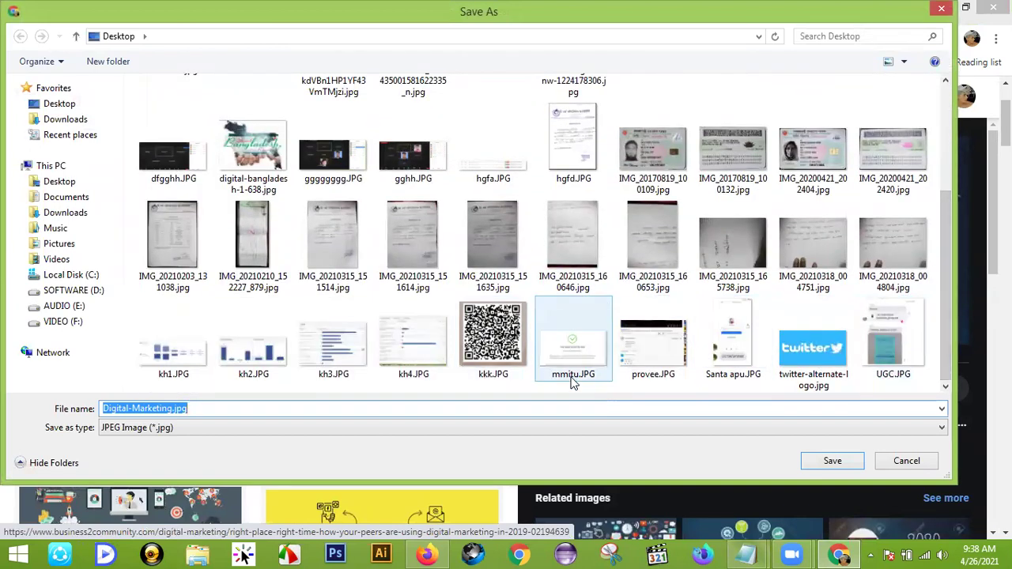
pyautogui.click(825, 462)
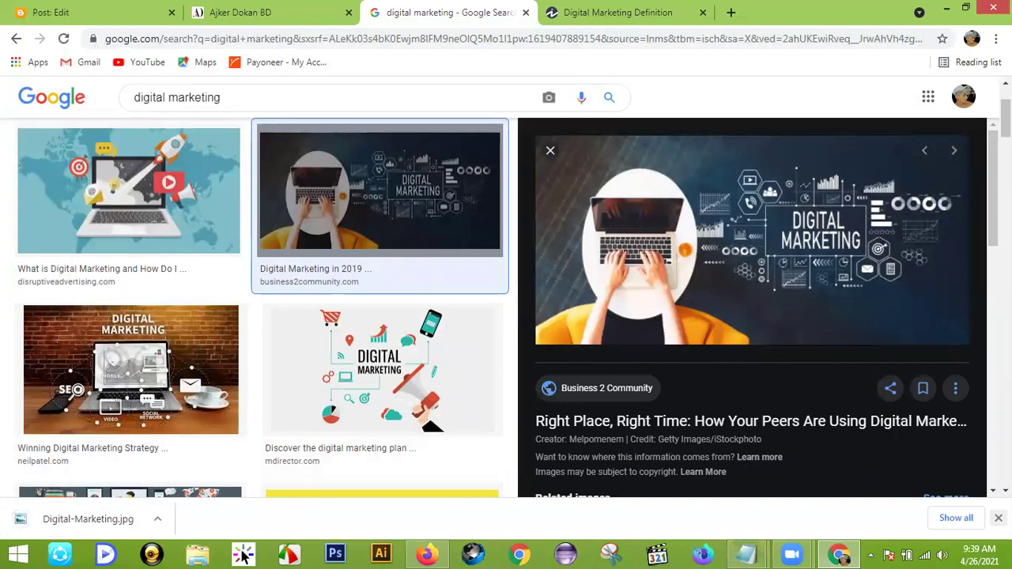
# Save the call center cloud diagram image to the Desktop as download.png
pyautogui.scroll(-2, 87, 291)
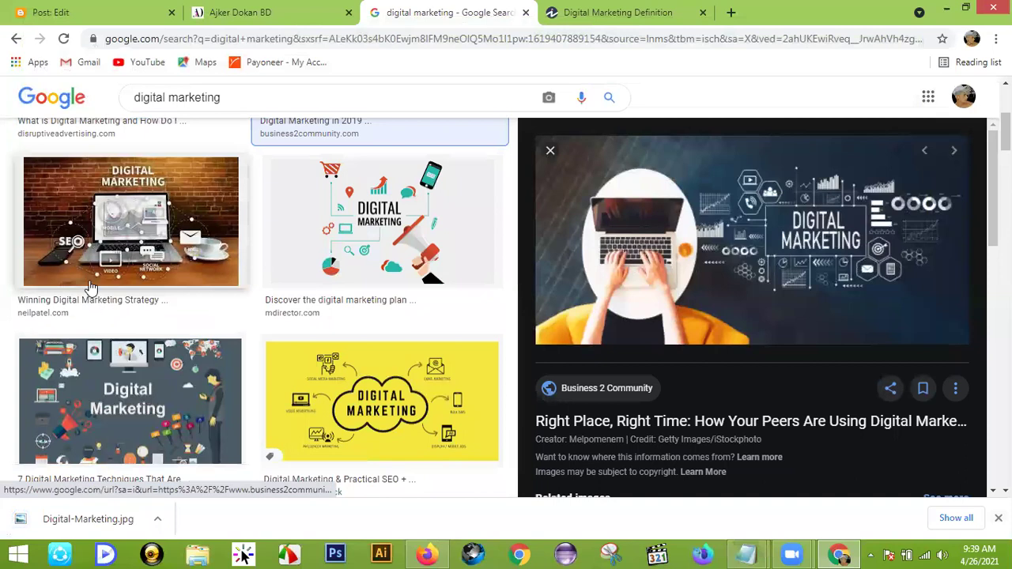
pyautogui.scroll(-2, 91, 288)
pyautogui.scroll(-2, 146, 269)
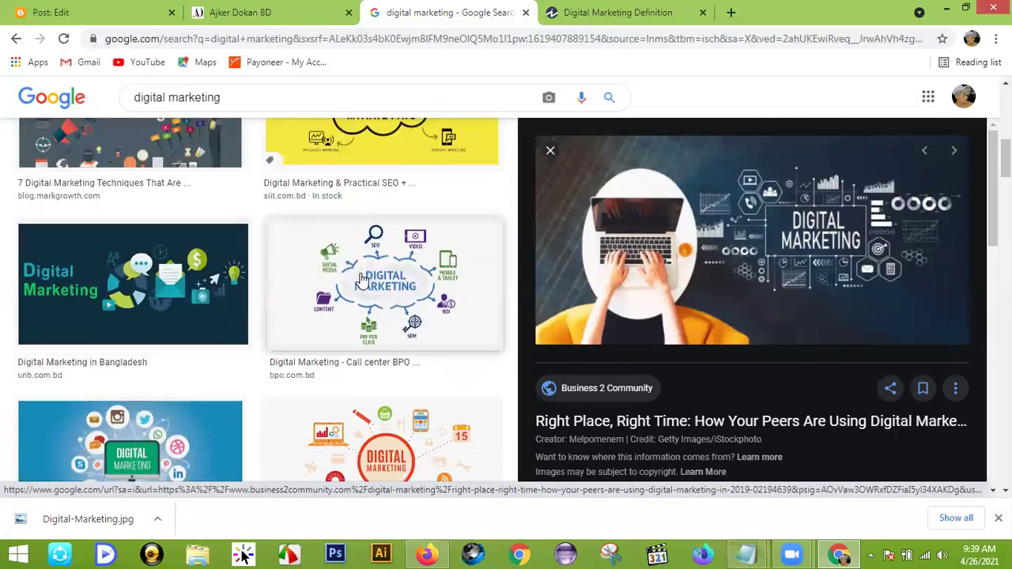
pyautogui.click(362, 280)
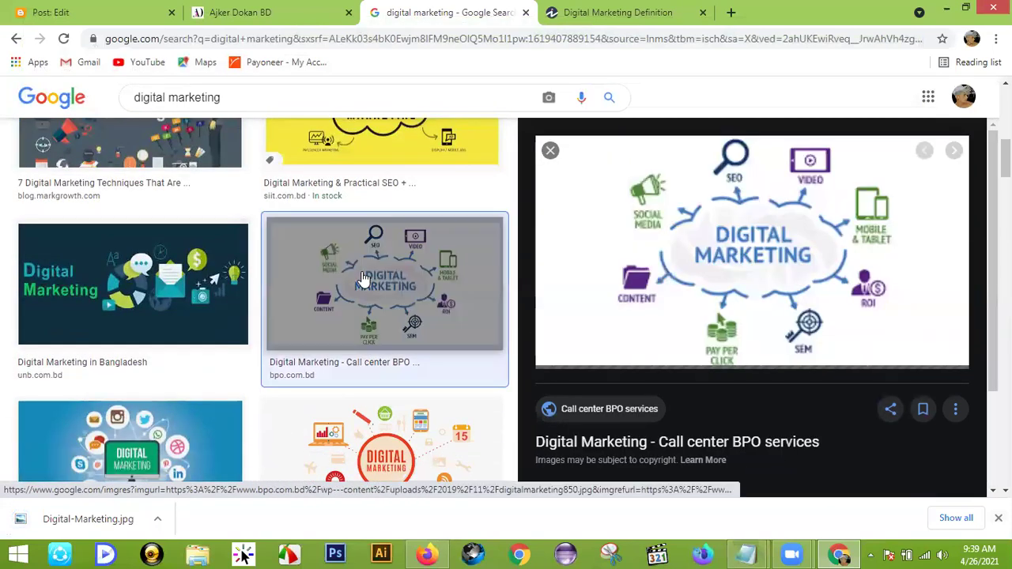
pyautogui.rightClick(749, 251)
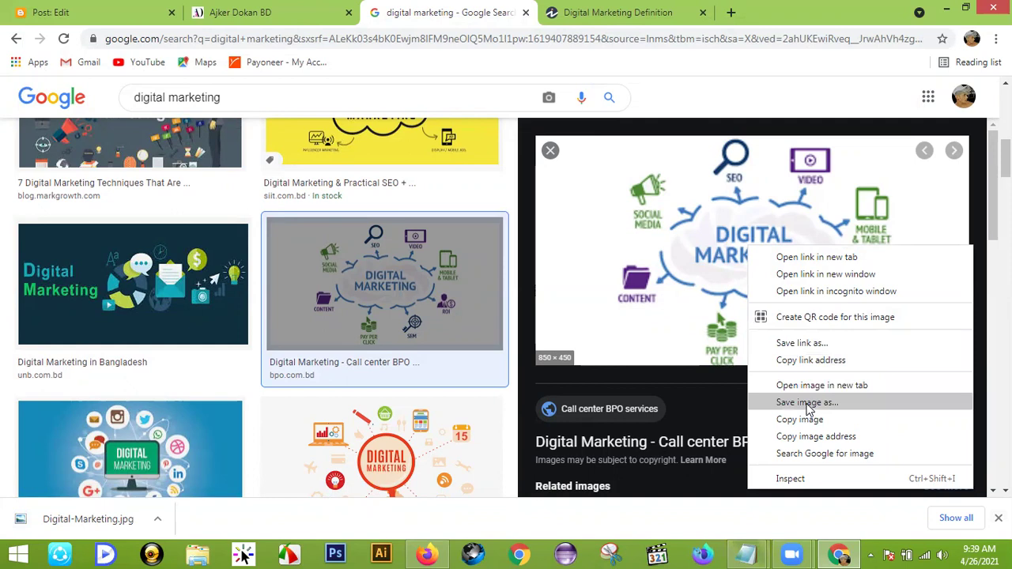
pyautogui.click(808, 404)
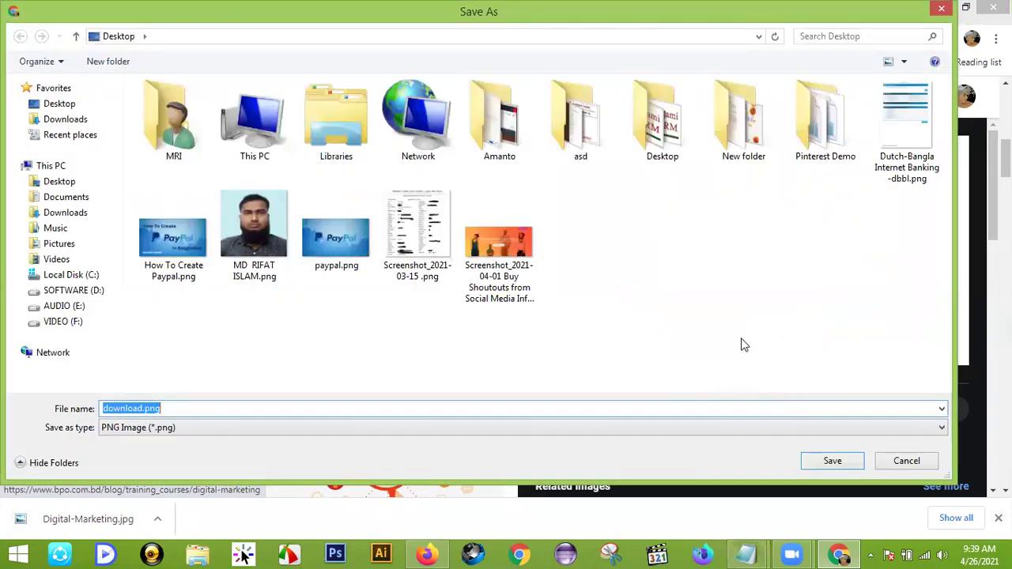
pyautogui.click(834, 462)
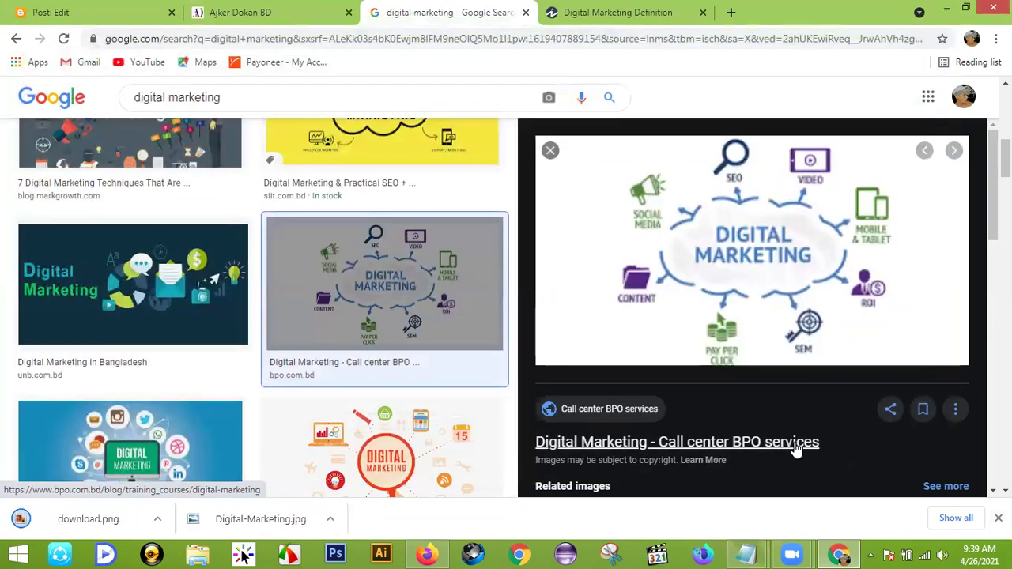
# Save the Objectives Of Digital Marketing image as download.jpg, then go to the Ajker Dokan BD tab
pyautogui.scroll(-3, 305, 343)
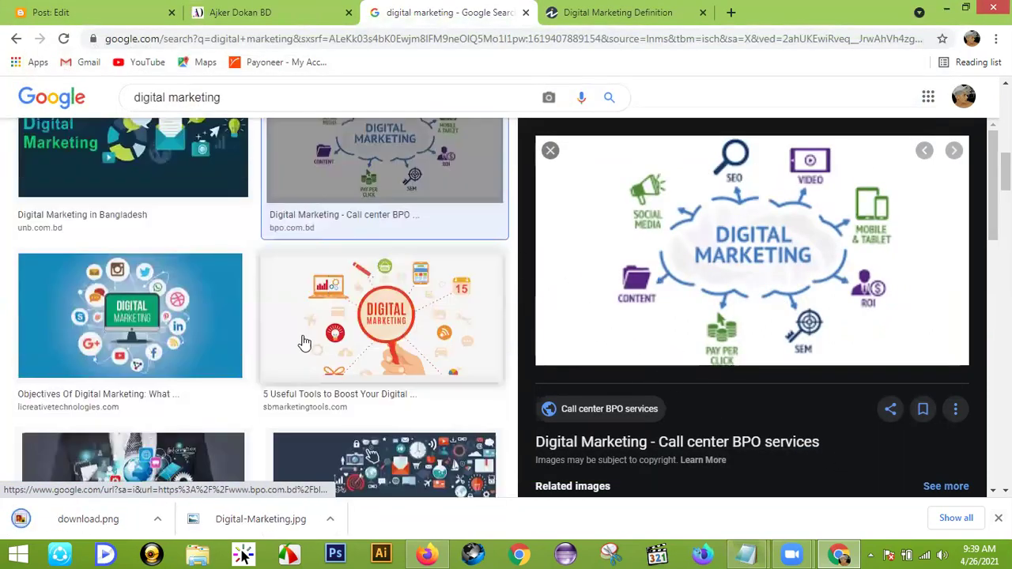
pyautogui.click(142, 241)
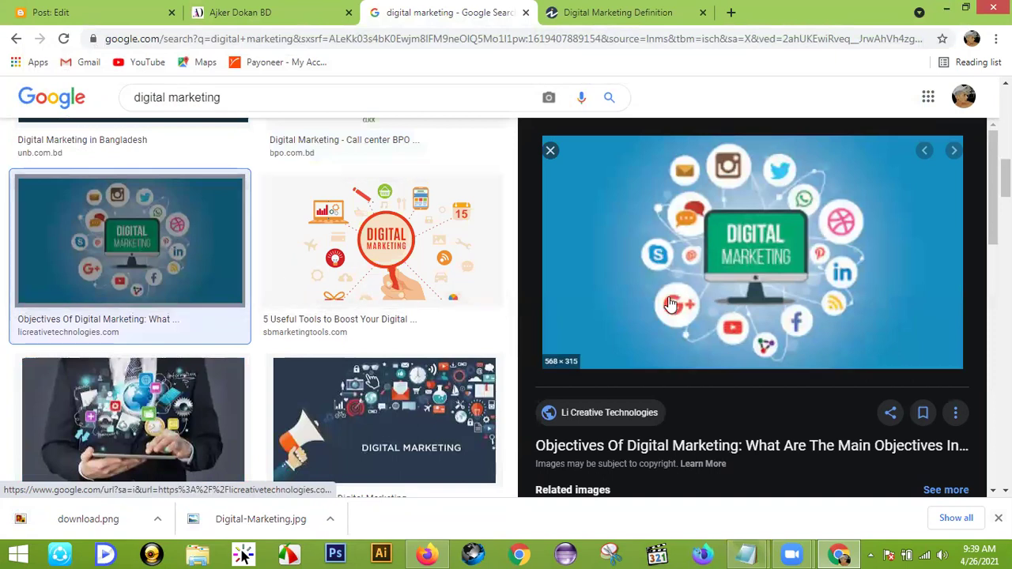
pyautogui.rightClick(761, 269)
pyautogui.click(817, 424)
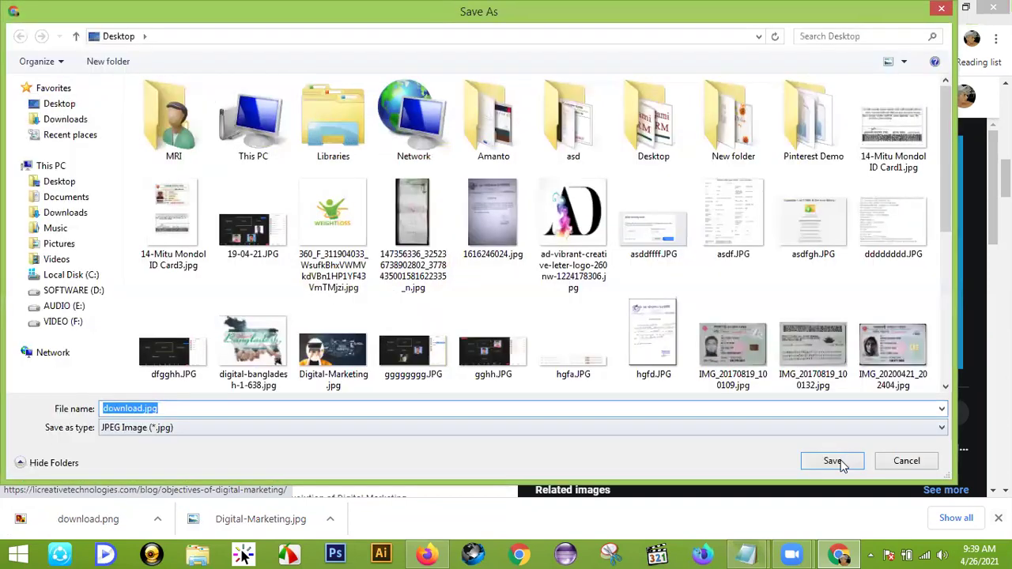
pyautogui.press('Return')
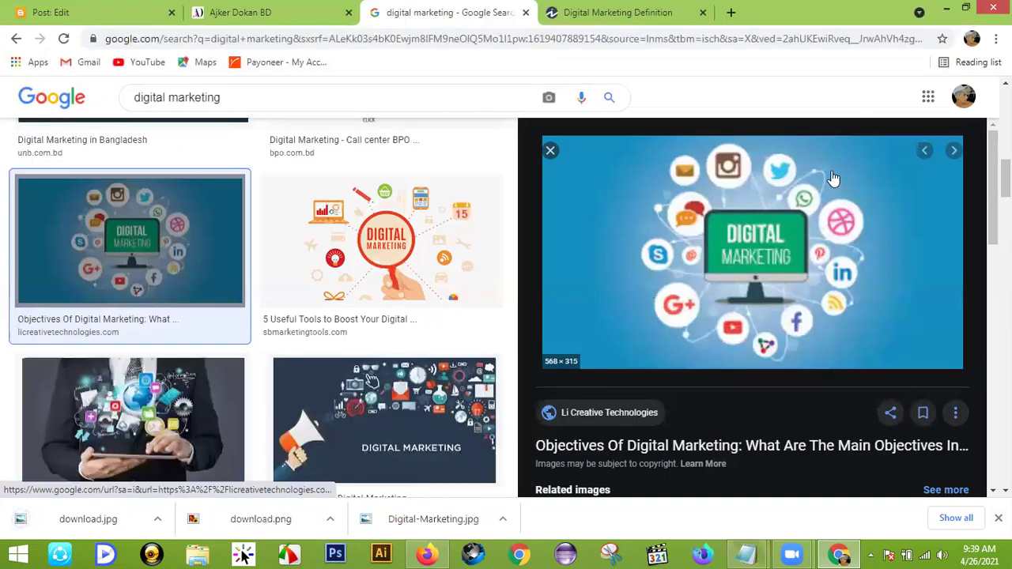
pyautogui.click(998, 518)
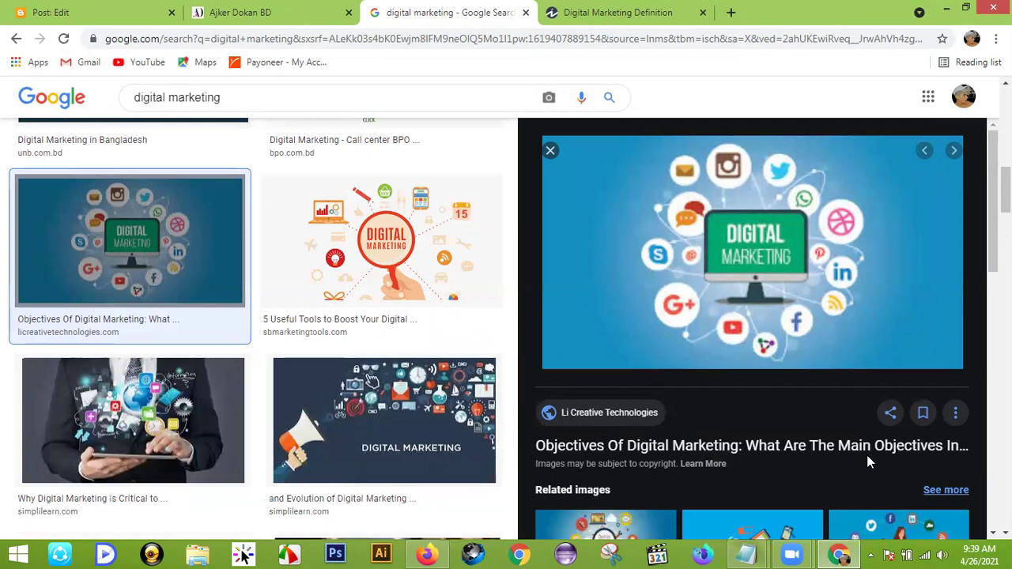
pyautogui.click(251, 12)
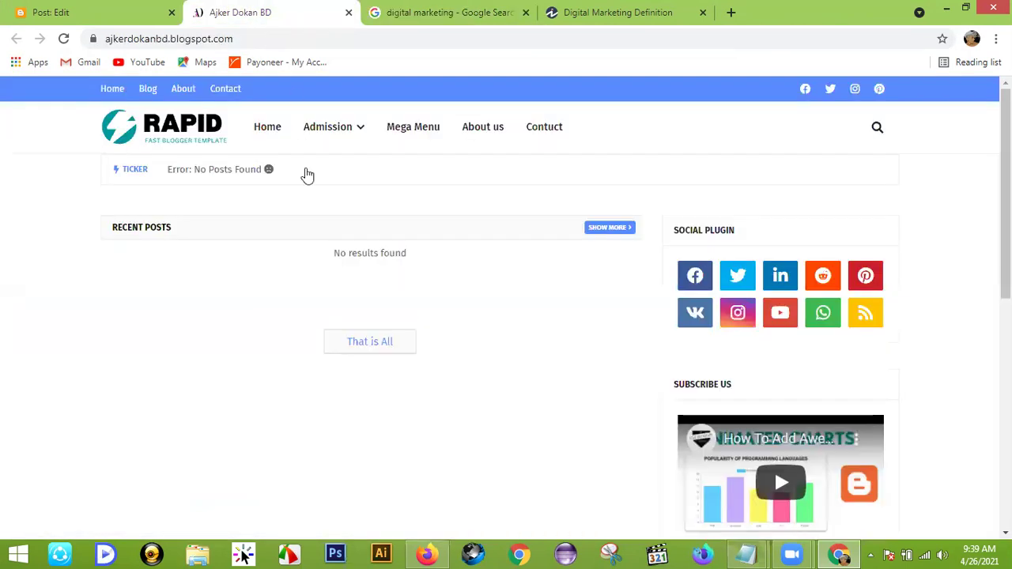
# Return to the post editor and check the font, size and paragraph style menus without changing them
pyautogui.click(93, 11)
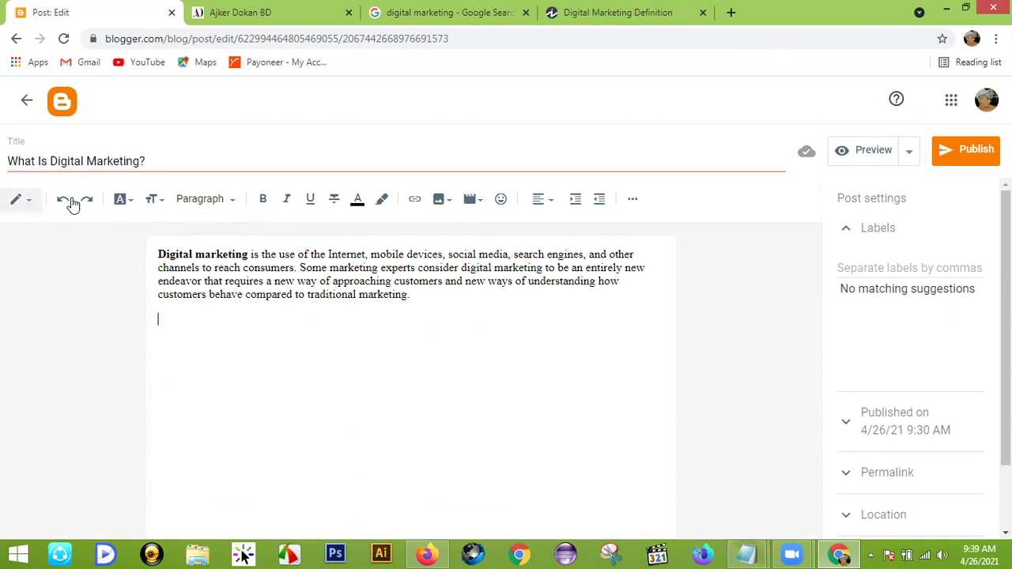
pyautogui.click(133, 201)
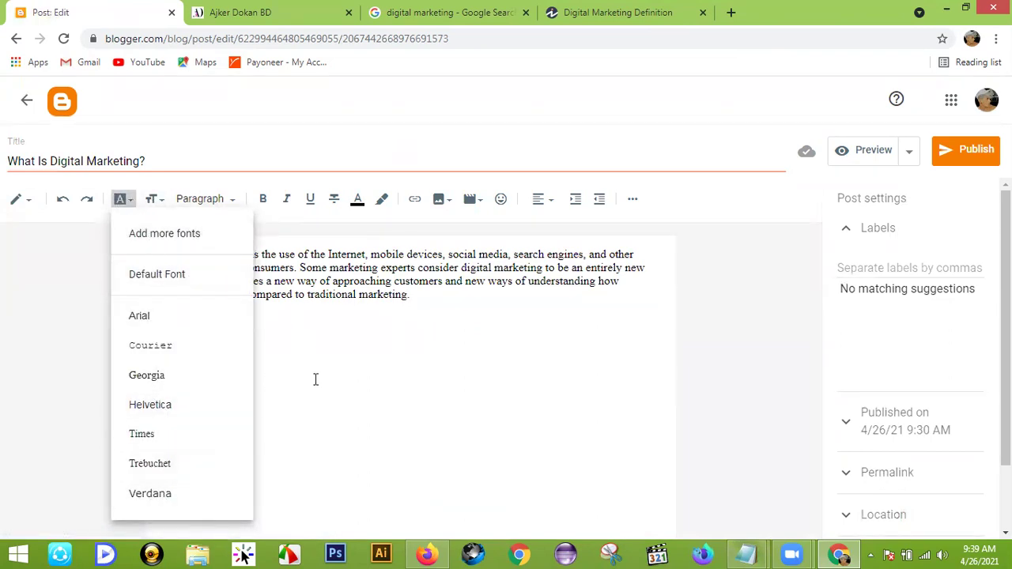
pyautogui.click(271, 324)
pyautogui.moveTo(428, 296); pyautogui.dragTo(144, 254)
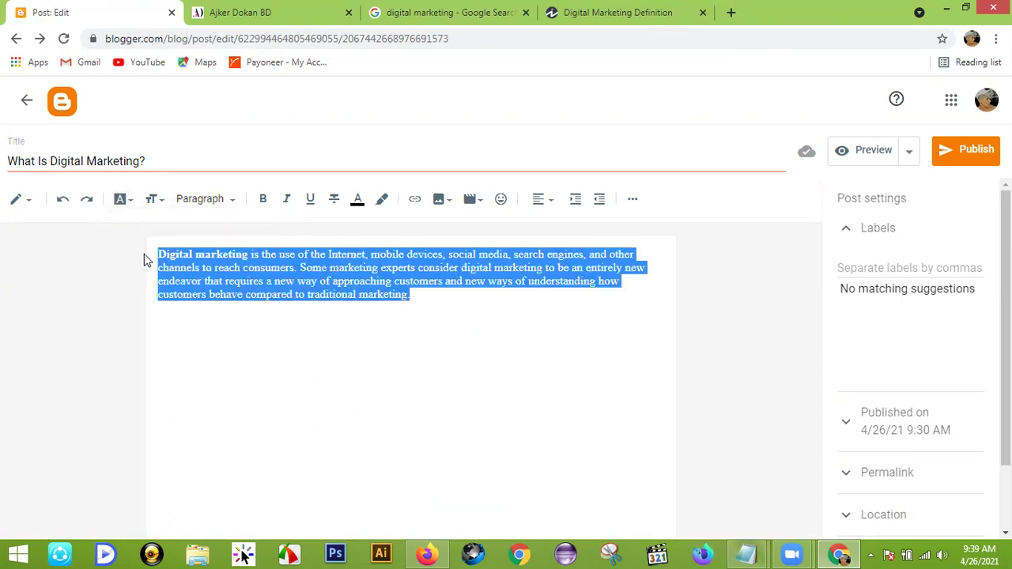
pyautogui.click(402, 326)
pyautogui.click(158, 199)
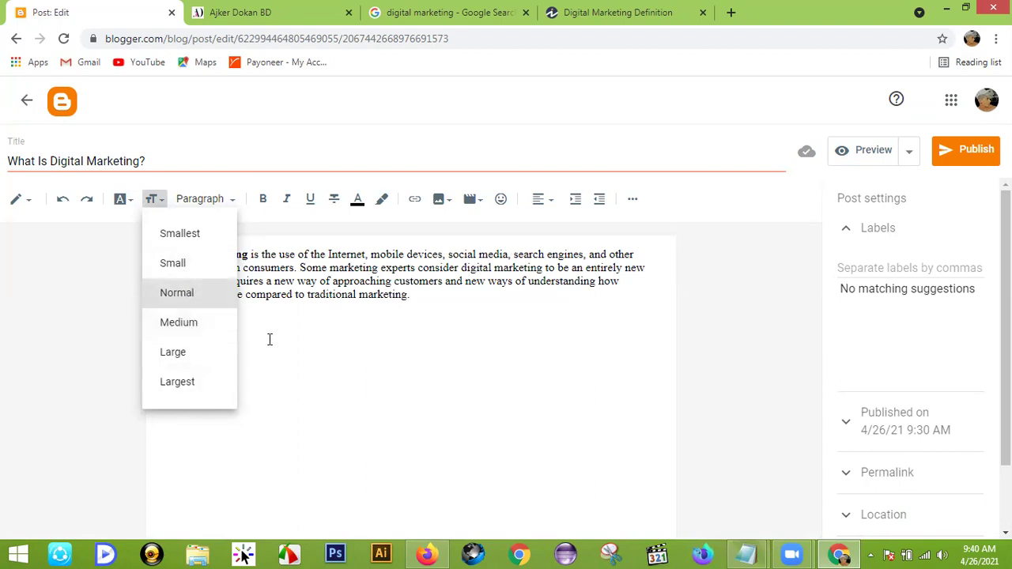
pyautogui.click(236, 202)
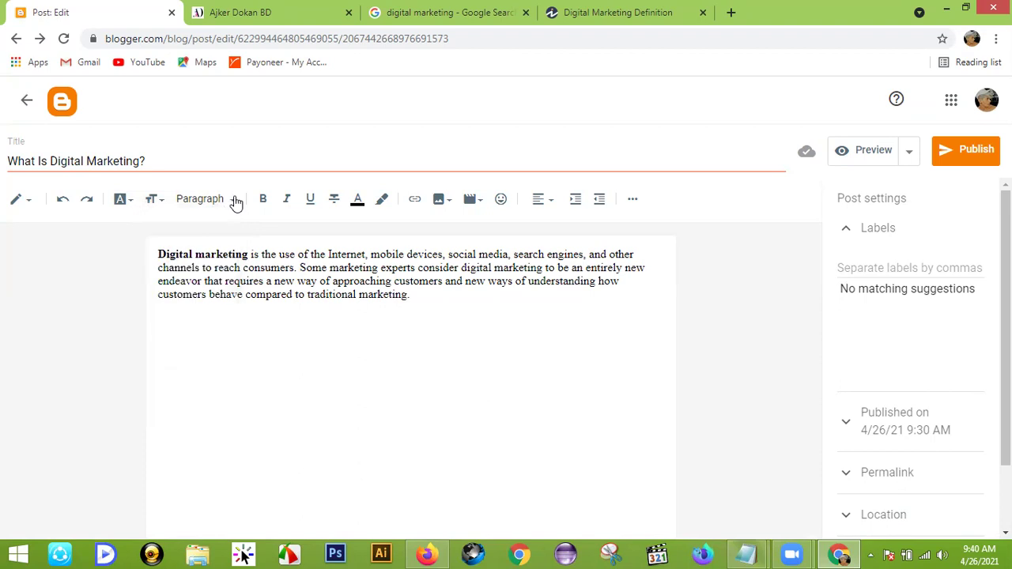
pyautogui.click(233, 203)
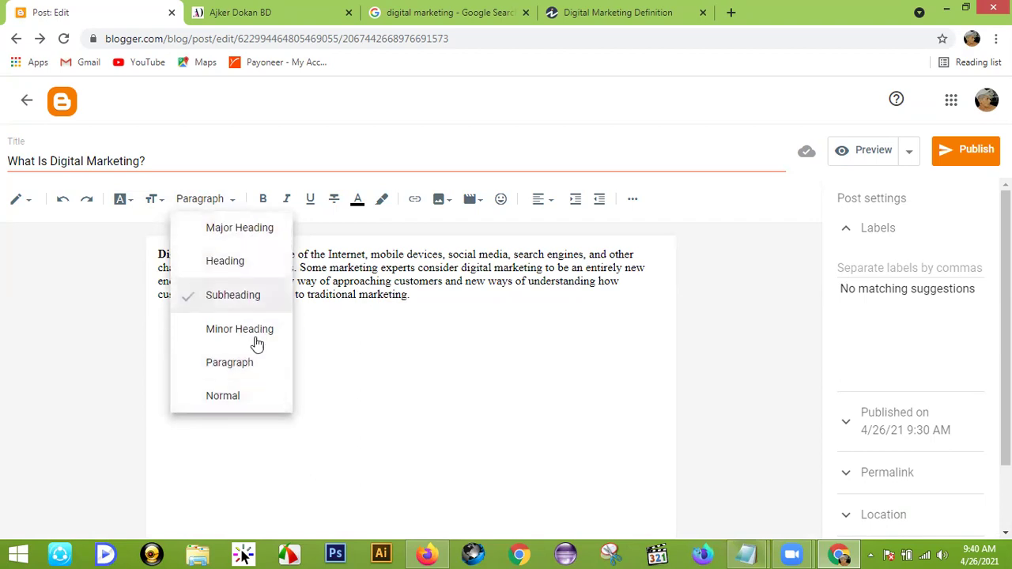
pyautogui.click(422, 293)
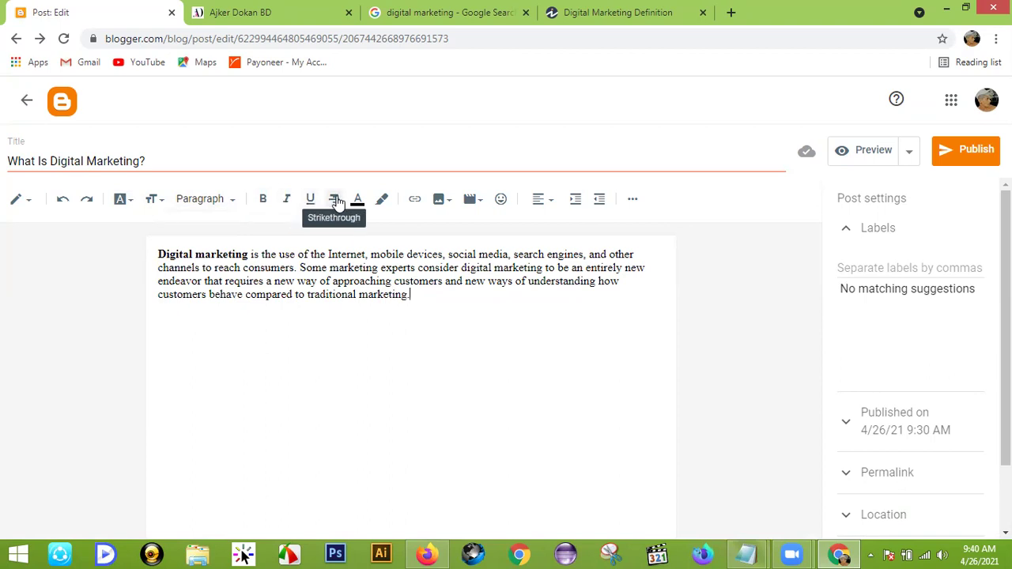
# Place the caret after the intro paragraph and open the Insert image choices
pyautogui.moveTo(159, 254); pyautogui.dragTo(247, 253)
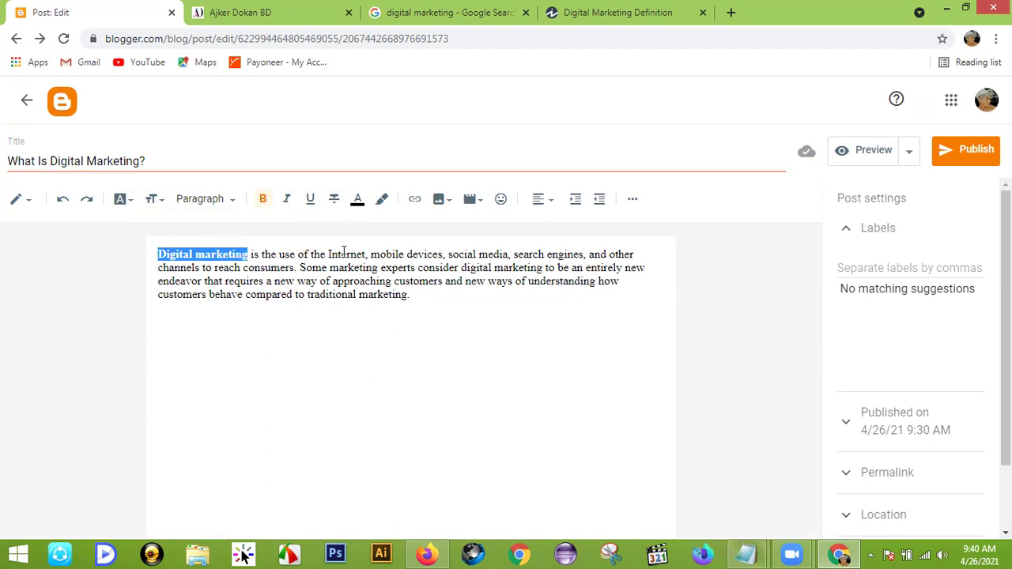
pyautogui.click(422, 297)
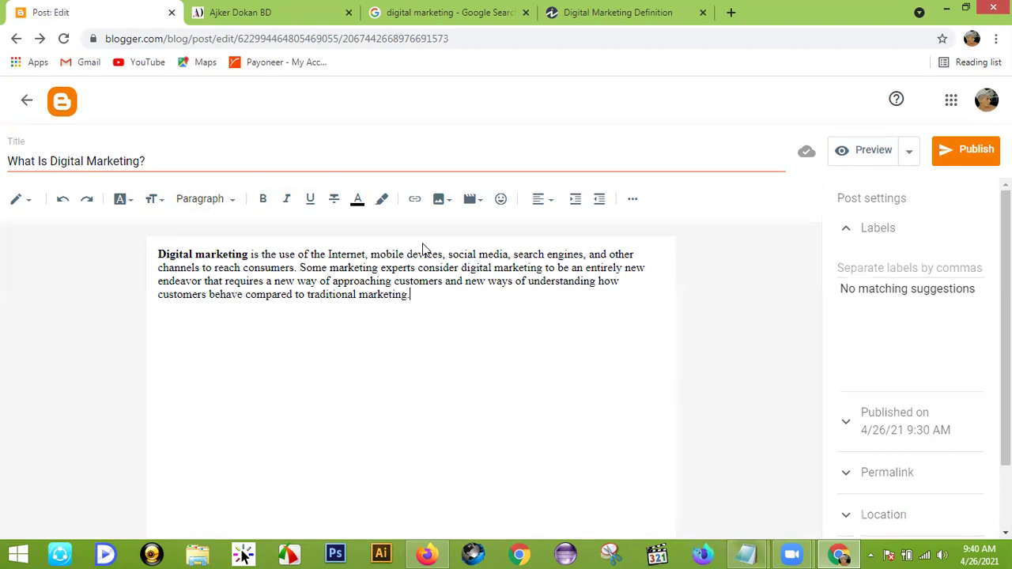
pyautogui.click(439, 203)
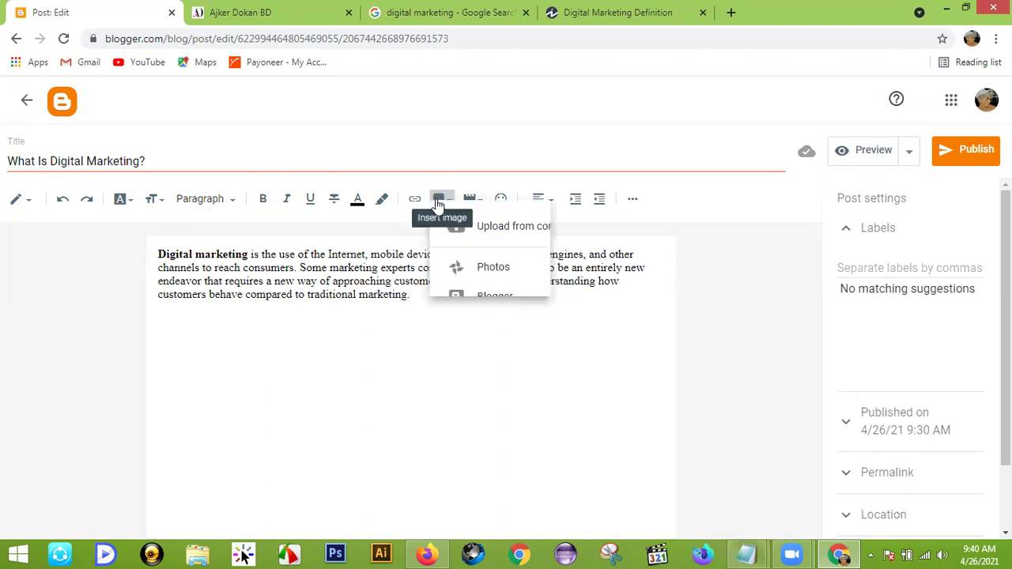
# Open the upload-from-computer file browser, inspect Digital-Marketing.jpg, then cancel
pyautogui.click(501, 236)
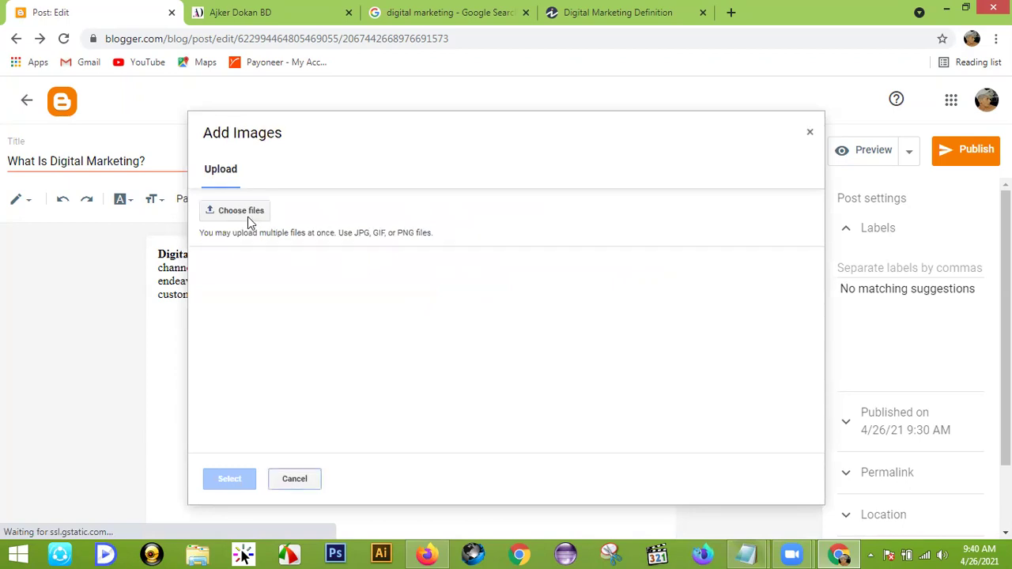
pyautogui.click(242, 212)
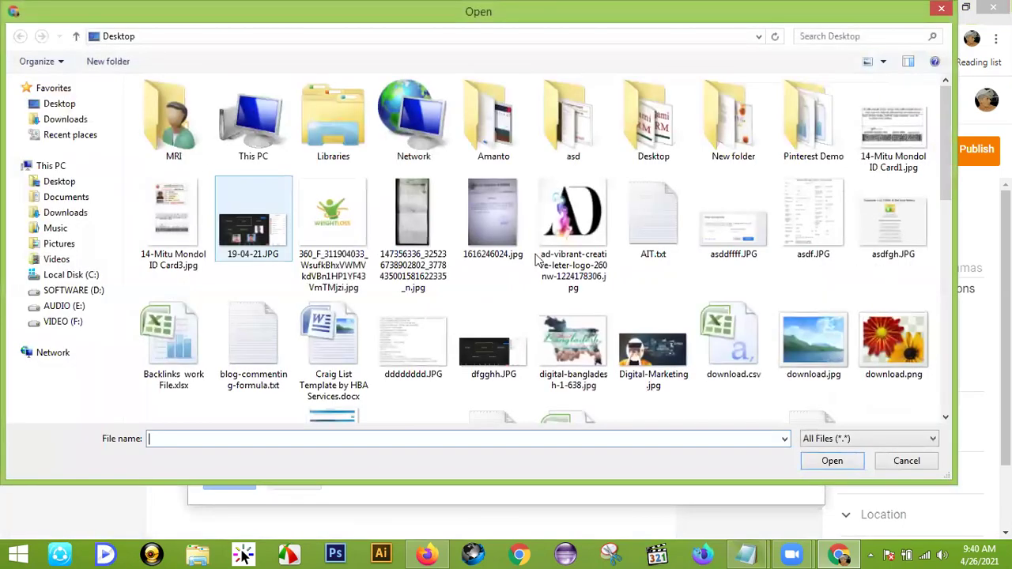
pyautogui.click(649, 350)
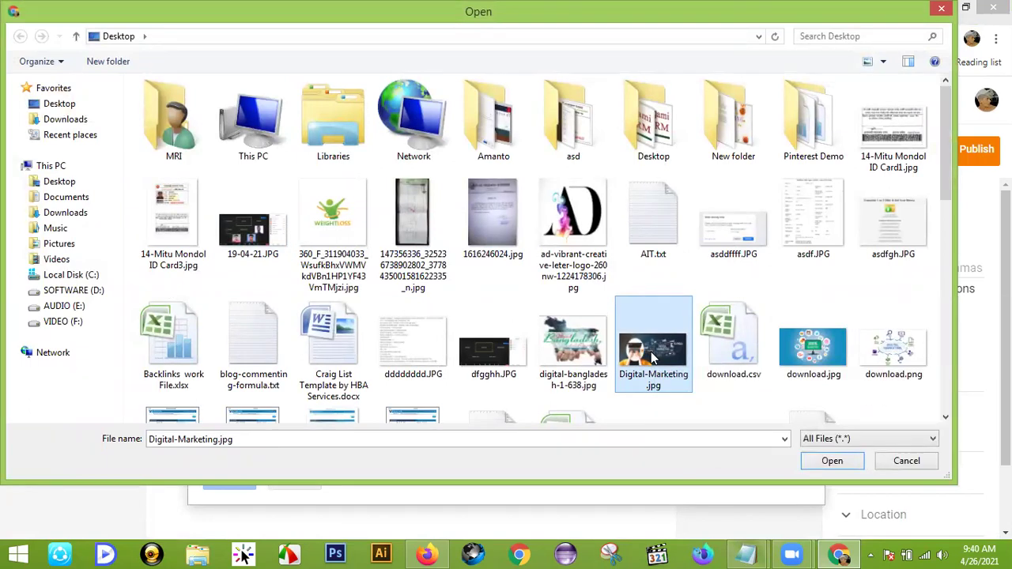
pyautogui.rightClick(652, 357)
pyautogui.click(612, 399)
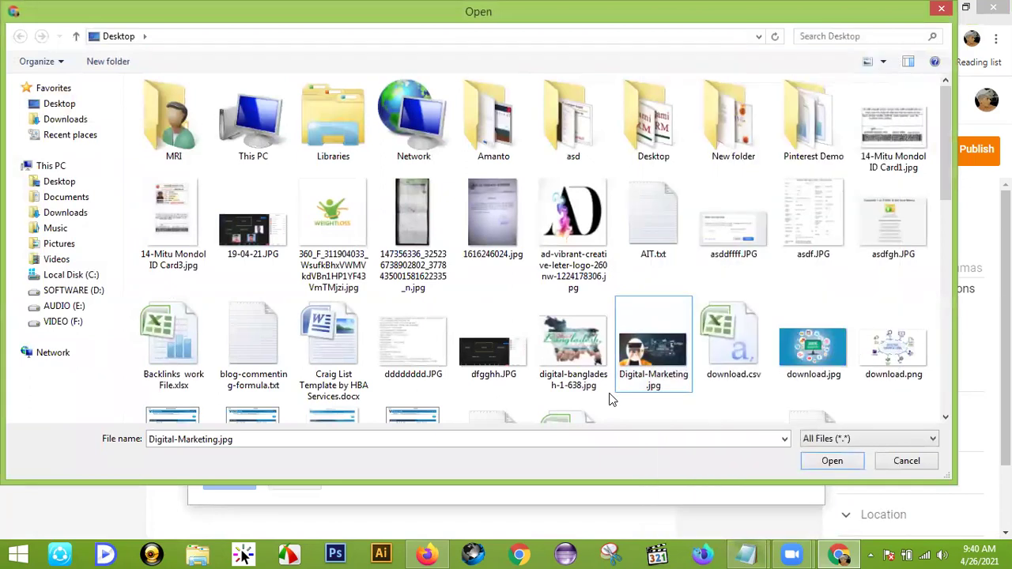
pyautogui.moveTo(652, 364)
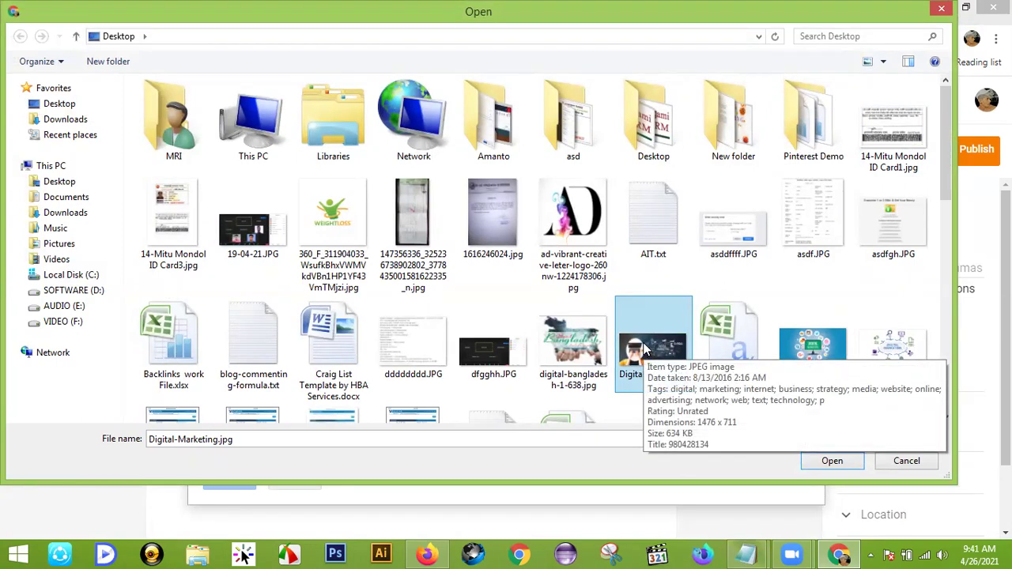
pyautogui.rightClick(645, 351)
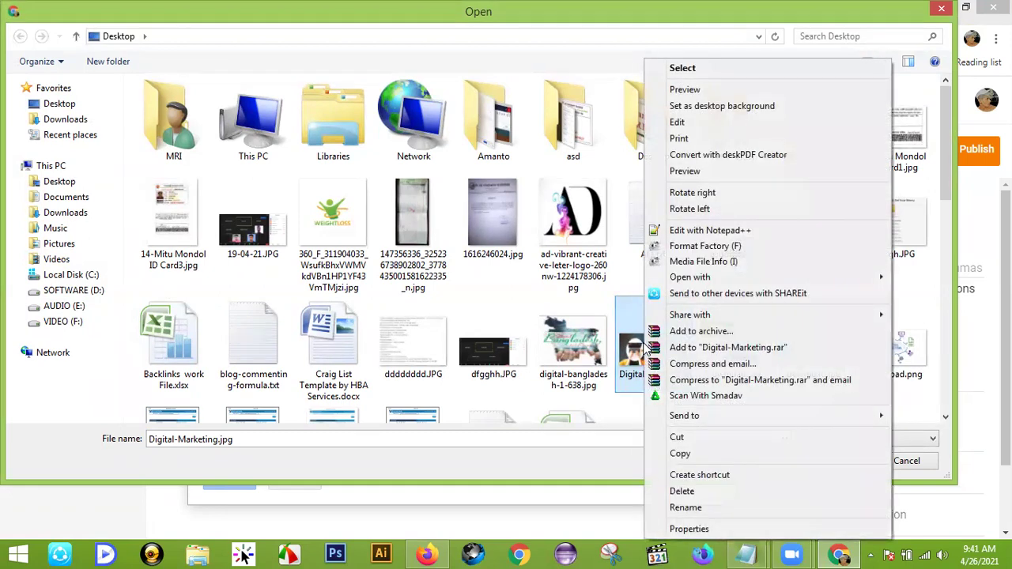
pyautogui.click(609, 405)
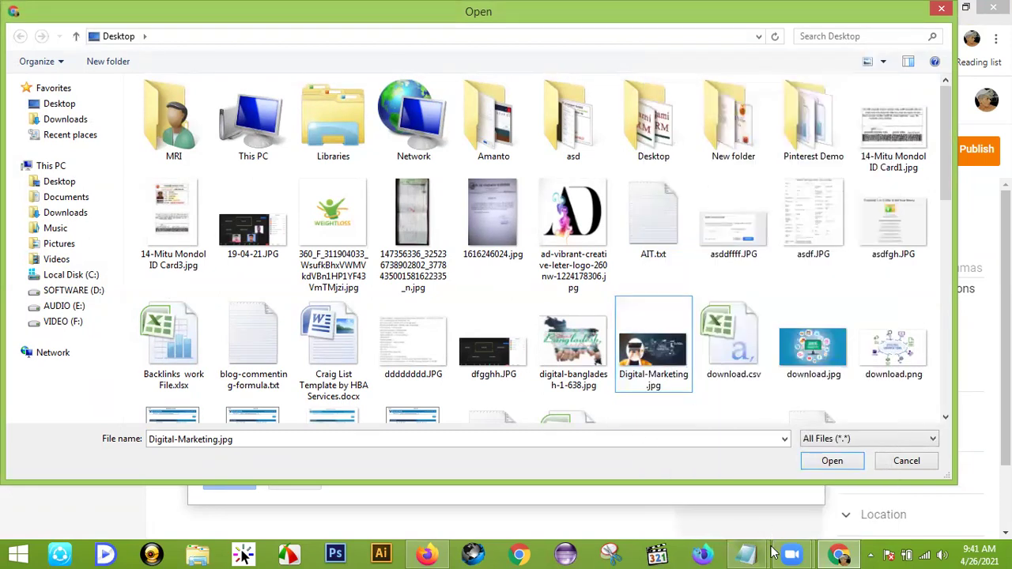
pyautogui.moveTo(829, 554)
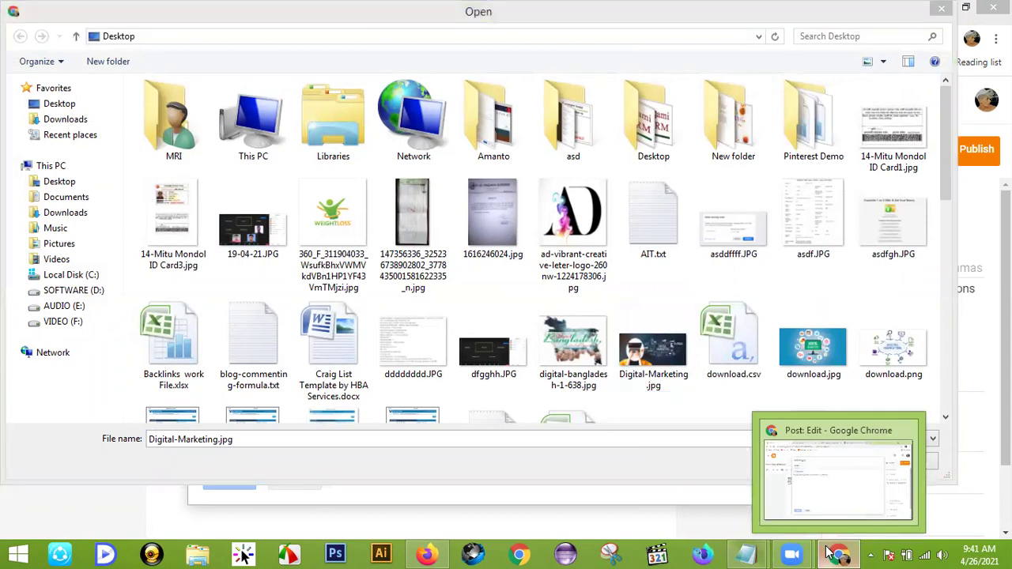
pyautogui.click(952, 367)
pyautogui.scroll(-3, 917, 449)
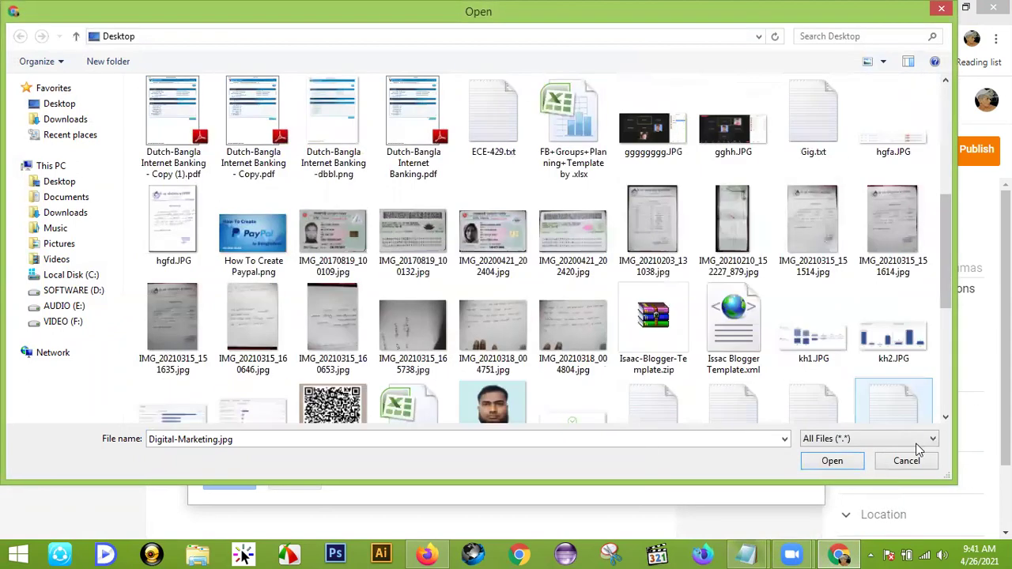
pyautogui.click(909, 462)
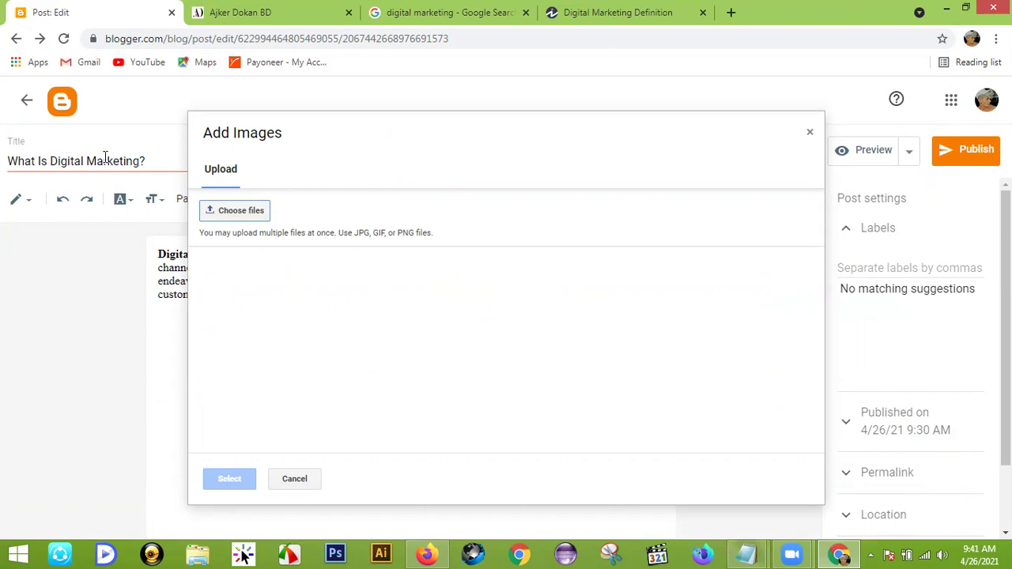
# Pick Digital-Marketing.jpg from the Desktop and upload it
pyautogui.click(236, 210)
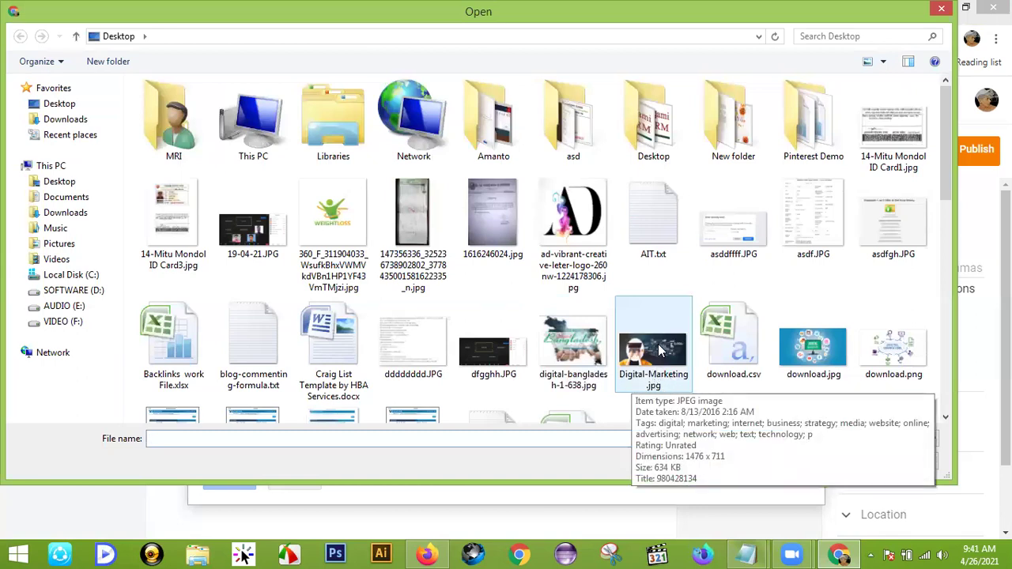
pyautogui.click(658, 351)
pyautogui.click(832, 462)
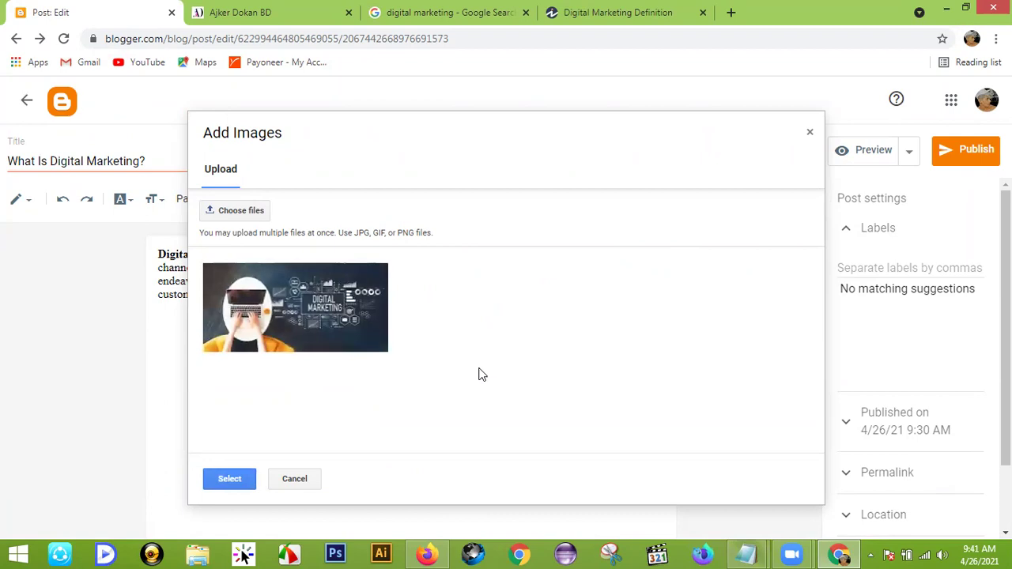
# Insert the uploaded Digital-Marketing.jpg into the post and set it to Extra large
pyautogui.click(308, 329)
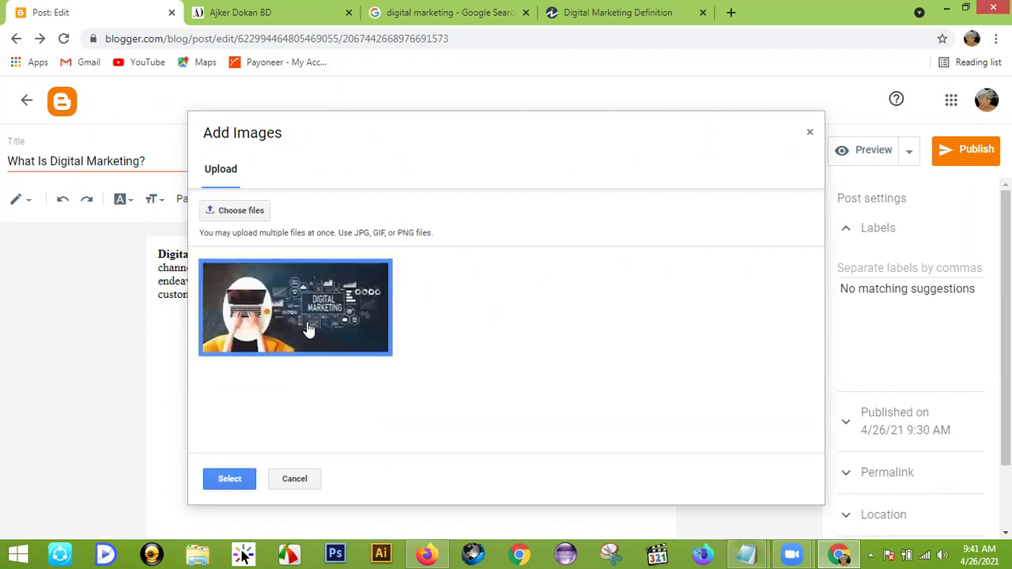
pyautogui.click(228, 480)
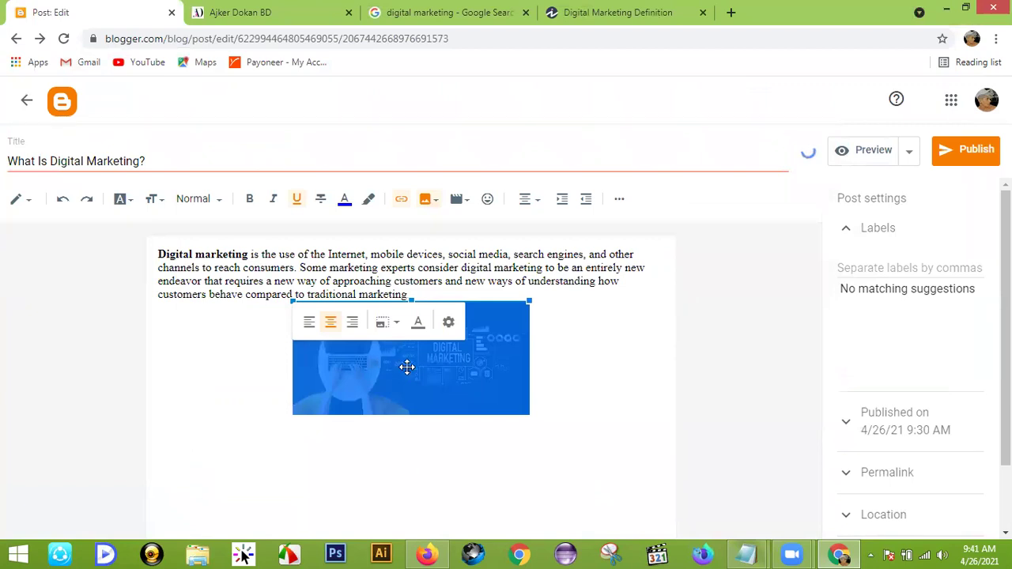
pyautogui.click(394, 324)
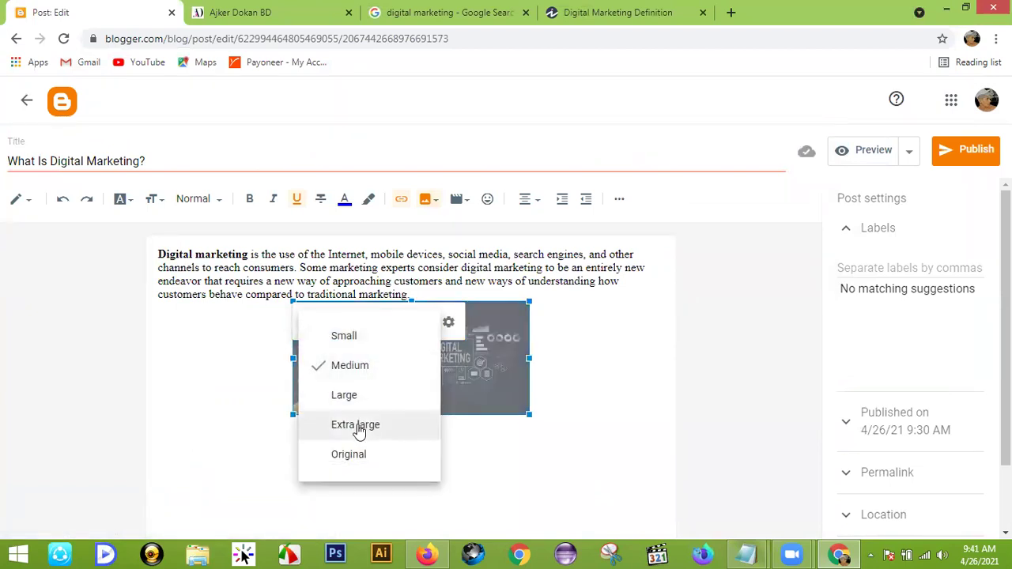
pyautogui.click(358, 428)
pyautogui.scroll(-1, 451, 391)
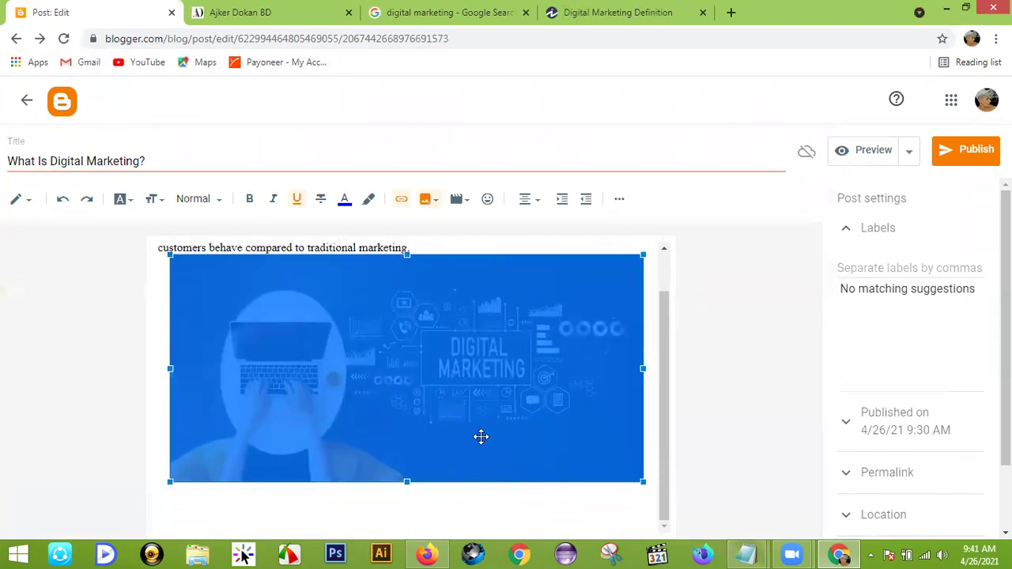
# Verify the image's size in its Edit Image properties, closing without changes
pyautogui.click(541, 500)
pyautogui.click(443, 384)
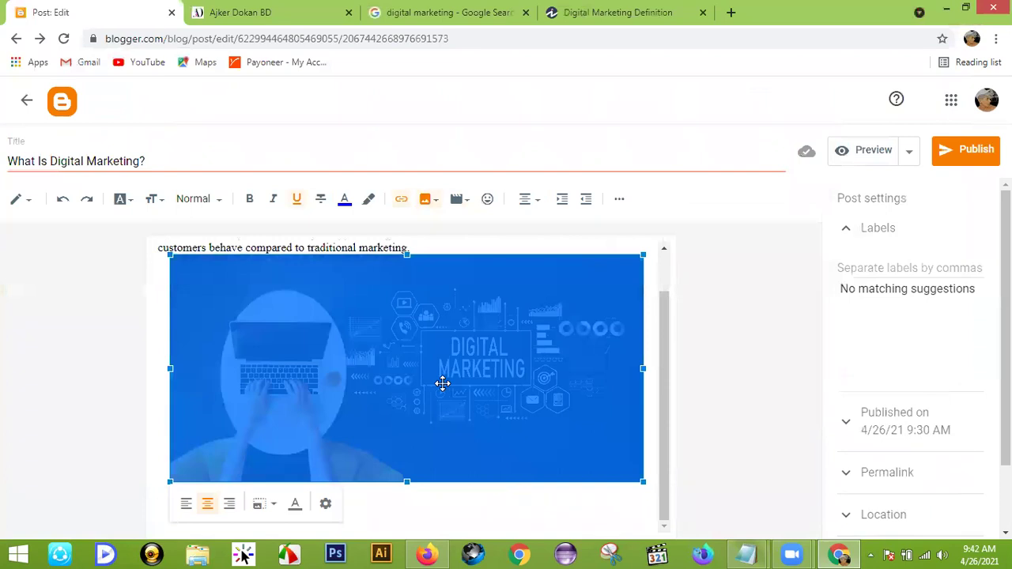
pyautogui.rightClick(425, 368)
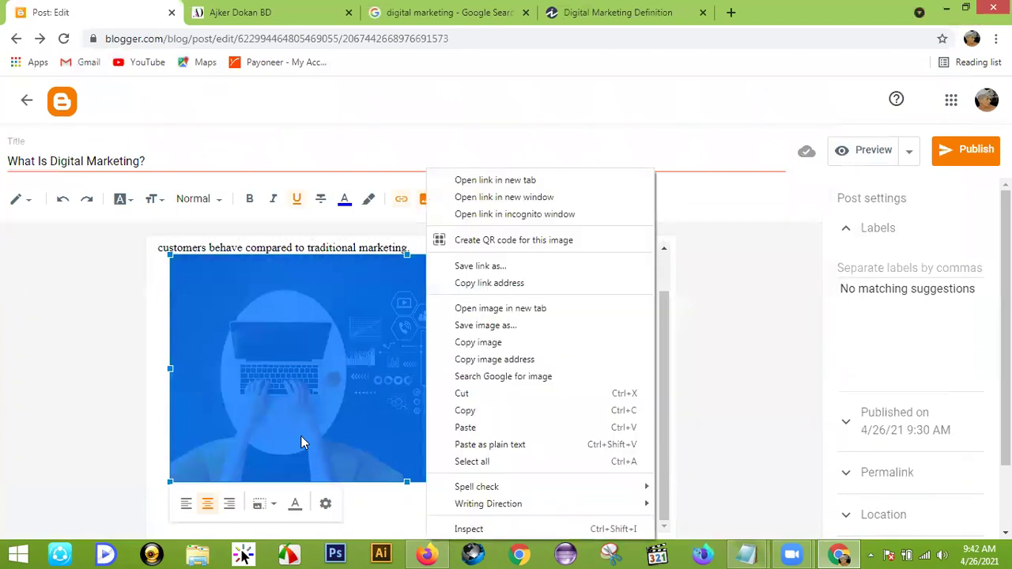
pyautogui.click(301, 437)
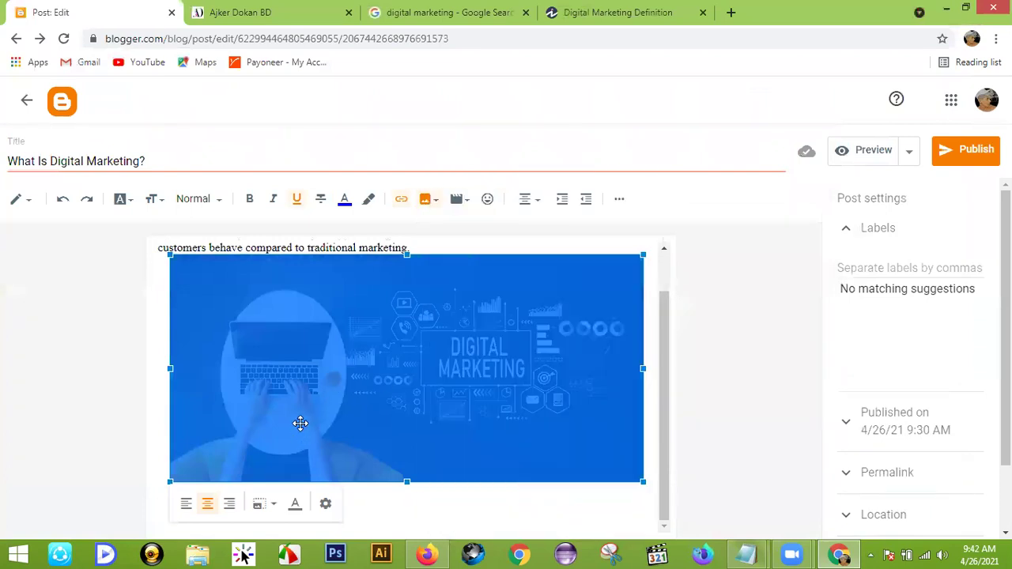
pyautogui.click(274, 507)
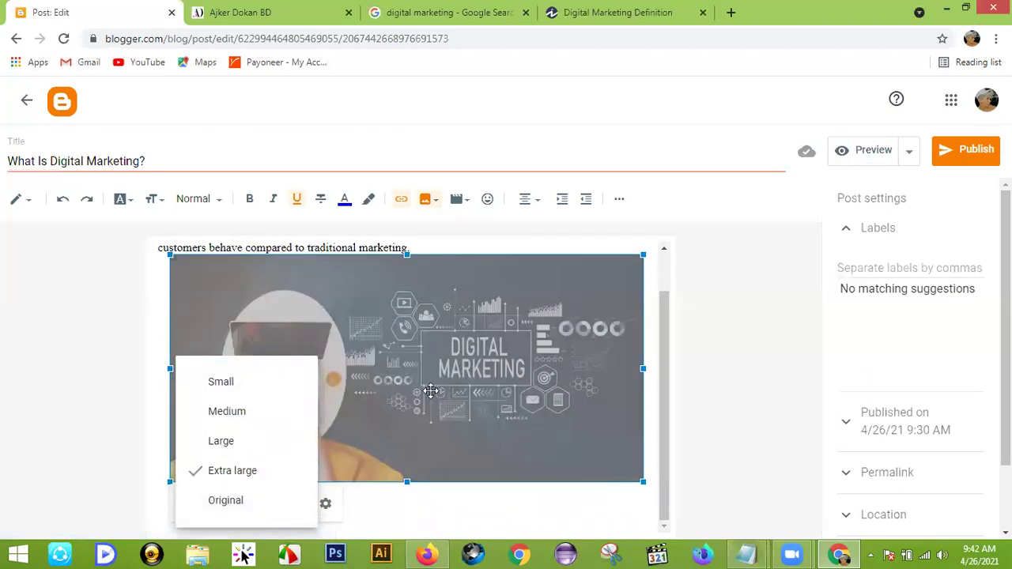
pyautogui.click(327, 502)
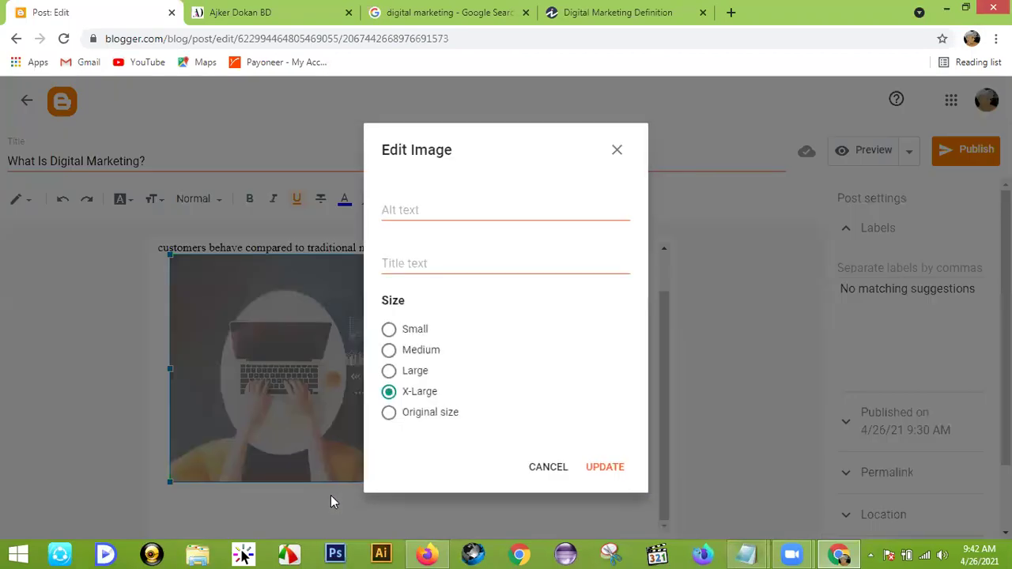
pyautogui.click(548, 467)
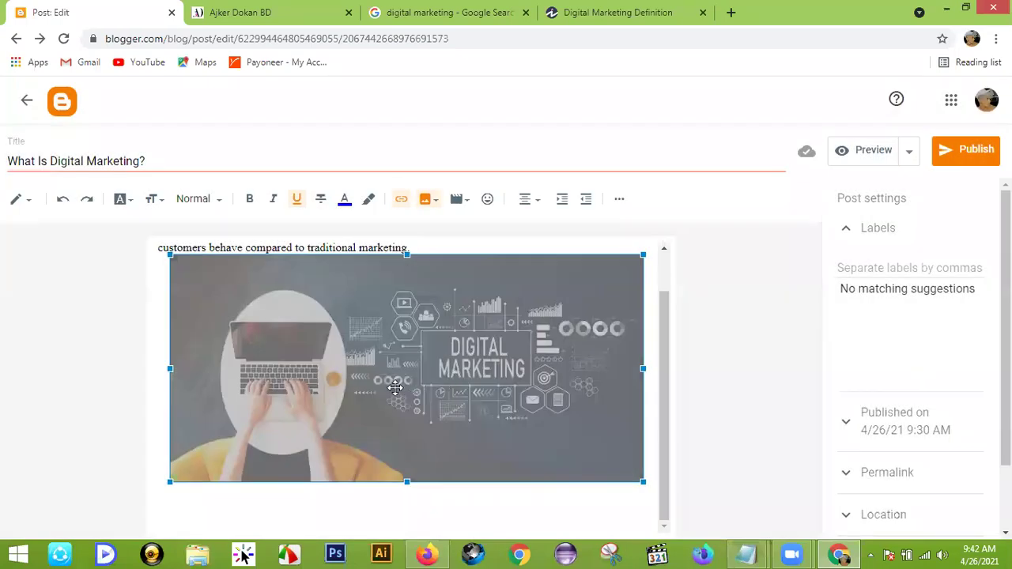
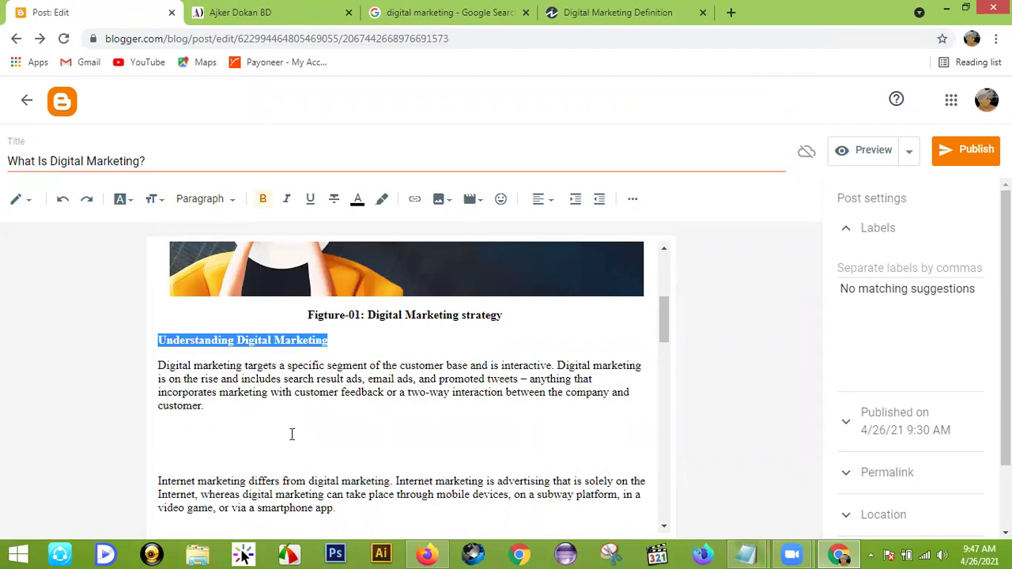
pyautogui.hotkey('ctrl', 'z')
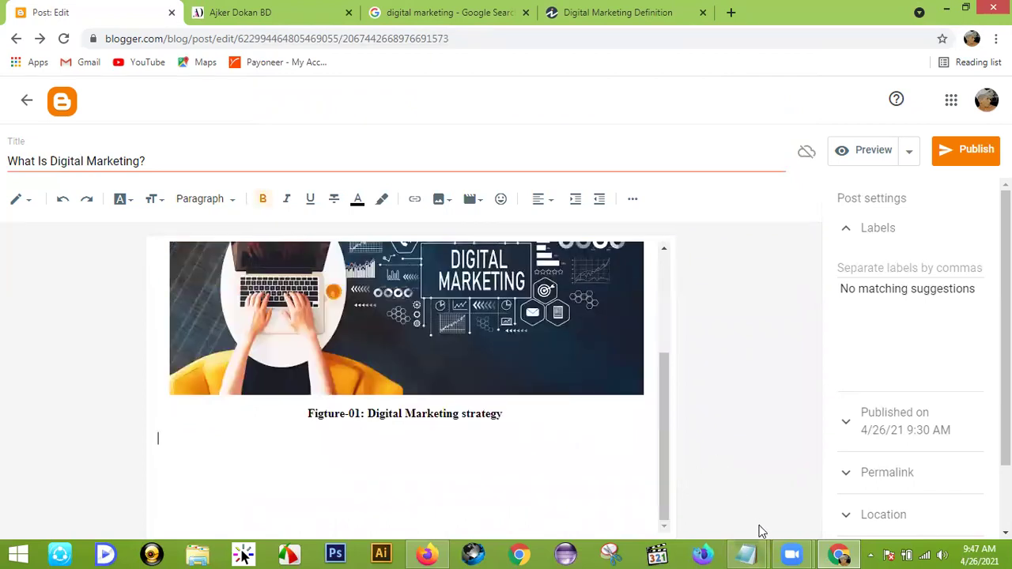
# In Notepad, turn off Word Wrap, copy Understanding Digital Marketing through Video Marketing, then minimize
pyautogui.click(746, 554)
pyautogui.click(830, 482)
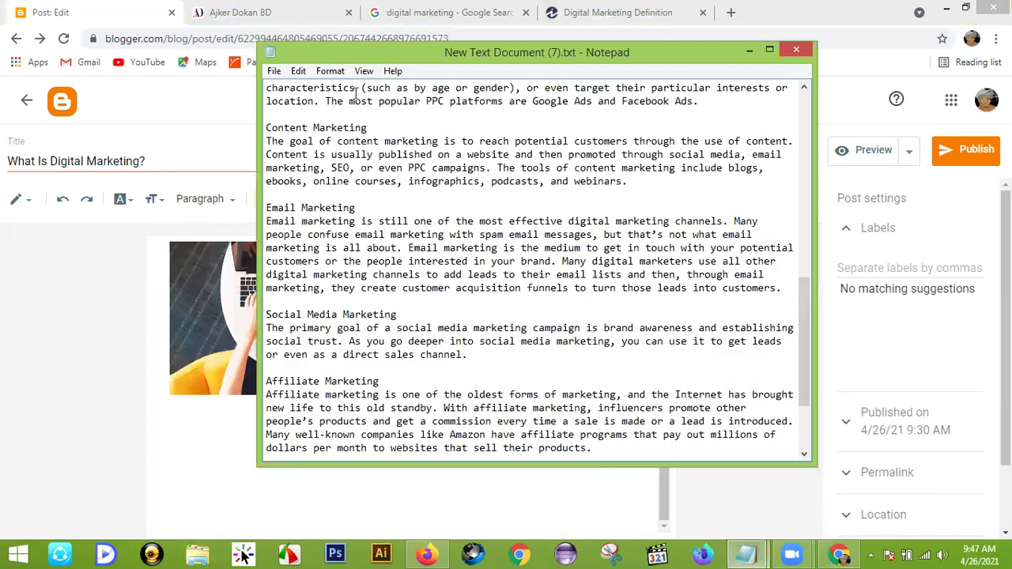
pyautogui.click(274, 71)
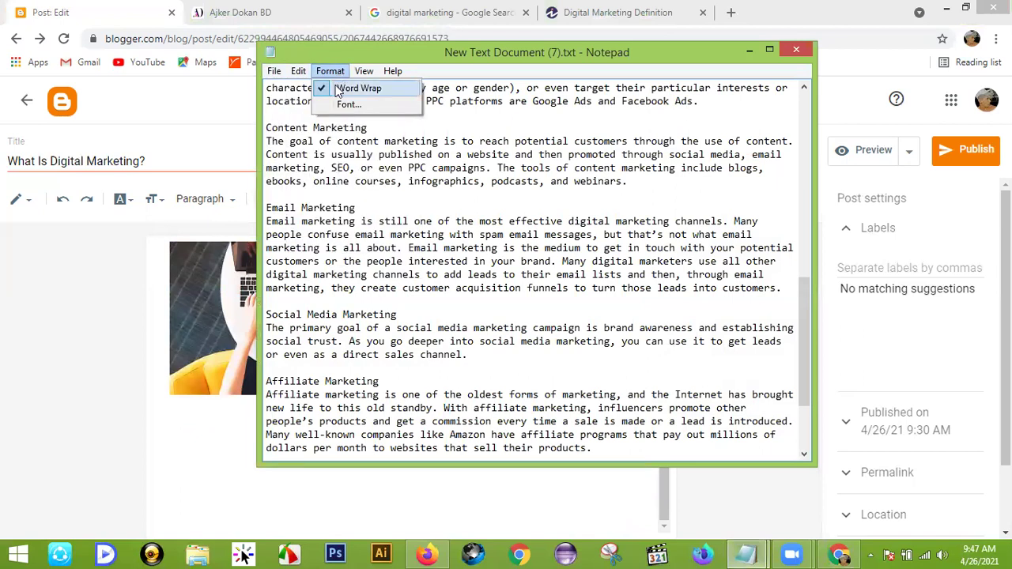
pyautogui.click(348, 89)
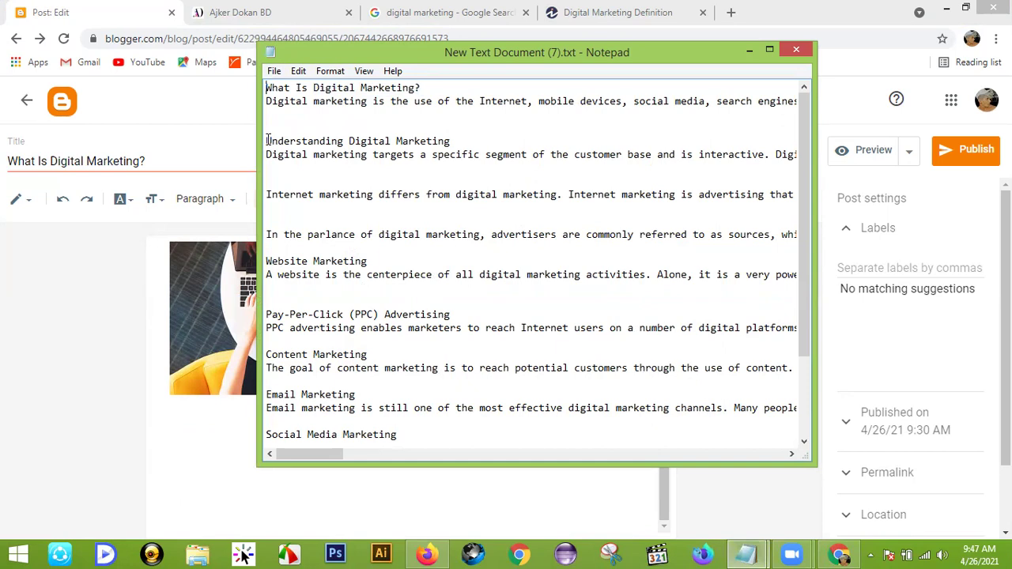
pyautogui.moveTo(266, 141); pyautogui.dragTo(279, 437)
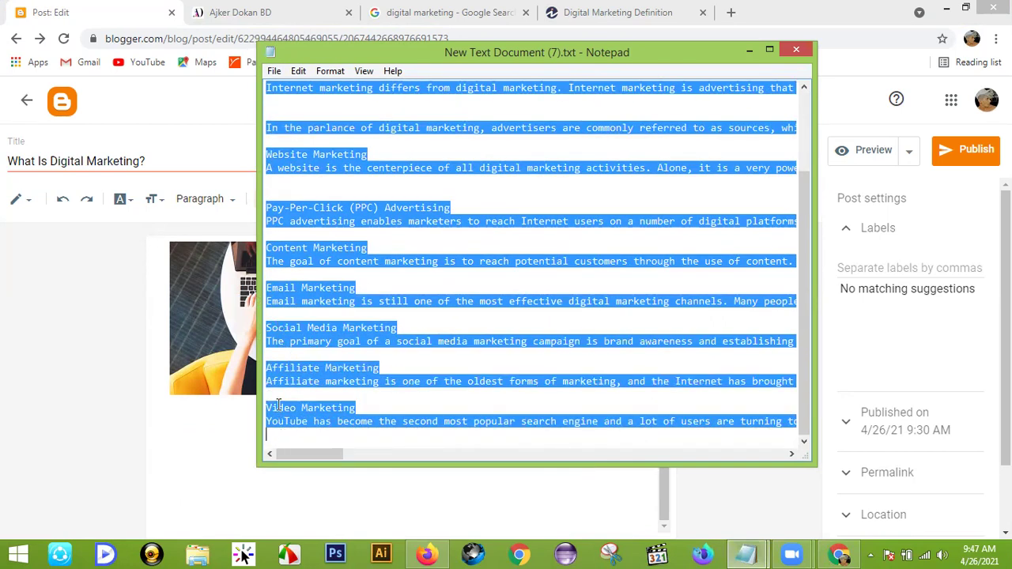
pyautogui.click(750, 52)
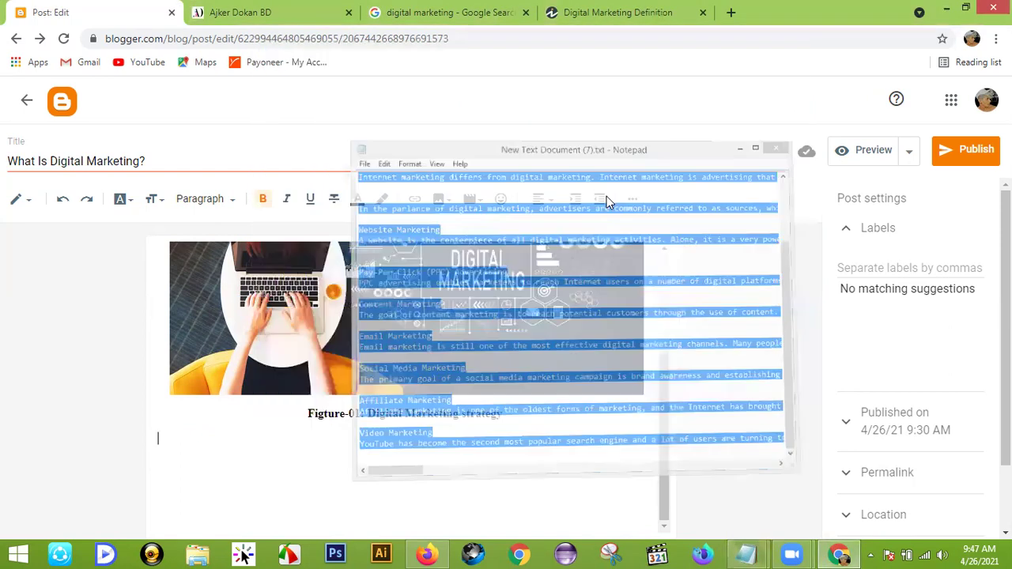
# Paste the copied article text into the post below the figure caption
pyautogui.hotkey('ctrl', 'v')
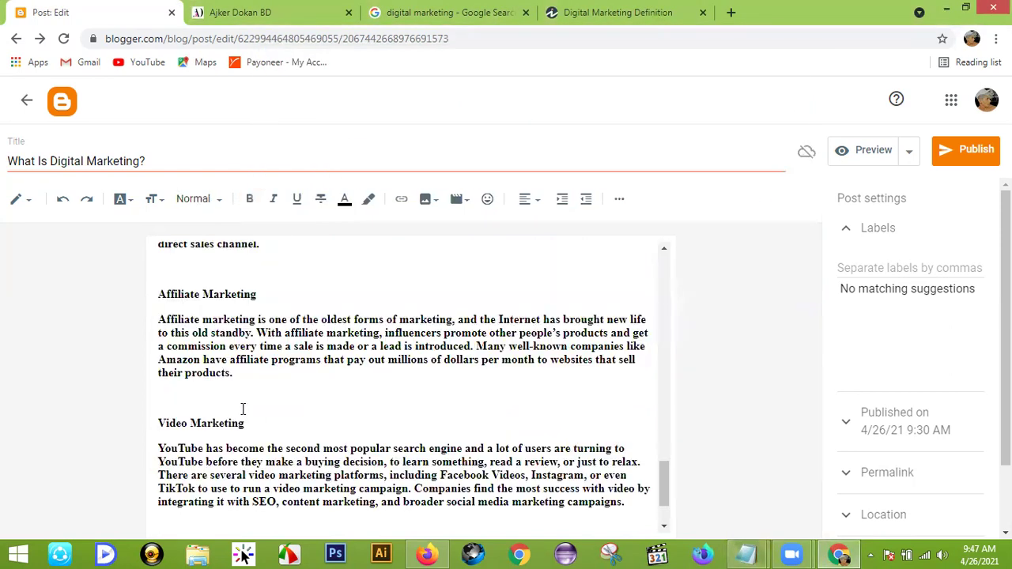
pyautogui.hotkey('ctrl', 'z')
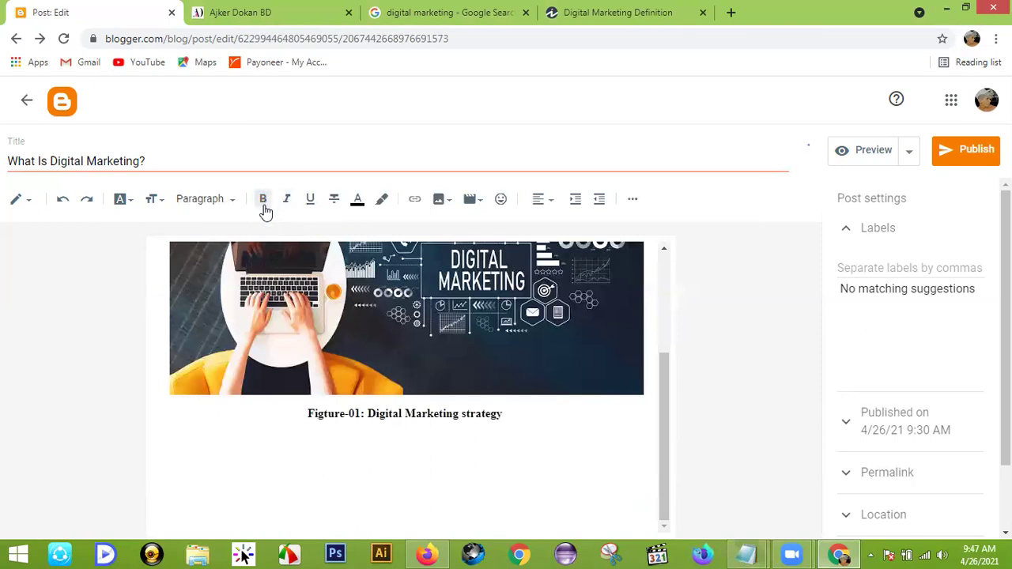
pyautogui.hotkey('ctrl', 'v')
pyautogui.scroll(5, 261, 348)
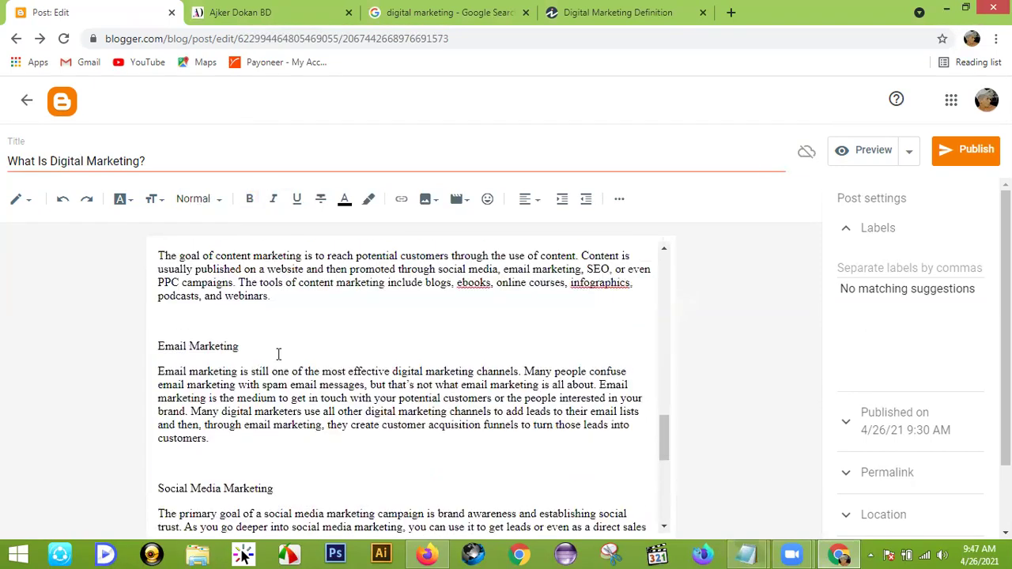
pyautogui.scroll(10, 277, 355)
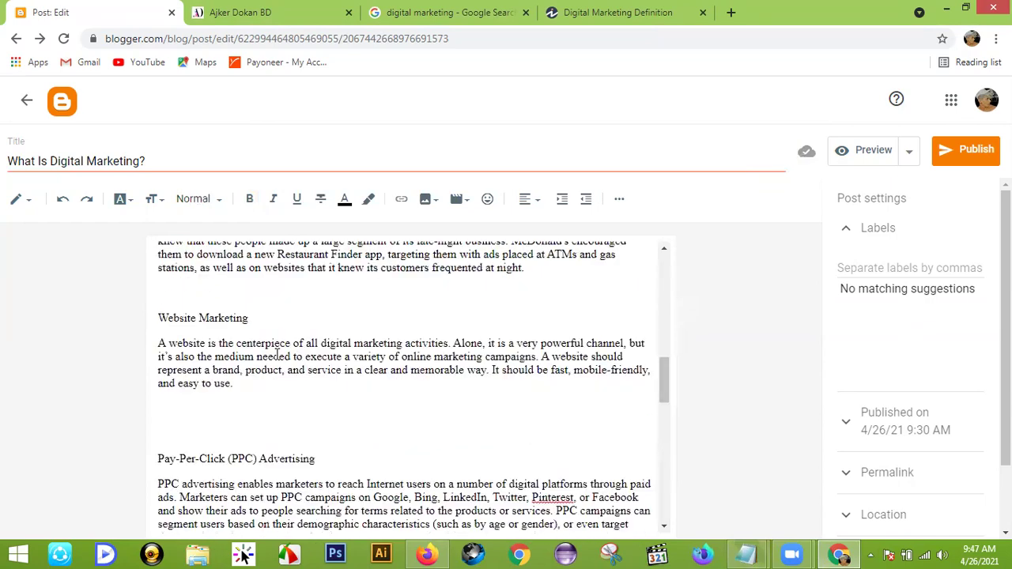
pyautogui.scroll(3, 275, 354)
pyautogui.scroll(-1, 258, 364)
pyautogui.scroll(-1, 240, 384)
pyautogui.scroll(2, 234, 379)
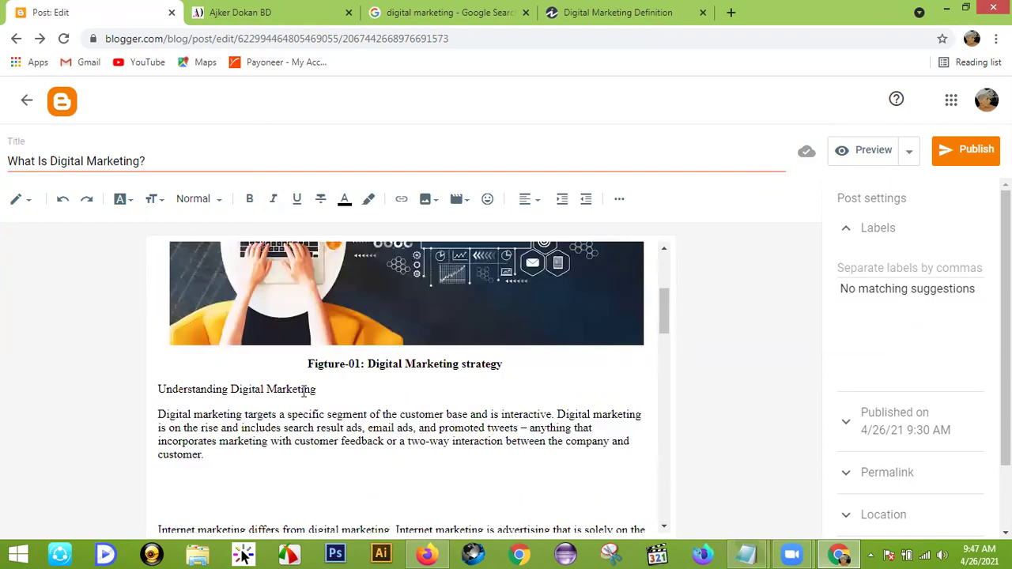
# Bold the Understanding Digital Marketing heading
pyautogui.moveTo(318, 389); pyautogui.dragTo(156, 391)
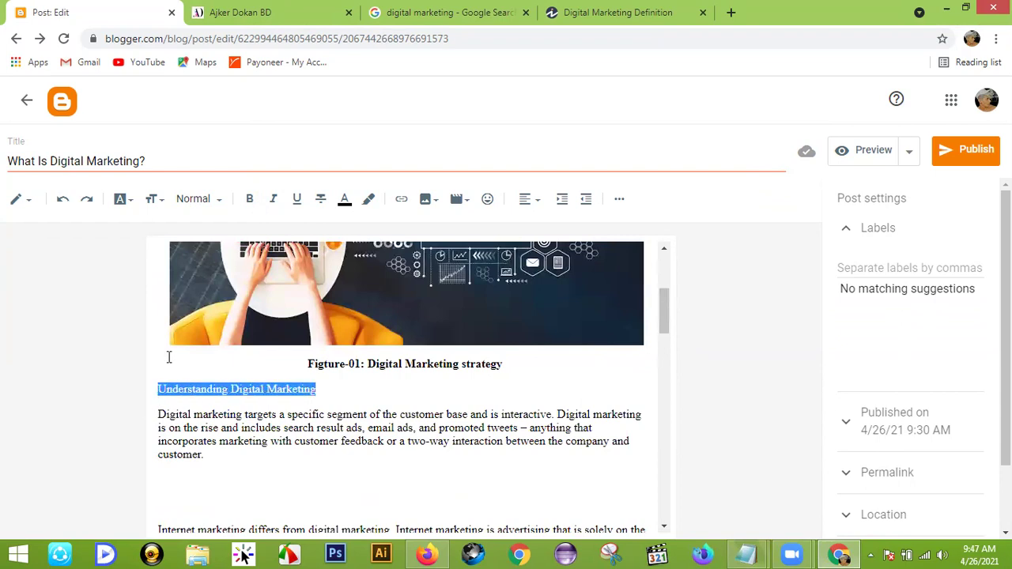
pyautogui.click(249, 200)
pyautogui.scroll(-3, 198, 333)
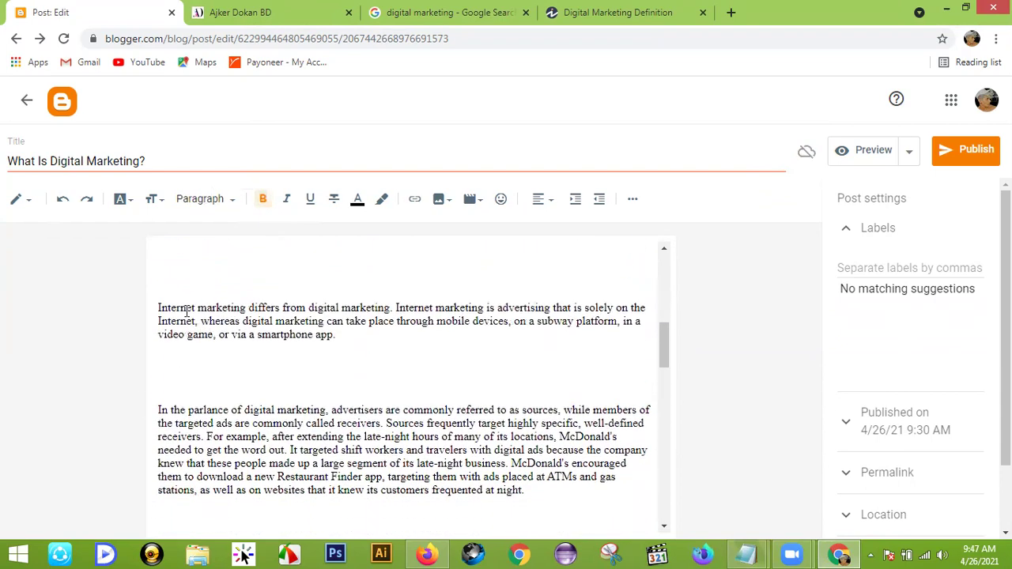
pyautogui.scroll(1, 168, 287)
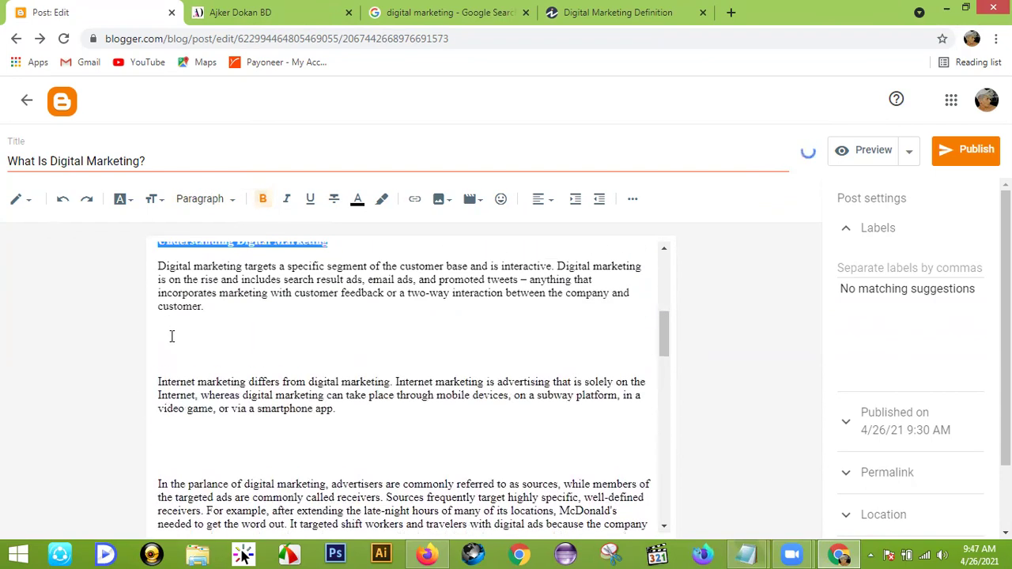
# Remove the extra blank lines around the Internet marketing paragraph and above Website Marketing
pyautogui.click(159, 383)
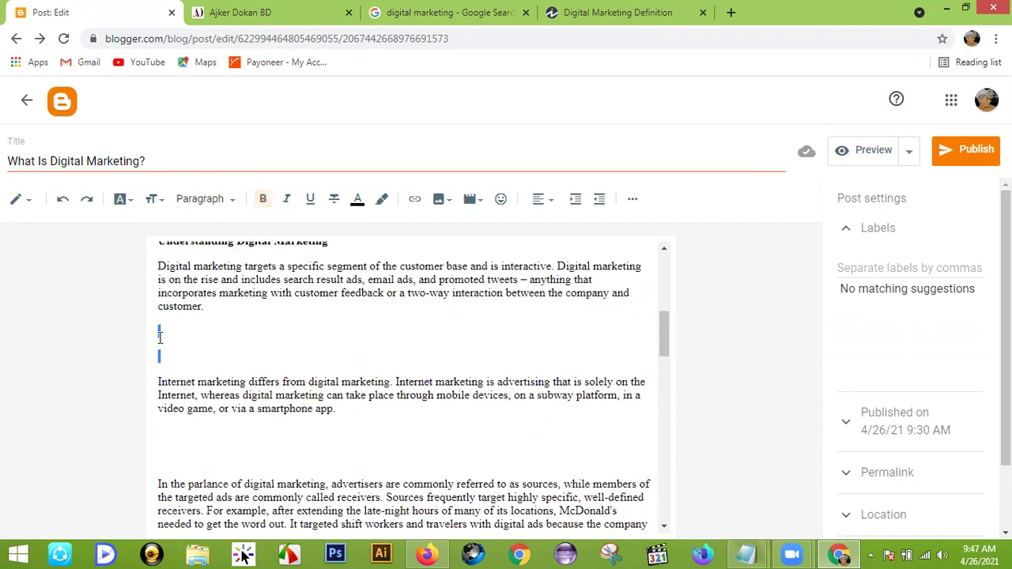
pyautogui.press('BackSpace')
pyautogui.press('BackSpace')
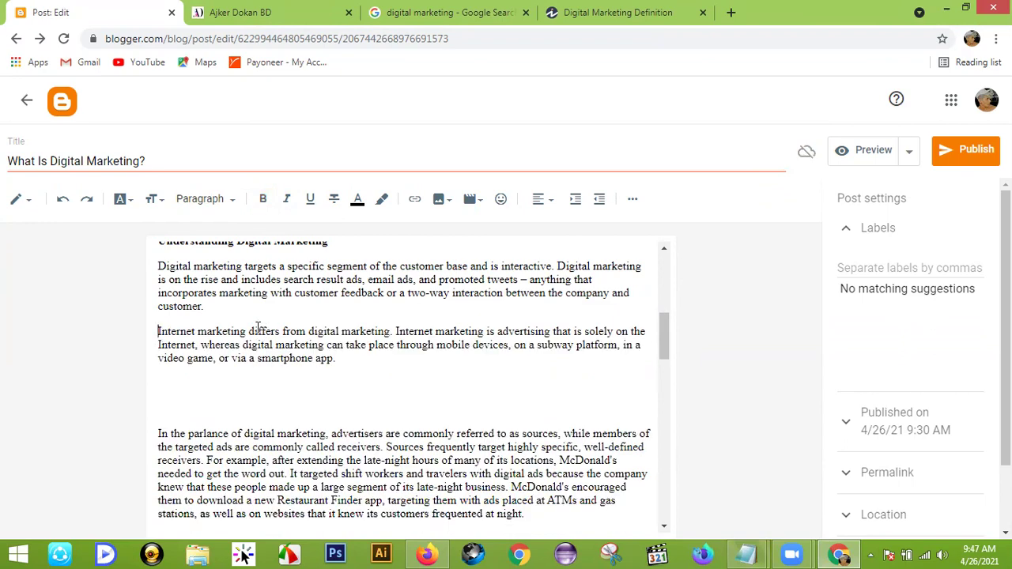
pyautogui.moveTo(246, 331); pyautogui.dragTo(156, 339)
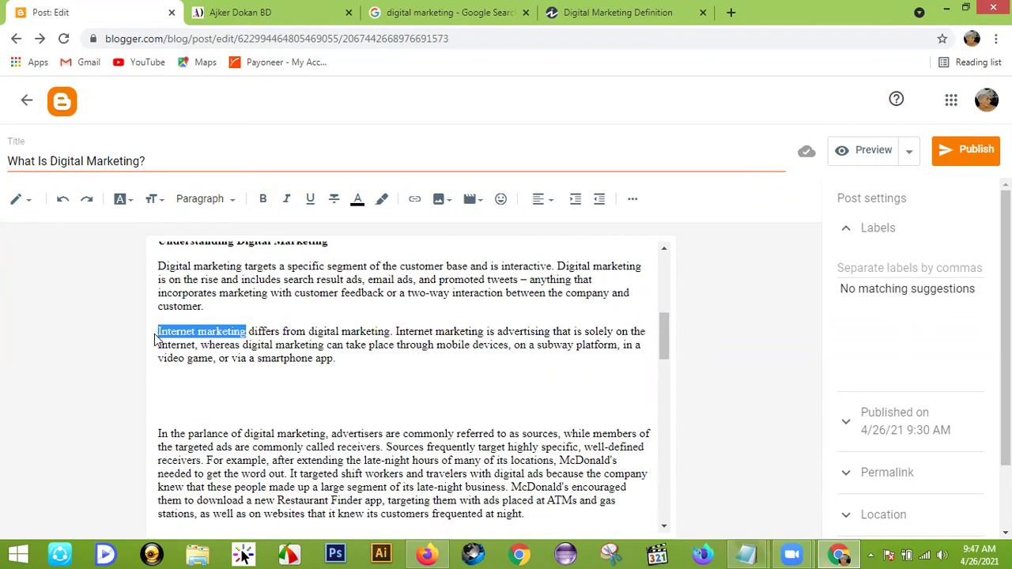
pyautogui.click(167, 377)
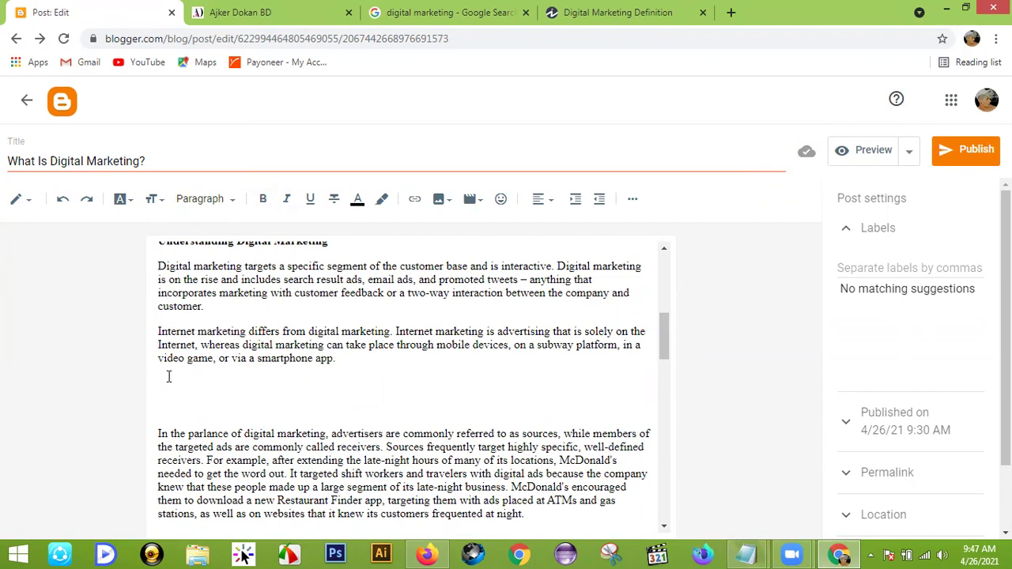
pyautogui.press('Delete')
pyautogui.press('Delete')
pyautogui.scroll(-2, 169, 378)
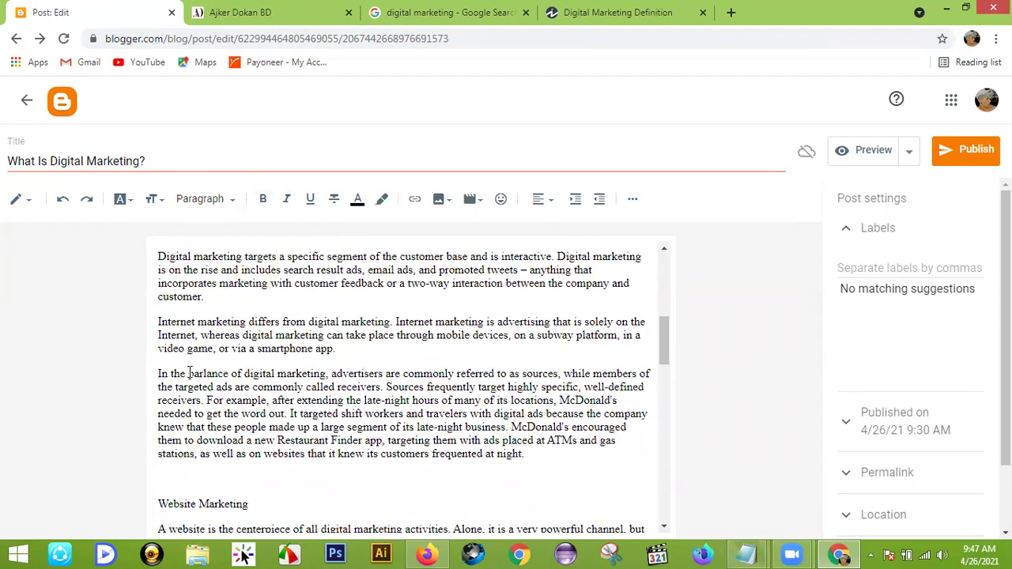
pyautogui.click(161, 340)
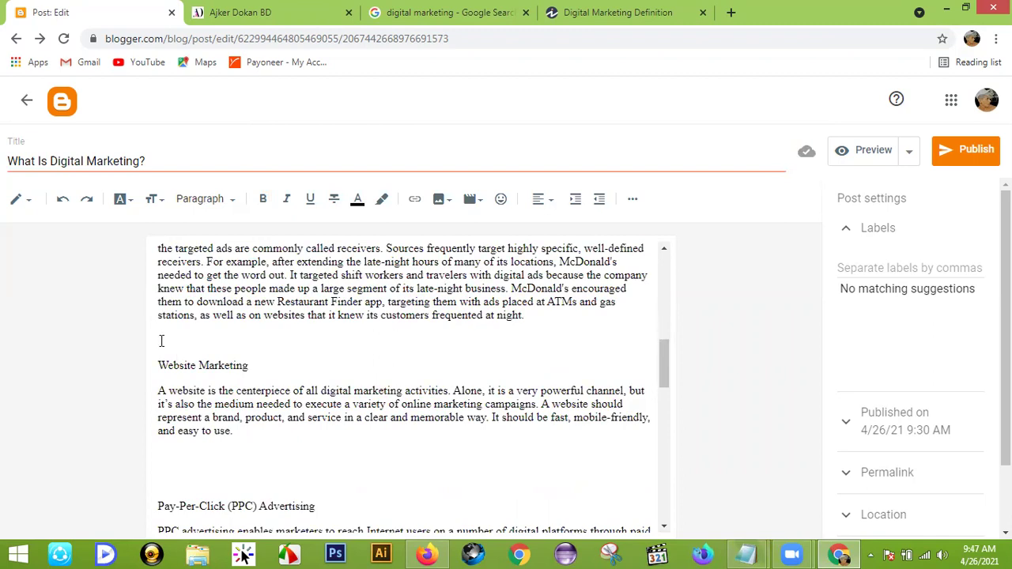
pyautogui.press('Delete')
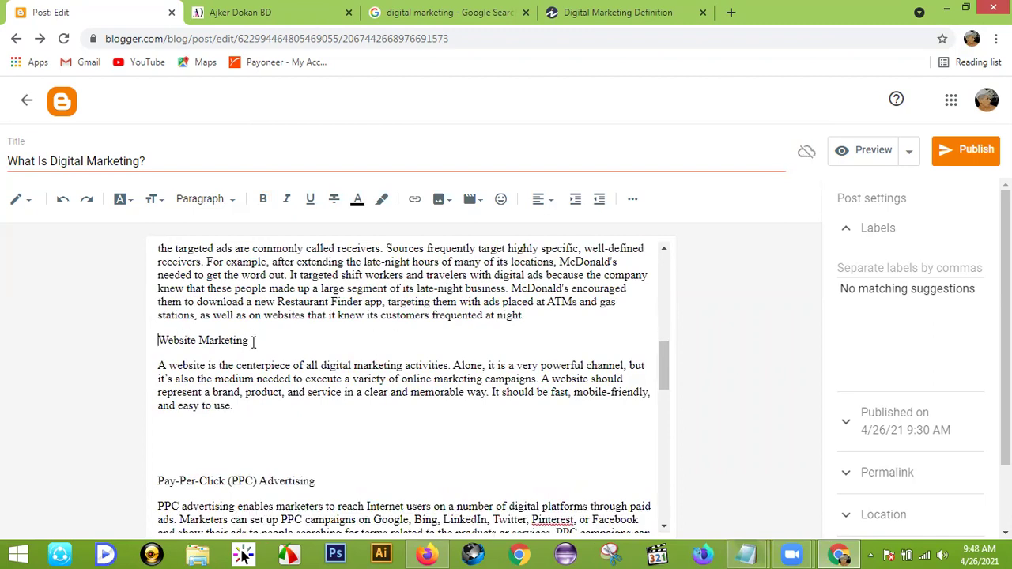
# Bold the Website Marketing, Pay-Per-Click (PPC) Advertising, Content Marketing and Email Marketing headings
pyautogui.tripleClick(156, 340)
pyautogui.click(261, 199)
pyautogui.scroll(-2, 265, 320)
pyautogui.moveTo(324, 332); pyautogui.dragTo(157, 333)
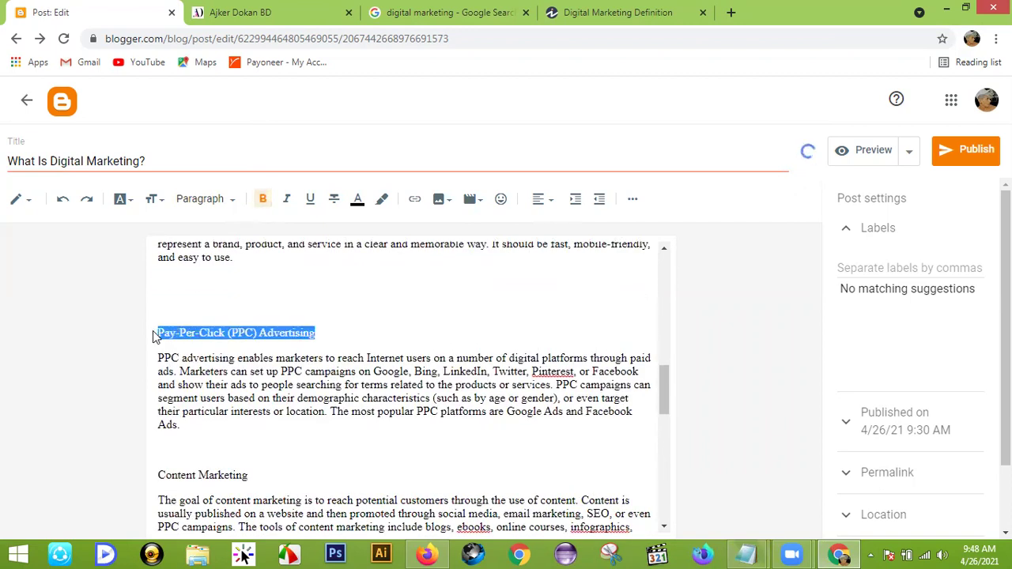
pyautogui.click(265, 202)
pyautogui.scroll(-1, 253, 423)
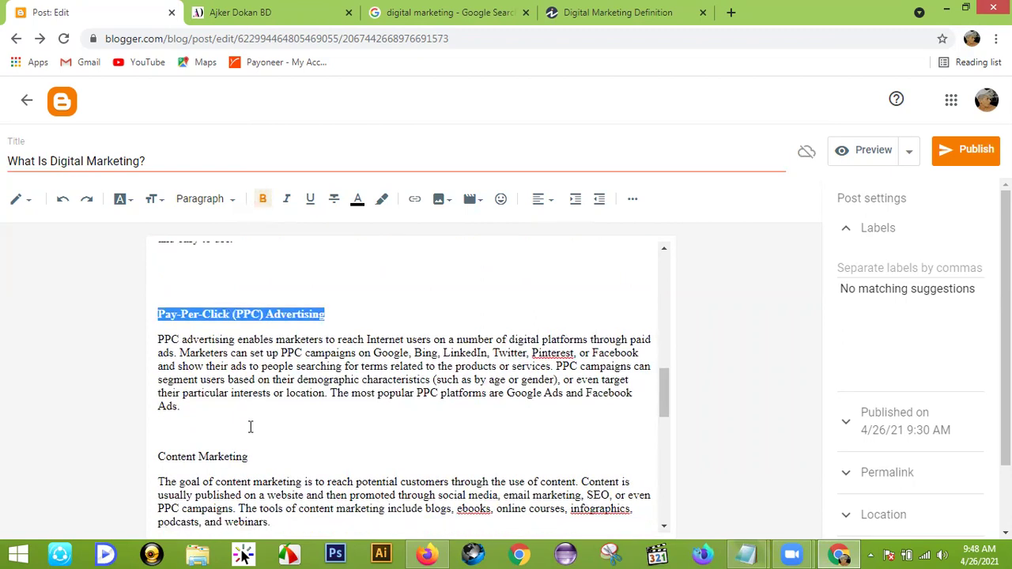
pyautogui.scroll(-3, 252, 427)
pyautogui.moveTo(250, 328); pyautogui.dragTo(158, 327)
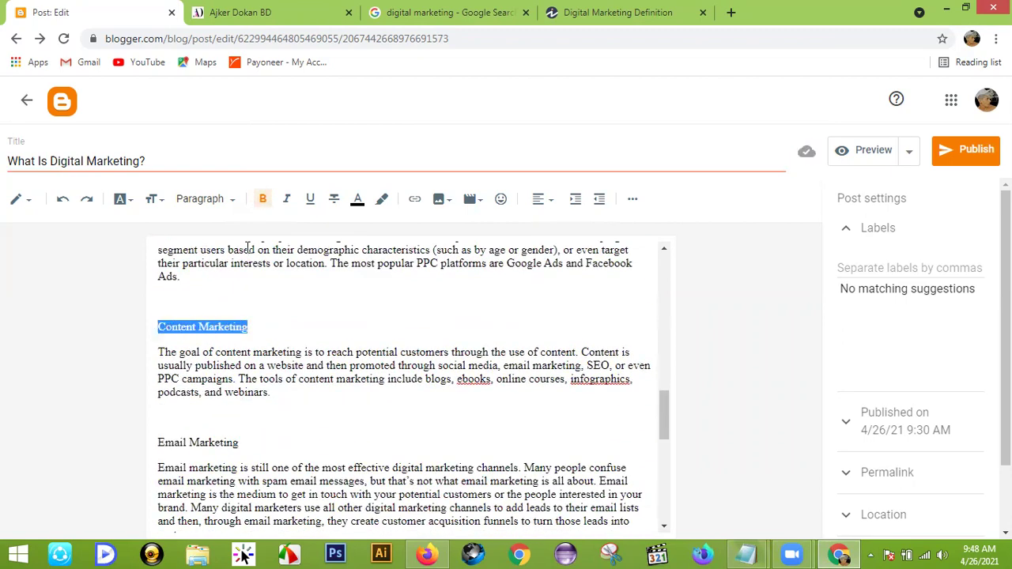
pyautogui.click(265, 204)
pyautogui.moveTo(234, 442); pyautogui.dragTo(159, 439)
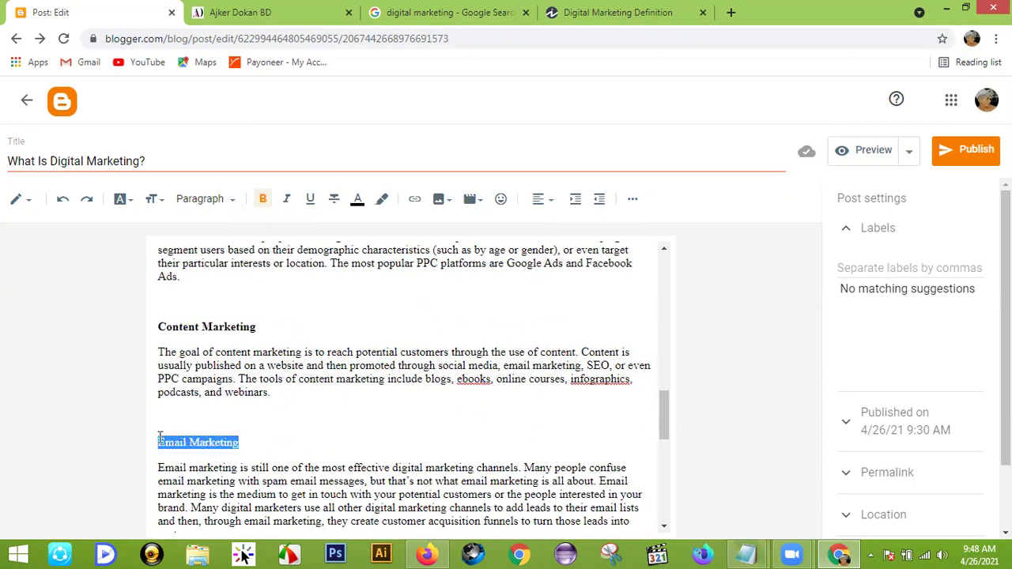
pyautogui.click(262, 199)
# Bold the Social Media Marketing, Affiliate Marketing and Video Marketing headings
pyautogui.scroll(-4, 264, 370)
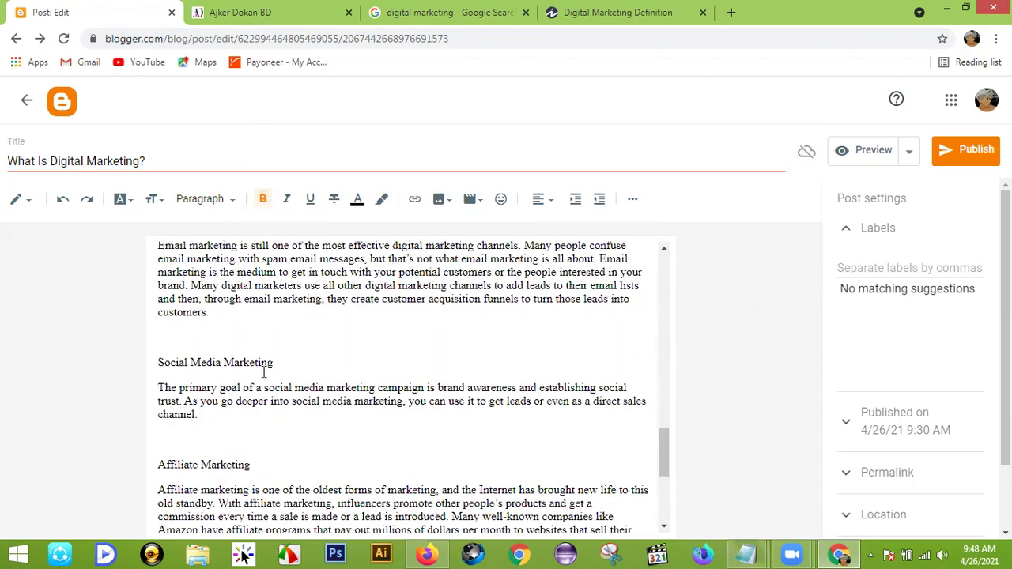
pyautogui.moveTo(255, 362); pyautogui.dragTo(151, 365)
pyautogui.click(262, 200)
pyautogui.scroll(-3, 246, 316)
pyautogui.moveTo(255, 316); pyautogui.dragTo(157, 318)
pyautogui.click(267, 201)
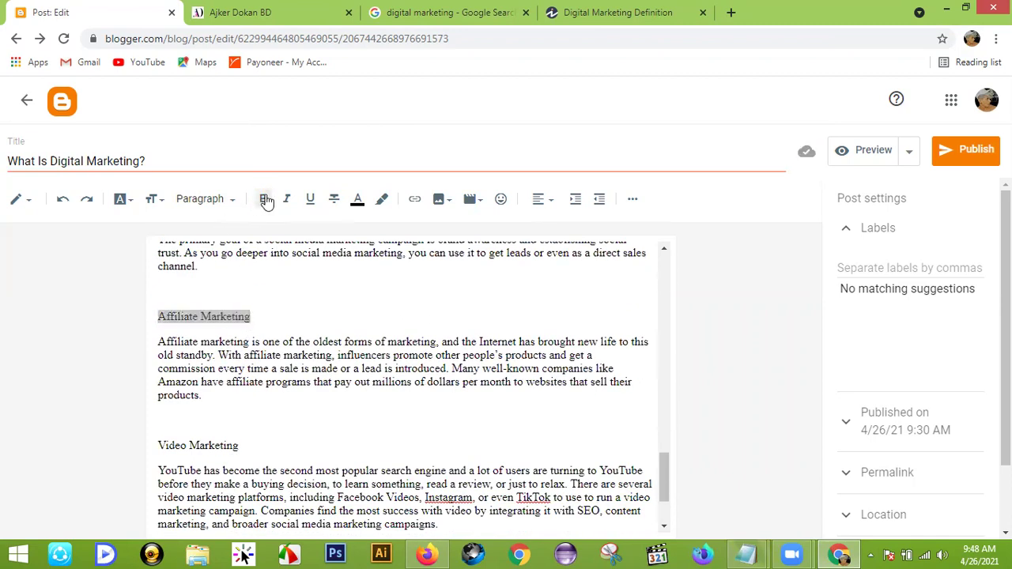
pyautogui.scroll(-2, 249, 348)
pyautogui.moveTo(243, 371); pyautogui.dragTo(158, 371)
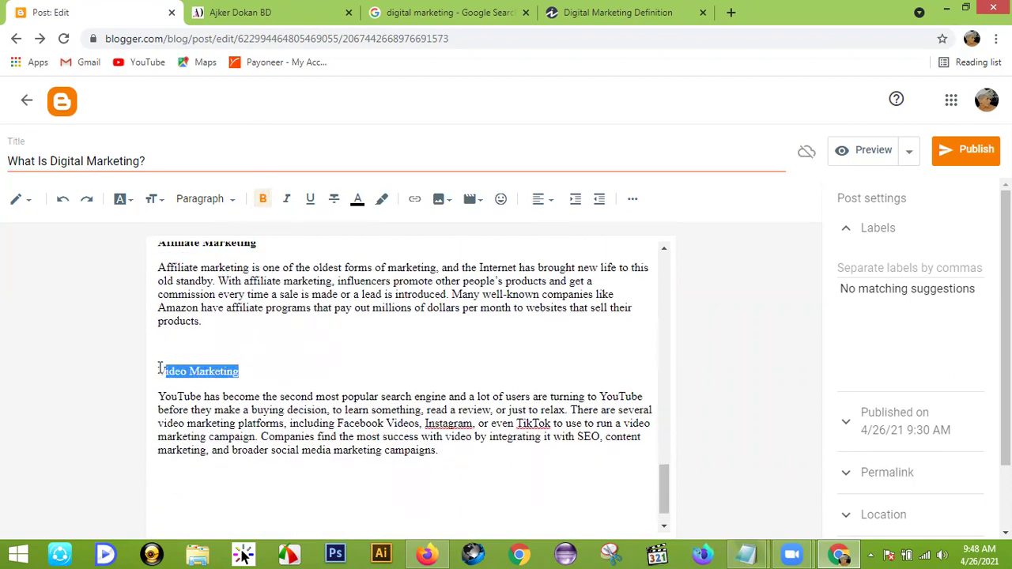
pyautogui.click(265, 201)
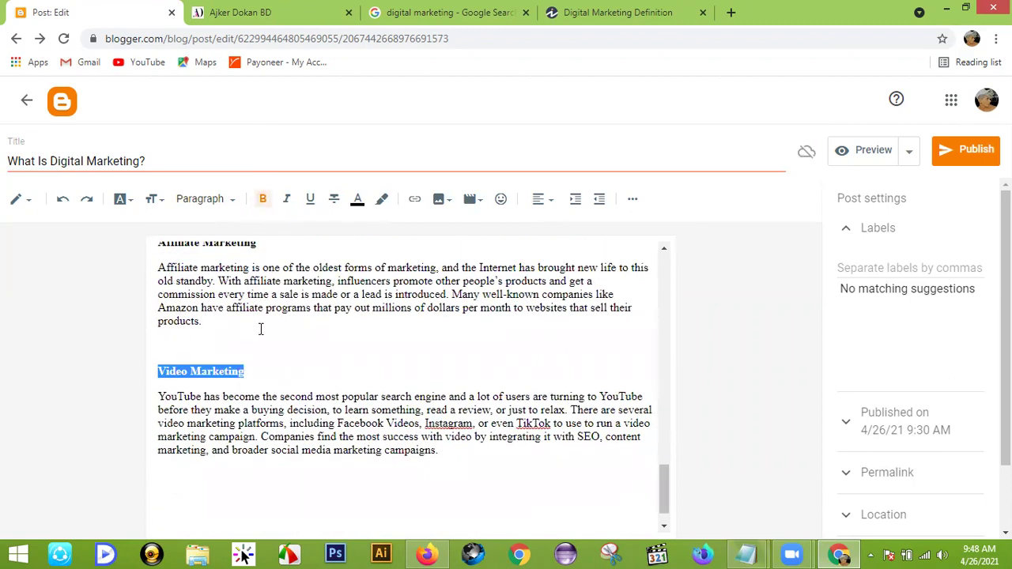
pyautogui.click(257, 366)
# Delete one extra blank line between the Website Marketing paragraph and the PPC heading
pyautogui.scroll(10, 289, 377)
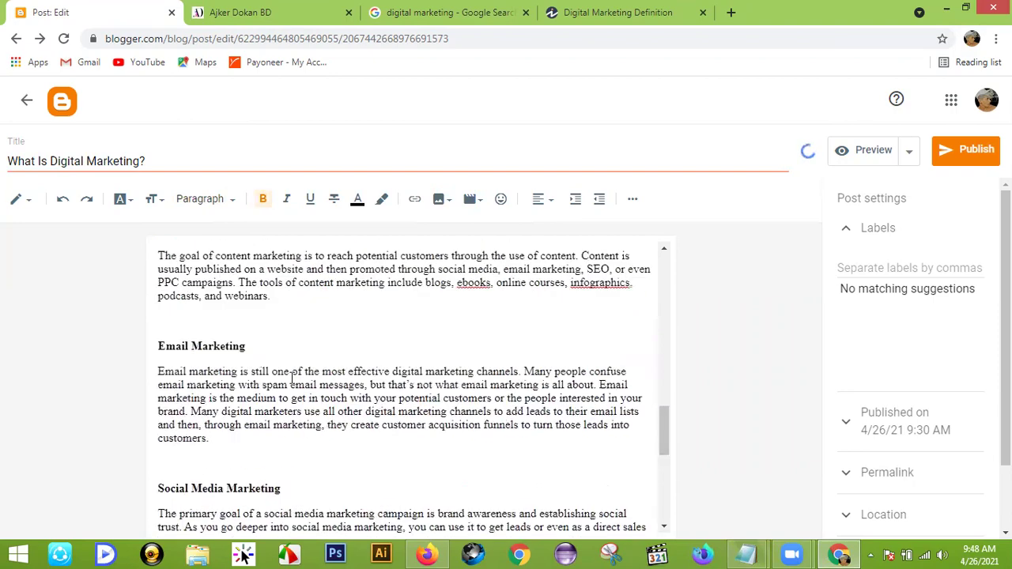
pyautogui.scroll(7, 292, 378)
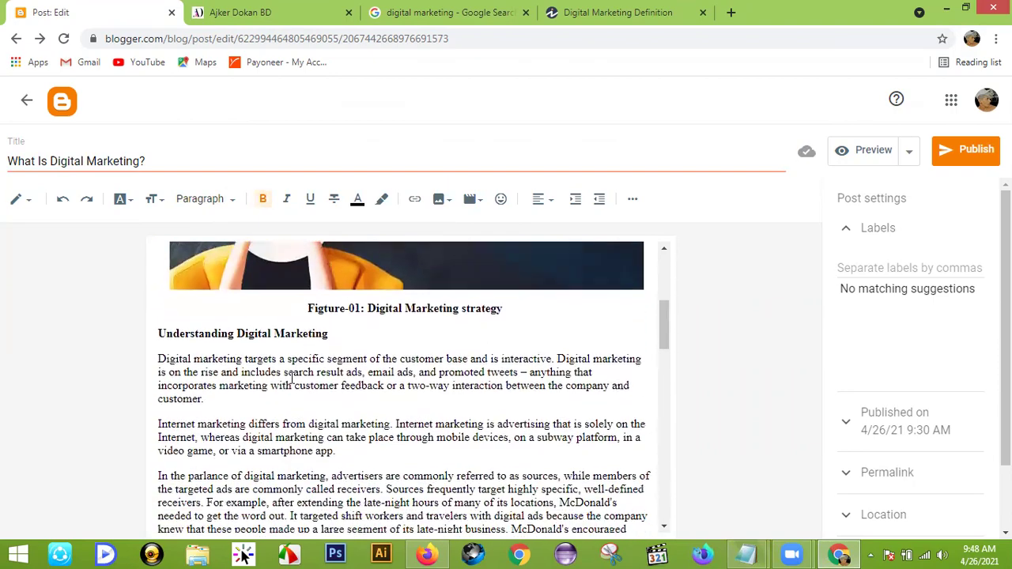
pyautogui.scroll(-4, 292, 354)
pyautogui.scroll(-1, 209, 372)
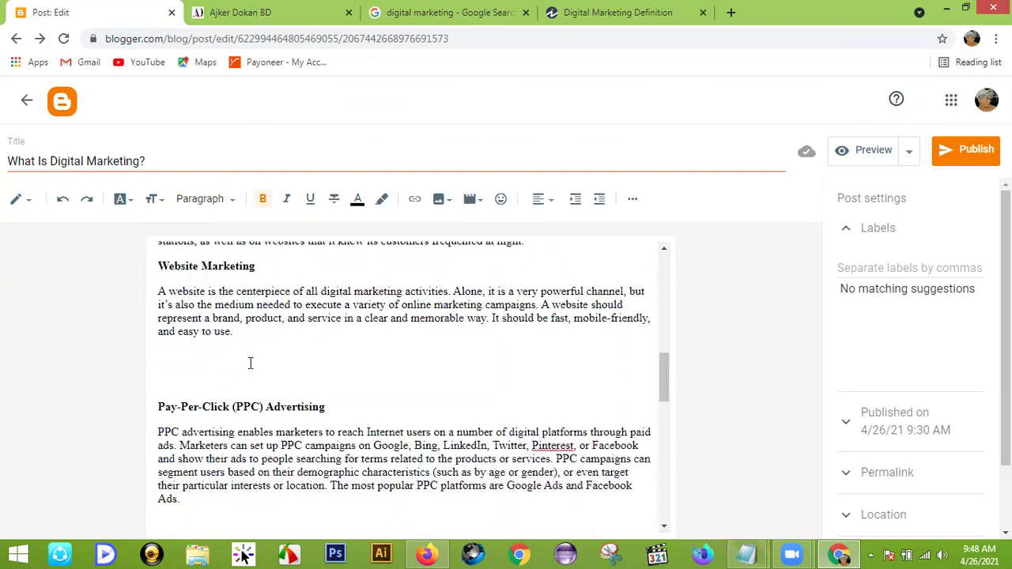
pyautogui.click(185, 355)
pyautogui.press('Delete')
# Bring up the file picker via Insert image > Upload from computer
pyautogui.click(438, 200)
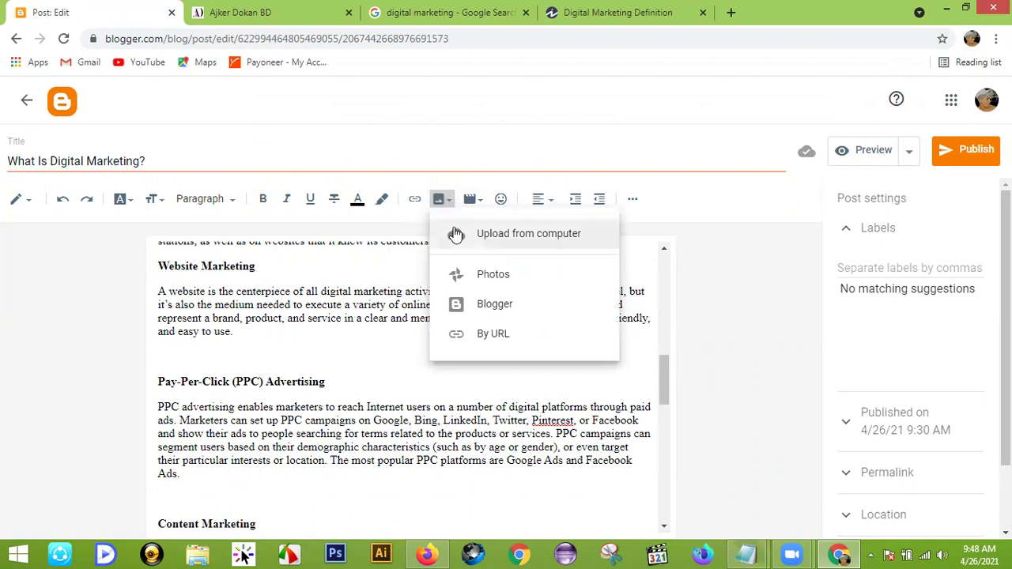
pyautogui.click(500, 236)
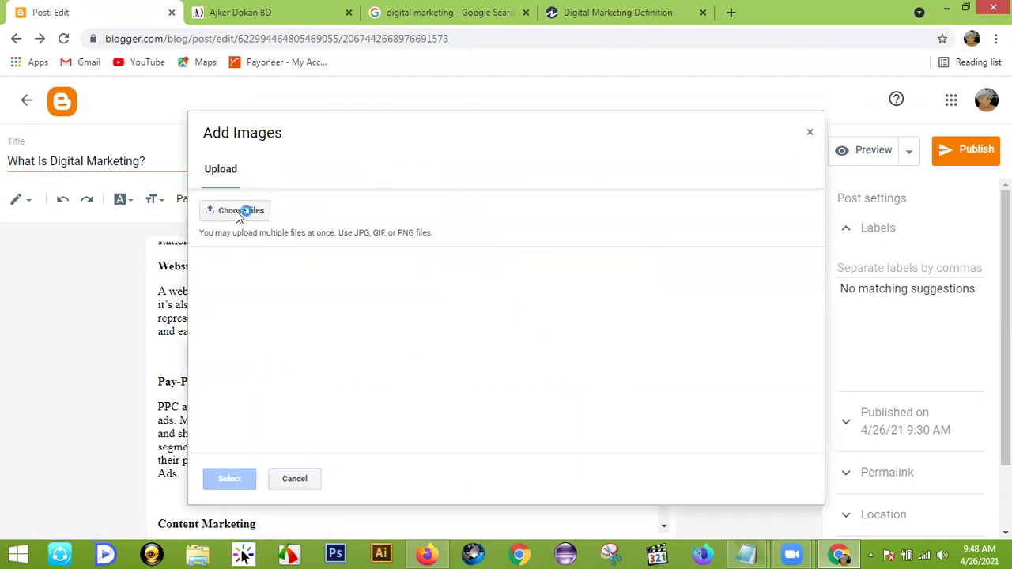
pyautogui.click(235, 212)
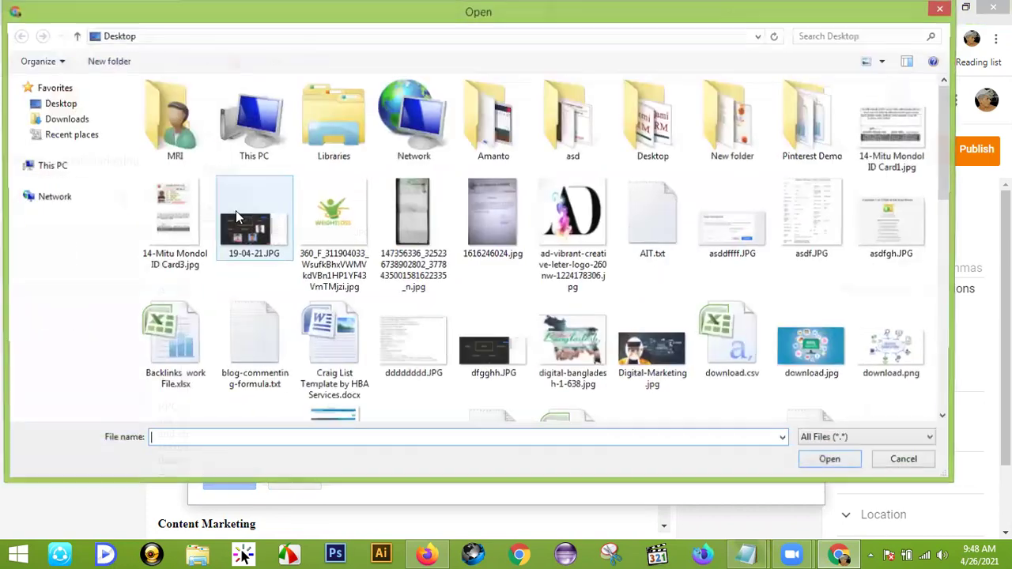
pyautogui.click(822, 348)
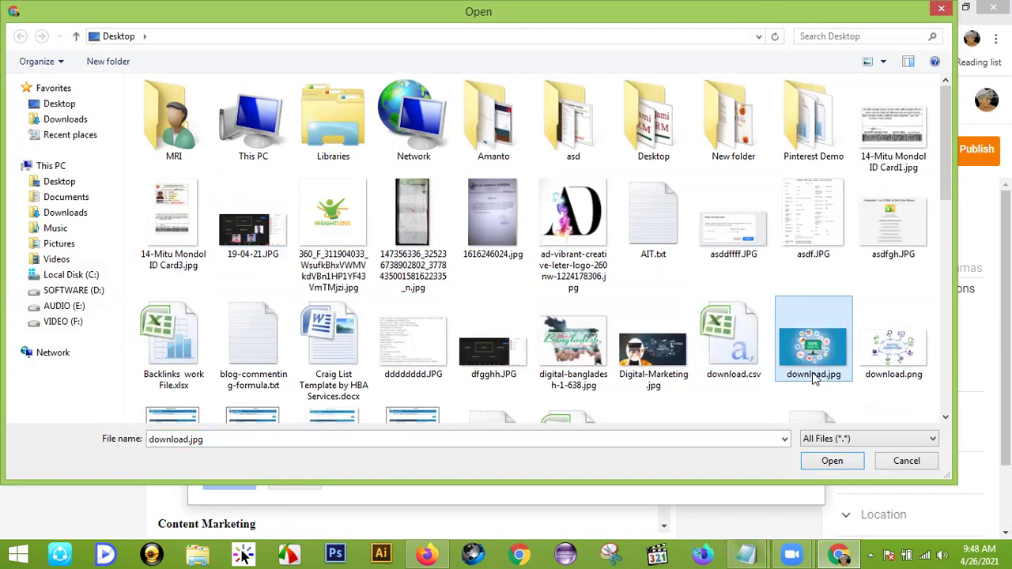
pyautogui.click(902, 462)
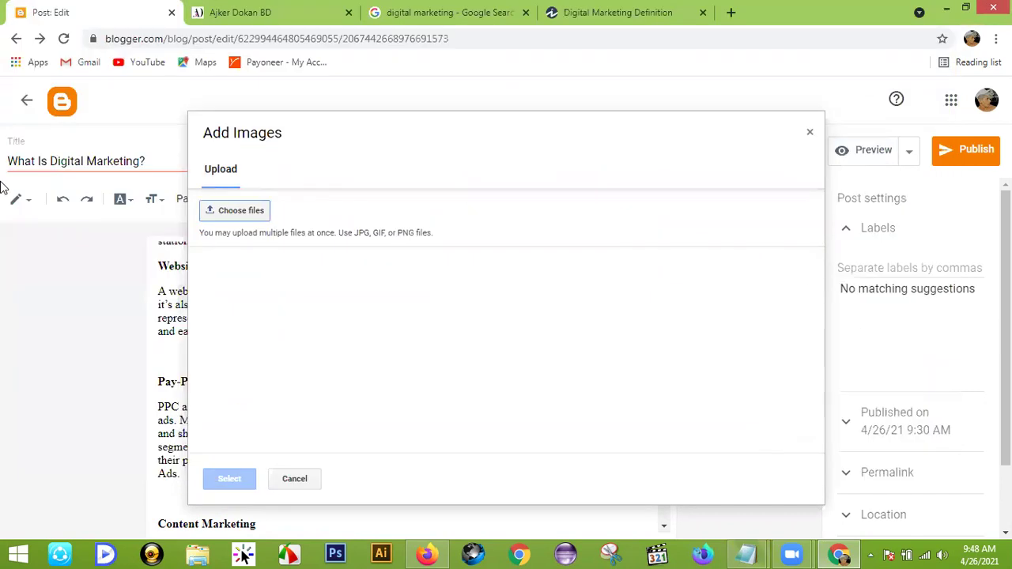
# Copy 'Digital Marketing' from the post title and rename download.jpg to Digital Marketing1.jpg
pyautogui.moveTo(51, 159); pyautogui.dragTo(138, 161)
pyautogui.hotkey('ctrl', 'c')
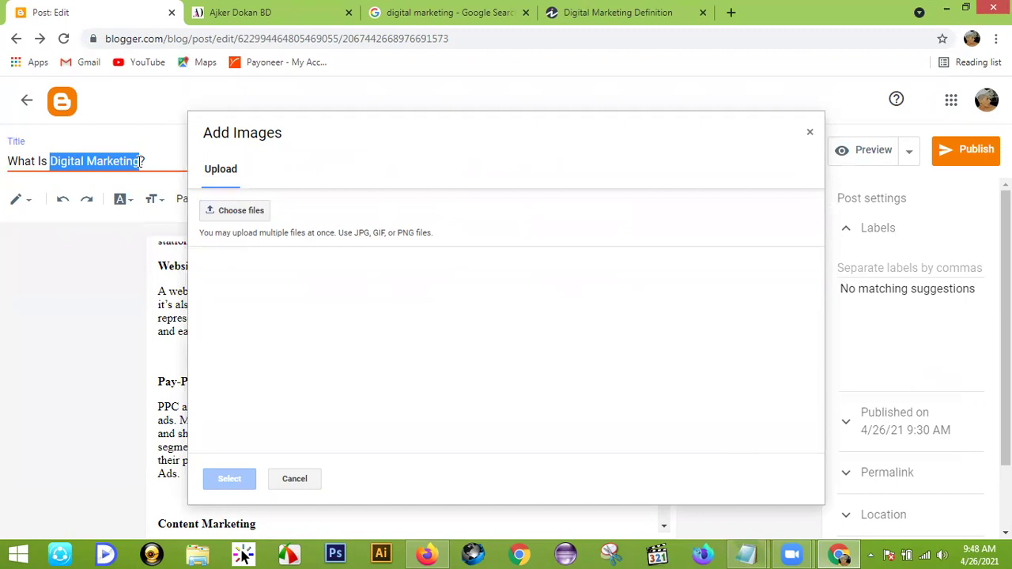
pyautogui.click(233, 214)
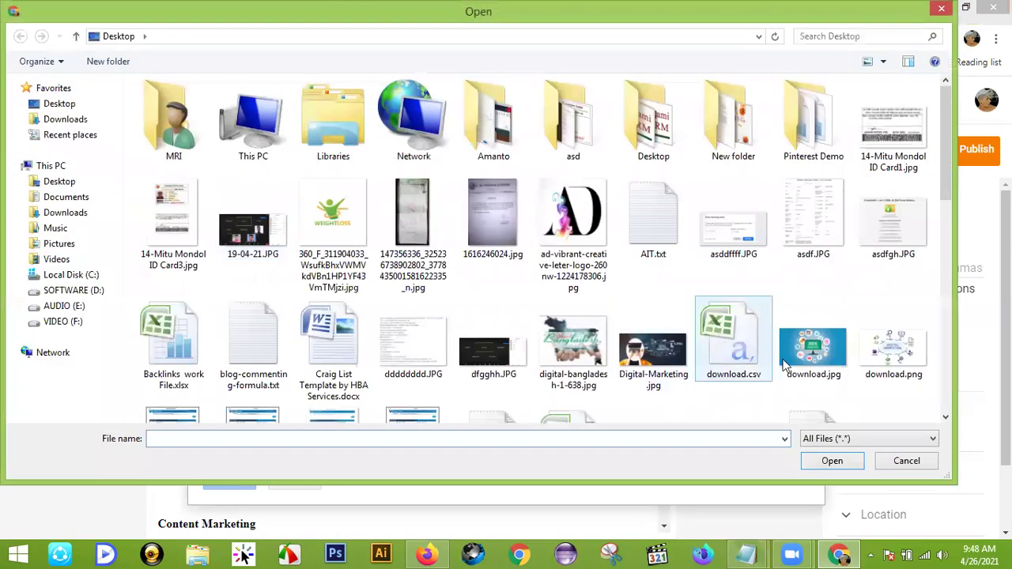
pyautogui.click(818, 381)
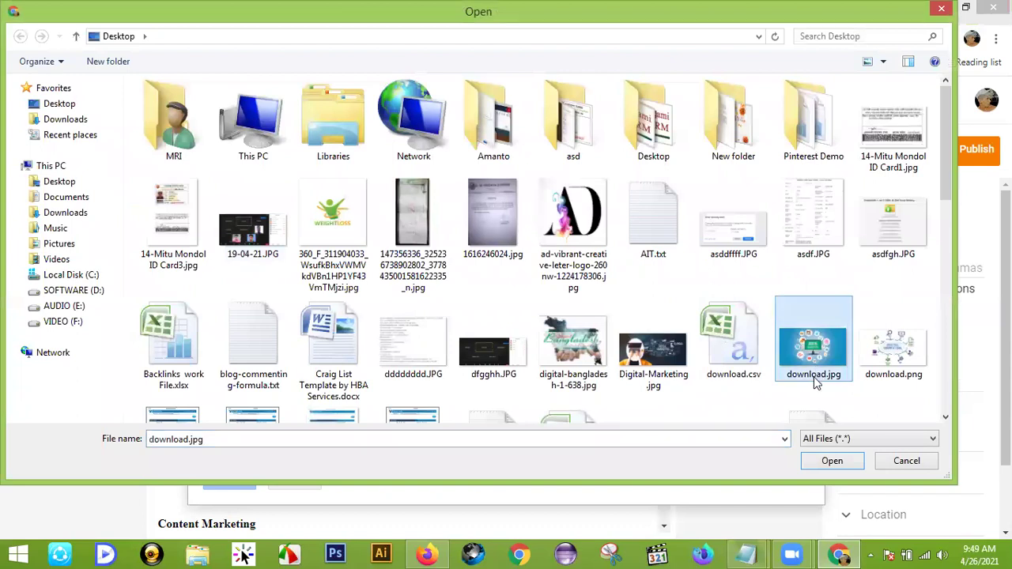
pyautogui.click(817, 378)
pyautogui.hotkey('ctrl', 'v')
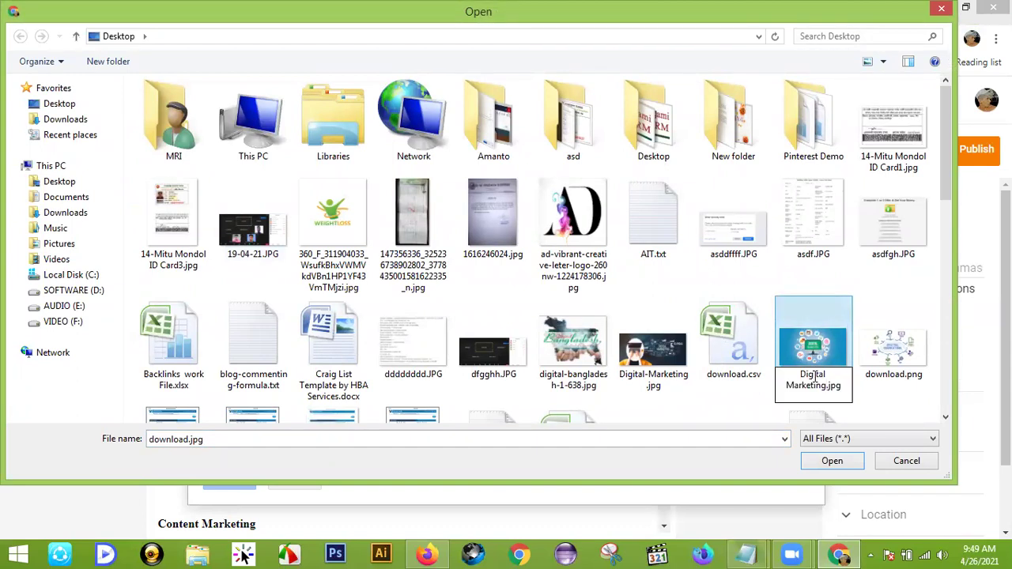
pyautogui.write('1')
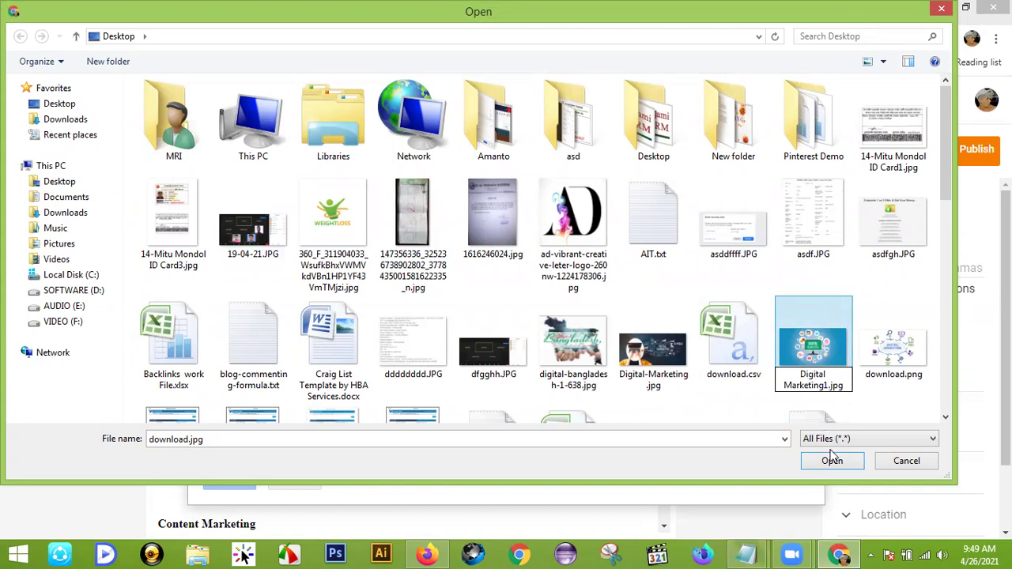
pyautogui.click(866, 401)
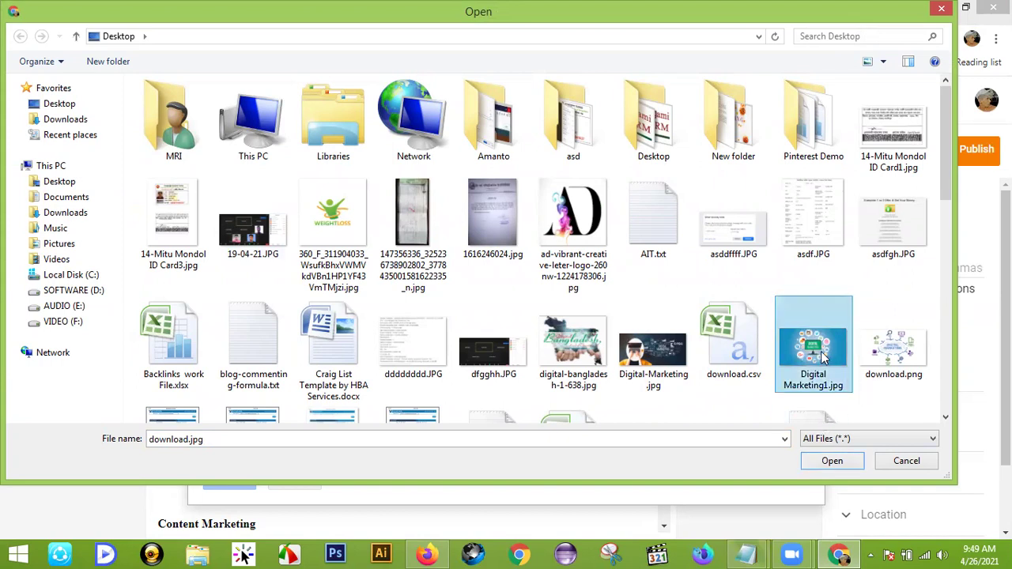
# Rename download.png to Digital Marketing2.png and upload Digital Marketing1.jpg
pyautogui.click(891, 382)
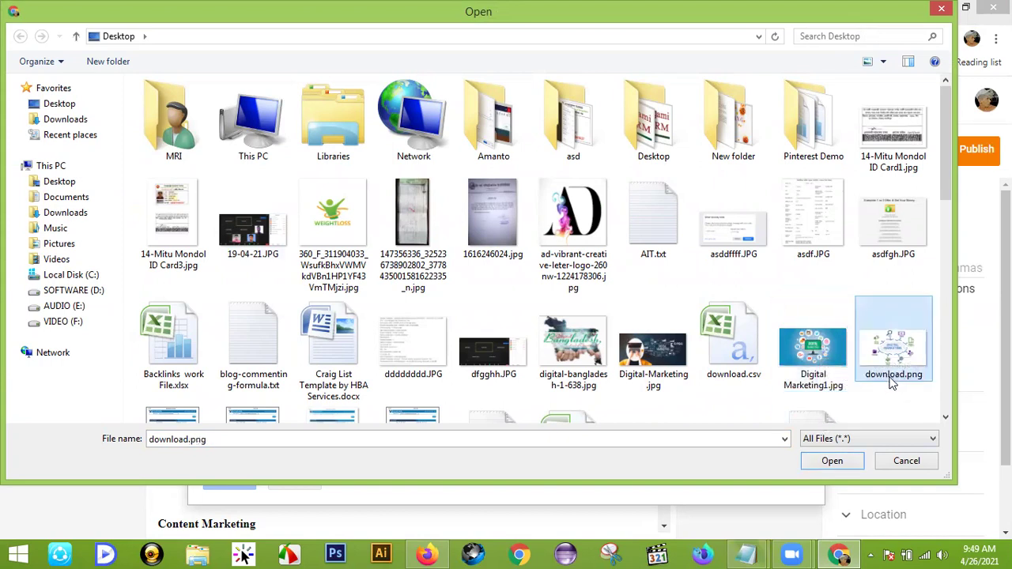
pyautogui.click(891, 379)
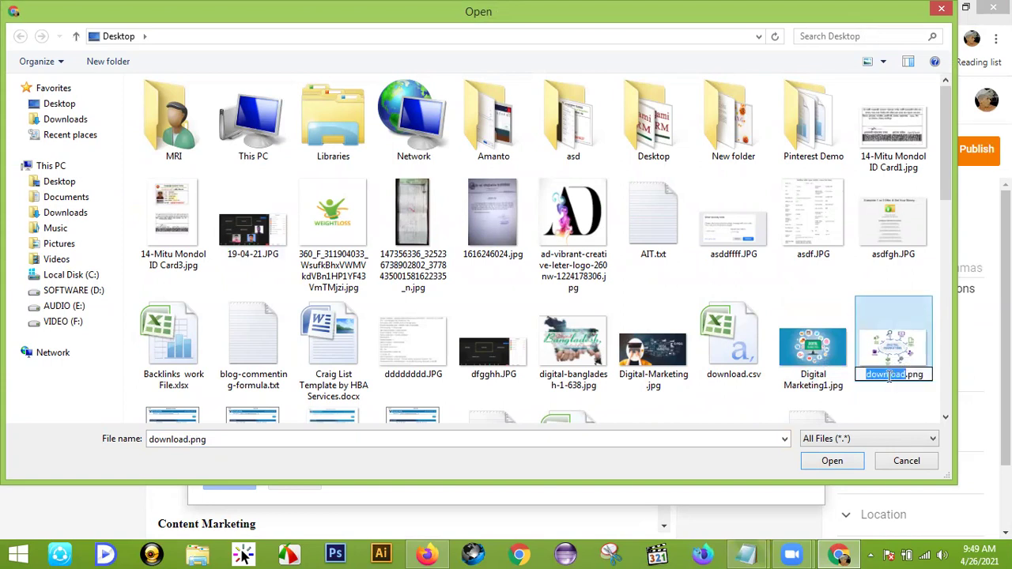
pyautogui.hotkey('ctrl', 'v')
pyautogui.write('2')
pyautogui.click(847, 409)
pyautogui.click(831, 383)
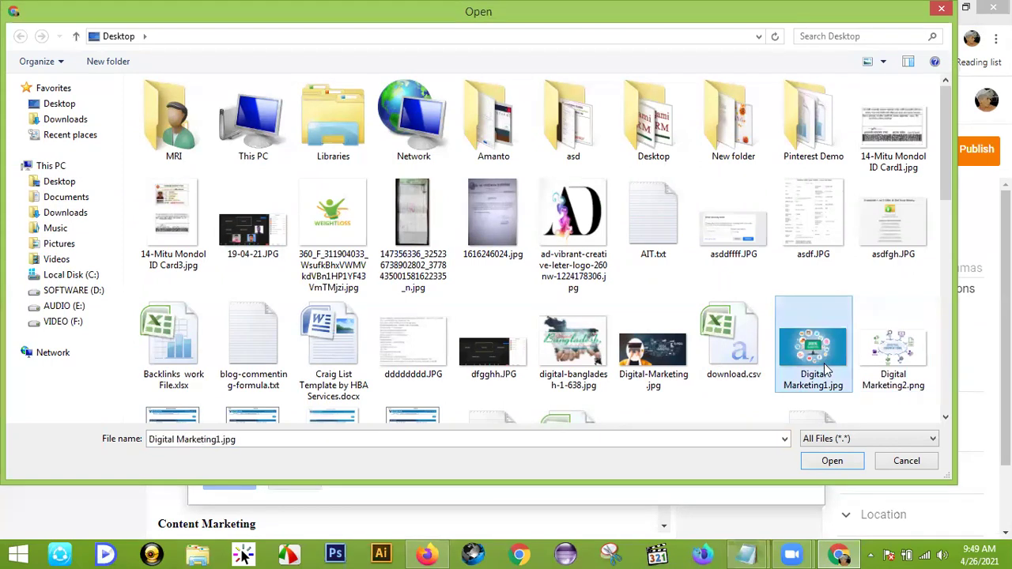
pyautogui.click(836, 461)
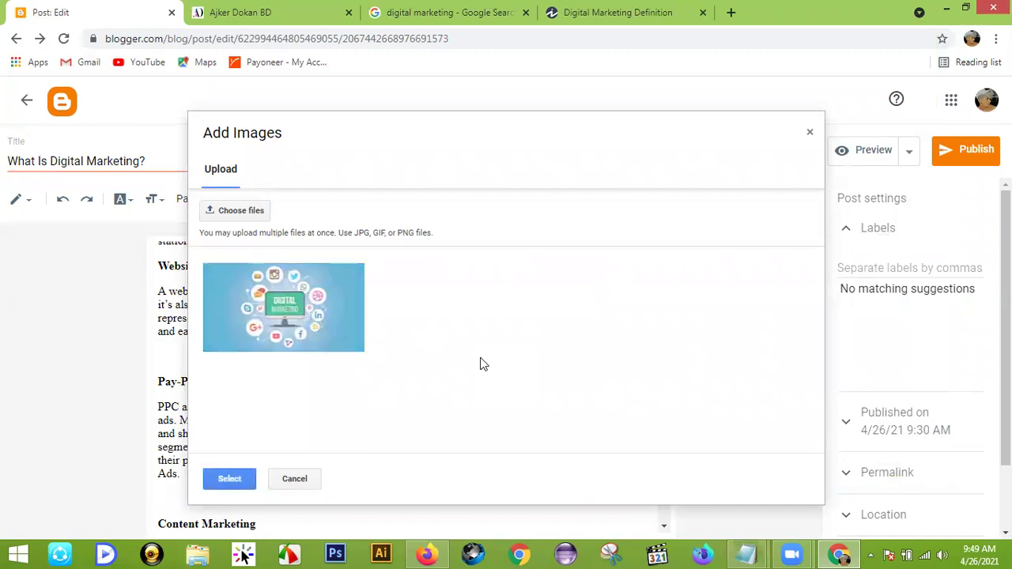
# Insert Digital Marketing1.jpg above the PPC heading at Extra large size and review it
pyautogui.click(229, 479)
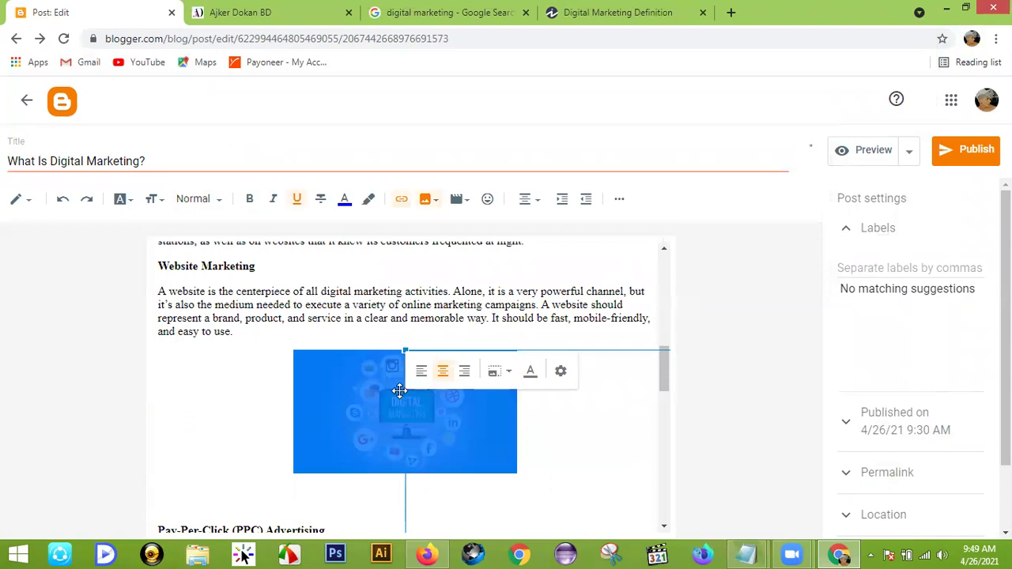
pyautogui.click(512, 375)
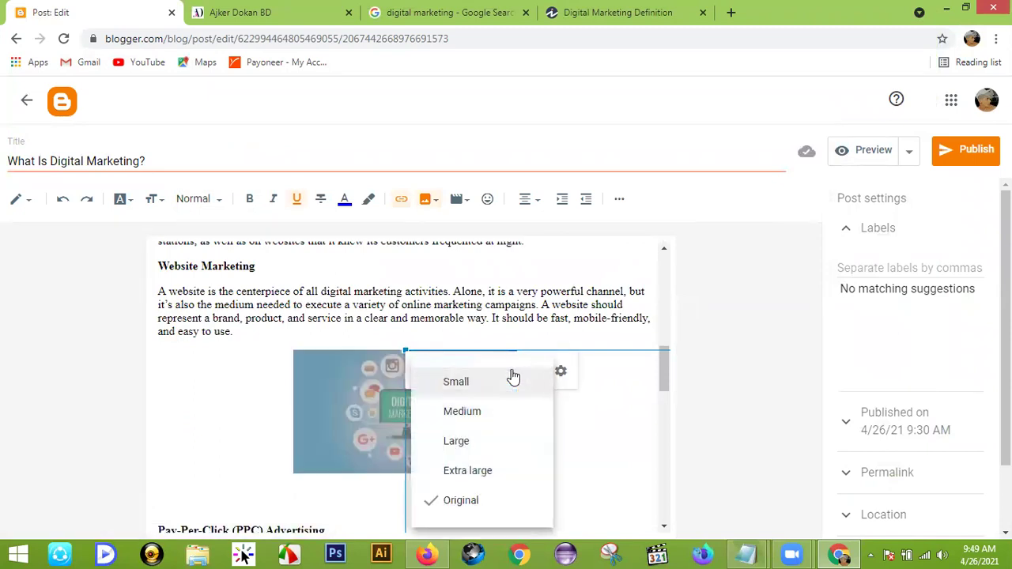
pyautogui.click(457, 473)
pyautogui.scroll(-3, 455, 439)
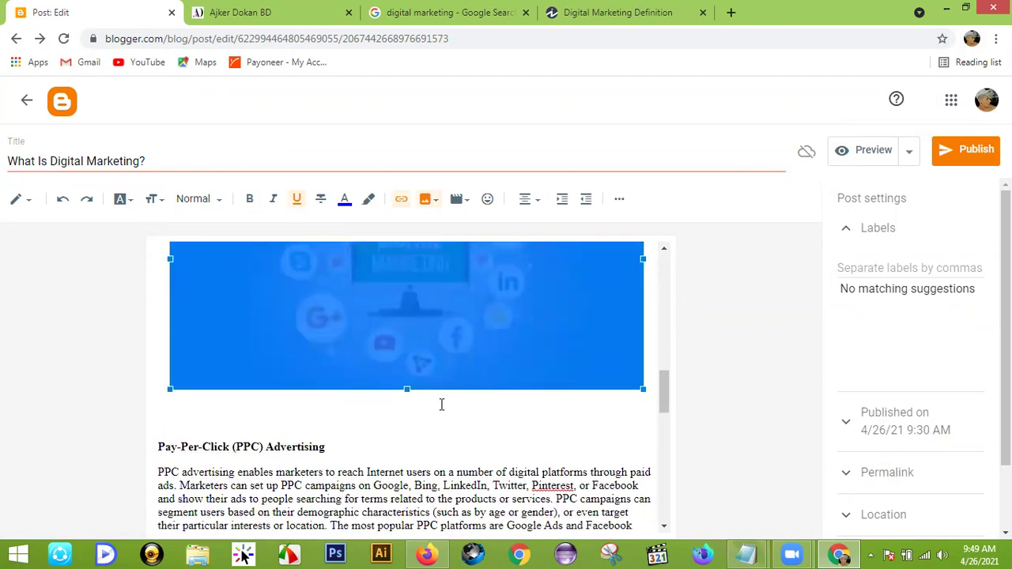
pyautogui.click(338, 406)
pyautogui.scroll(3, 340, 406)
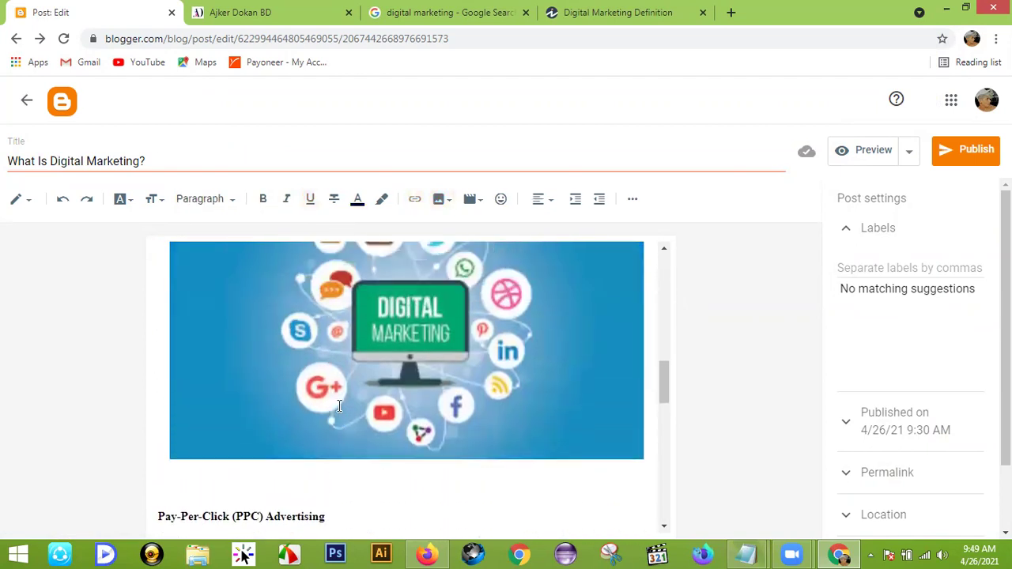
pyautogui.scroll(3, 332, 384)
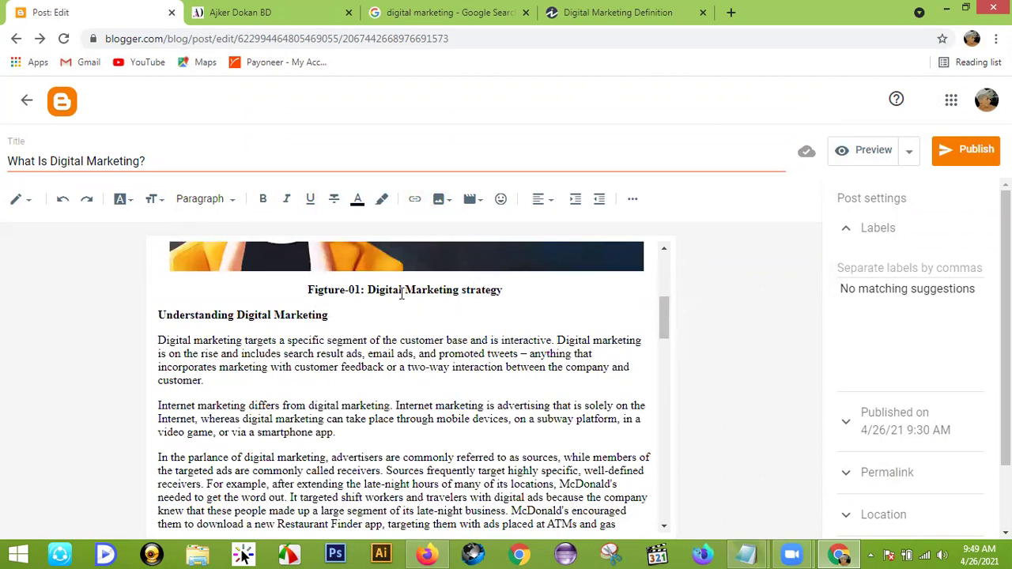
pyautogui.scroll(4, 361, 365)
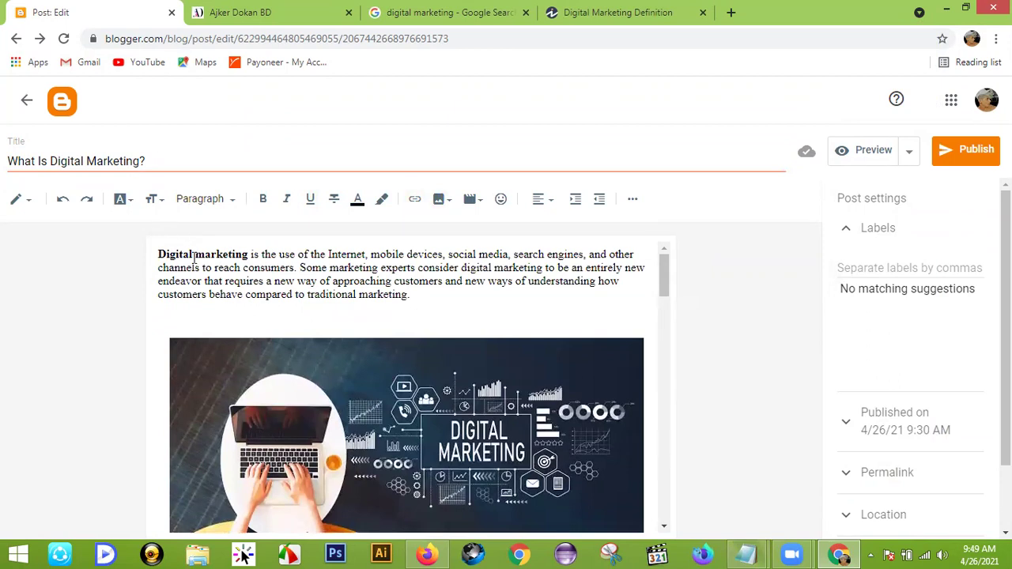
pyautogui.scroll(-1, 248, 259)
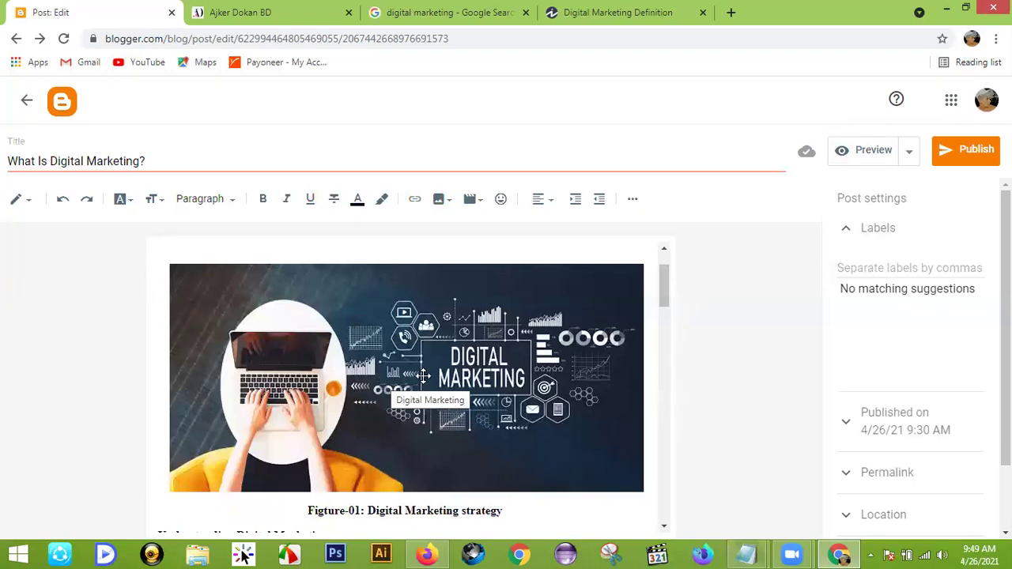
pyautogui.scroll(-2, 424, 376)
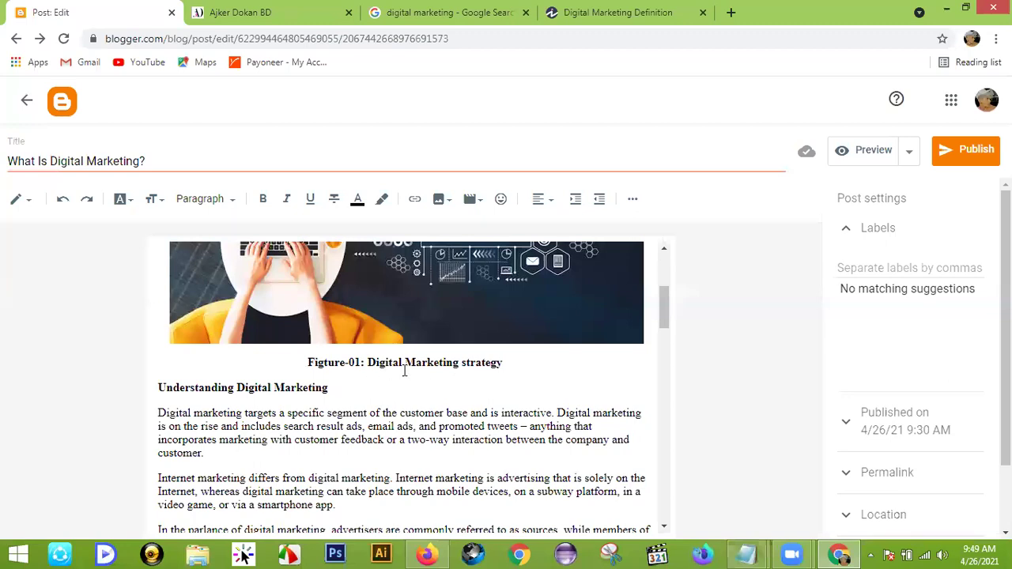
pyautogui.scroll(-1, 405, 370)
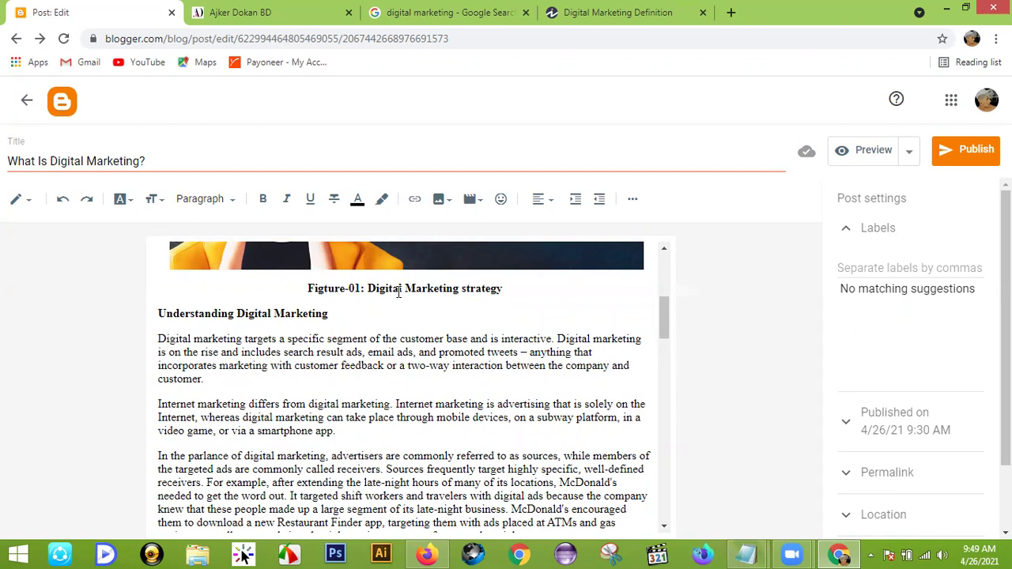
pyautogui.scroll(-6, 400, 294)
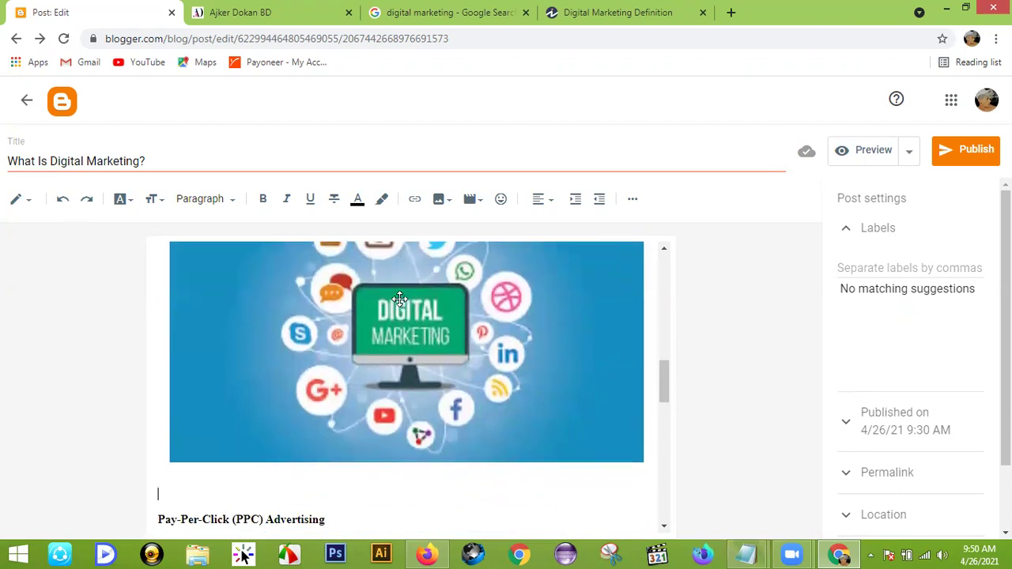
# Copy the post title 'What Is Digital Marketing' and bring up the new image's Edit Image settings
pyautogui.click(408, 340)
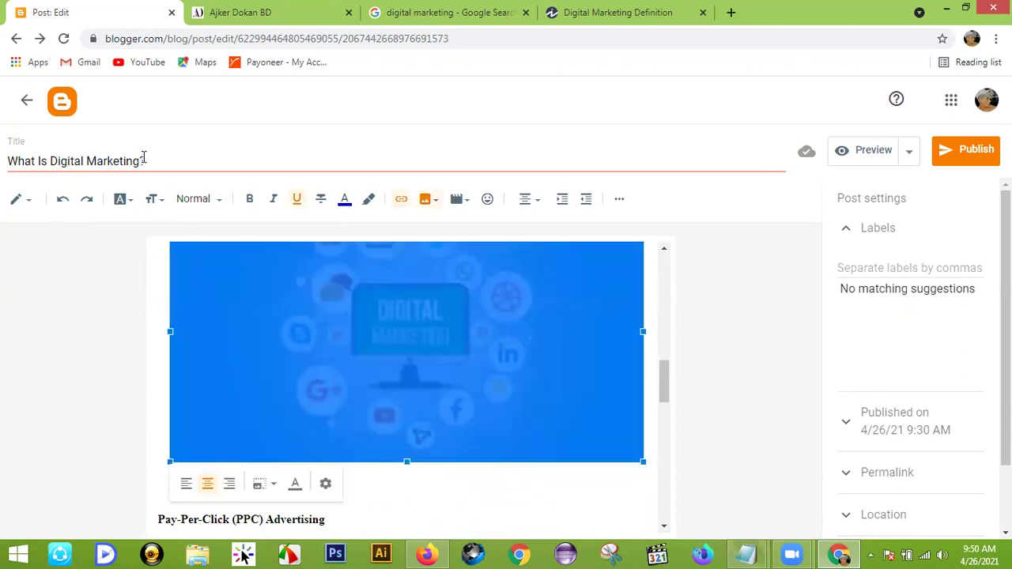
pyautogui.moveTo(139, 160); pyautogui.dragTo(10, 160)
pyautogui.rightClick(12, 161)
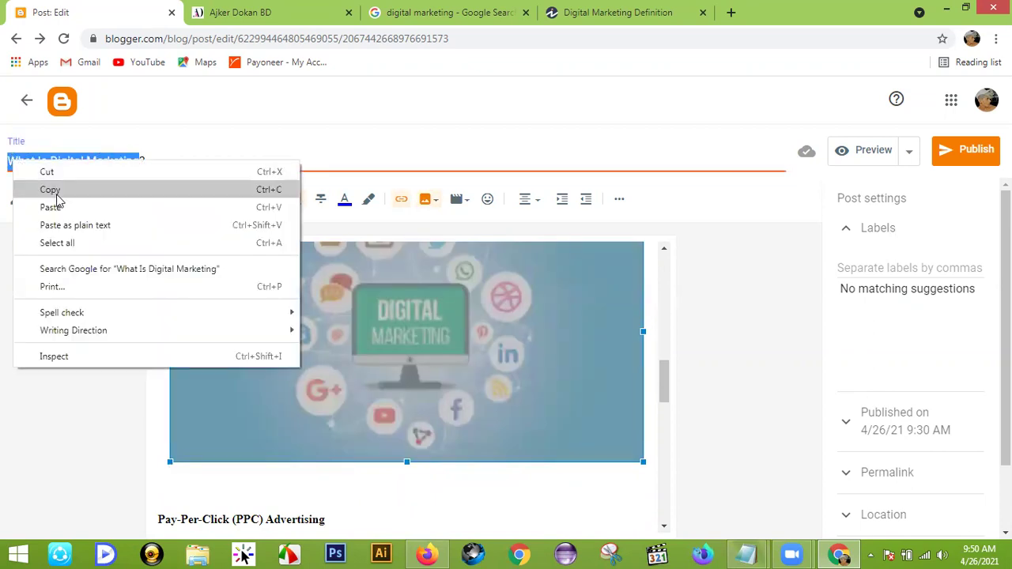
pyautogui.click(57, 194)
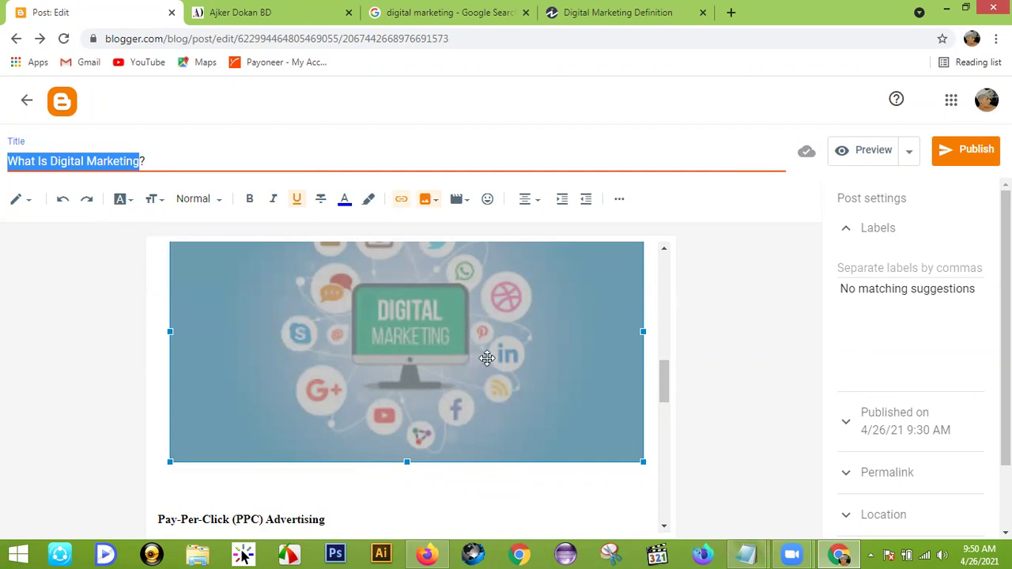
pyautogui.rightClick(487, 364)
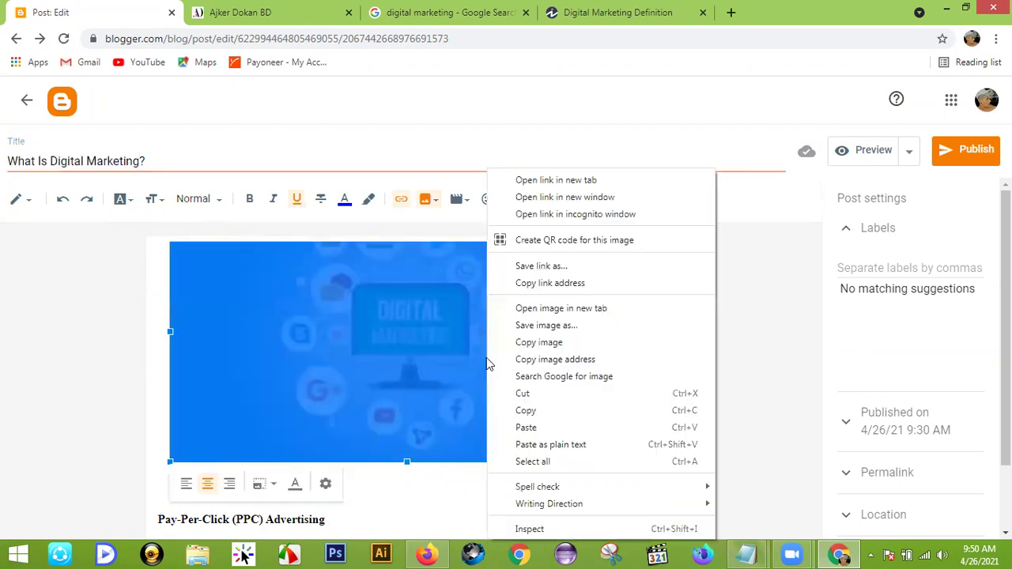
pyautogui.click(324, 484)
# Set alt text 'Social Media Marketing ( Digital Marketing )' and title 'Digital Marketing', then update
pyautogui.click(418, 214)
pyautogui.write('What Is Digital Marketing')
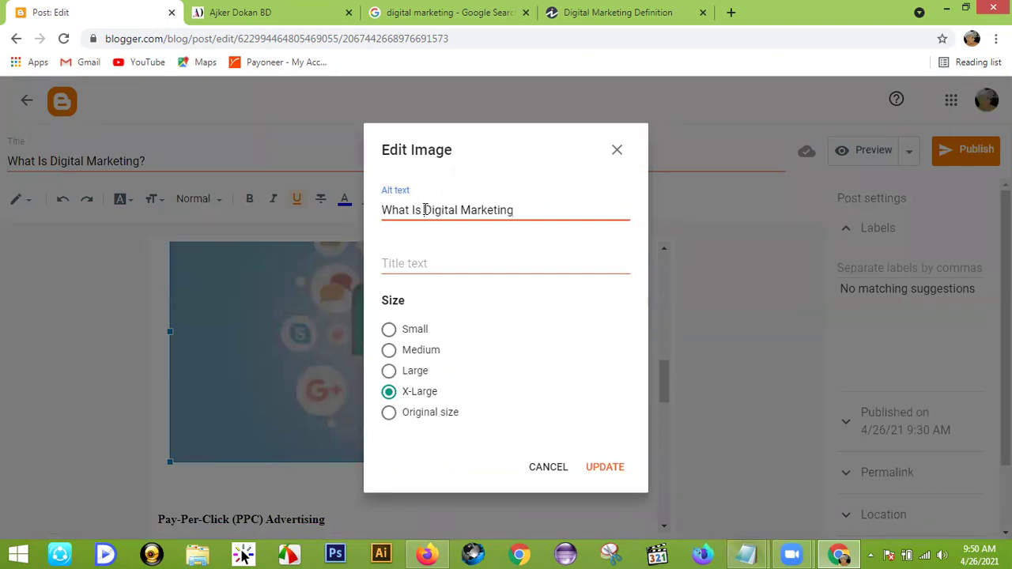
pyautogui.moveTo(425, 210); pyautogui.dragTo(364, 212)
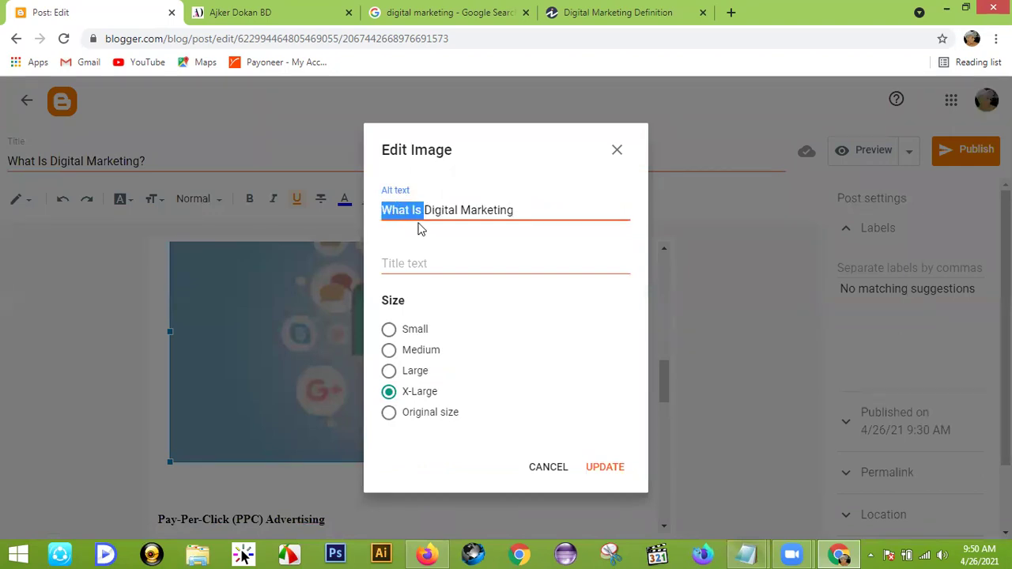
pyautogui.press('BackSpace')
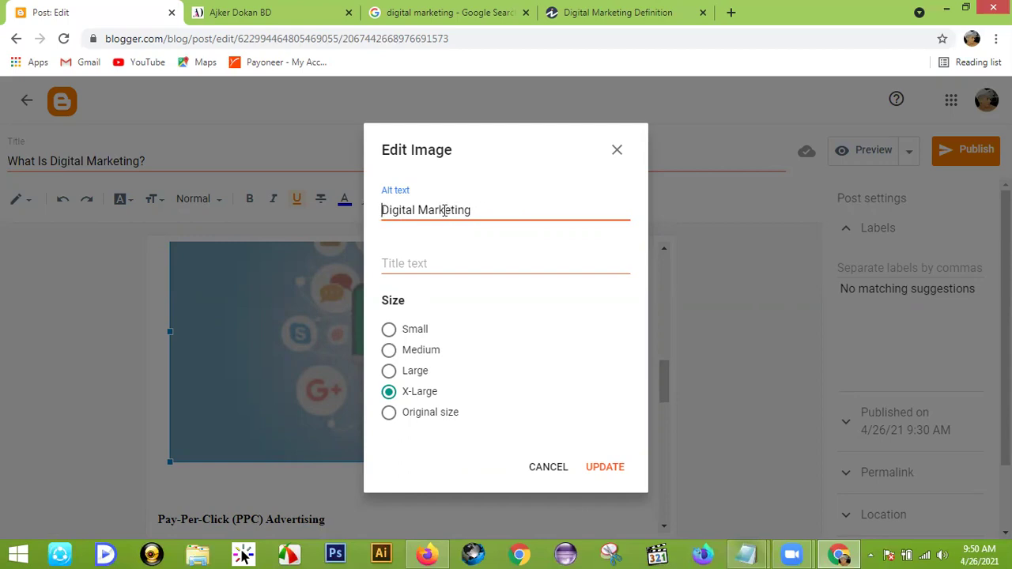
pyautogui.write('Social ')
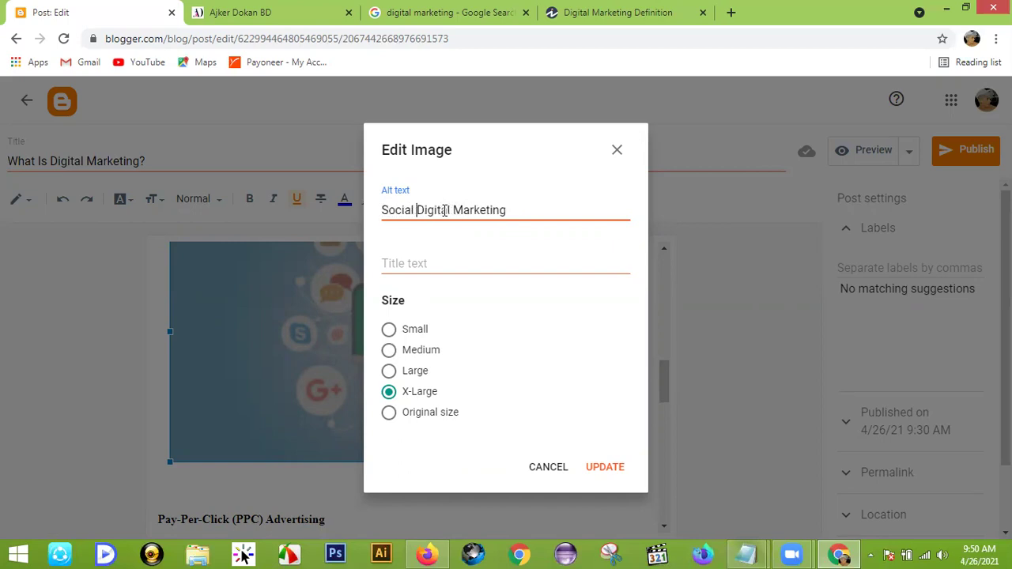
pyautogui.write('Media ')
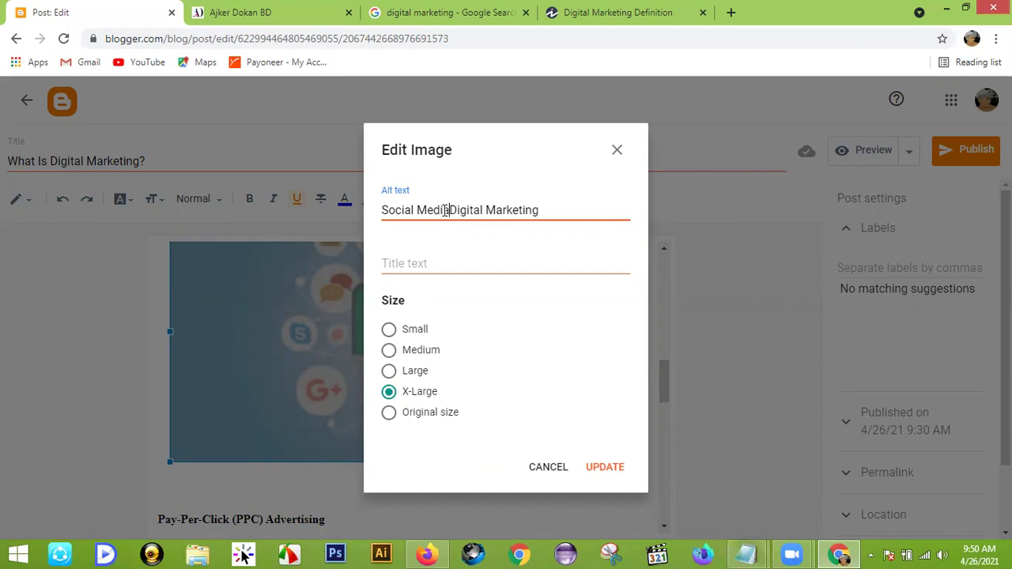
pyautogui.write('Market')
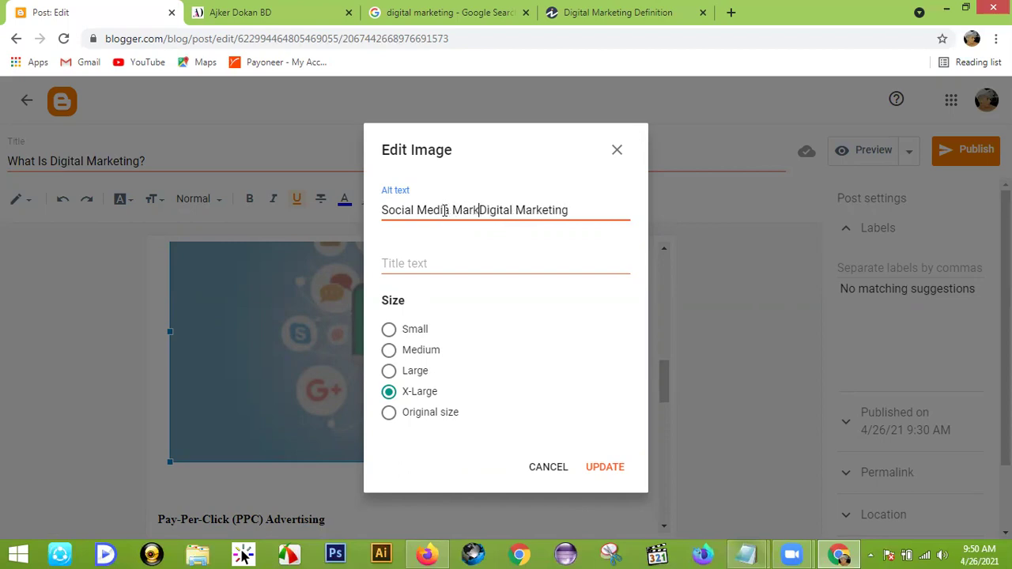
pyautogui.write('ing -')
pyautogui.press('BackSpace')
pyautogui.write('(')
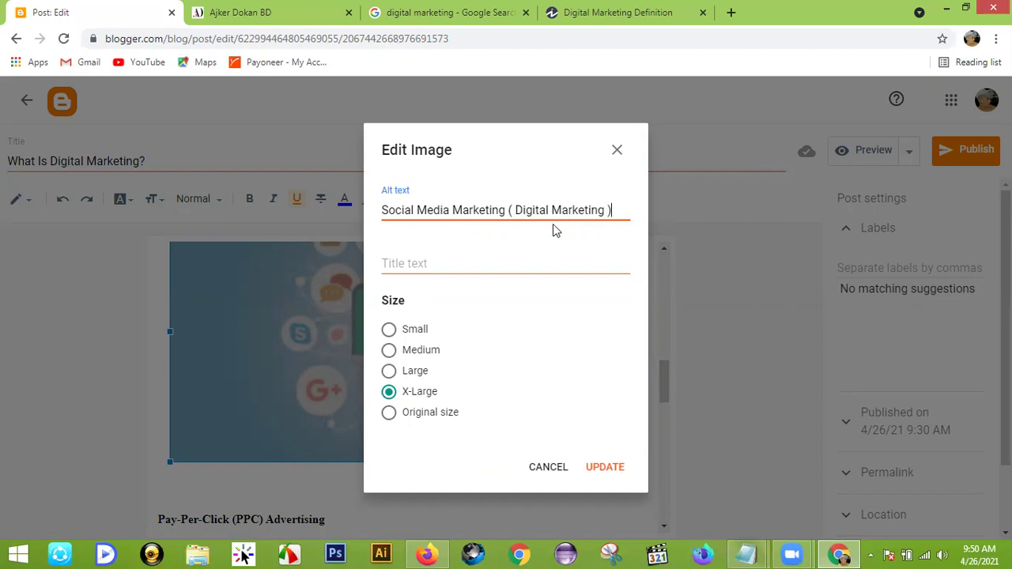
pyautogui.moveTo(517, 210); pyautogui.dragTo(609, 209)
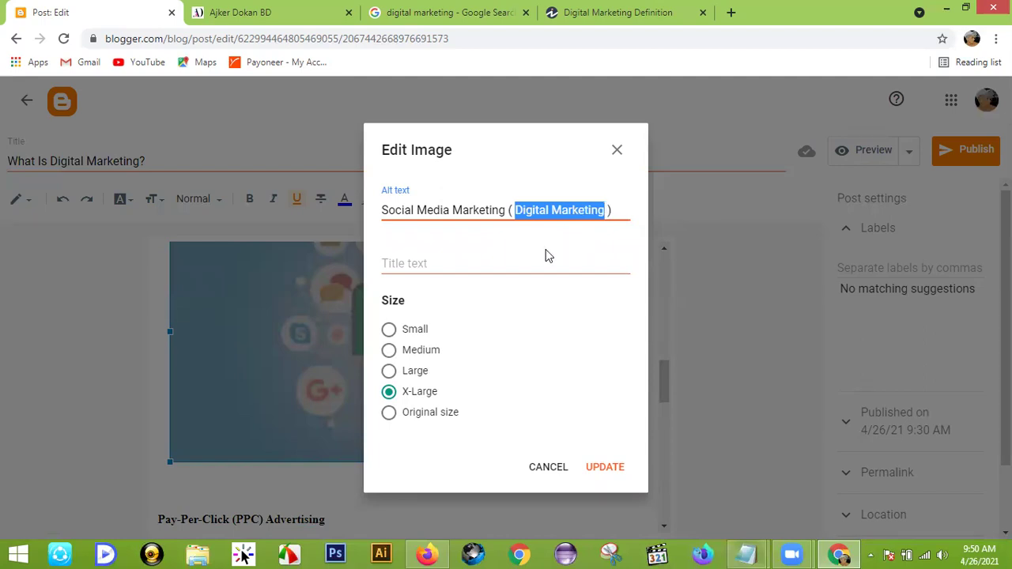
pyautogui.click(444, 261)
pyautogui.hotkey('ctrl', 'v')
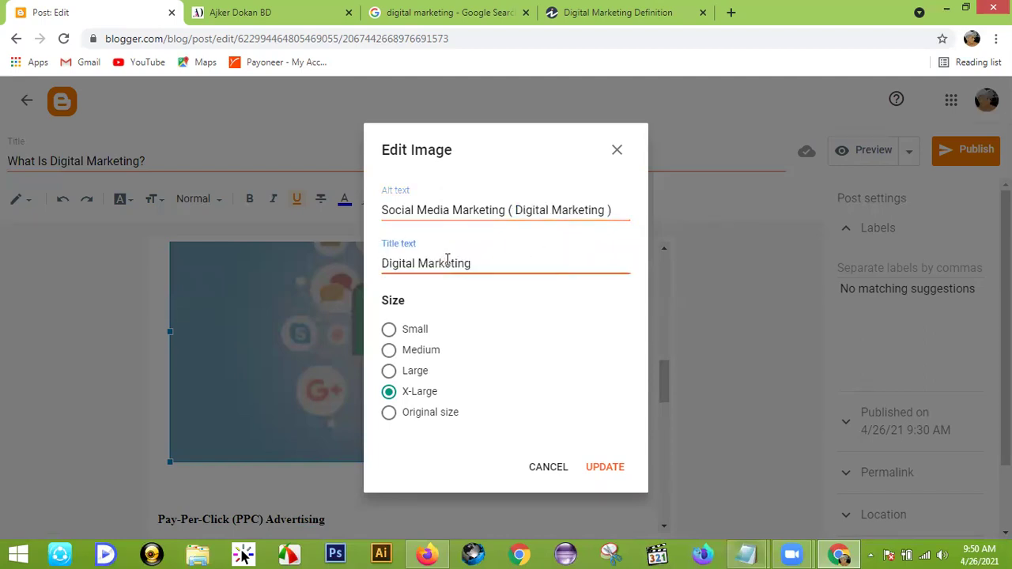
pyautogui.click(599, 467)
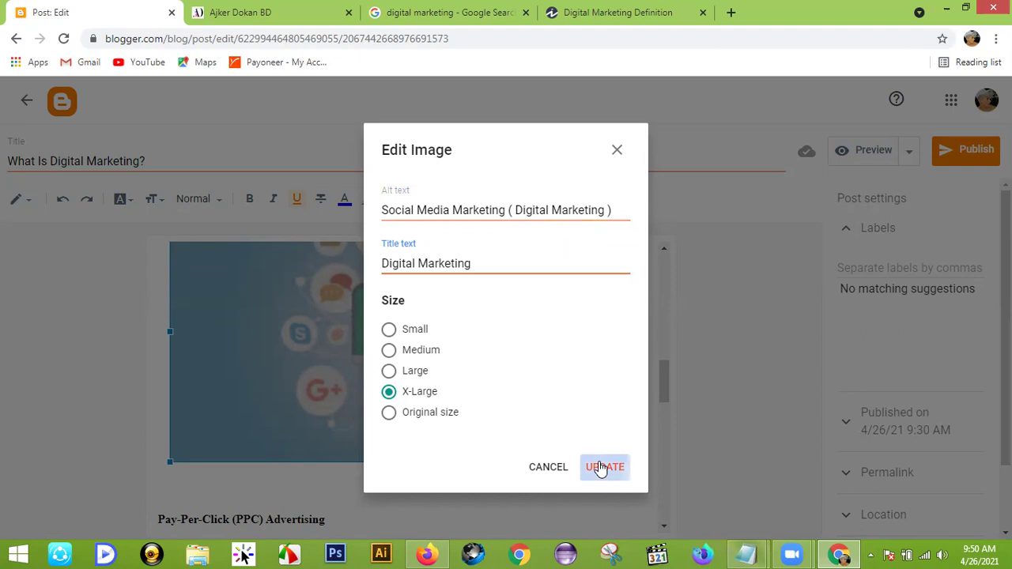
# Delete the empty line below the inserted image, above the Pay-Per-Click heading
pyautogui.scroll(10, 423, 386)
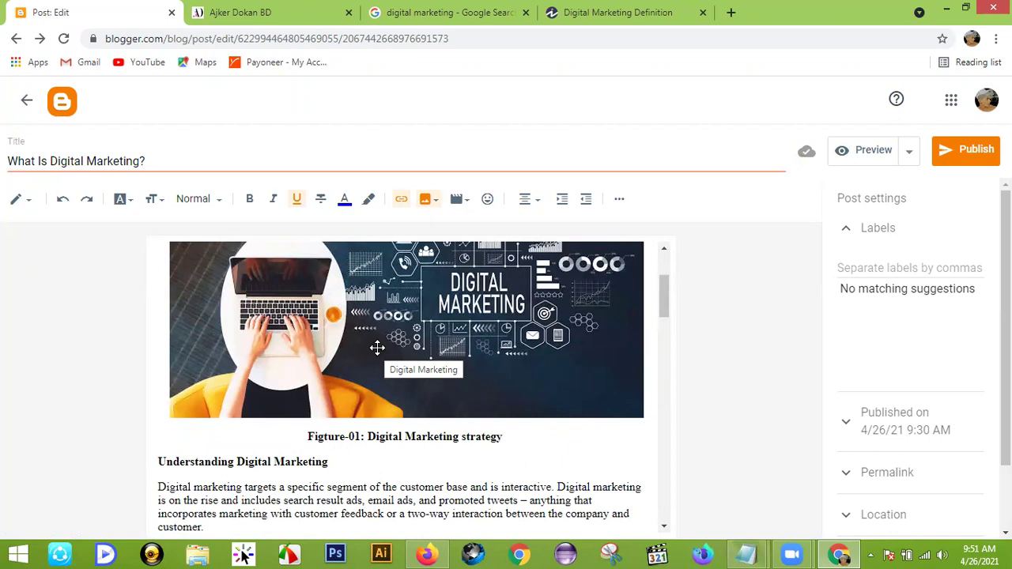
pyautogui.scroll(-6, 377, 348)
pyautogui.click(380, 343)
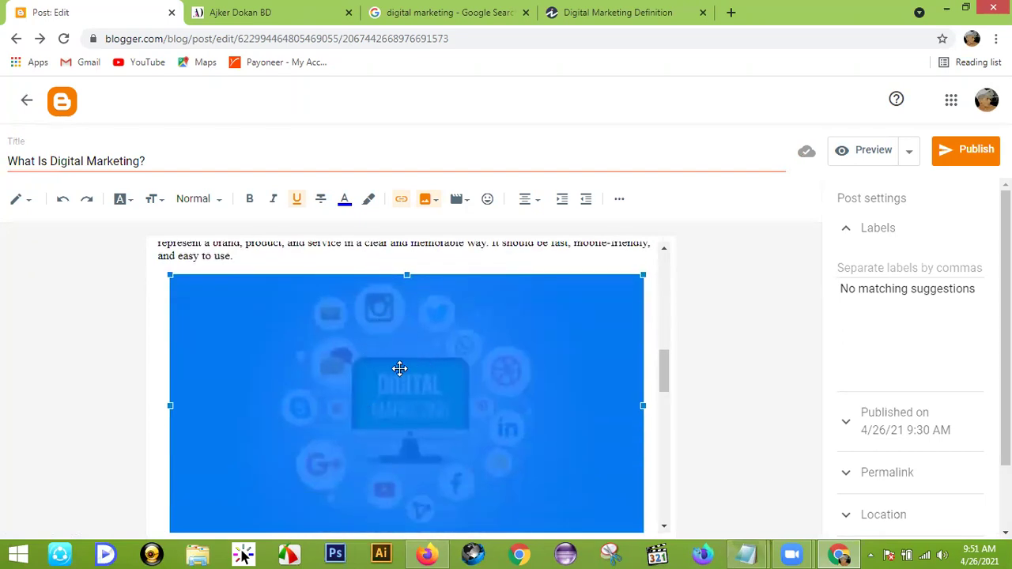
pyautogui.scroll(-3, 405, 368)
pyautogui.click(385, 348)
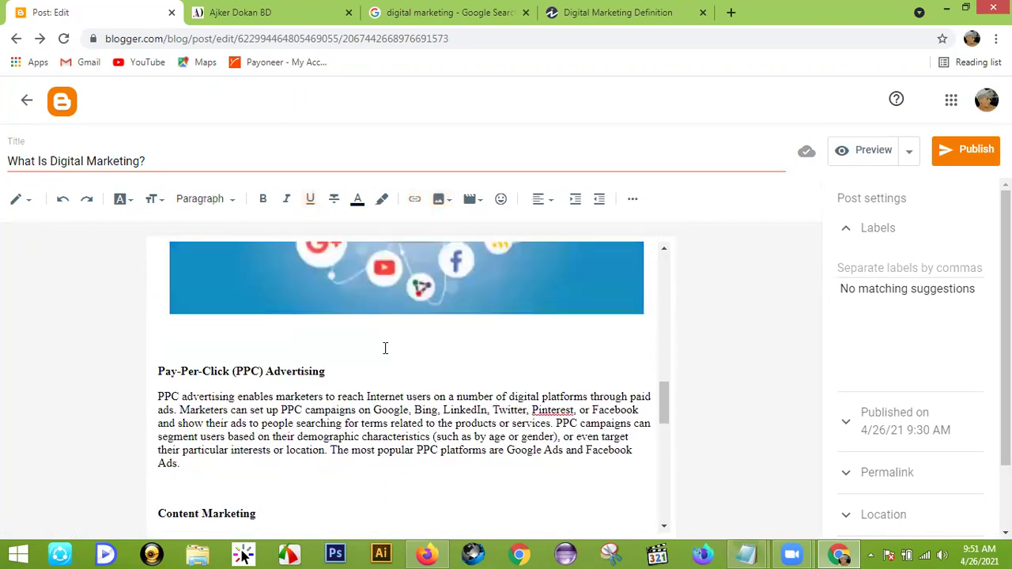
pyautogui.press('Delete')
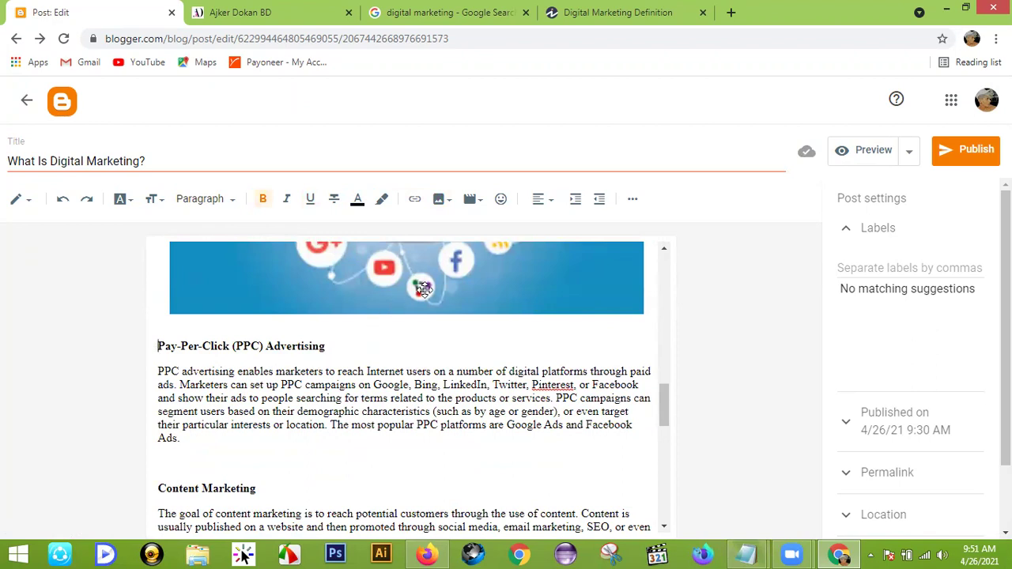
# Position the cursor after 'night.' at the end of the McDonald's paragraph
pyautogui.scroll(3, 432, 326)
pyautogui.scroll(-6, 432, 327)
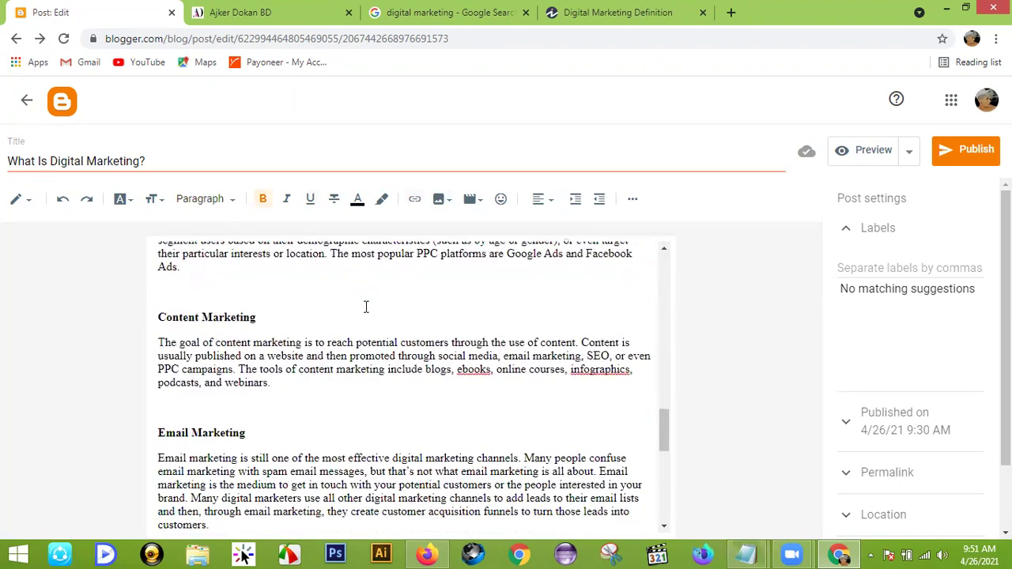
pyautogui.scroll(2, 315, 295)
pyautogui.scroll(-2, 307, 323)
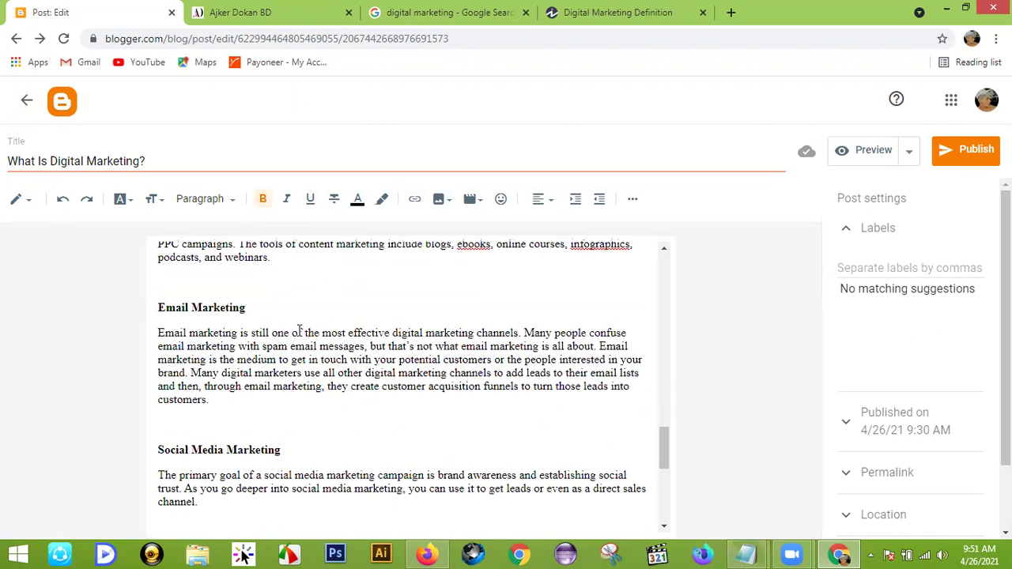
pyautogui.click(314, 416)
pyautogui.scroll(-3, 297, 406)
pyautogui.scroll(-2, 235, 307)
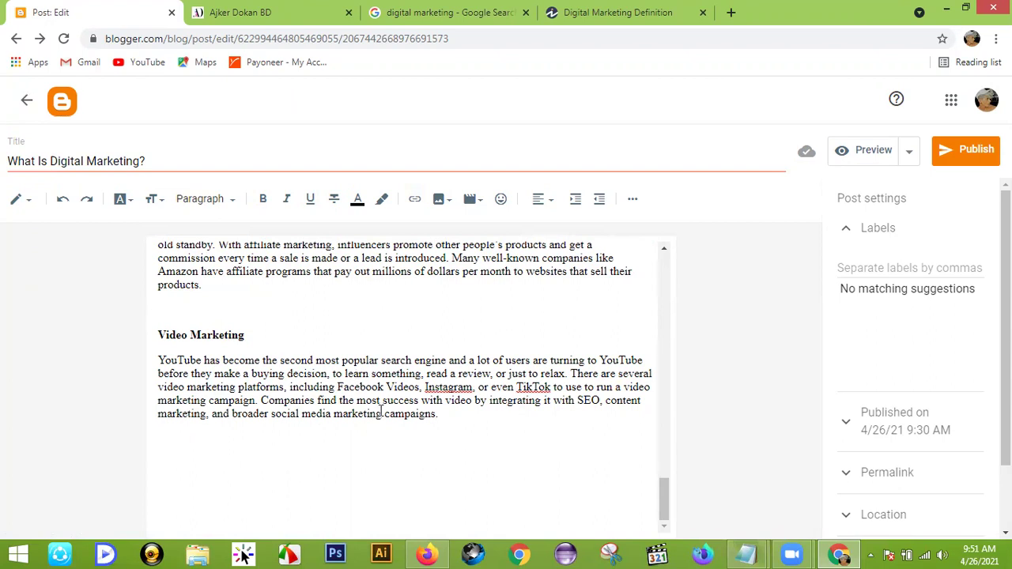
pyautogui.scroll(15, 391, 377)
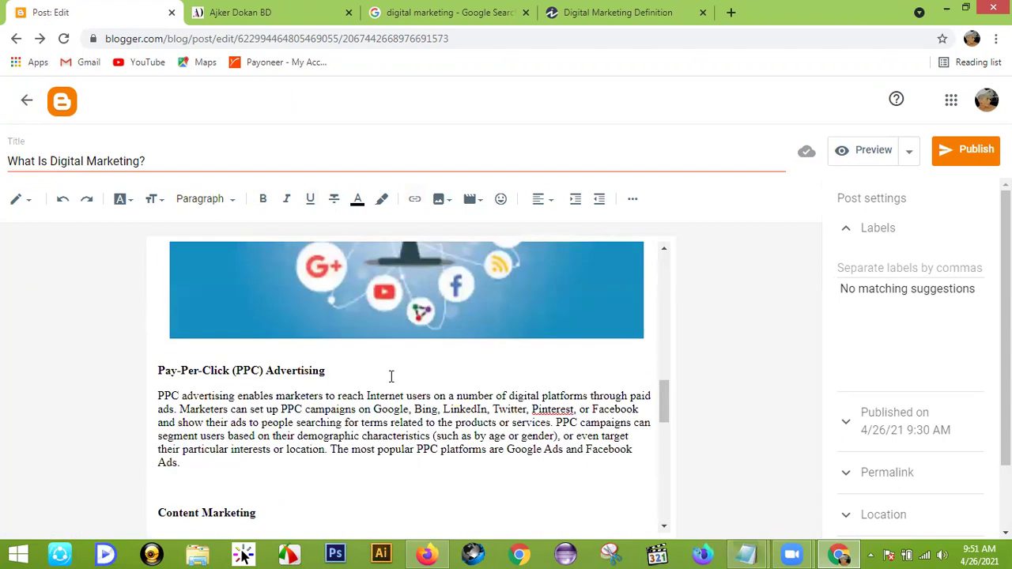
pyautogui.scroll(6, 391, 377)
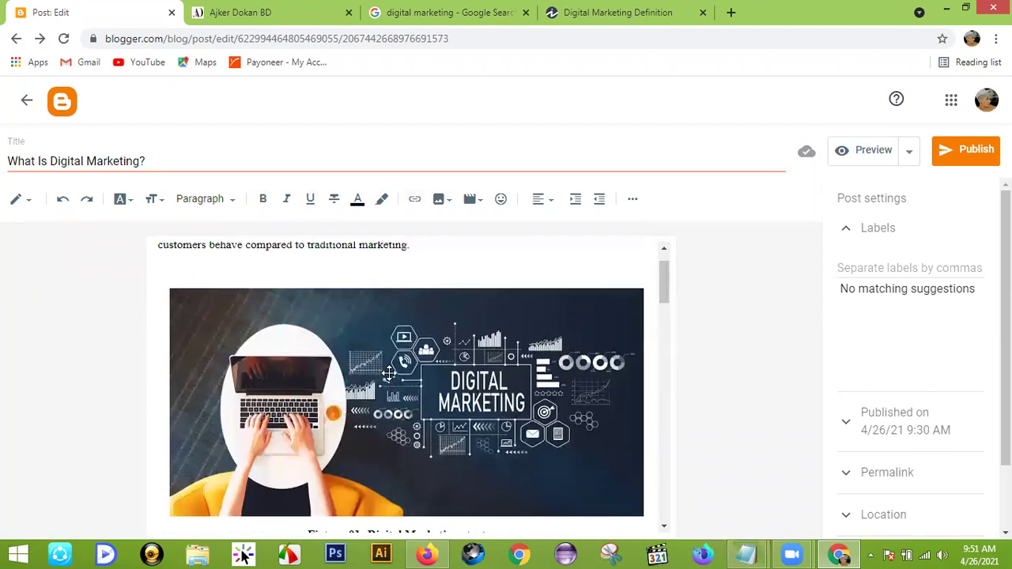
pyautogui.scroll(-10, 422, 295)
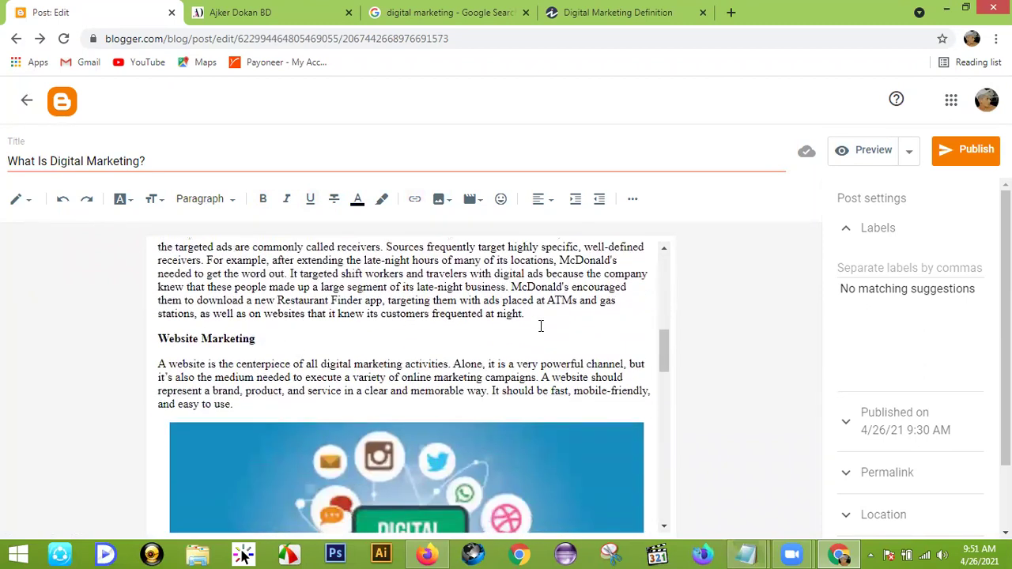
pyautogui.click(545, 316)
# Close the Digital Marketing Definition tab, load amznps.blogspot.com in a new tab, and select its URL
pyautogui.click(731, 12)
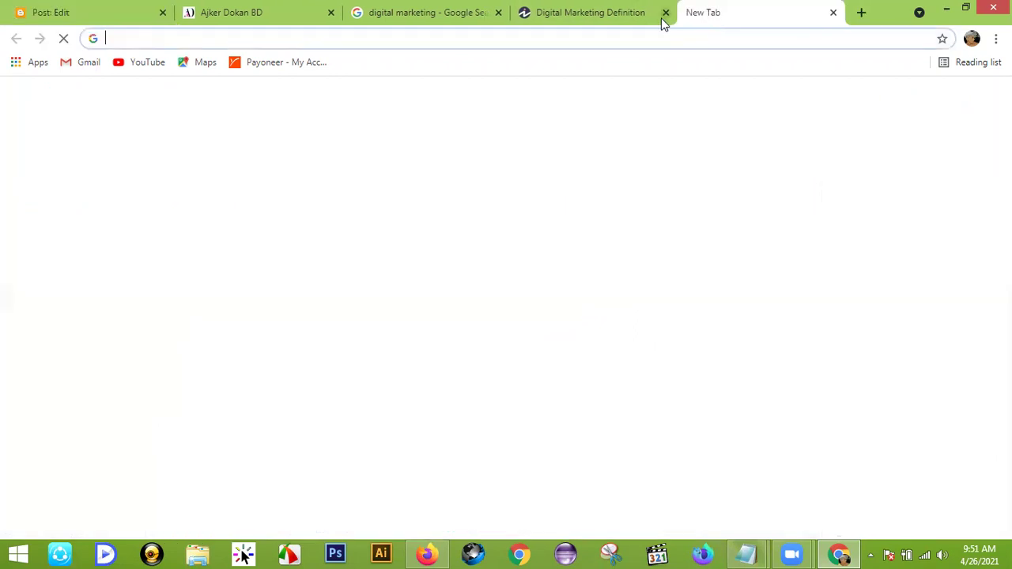
pyautogui.click(666, 13)
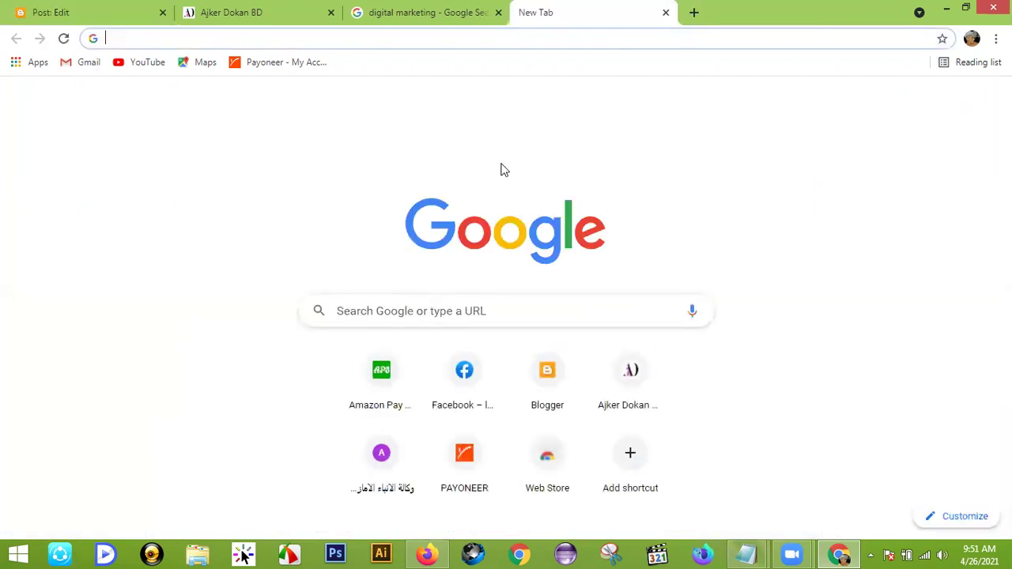
pyautogui.click(384, 371)
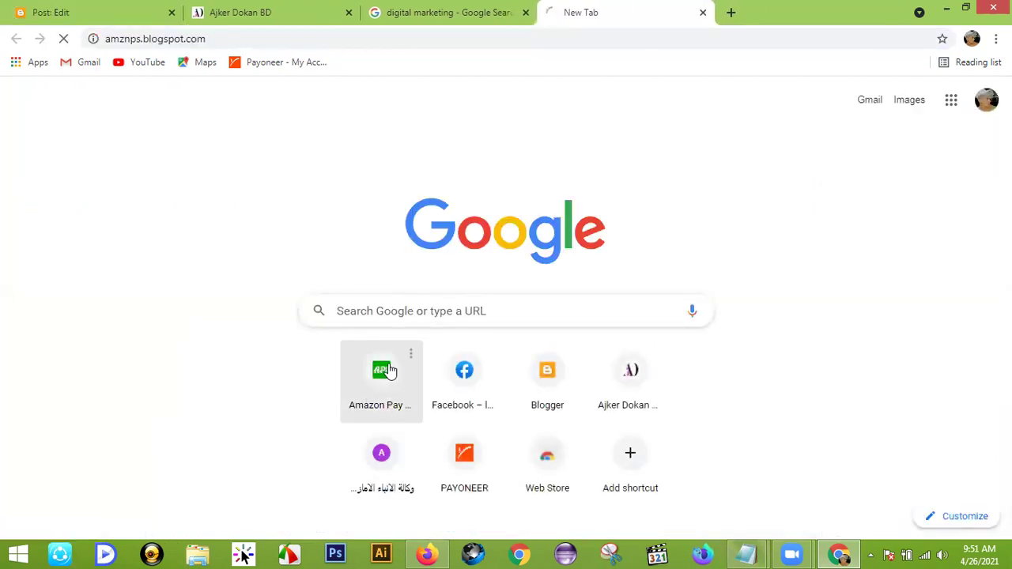
pyautogui.click(189, 43)
pyautogui.hotkey('ctrl', 'c')
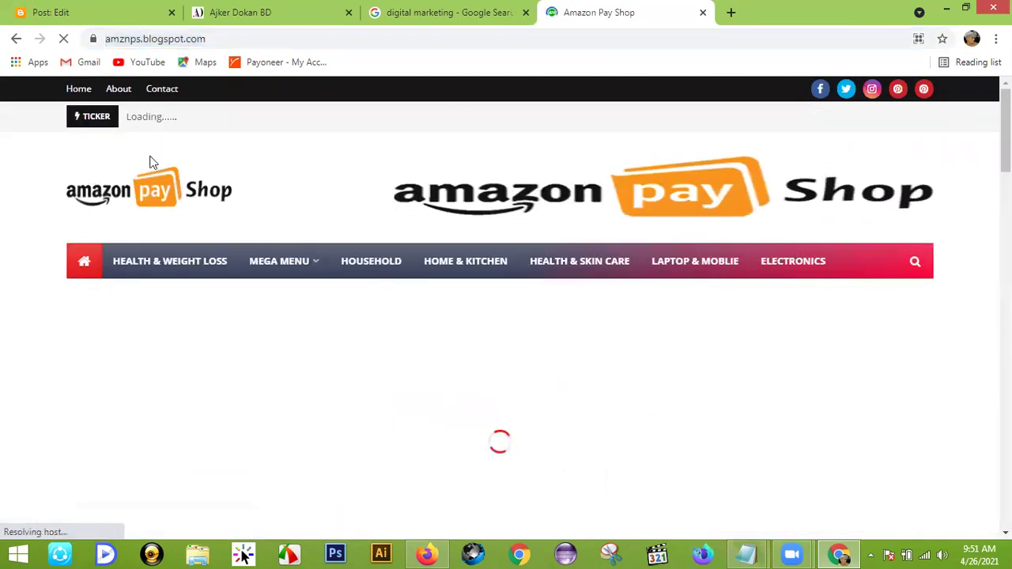
# Return to the Post: Edit tab and select the words 'read more'
pyautogui.click(247, 17)
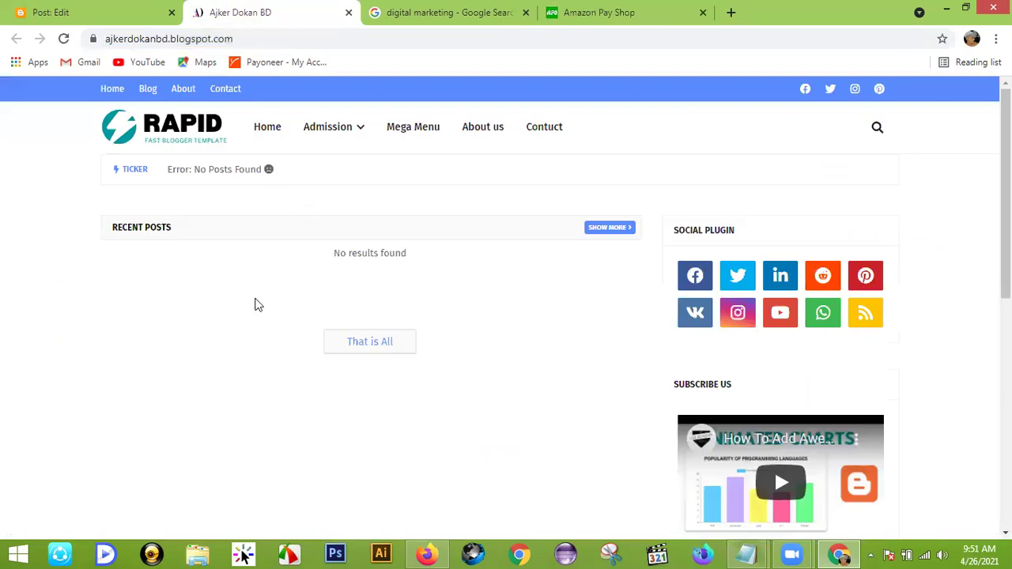
pyautogui.click(89, 14)
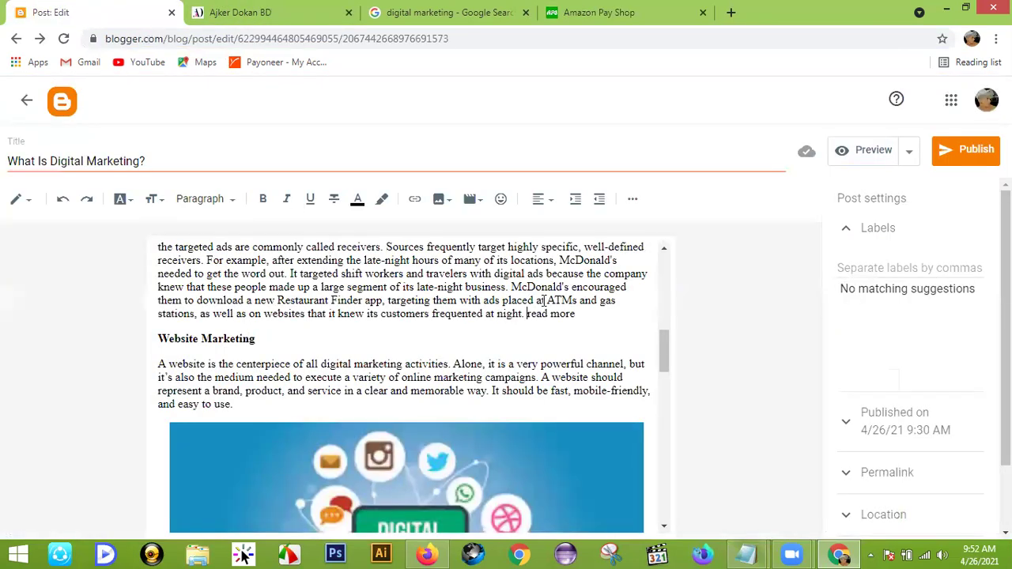
pyautogui.moveTo(526, 313); pyautogui.dragTo(575, 314)
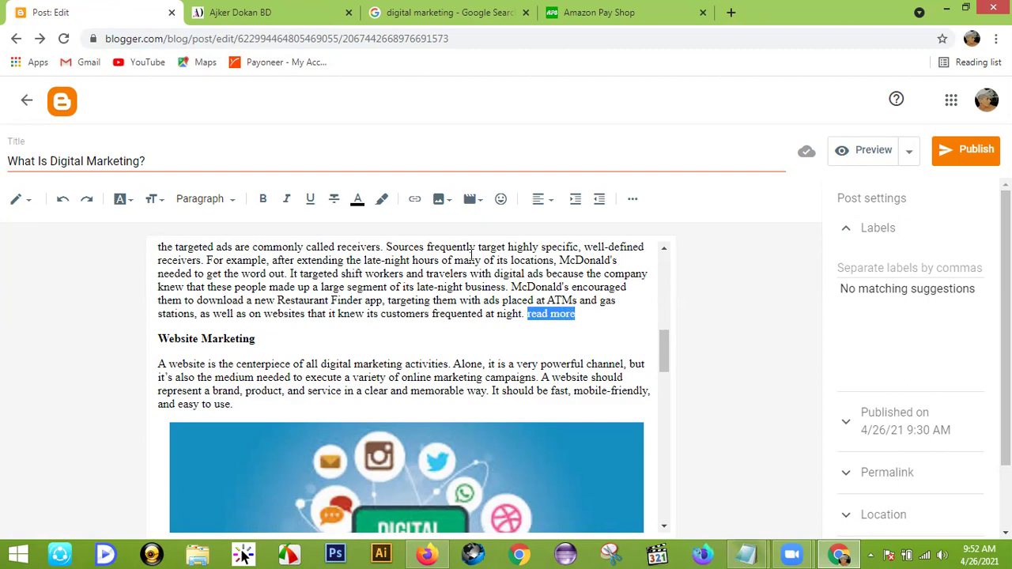
pyautogui.click(414, 199)
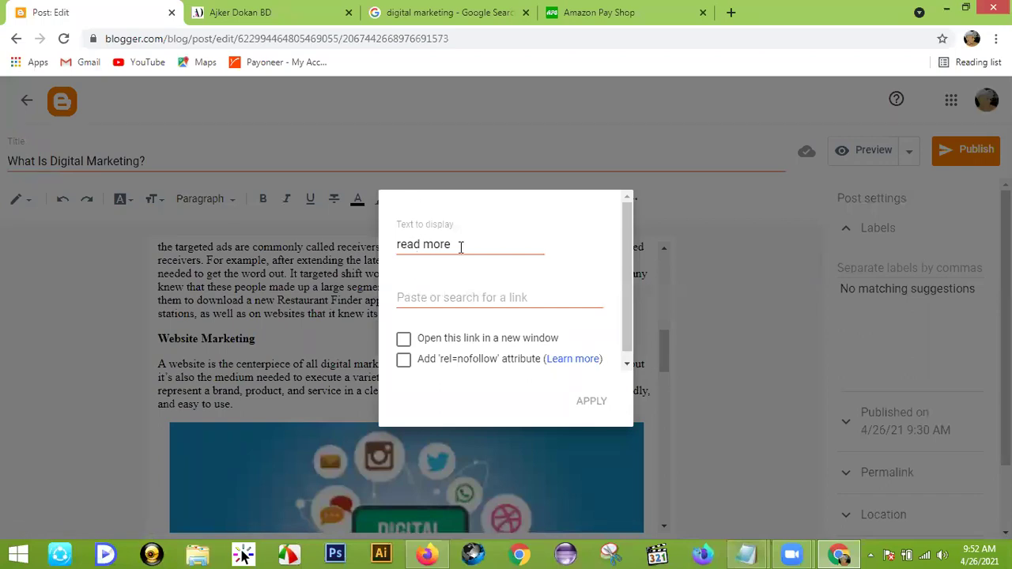
pyautogui.click(419, 300)
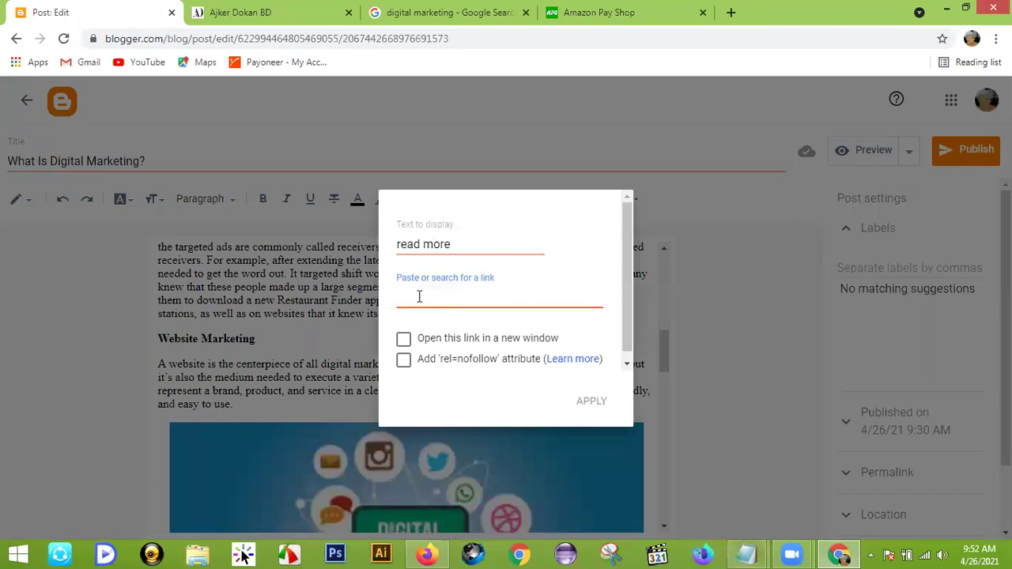
pyautogui.hotkey('ctrl', 'v')
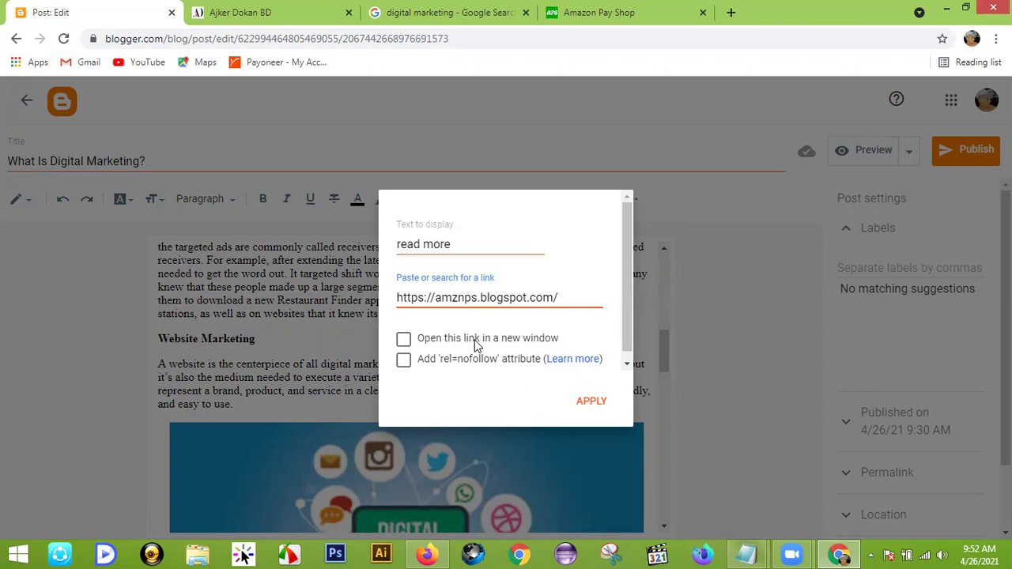
pyautogui.click(405, 342)
pyautogui.click(583, 407)
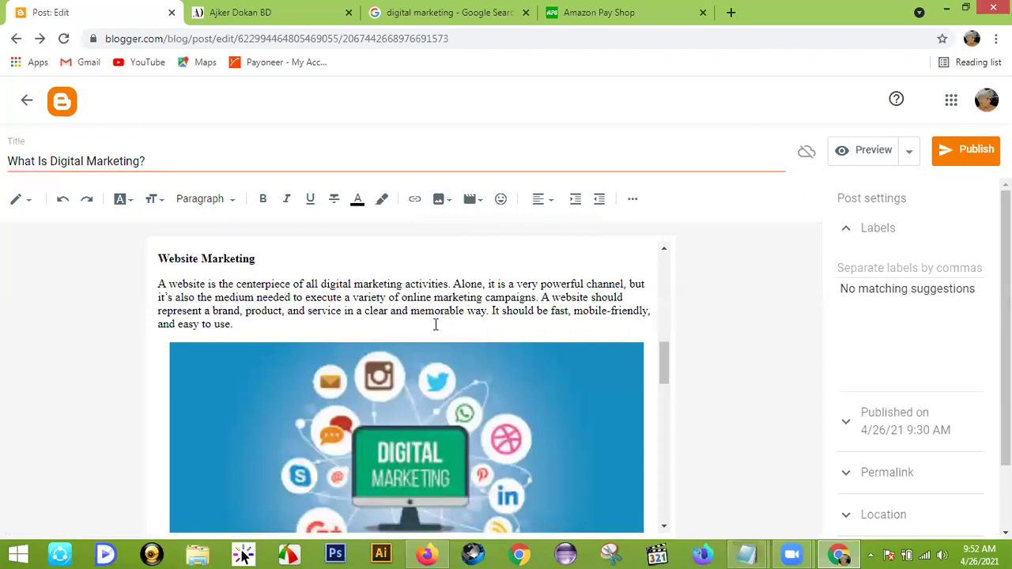
pyautogui.scroll(-1, 445, 317)
pyautogui.scroll(4, 467, 332)
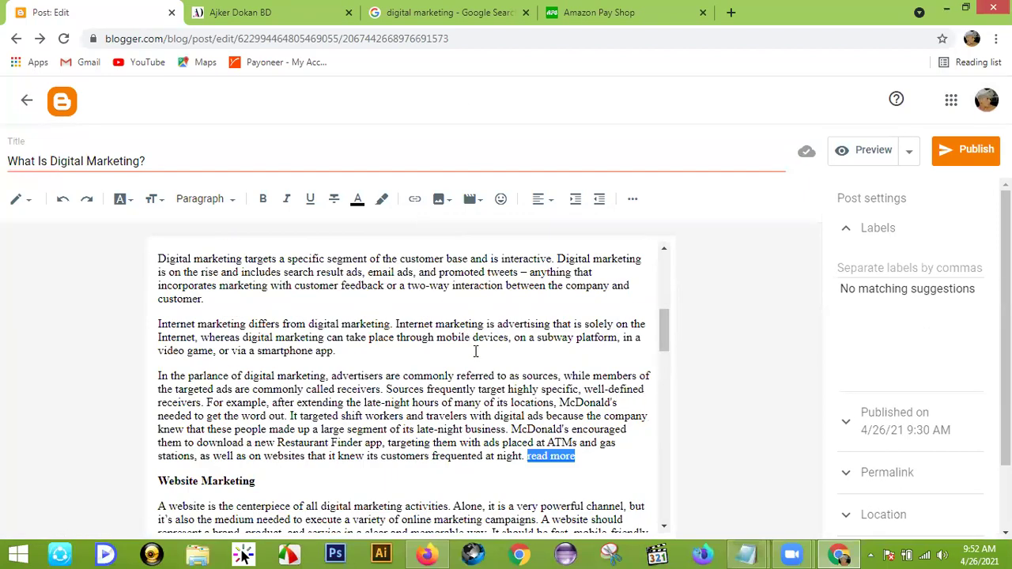
pyautogui.click(594, 461)
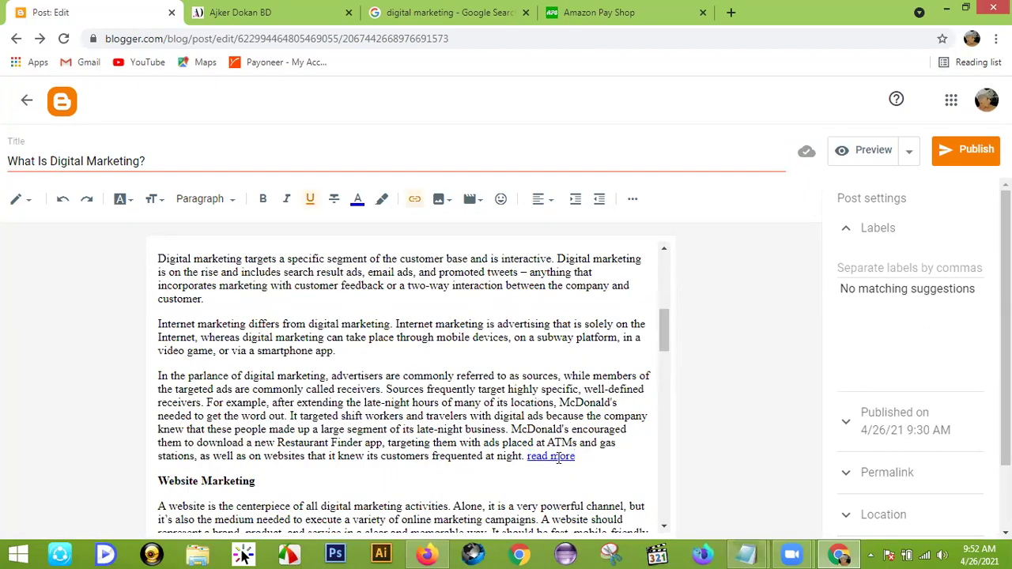
pyautogui.scroll(-2, 558, 459)
pyautogui.scroll(6, 440, 371)
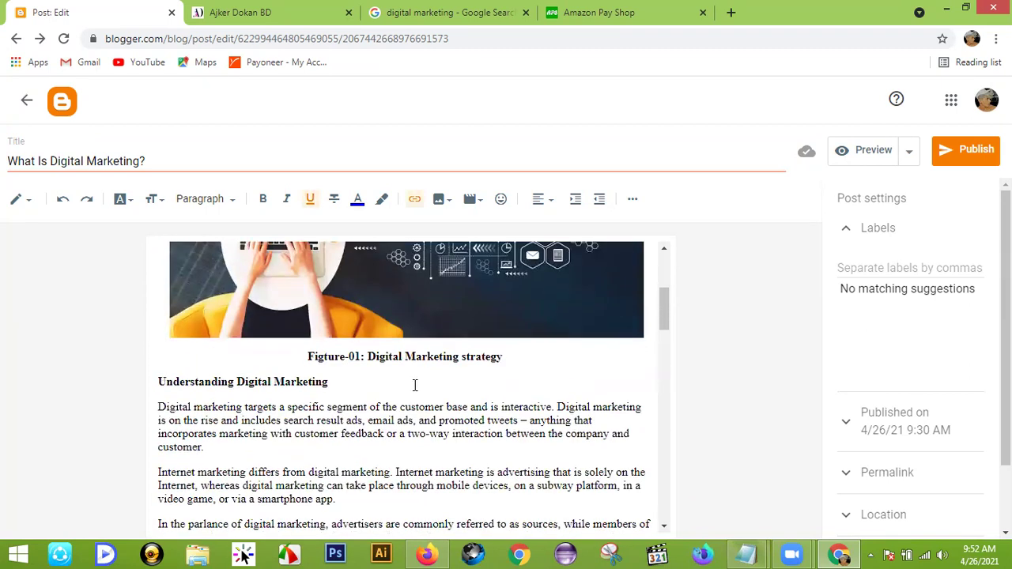
pyautogui.moveTo(159, 406); pyautogui.dragTo(242, 406)
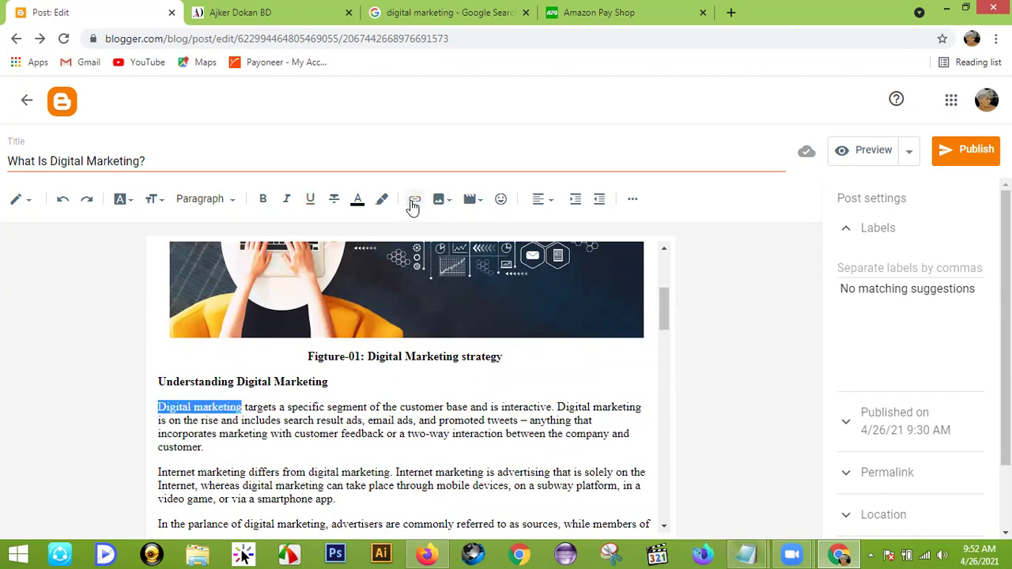
pyautogui.click(413, 200)
pyautogui.click(439, 295)
pyautogui.hotkey('ctrl', 'v')
pyautogui.click(403, 340)
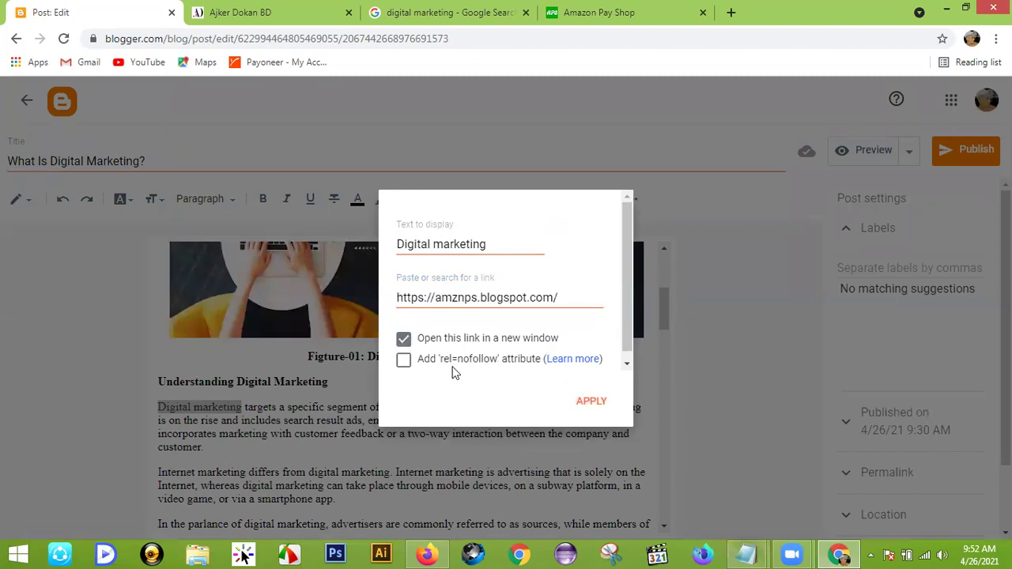
pyautogui.click(592, 403)
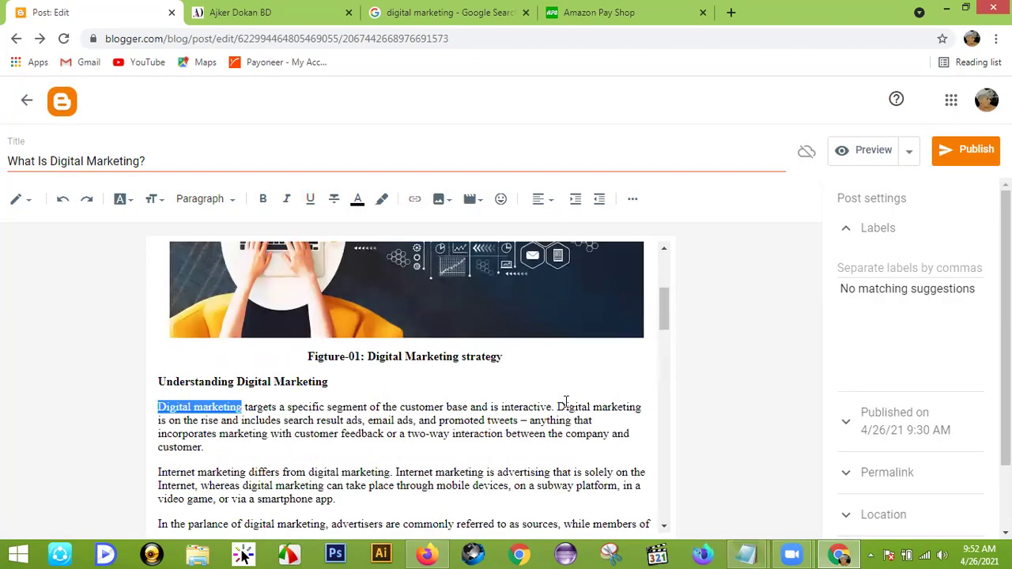
pyautogui.scroll(-3, 523, 399)
pyautogui.scroll(2, 529, 381)
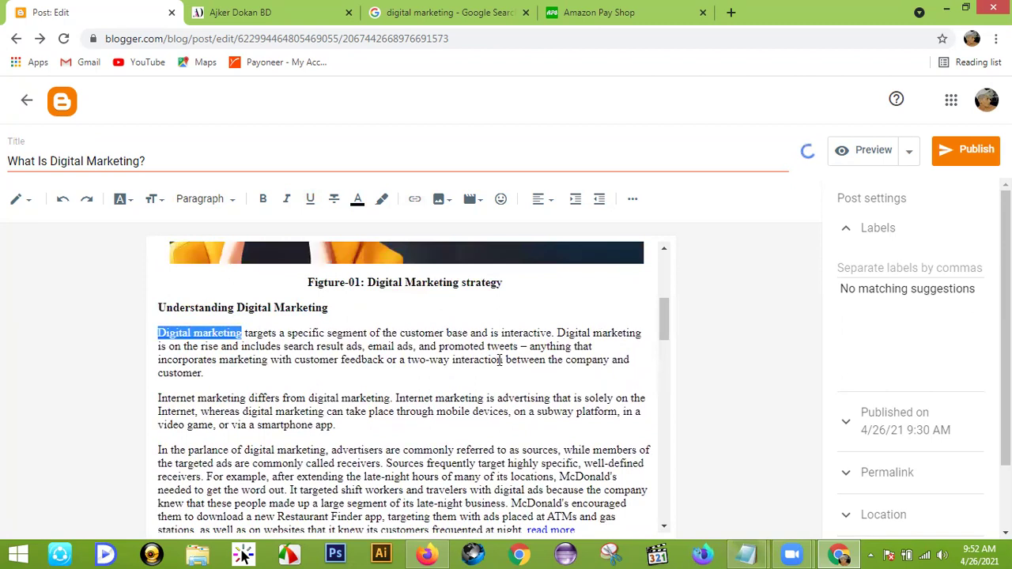
pyautogui.moveTo(558, 332); pyautogui.dragTo(642, 334)
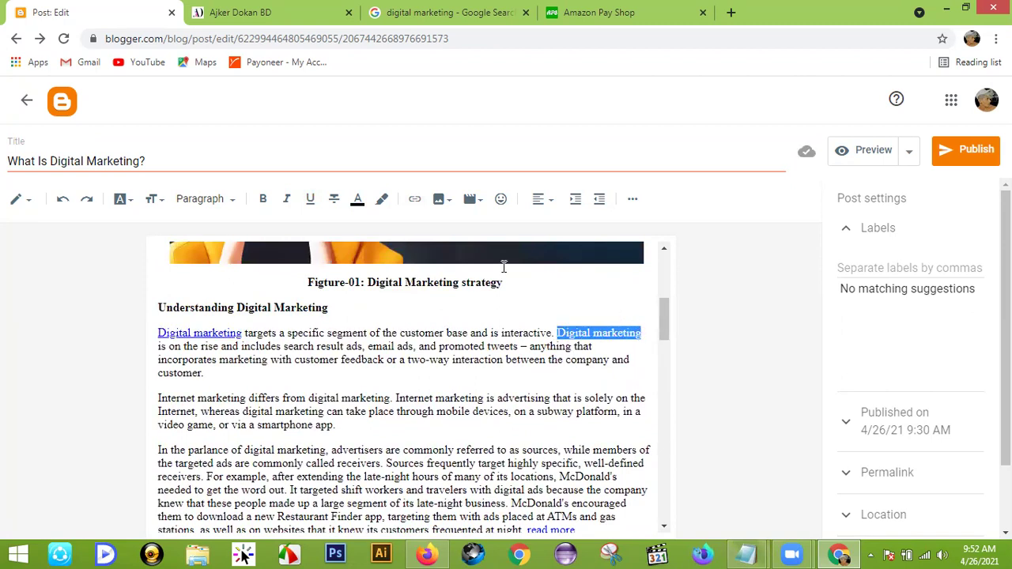
pyautogui.click(414, 199)
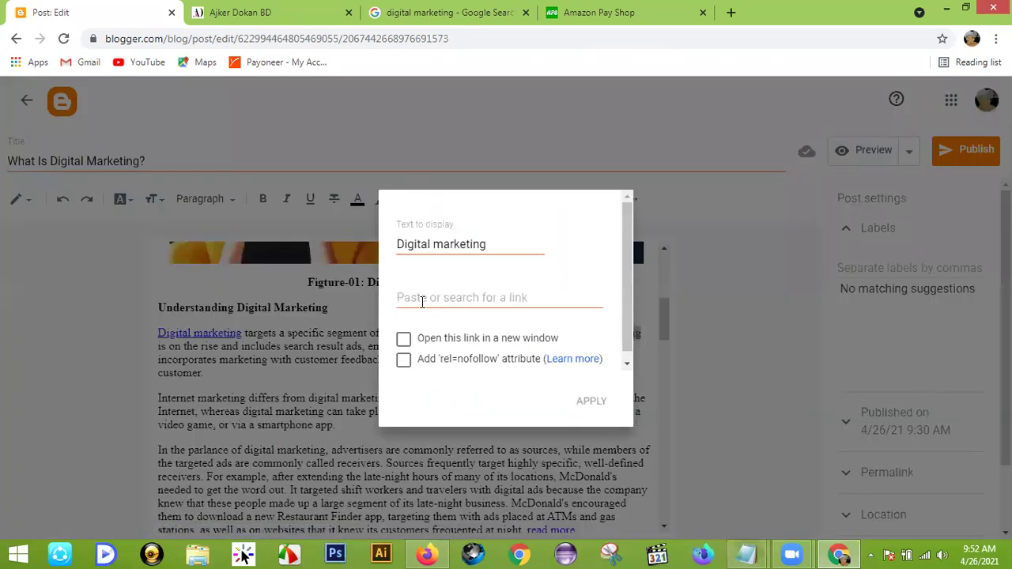
pyautogui.click(422, 301)
pyautogui.hotkey('ctrl', 'v')
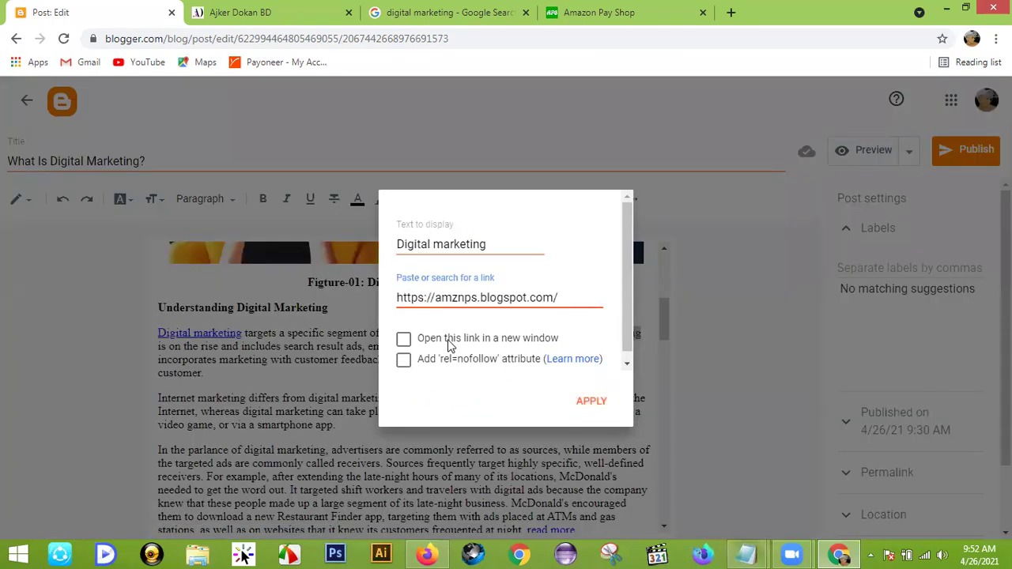
pyautogui.click(408, 339)
pyautogui.click(592, 401)
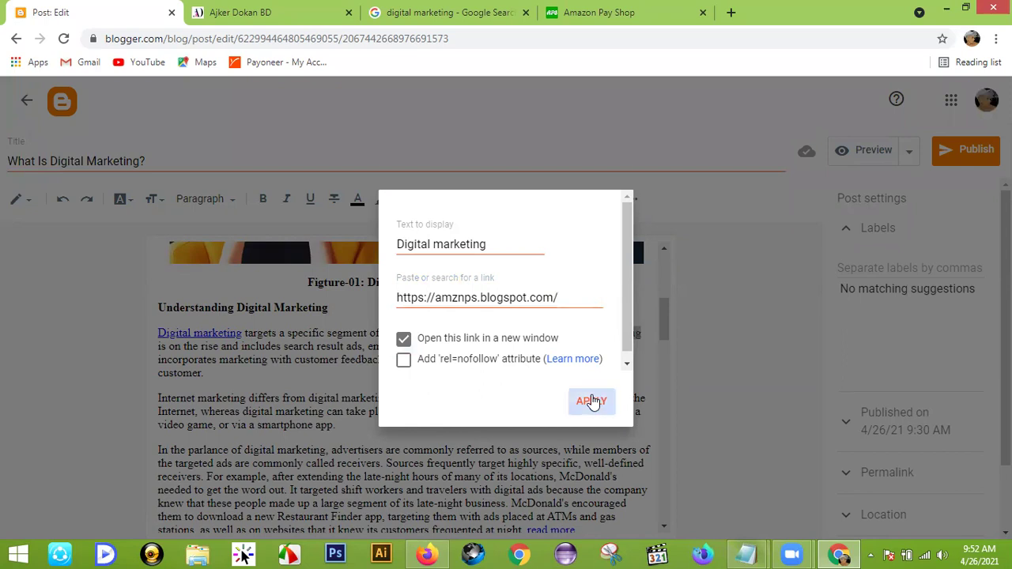
pyautogui.scroll(-2, 419, 352)
pyautogui.scroll(-8, 419, 352)
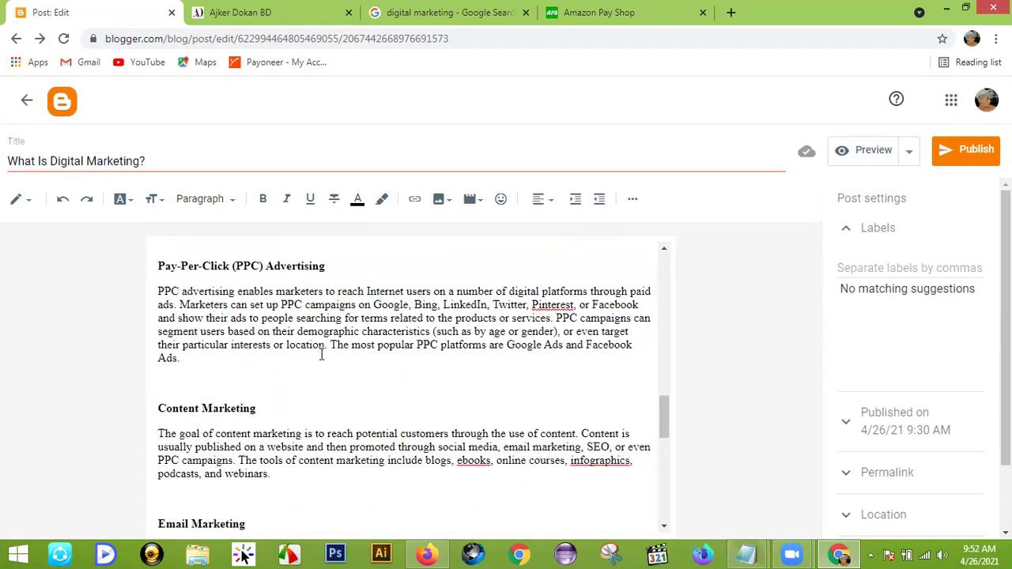
pyautogui.scroll(-2, 325, 411)
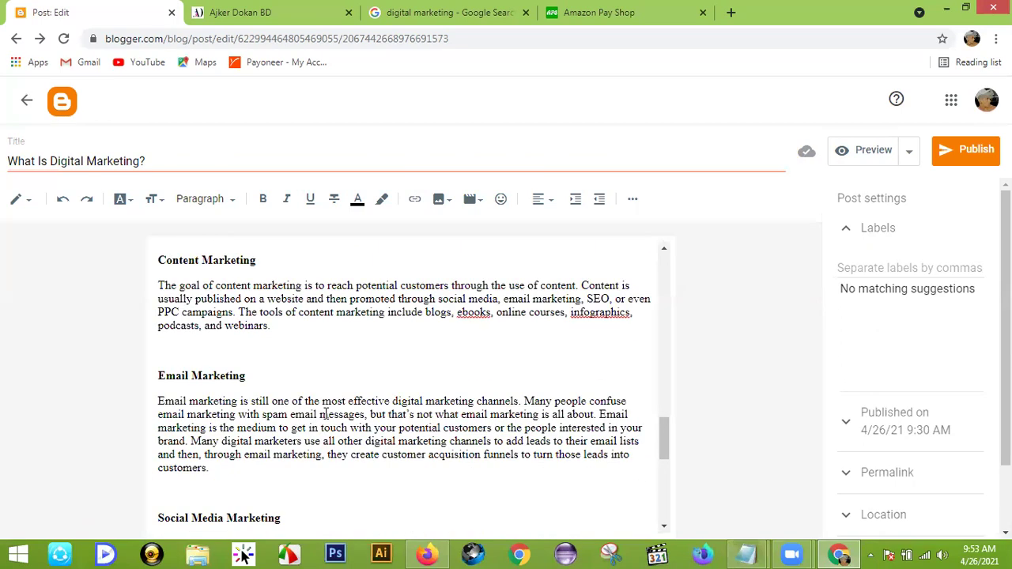
pyautogui.moveTo(236, 403); pyautogui.dragTo(159, 404)
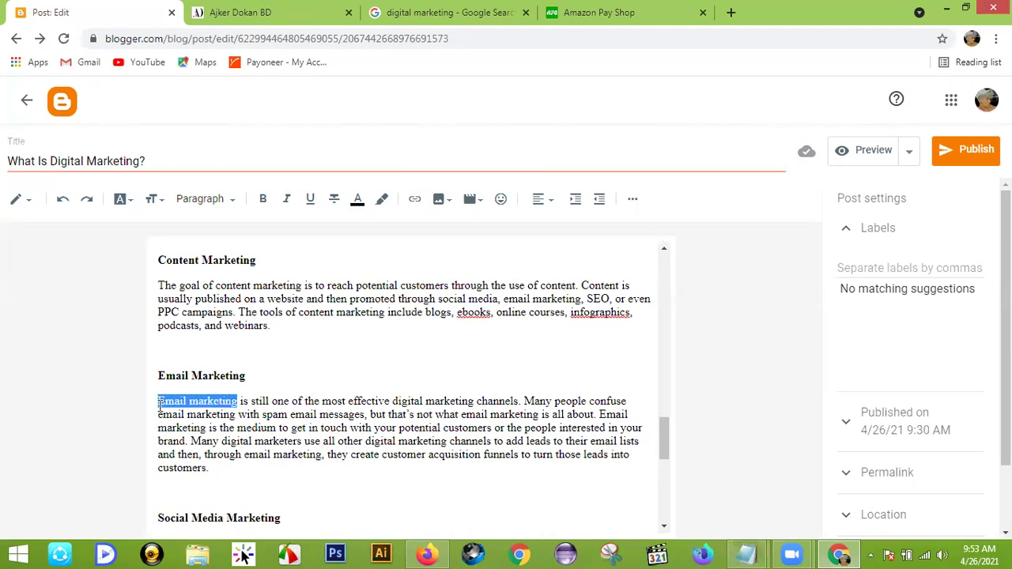
pyautogui.click(415, 201)
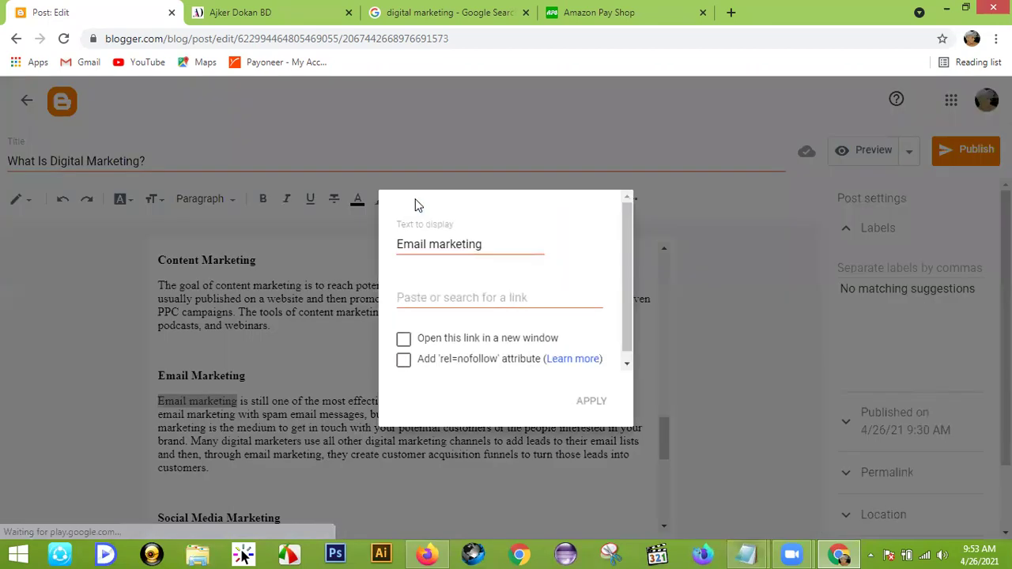
pyautogui.click(419, 299)
pyautogui.write('https://amznps.blogspot.com/')
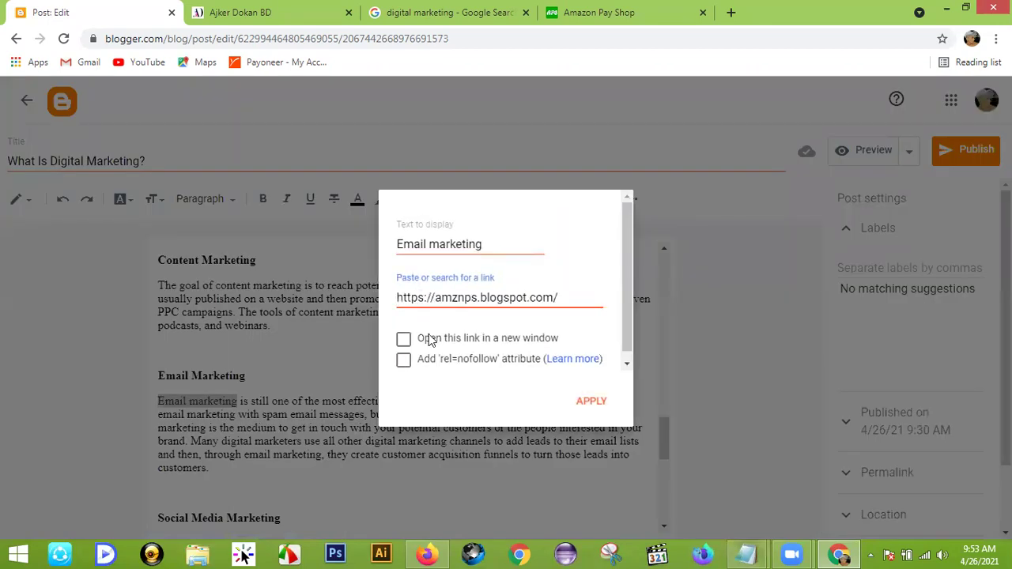
pyautogui.click(400, 340)
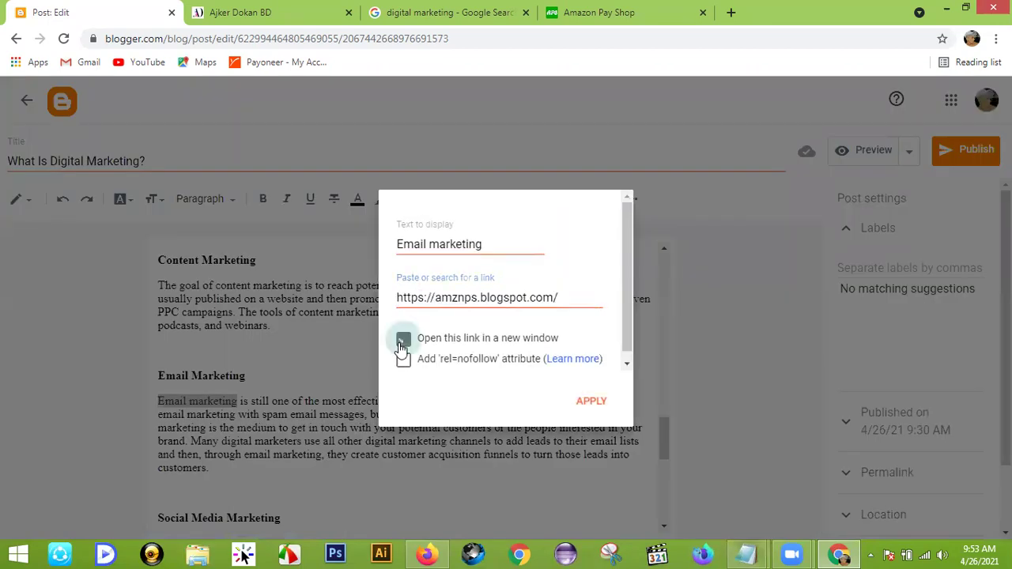
pyautogui.click(590, 402)
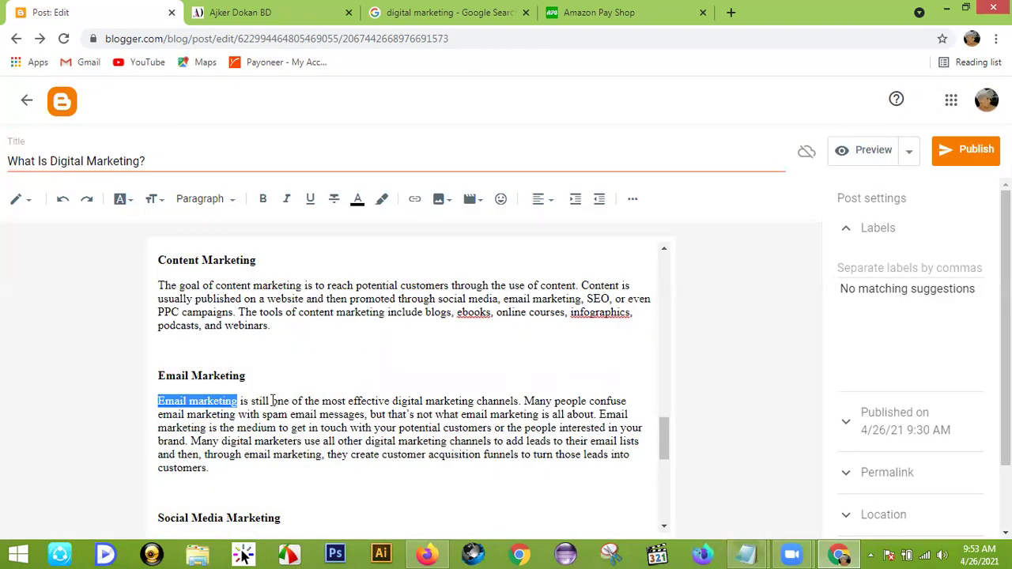
# Start a new line below the Video Marketing paragraph and open a new browser tab
pyautogui.click(272, 401)
pyautogui.scroll(-1, 268, 382)
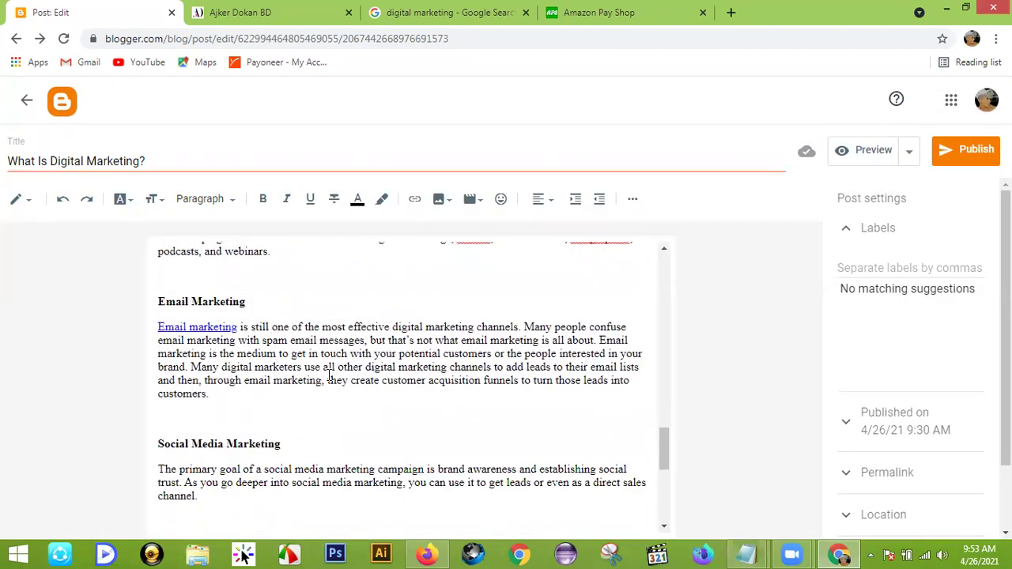
pyautogui.scroll(-5, 329, 375)
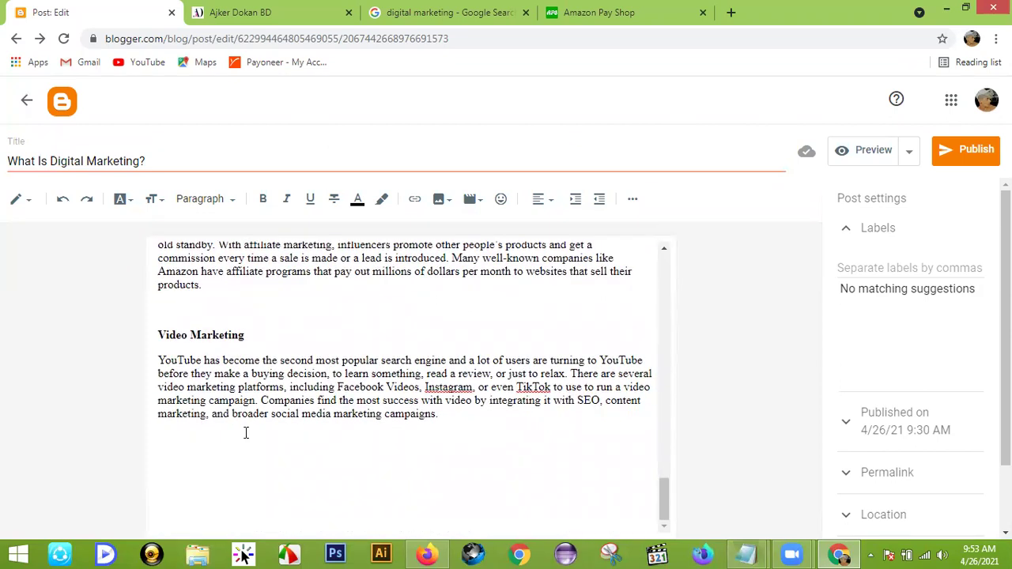
pyautogui.click(447, 420)
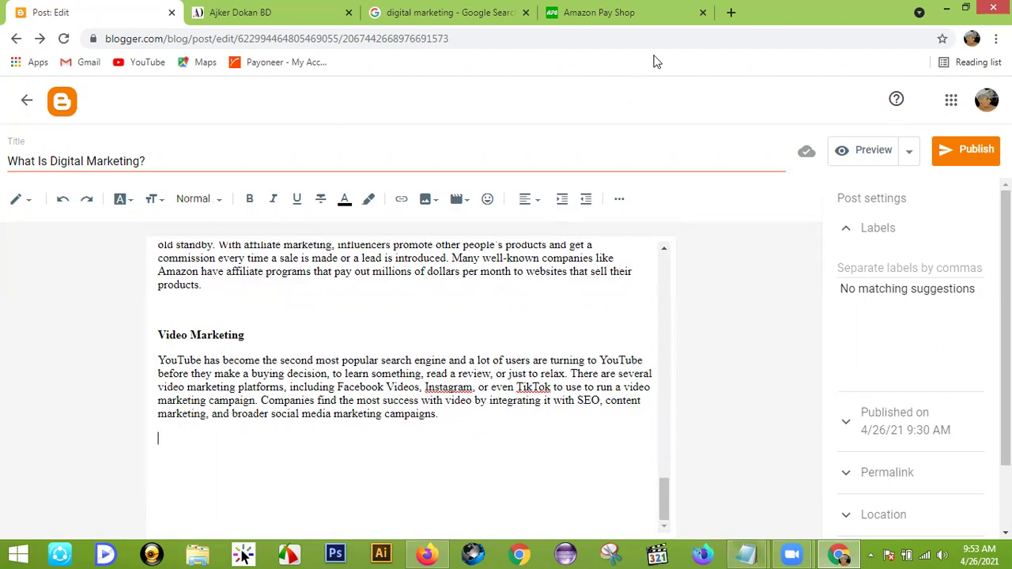
pyautogui.click(734, 12)
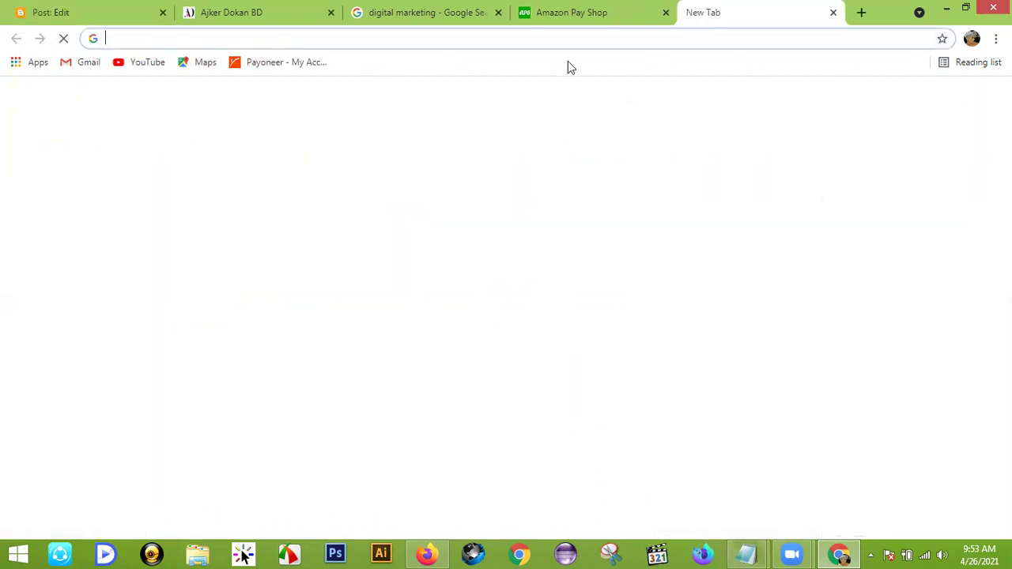
# Go to YouTube in the new tab and dismiss the notifications prompt
pyautogui.click(137, 69)
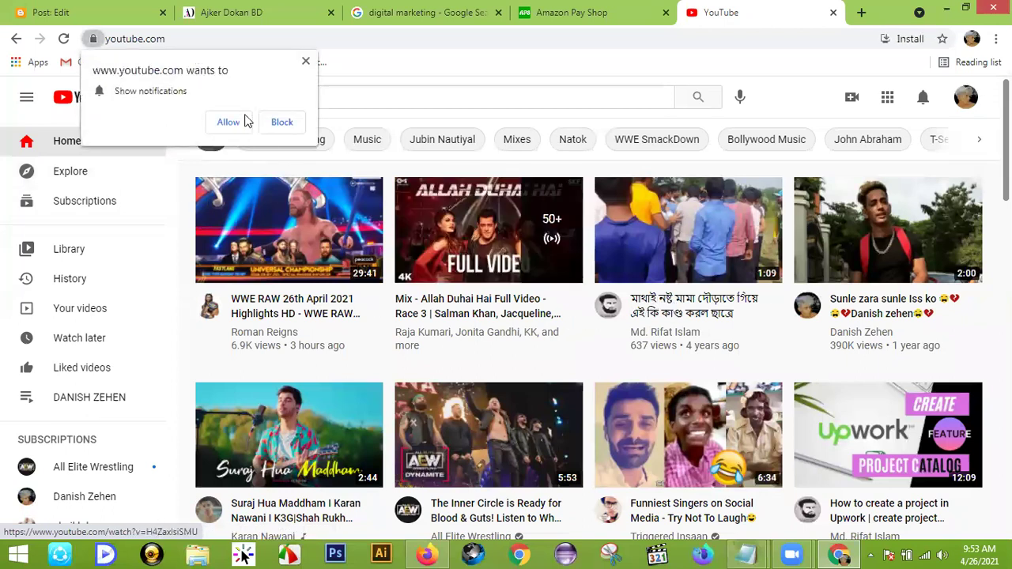
pyautogui.click(305, 63)
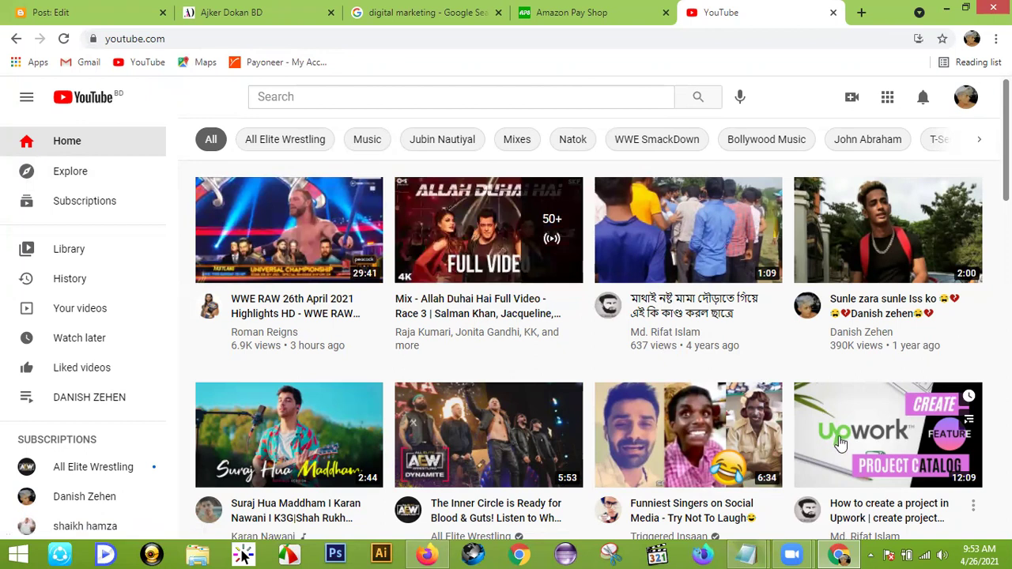
pyautogui.scroll(-2, 832, 452)
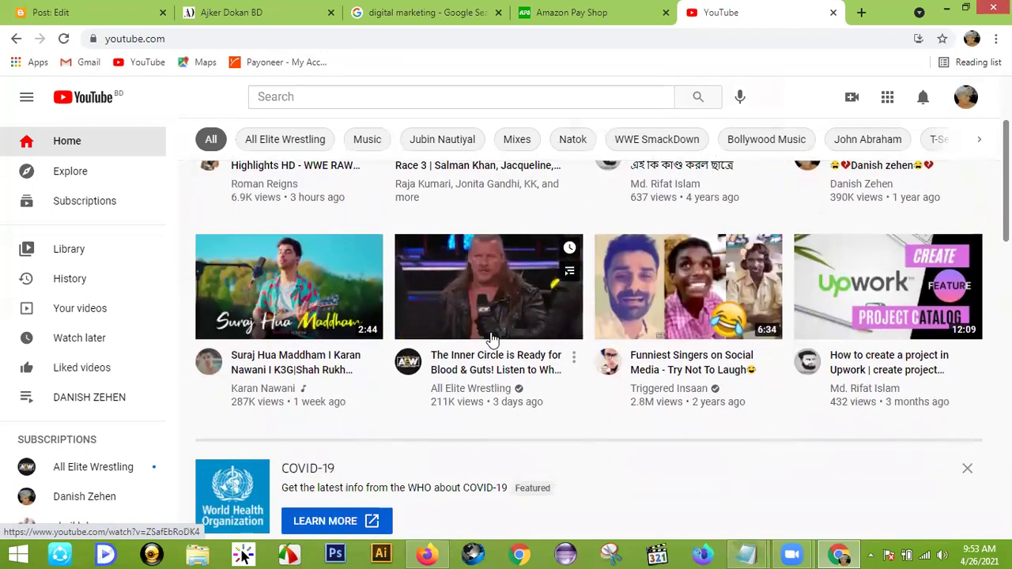
pyautogui.scroll(-3, 492, 338)
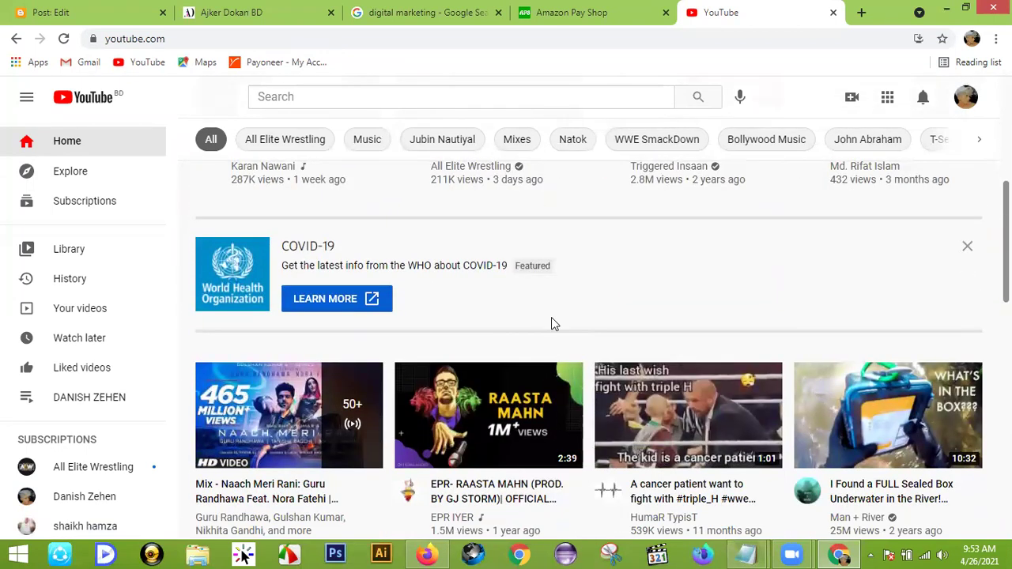
pyautogui.scroll(5, 551, 318)
# Search YouTube for 'motu patlu' and open the Colors Bangla Motu Patlu video
pyautogui.click(336, 97)
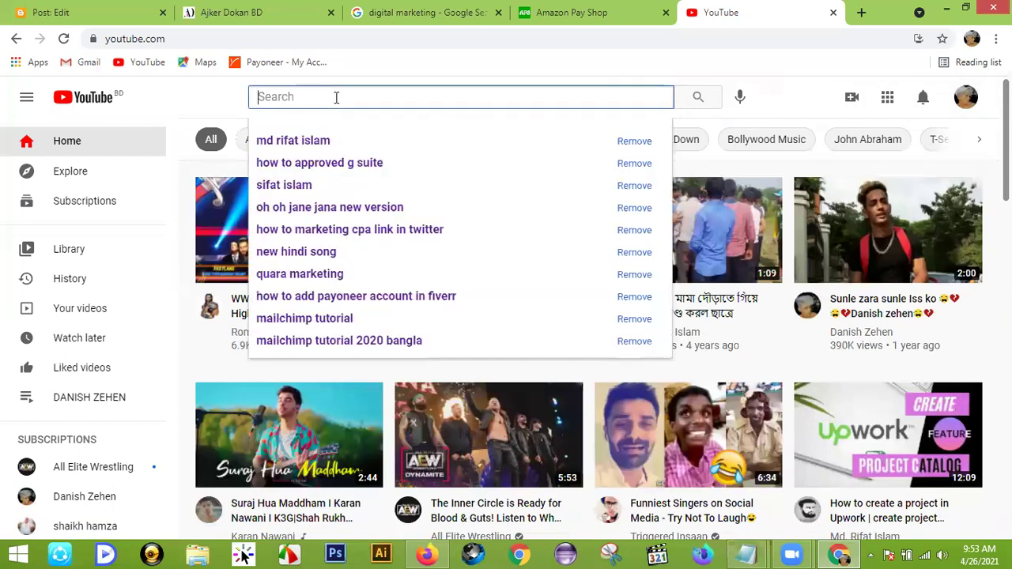
pyautogui.write('motu ')
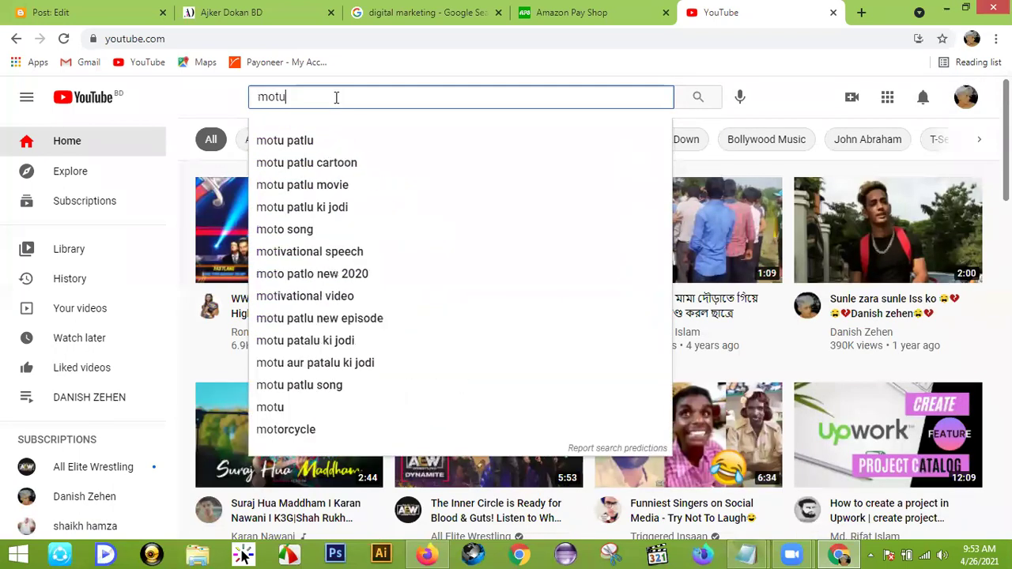
pyautogui.write('patlu')
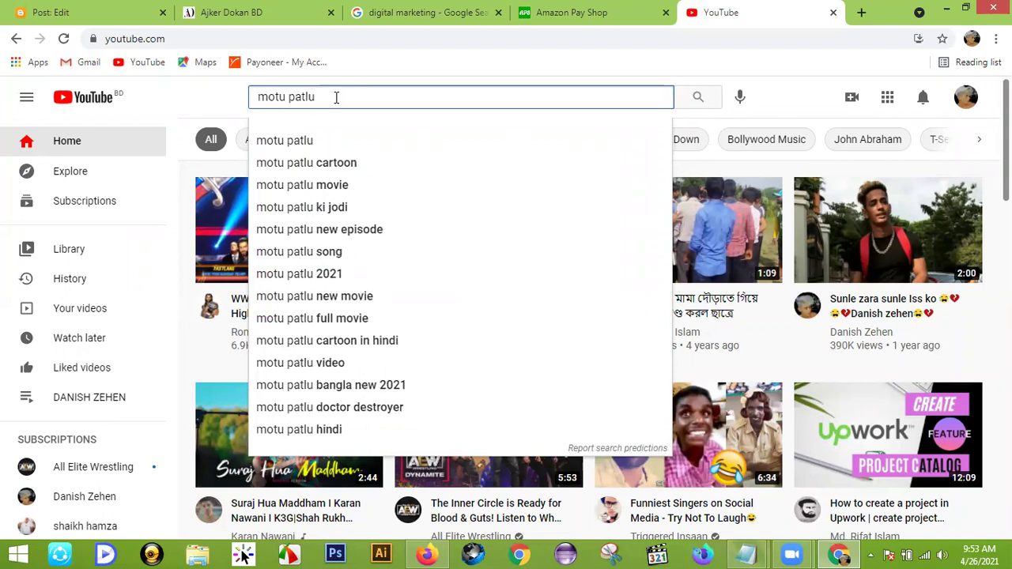
pyautogui.press('Return')
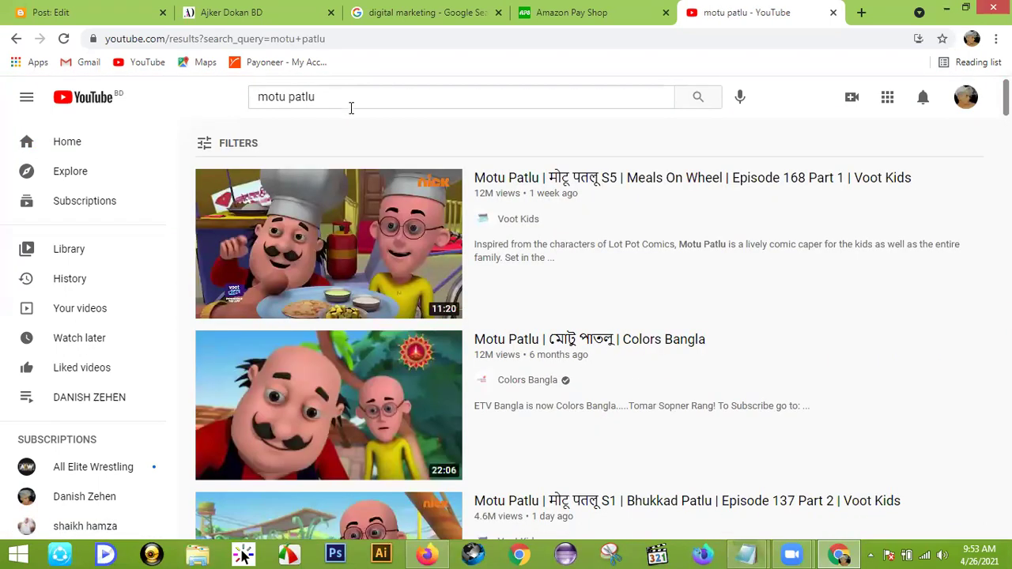
pyautogui.scroll(-1, 632, 225)
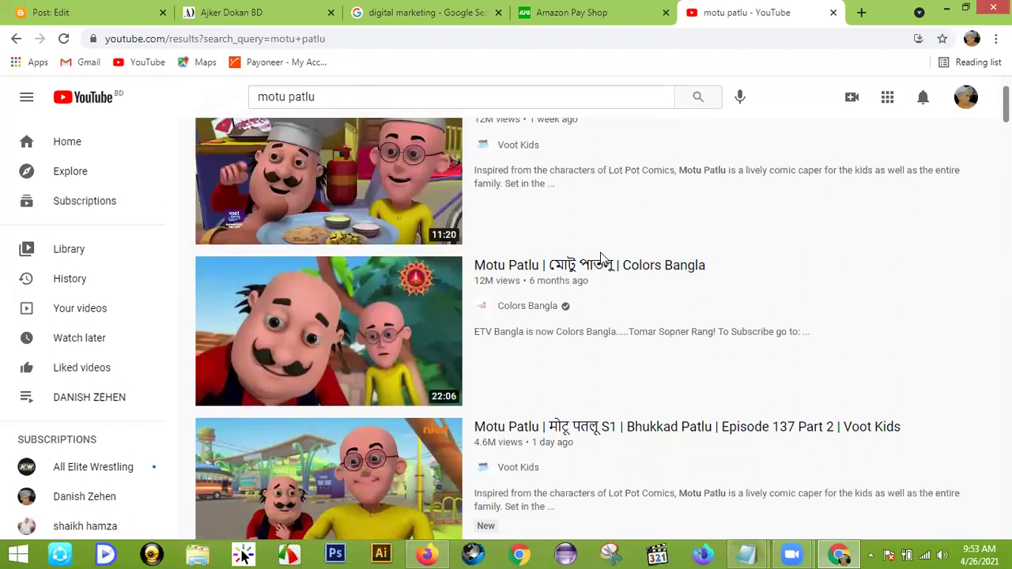
pyautogui.click(546, 269)
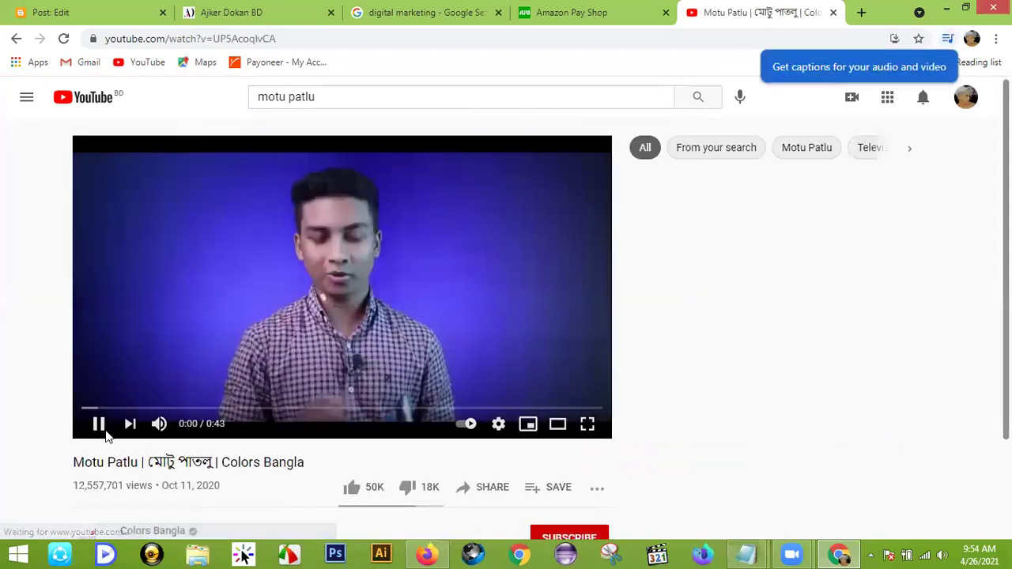
# Pause the ad and bring up the video's Embed sharing option
pyautogui.click(99, 427)
pyautogui.scroll(-2, 261, 395)
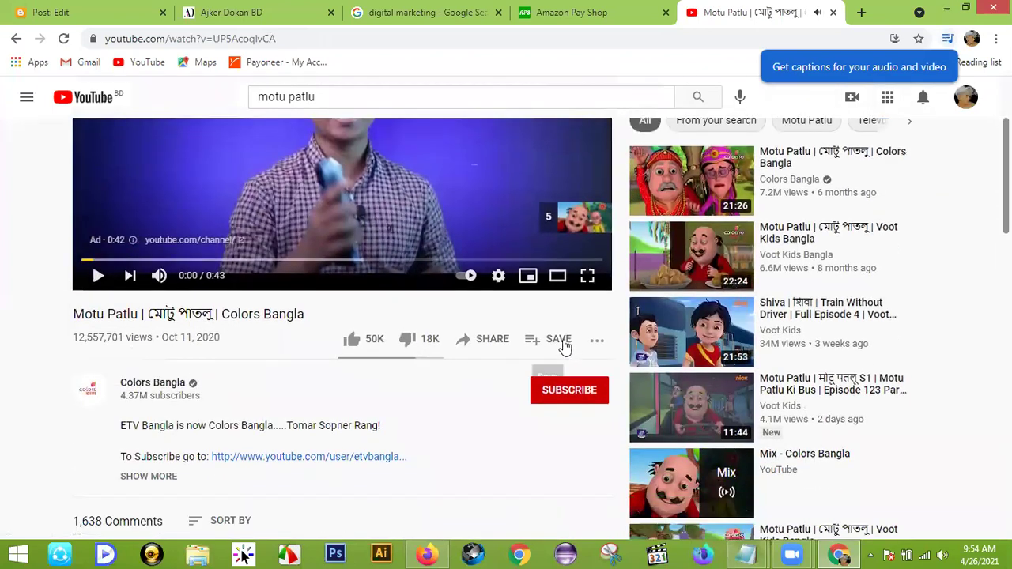
pyautogui.click(494, 346)
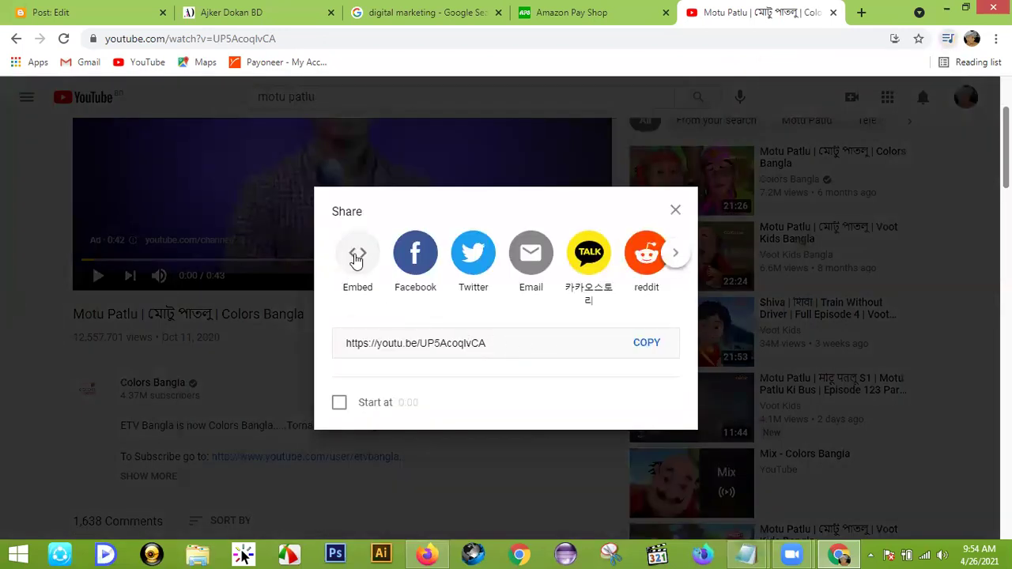
pyautogui.click(357, 260)
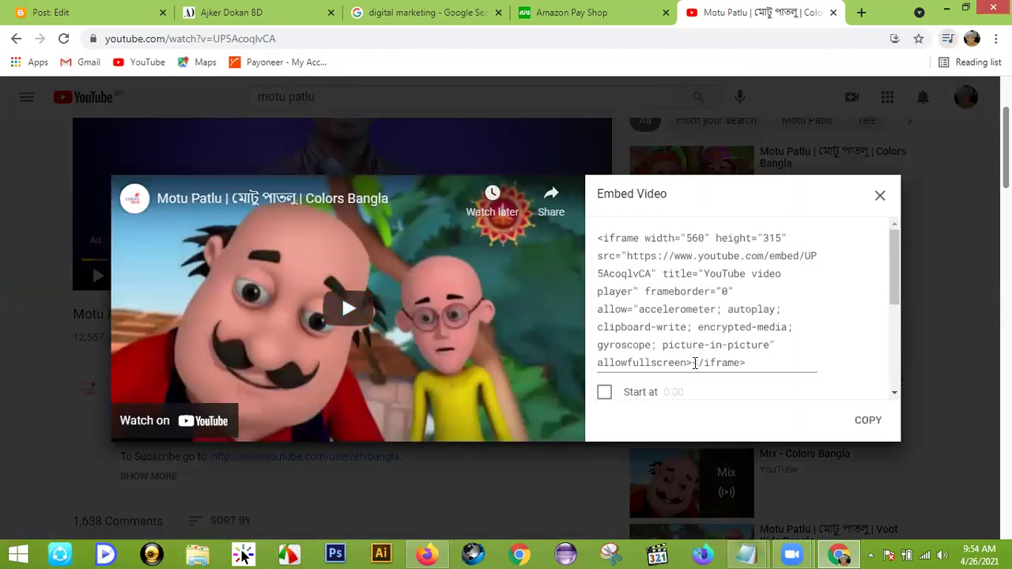
pyautogui.click(881, 198)
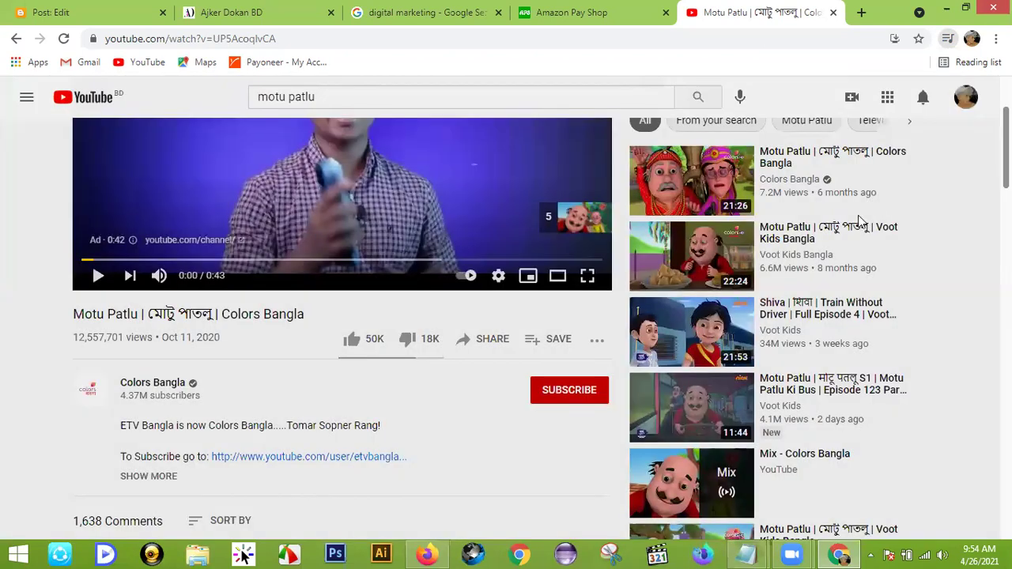
# Copy the video's iframe embed code, then close the dialog and the YouTube tab
pyautogui.click(481, 342)
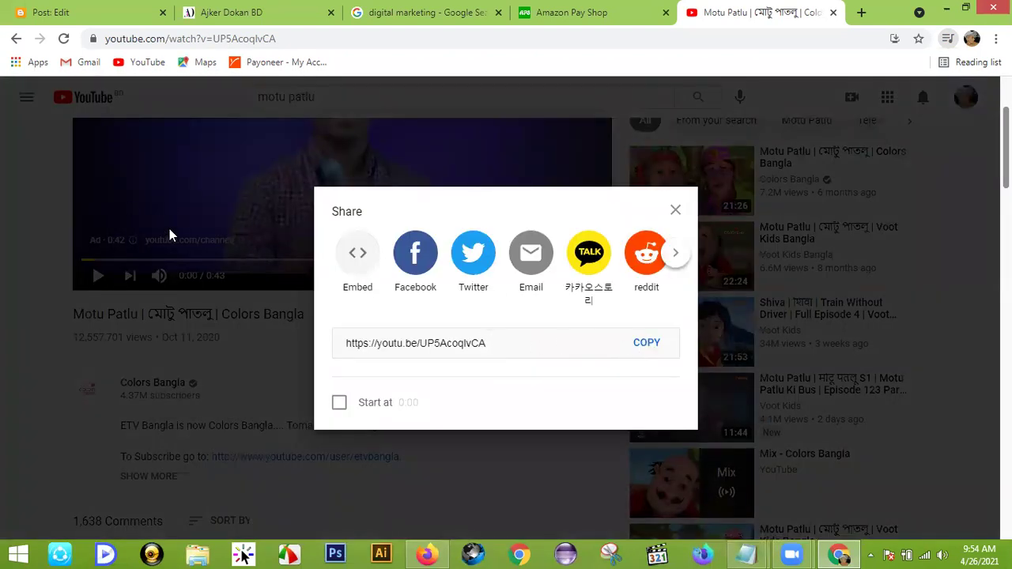
pyautogui.click(357, 253)
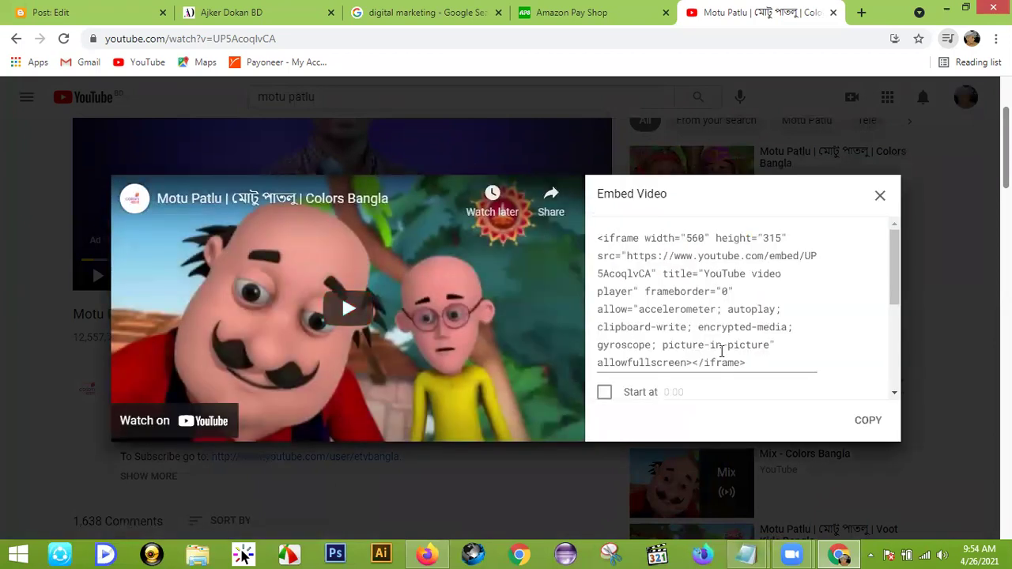
pyautogui.moveTo(753, 363); pyautogui.dragTo(595, 238)
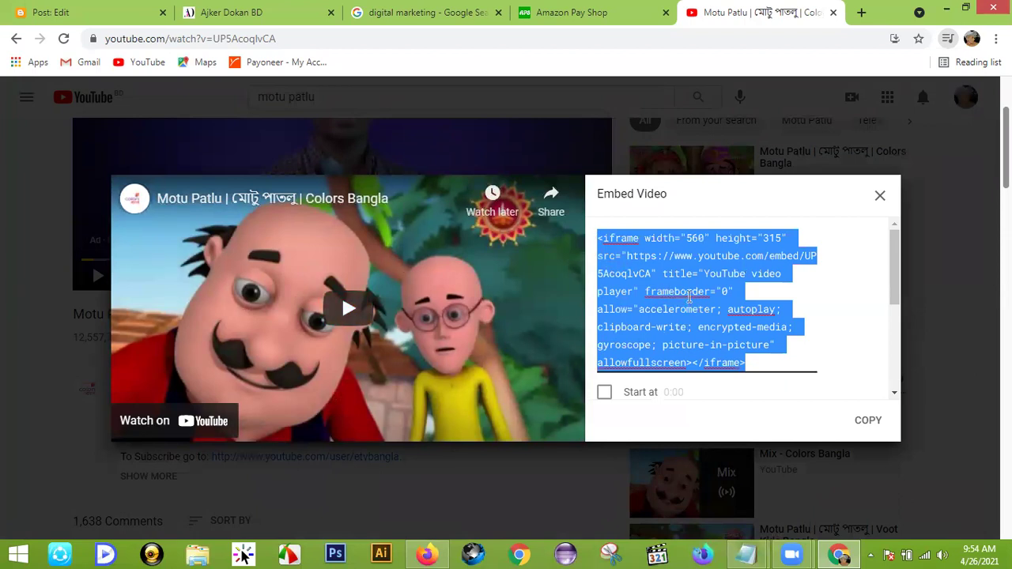
pyautogui.click(869, 422)
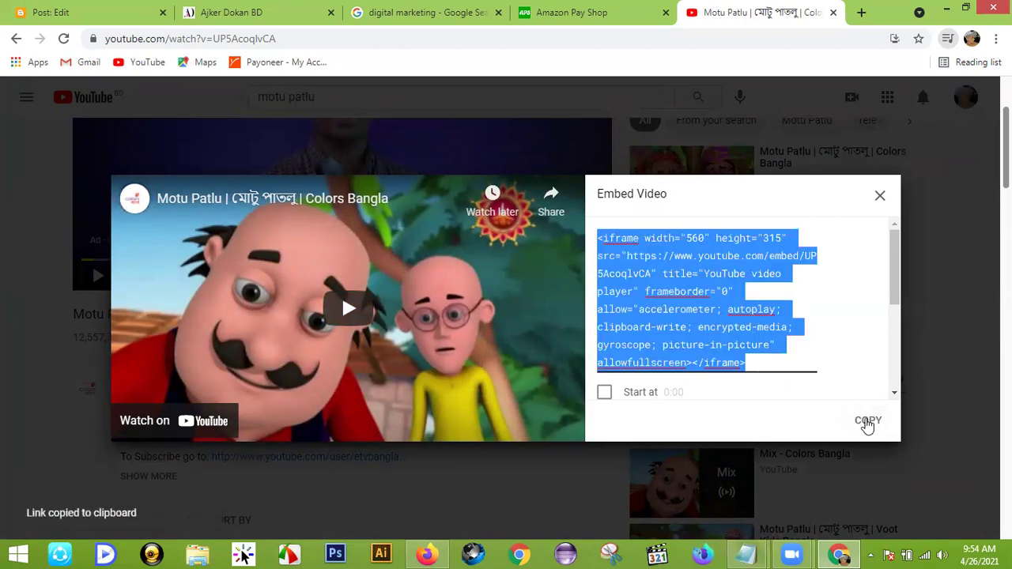
pyautogui.click(880, 197)
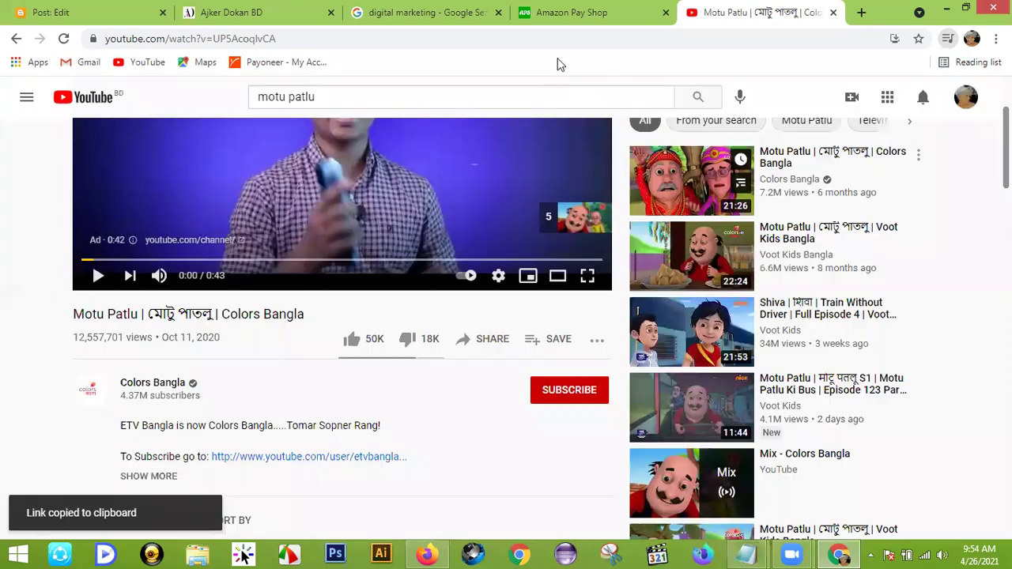
pyautogui.click(833, 12)
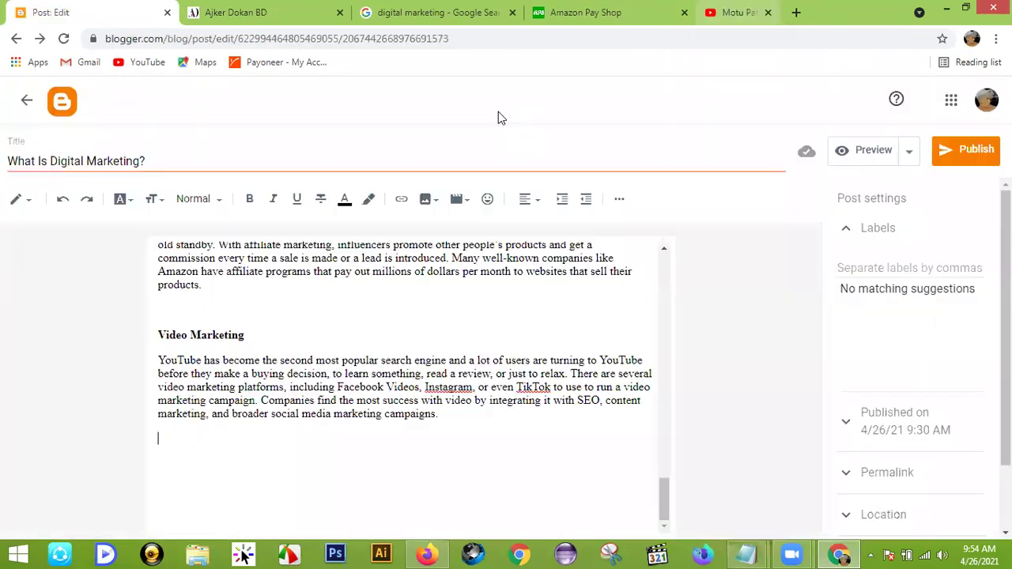
pyautogui.click(213, 431)
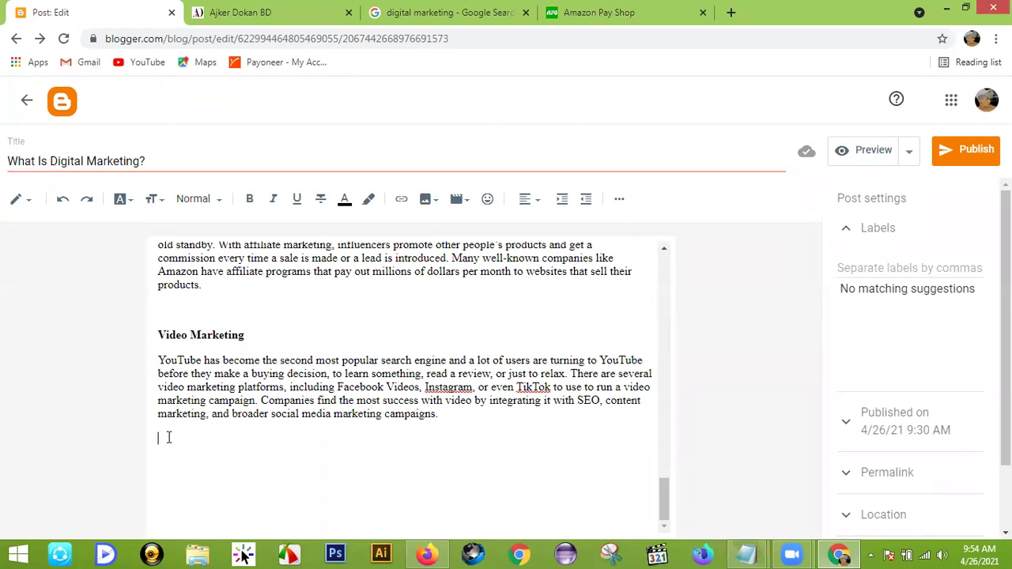
pyautogui.hotkey('ctrl', 'v')
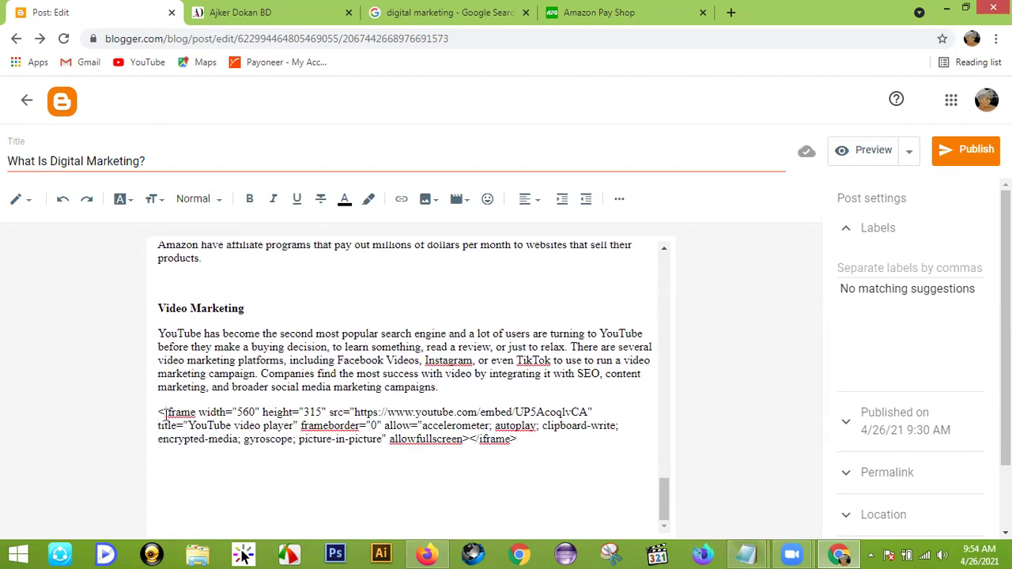
pyautogui.moveTo(518, 439); pyautogui.dragTo(140, 420)
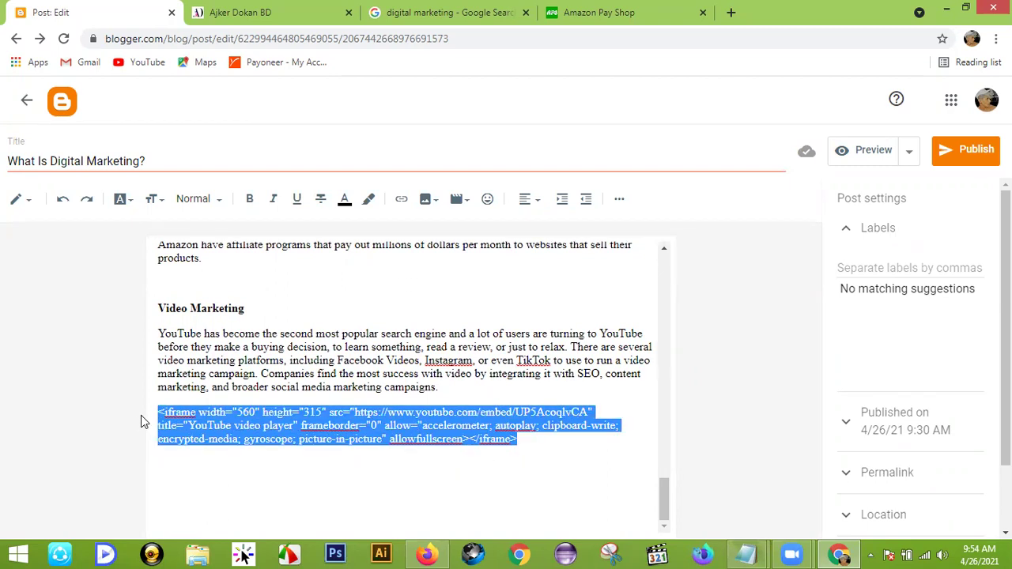
pyautogui.hotkey('ctrl', 'x')
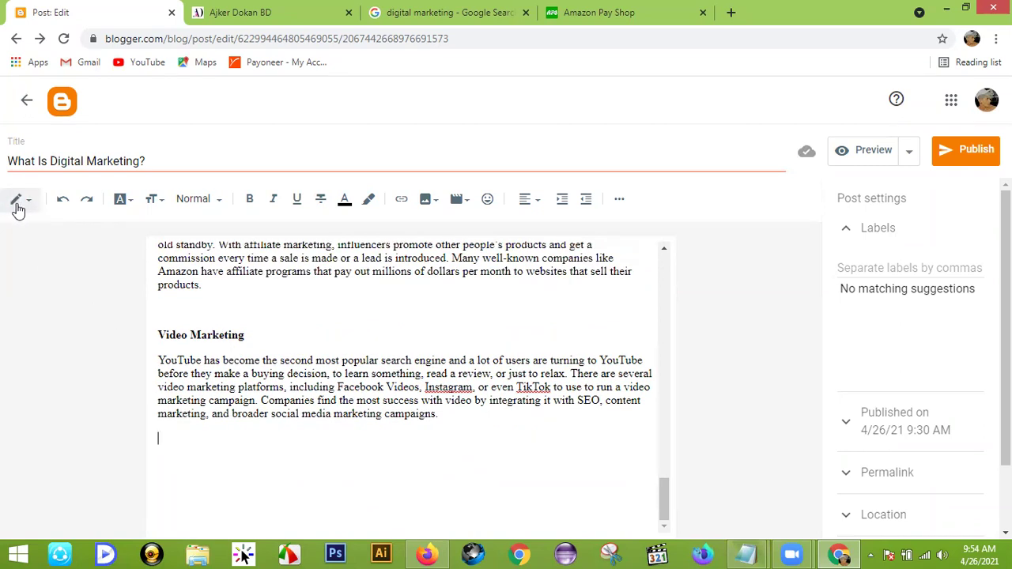
# In HTML view, paste the YouTube iframe on blank line 3 below Video Marketing, then return to Compose
pyautogui.click(29, 204)
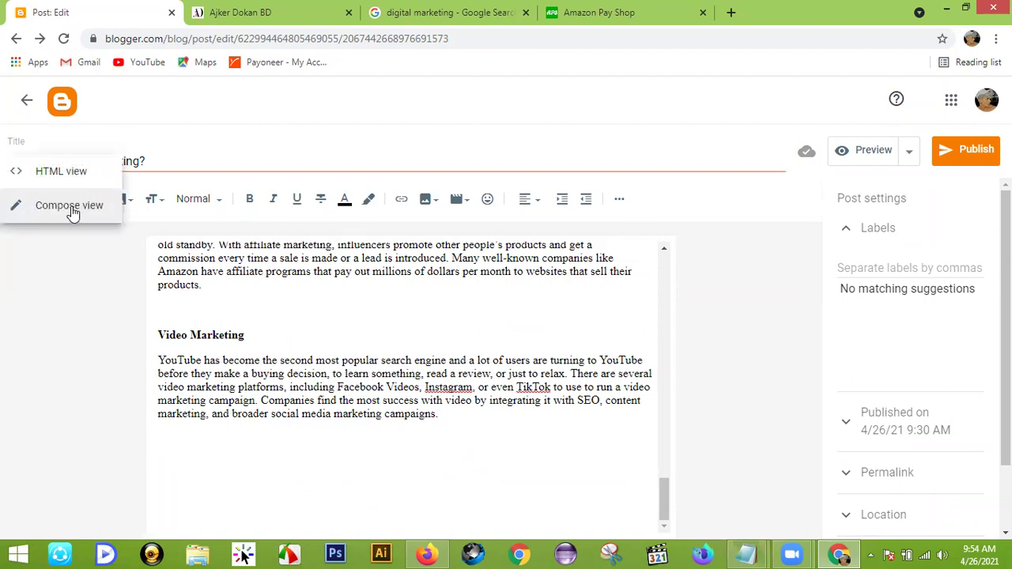
pyautogui.click(56, 174)
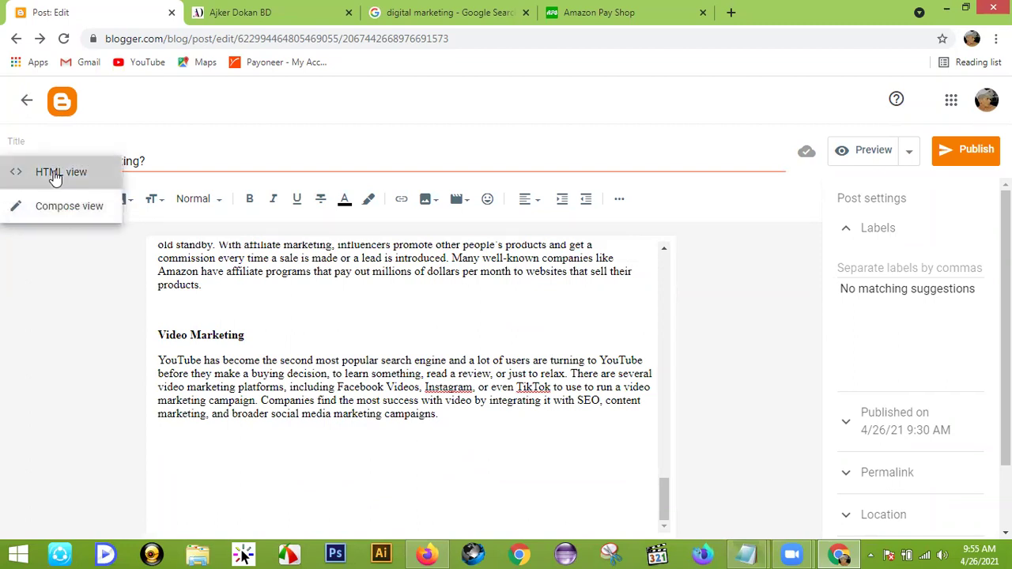
pyautogui.scroll(-3, 319, 308)
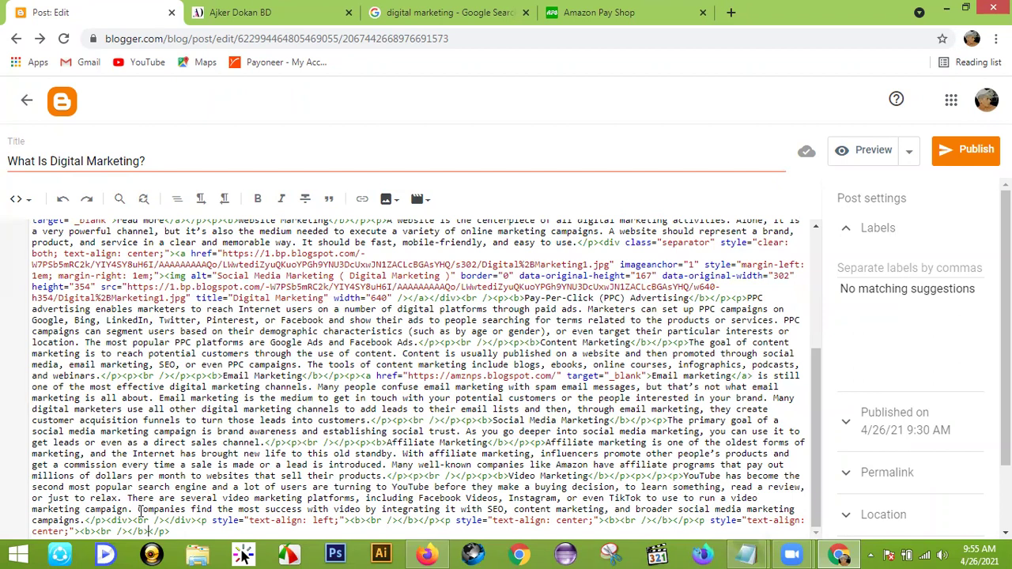
pyautogui.press('Return')
pyautogui.press('Return')
pyautogui.press('Return')
pyautogui.press('Return')
pyautogui.press('Return')
pyautogui.press('Return')
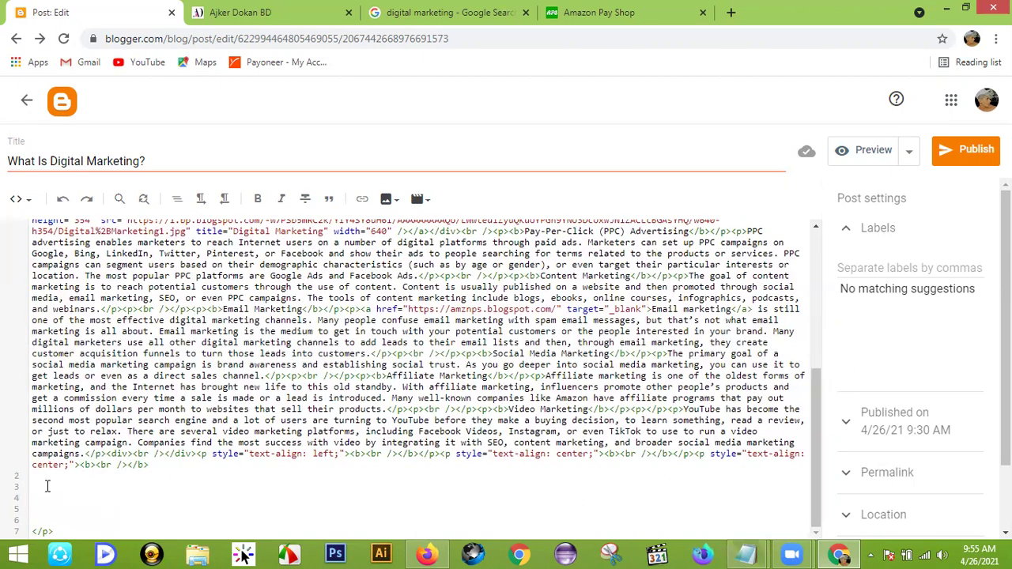
pyautogui.click(48, 485)
pyautogui.hotkey('ctrl', 'v')
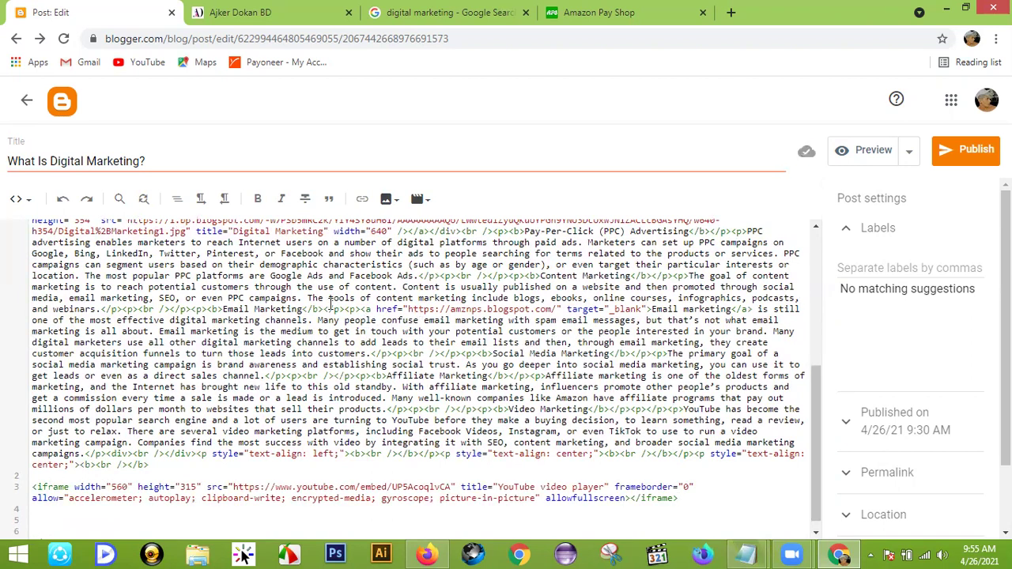
pyautogui.click(15, 204)
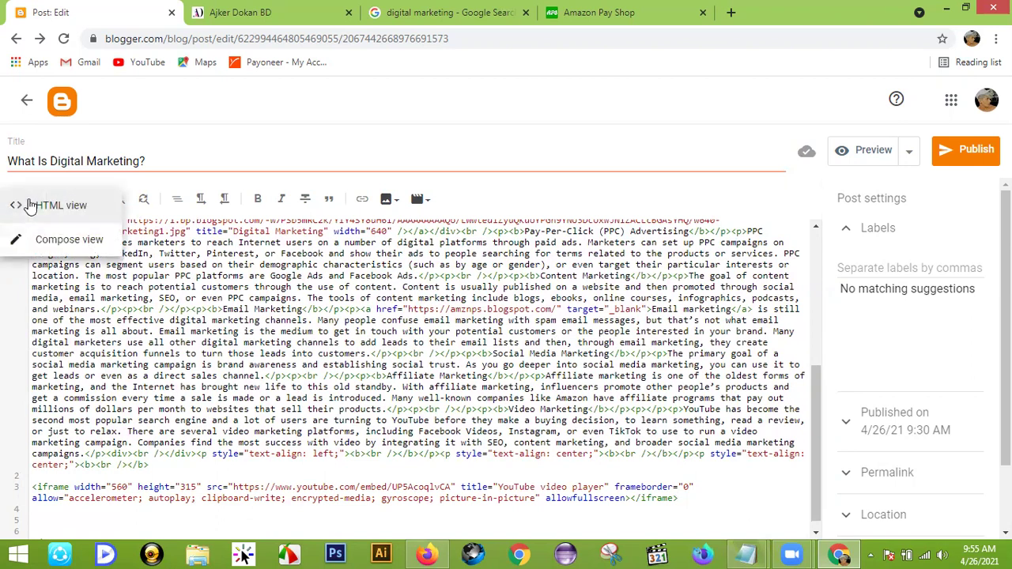
pyautogui.click(47, 243)
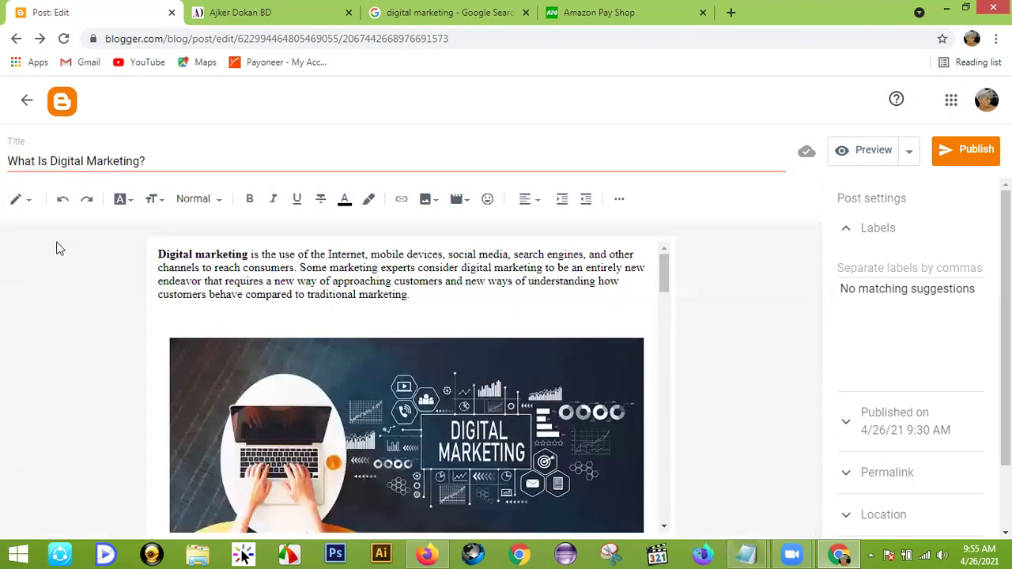
# Check the embedded video below Video Marketing, then switch the post to HTML view
pyautogui.scroll(-10, 253, 306)
pyautogui.scroll(-15, 253, 306)
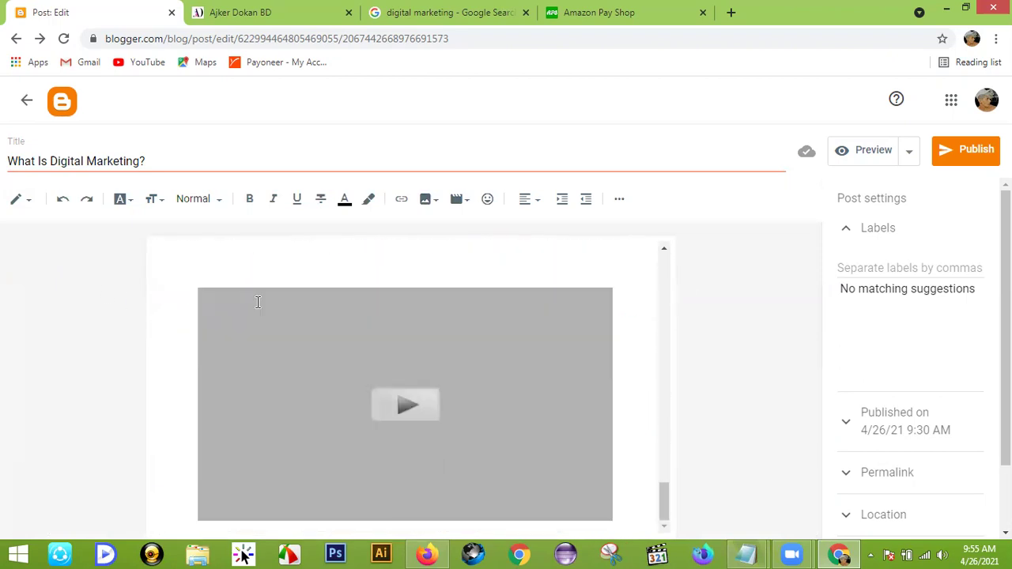
pyautogui.scroll(2, 311, 328)
pyautogui.scroll(-2, 300, 322)
pyautogui.scroll(4, 353, 362)
pyautogui.scroll(-1, 348, 353)
pyautogui.scroll(-4, 348, 354)
pyautogui.scroll(1, 289, 280)
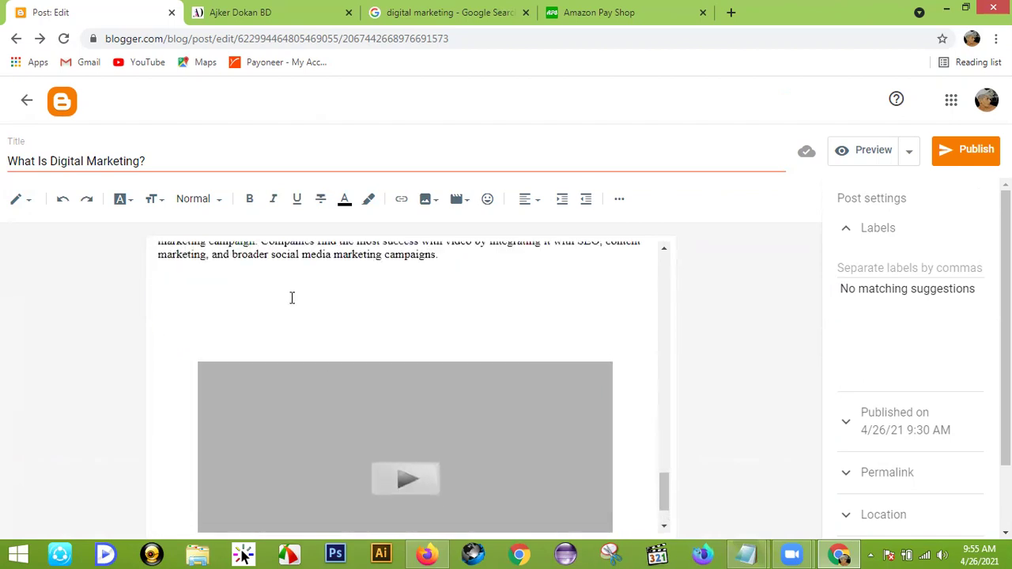
pyautogui.click(32, 199)
pyautogui.click(43, 173)
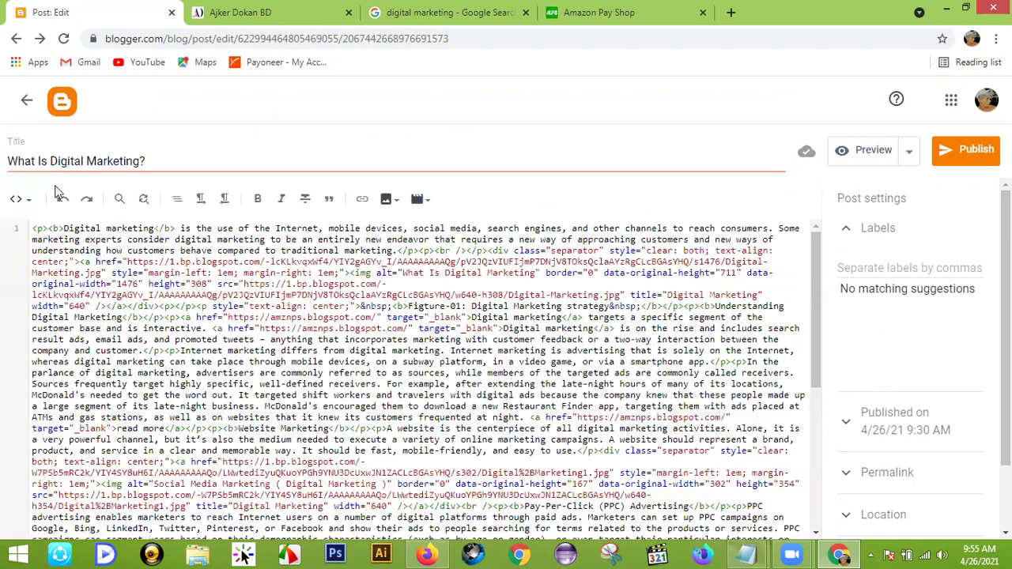
# Move the iframe code to its own line right after the Video Marketing paragraph's closing </p>
pyautogui.scroll(-4, 218, 289)
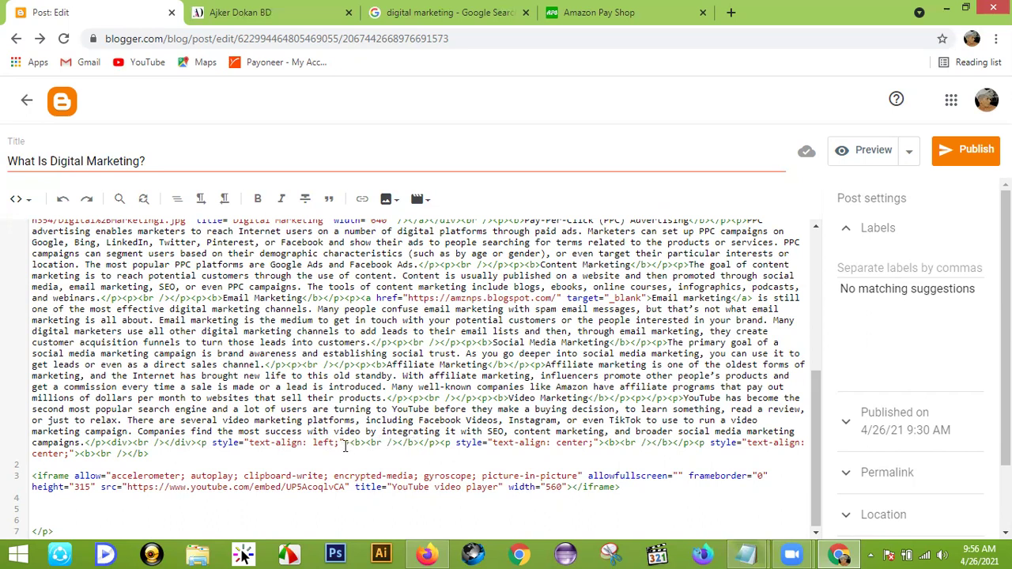
pyautogui.moveTo(628, 487); pyautogui.dragTo(32, 478)
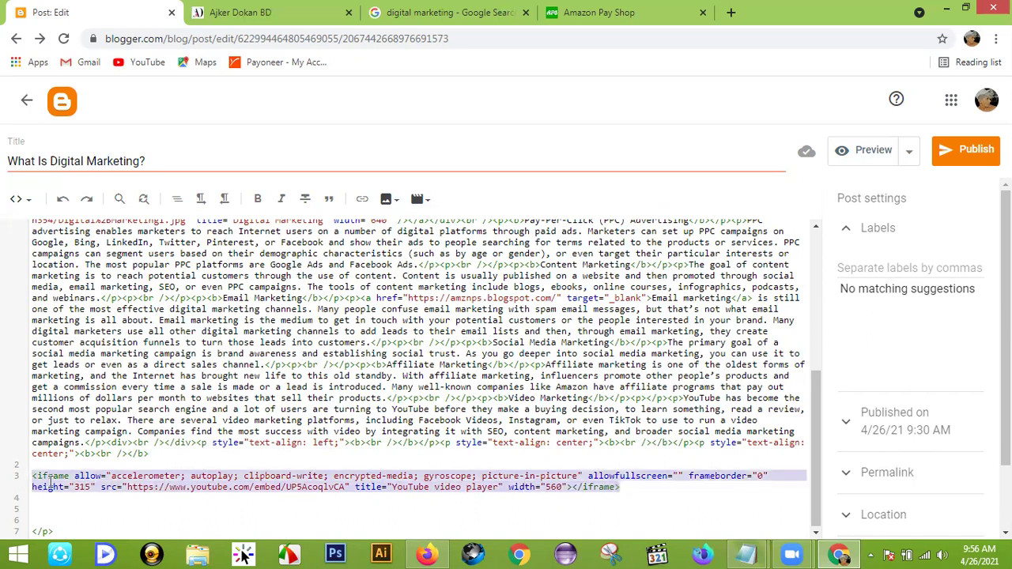
pyautogui.press('Delete')
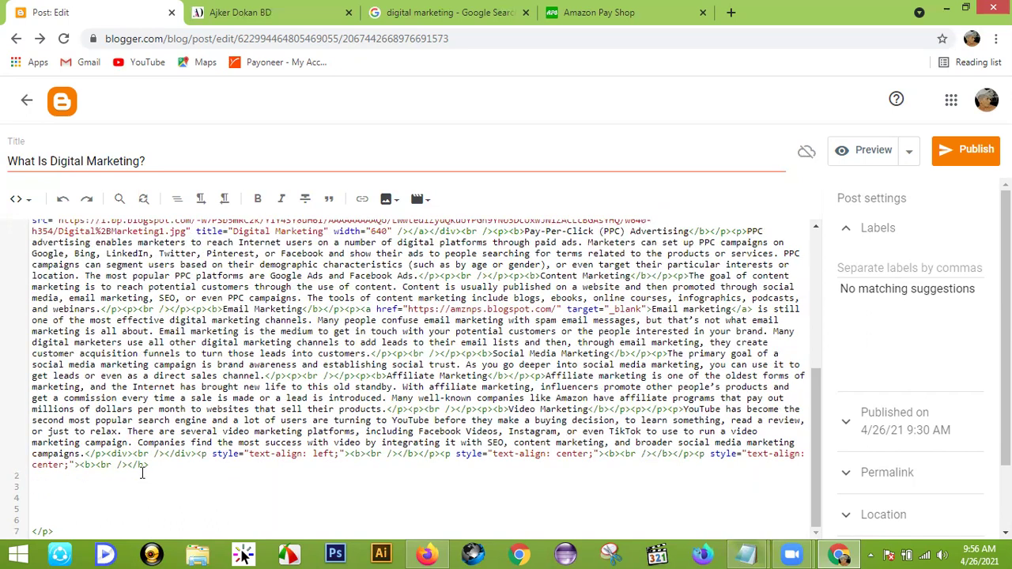
pyautogui.press('Delete')
pyautogui.press('Delete')
pyautogui.press('Delete')
pyautogui.press('Delete')
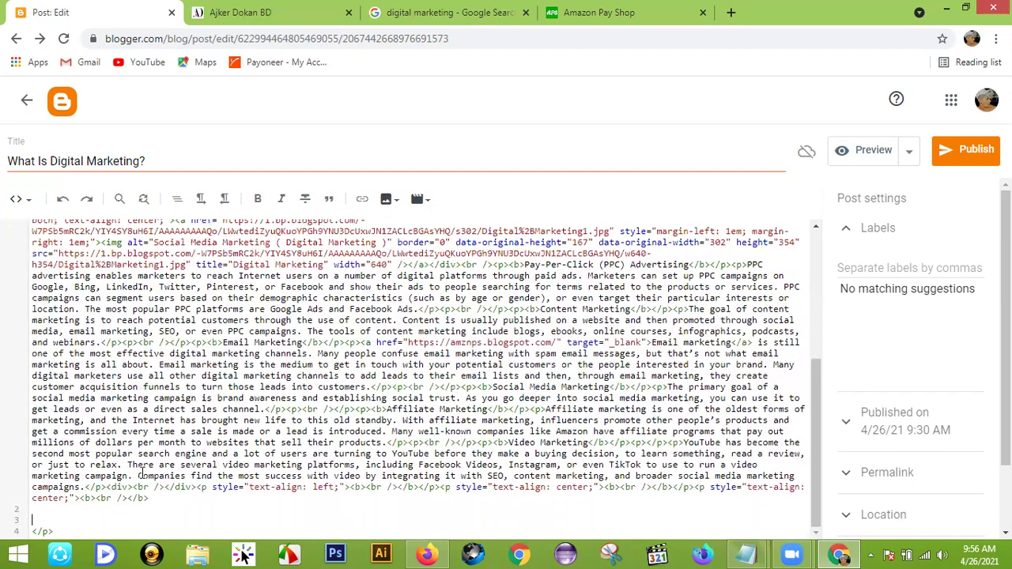
pyautogui.press('BackSpace')
pyautogui.press('BackSpace')
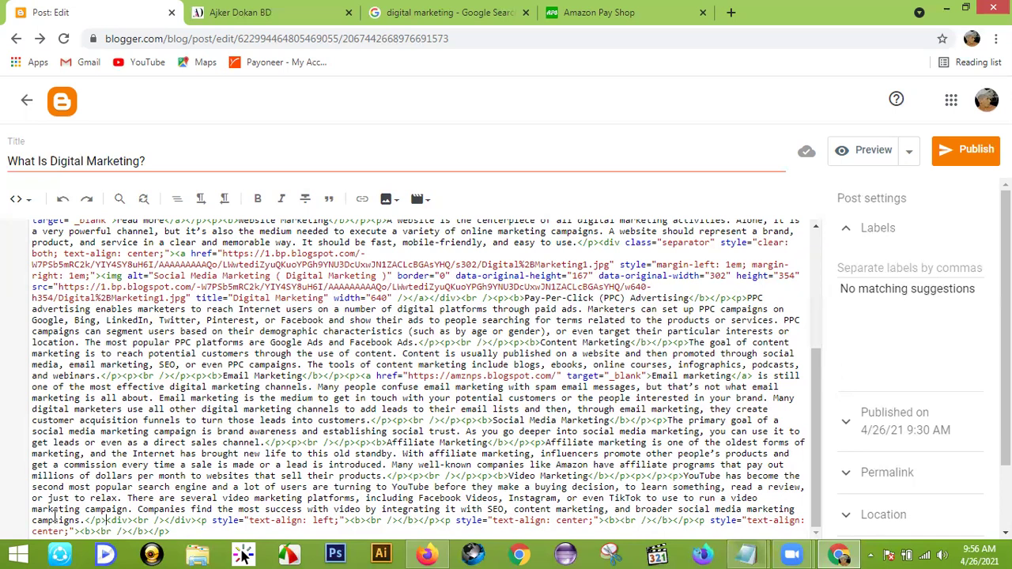
pyautogui.press('Return')
pyautogui.press('Return')
pyautogui.press('Return')
pyautogui.press('Return')
pyautogui.press('Return')
pyautogui.press('Return')
pyautogui.press('Return')
pyautogui.press('Return')
pyautogui.press('Return')
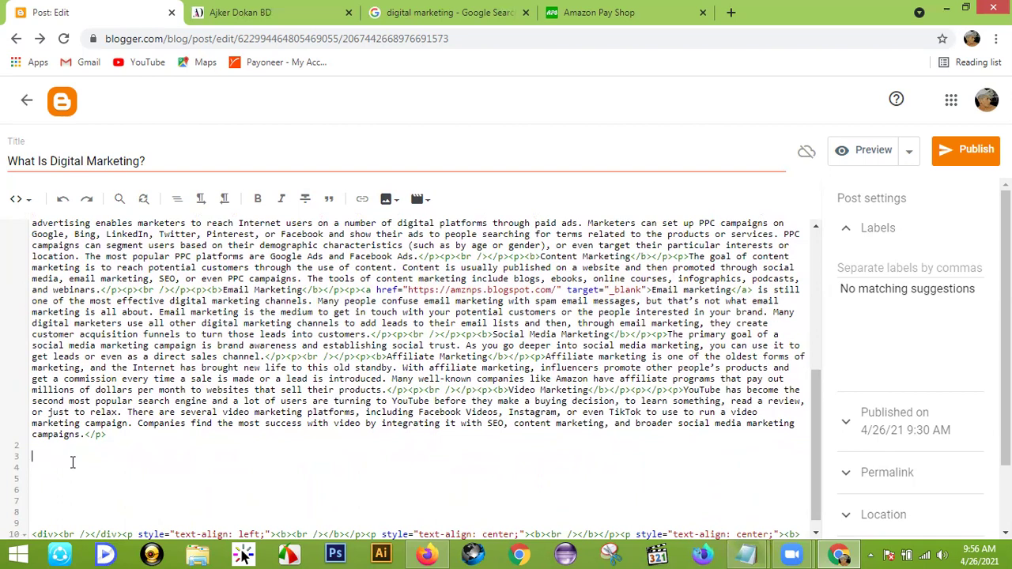
pyautogui.hotkey('ctrl', 'v')
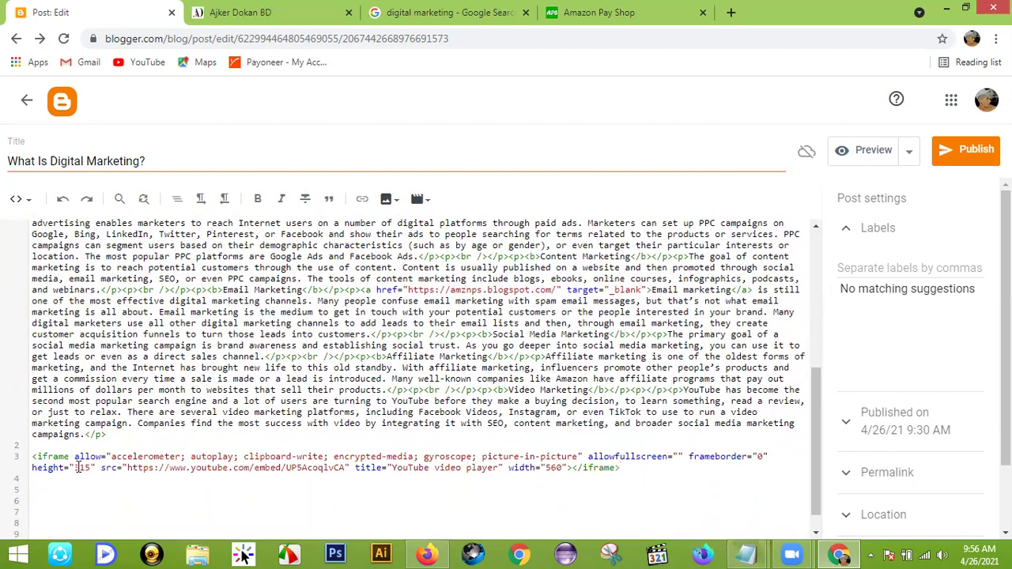
pyautogui.click(21, 198)
# View the rendered post to check the video, then return to the HTML source
pyautogui.click(37, 239)
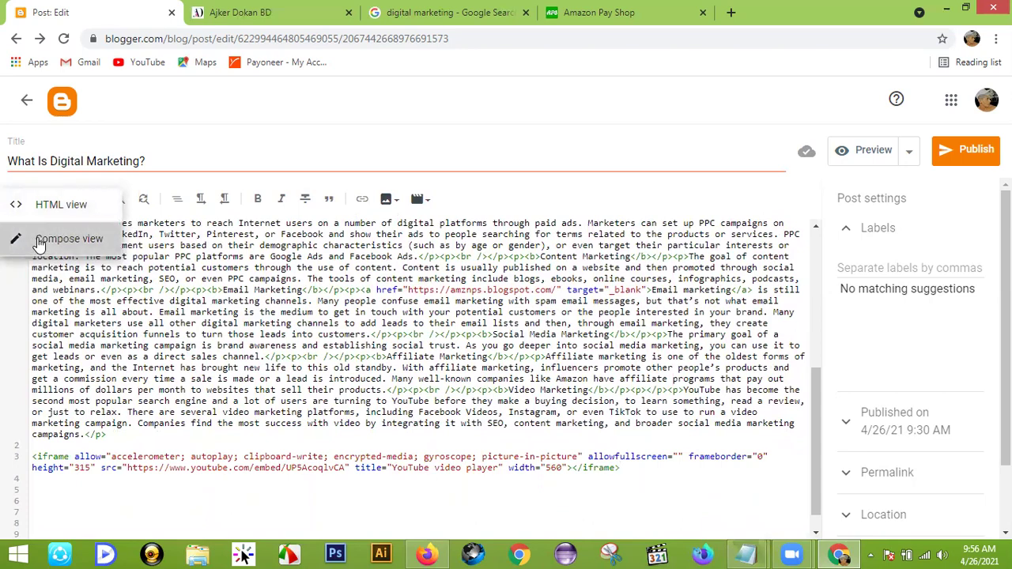
pyautogui.scroll(-1, 158, 353)
pyautogui.scroll(-20, 157, 354)
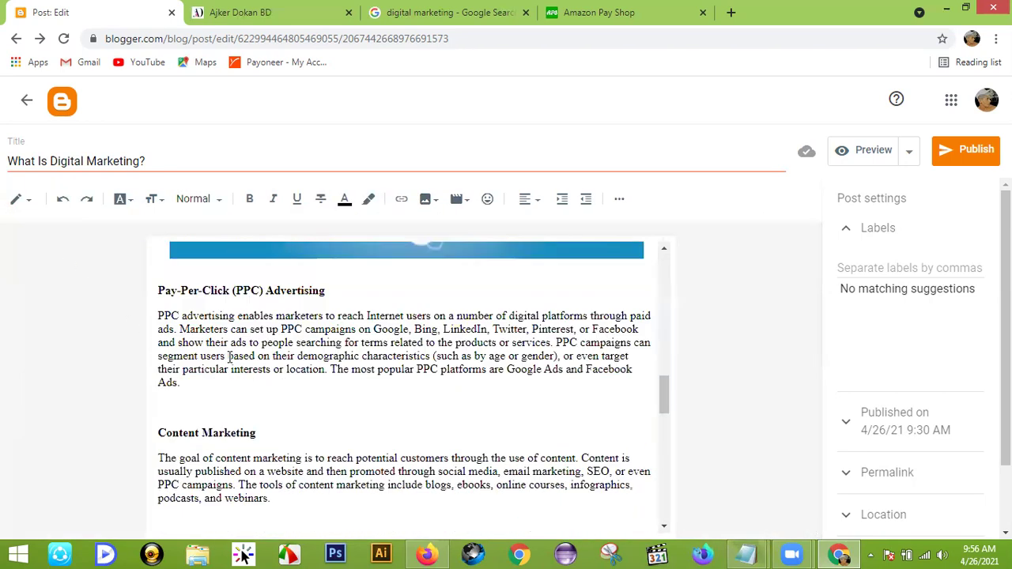
pyautogui.scroll(-4, 227, 355)
pyautogui.scroll(2, 227, 355)
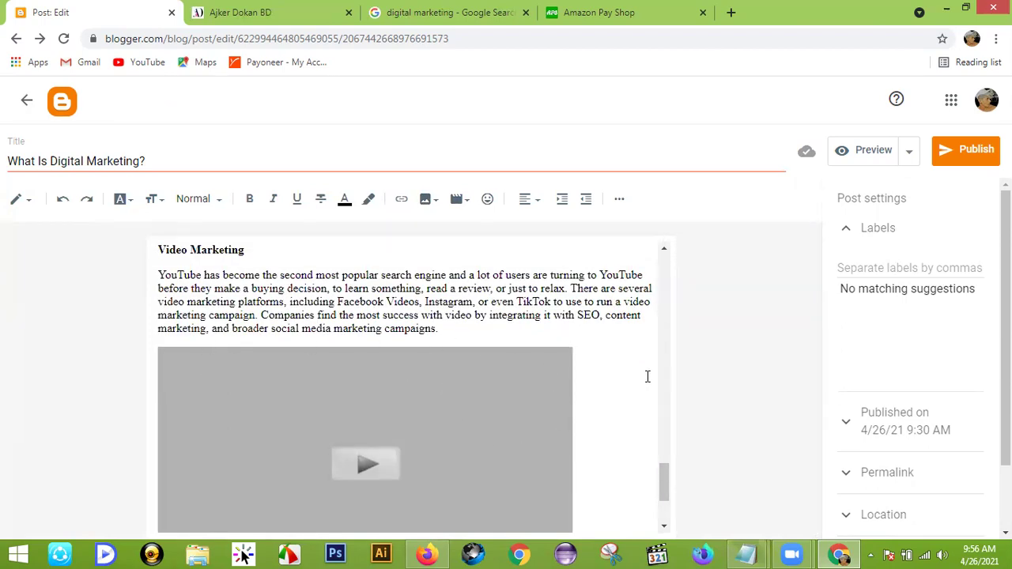
pyautogui.click(30, 203)
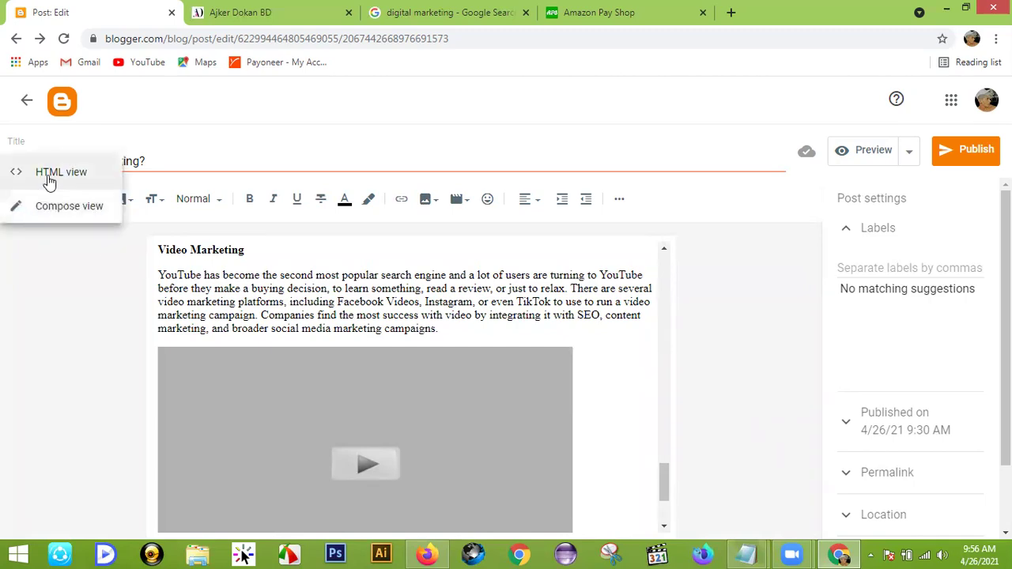
pyautogui.click(50, 175)
# Change the iframe width from 560 to 600 and switch back to Compose view
pyautogui.scroll(-5, 224, 292)
pyautogui.scroll(-3, 220, 298)
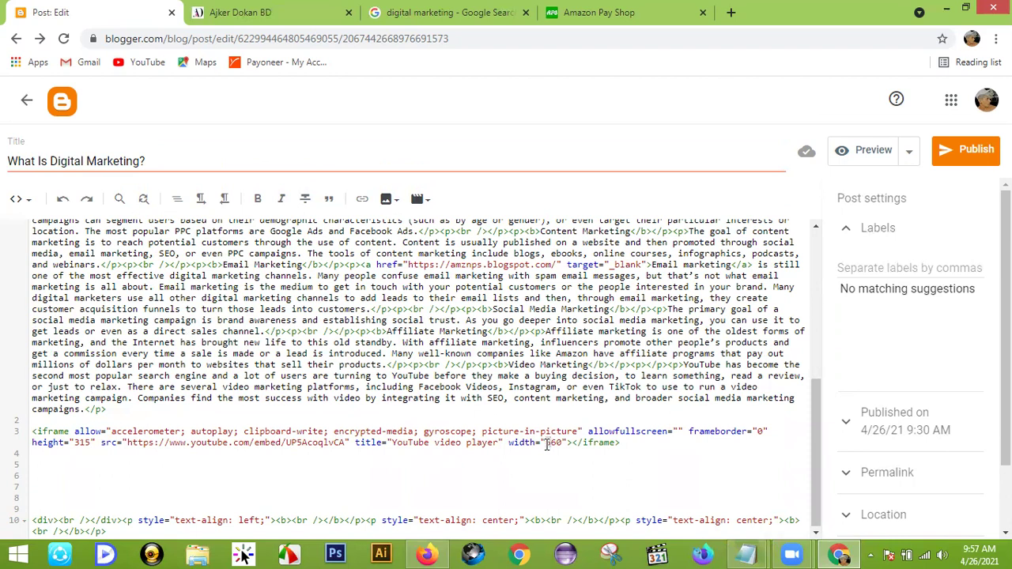
pyautogui.press('Delete')
pyautogui.write('6')
pyautogui.press('Delete')
pyautogui.write('4')
pyautogui.click(24, 201)
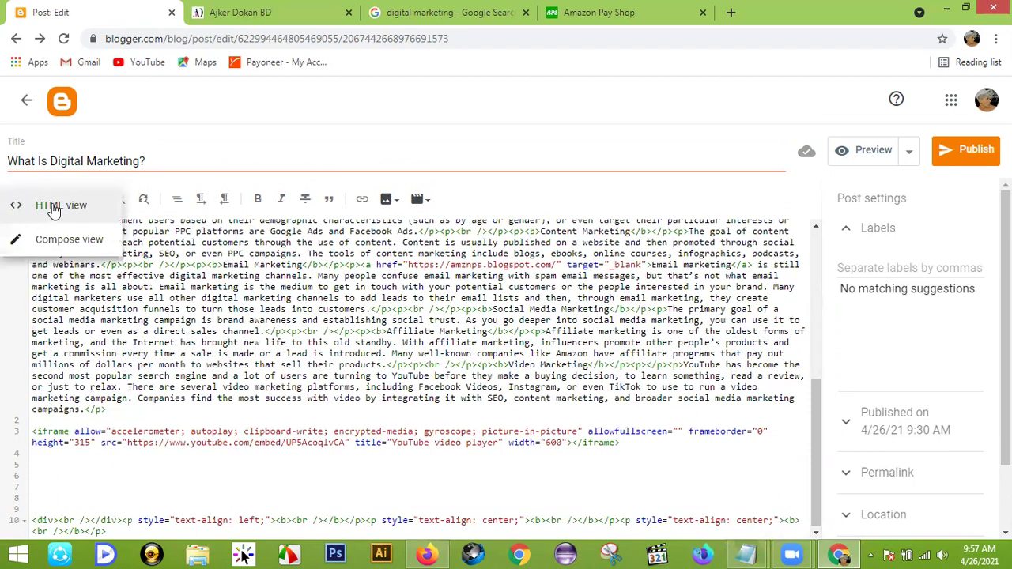
pyautogui.click(52, 239)
pyautogui.scroll(-20, 346, 364)
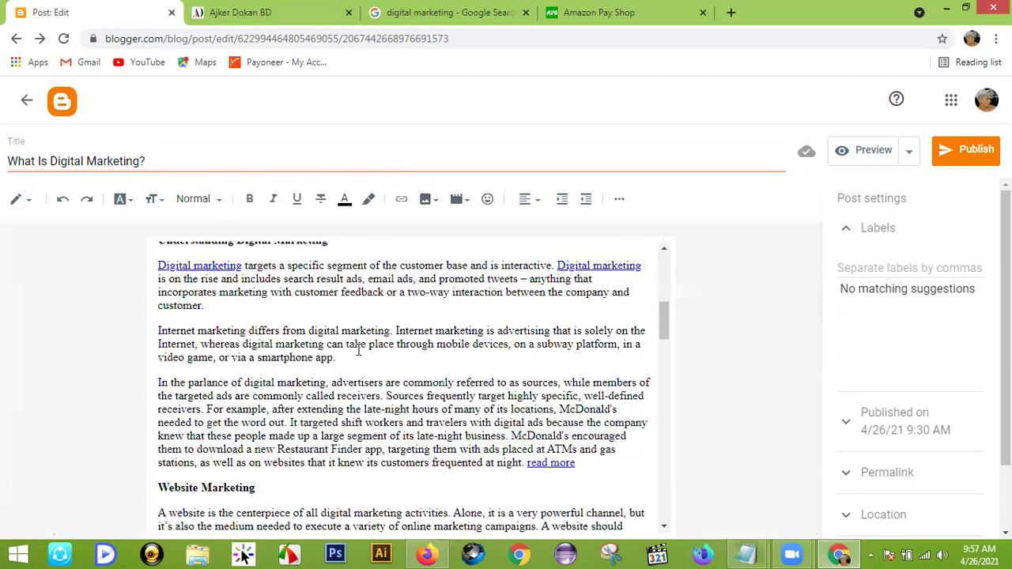
# Switch to HTML view and change the iframe width from 600 to 660
pyautogui.scroll(-4, 353, 338)
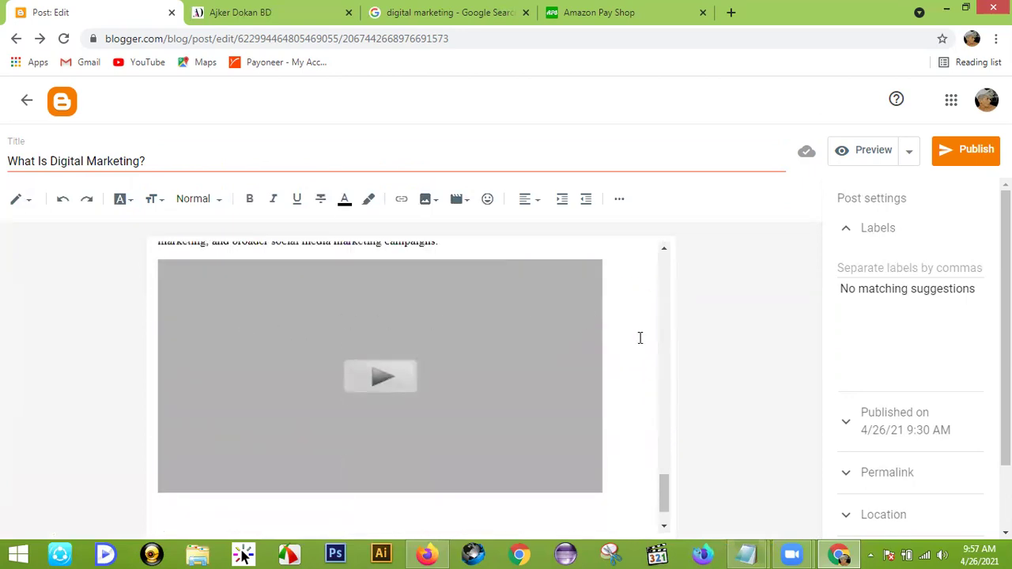
pyautogui.scroll(1, 637, 346)
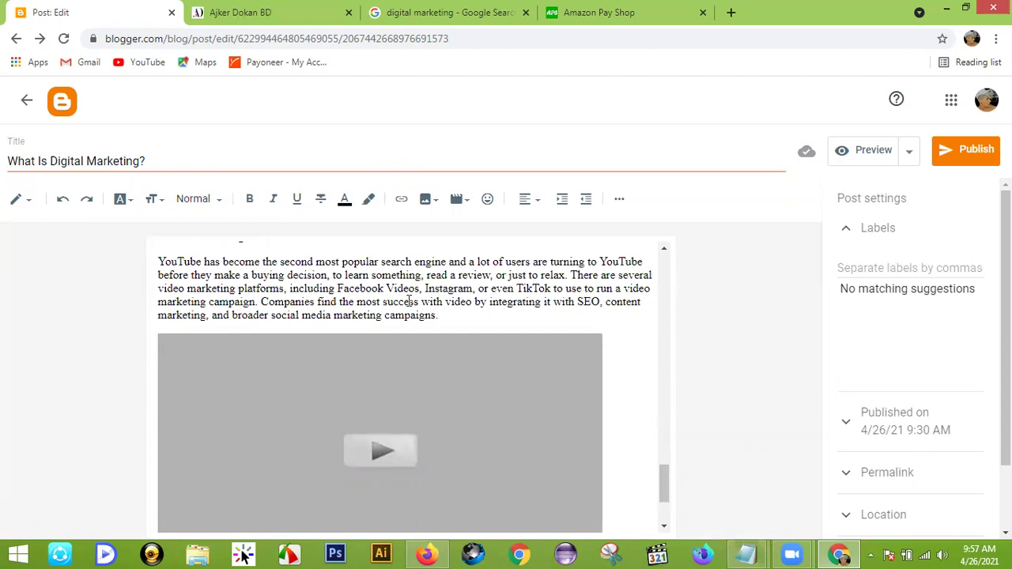
pyautogui.click(34, 202)
pyautogui.click(36, 174)
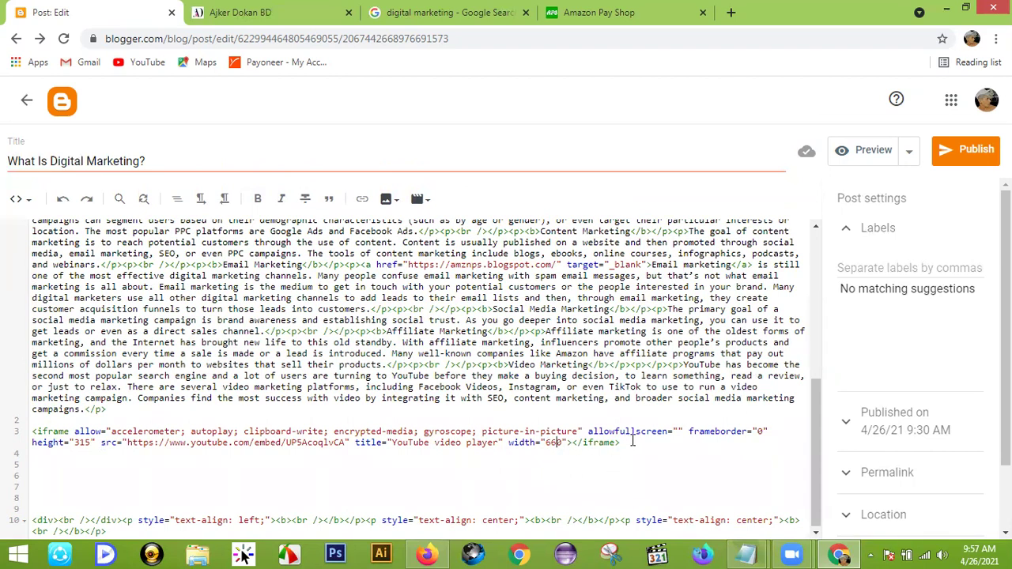
pyautogui.click(30, 200)
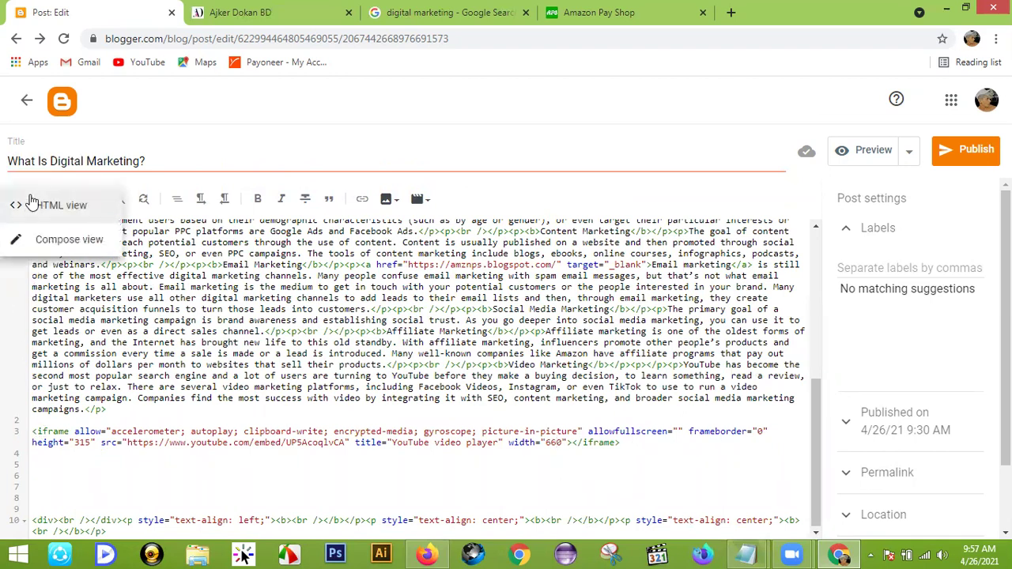
# Return to Compose view, check the wider video, and justify the opening paragraph
pyautogui.click(45, 247)
pyautogui.scroll(-10, 237, 340)
pyautogui.scroll(-8, 261, 352)
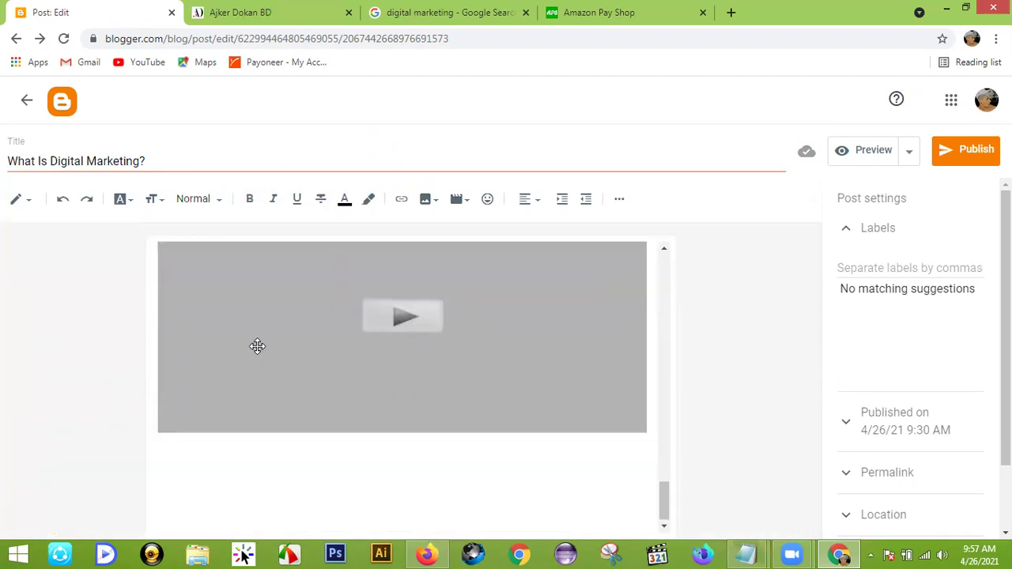
pyautogui.scroll(3, 257, 350)
pyautogui.scroll(-1, 261, 350)
pyautogui.scroll(-3, 265, 350)
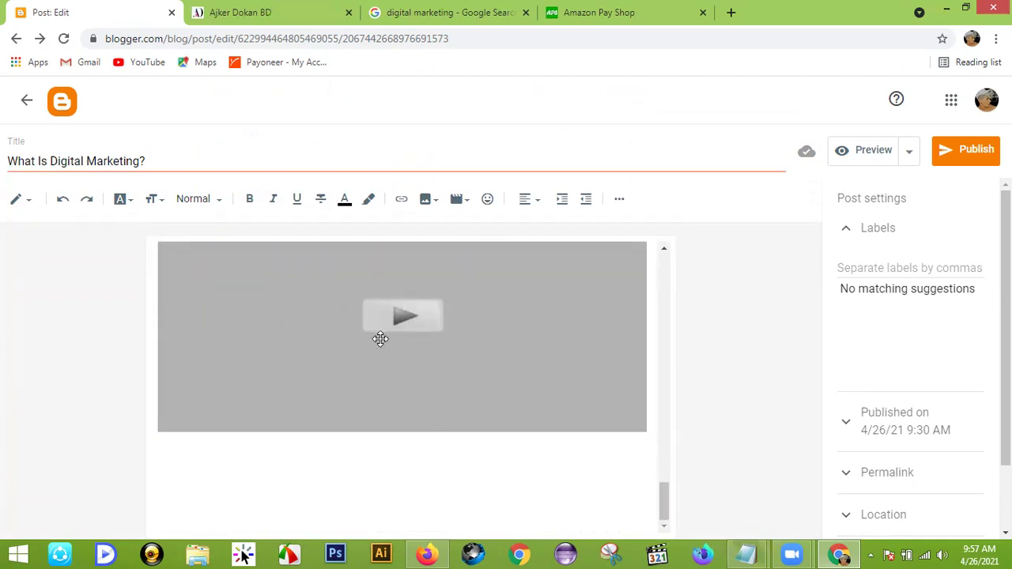
pyautogui.scroll(5, 384, 344)
pyautogui.scroll(10, 404, 370)
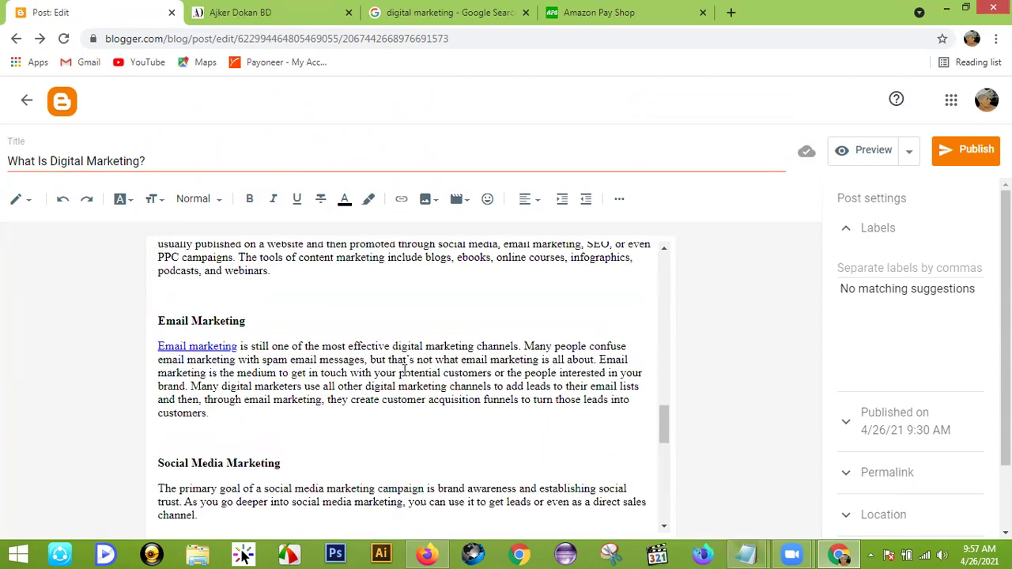
pyautogui.scroll(6, 406, 372)
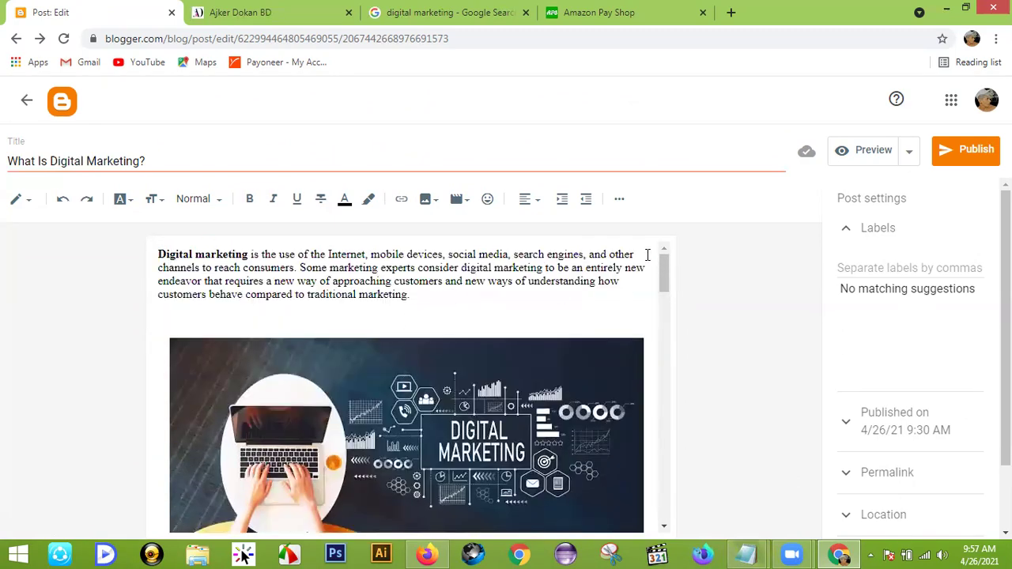
pyautogui.moveTo(426, 295); pyautogui.dragTo(135, 260)
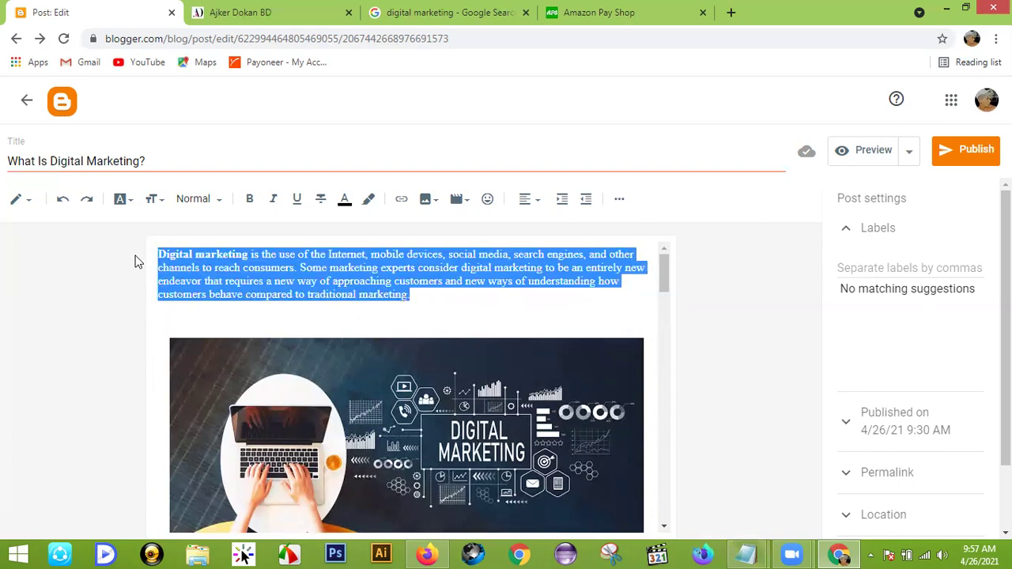
pyautogui.click(536, 203)
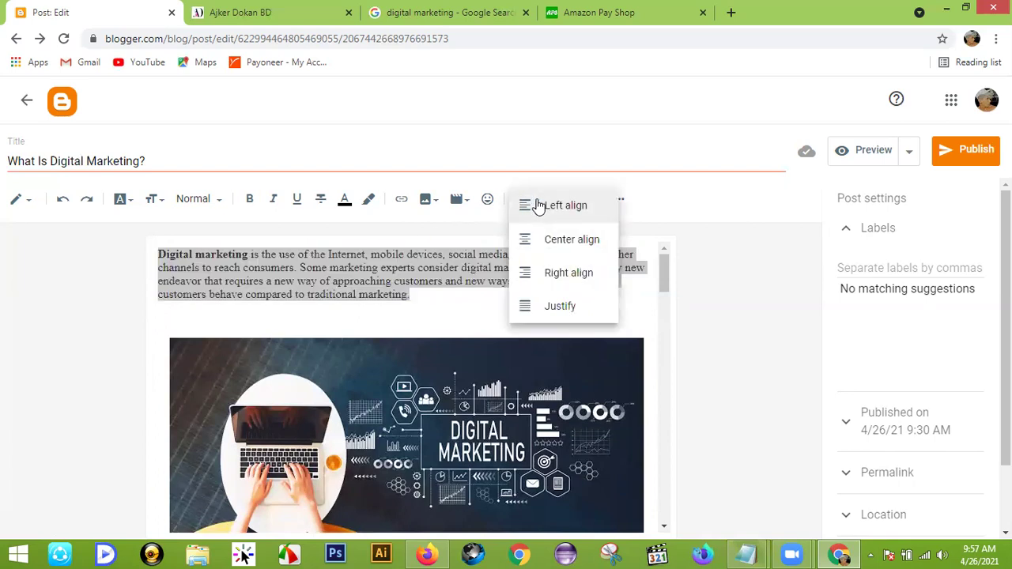
pyautogui.click(554, 306)
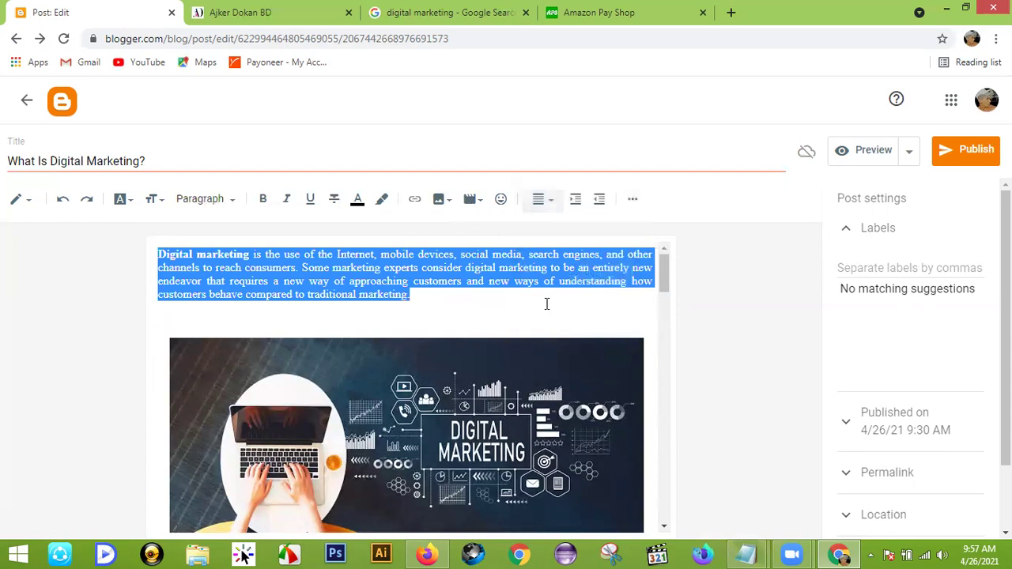
pyautogui.click(450, 285)
# Justify the body paragraphs down to the Video Marketing section
pyautogui.scroll(-5, 449, 291)
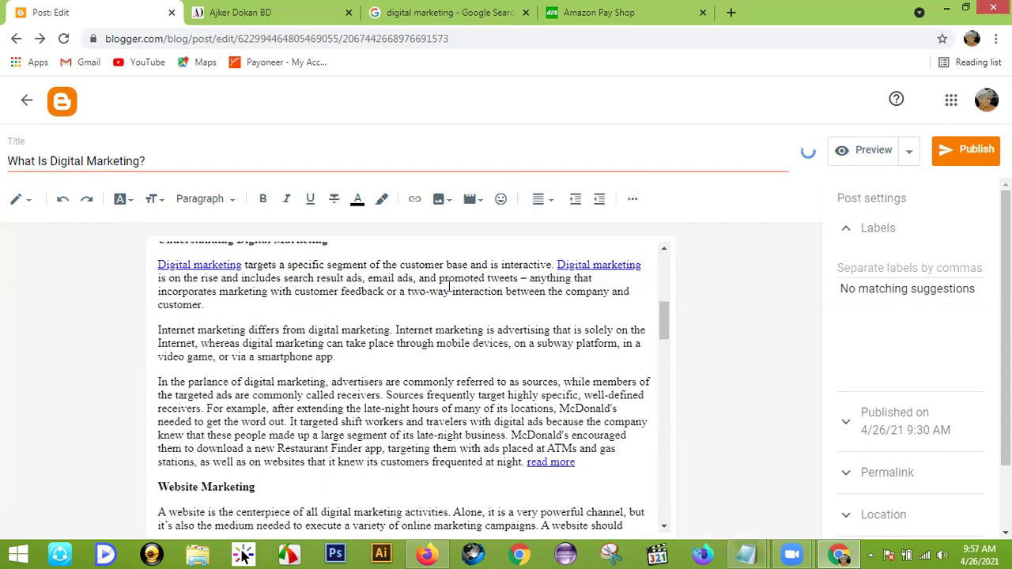
pyautogui.scroll(2, 269, 340)
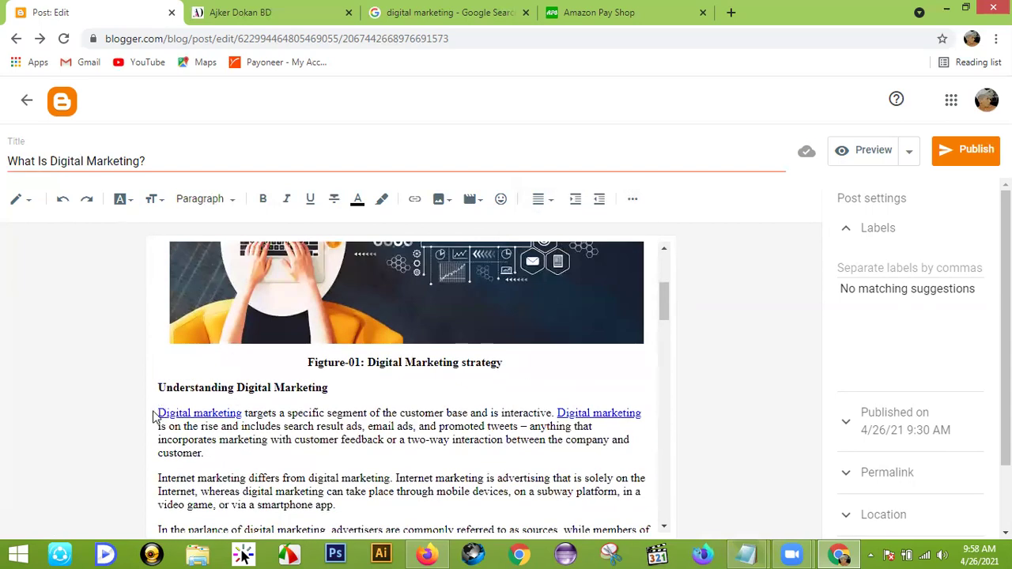
pyautogui.moveTo(158, 413); pyautogui.dragTo(470, 398)
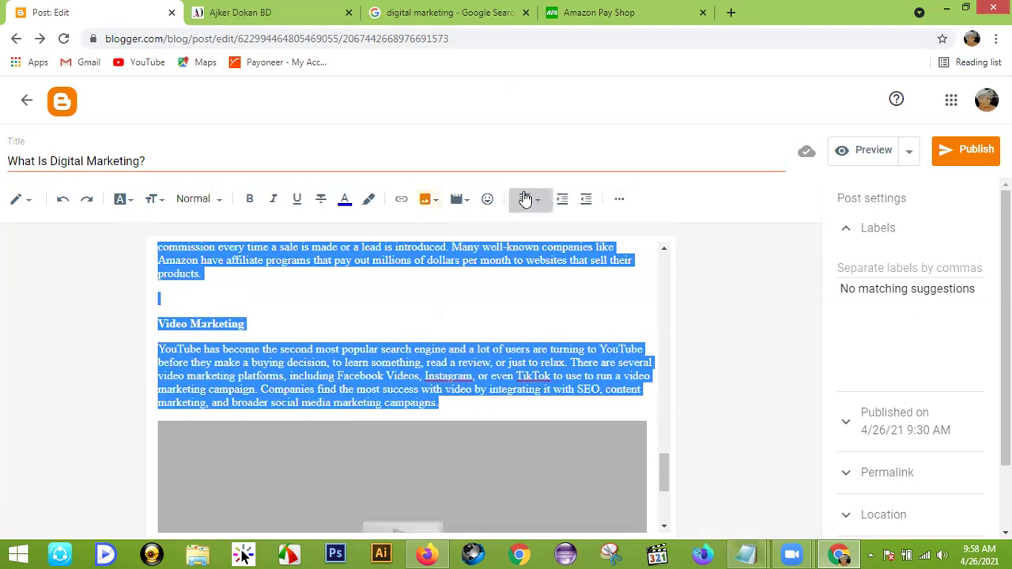
pyautogui.click(528, 199)
pyautogui.click(526, 206)
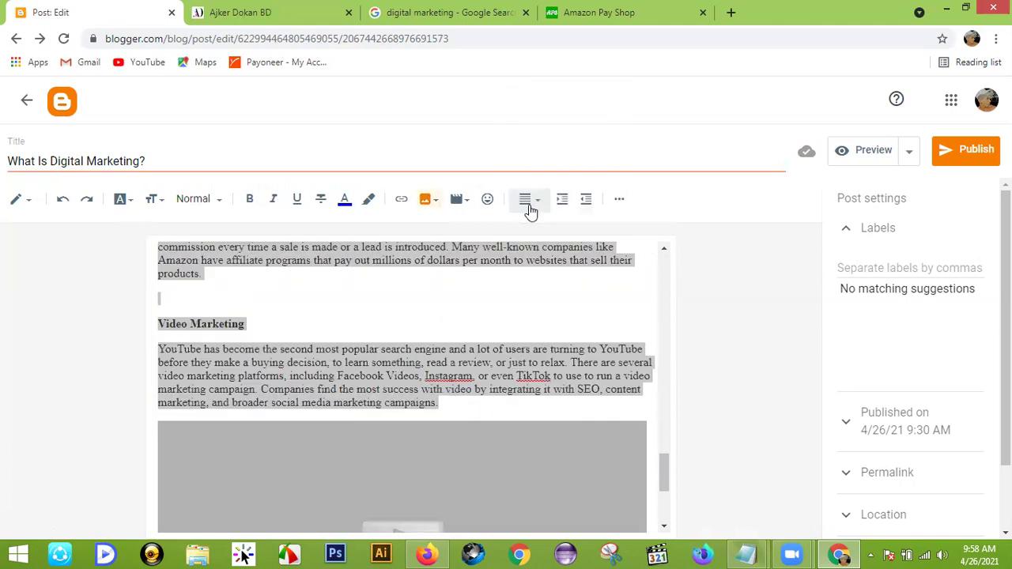
pyautogui.click(435, 326)
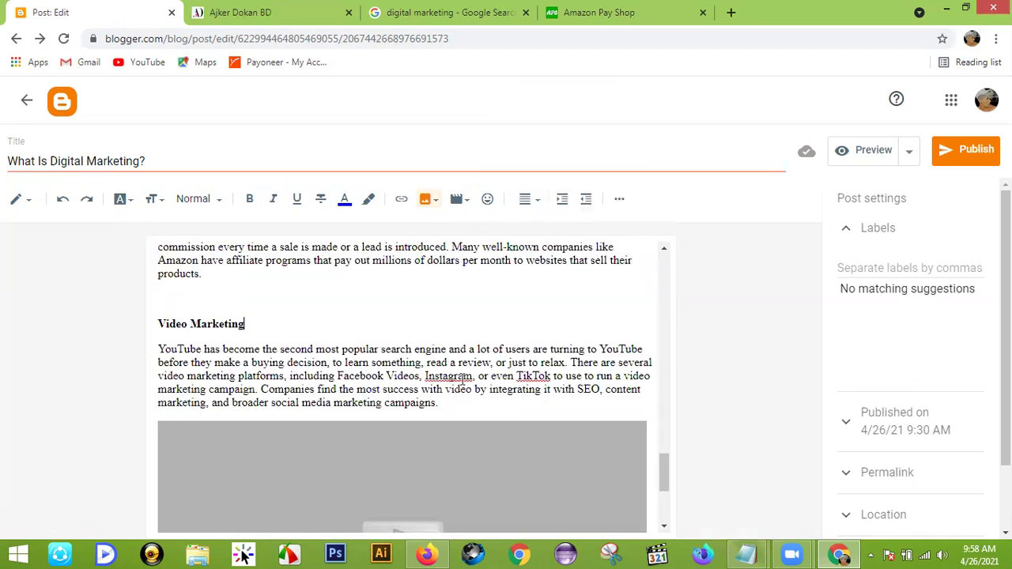
pyautogui.moveTo(440, 403); pyautogui.dragTo(157, 358)
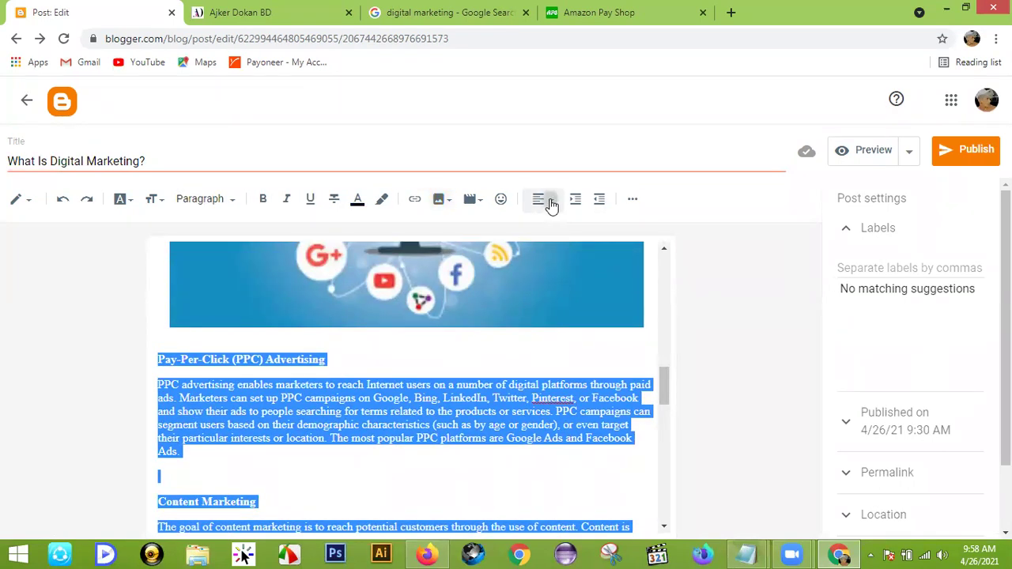
pyautogui.click(545, 202)
pyautogui.click(557, 305)
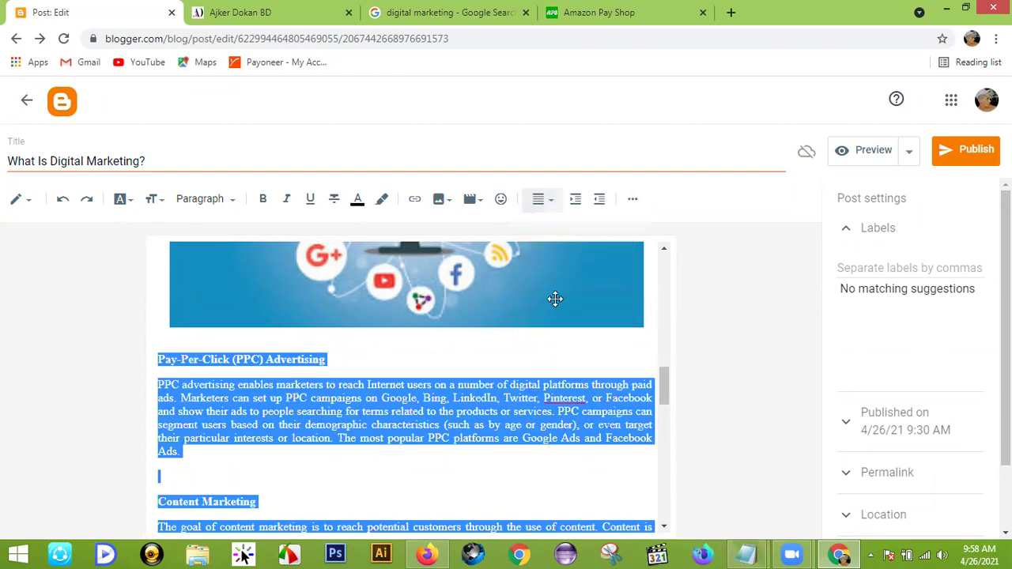
pyautogui.click(385, 367)
# Justify the paragraphs up from the Website Marketing section
pyautogui.scroll(4, 380, 360)
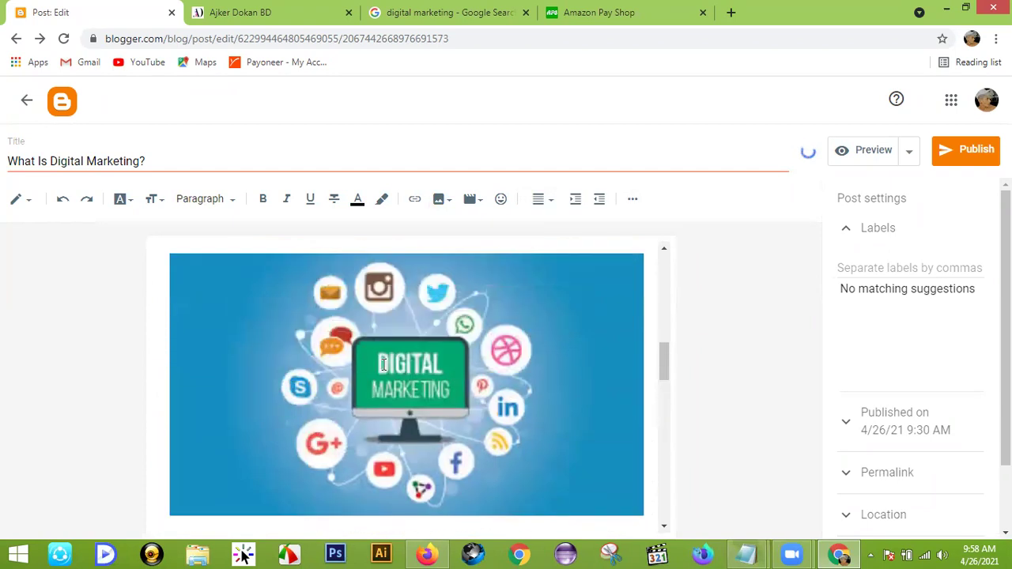
pyautogui.moveTo(232, 342); pyautogui.dragTo(157, 393)
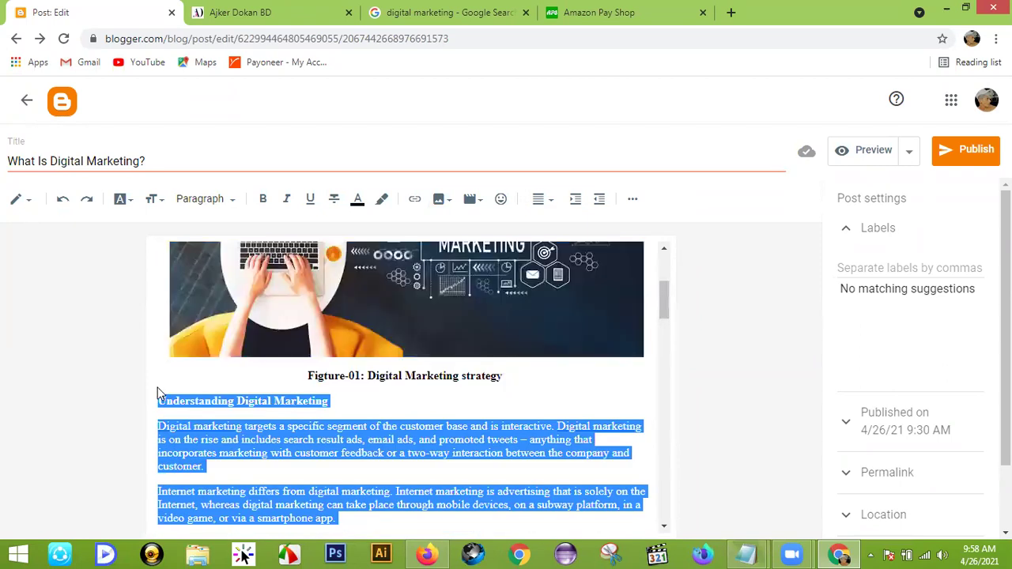
pyautogui.click(544, 205)
pyautogui.click(567, 205)
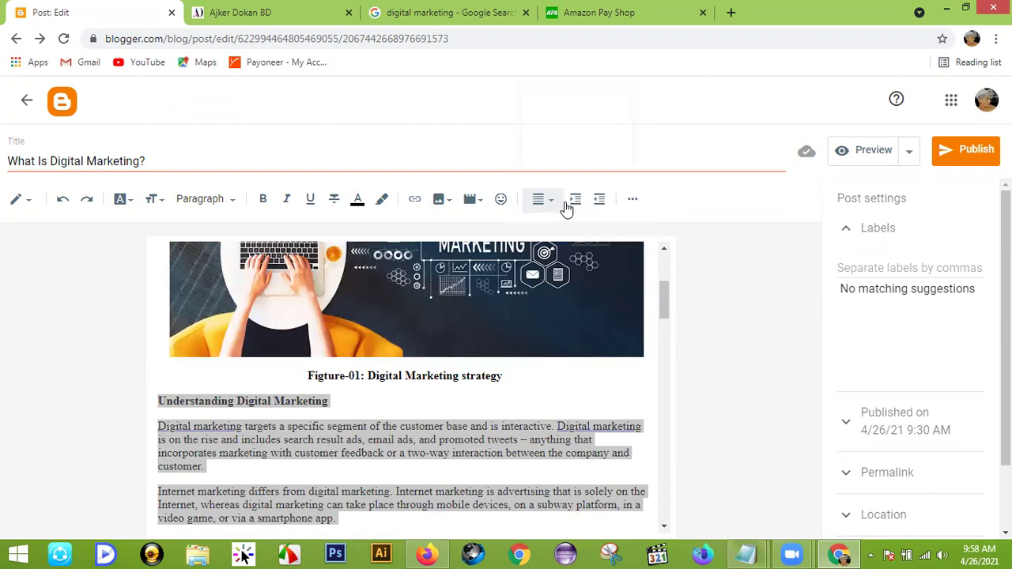
pyautogui.click(551, 202)
pyautogui.click(556, 207)
pyautogui.scroll(-3, 528, 403)
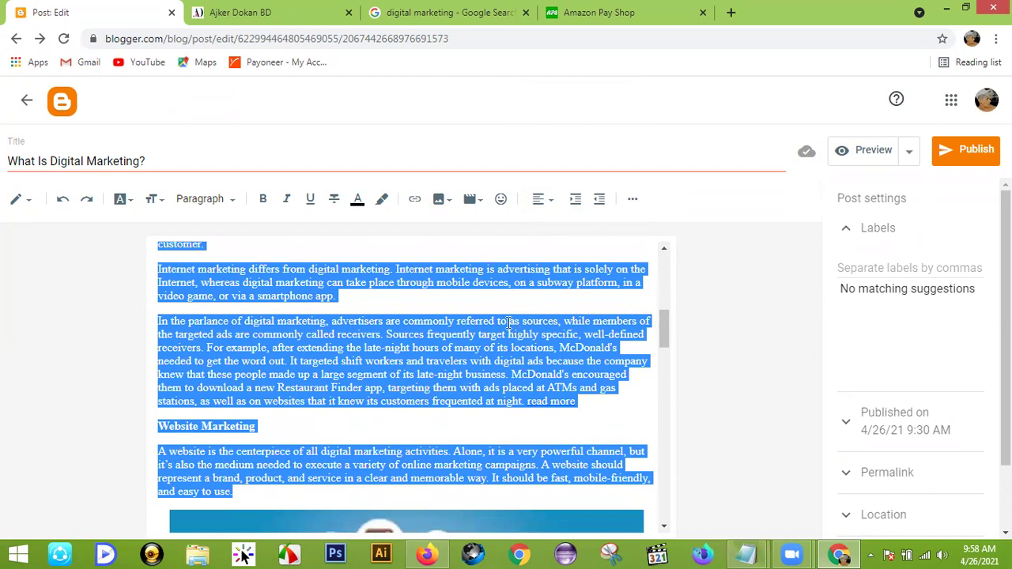
pyautogui.click(495, 316)
# Justify the Internet marketing paragraph through the read more line
pyautogui.moveTo(576, 402); pyautogui.dragTo(156, 342)
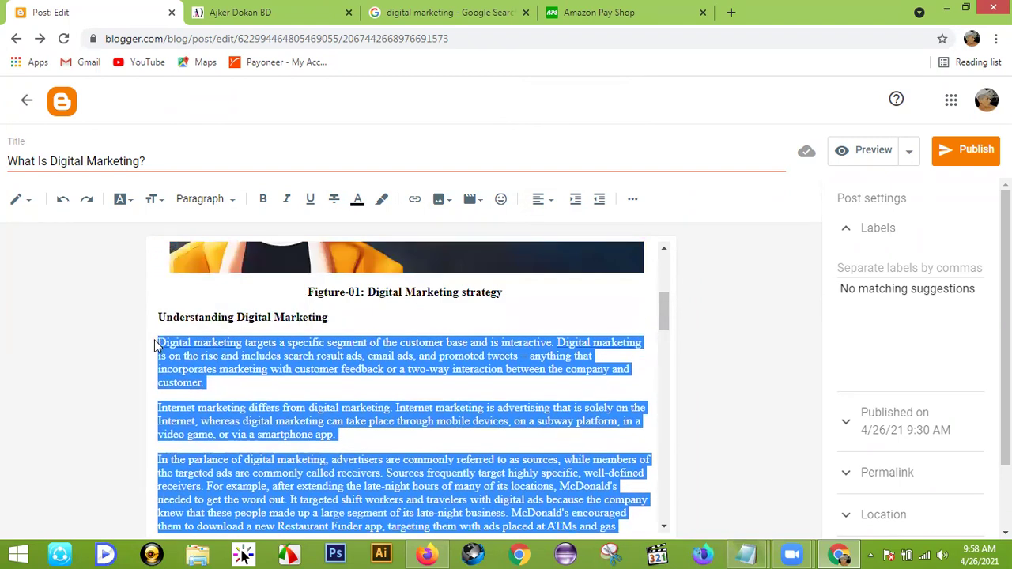
pyautogui.click(543, 199)
pyautogui.click(541, 306)
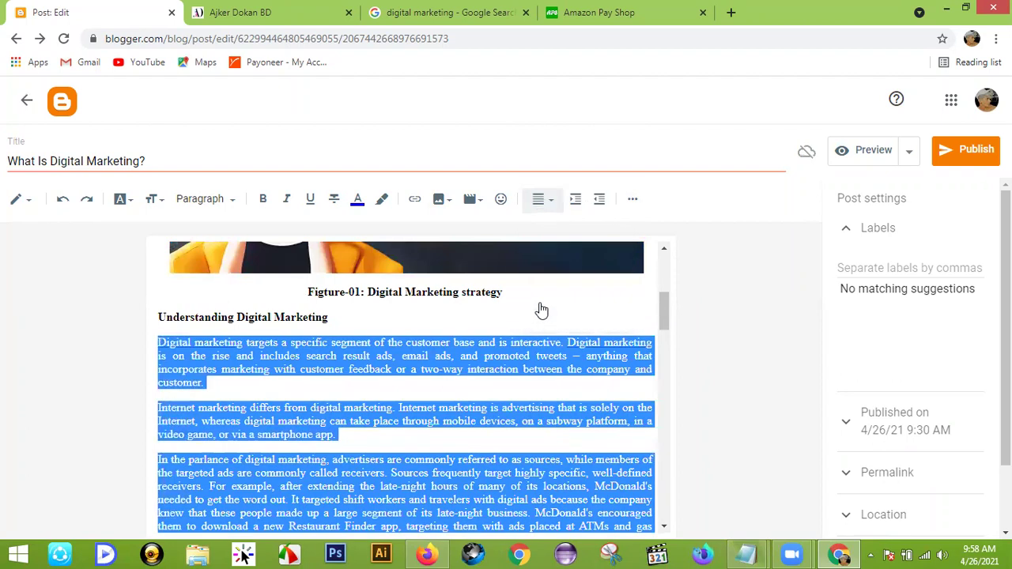
pyautogui.click(457, 379)
pyautogui.scroll(-4, 457, 379)
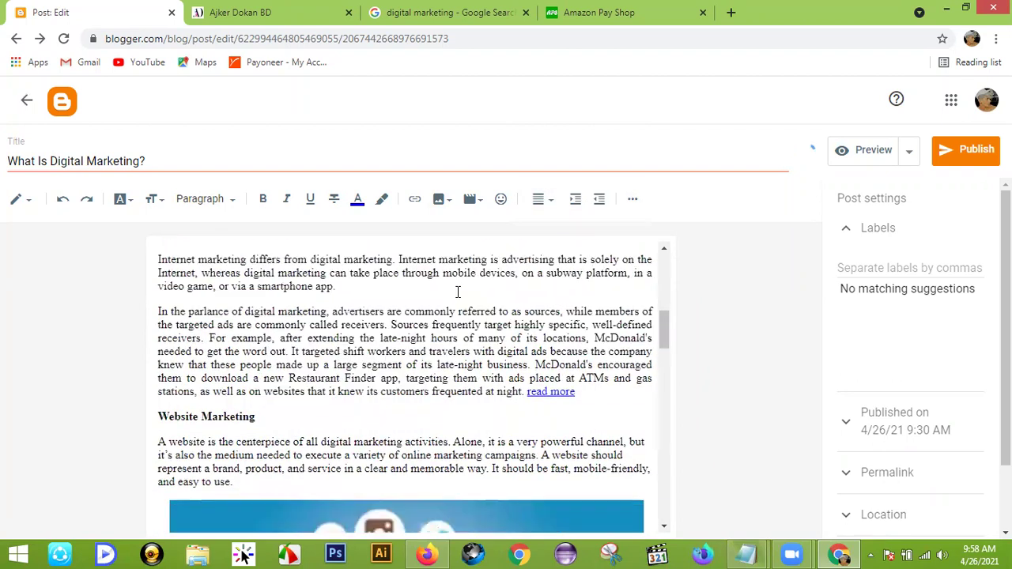
pyautogui.scroll(-3, 339, 238)
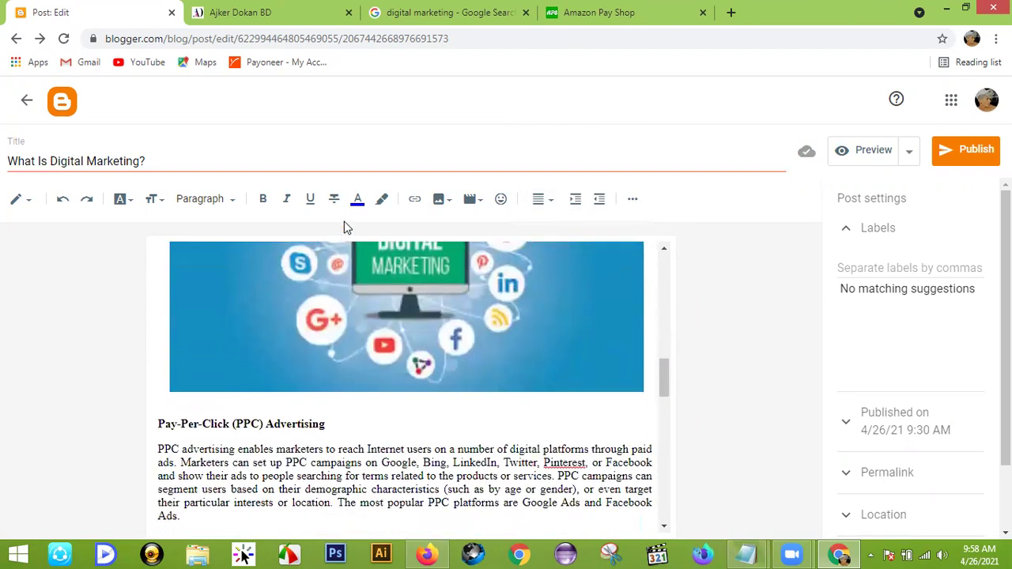
pyautogui.scroll(-5, 442, 297)
pyautogui.scroll(-8, 441, 297)
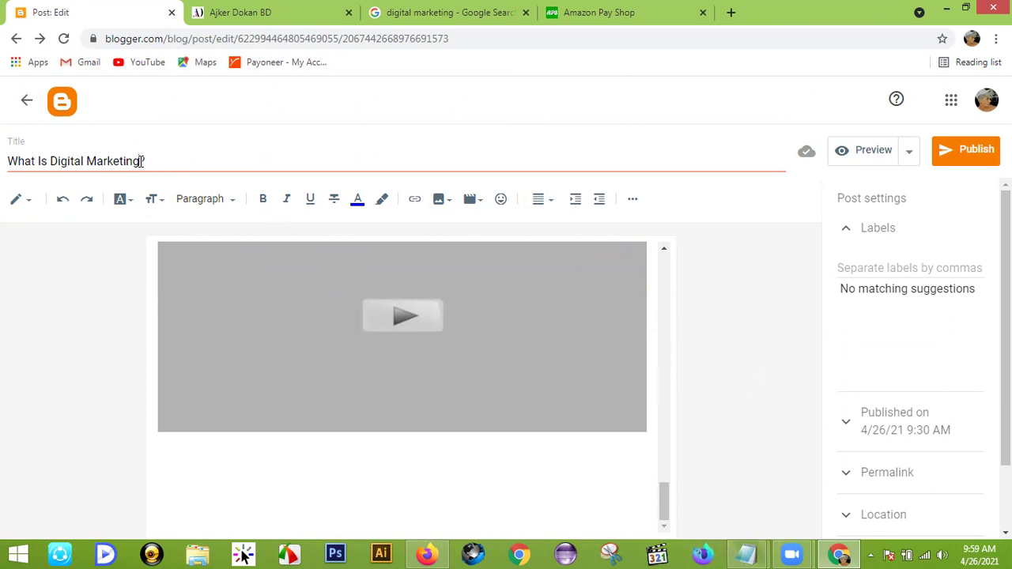
# Enter the label 'Digital Marketing' in the post's Labels setting
pyautogui.moveTo(141, 161); pyautogui.dragTo(8, 161)
pyautogui.hotkey('ctrl', 'c')
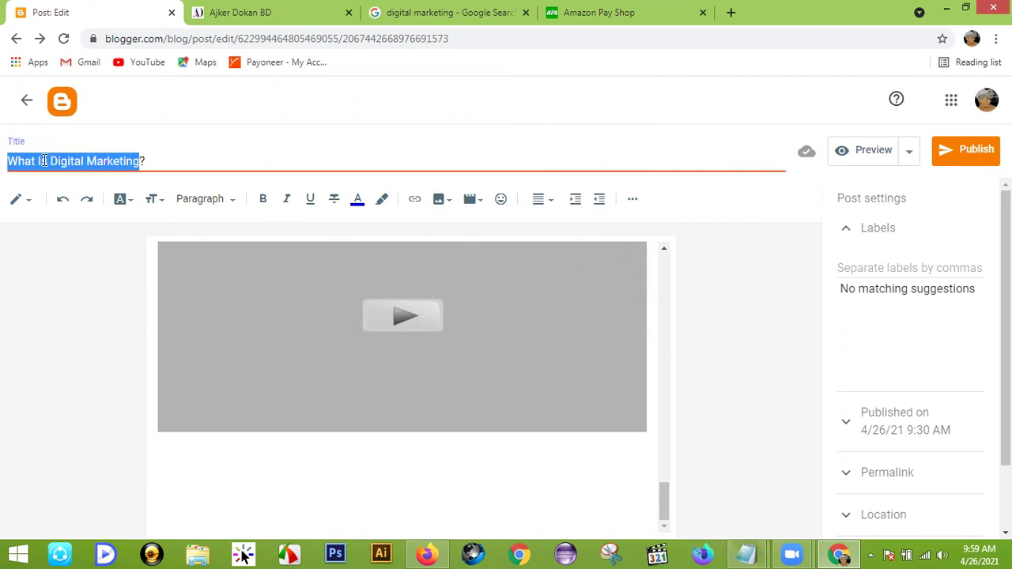
pyautogui.click(795, 336)
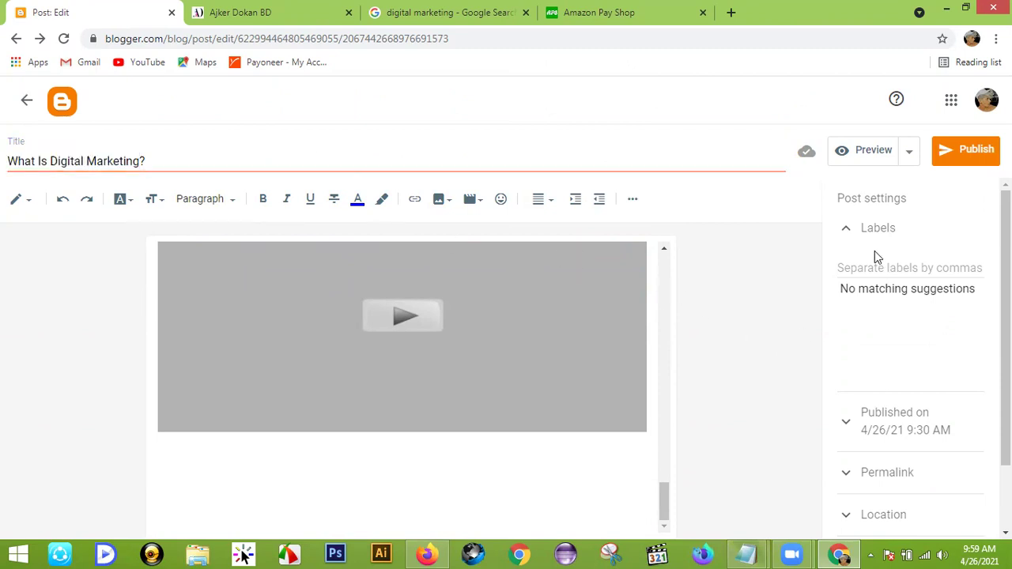
pyautogui.click(847, 230)
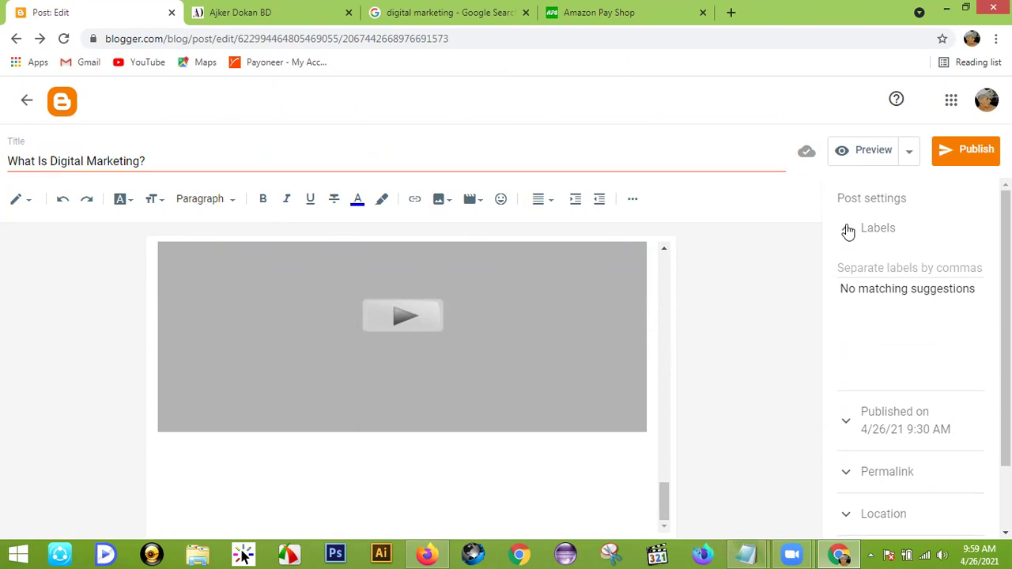
pyautogui.click(848, 230)
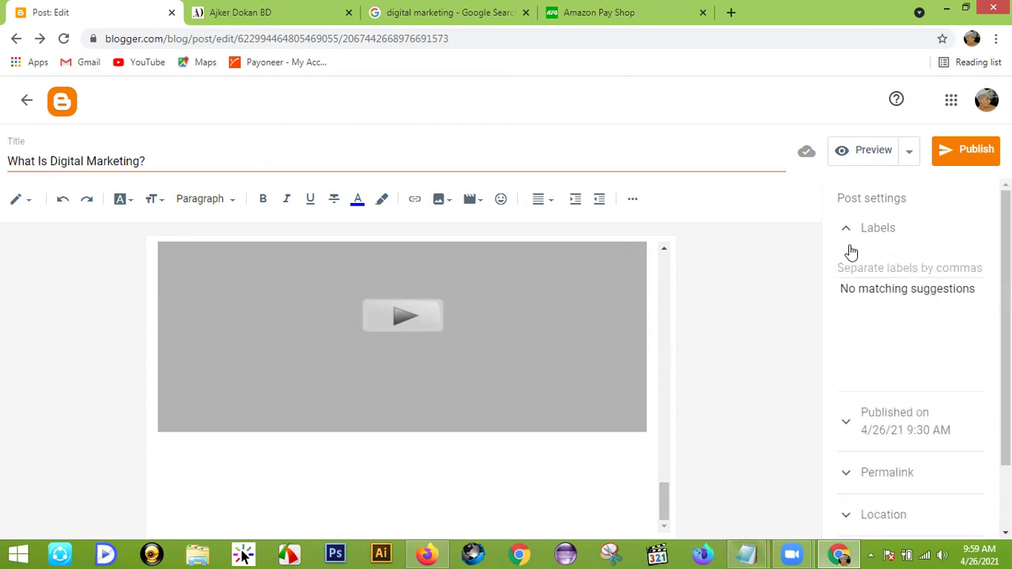
pyautogui.click(853, 267)
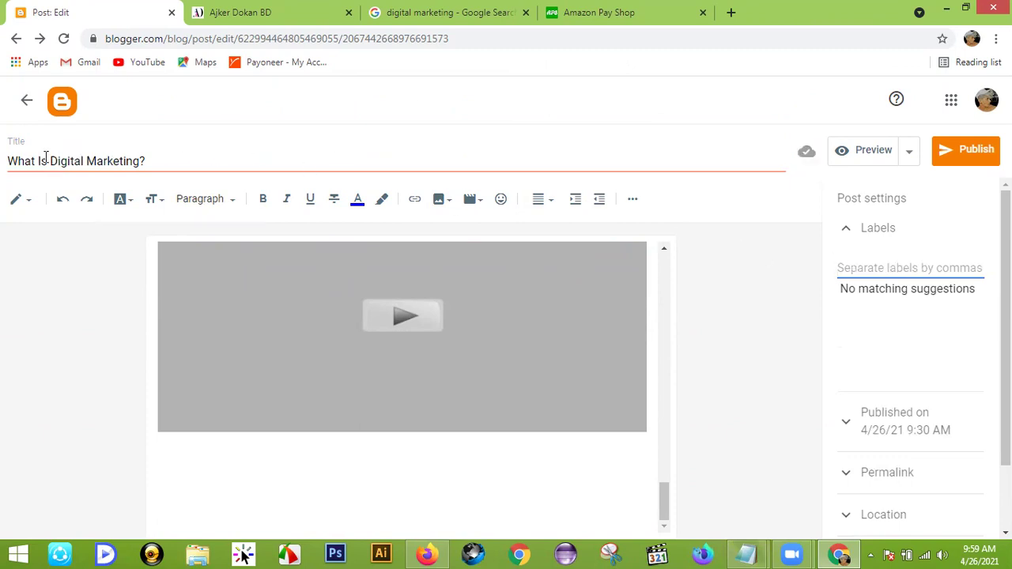
pyautogui.write('Di')
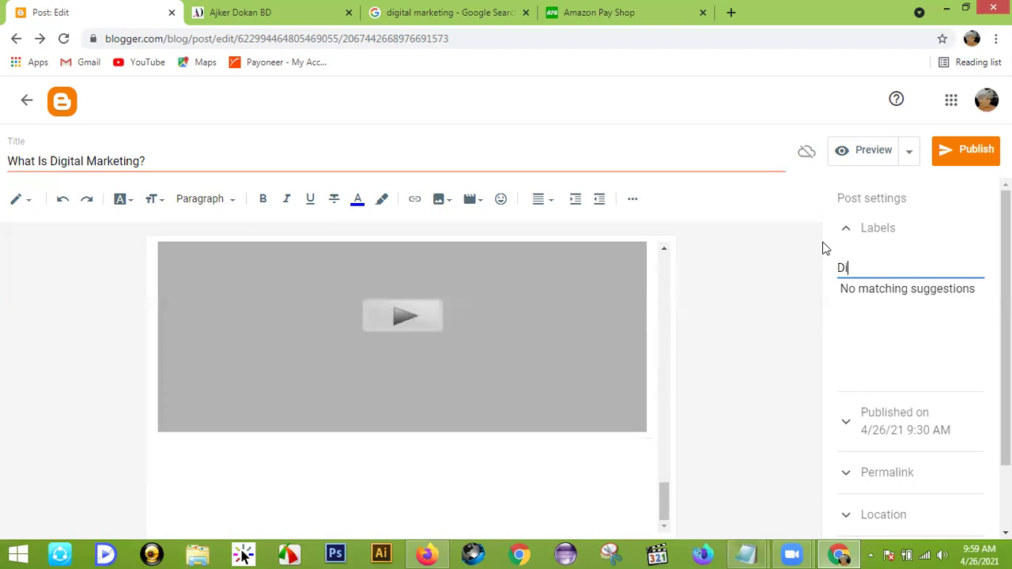
pyautogui.write('gitaaa')
pyautogui.write('keting')
pyautogui.click(852, 316)
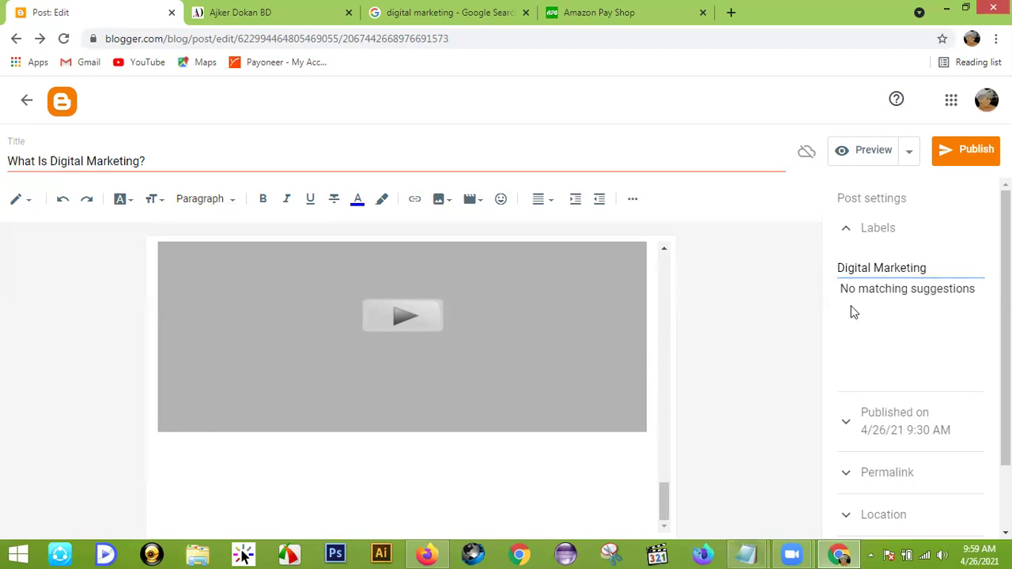
pyautogui.scroll(-1, 851, 340)
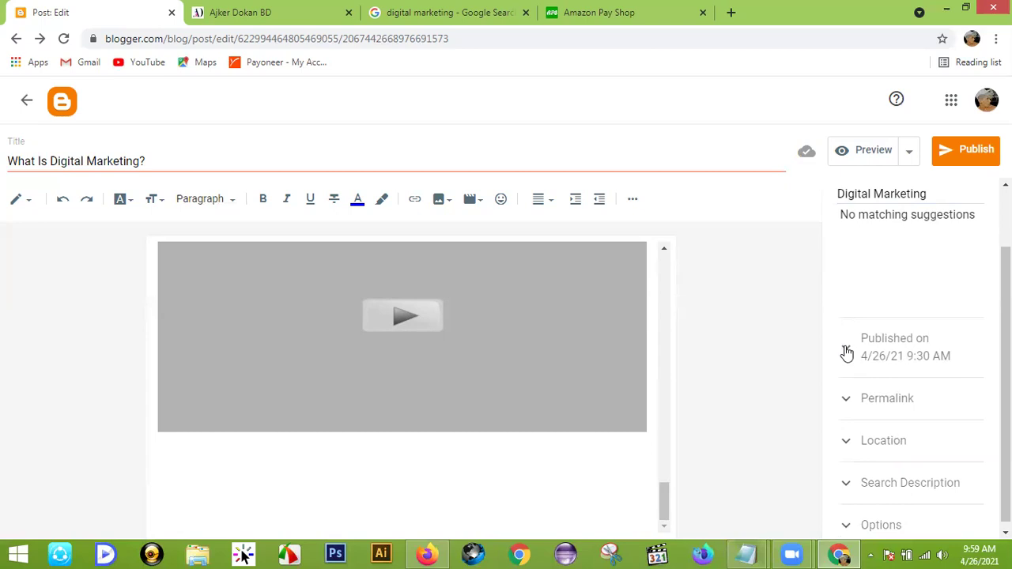
# Try a custom permalink slug, then revert to the automatic permalink ending what-is-digital-marketing.html
pyautogui.click(846, 404)
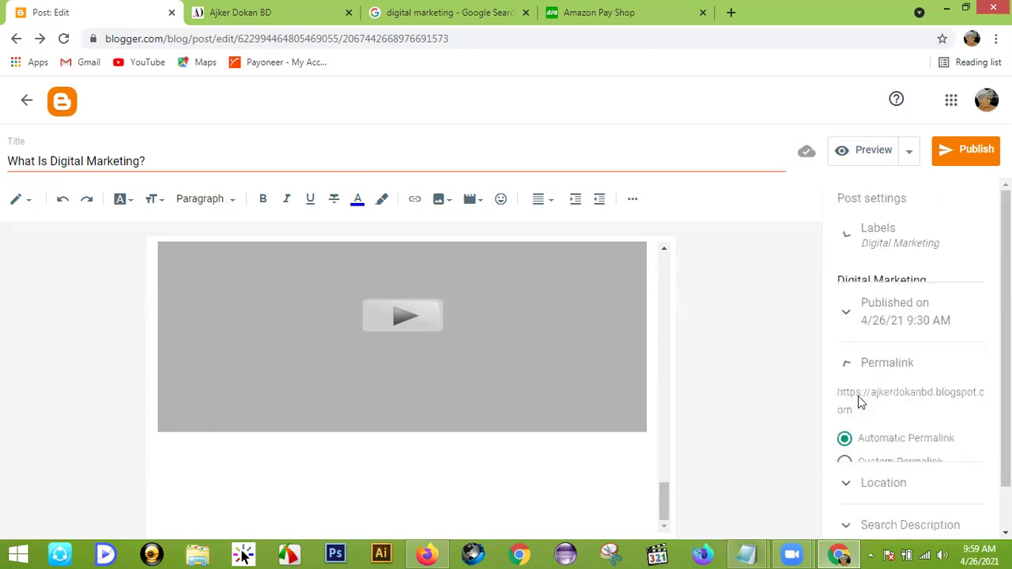
pyautogui.scroll(-1, 875, 340)
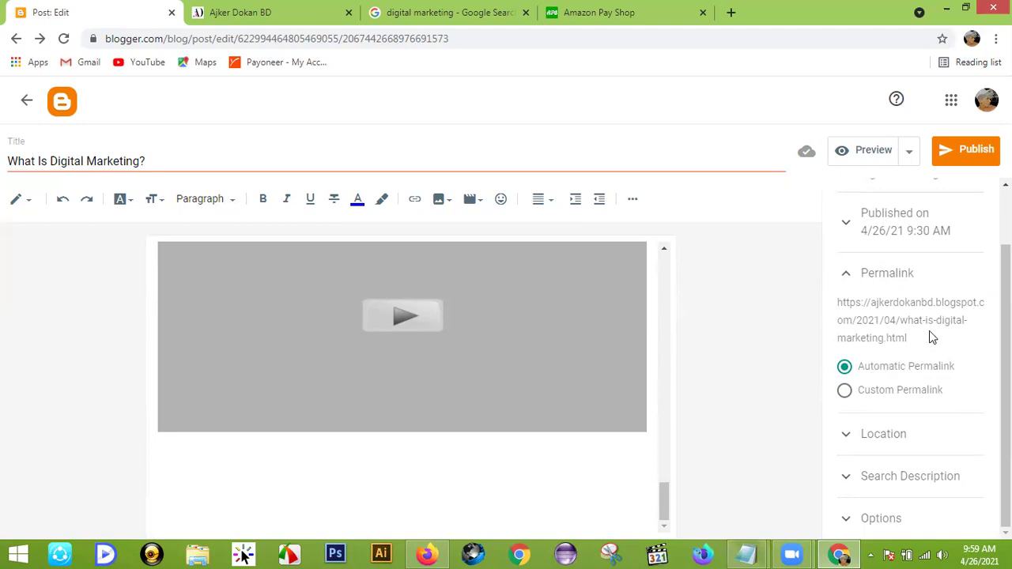
pyautogui.click(844, 392)
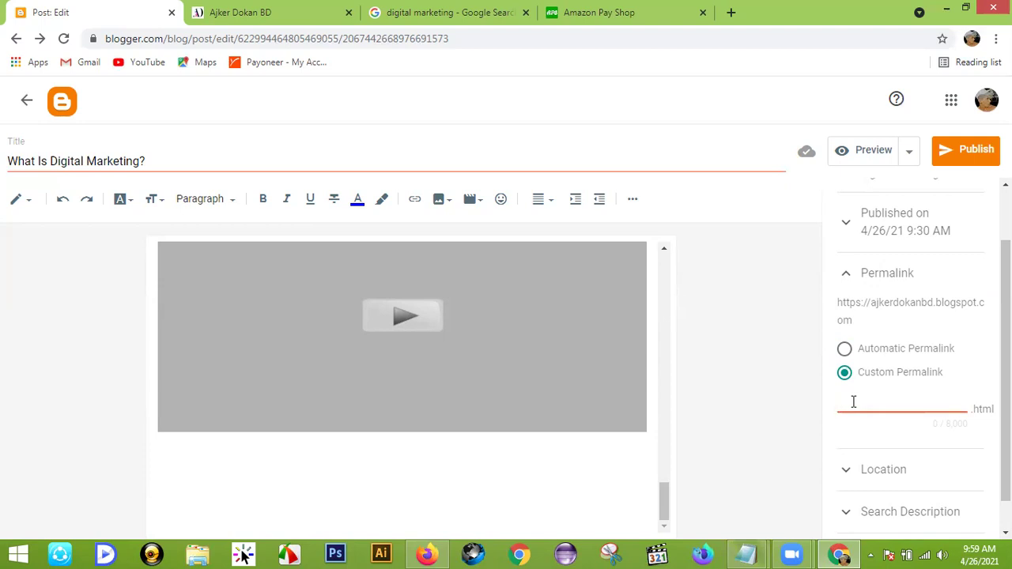
pyautogui.write('sfghtrhthgbn')
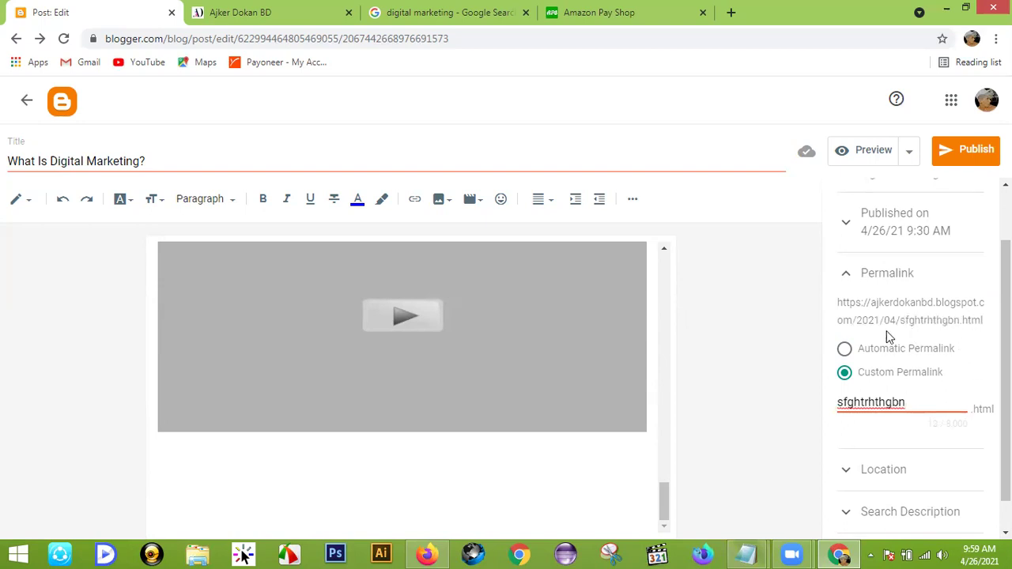
pyautogui.click(845, 350)
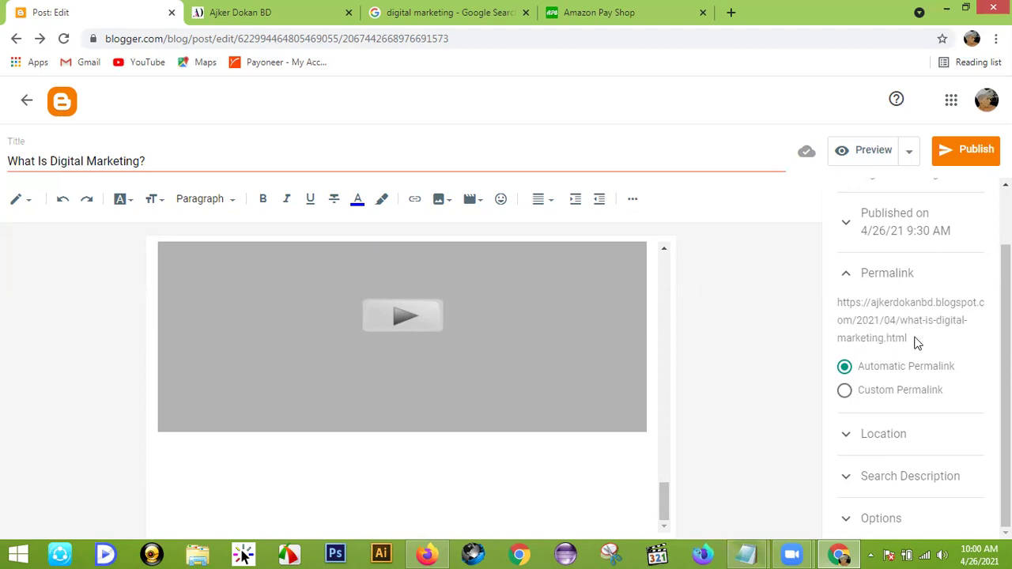
pyautogui.moveTo(909, 340); pyautogui.dragTo(905, 323)
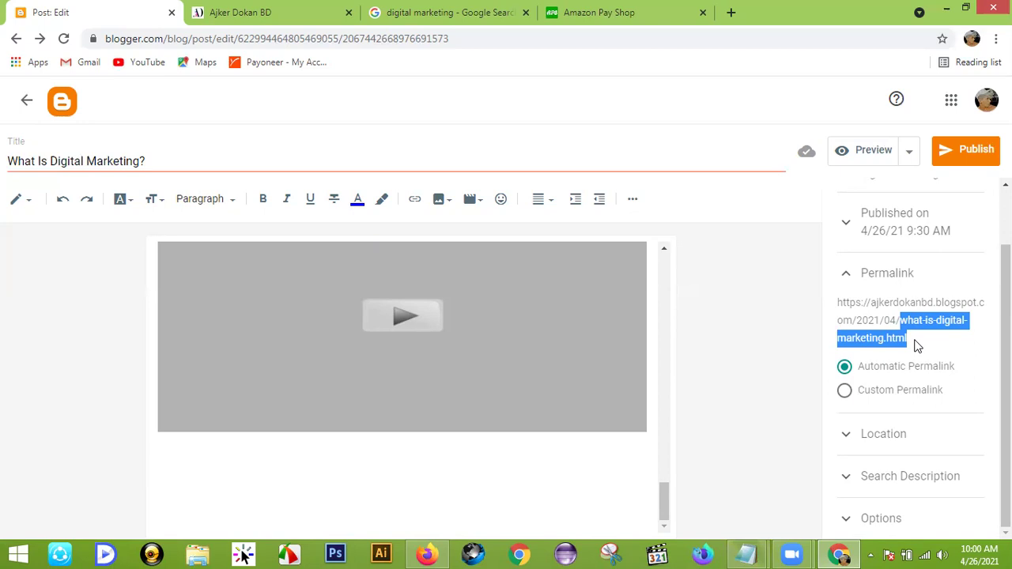
pyautogui.click(793, 374)
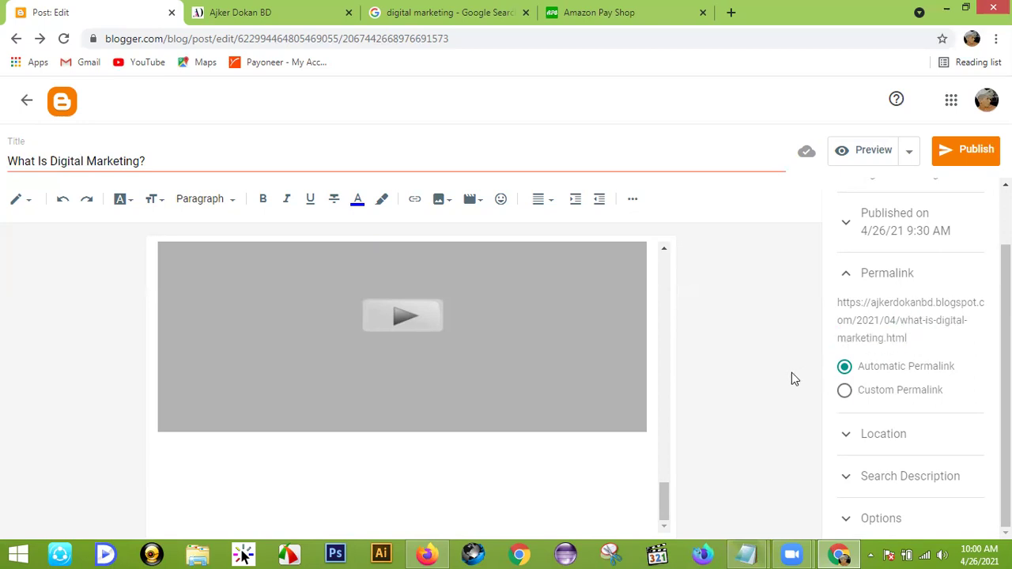
# Search 'usa' in the Location settings to set the post's location to United States
pyautogui.click(847, 440)
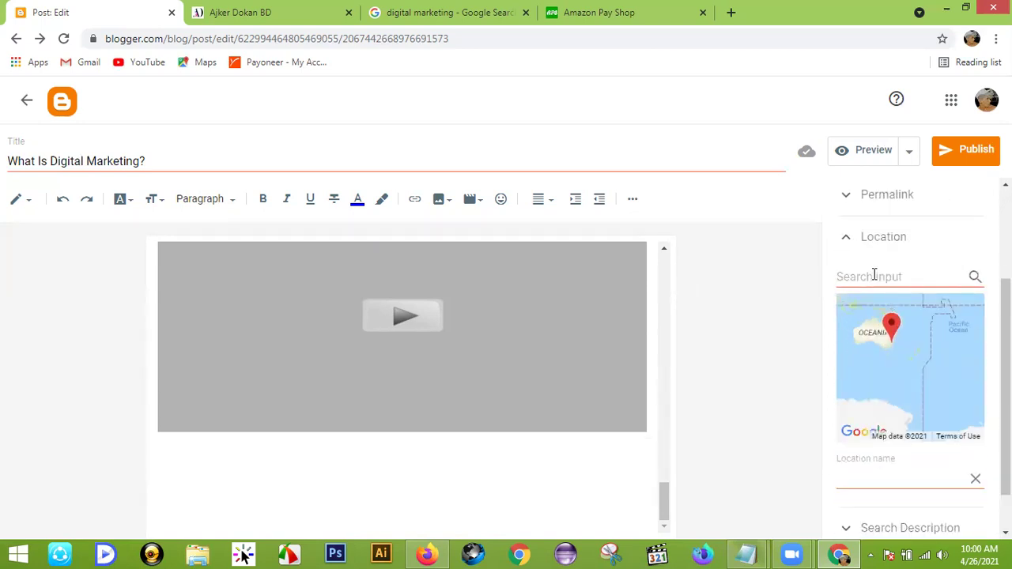
pyautogui.click(867, 276)
pyautogui.click(846, 276)
pyautogui.write('usa')
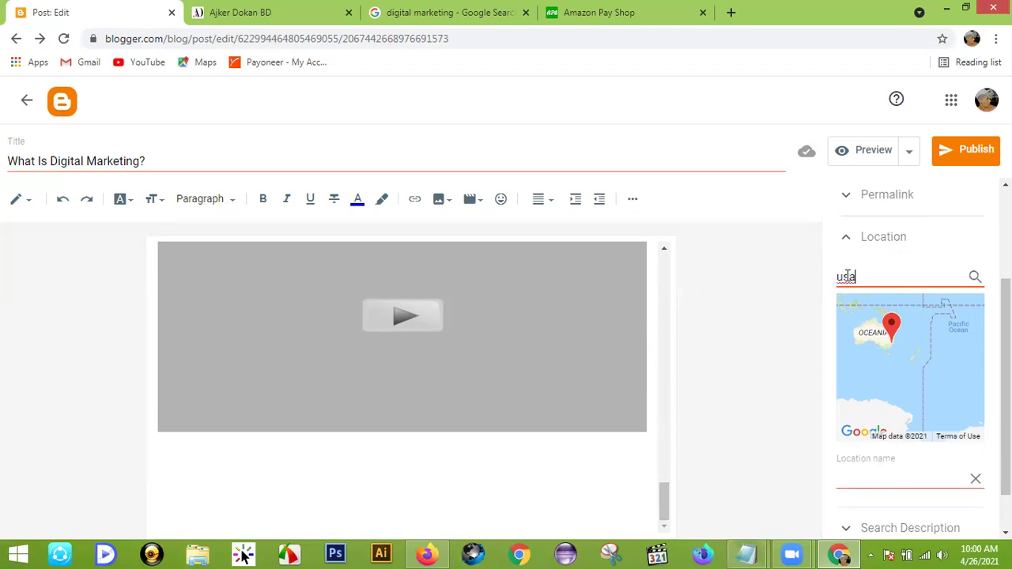
pyautogui.press('Return')
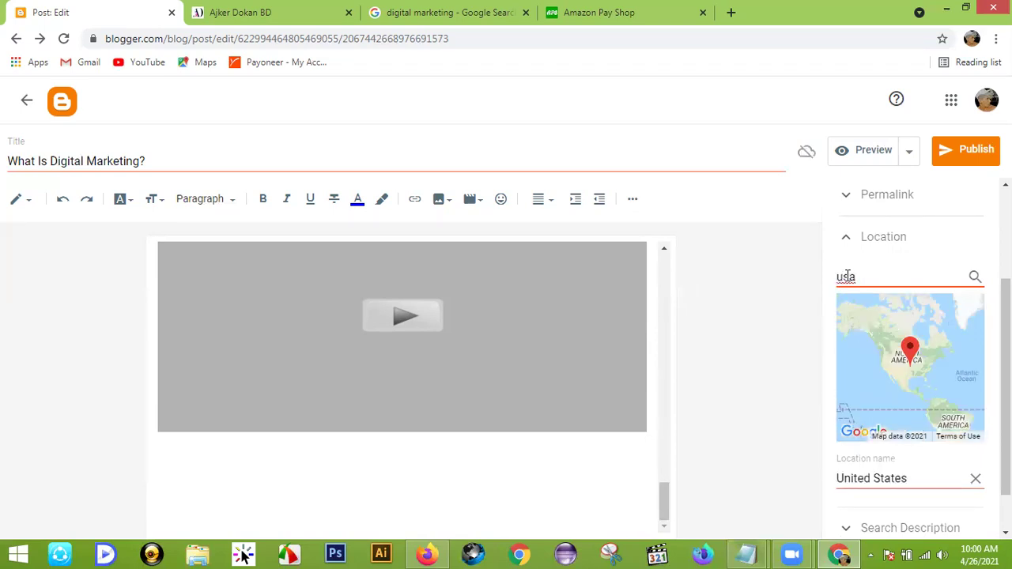
pyautogui.hotkey('ctrl', 'a')
pyautogui.press('BackSpace')
pyautogui.click(778, 330)
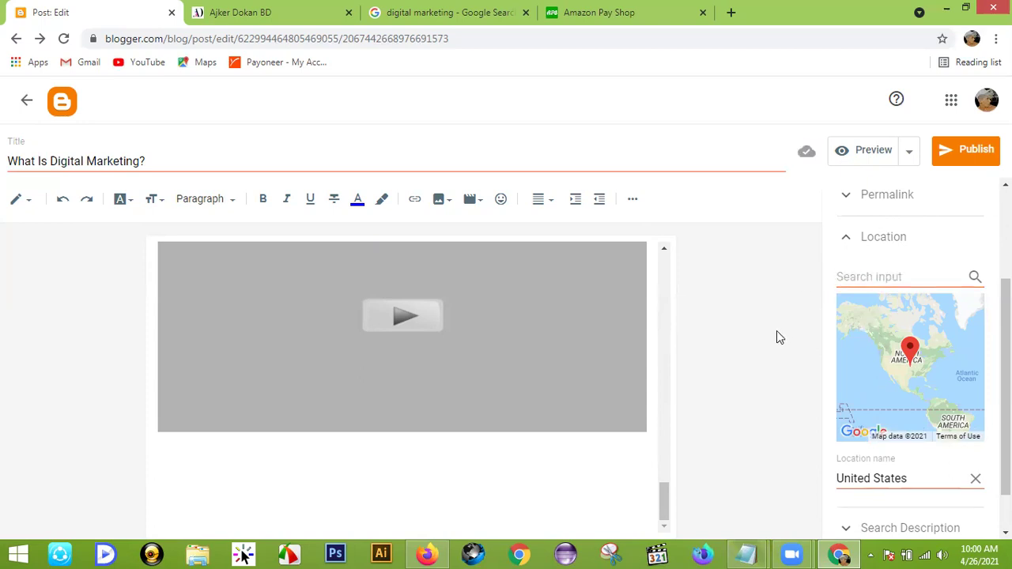
pyautogui.scroll(-1, 931, 511)
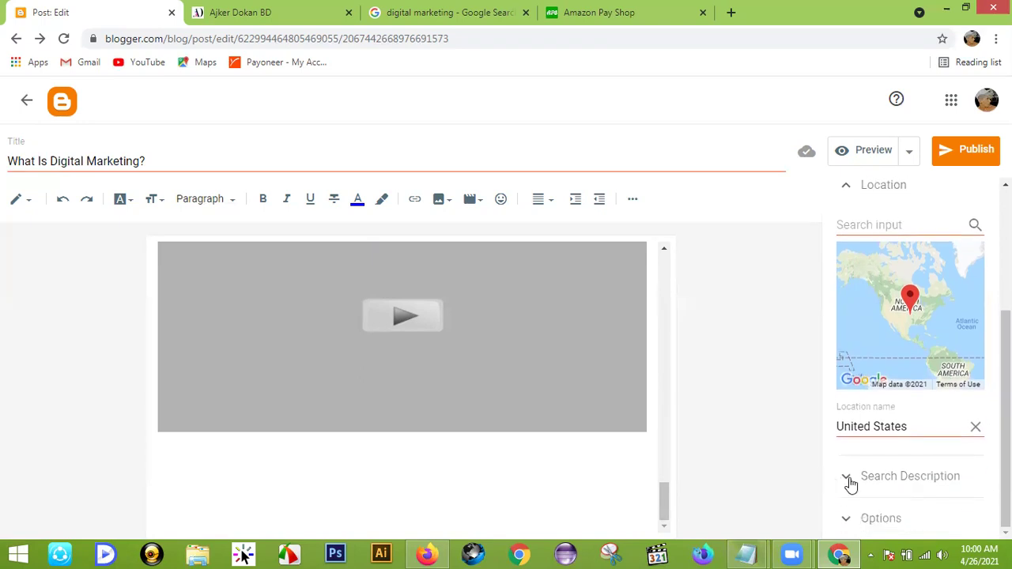
# Paste the post title as the search description and turn it into '#What_Is_Digital_Marketing'
pyautogui.click(850, 484)
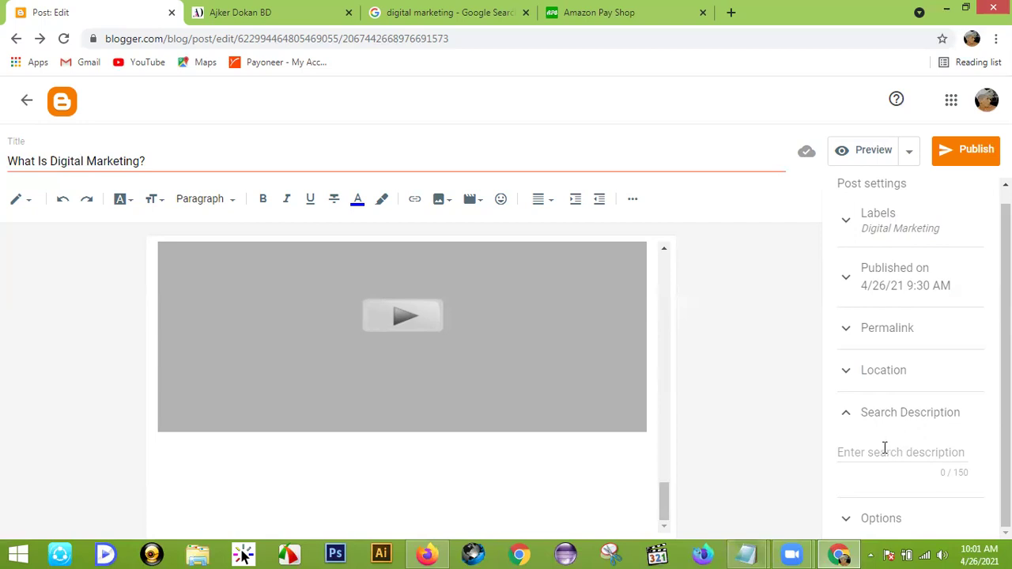
pyautogui.click(885, 448)
pyautogui.hotkey('ctrl', 'v')
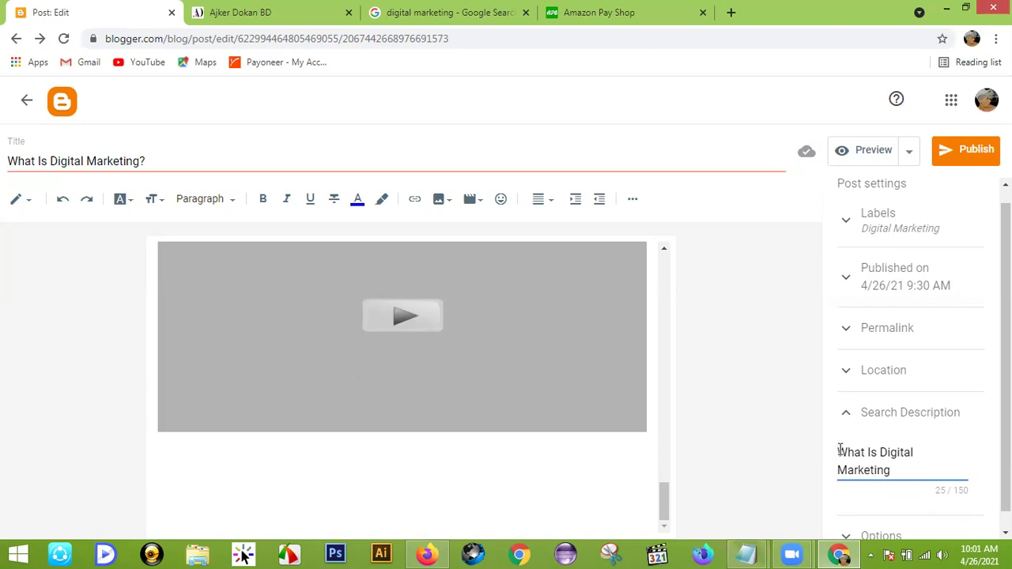
pyautogui.click(839, 451)
pyautogui.write('#')
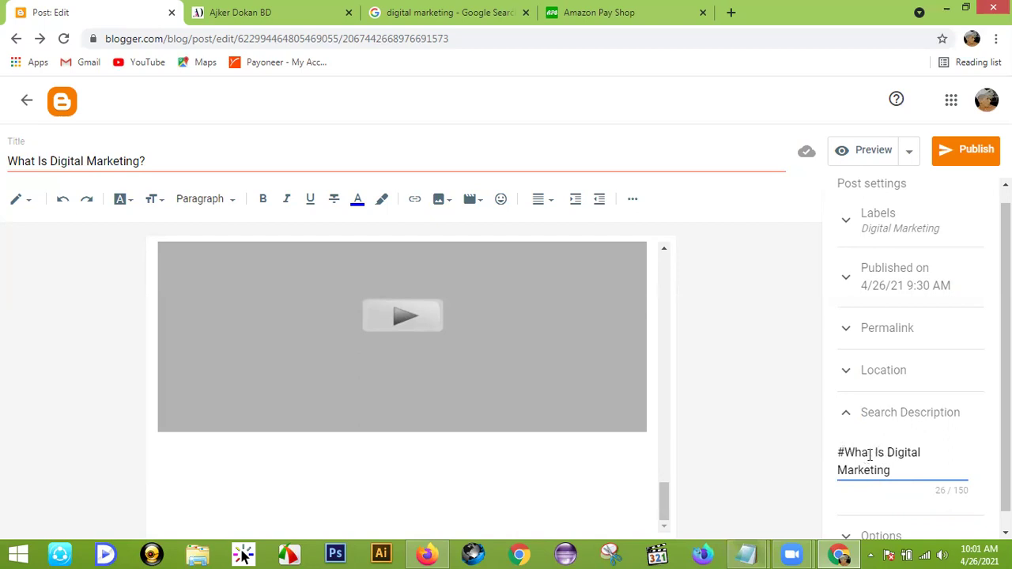
pyautogui.click(874, 453)
pyautogui.press('BackSpace')
pyautogui.write('_')
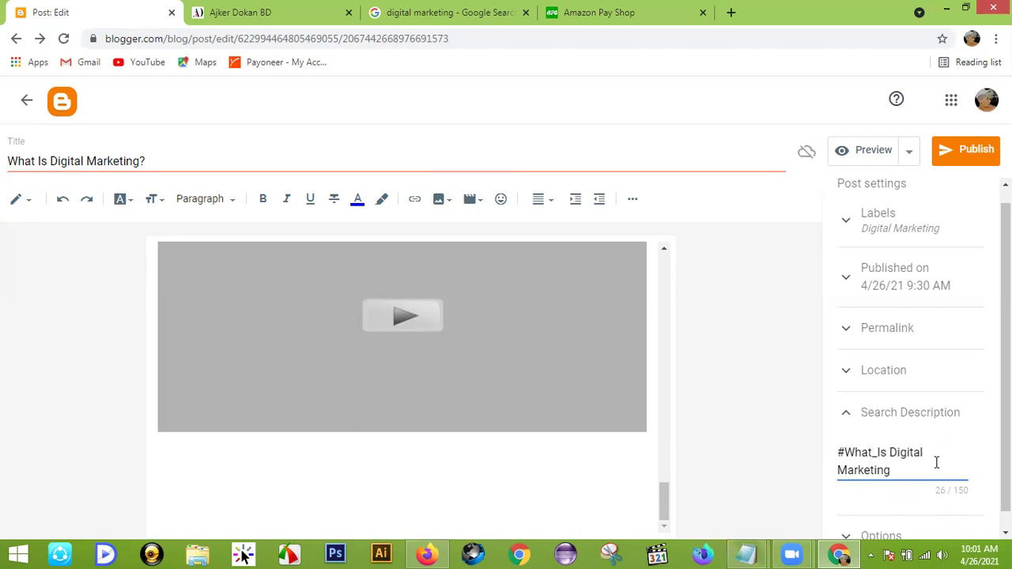
pyautogui.click(890, 452)
pyautogui.press('BackSpace')
pyautogui.write('_')
pyautogui.click(930, 454)
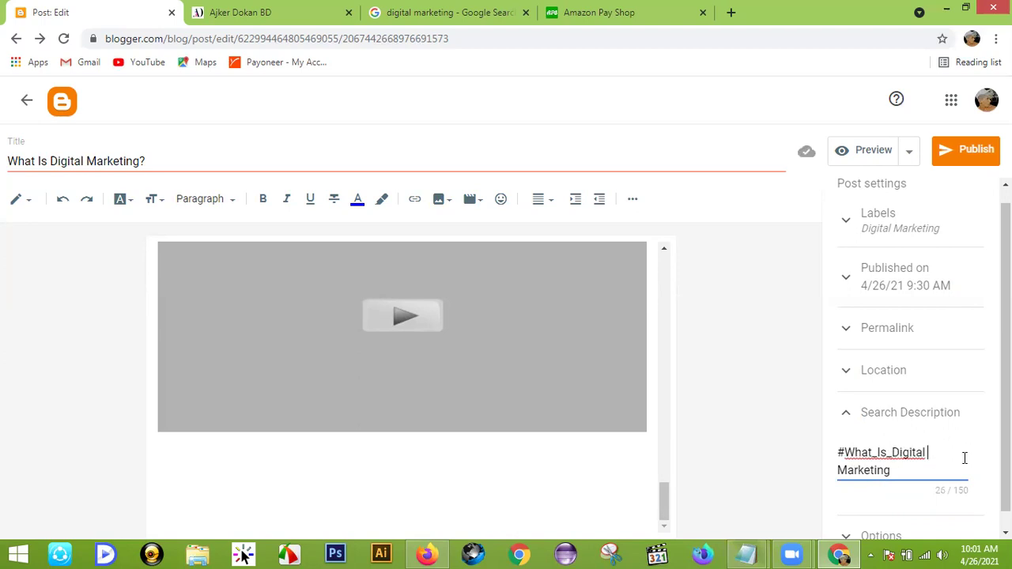
pyautogui.press('BackSpace')
pyautogui.write('_')
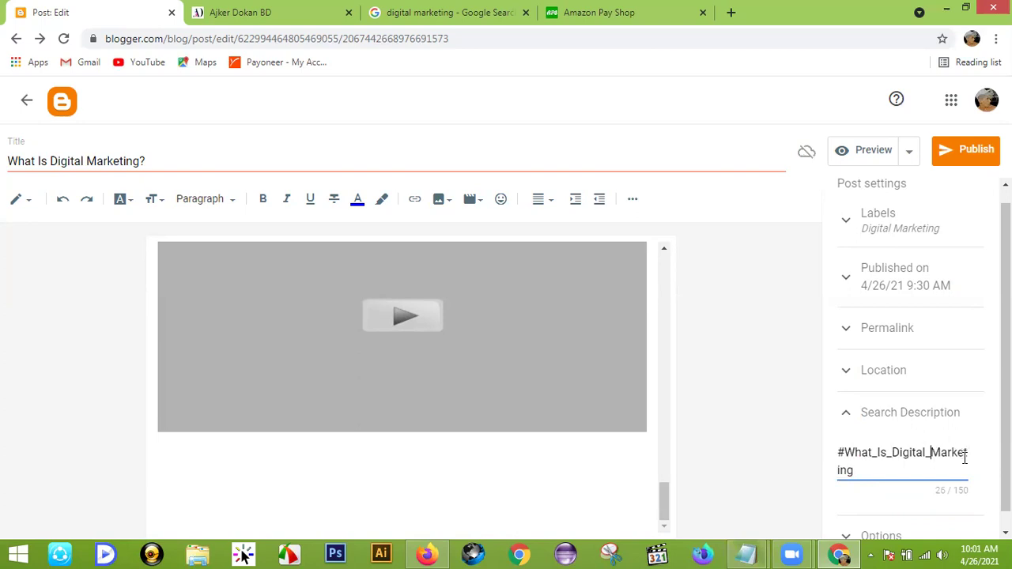
# Append the hashtags #digitalmarketing, #onlinemarketing and #makemoneyonline to the search description
pyautogui.click(904, 472)
pyautogui.write('#')
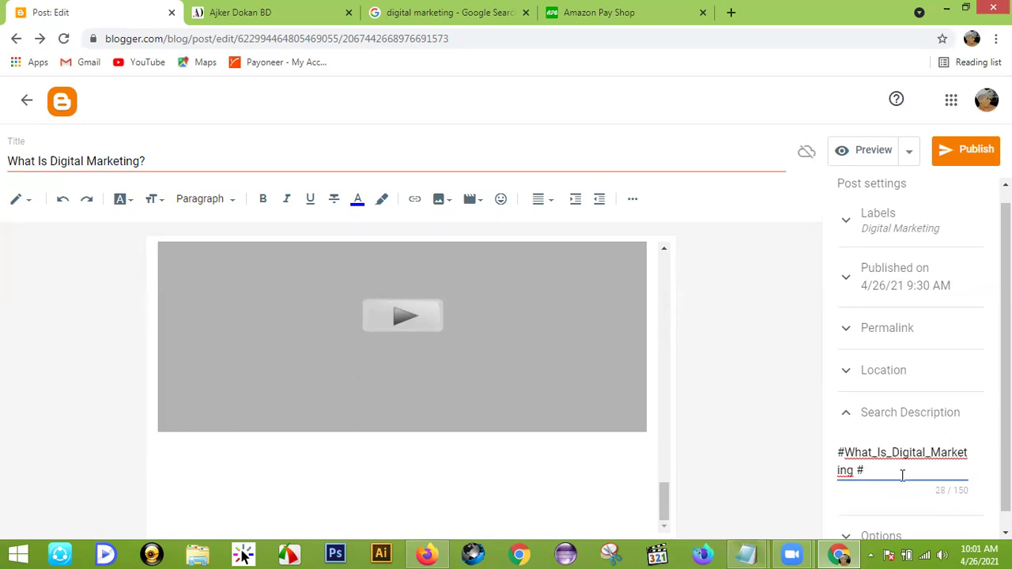
pyautogui.write('digitalmarketing')
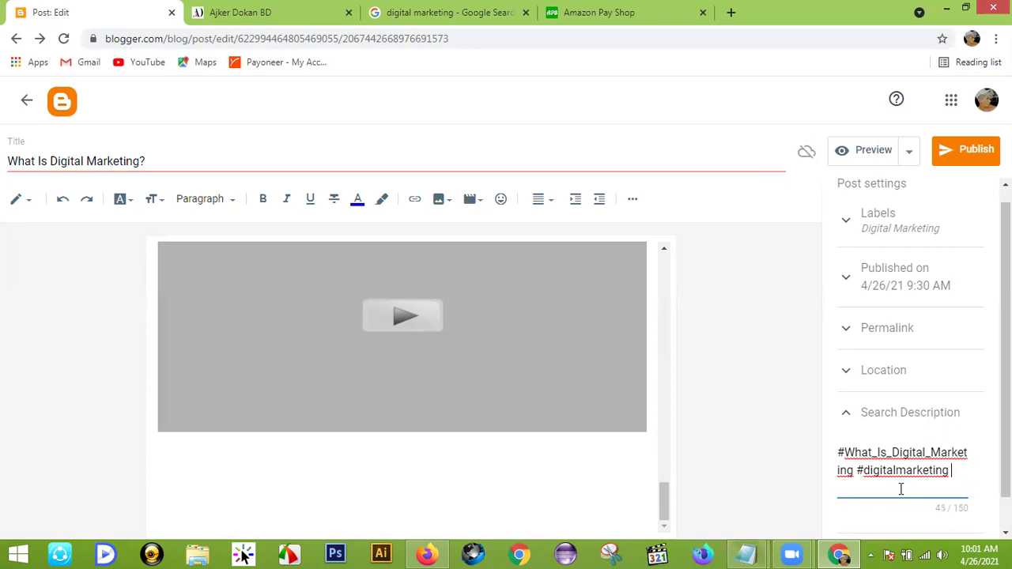
pyautogui.write(' #')
pyautogui.write('online')
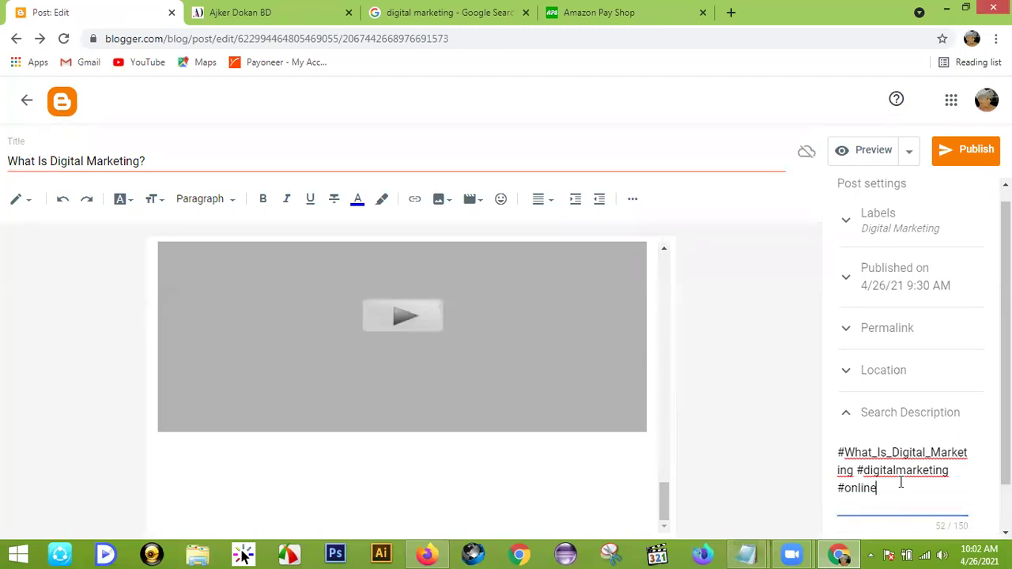
pyautogui.write('marketing')
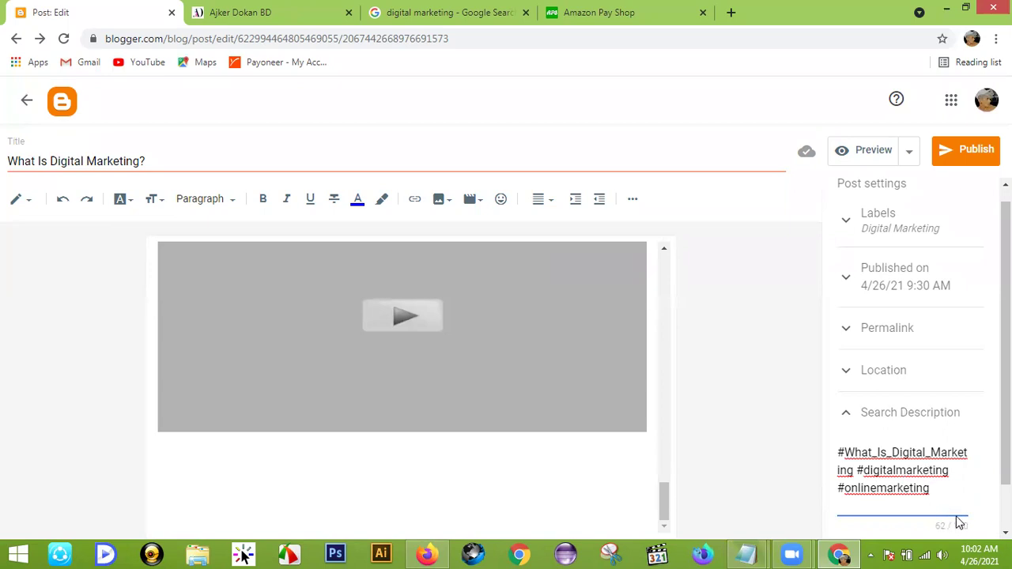
pyautogui.write('#ma')
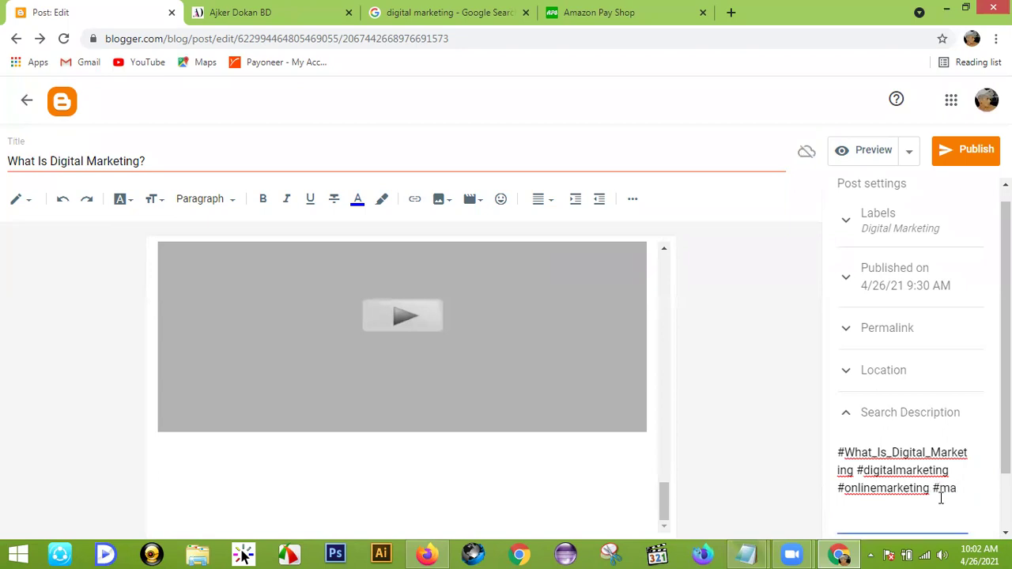
pyautogui.write('ke')
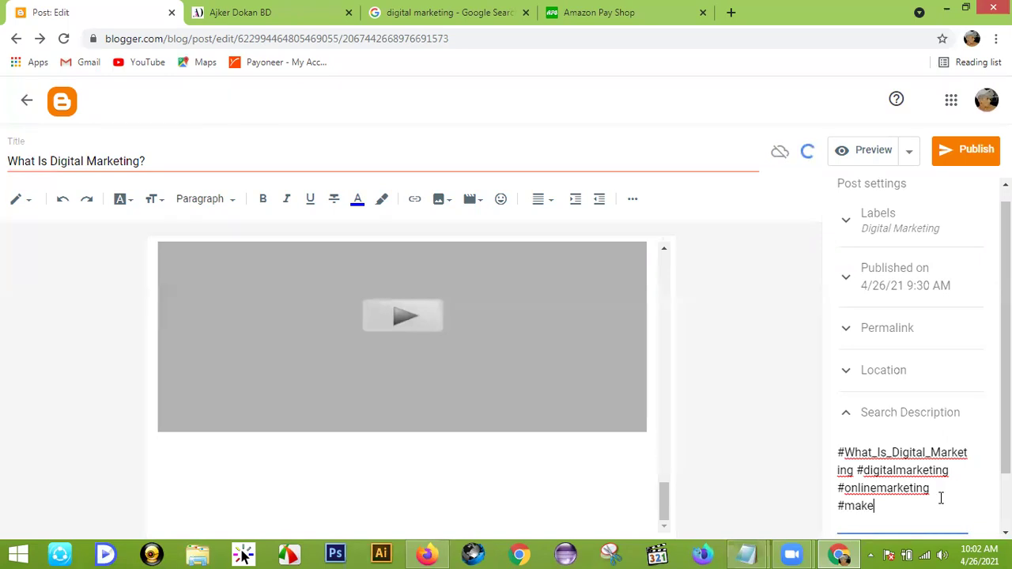
pyautogui.write('mo')
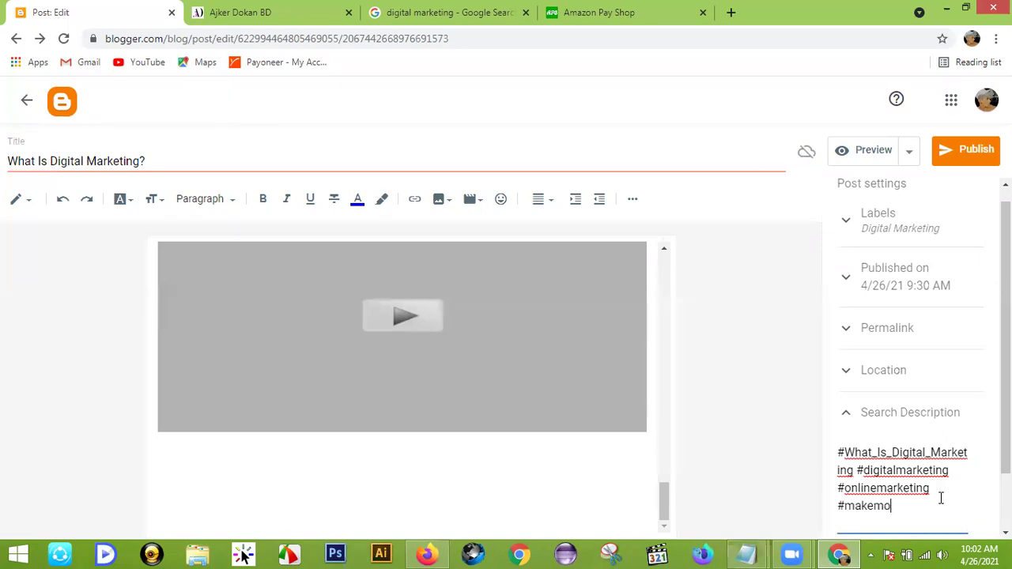
pyautogui.write('neyonline')
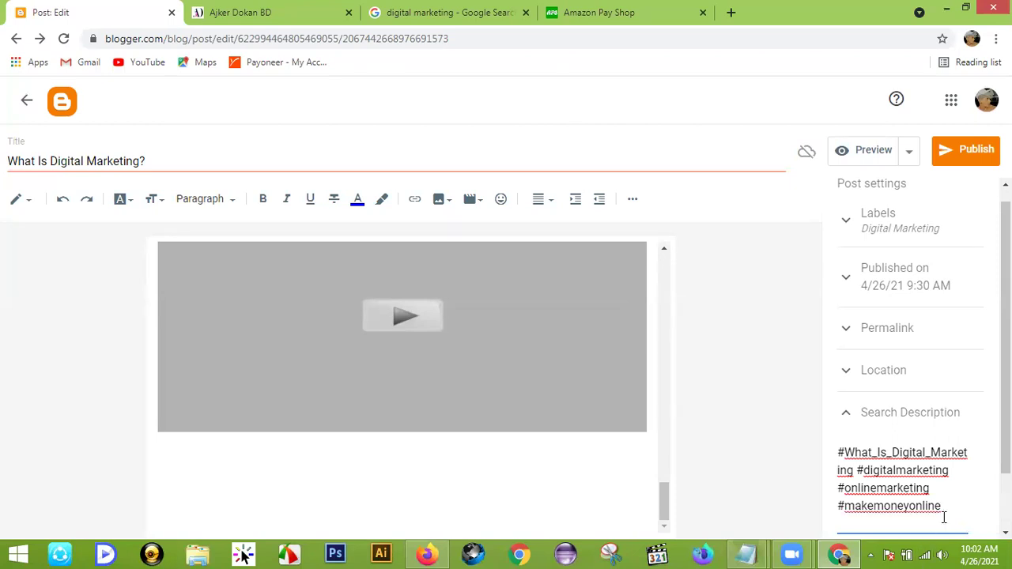
pyautogui.scroll(-1, 920, 483)
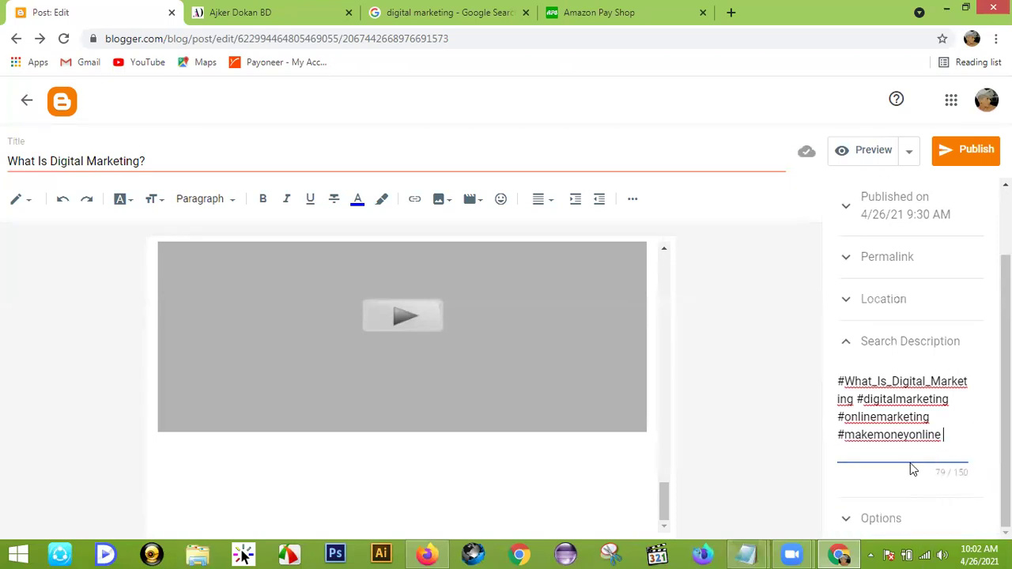
# Set Reader comments under the post Options to 'Do not allow, hide existing'
pyautogui.click(846, 342)
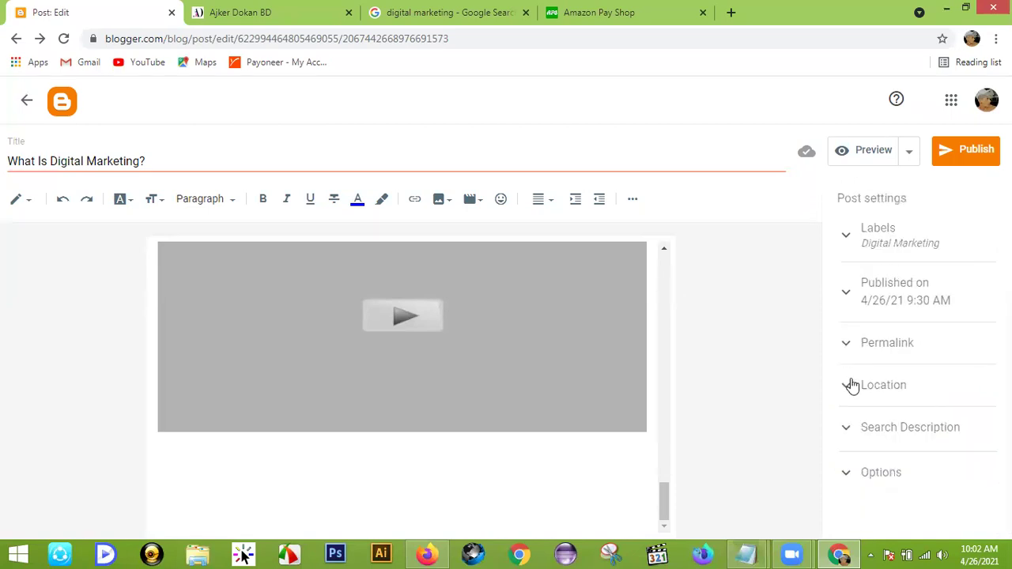
pyautogui.click(845, 474)
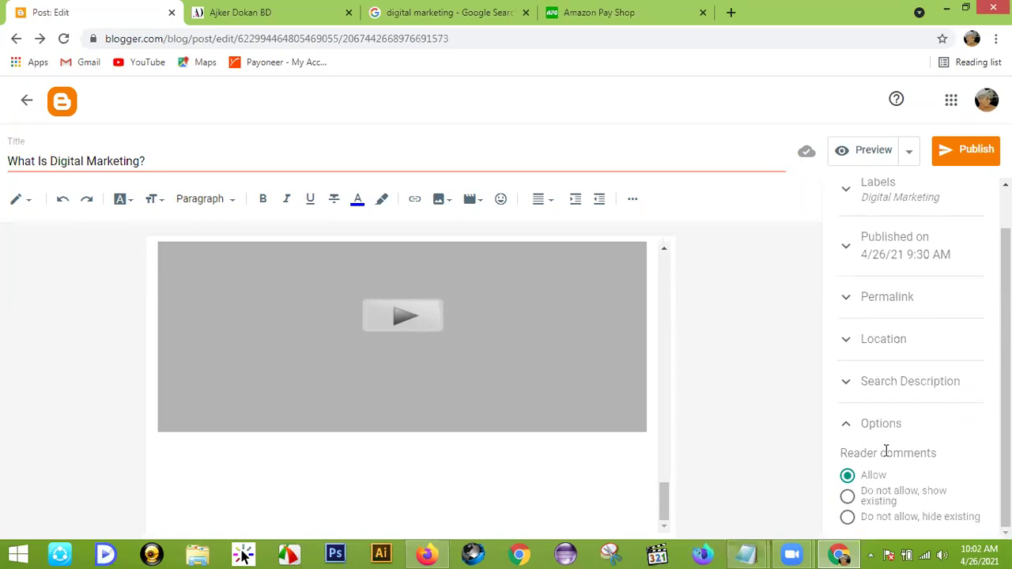
pyautogui.click(847, 518)
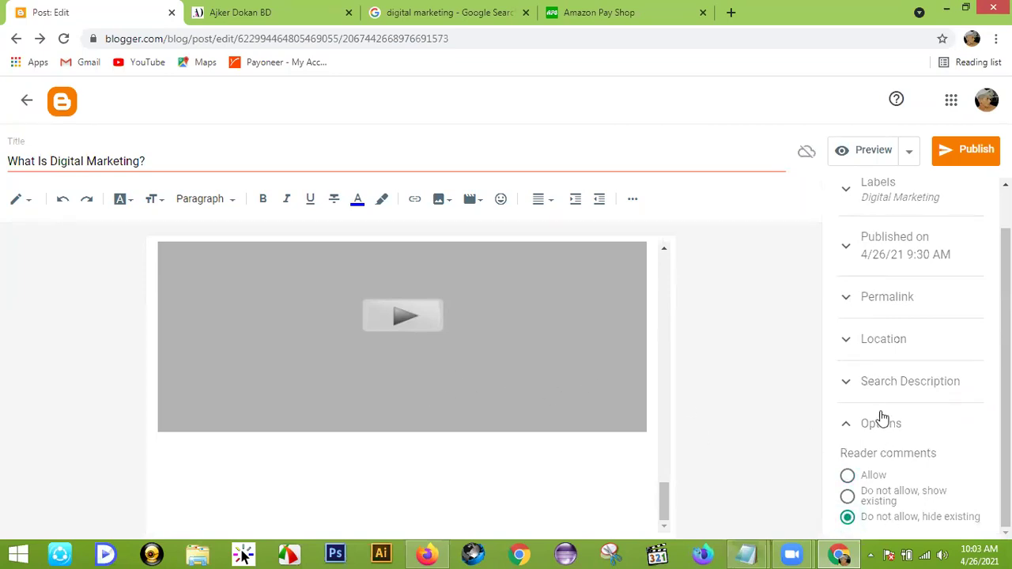
pyautogui.scroll(1, 915, 439)
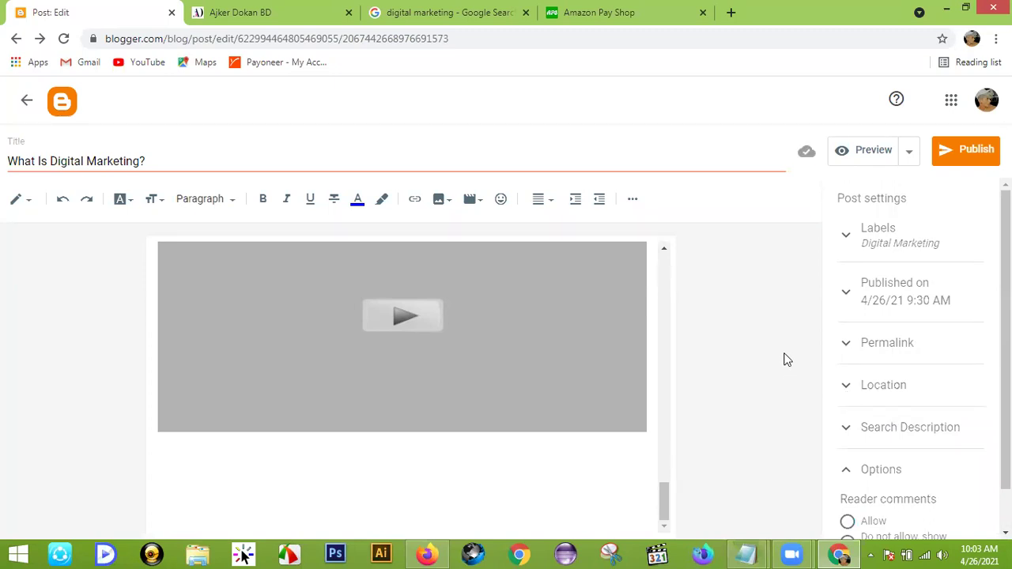
# Publish and confirm the post, then reload the live ajkerdokanbd.blogspot.com homepage to see it
pyautogui.click(963, 159)
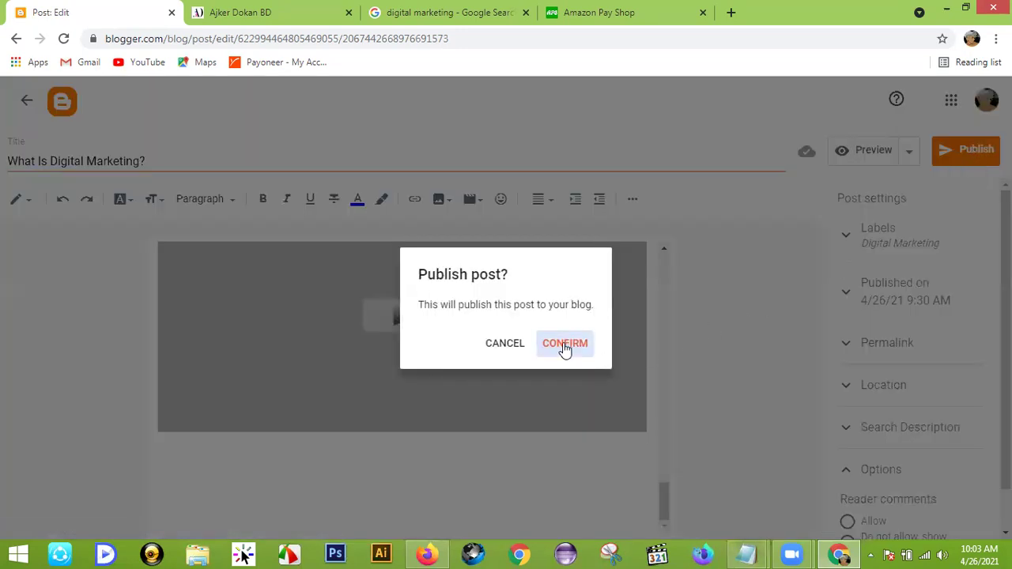
pyautogui.click(563, 343)
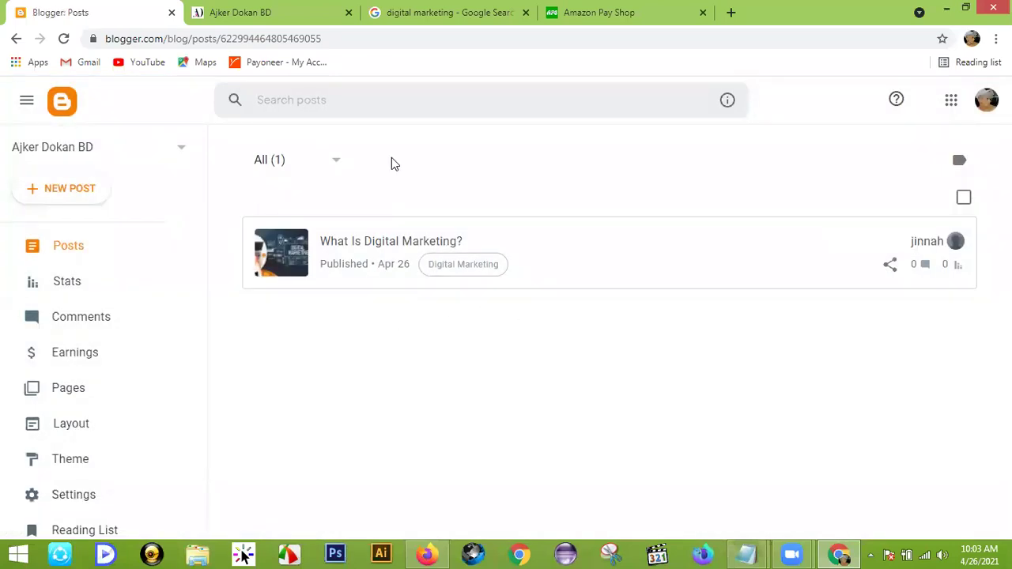
pyautogui.click(278, 18)
pyautogui.click(65, 40)
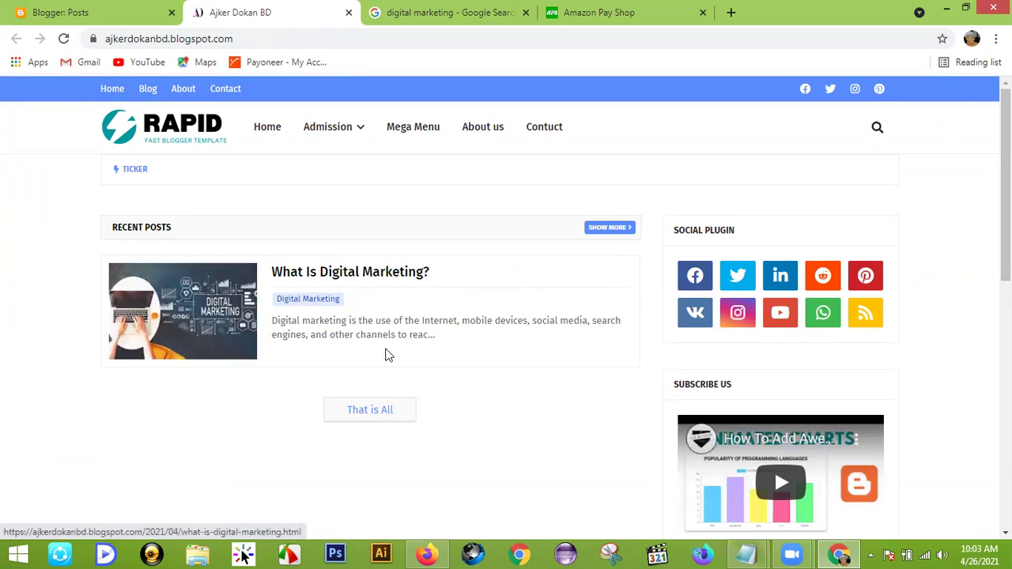
# Open the 'What Is Digital Marketing?' article from the live blog homepage and scroll through it
pyautogui.scroll(-2, 558, 368)
pyautogui.scroll(-3, 582, 360)
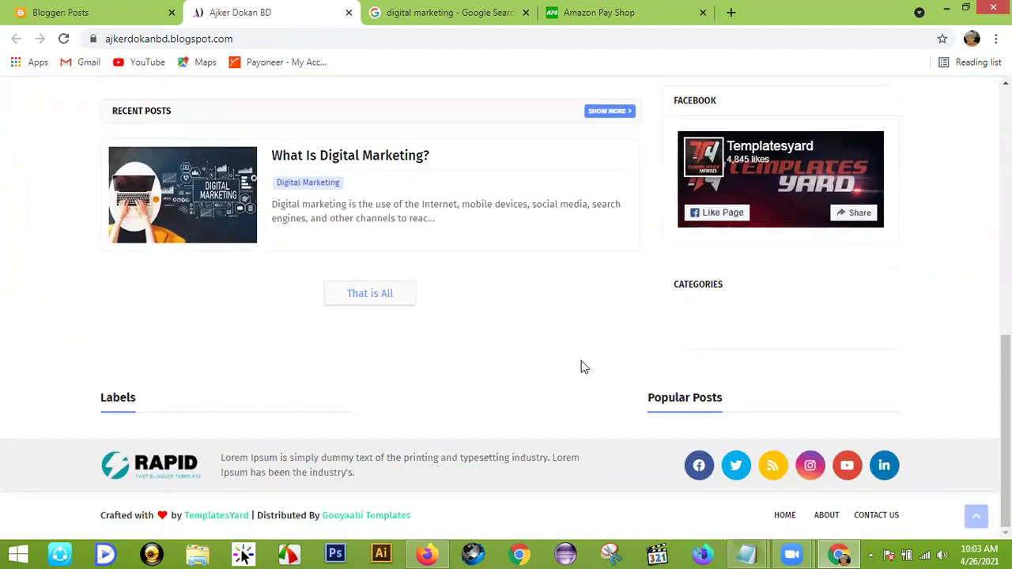
pyautogui.scroll(6, 581, 360)
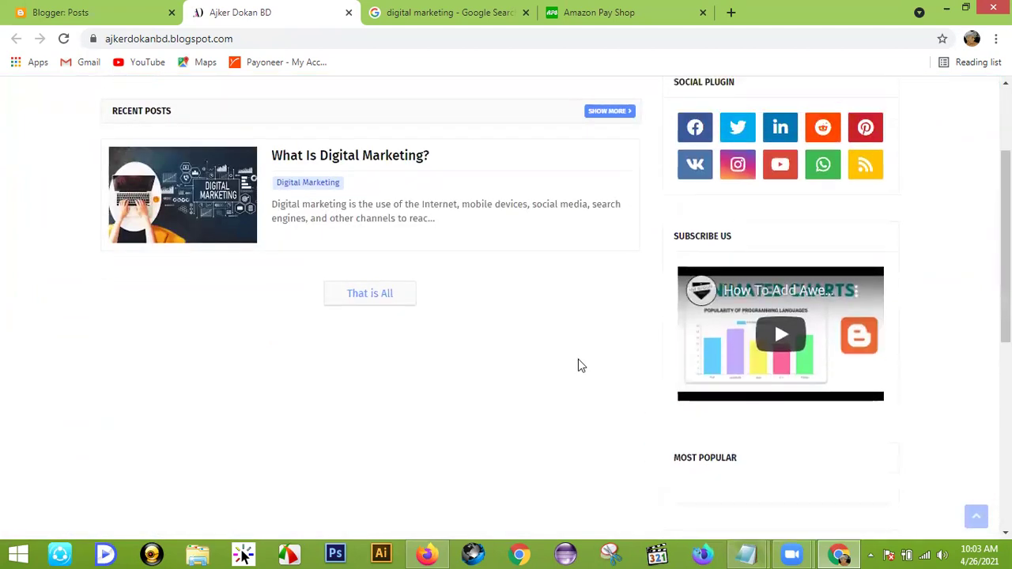
pyautogui.scroll(2, 578, 360)
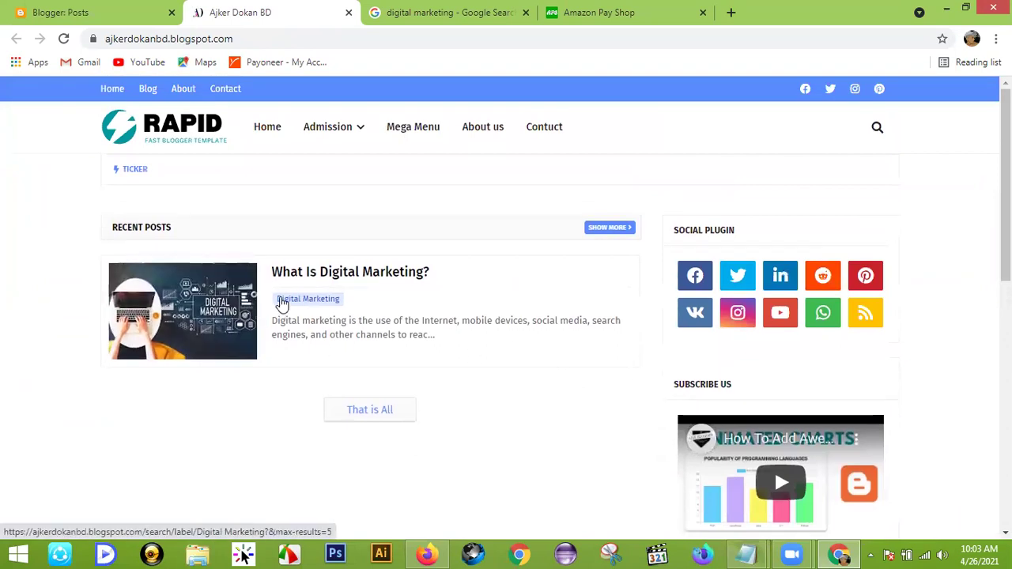
pyautogui.click(303, 276)
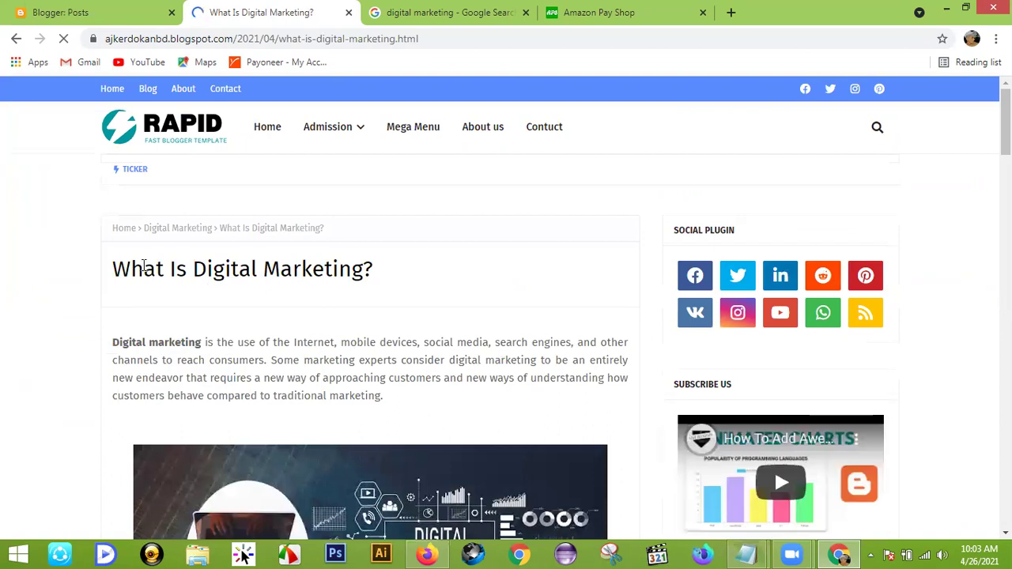
pyautogui.scroll(-1, 151, 266)
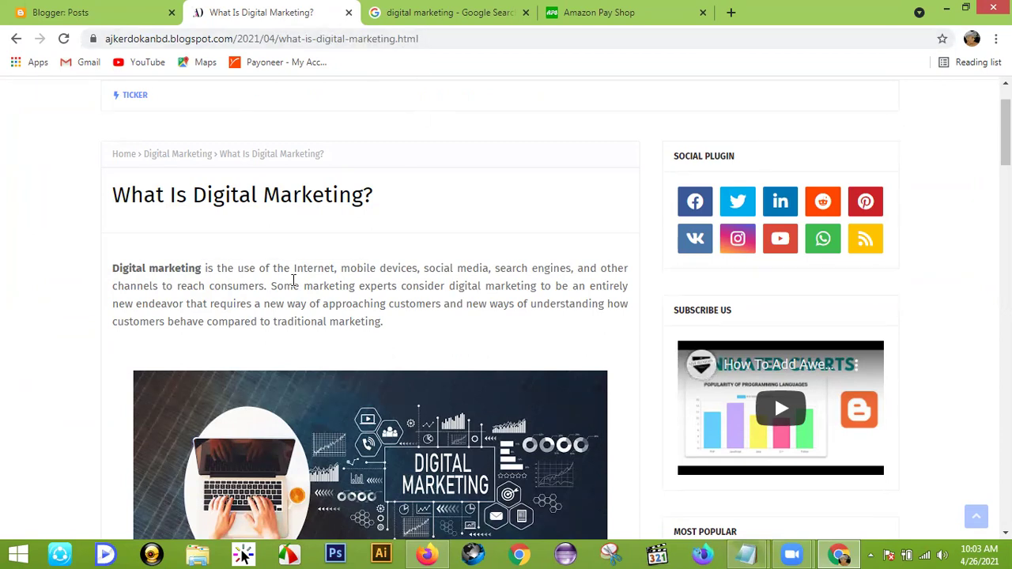
pyautogui.scroll(-1, 224, 287)
pyautogui.scroll(-3, 223, 287)
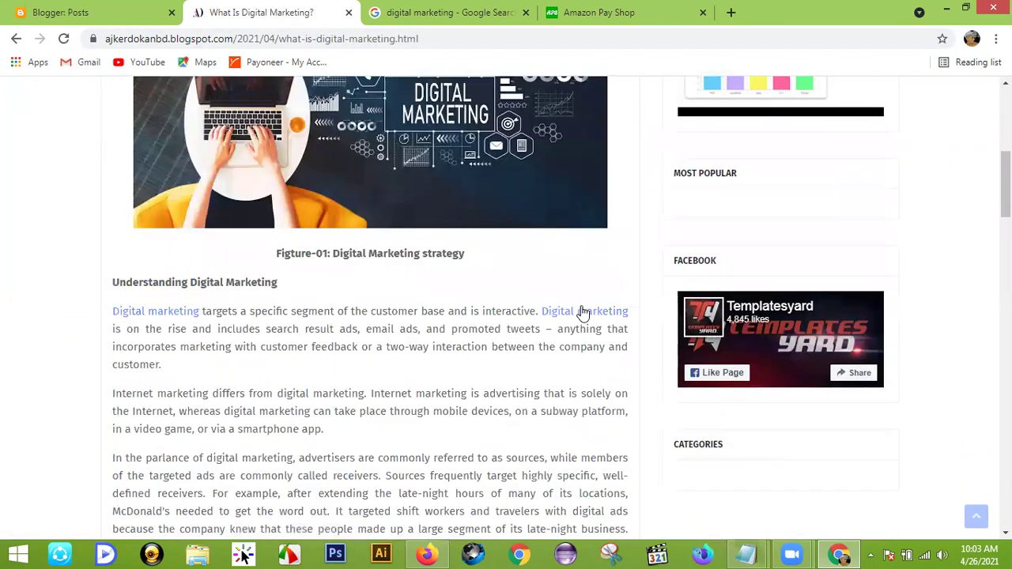
# Close the Amazon Pay Shop and search result pages, test the article's Digital marketing link, and close its page
pyautogui.click(703, 12)
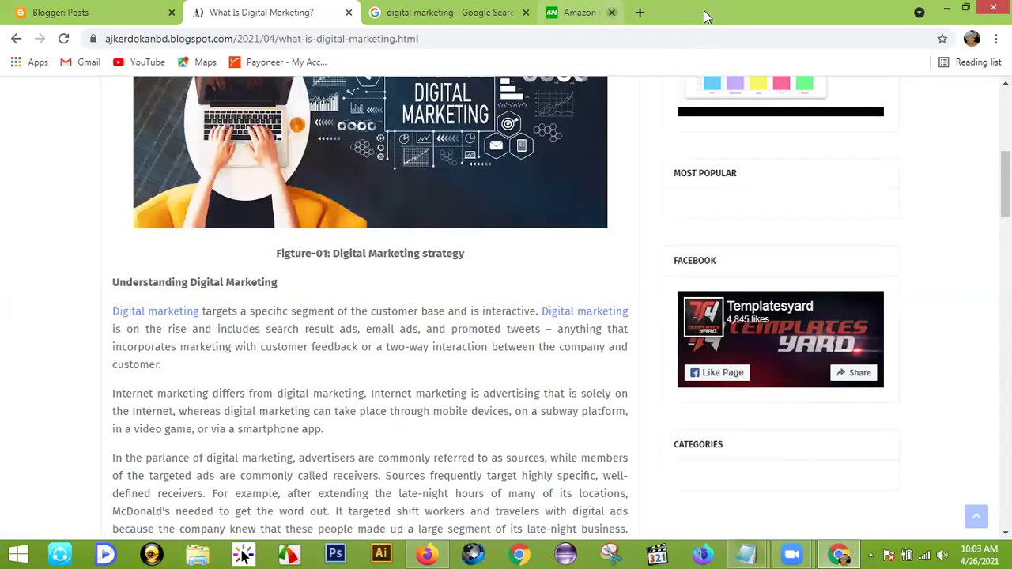
pyautogui.click(526, 13)
pyautogui.click(593, 312)
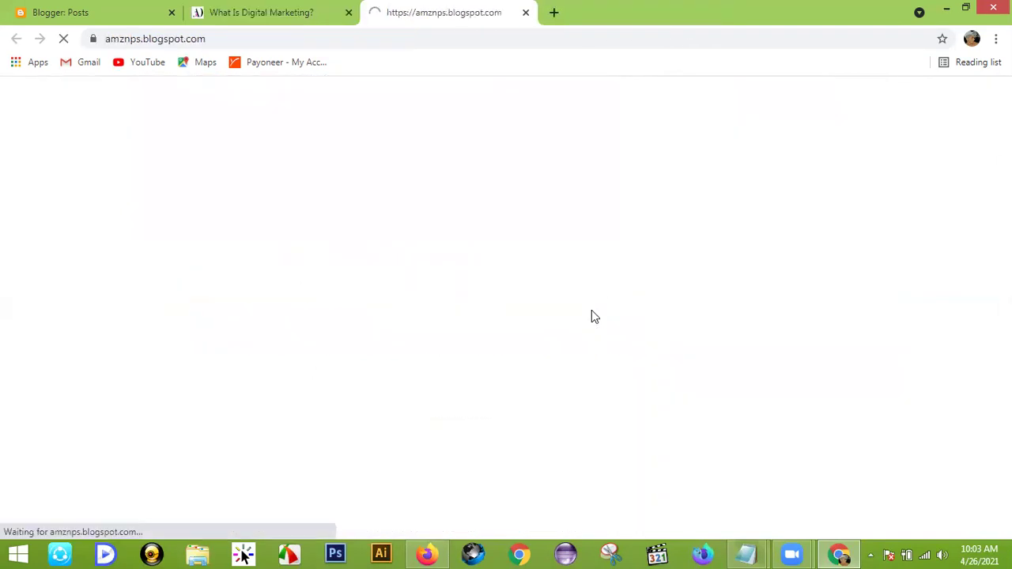
pyautogui.click(526, 13)
pyautogui.scroll(-8, 403, 331)
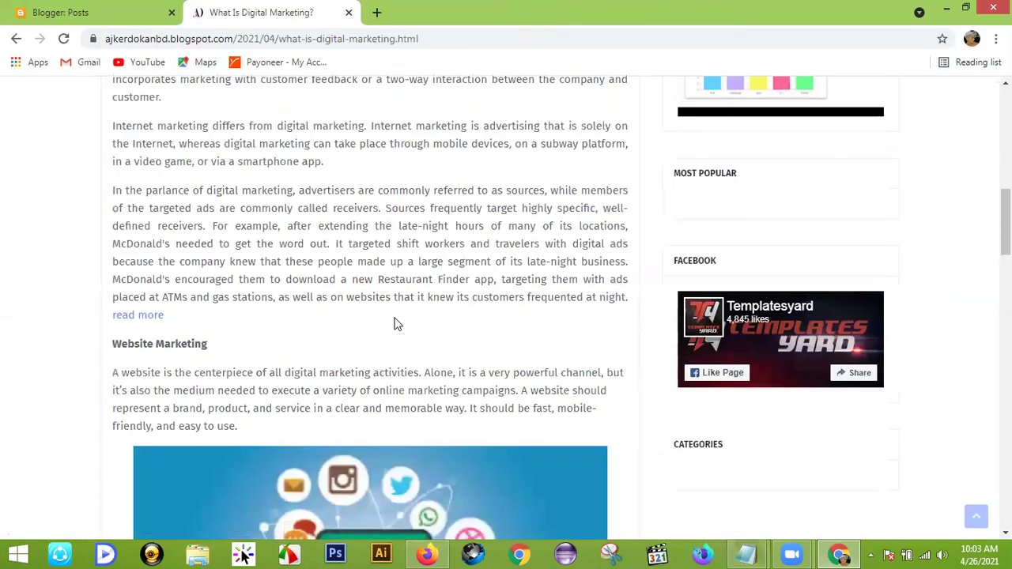
pyautogui.scroll(-10, 391, 329)
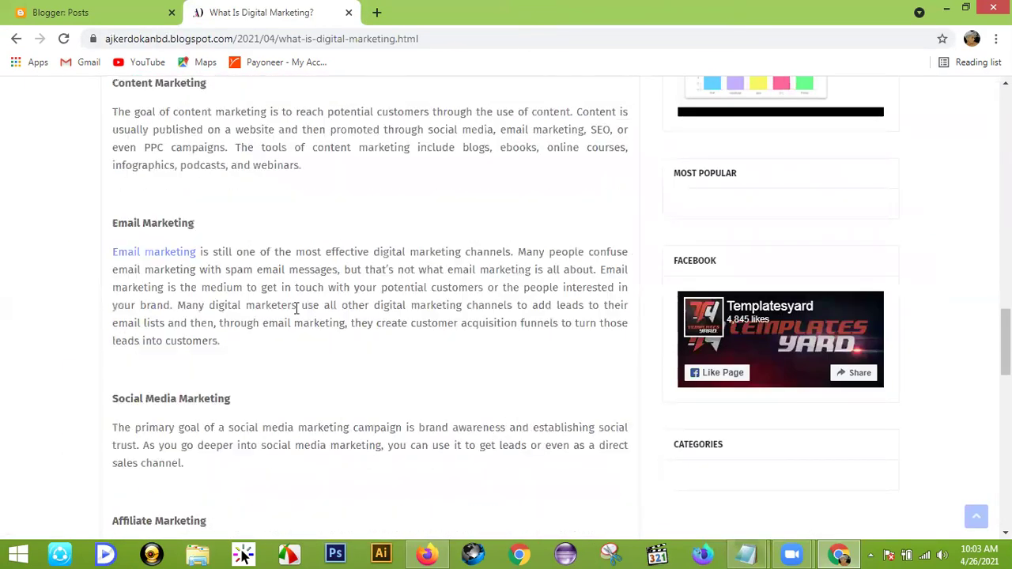
pyautogui.scroll(-3, 285, 309)
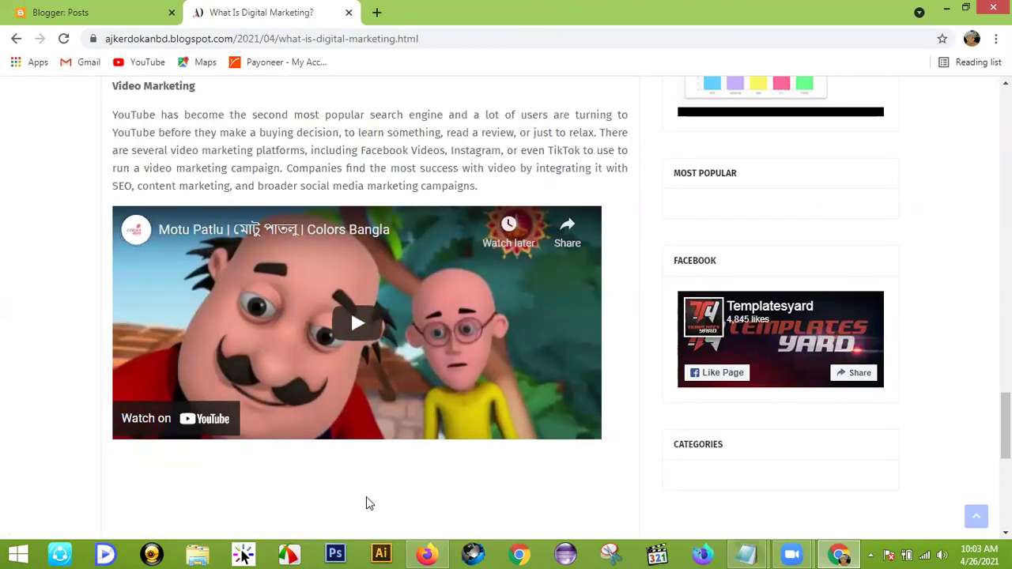
pyautogui.scroll(8, 400, 473)
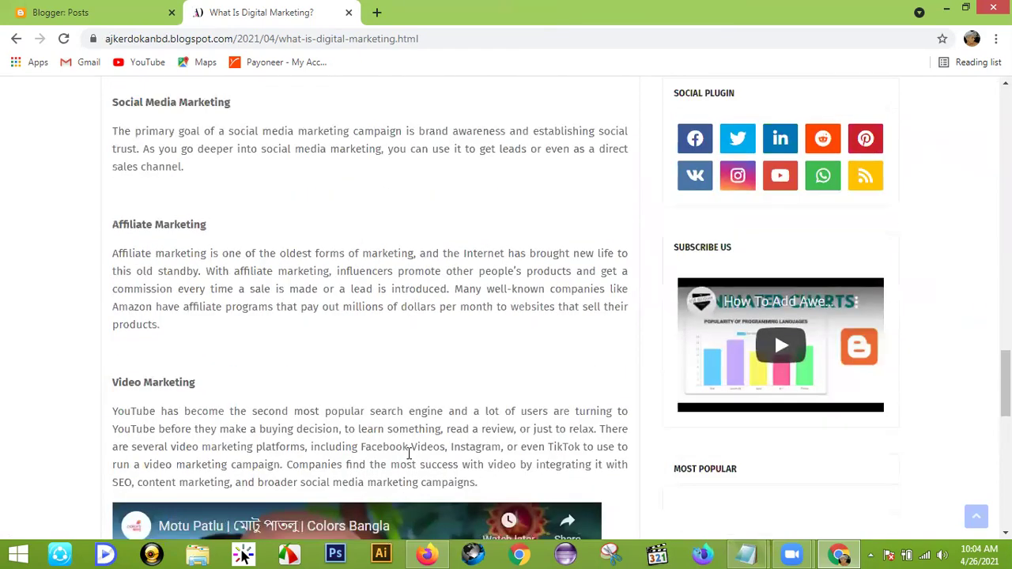
pyautogui.scroll(16, 410, 451)
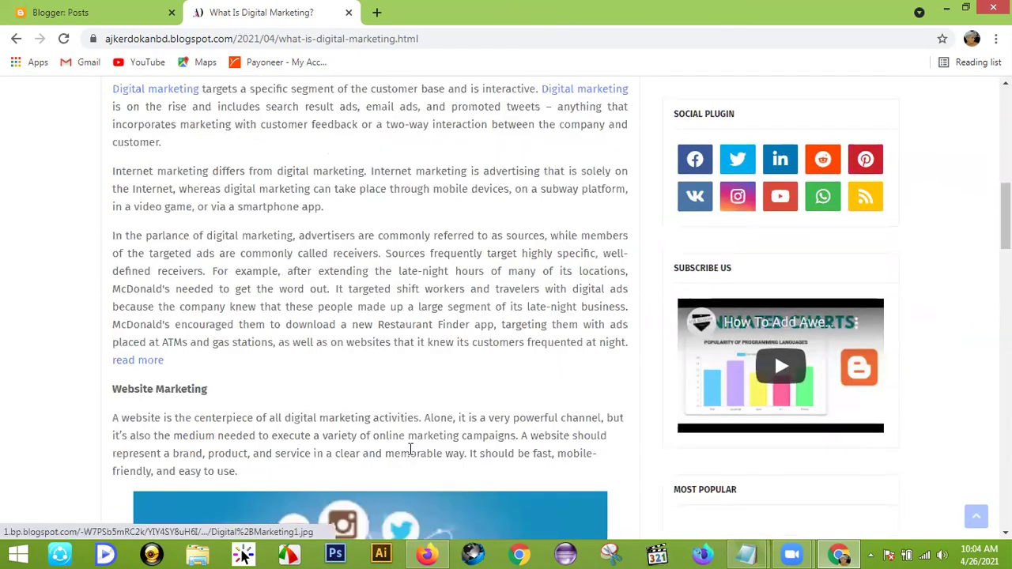
pyautogui.scroll(4, 442, 421)
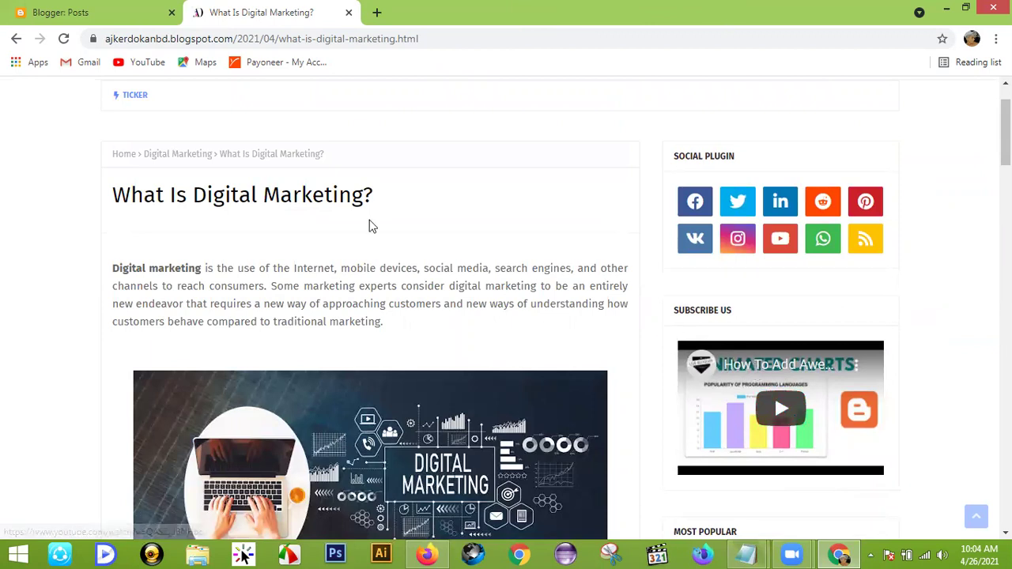
# Check the Blogger Posts list, then return to the live article page and scroll through it
pyautogui.click(79, 11)
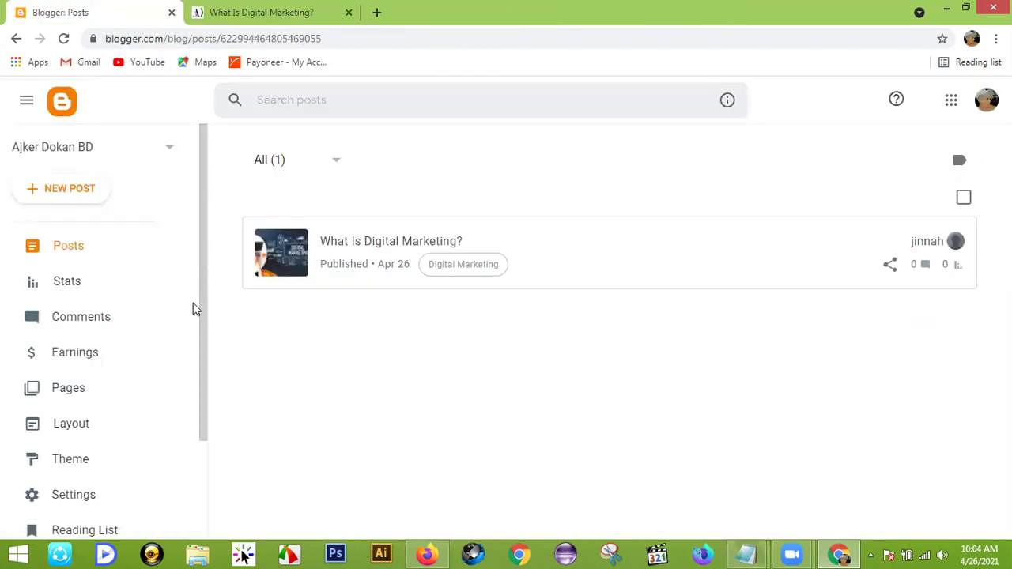
pyautogui.scroll(-2, 142, 370)
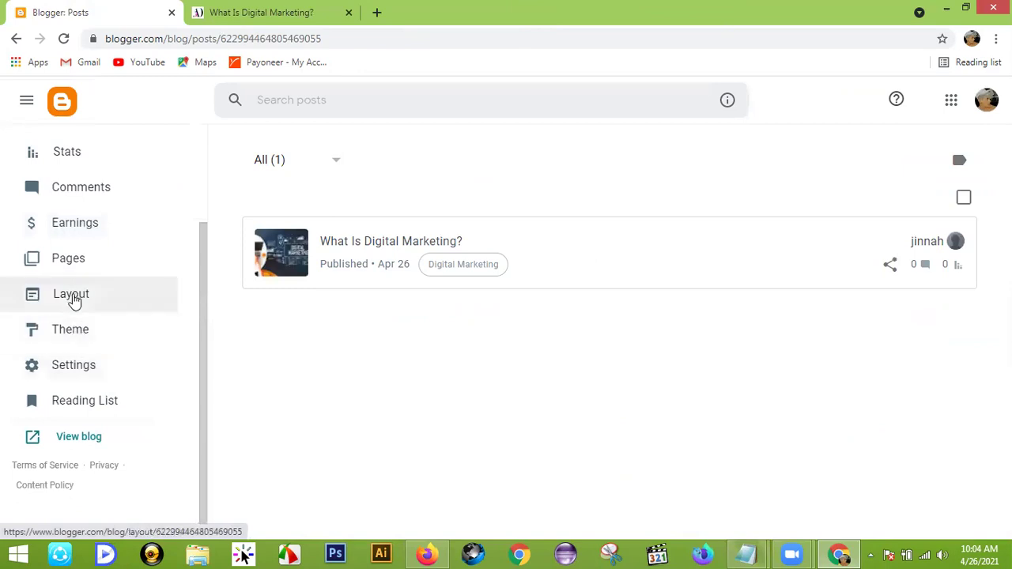
pyautogui.click(250, 15)
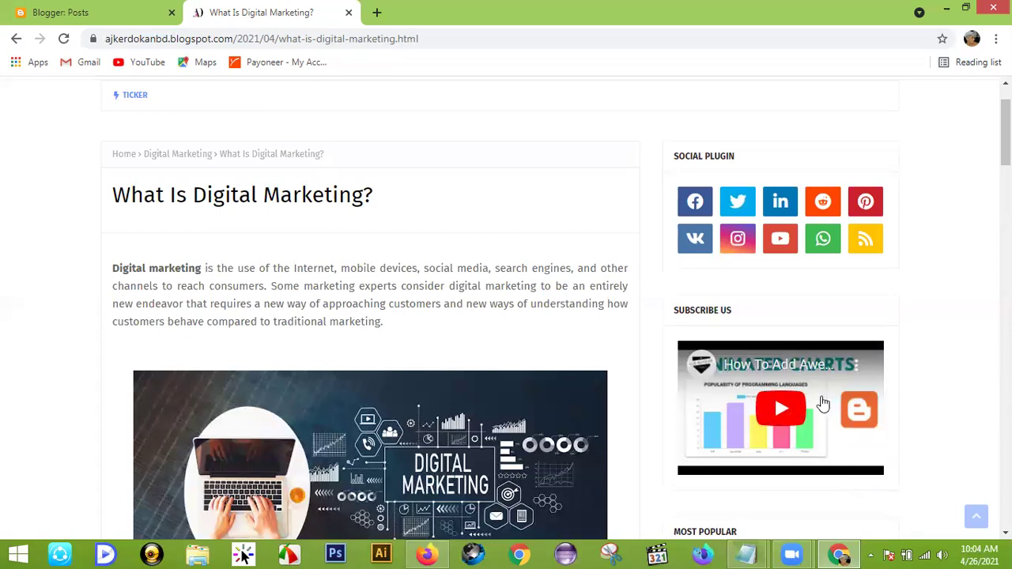
pyautogui.scroll(-4, 791, 390)
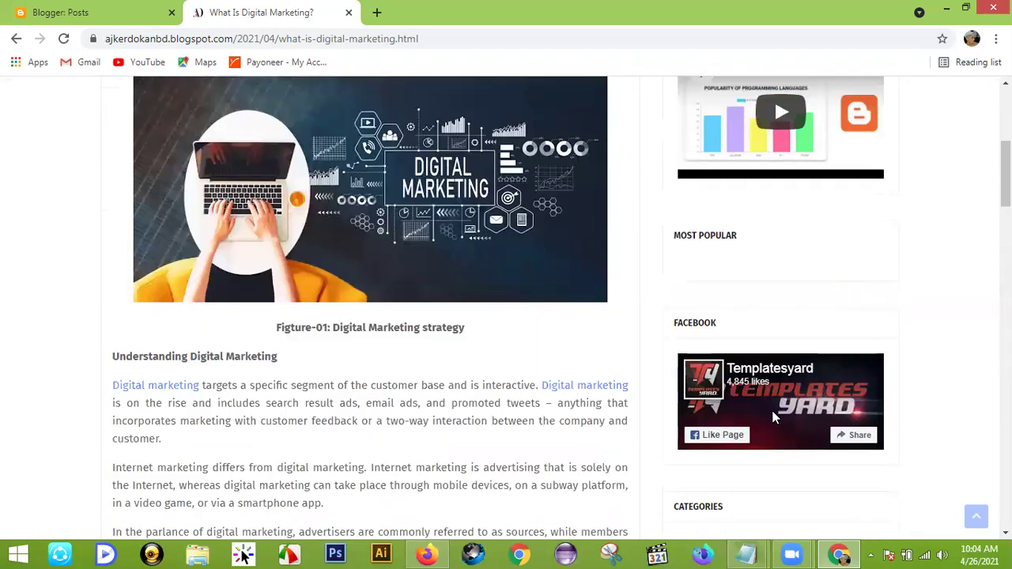
pyautogui.scroll(2, 781, 419)
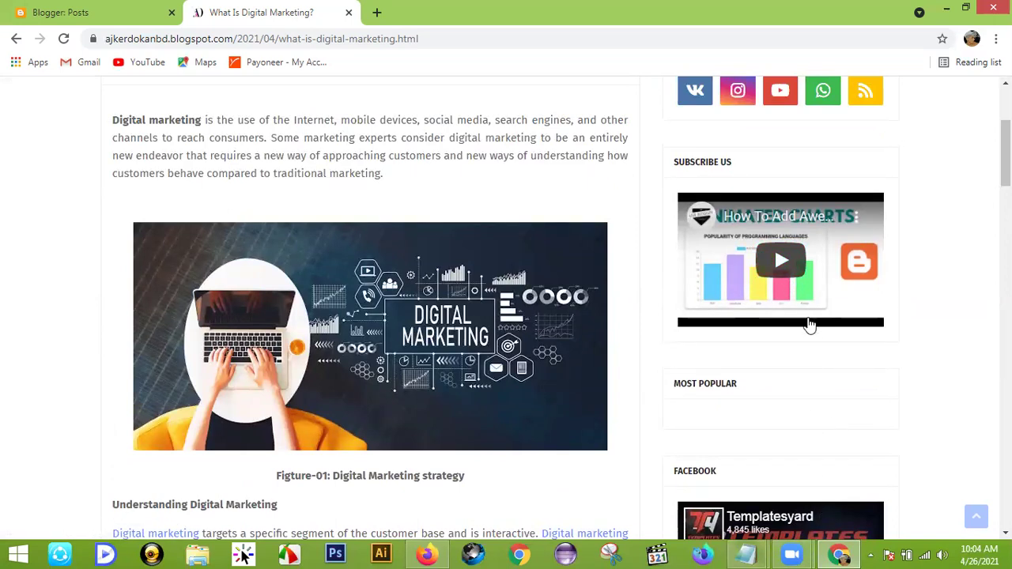
pyautogui.scroll(3, 708, 413)
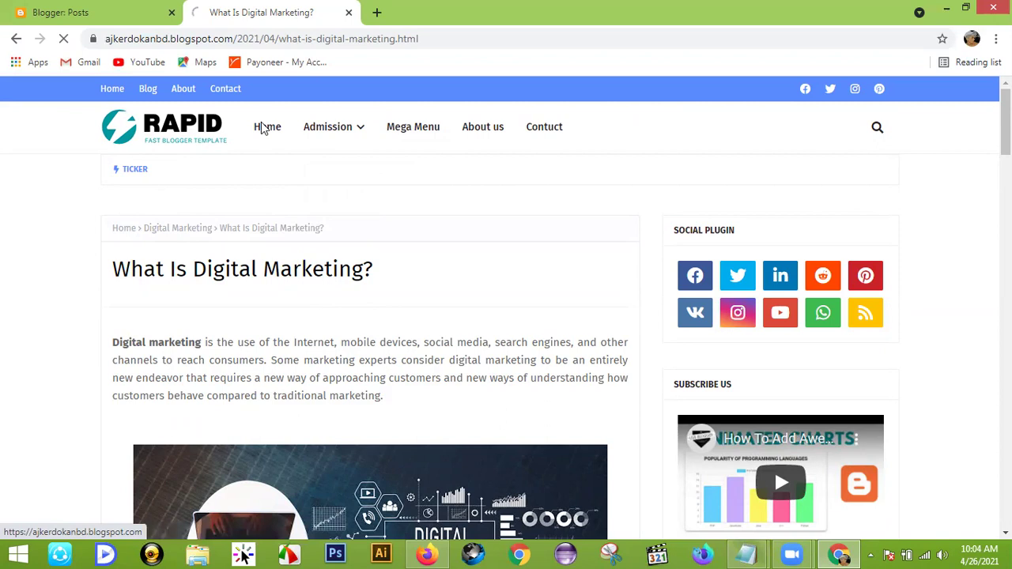
pyautogui.scroll(-1, 55, 310)
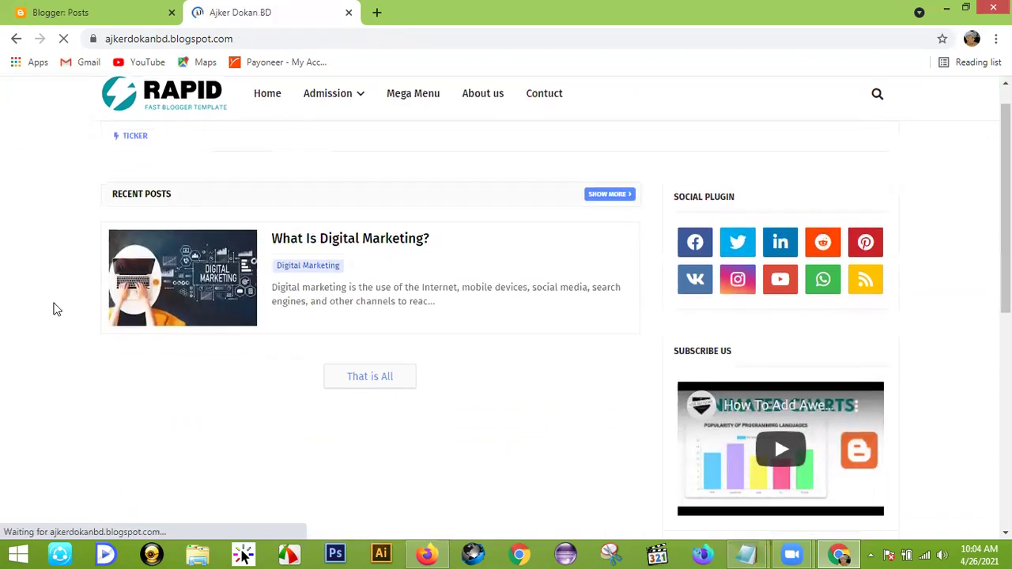